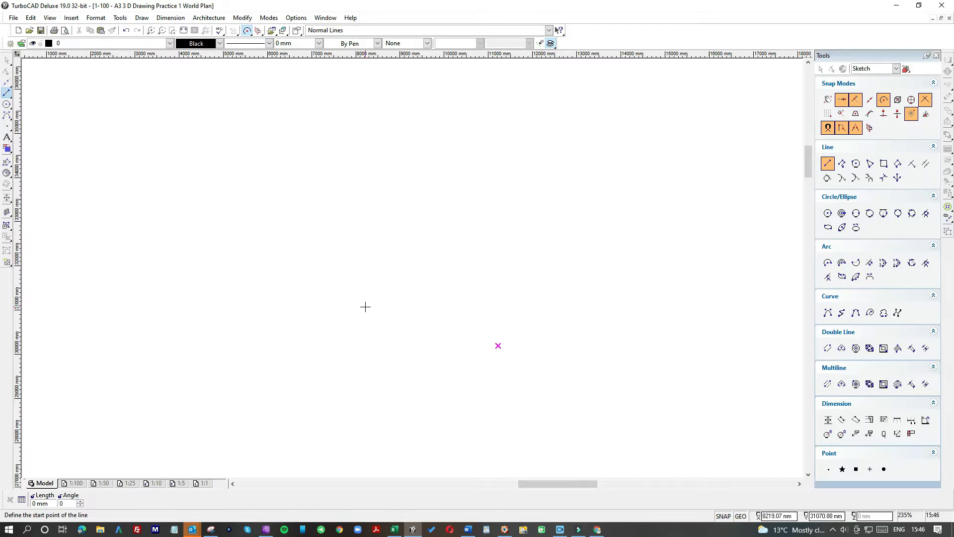
# - Draw an L from a horizontal line about 1293 mm long and a vertical line about 2294 mm up from its left end
pyautogui.click(343, 275)
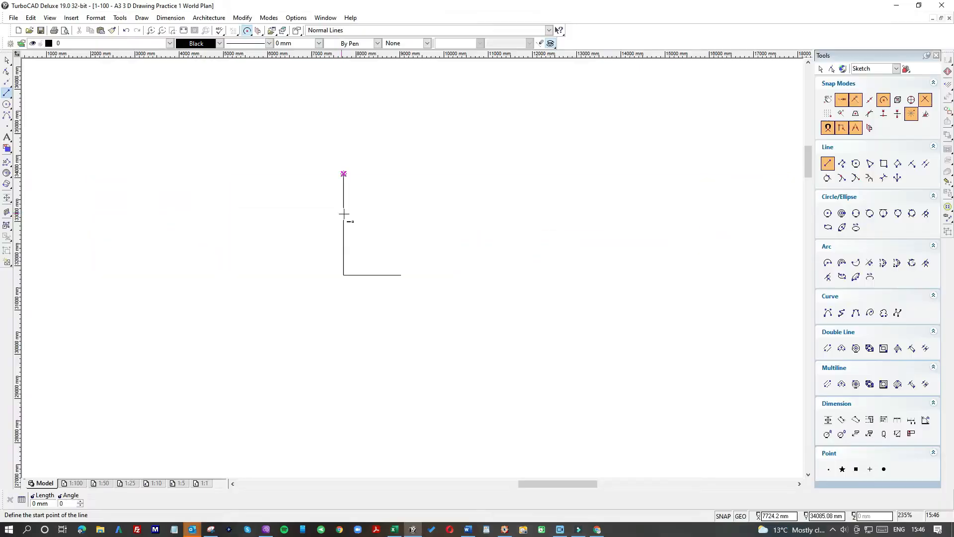
# - Draw a vertical line about 250 mm left of the L's vertical side, then delete the short horizontal helper line joining them
pyautogui.click(344, 174)
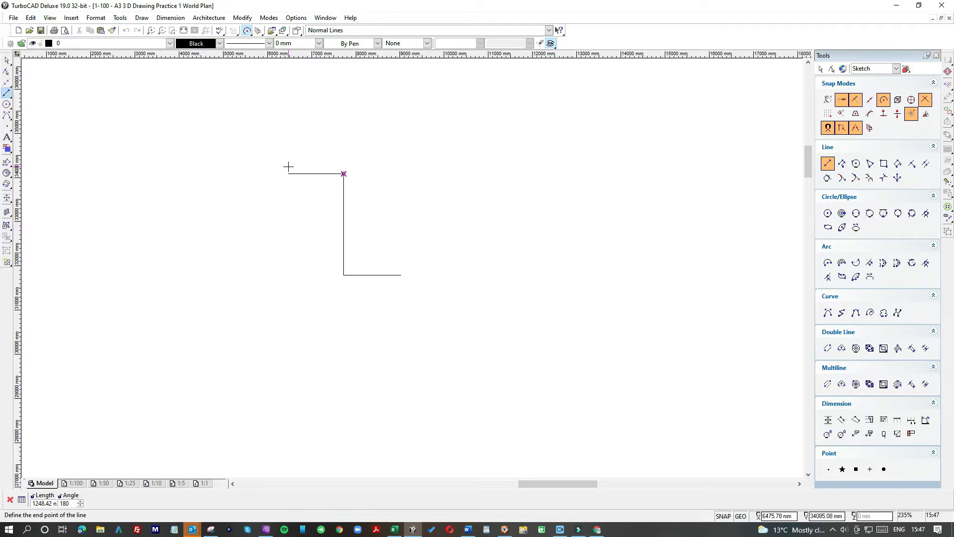
pyautogui.press('Tab')
pyautogui.write('2')
pyautogui.press('Return')
pyautogui.scroll(2, 335, 177)
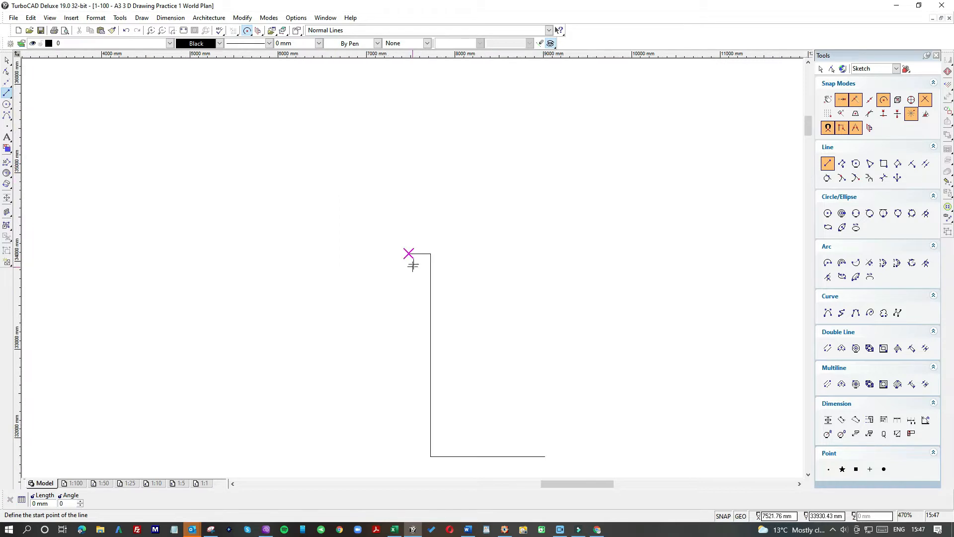
pyautogui.click(408, 253)
pyautogui.click(408, 350)
pyautogui.click(7, 60)
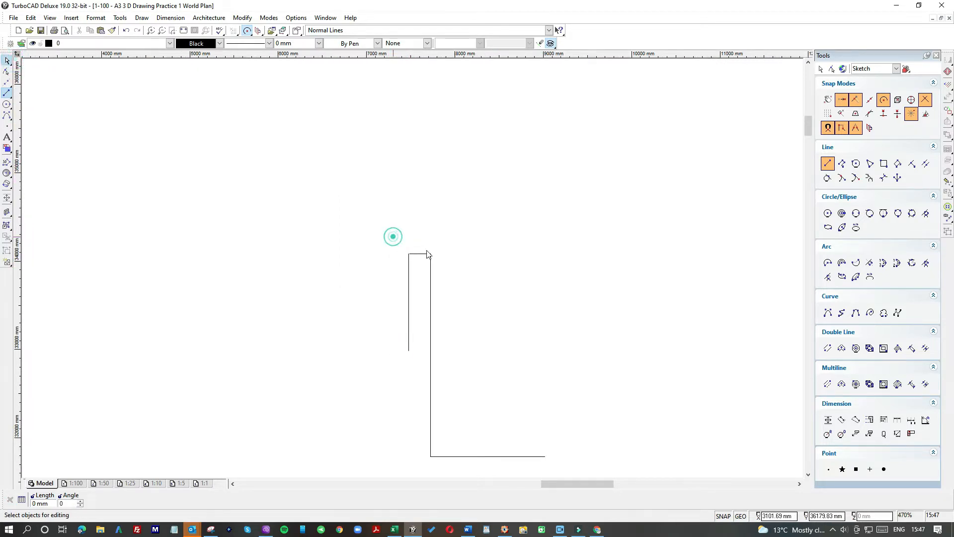
pyautogui.moveTo(406, 245); pyautogui.dragTo(442, 262)
pyautogui.press('Delete')
# - Draw a 125 mm helper line left from the L's top end, then a vertical line down from it past the horizontal side
pyautogui.click(7, 92)
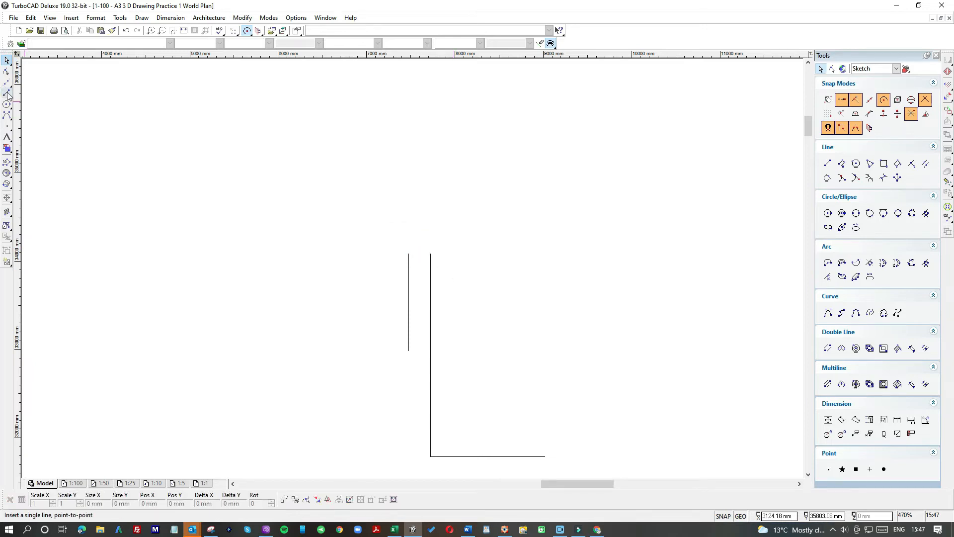
pyautogui.click(430, 254)
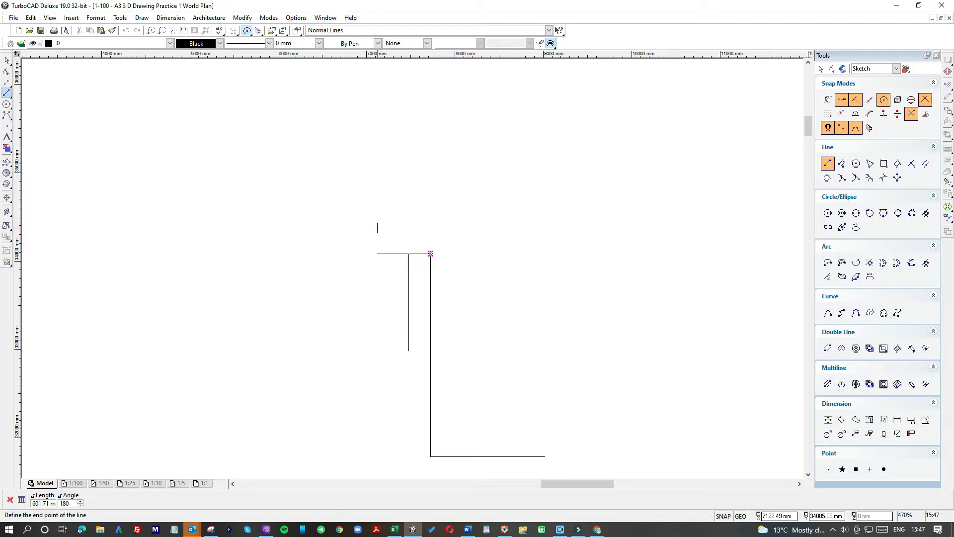
pyautogui.press('Tab')
pyautogui.write('12')
pyautogui.press('Return')
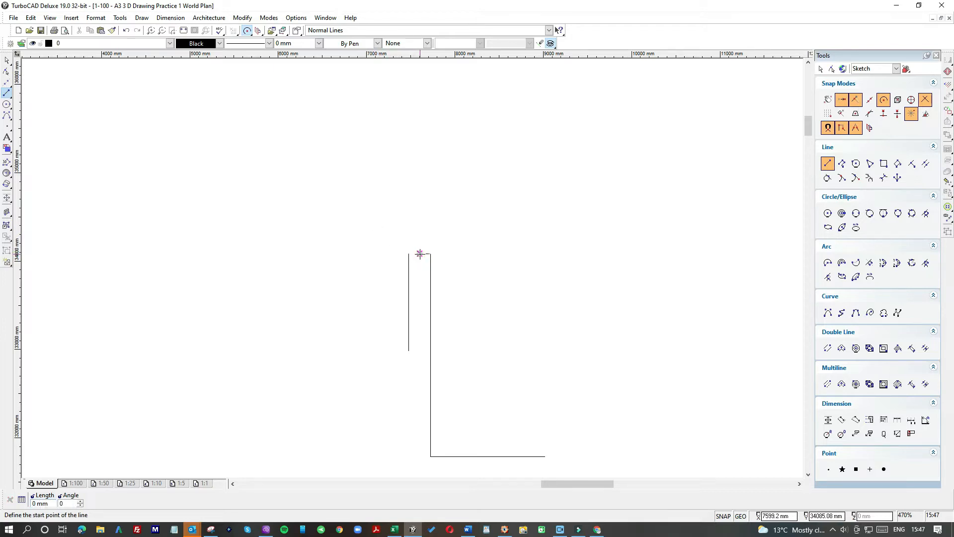
pyautogui.scroll(-1, 418, 409)
pyautogui.click(414, 309)
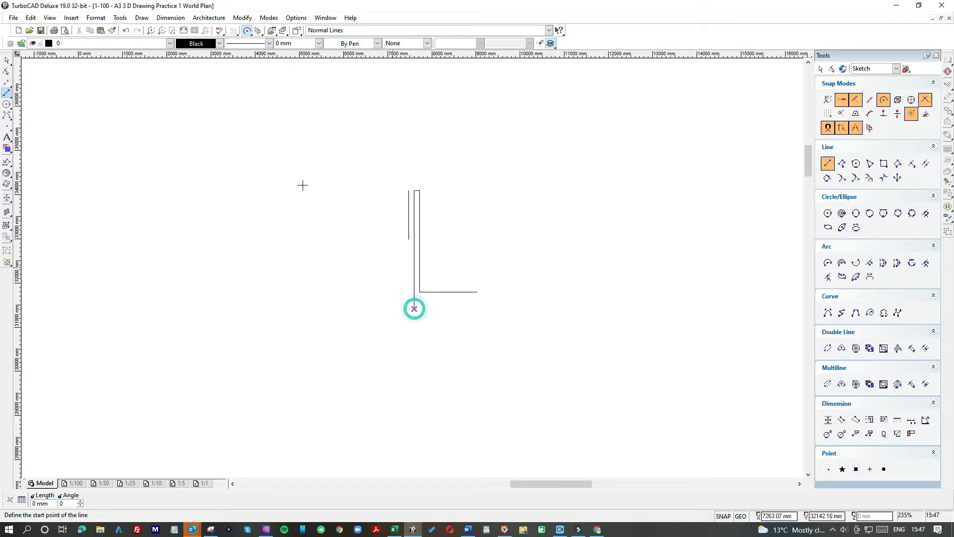
# - Give the vertical line 125 mm left of the L a dashed pattern and the colour Magenta
pyautogui.click(7, 60)
pyautogui.click(413, 301)
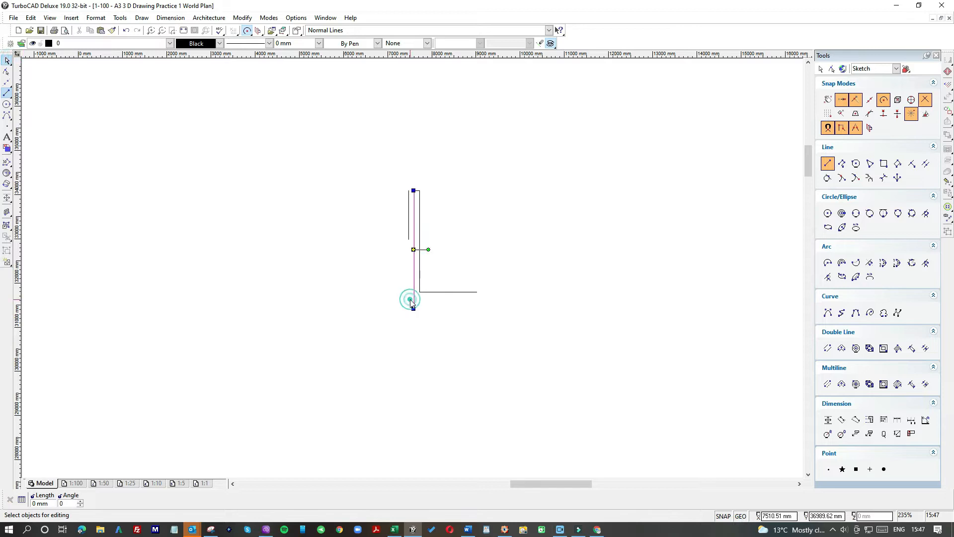
pyautogui.click(269, 44)
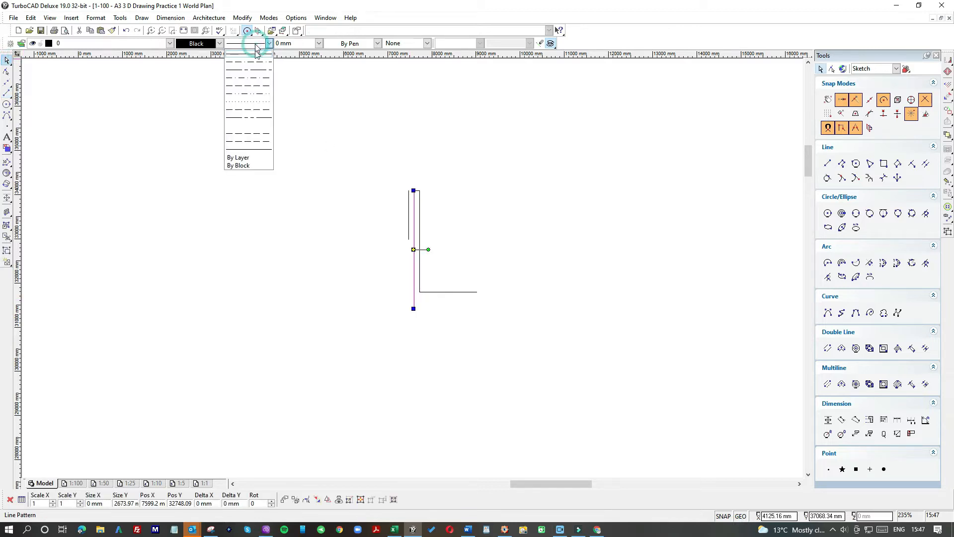
pyautogui.click(237, 118)
pyautogui.click(201, 44)
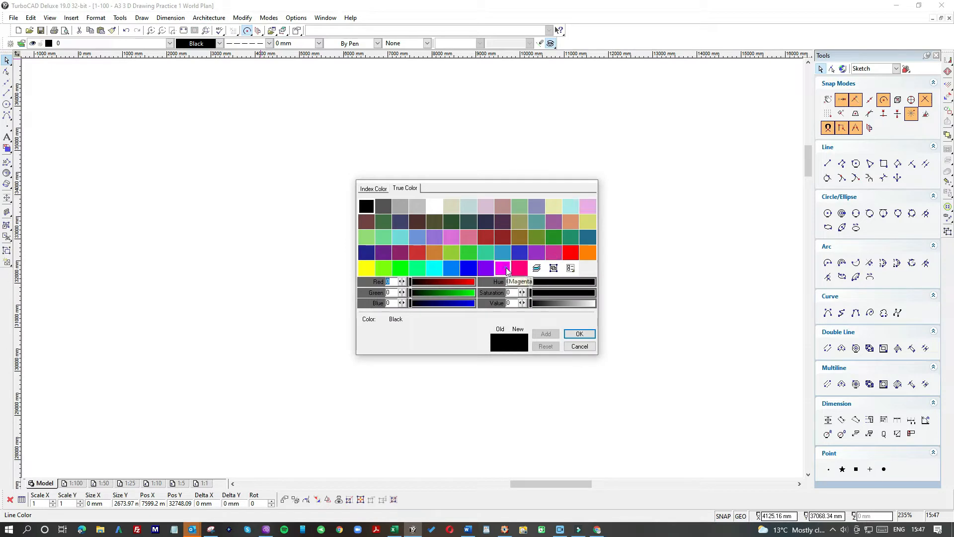
pyautogui.doubleClick(523, 272)
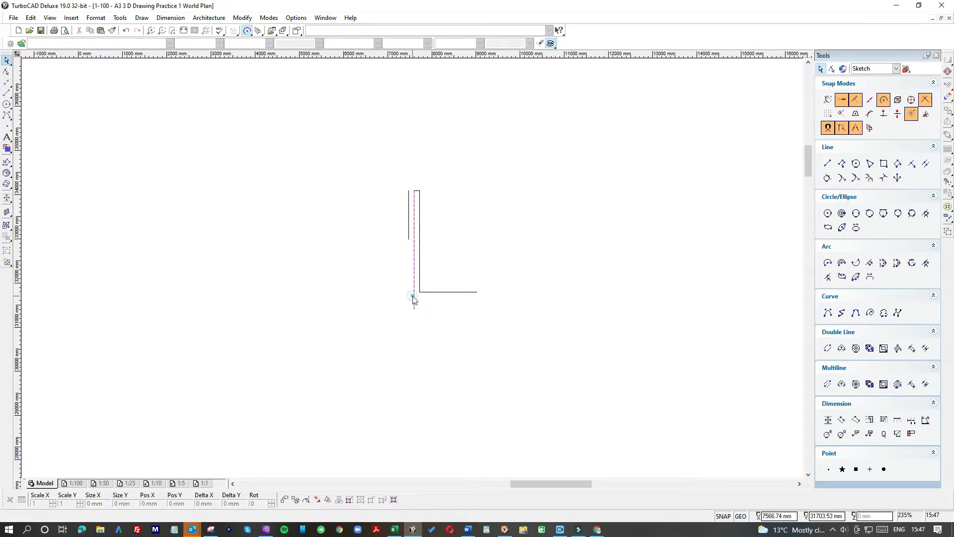
# - Extend the dashed line upward beyond the L's top and delete the short helper line and the solid vertical line on its left
pyautogui.moveTo(414, 191); pyautogui.dragTo(414, 121)
pyautogui.moveTo(394, 183); pyautogui.dragTo(443, 235)
pyautogui.press('Delete')
pyautogui.moveTo(396, 175); pyautogui.dragTo(417, 254)
pyautogui.press('Delete')
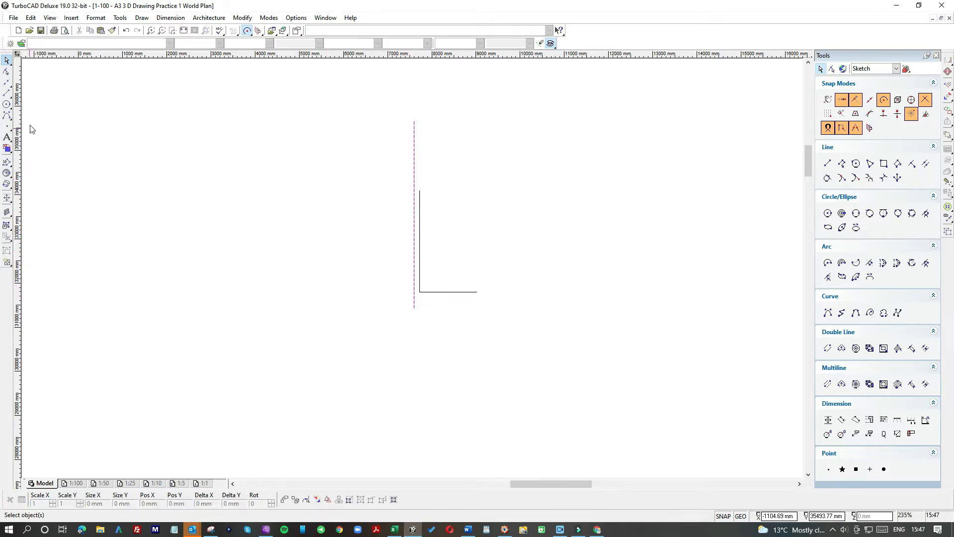
# - Draw a horizontal line 250 mm below the L's base, running left past the dashed line, and delete the short vertical helper
pyautogui.click(6, 93)
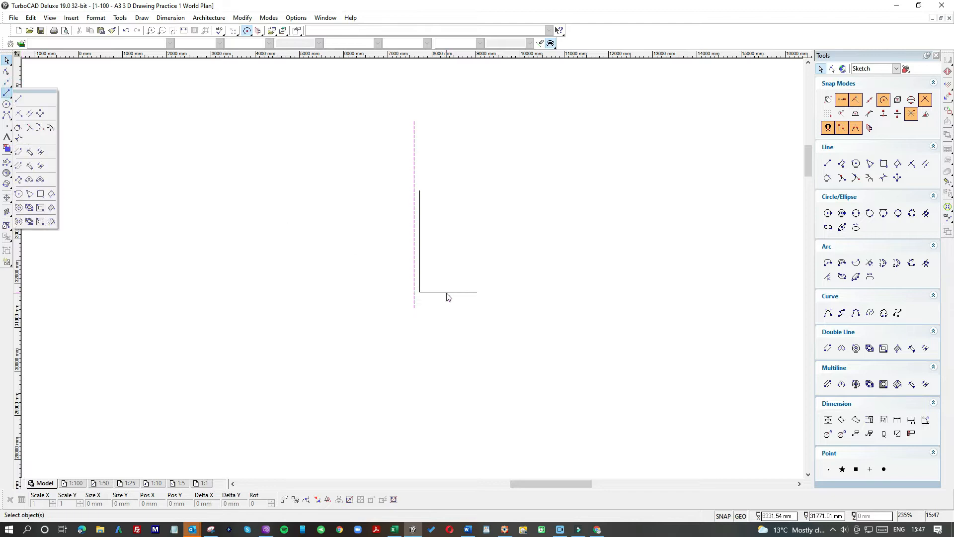
pyautogui.click(473, 292)
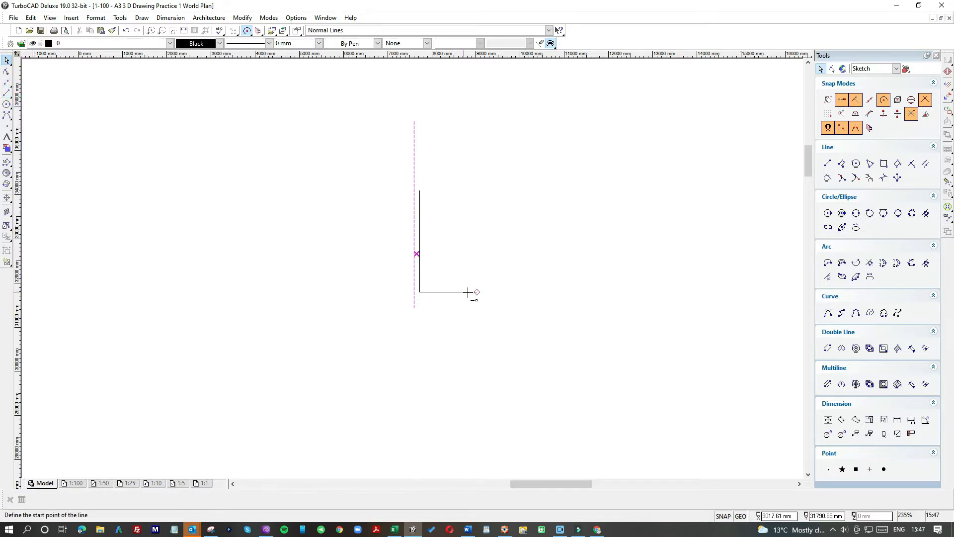
pyautogui.write('250')
pyautogui.press('Return')
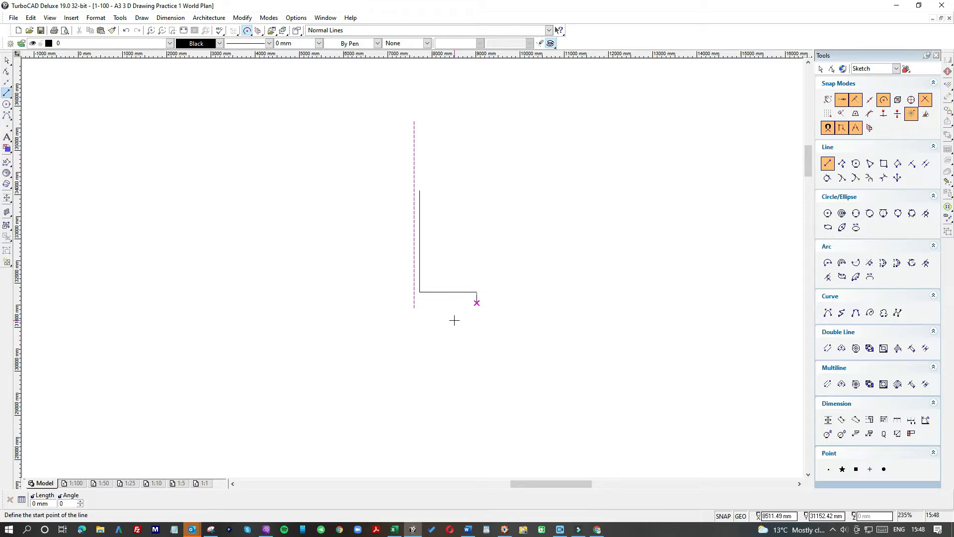
pyautogui.click(478, 303)
pyautogui.click(395, 303)
pyautogui.click(7, 60)
pyautogui.moveTo(454, 273); pyautogui.dragTo(527, 343)
pyautogui.press('Delete')
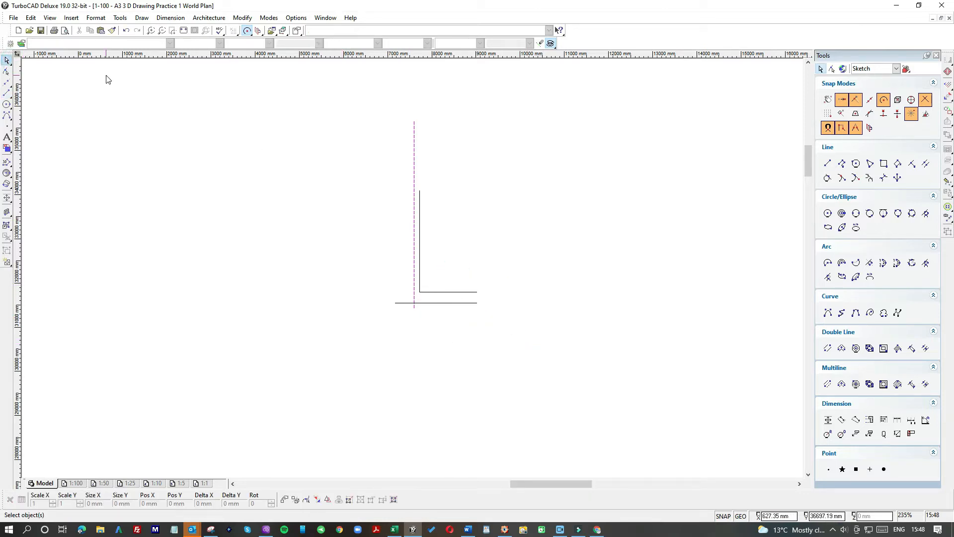
# - Draw a short vertical line upward from a point 250 mm left of the L's corner, then delete the 250 mm helper line
pyautogui.scroll(-1, 105, 76)
pyautogui.click(8, 93)
pyautogui.scroll(2, 629, 412)
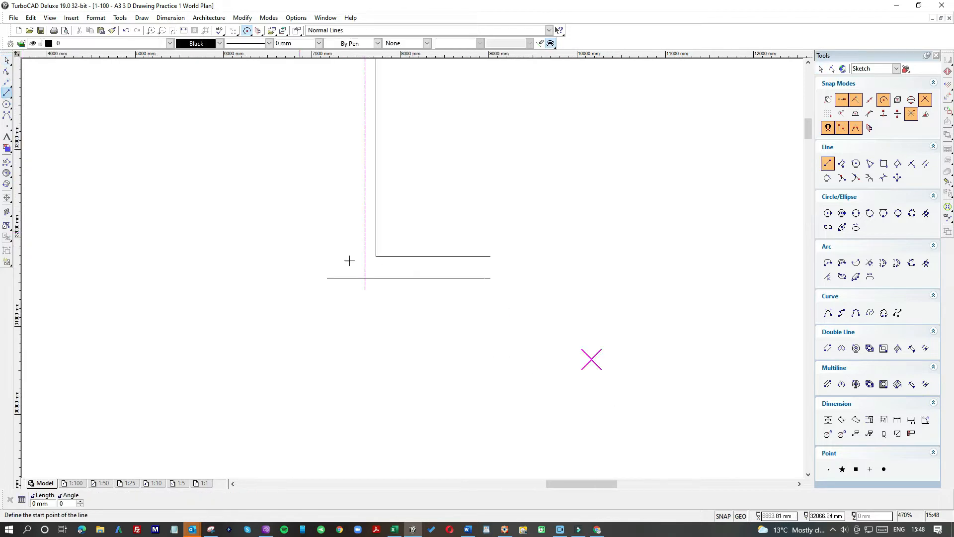
pyautogui.click(375, 256)
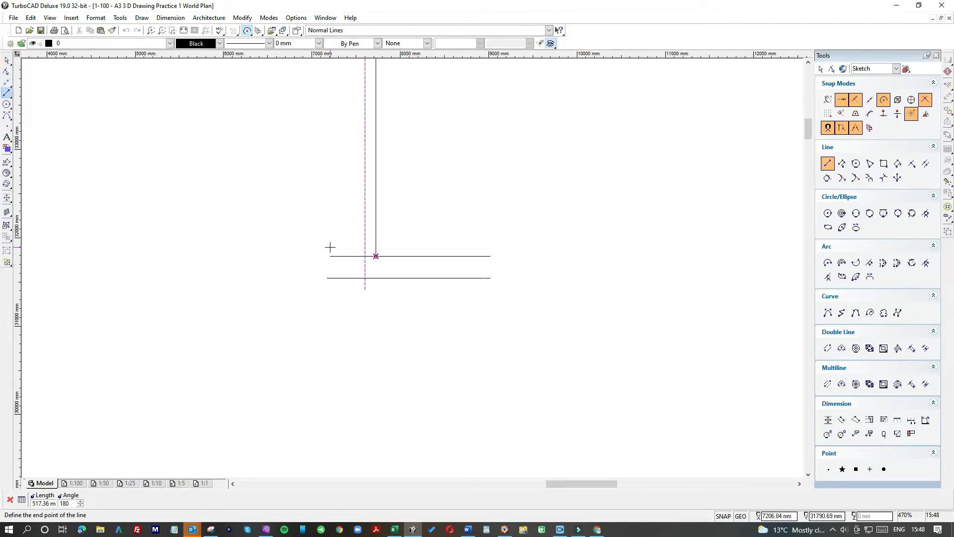
pyautogui.press('Tab')
pyautogui.write('250')
pyautogui.press('Return')
pyautogui.click(354, 256)
pyautogui.click(354, 228)
pyautogui.click(14, 57)
pyautogui.moveTo(337, 251); pyautogui.dragTo(397, 267)
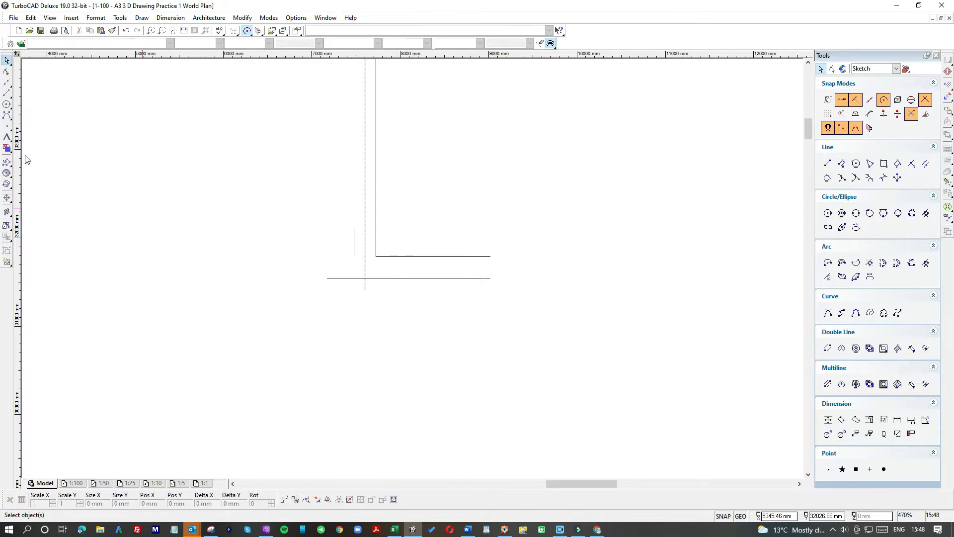
# - Draw a horizontal line left from the L's corner and trim its right end back to the short vertical line, leaving about 217 mm
pyautogui.click(10, 93)
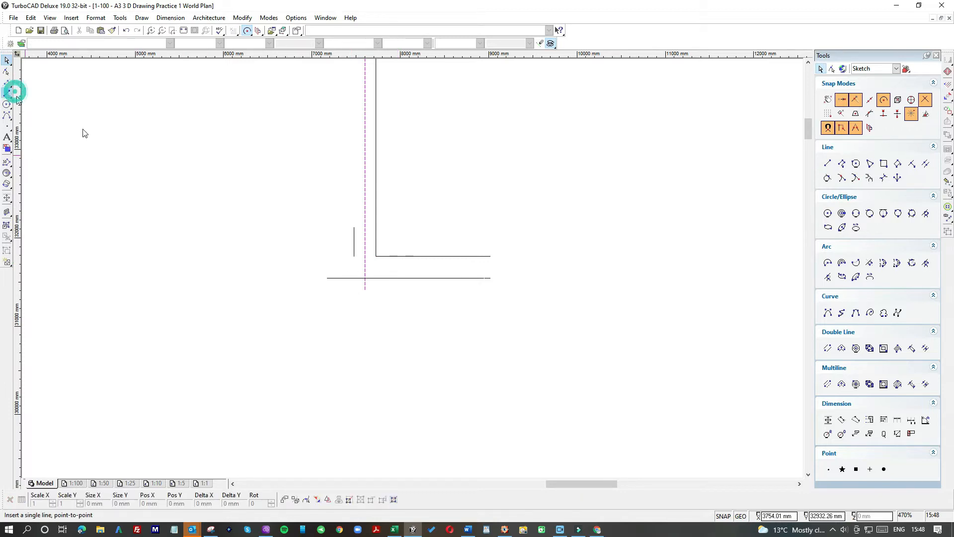
pyautogui.click(376, 256)
pyautogui.click(335, 257)
pyautogui.click(7, 60)
pyautogui.click(345, 257)
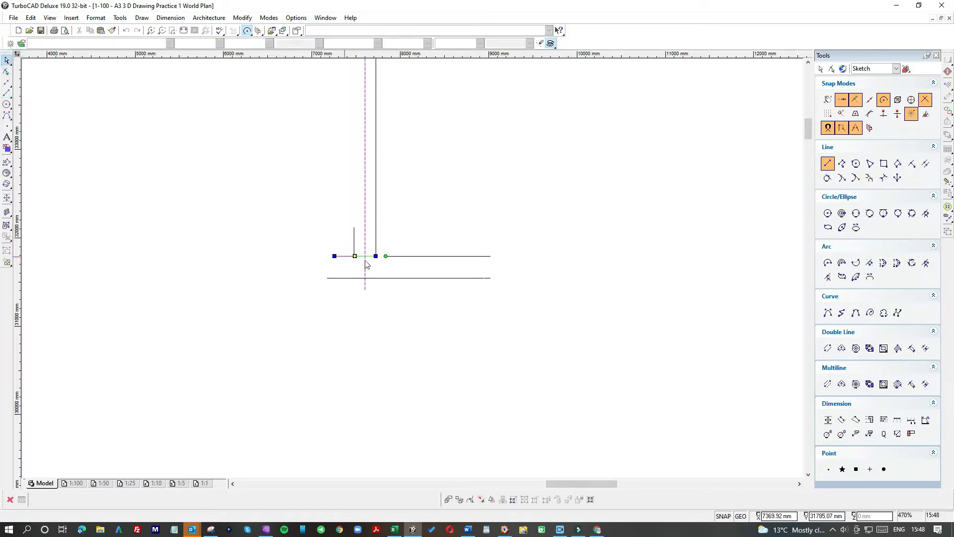
pyautogui.click(375, 256)
pyautogui.click(353, 256)
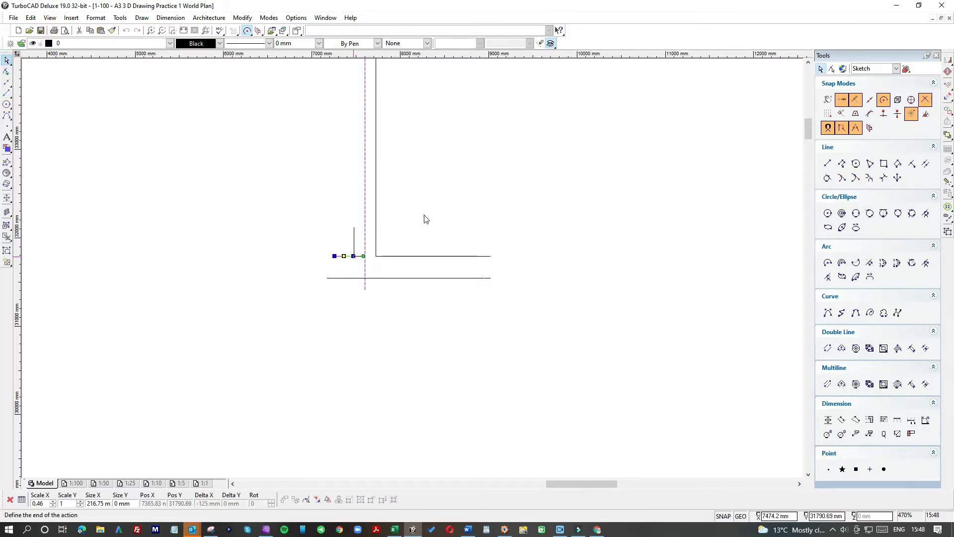
# - Stretch the dashed line's lower end further below the bottom horizontal line, giving it a total length of about 4350 mm
pyautogui.click(422, 219)
pyautogui.scroll(2, 413, 272)
pyautogui.scroll(1, 413, 268)
pyautogui.scroll(-1, 497, 269)
pyautogui.click(380, 306)
pyautogui.click(380, 312)
pyautogui.click(422, 335)
pyautogui.scroll(-1, 420, 268)
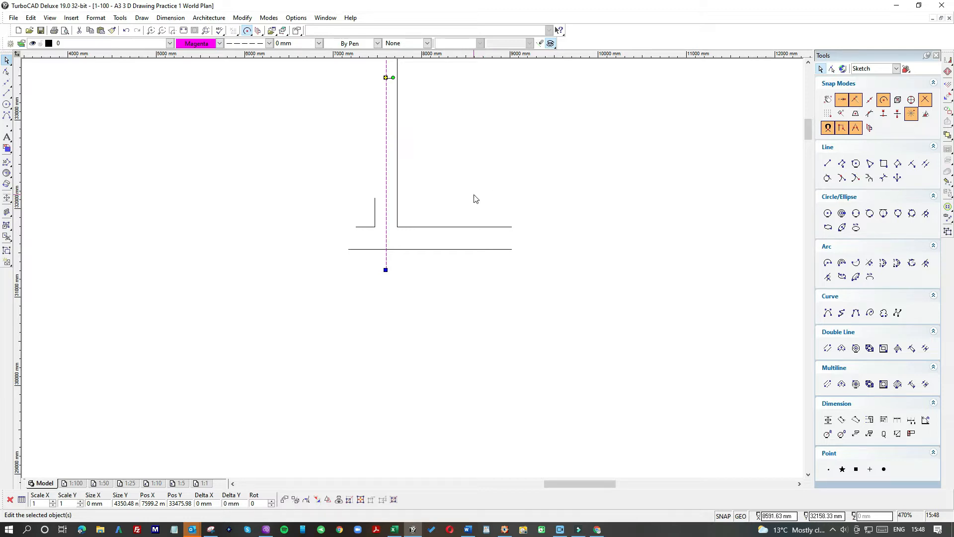
# - Draw a horizontal line leftward from 4009 mm above the right end of the L's base, then delete the vertical guide line
pyautogui.scroll(-2, 476, 199)
pyautogui.click(7, 93)
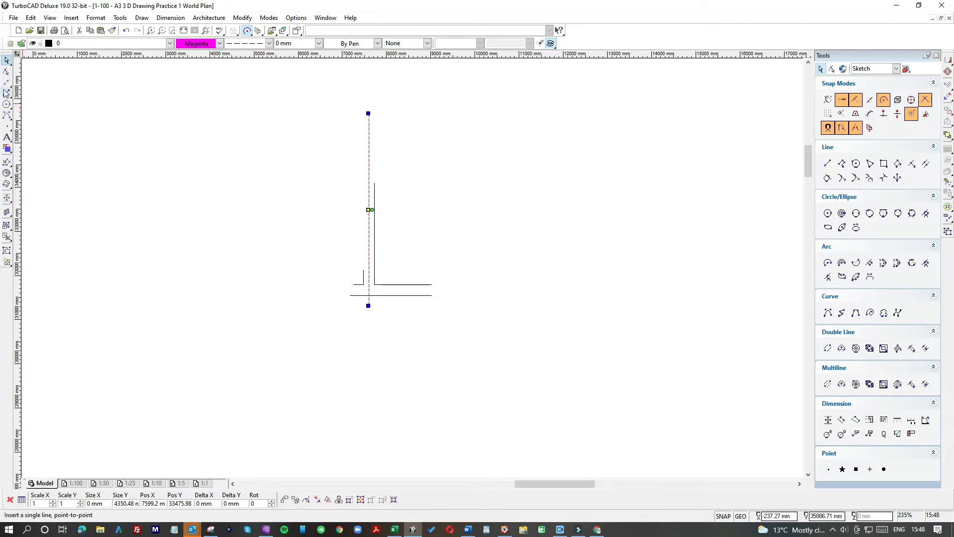
pyautogui.click(431, 284)
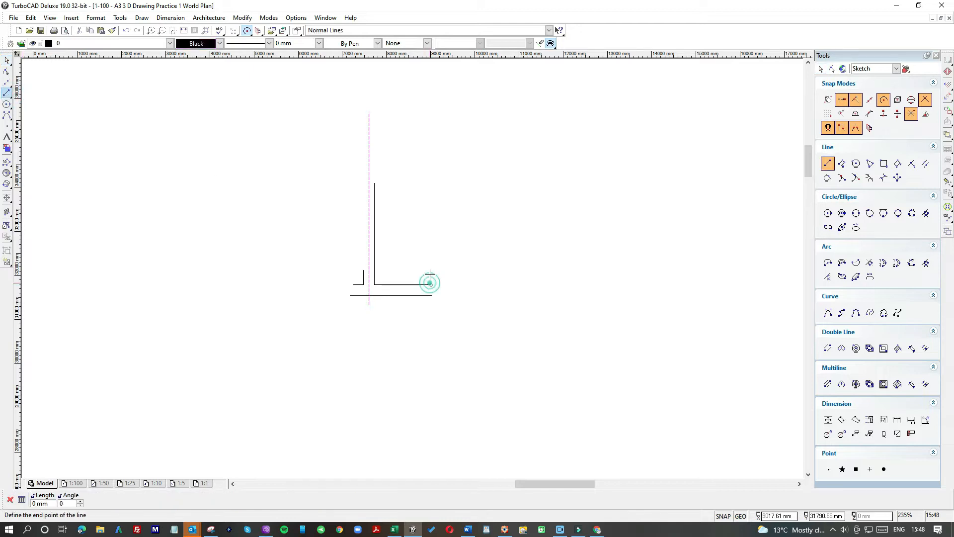
pyautogui.press('Tab')
pyautogui.write('4')
pyautogui.press('Return')
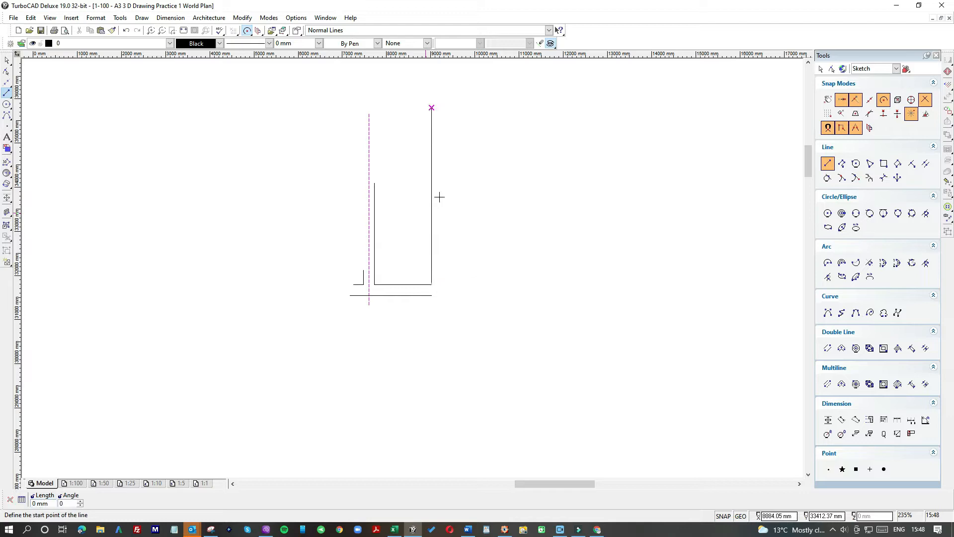
pyautogui.click(430, 106)
pyautogui.click(392, 107)
pyautogui.click(7, 60)
pyautogui.click(432, 123)
pyautogui.press('Delete')
# - Stretch the top horizontal line's right end well to the right, past the end of the L's base
pyautogui.click(411, 107)
pyautogui.click(431, 108)
pyautogui.click(547, 108)
pyautogui.click(375, 191)
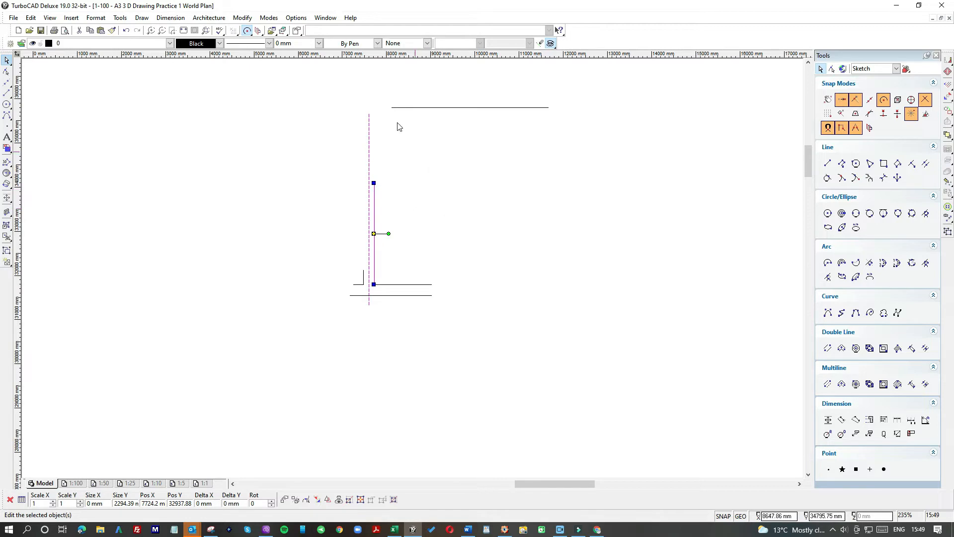
# - Draw a 4009 mm vertical line from the base's right end to the top line, and a horizontal line leftward from its midpoint
pyautogui.click(7, 93)
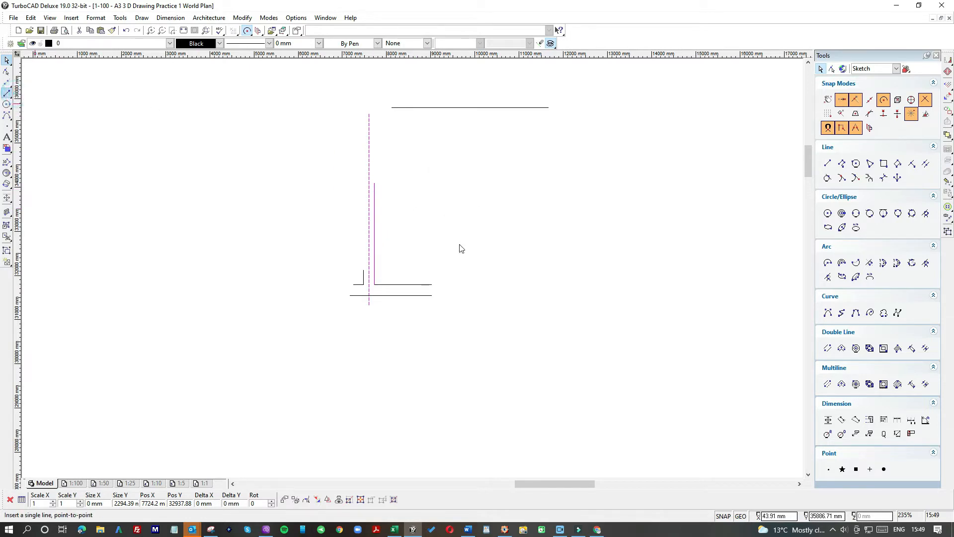
pyautogui.click(429, 280)
pyautogui.click(417, 108)
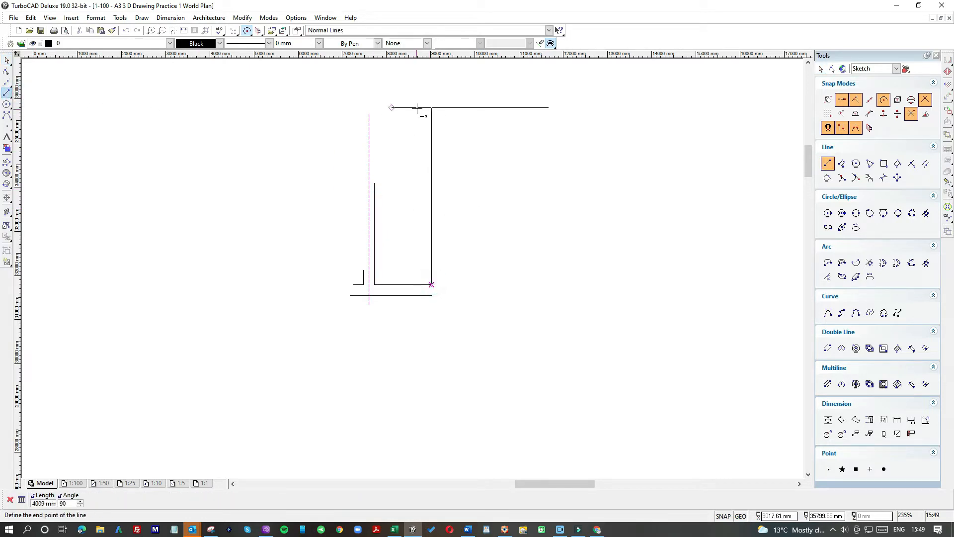
pyautogui.click(431, 196)
pyautogui.click(335, 196)
pyautogui.click(7, 60)
# - Draw a 650 mm line up from the long vertical line's midpoint and a horizontal line leftward from its upper end
pyautogui.click(7, 93)
pyautogui.click(432, 196)
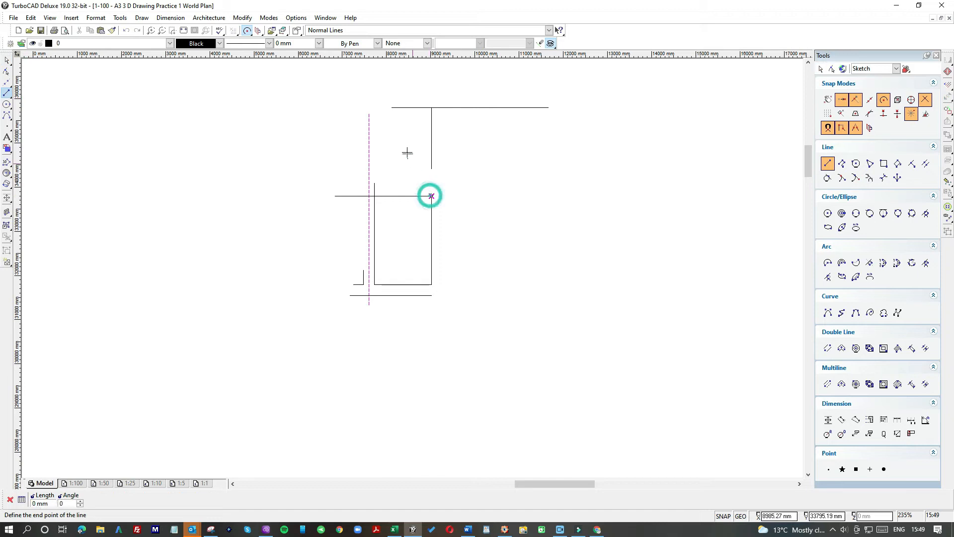
pyautogui.press('Tab')
pyautogui.write('650')
pyautogui.press('Return')
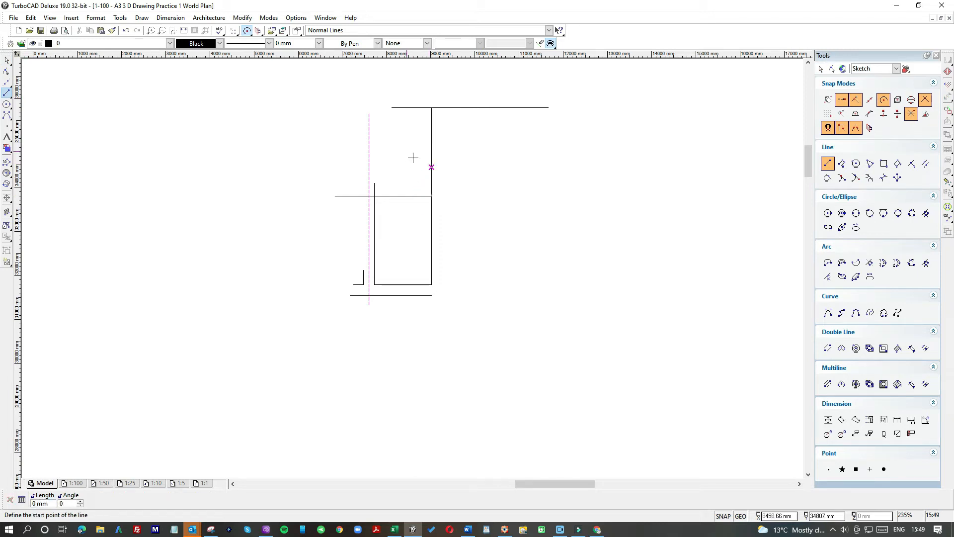
pyautogui.click(431, 167)
pyautogui.click(343, 167)
# - Draw a 650 mm line down from the long vertical line's midpoint and a horizontal line leftward from its lower end
pyautogui.click(432, 196)
pyautogui.press('Tab')
pyautogui.write('6')
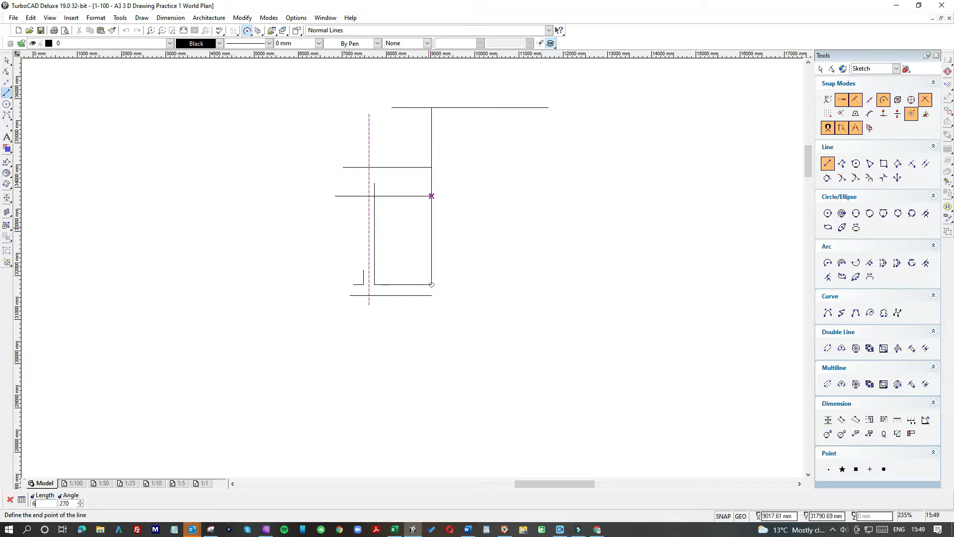
pyautogui.write('5')
pyautogui.press('Return')
pyautogui.click(431, 225)
pyautogui.click(352, 225)
# - Draw a vertical line from the upper end of the wall line beside the dashed axis to just above the top line
pyautogui.click(8, 62)
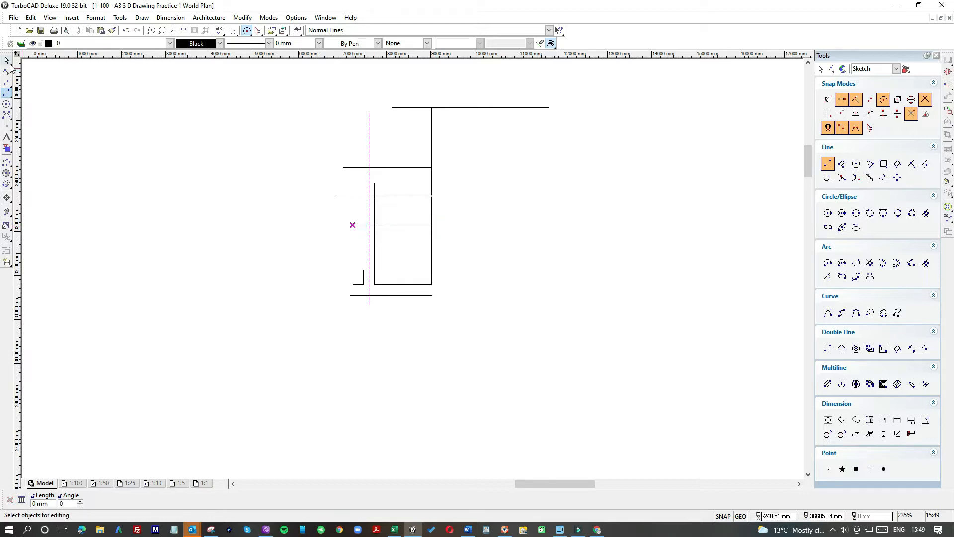
pyautogui.click(375, 188)
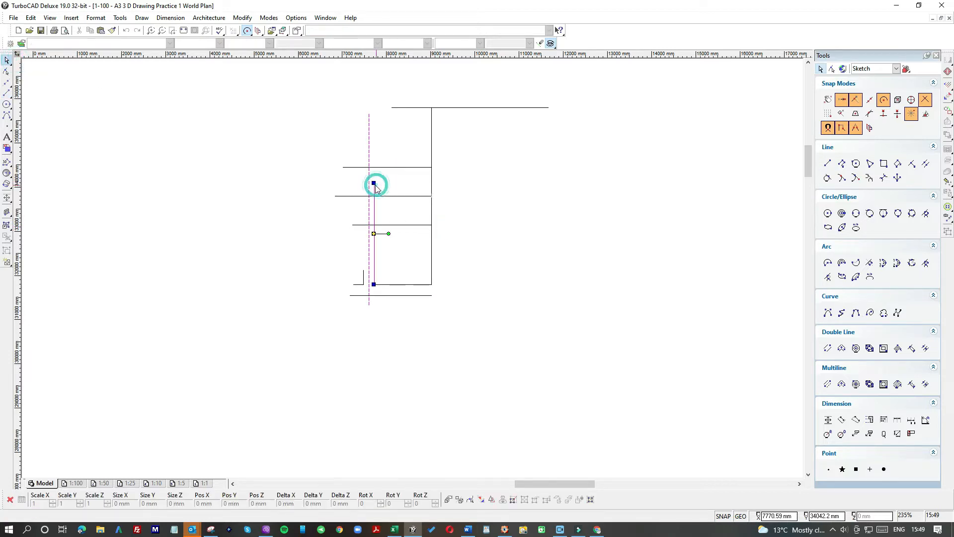
pyautogui.click(10, 93)
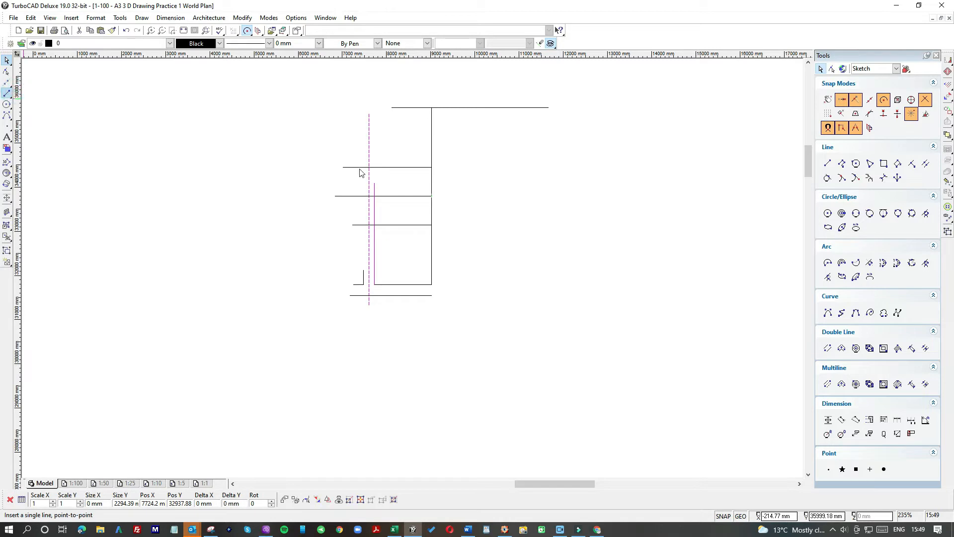
pyautogui.click(374, 182)
pyautogui.click(361, 103)
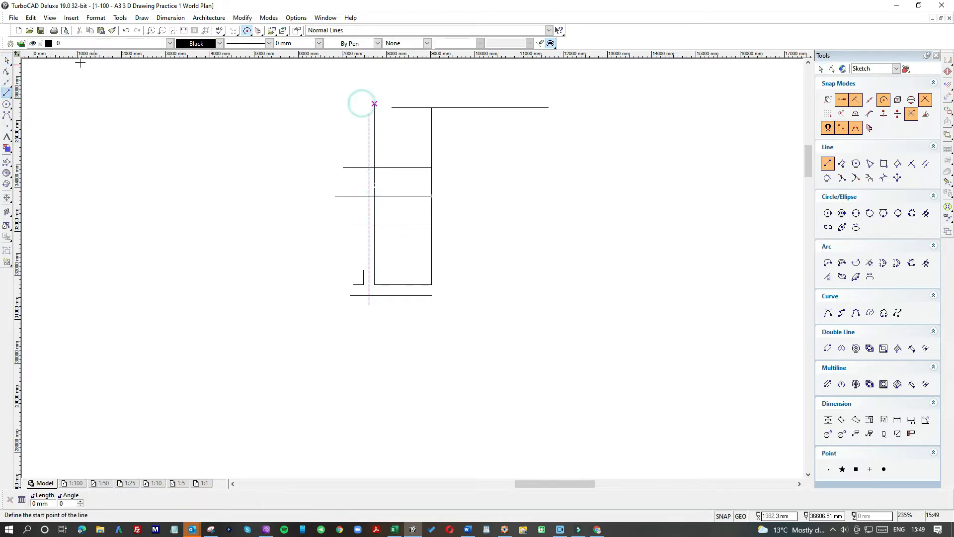
# - Shorten the upper and lower opening lines' right ends back to the wall line and delete the middle horizontal line
pyautogui.click(7, 60)
pyautogui.click(418, 169)
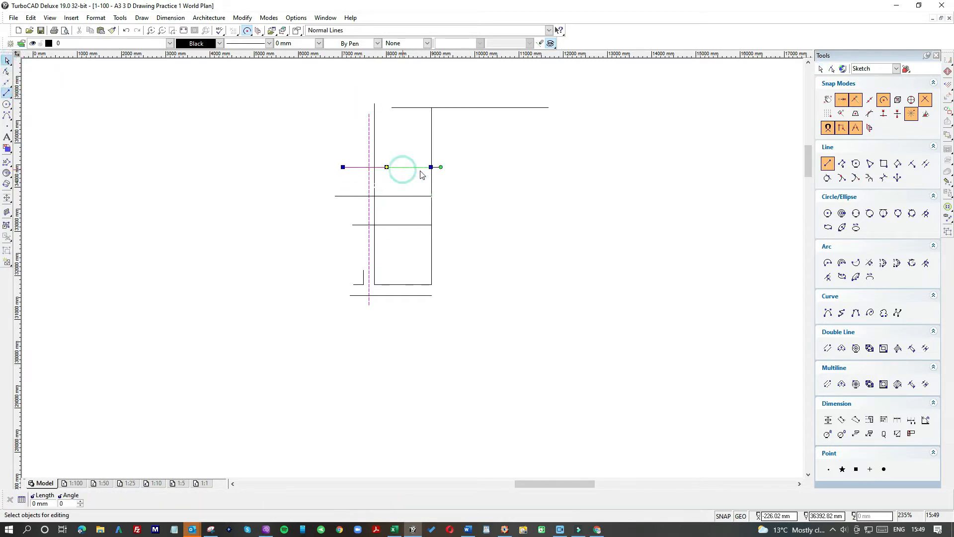
pyautogui.click(432, 167)
pyautogui.click(375, 167)
pyautogui.click(410, 224)
pyautogui.click(432, 224)
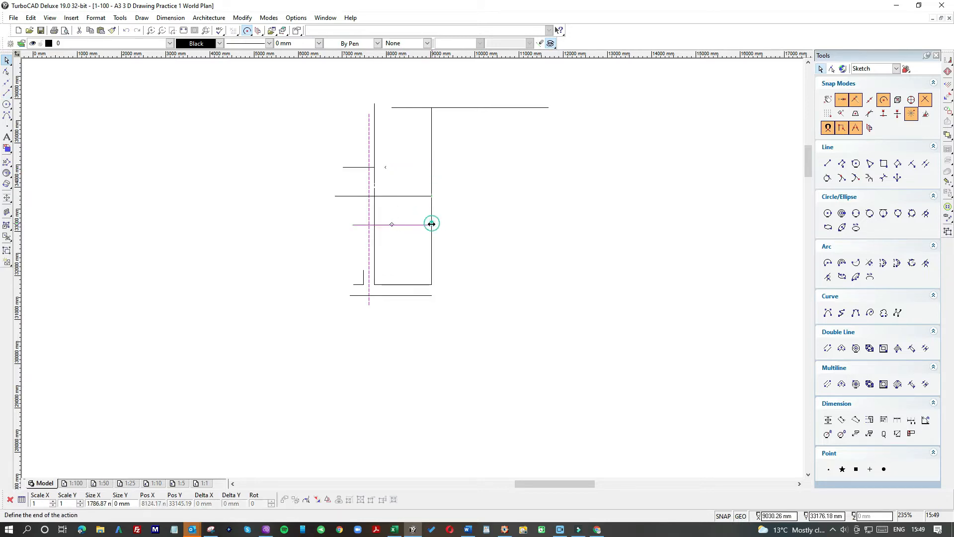
pyautogui.click(375, 225)
pyautogui.click(381, 196)
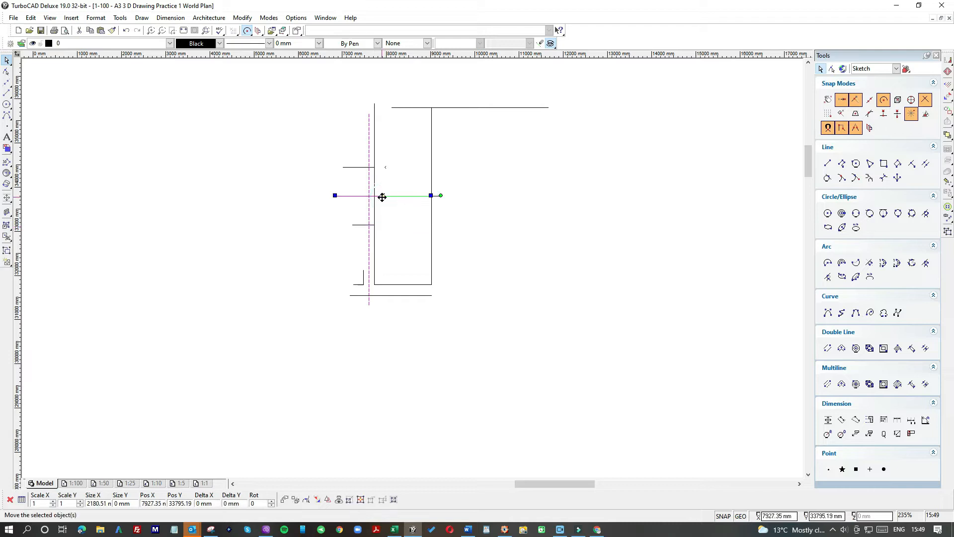
pyautogui.press('Delete')
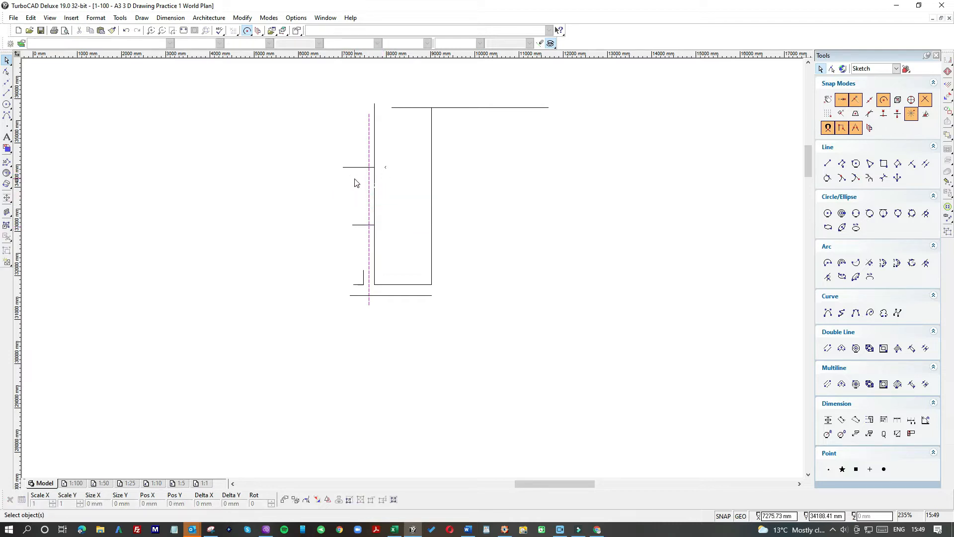
# - Draw a 320 mm line rightward from the upper opening line's end at the wall, and a vertical line down past the lower opening line
pyautogui.scroll(2, 354, 182)
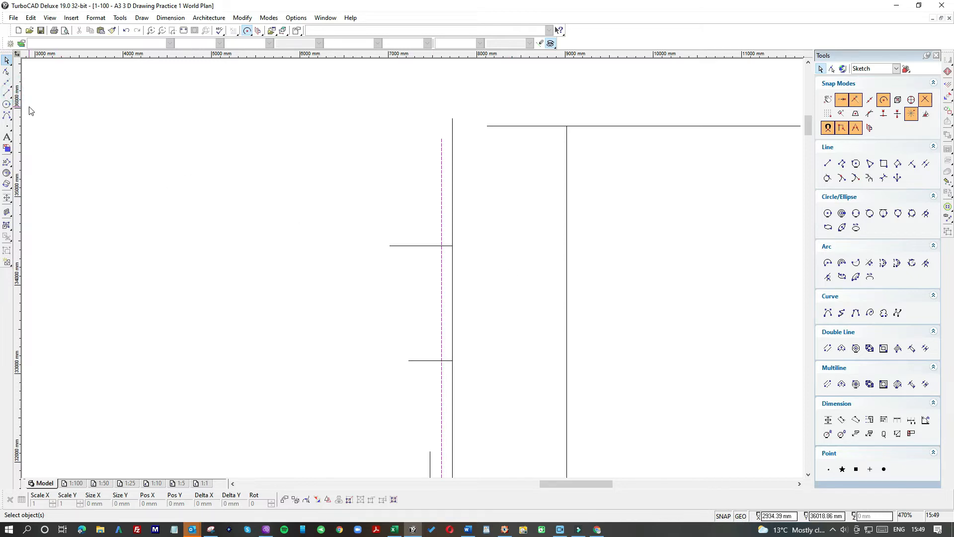
pyautogui.click(5, 93)
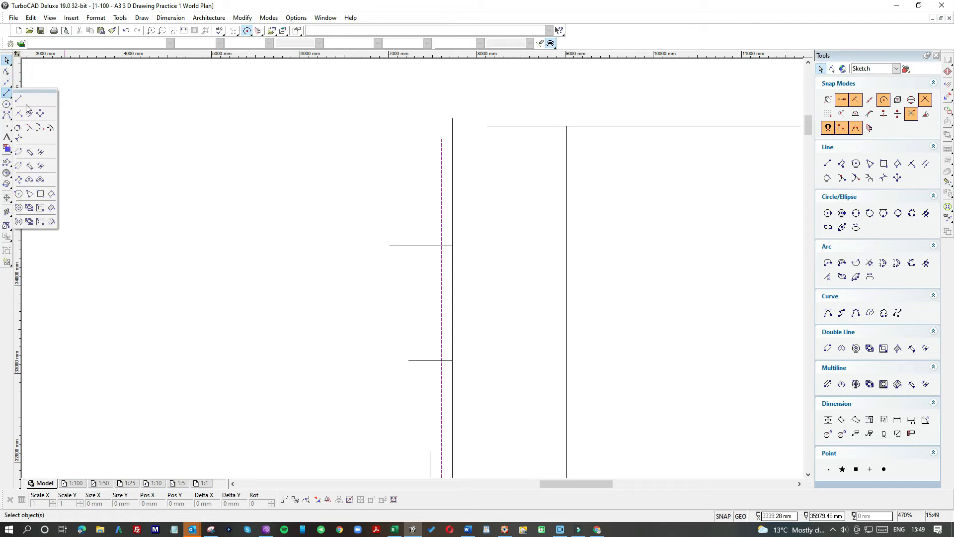
pyautogui.click(18, 99)
pyautogui.click(452, 245)
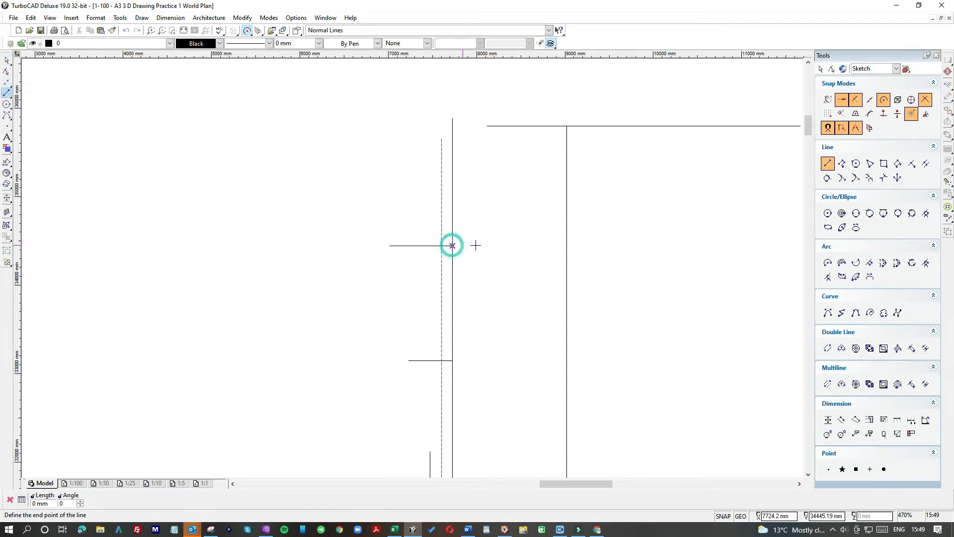
pyautogui.write('320')
pyautogui.press('Return')
pyautogui.click(481, 245)
pyautogui.click(481, 378)
# - Extend the lower opening line right to the new vertical line and shorten that vertical line to meet it
pyautogui.click(7, 61)
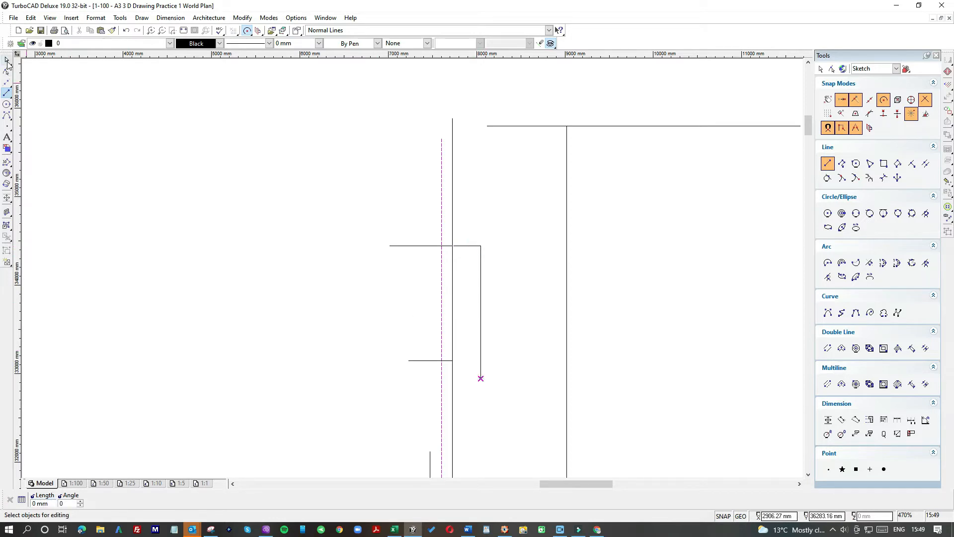
pyautogui.click(421, 361)
pyautogui.moveTo(451, 360); pyautogui.dragTo(480, 360)
pyautogui.click(480, 340)
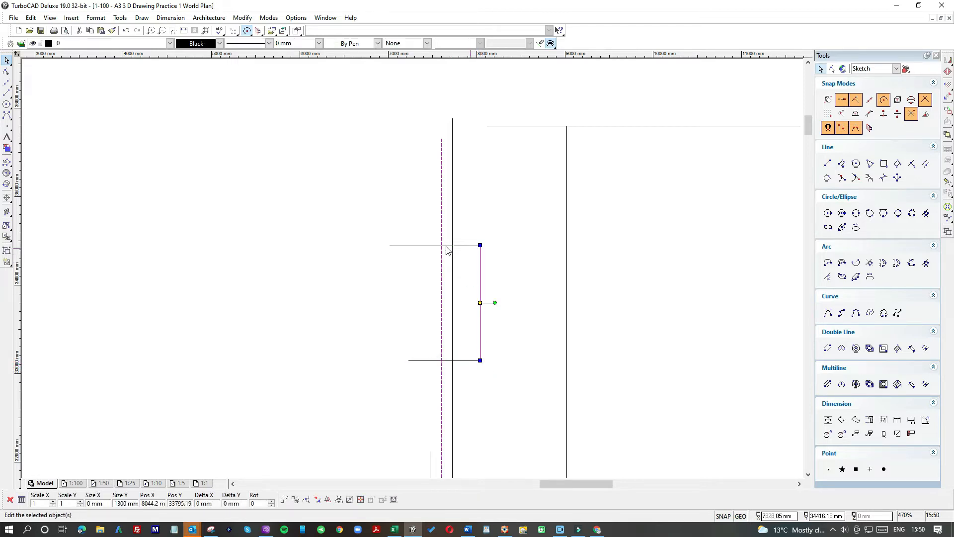
# - Remove the upper opening line crossing the dashed axis, keeping the 320 mm recess line on the wall's right side
pyautogui.click(404, 247)
pyautogui.moveTo(390, 245); pyautogui.dragTo(385, 241)
pyautogui.press('Escape')
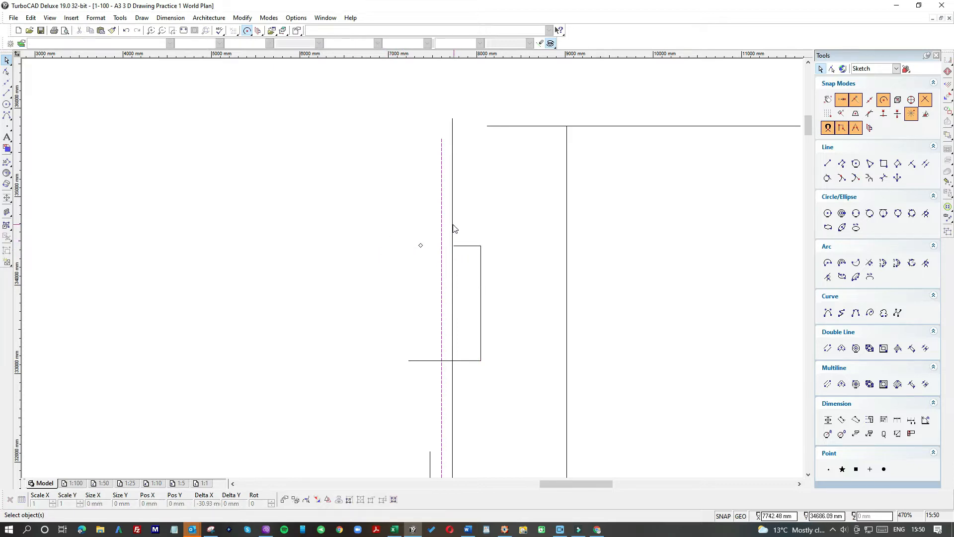
# - Remove the wall line between the recess ends and replace the lower opening line with a short line from the wall to the recess
pyautogui.scroll(4, 462, 257)
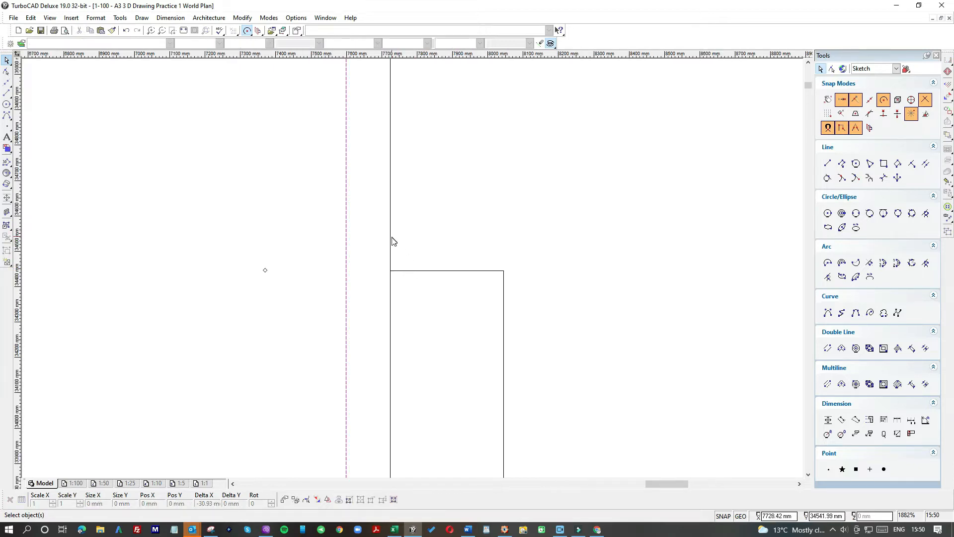
pyautogui.scroll(-4, 392, 241)
pyautogui.click(413, 247)
pyautogui.moveTo(411, 308); pyautogui.dragTo(412, 393)
pyautogui.click(412, 317)
pyautogui.click(405, 395)
pyautogui.press('Delete')
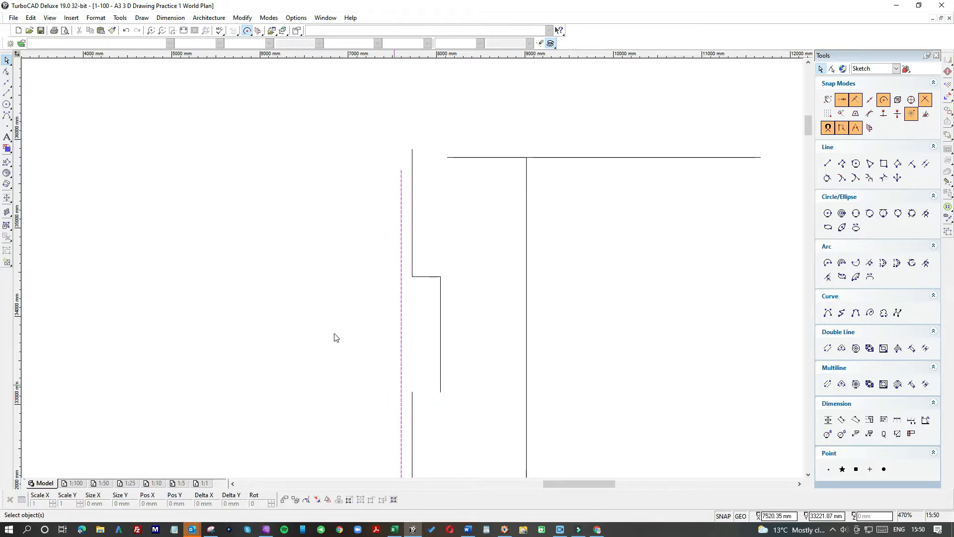
pyautogui.click(6, 93)
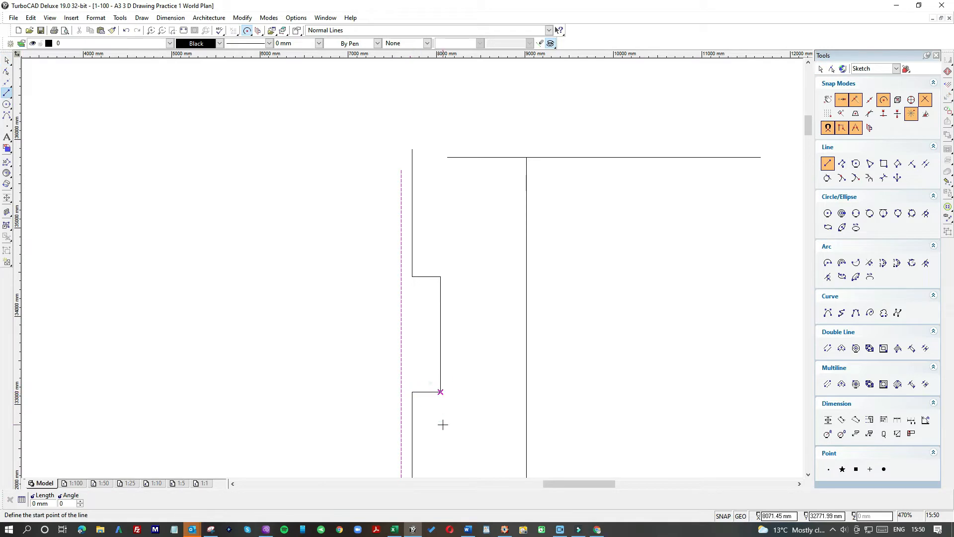
pyautogui.scroll(-2, 441, 424)
# - Delete the long vertical line at the base's right end together with the shorter construction segments lying over it
pyautogui.click(7, 59)
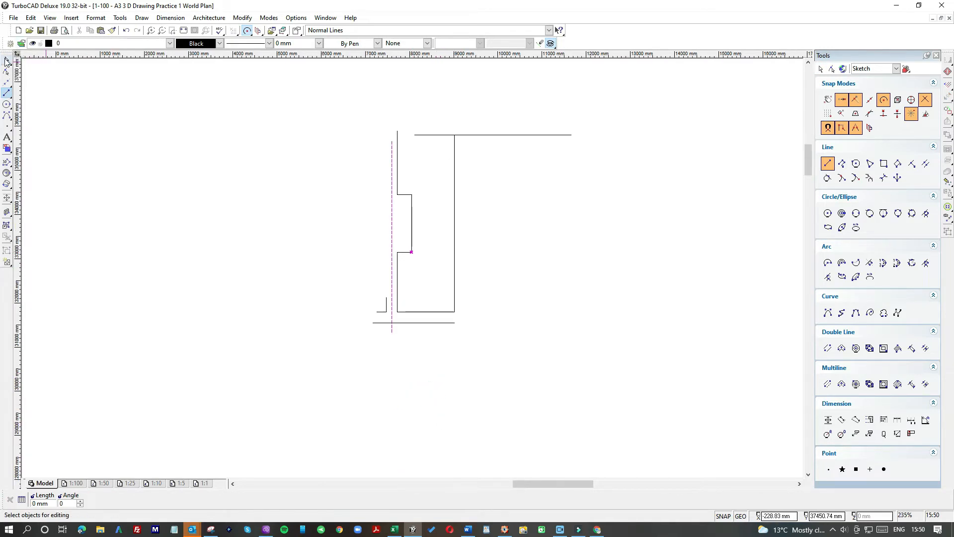
pyautogui.click(455, 208)
pyautogui.click(472, 215)
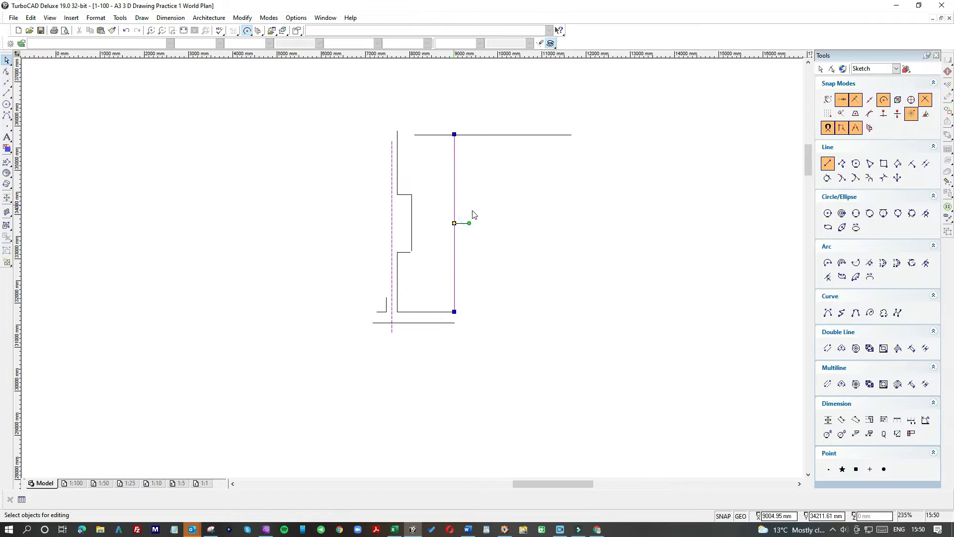
pyautogui.press('Delete')
pyautogui.click(455, 215)
pyautogui.press('Delete')
pyautogui.click(454, 233)
pyautogui.press('Delete')
# - Extend the top line left to the wall line and stretch the dashed axis upward to about 9423 mm long
pyautogui.click(441, 134)
pyautogui.moveTo(413, 133); pyautogui.dragTo(397, 133)
pyautogui.click(392, 151)
pyautogui.scroll(-2, 391, 184)
pyautogui.moveTo(413, 247); pyautogui.dragTo(413, 137)
pyautogui.click(470, 271)
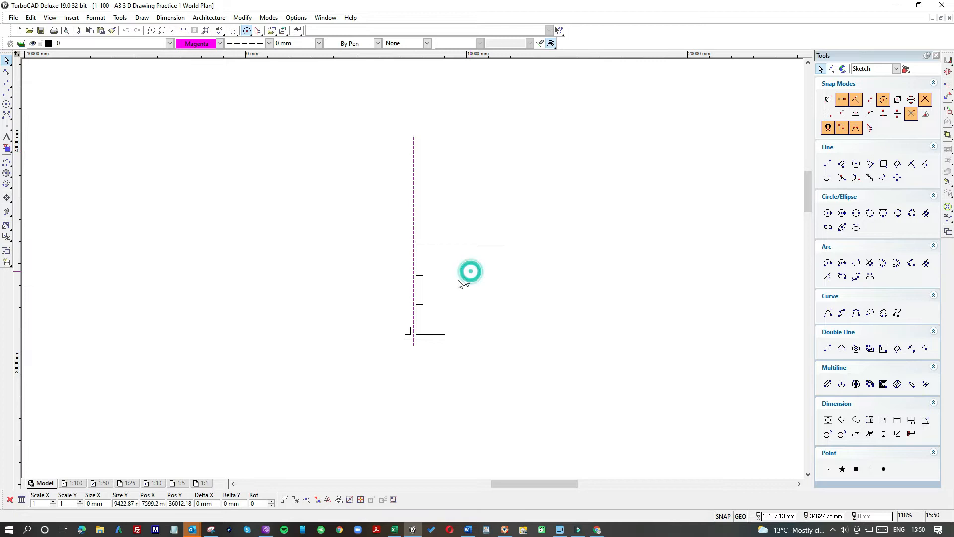
# - Trim the wall line's projecting upper end down to the top horizontal line to form a clean corner
pyautogui.scroll(-2, 403, 280)
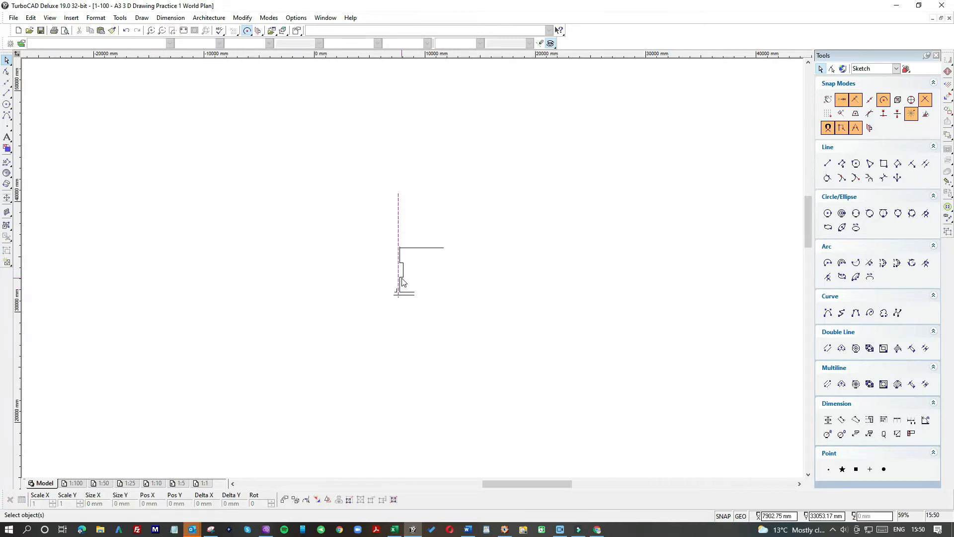
pyautogui.scroll(-2, 402, 281)
pyautogui.scroll(6, 416, 269)
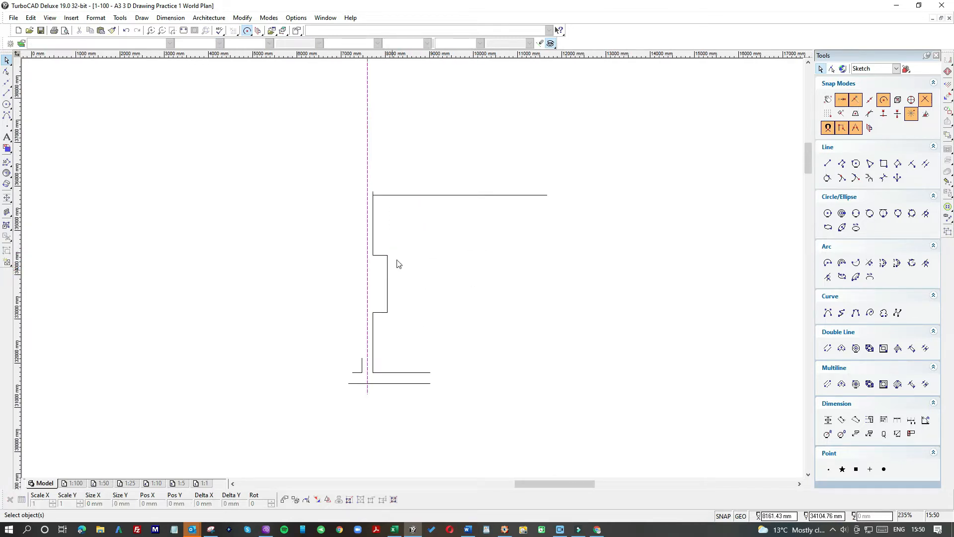
pyautogui.scroll(4, 373, 198)
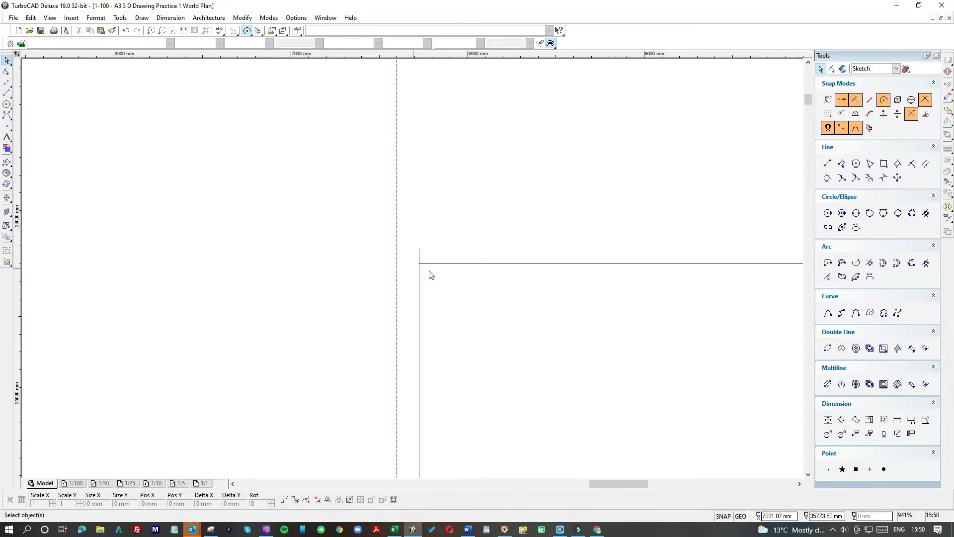
pyautogui.click(420, 277)
pyautogui.moveTo(420, 250); pyautogui.dragTo(419, 263)
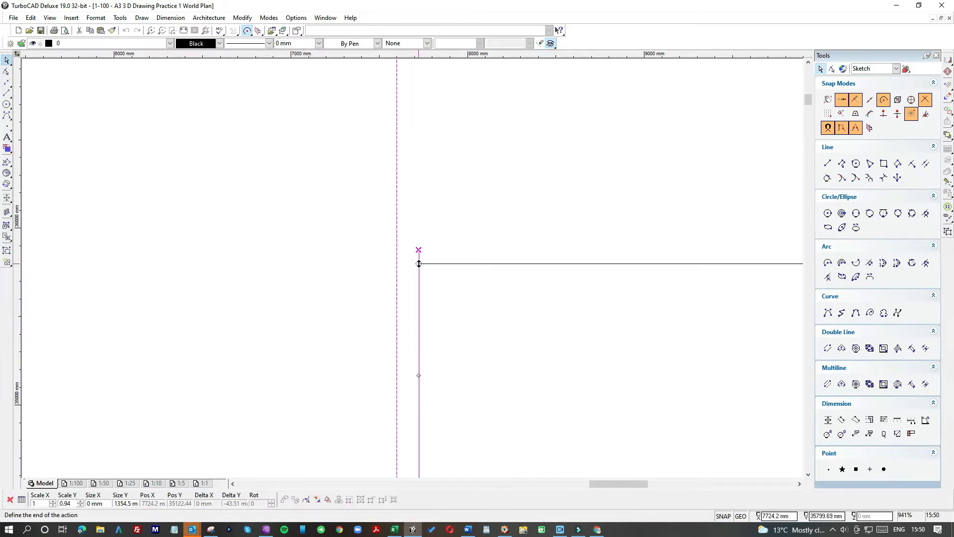
pyautogui.click(470, 285)
# - Draw a 150 mm line up from the top line's right end and a parallel horizontal line leftward to just past the wall line
pyautogui.click(6, 93)
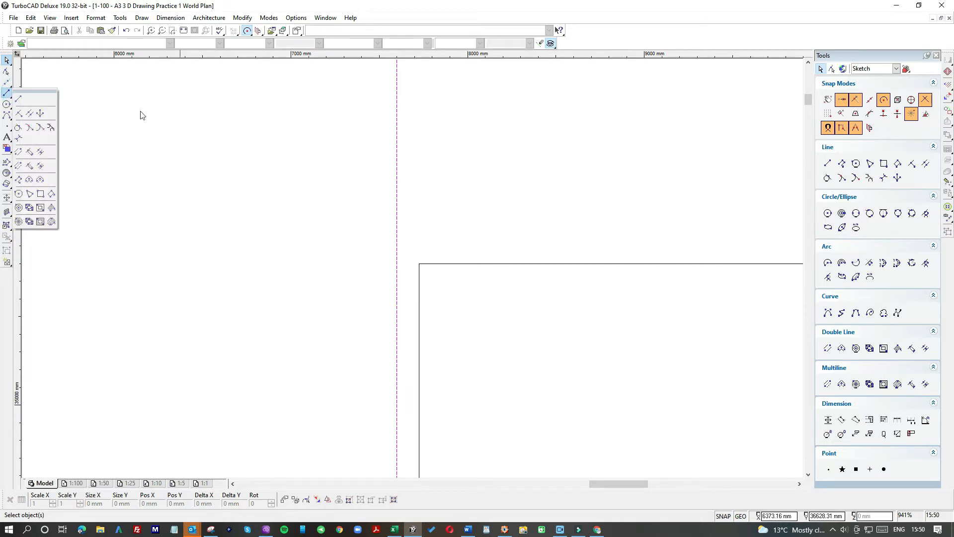
pyautogui.click(19, 98)
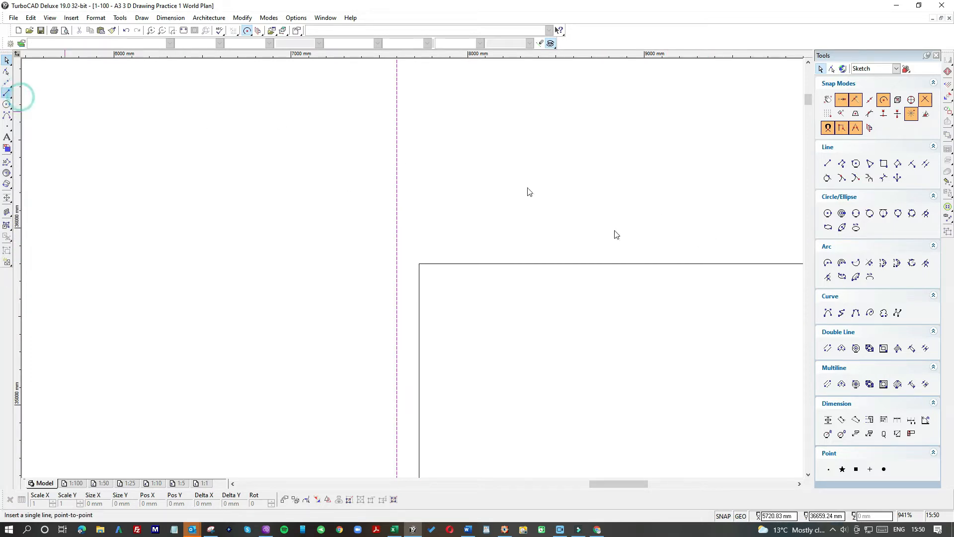
pyautogui.scroll(-1, 633, 246)
pyautogui.click(501, 275)
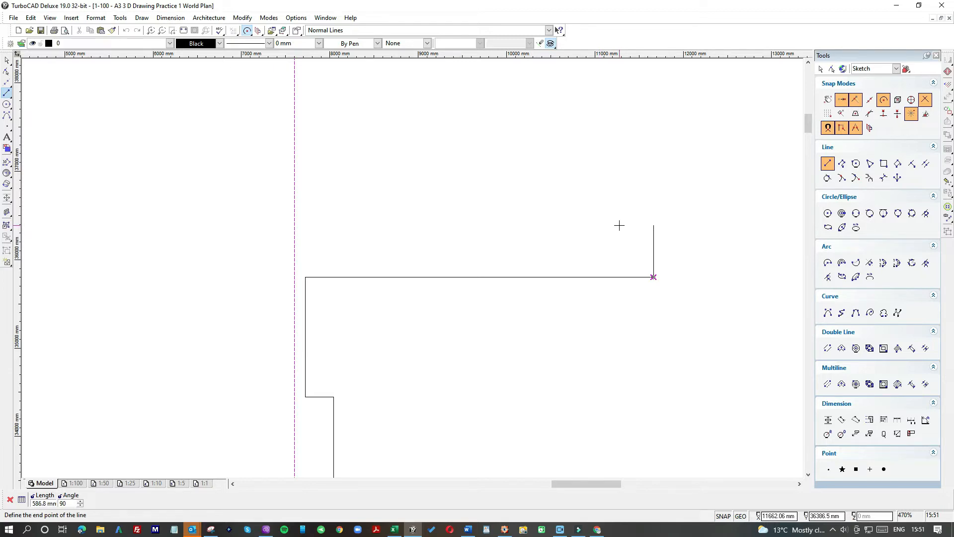
pyautogui.write('150')
pyautogui.press('Return')
pyautogui.click(653, 264)
pyautogui.click(303, 259)
# - Delete the short 150 mm vertical line joining the right ends of the two parallel lines
pyautogui.click(7, 60)
pyautogui.moveTo(635, 245); pyautogui.dragTo(677, 321)
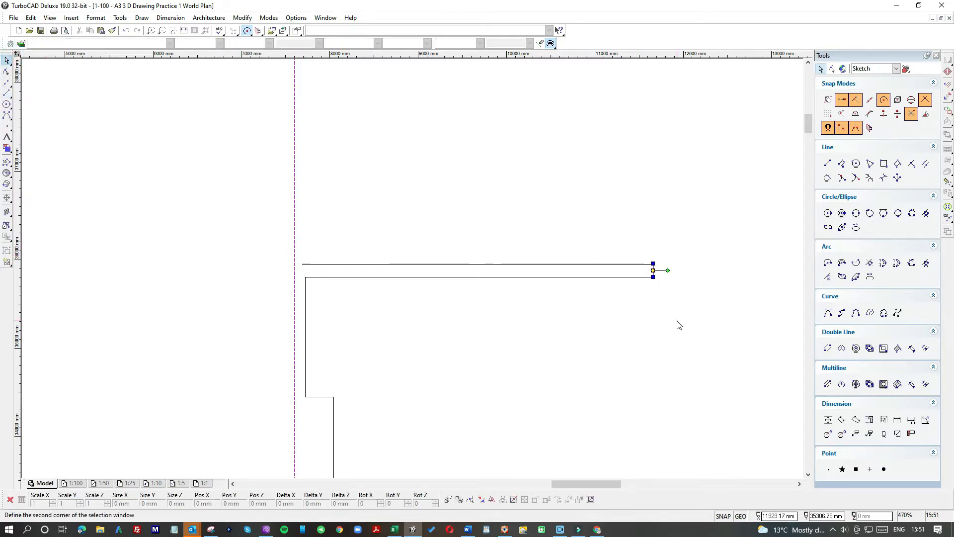
pyautogui.press('Delete')
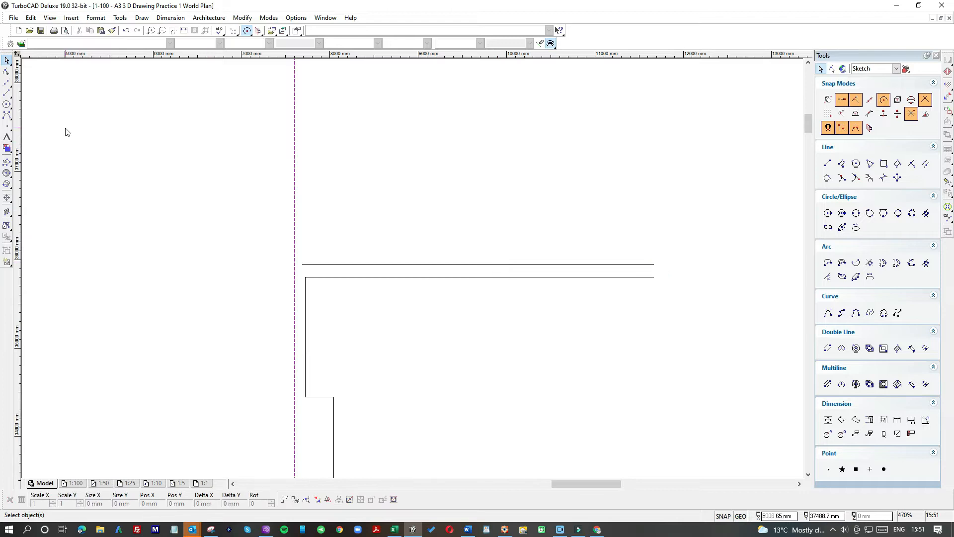
# - Draw a vertical line from the wall's upper corner up past the upper parallel line
pyautogui.scroll(-2, 67, 132)
pyautogui.click(7, 93)
pyautogui.scroll(6, 486, 288)
pyautogui.click(459, 253)
pyautogui.click(459, 123)
# - Shorten the new vertical line to start at the upper parallel line, and trim that line's left end to meet it
pyautogui.click(7, 61)
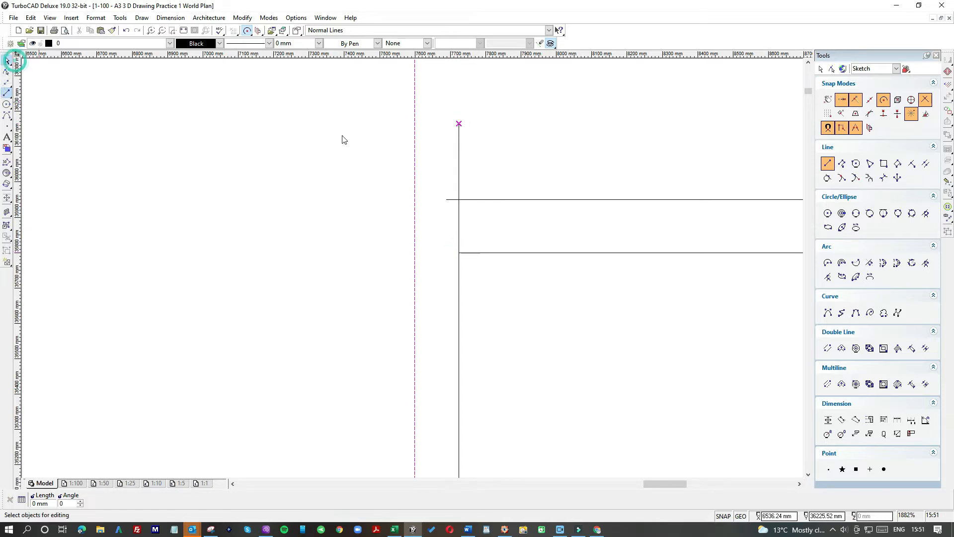
pyautogui.click(459, 157)
pyautogui.click(459, 253)
pyautogui.click(459, 199)
pyautogui.click(478, 200)
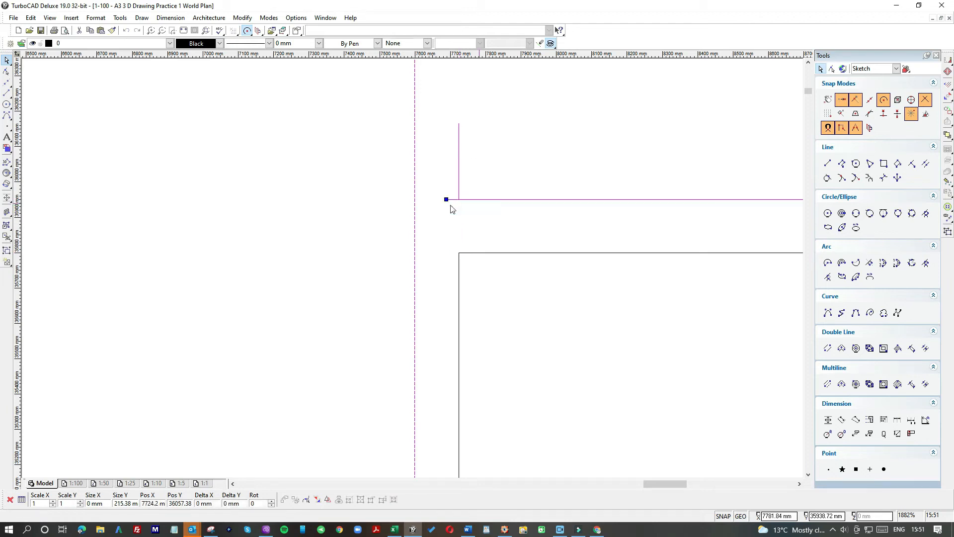
pyautogui.click(446, 201)
pyautogui.click(494, 184)
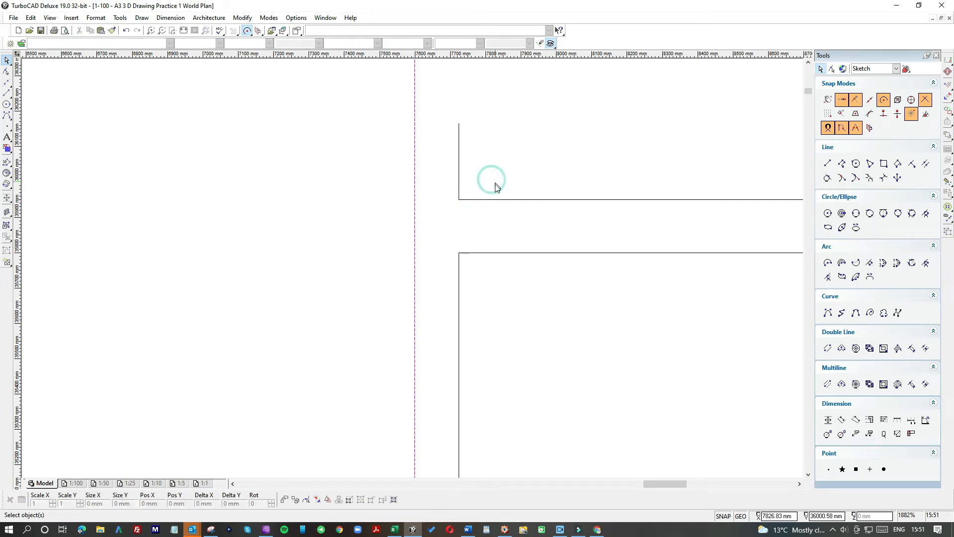
# - Draw a vertical line about 3940 mm up from the upper partition line's right end, and a horizontal line leftward to the dashed axis
pyautogui.scroll(-5, 413, 271)
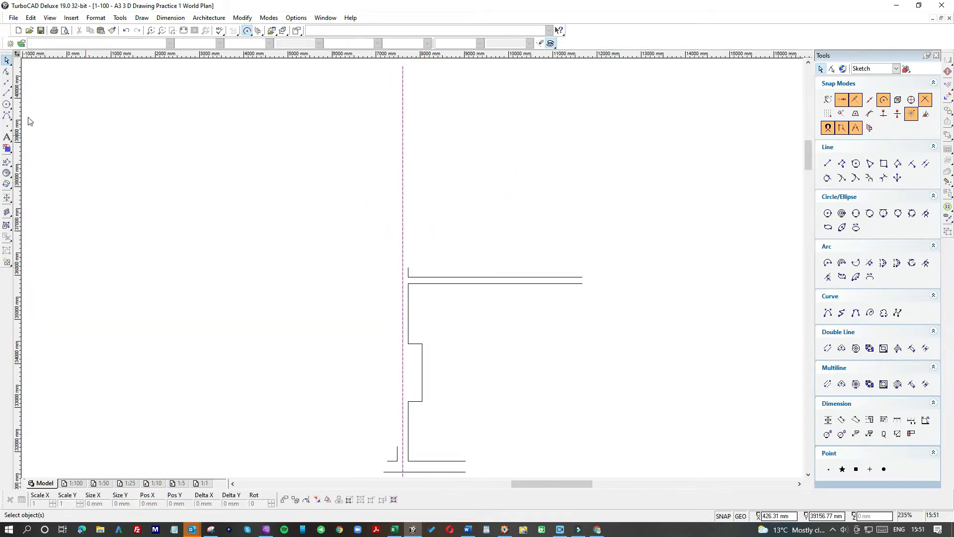
pyautogui.click(7, 94)
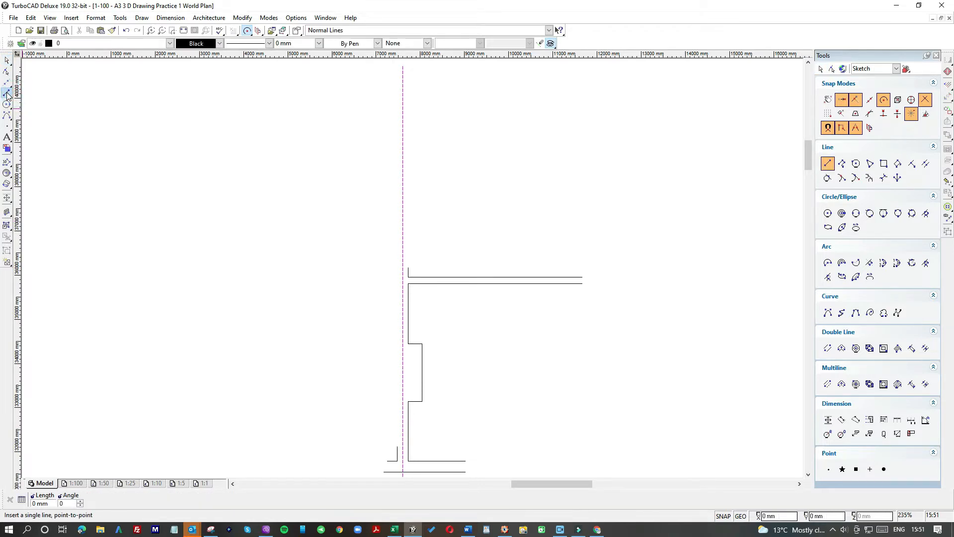
pyautogui.click(513, 277)
pyautogui.press('Tab')
pyautogui.write('3')
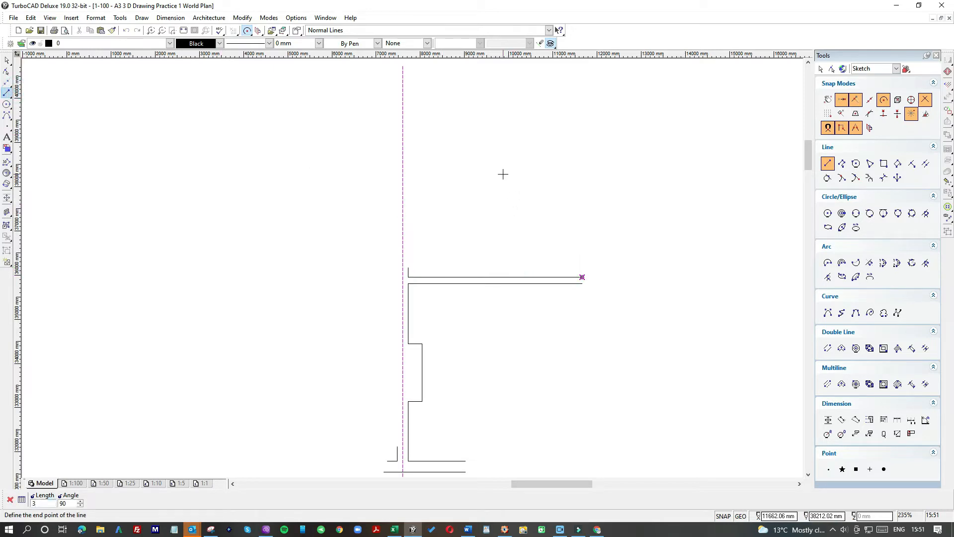
pyautogui.write('9')
pyautogui.press('Return')
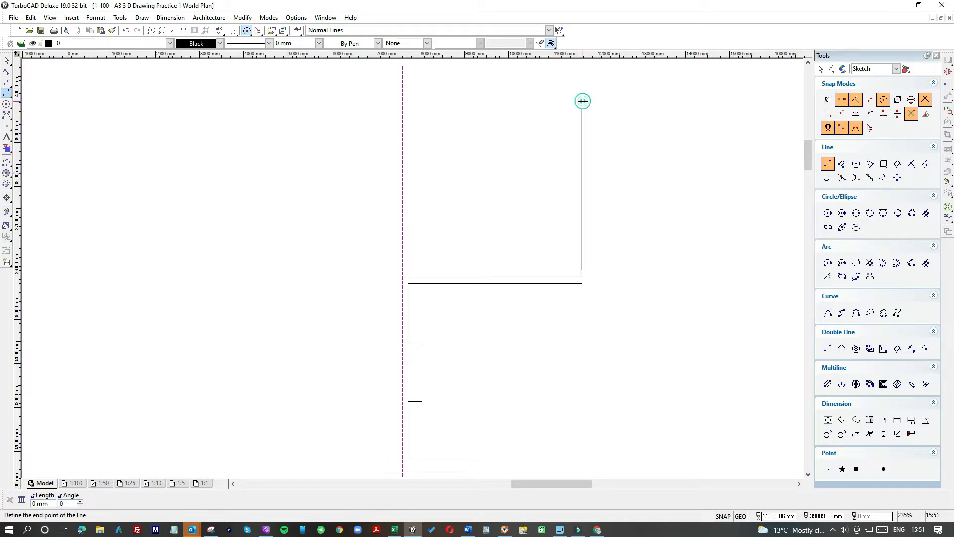
pyautogui.click(403, 103)
# - Delete the vertical construction line at the right ends of the partition and top lines
pyautogui.click(7, 60)
pyautogui.click(582, 126)
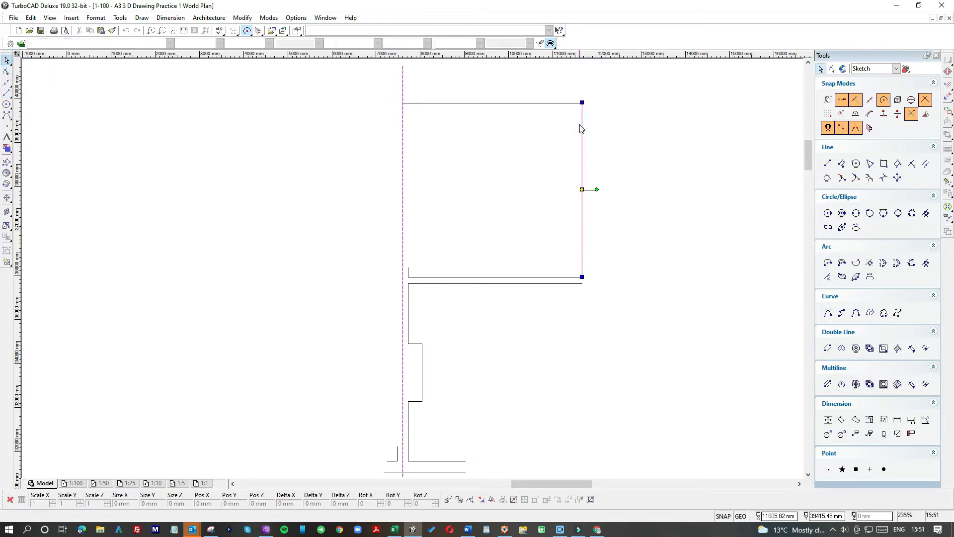
pyautogui.press('Delete')
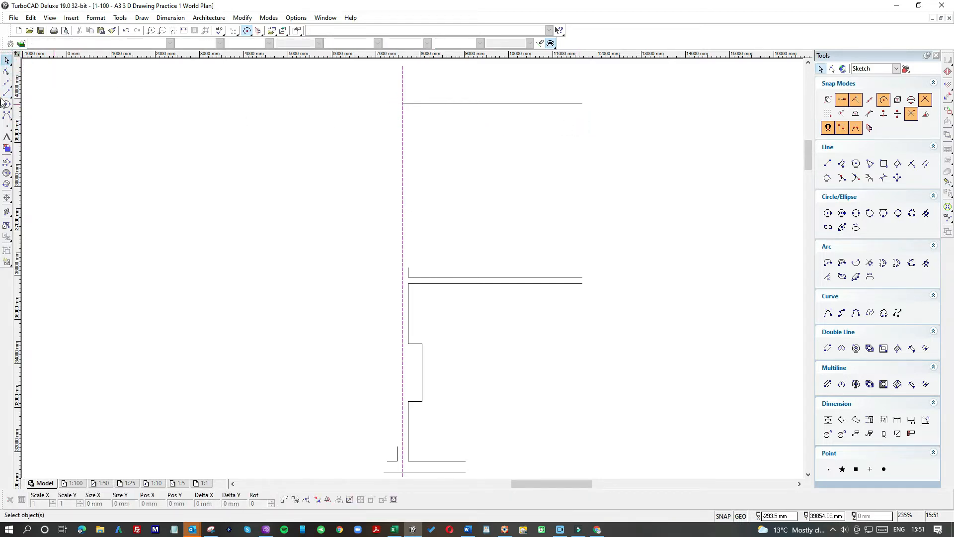
# - Draw a 250 mm line up from the top line's axis end and a parallel line about 1190 mm rightward from it
pyautogui.click(7, 92)
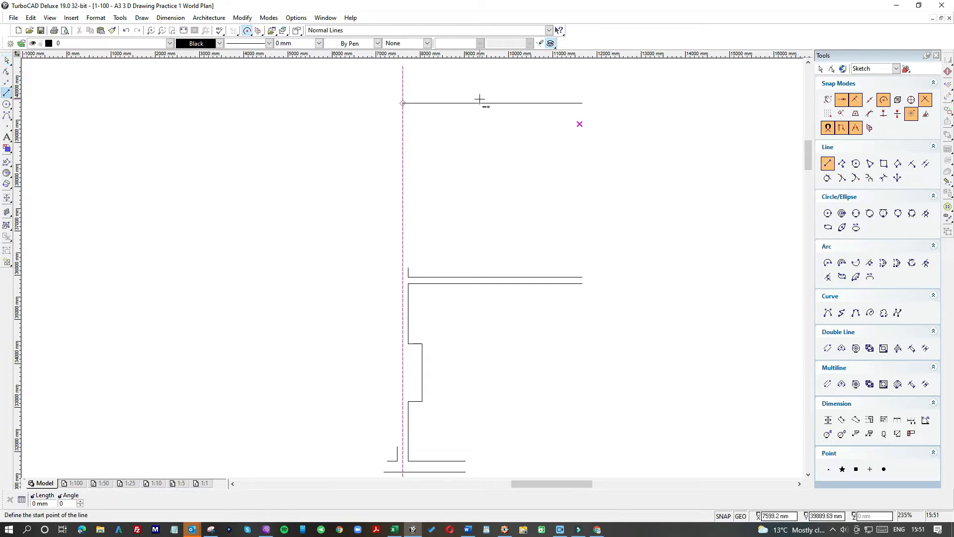
pyautogui.click(411, 103)
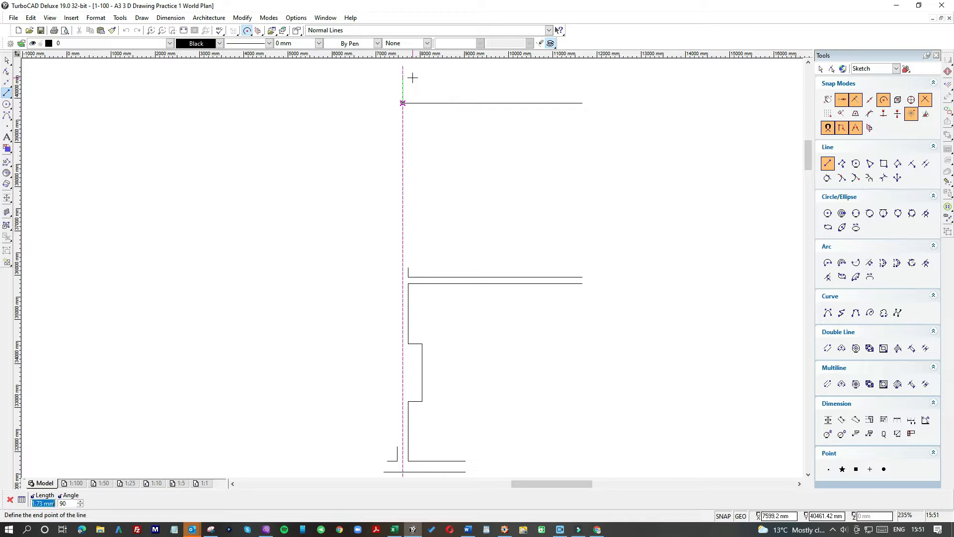
pyautogui.write('250')
pyautogui.press('Return')
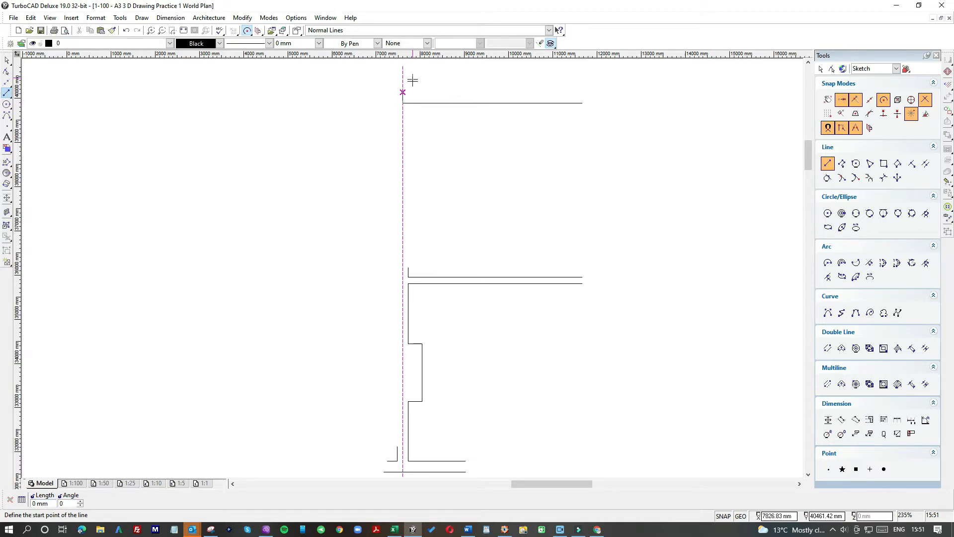
pyautogui.click(403, 92)
pyautogui.click(455, 92)
# - Delete the 250 mm vertical line joining the two top lines at the axis
pyautogui.click(9, 59)
pyautogui.moveTo(392, 78); pyautogui.dragTo(419, 112)
pyautogui.press('Delete')
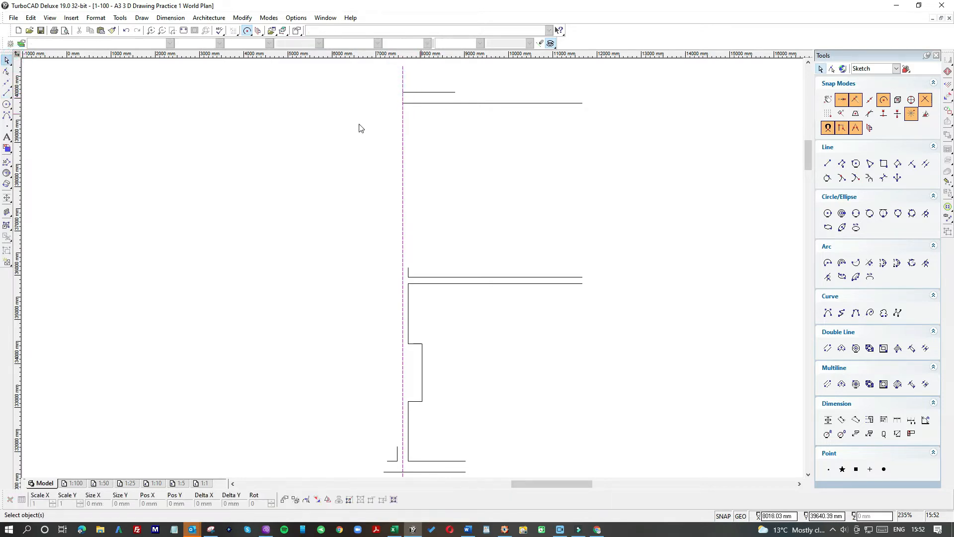
# - Draw the inner wall line from the short stub above the partition up to the top line, and trim that line's left end to meet it
pyautogui.click(7, 93)
pyautogui.click(408, 267)
pyautogui.click(411, 103)
pyautogui.click(7, 60)
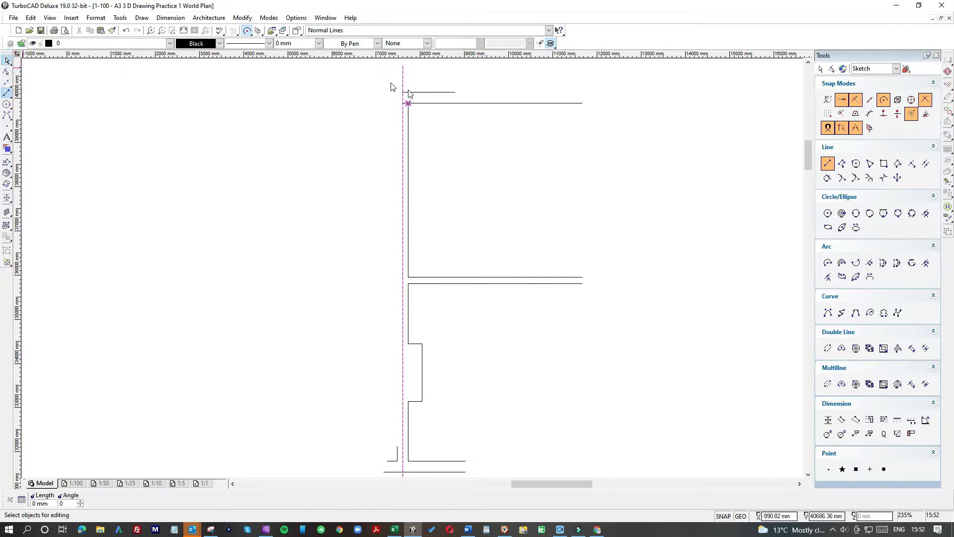
pyautogui.click(432, 104)
pyautogui.click(402, 103)
pyautogui.click(408, 103)
pyautogui.click(419, 125)
# - Extend the left end of the upper parallel line past the axis, making the line about 1520 mm long
pyautogui.scroll(4, 406, 104)
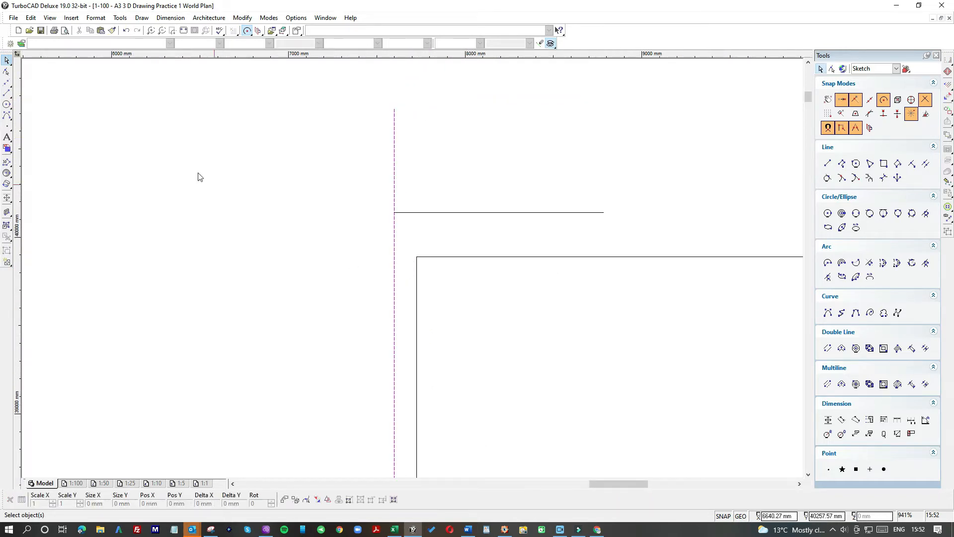
pyautogui.click(439, 213)
pyautogui.click(394, 213)
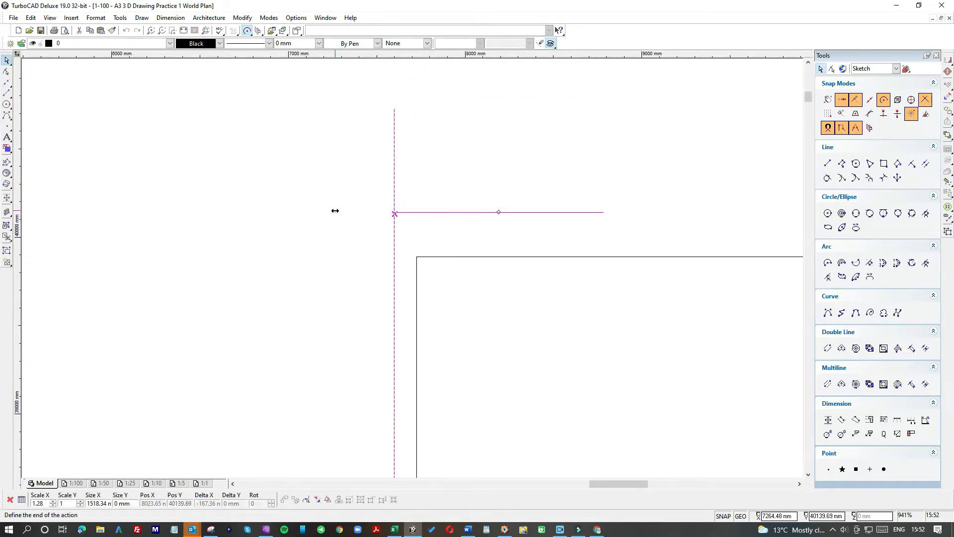
# - Draw the outer wall line from its stub left of the axis up toward the top, and a horizontal line leftward from the inner wall's top corner
pyautogui.scroll(-3, 409, 281)
pyautogui.click(7, 93)
pyautogui.click(408, 439)
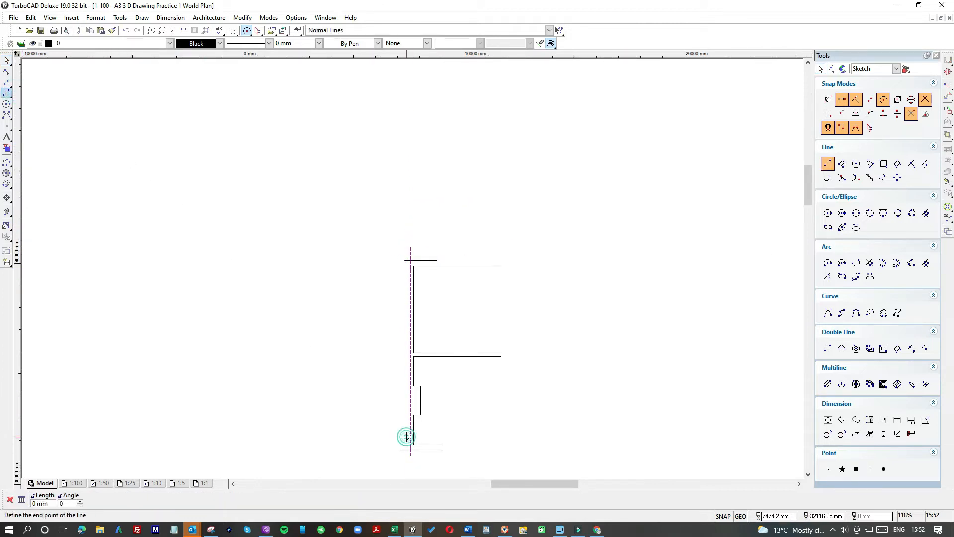
pyautogui.click(389, 263)
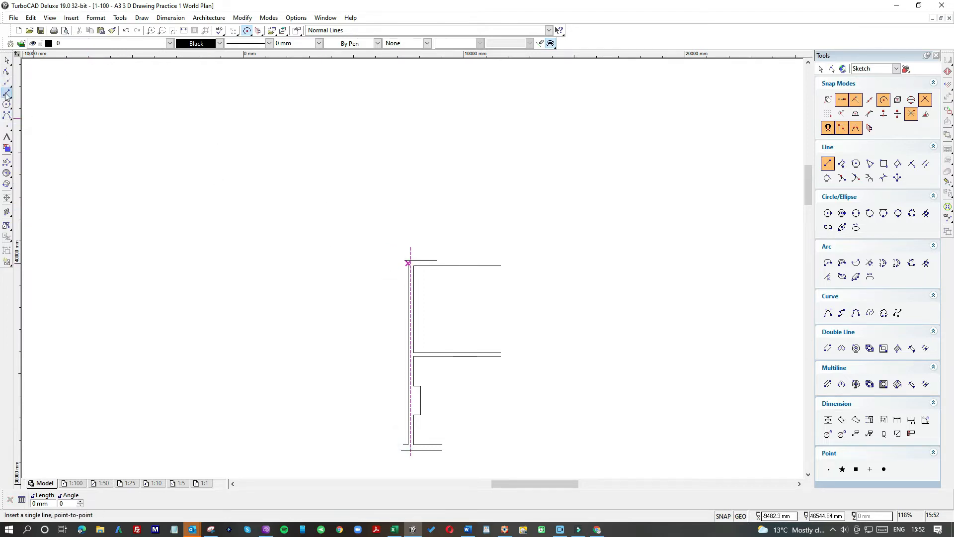
pyautogui.scroll(2, 412, 268)
pyautogui.click(470, 229)
pyautogui.click(381, 228)
# - Shorten the new horizontal line to lie left of the outer wall line, and trim the wall line's upper end to form a corner with it
pyautogui.click(7, 60)
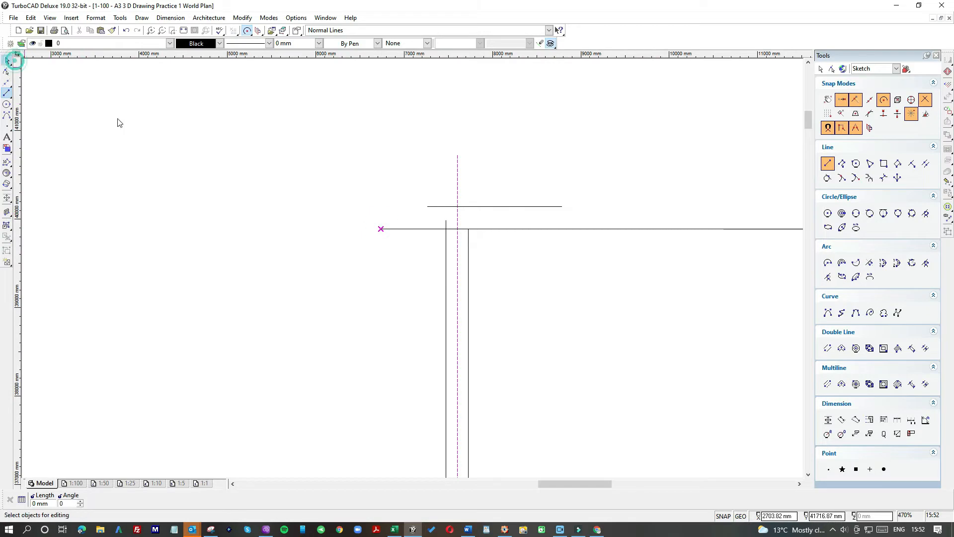
pyautogui.click(427, 229)
pyautogui.moveTo(468, 228); pyautogui.dragTo(414, 229)
pyautogui.click(446, 249)
pyautogui.click(446, 206)
pyautogui.click(398, 229)
pyautogui.click(413, 275)
# - Extend both ends of the topmost parallel line, making it about 2075 mm long
pyautogui.scroll(-1, 427, 288)
pyautogui.click(448, 223)
pyautogui.moveTo(479, 227); pyautogui.dragTo(490, 227)
pyautogui.scroll(-1, 415, 273)
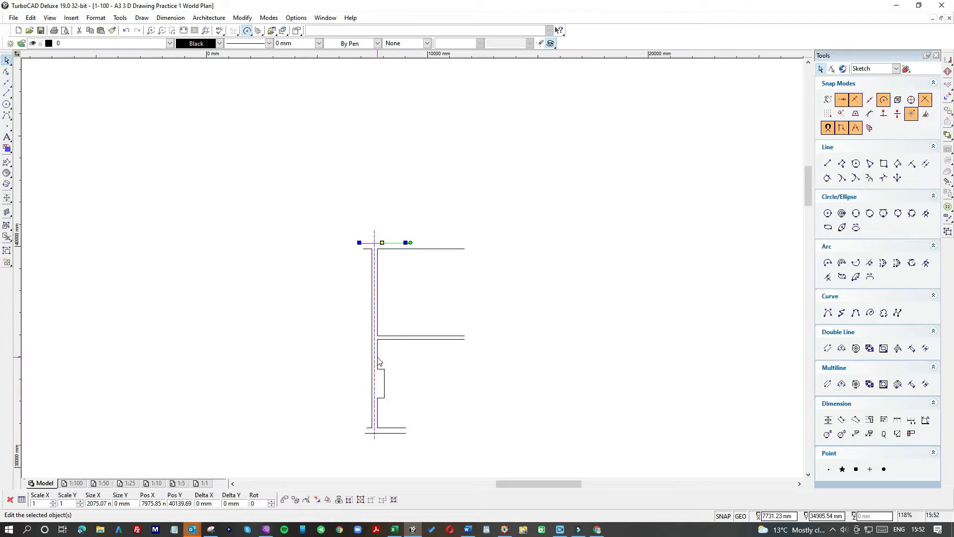
# - Draw connected lines from the new inner wall line's midpoint: about 580 mm rightward, about 650 mm up, and back leftward across both wall lines
pyautogui.scroll(2, 377, 336)
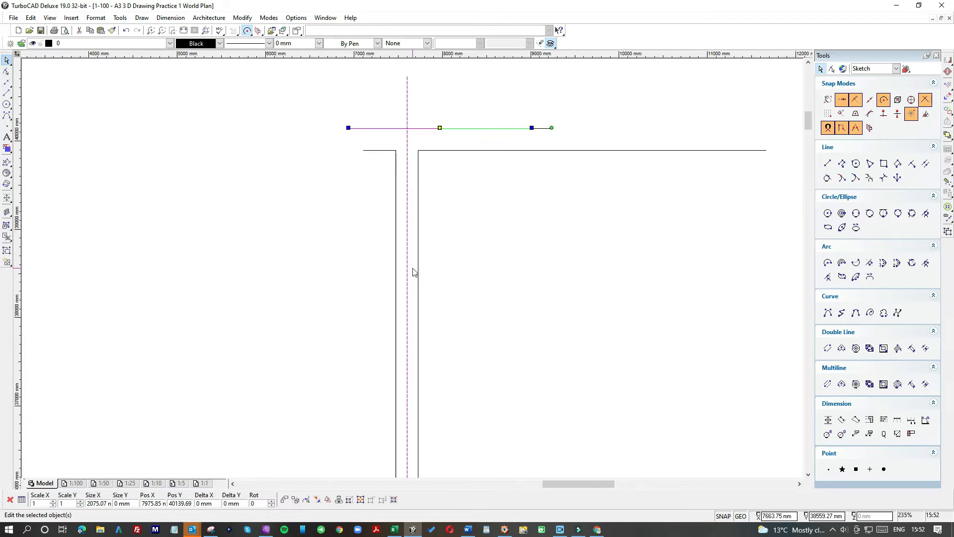
pyautogui.scroll(-1, 419, 269)
pyautogui.click(8, 92)
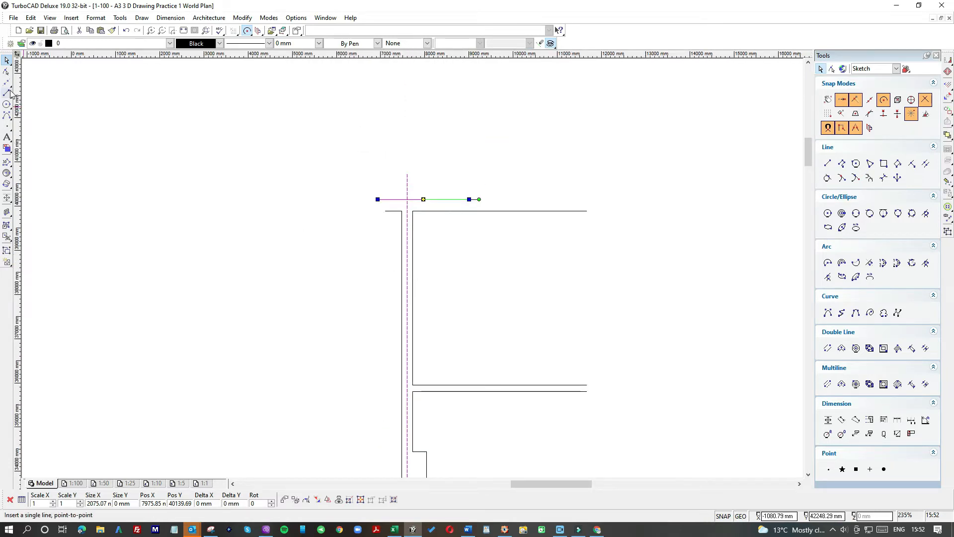
pyautogui.click(413, 292)
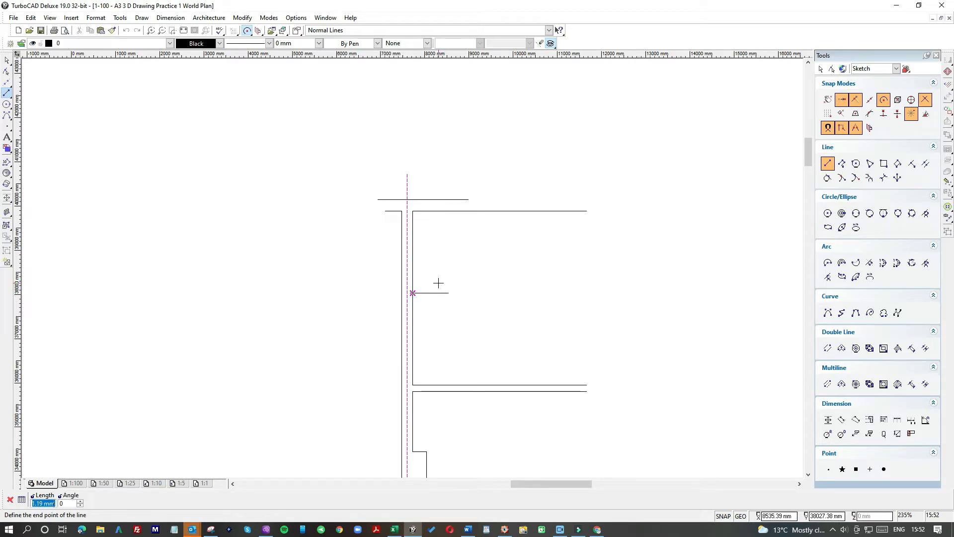
pyautogui.click(438, 293)
pyautogui.press('Return')
pyautogui.click(439, 263)
pyautogui.click(395, 264)
# - Draw a 650 mm line down from the midpoint construction line's right end and a horizontal line leftward across both wall lines
pyautogui.click(438, 294)
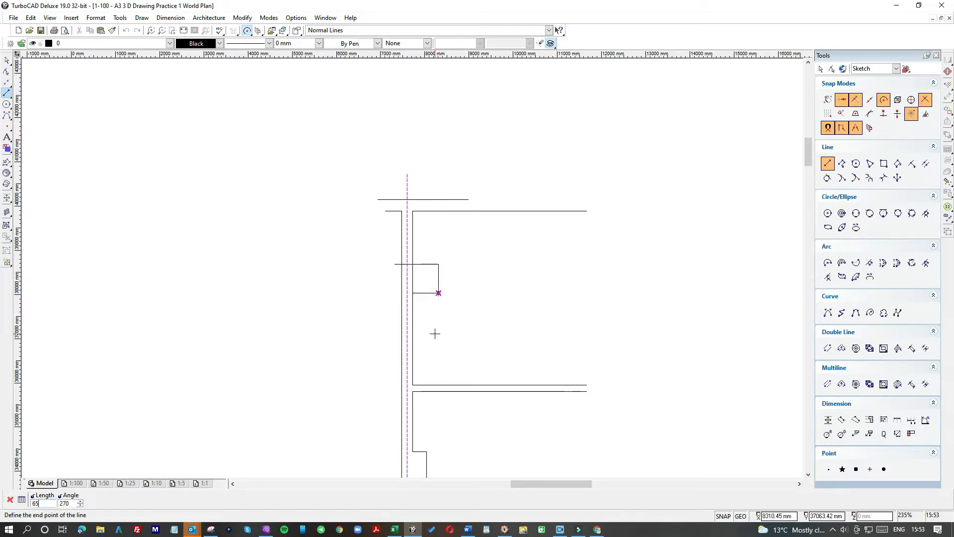
pyautogui.write('650')
pyautogui.press('Return')
pyautogui.click(439, 321)
pyautogui.click(394, 321)
# - Delete the midpoint construction line and the two 650 mm vertical lines, keeping the two horizontal cross lines
pyautogui.click(7, 61)
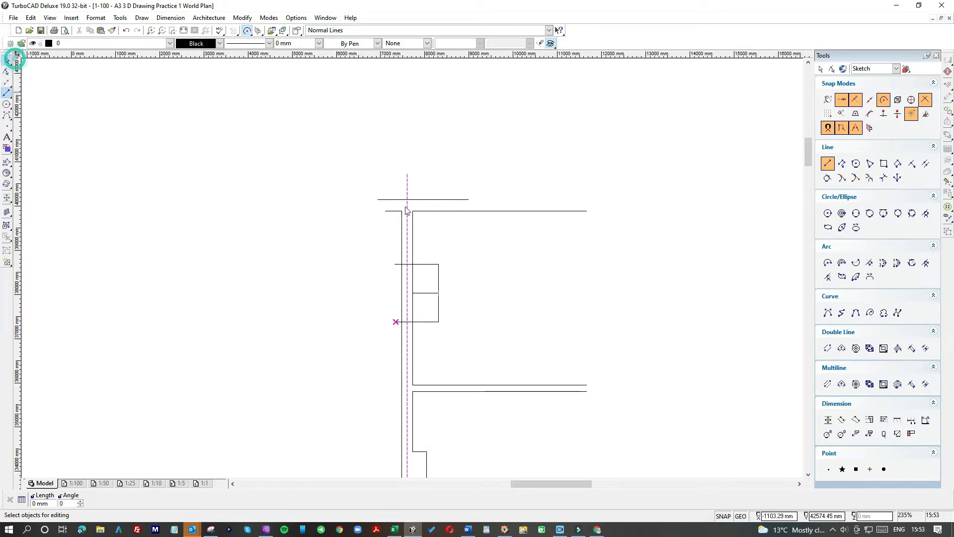
pyautogui.click(448, 295)
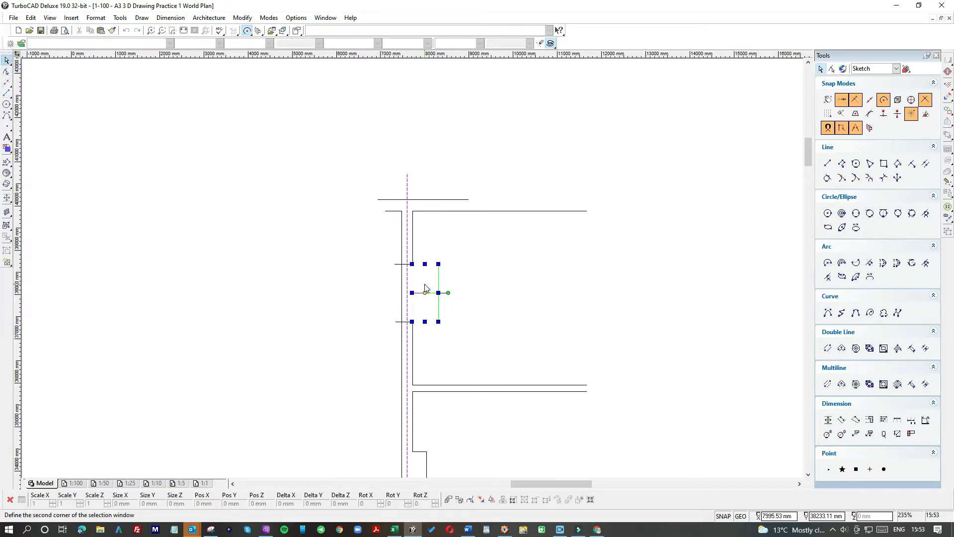
pyautogui.press('Delete')
# - Draw a vertical line from the lower recess's outer corner up to the upper cross line, and shorten it to start at the lower cross line
pyautogui.click(7, 93)
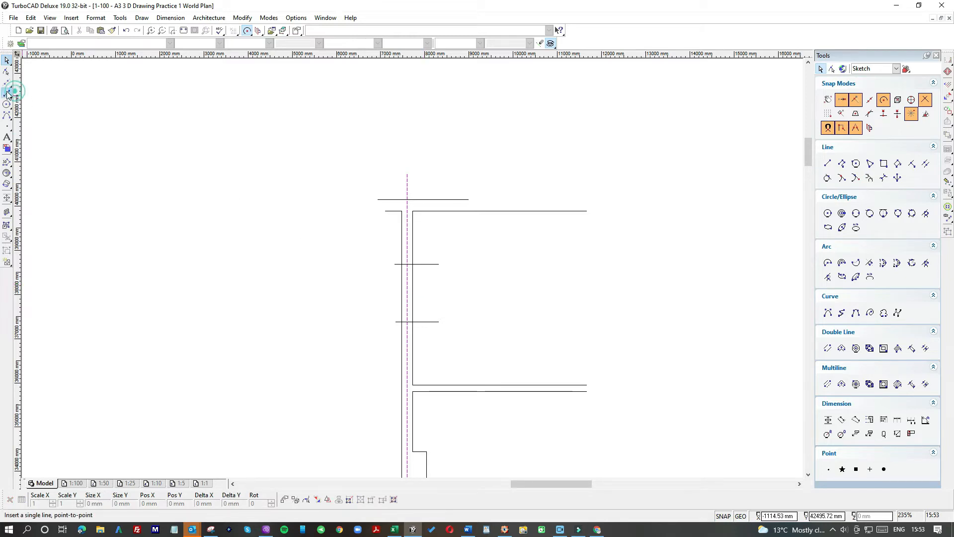
pyautogui.click(427, 451)
pyautogui.click(427, 265)
pyautogui.click(6, 60)
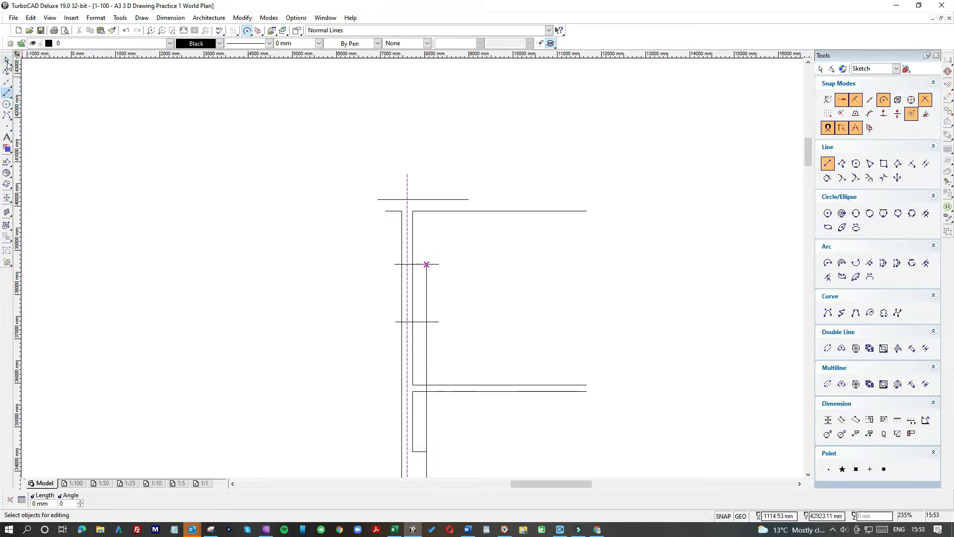
pyautogui.click(427, 356)
pyautogui.moveTo(426, 450); pyautogui.dragTo(426, 321)
# - Trim the right ends of both cross lines to meet the new recess's vertical line
pyautogui.click(440, 322)
pyautogui.scroll(4, 440, 323)
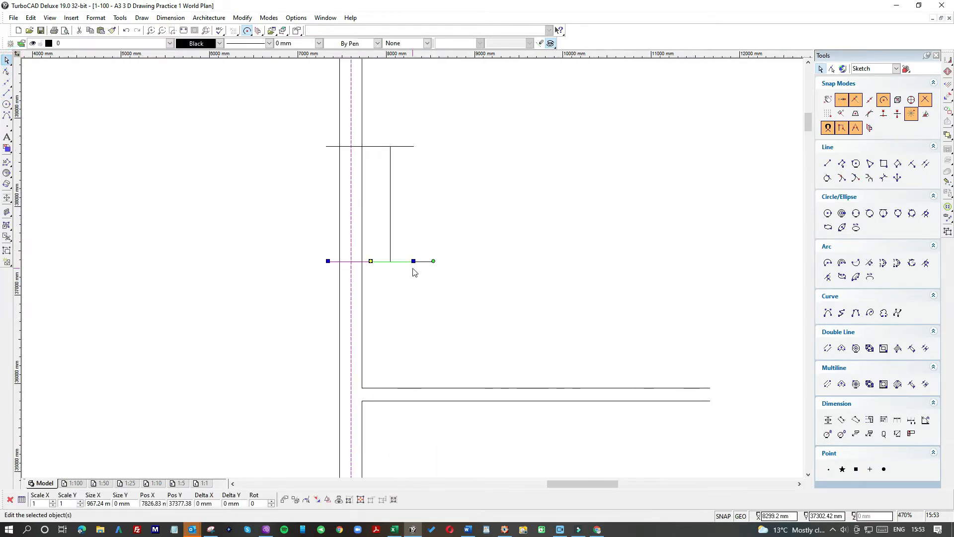
pyautogui.moveTo(415, 258); pyautogui.dragTo(368, 255)
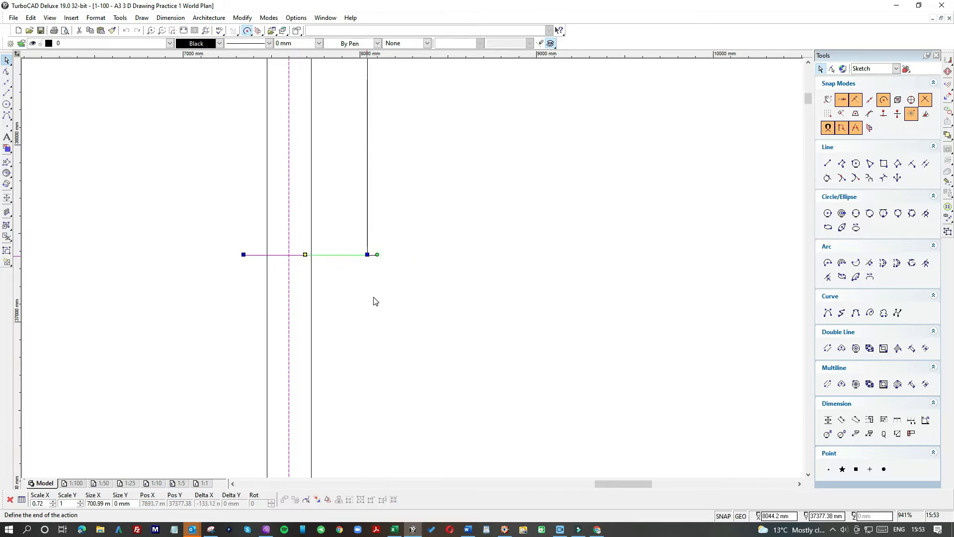
pyautogui.scroll(-4, 373, 300)
pyautogui.click(423, 199)
pyautogui.scroll(2, 414, 268)
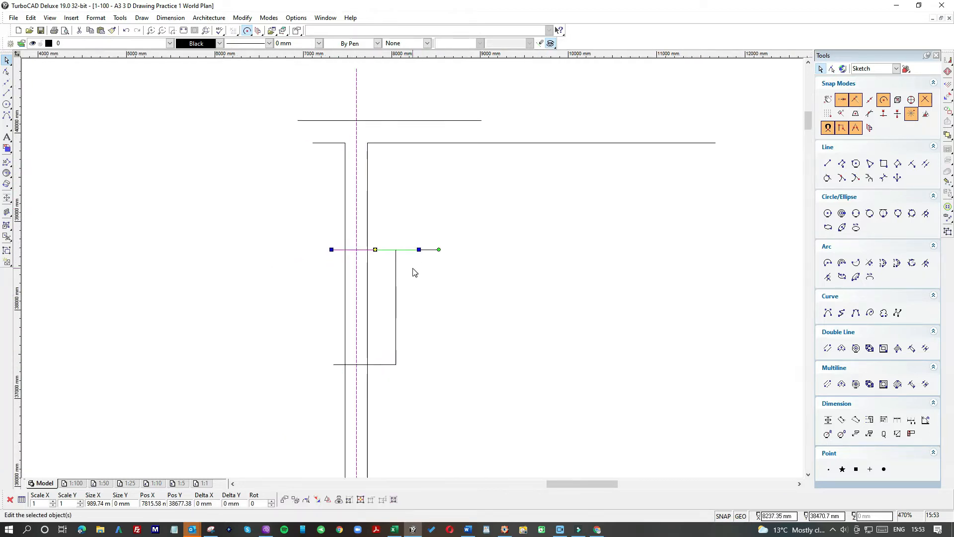
pyautogui.moveTo(428, 231); pyautogui.dragTo(379, 234)
pyautogui.click(416, 270)
# - Trim the left ends of both cross lines back to the inner wall line, leaving the recess 320 mm deep
pyautogui.click(261, 232)
pyautogui.moveTo(250, 232); pyautogui.dragTo(321, 233)
pyautogui.click(345, 287)
pyautogui.scroll(-2, 411, 282)
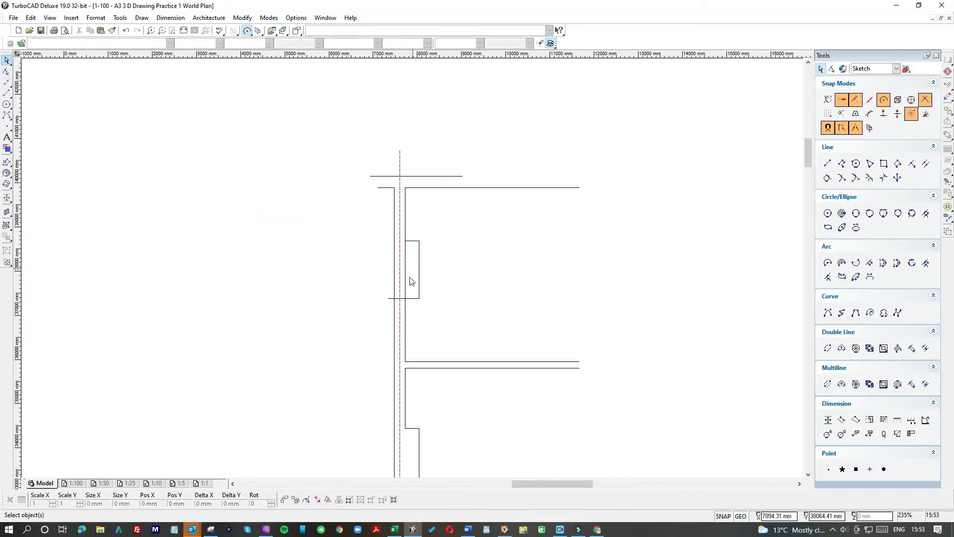
pyautogui.click(415, 301)
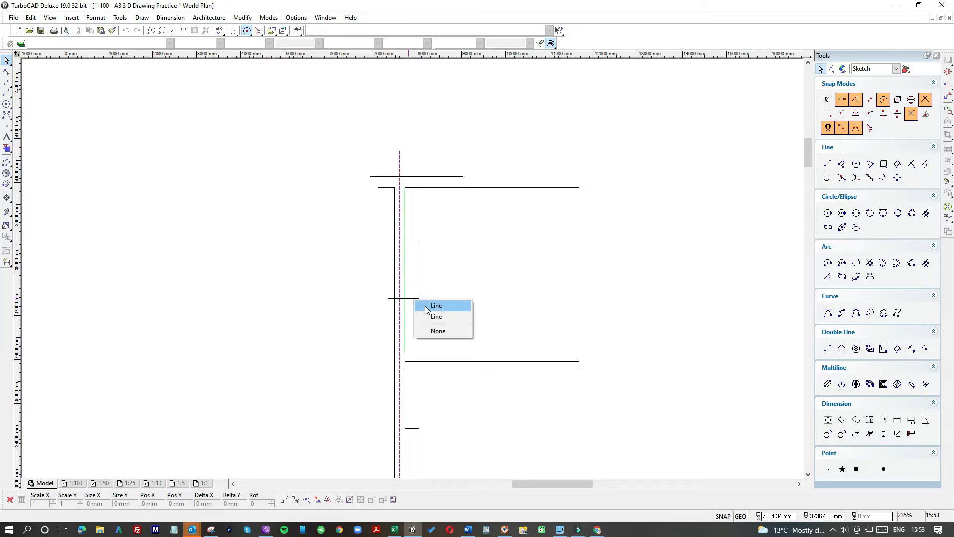
pyautogui.click(436, 316)
pyautogui.click(387, 299)
pyautogui.click(429, 321)
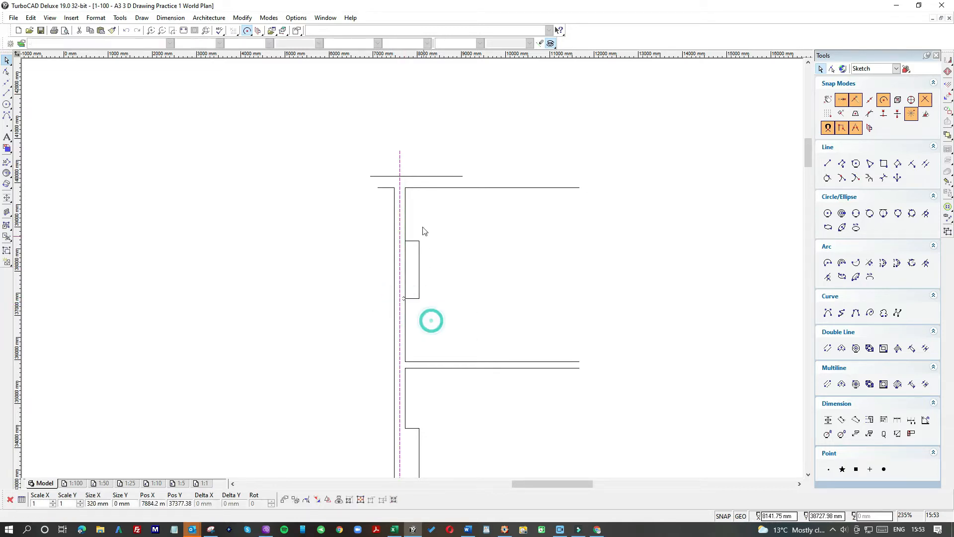
# - Shorten the upper inner wall line so that it ends at the recess's lower corner
pyautogui.click(404, 206)
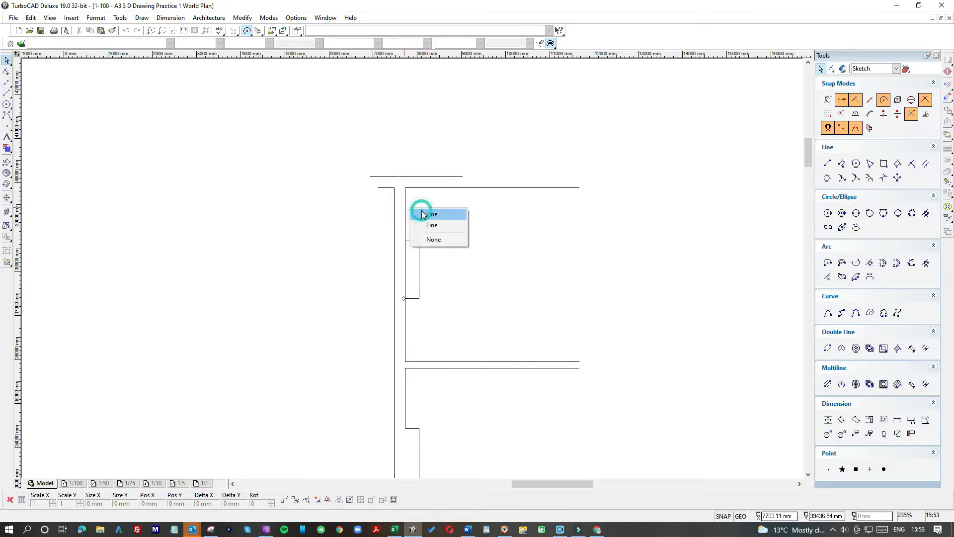
pyautogui.click(432, 214)
pyautogui.click(434, 209)
pyautogui.click(403, 206)
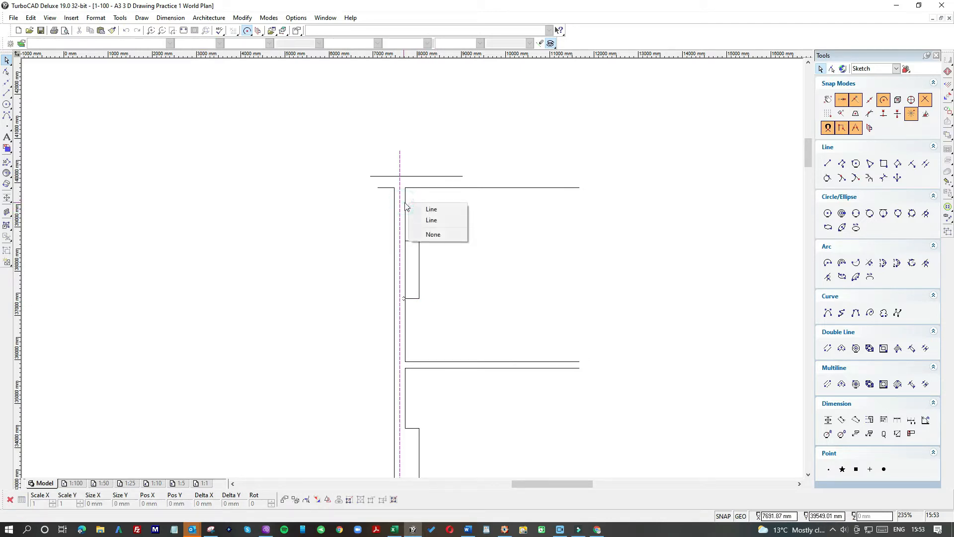
pyautogui.click(421, 221)
pyautogui.moveTo(404, 188); pyautogui.dragTo(404, 299)
pyautogui.click(48, 106)
# - Draw a vertical line from the upper recess's lower inner corner up to the top inner wall line
pyautogui.click(6, 93)
pyautogui.click(405, 297)
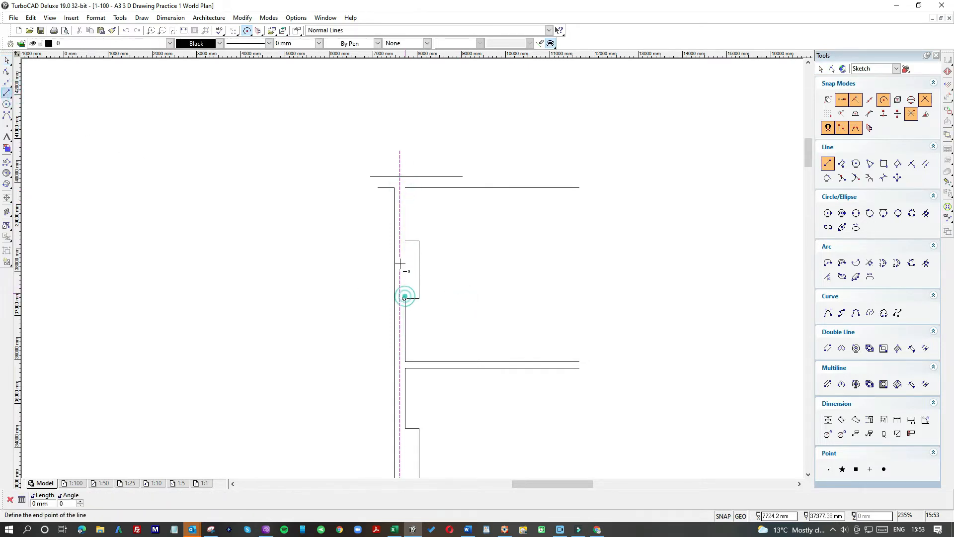
pyautogui.click(404, 188)
# - Shorten the new vertical line from below so that it ends at the upper recess's top corner
pyautogui.click(7, 60)
pyautogui.rightClick(405, 269)
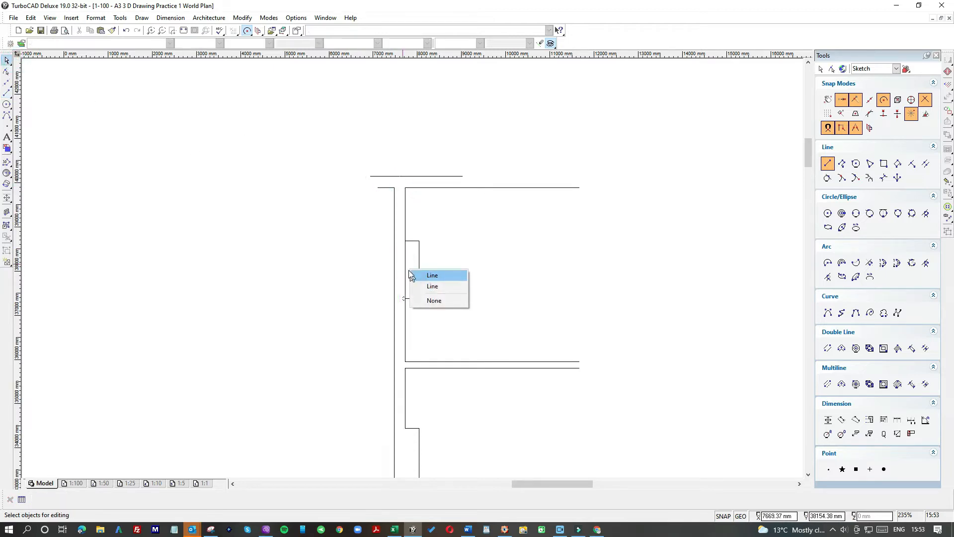
pyautogui.click(405, 268)
pyautogui.click(405, 298)
pyautogui.click(448, 258)
# - Extend the top outer wall line to the right until it is about 3440 mm long
pyautogui.scroll(-4, 412, 271)
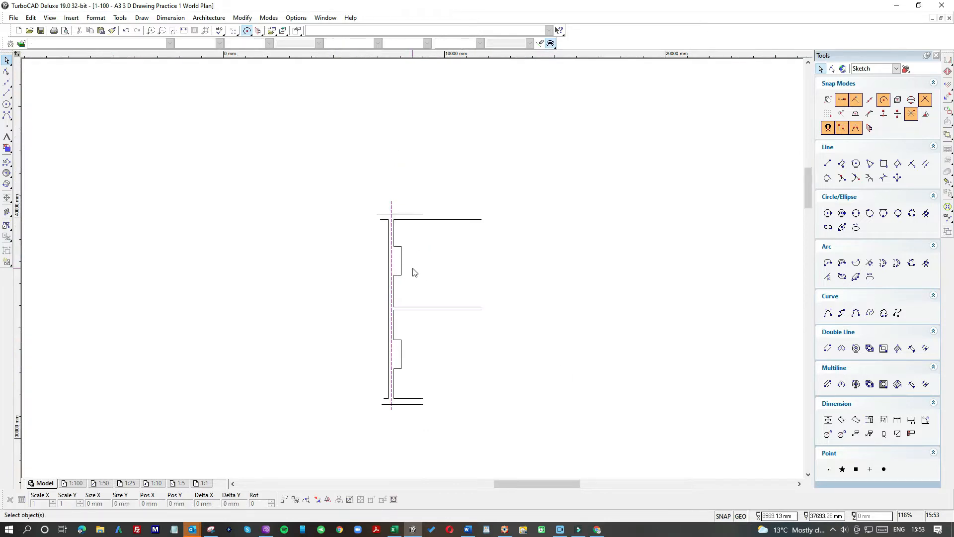
pyautogui.scroll(4, 413, 272)
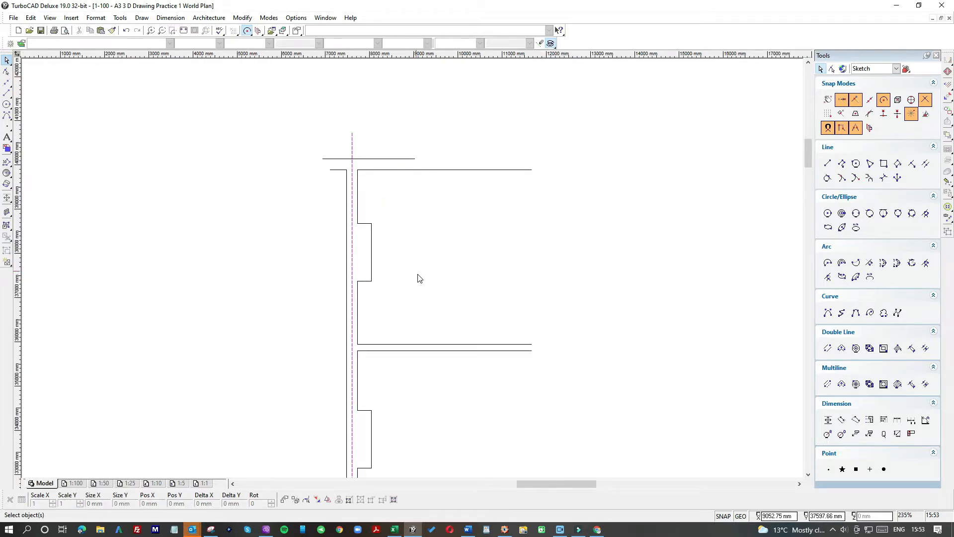
pyautogui.scroll(-4, 418, 278)
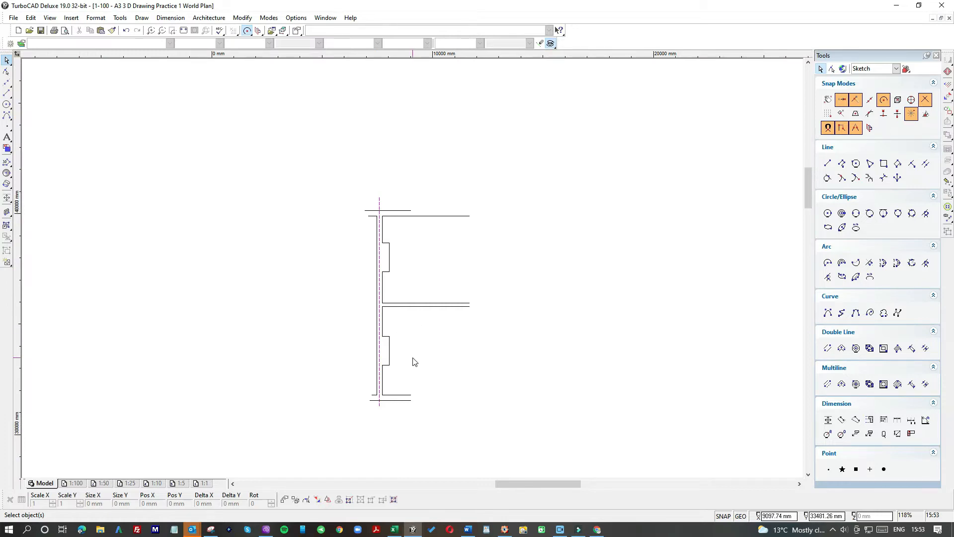
pyautogui.click(402, 210)
pyautogui.click(411, 210)
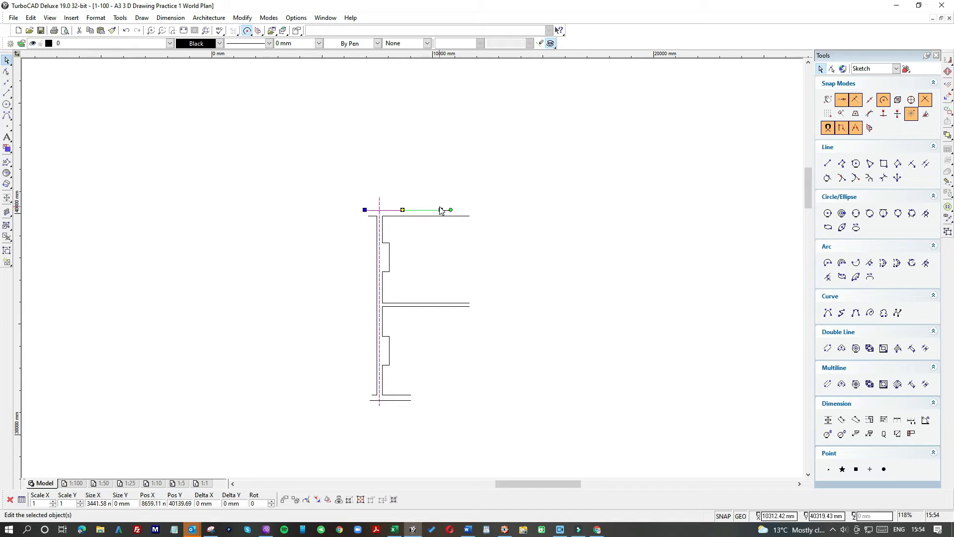
pyautogui.click(427, 208)
# - Draw a 4090 mm horizontal construction line to the right from the lower recess's bottom inner corner
pyautogui.click(6, 93)
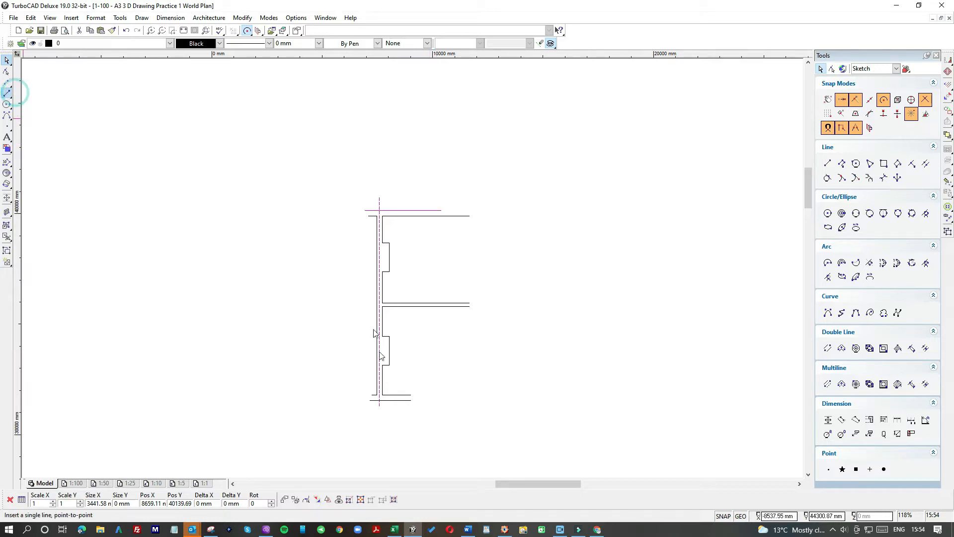
pyautogui.click(381, 367)
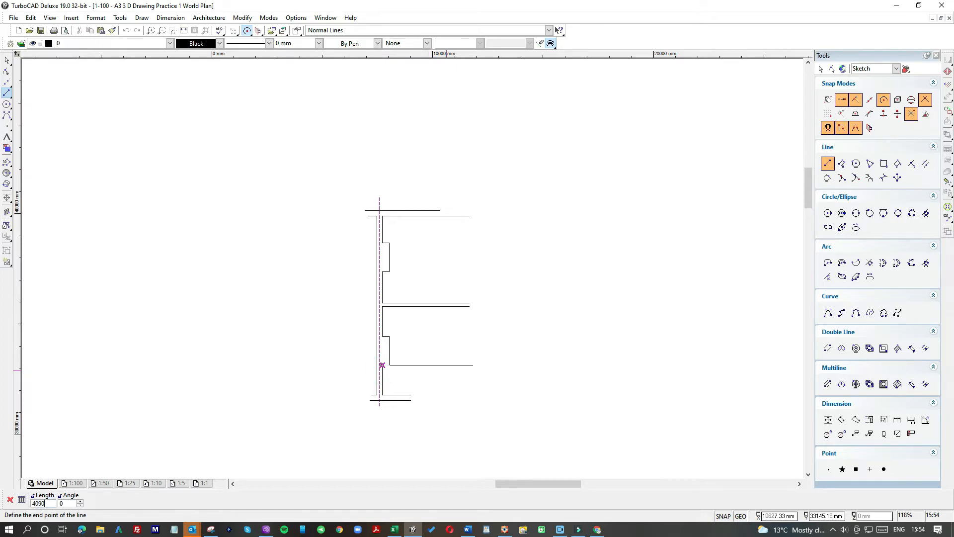
pyautogui.click(470, 367)
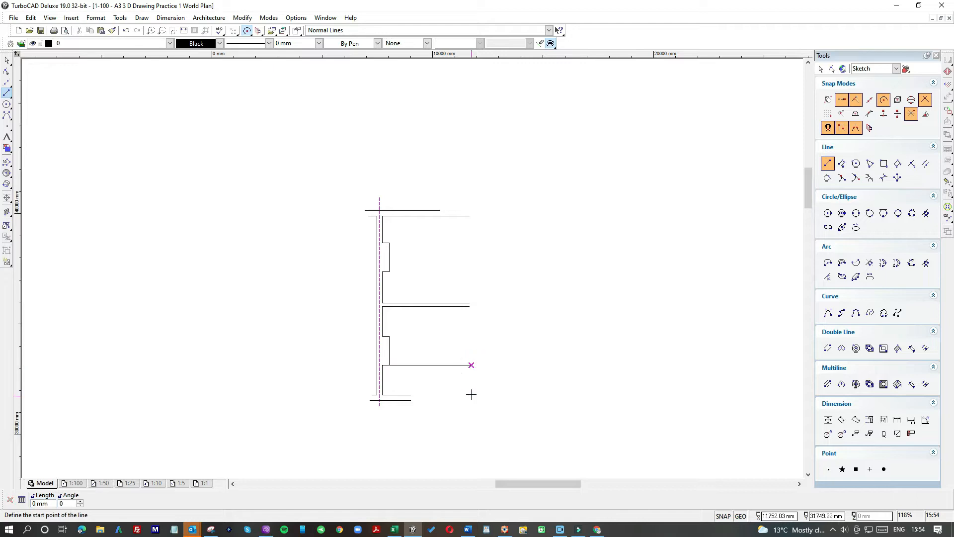
# - Draw a vertical line about 1600 mm long upward from the construction line's right end, and delete the 4090 mm construction line
pyautogui.click(471, 365)
pyautogui.click(469, 330)
pyautogui.scroll(3, 305, 210)
pyautogui.press('Escape')
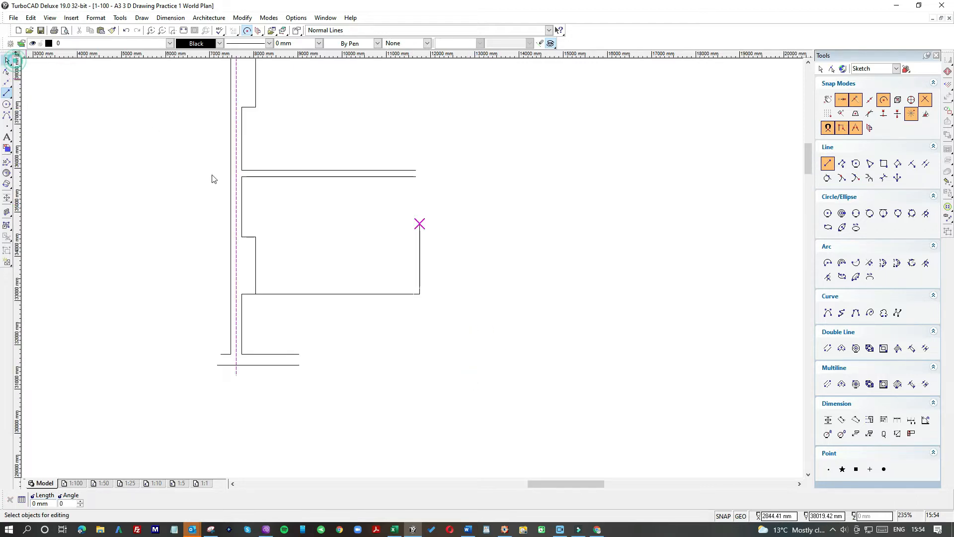
pyautogui.click(337, 292)
pyautogui.press('Delete')
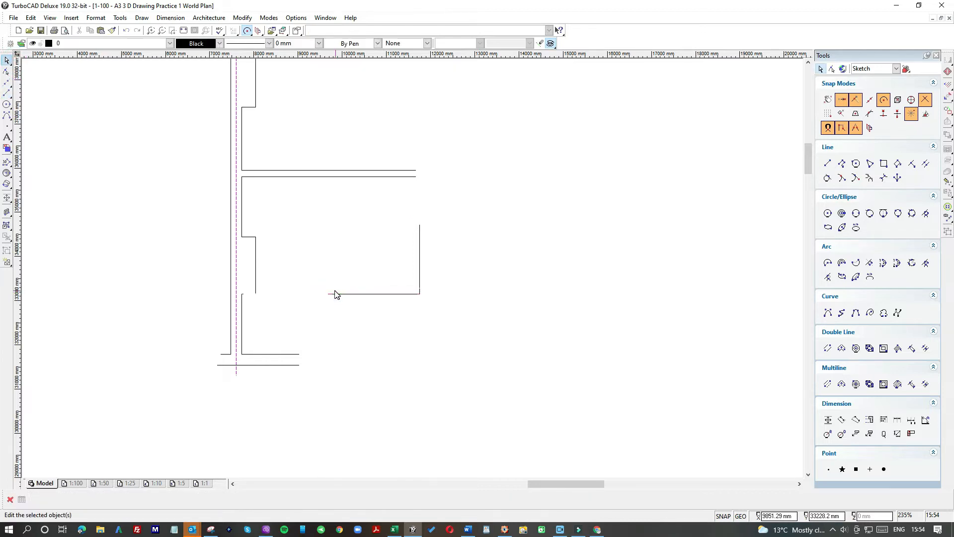
# - Continue the vertical line upward with a second line to just below the partition, and extend the first line downward to about 2885 mm long
pyautogui.click(8, 93)
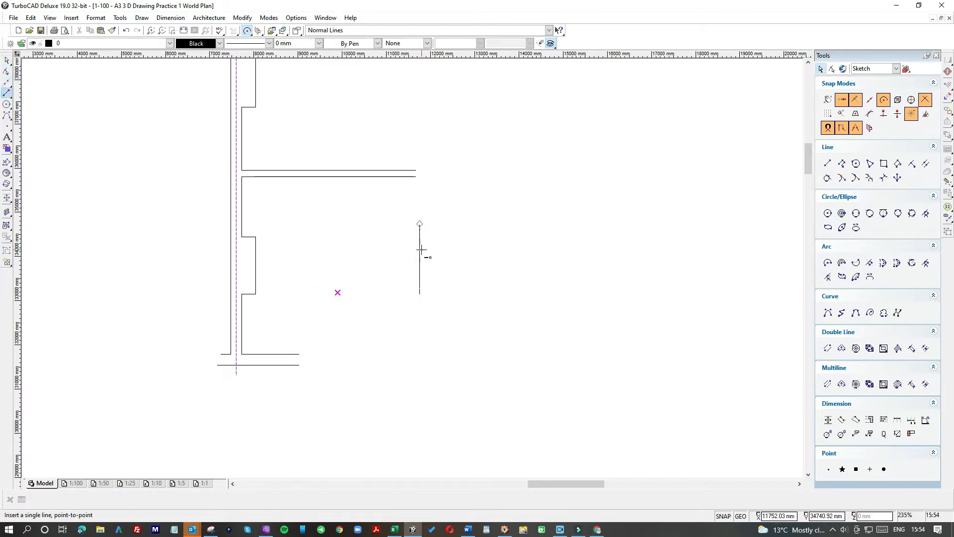
pyautogui.click(419, 223)
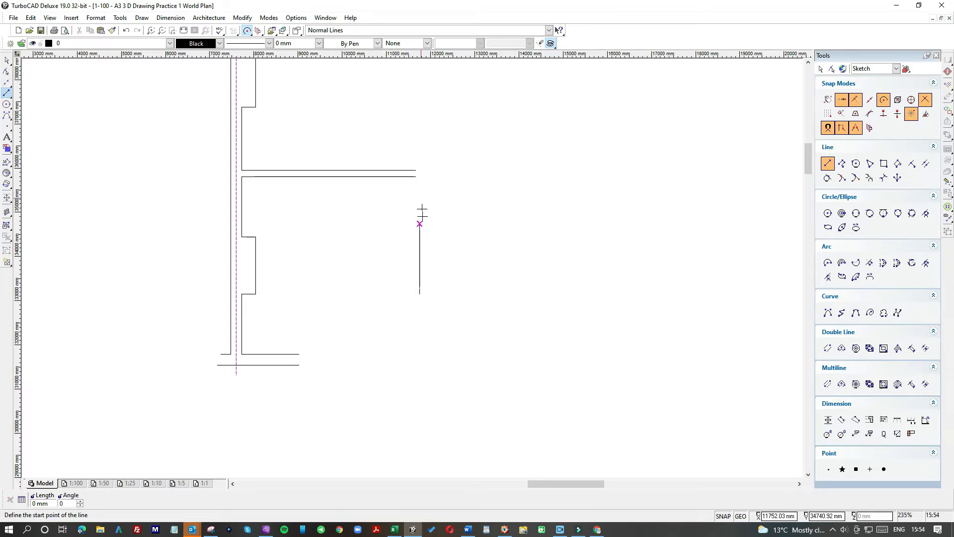
pyautogui.click(419, 224)
pyautogui.click(420, 182)
pyautogui.click(7, 60)
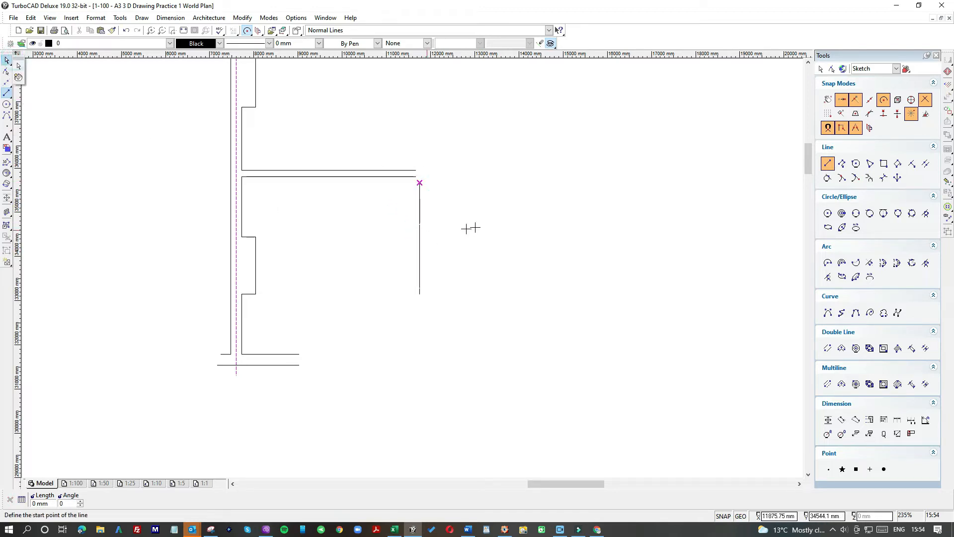
pyautogui.click(420, 271)
pyautogui.moveTo(420, 294); pyautogui.dragTo(420, 351)
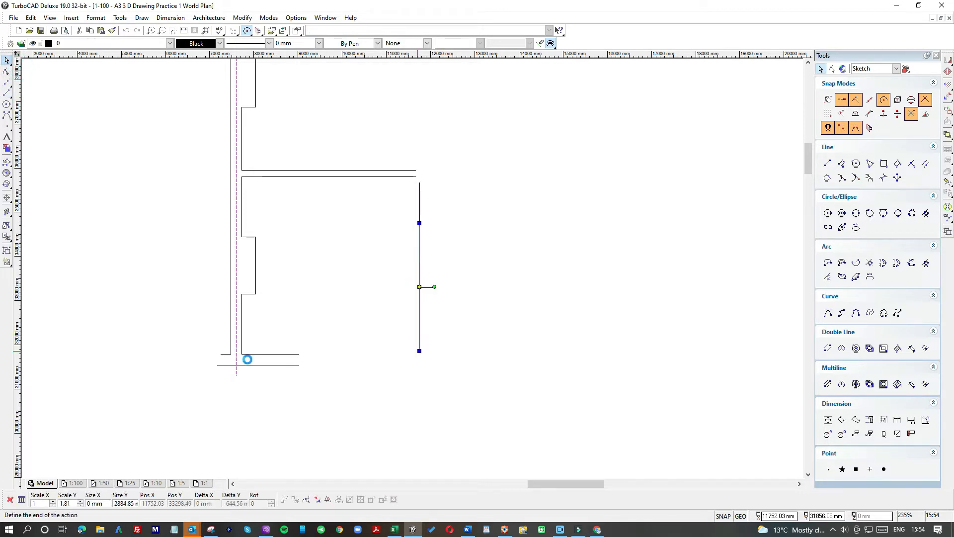
# - Draw lines that continue both bottom wall lines to the right, past the new right wall line
pyautogui.click(7, 92)
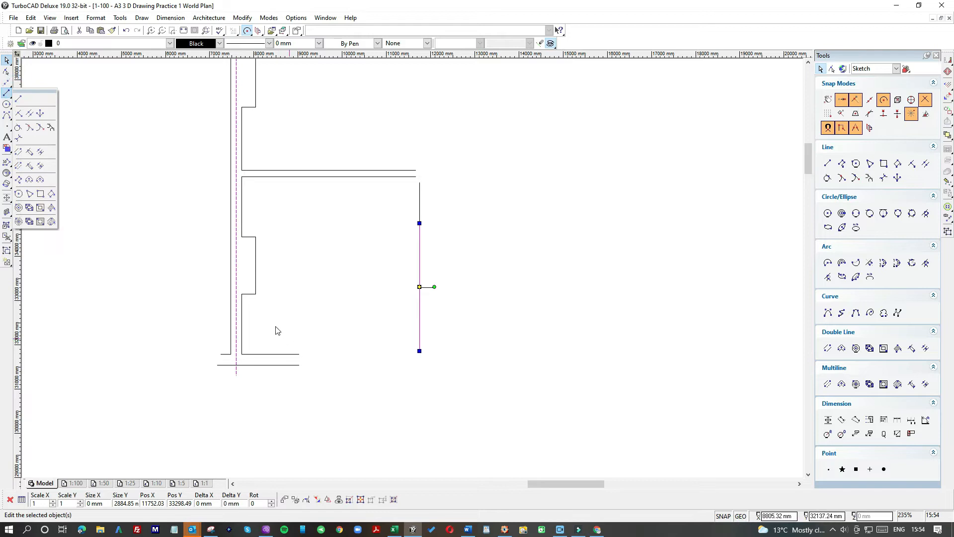
pyautogui.click(21, 98)
pyautogui.click(299, 354)
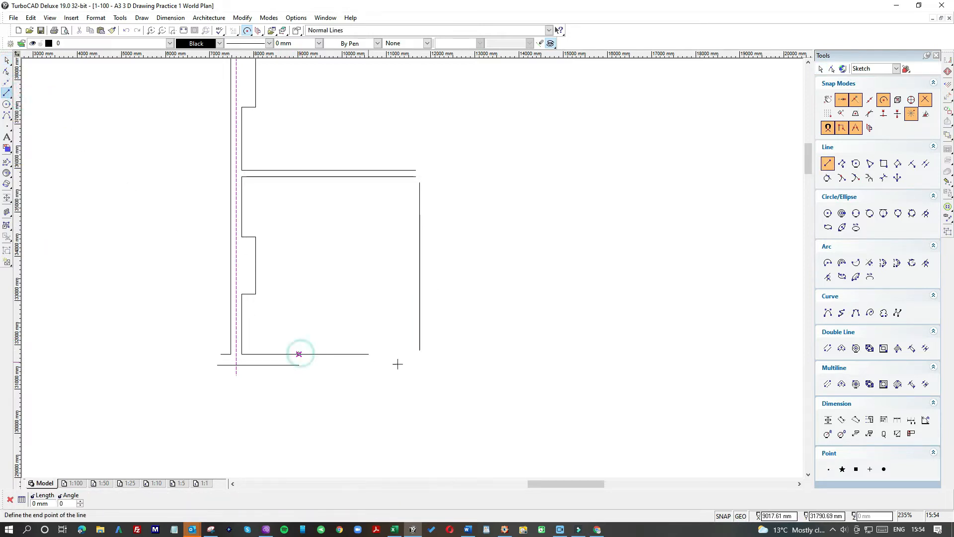
pyautogui.click(443, 365)
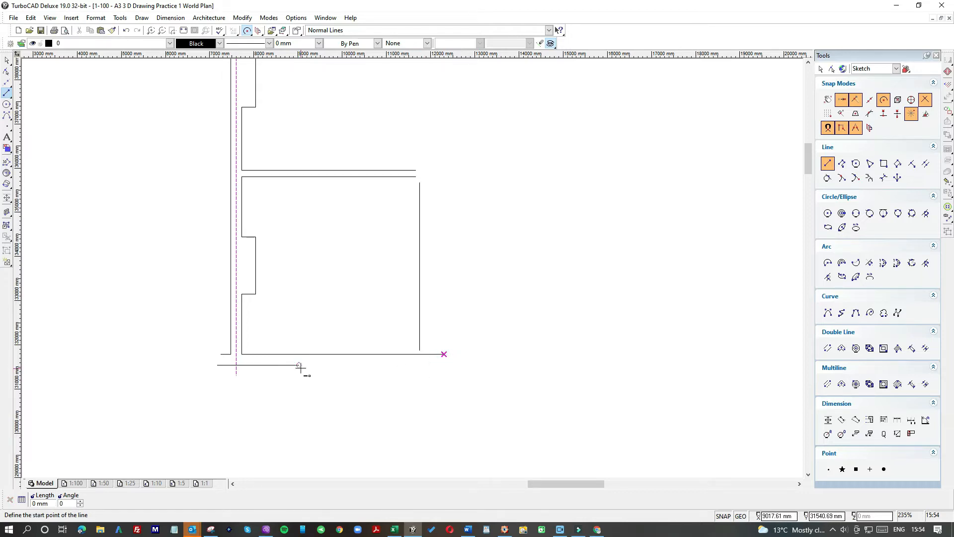
# - Extend the right wall line down to the bottom inner wall line, and trim that line back to the corner
pyautogui.scroll(4, 422, 363)
pyautogui.click(7, 59)
pyautogui.click(438, 203)
pyautogui.moveTo(438, 271); pyautogui.dragTo(439, 286)
pyautogui.click(475, 285)
pyautogui.moveTo(535, 285); pyautogui.dragTo(439, 286)
pyautogui.click(454, 249)
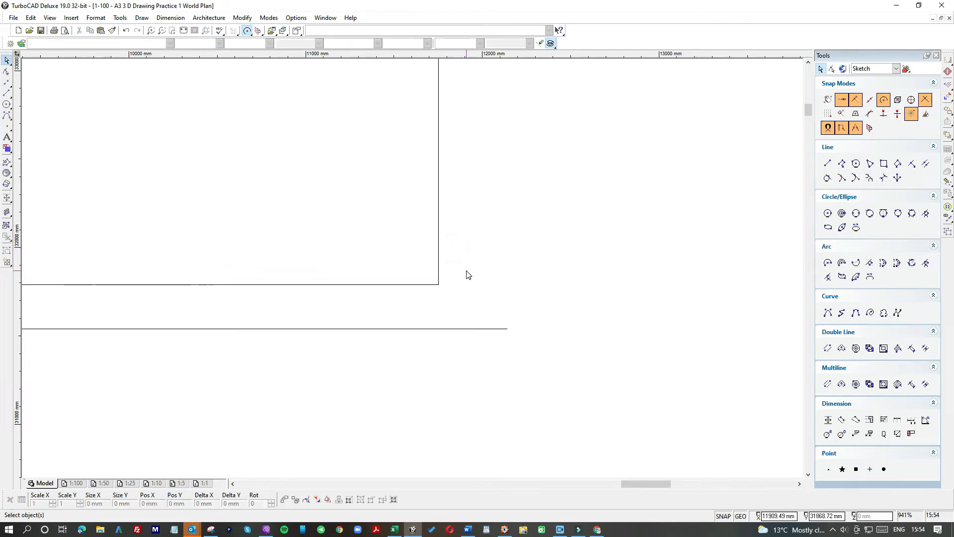
# - Draw a 150 mm horizontal construction line outward from the joint in the right inner wall line
pyautogui.scroll(-1, 467, 271)
pyautogui.click(7, 93)
pyautogui.scroll(-1, 416, 269)
pyautogui.scroll(1, 433, 243)
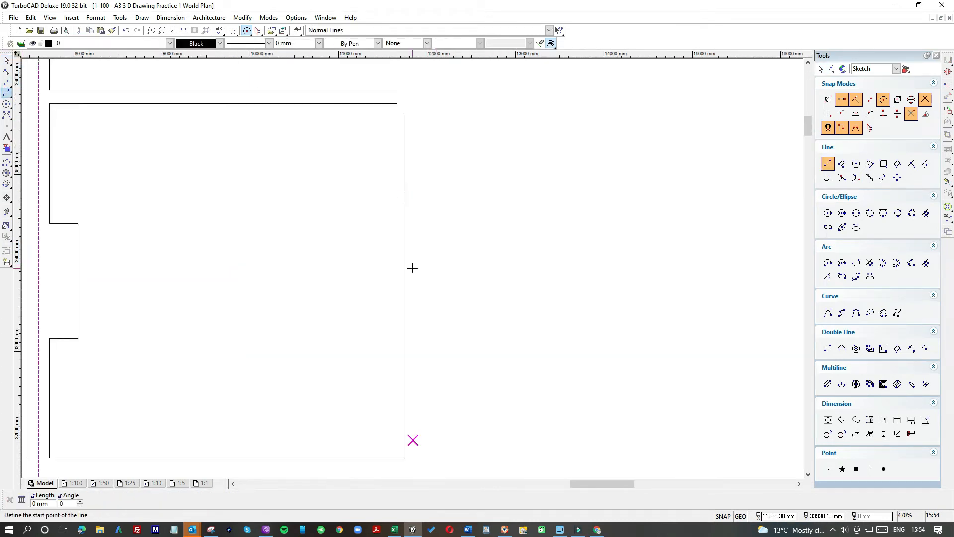
pyautogui.click(404, 269)
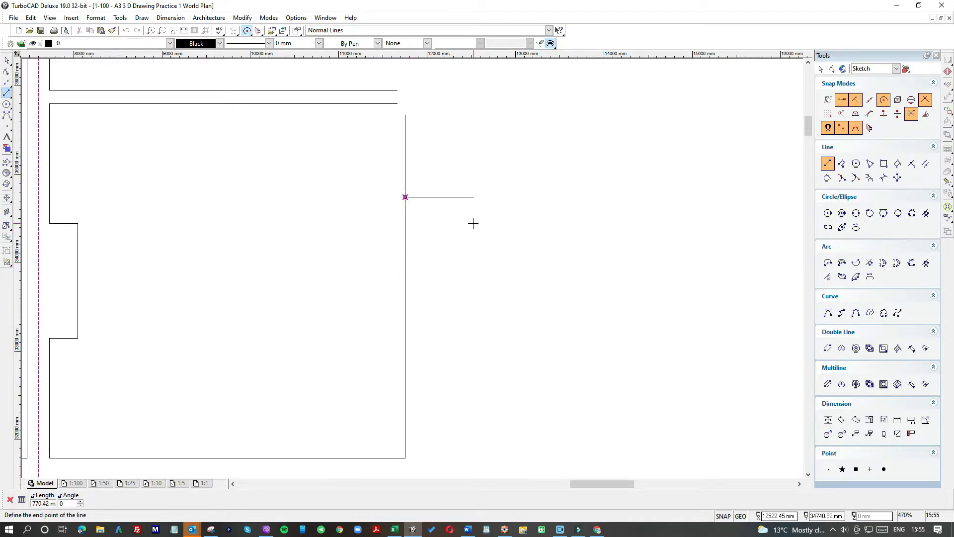
pyautogui.press('Tab')
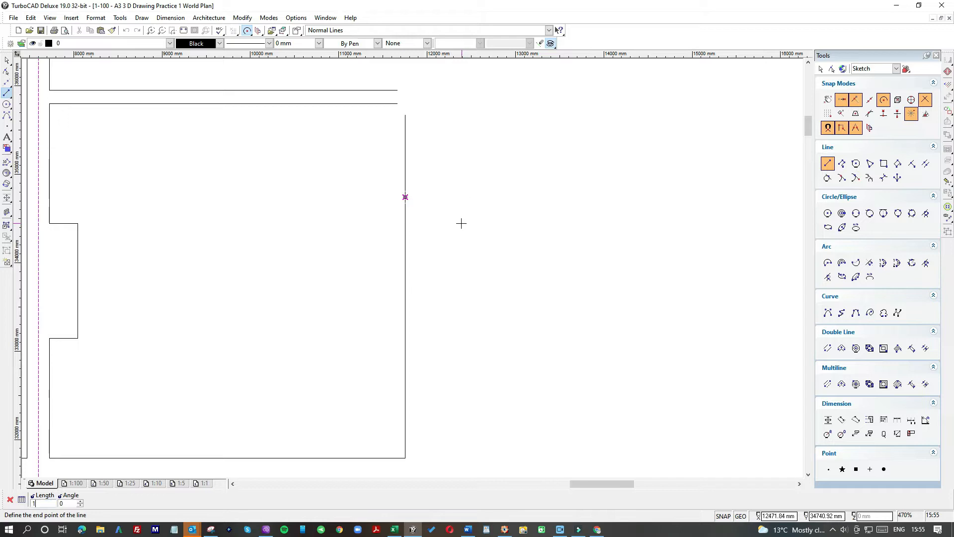
pyautogui.press('Return')
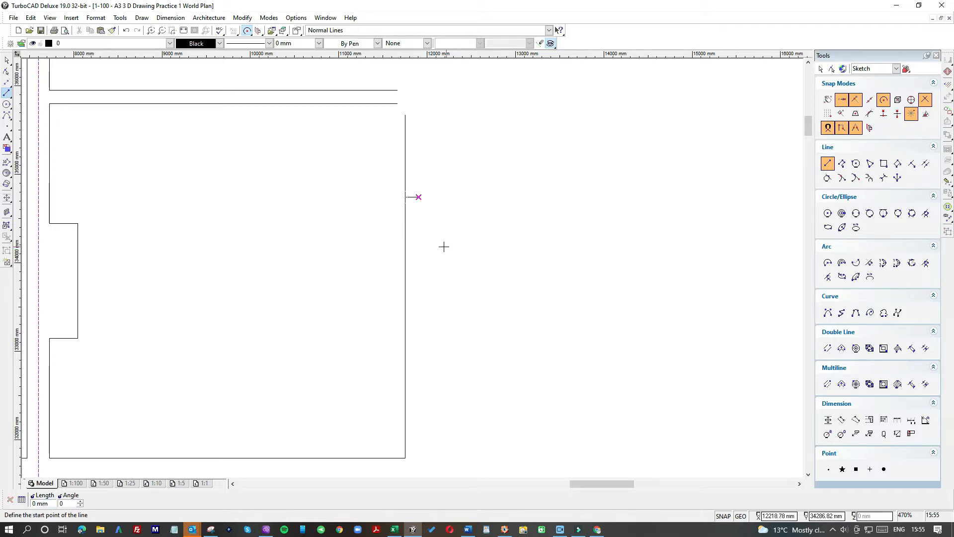
# - Draw a vertical line about 2290 mm long downward from the construction line's outer end, and delete the 150 mm construction line
pyautogui.click(419, 197)
pyautogui.click(418, 399)
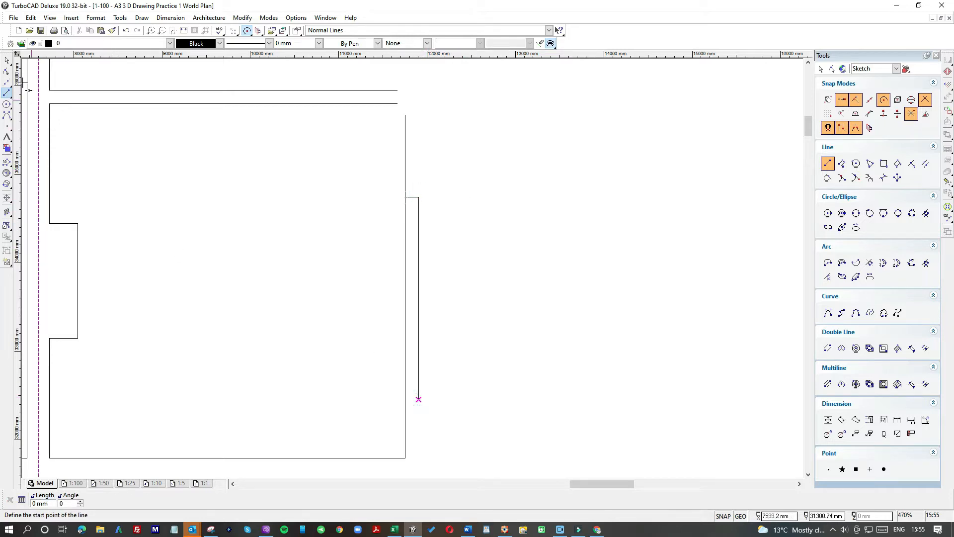
pyautogui.click(7, 62)
pyautogui.moveTo(379, 186); pyautogui.dragTo(447, 226)
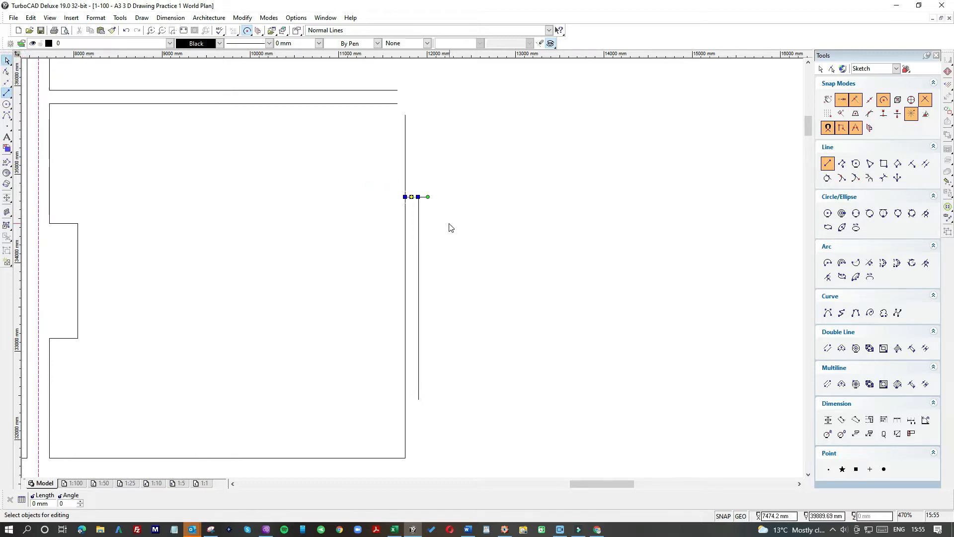
pyautogui.press('Delete')
# - Extend the outer right wall line up past the partition, and join the inner right wall line with the partition's lower line at a corner
pyautogui.click(418, 201)
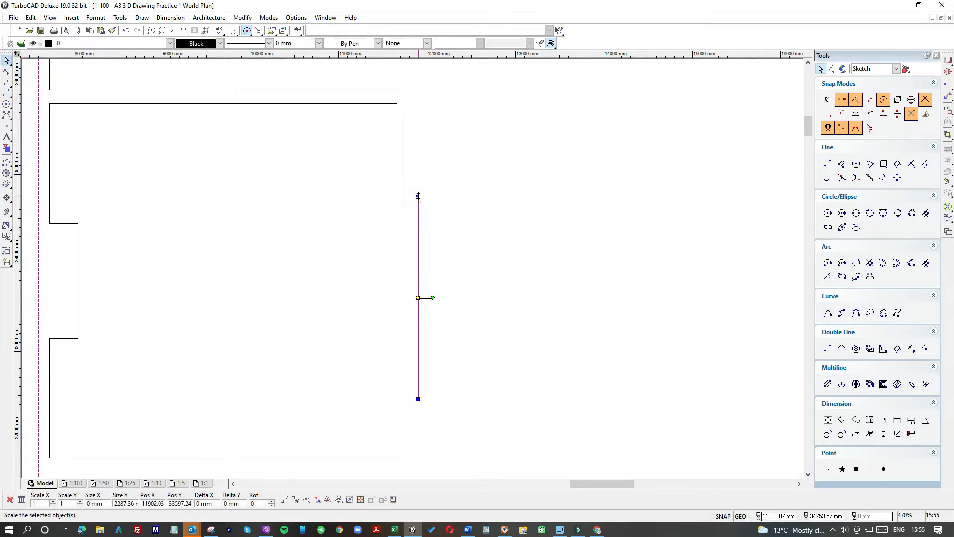
pyautogui.click(390, 105)
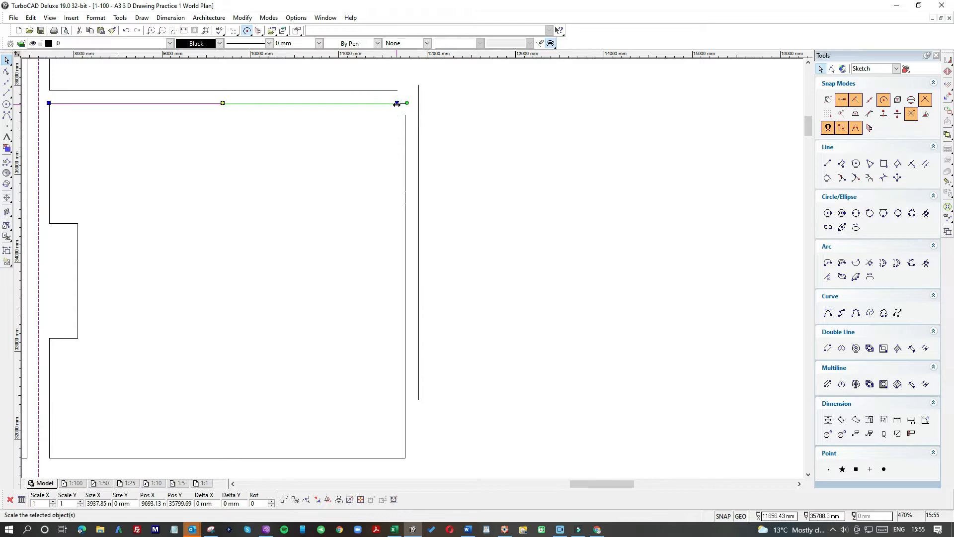
pyautogui.click(406, 124)
pyautogui.moveTo(406, 114); pyautogui.dragTo(406, 105)
pyautogui.click(397, 103)
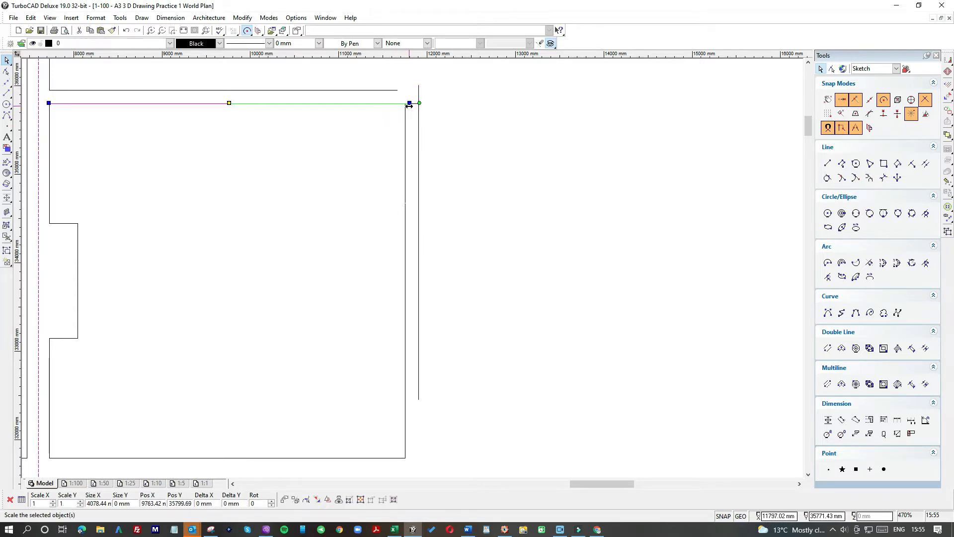
pyautogui.scroll(-1, 365, 289)
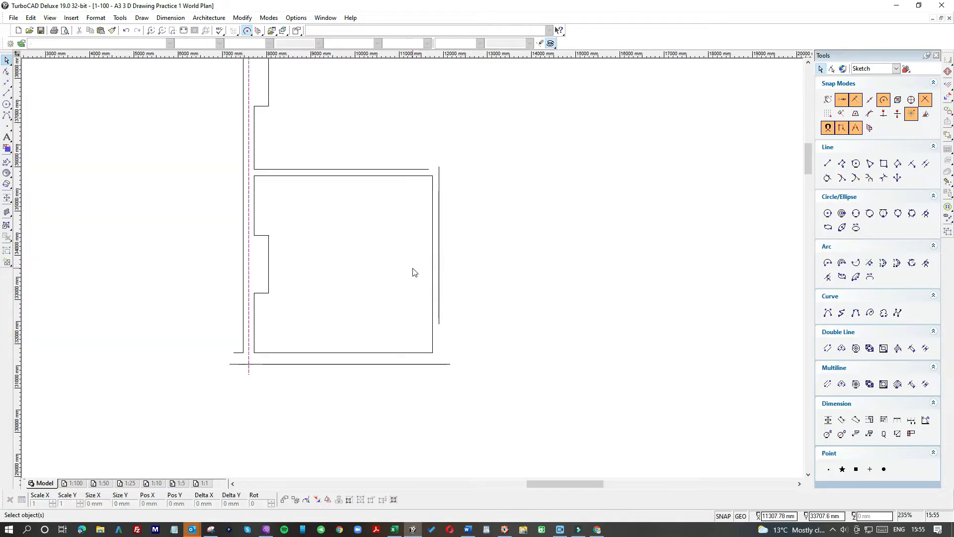
# - Extend the outer right wall line down to meet the bottom outer wall line
pyautogui.click(445, 258)
pyautogui.click(445, 283)
pyautogui.click(439, 294)
pyautogui.click(438, 324)
pyautogui.click(442, 364)
pyautogui.click(474, 354)
# - Draw a 2900 mm horizontal line to the right from the upper recess's lower inner corner
pyautogui.scroll(-2, 413, 272)
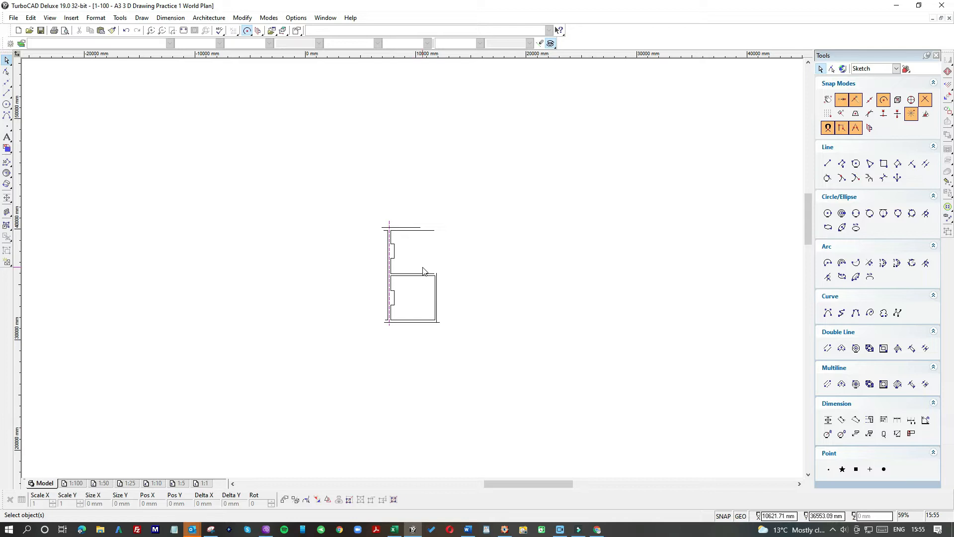
pyautogui.scroll(2, 437, 264)
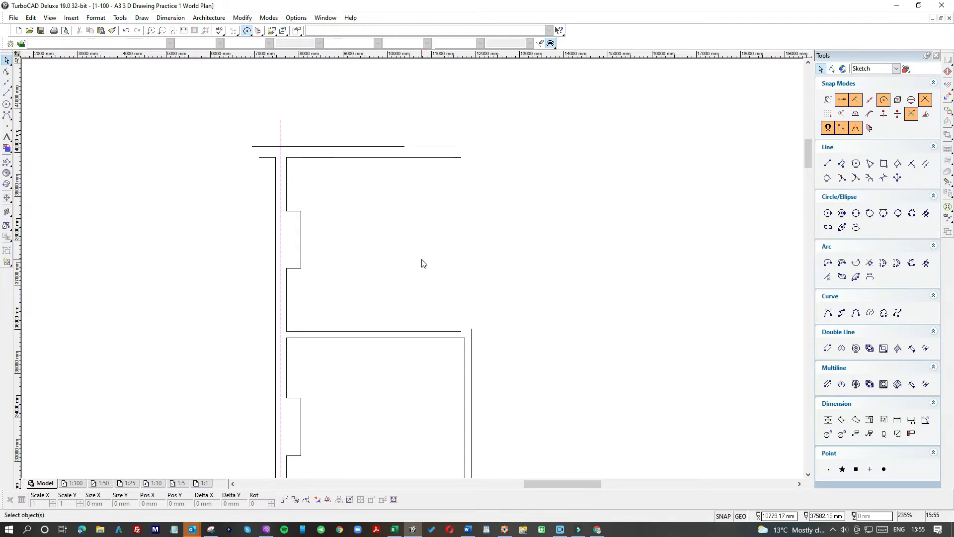
pyautogui.click(7, 92)
pyautogui.click(284, 281)
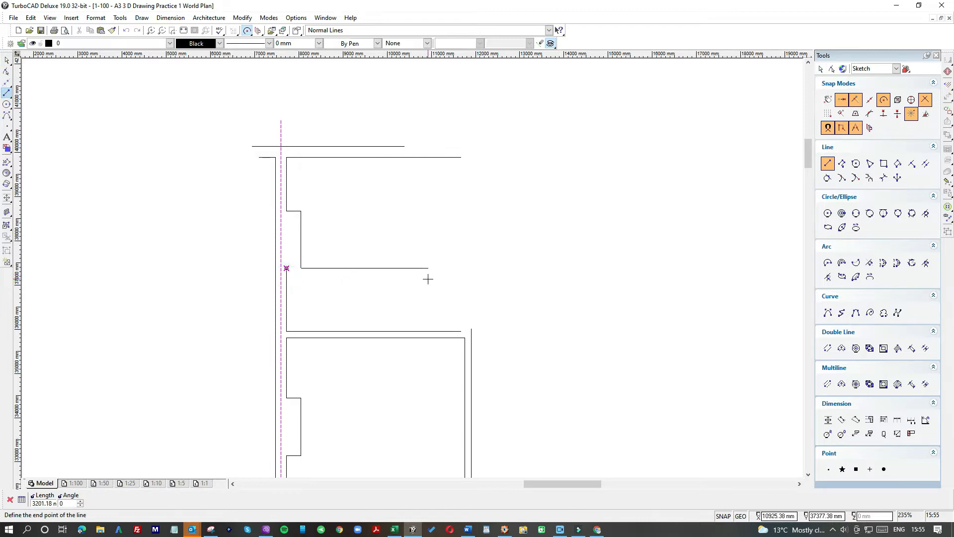
pyautogui.press('Tab')
pyautogui.write('2900')
pyautogui.press('Return')
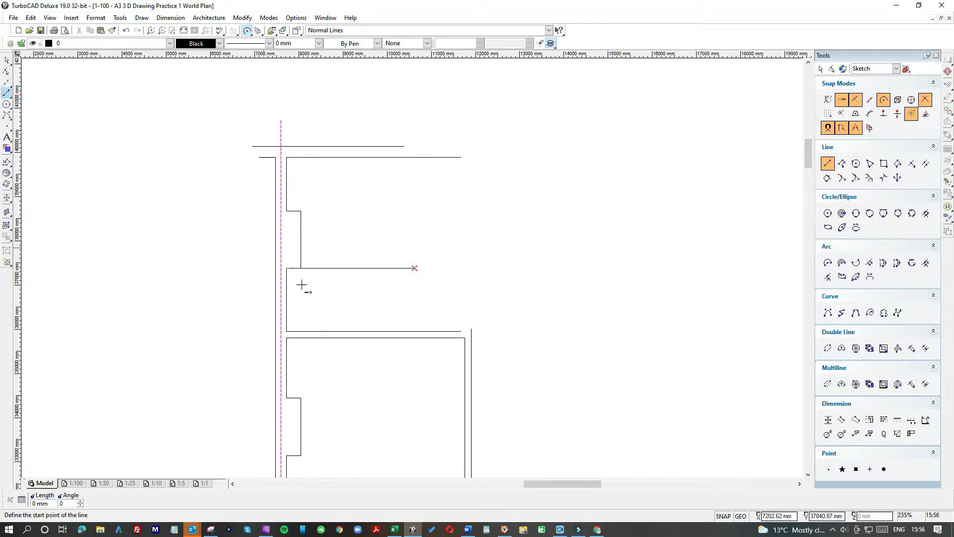
# - Draw a 3940 mm horizontal line to the right from the same corner of the upper recess
pyautogui.click(286, 268)
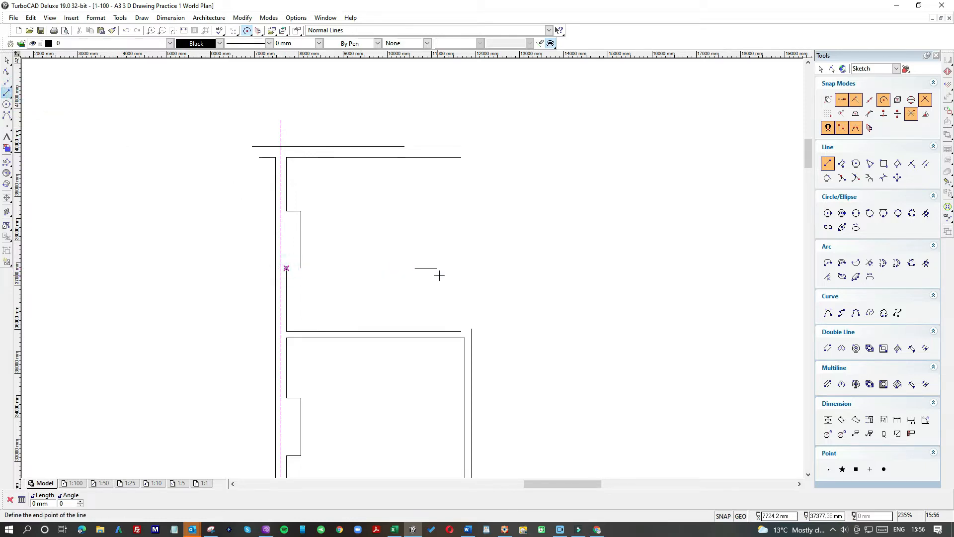
pyautogui.press('Tab')
pyautogui.write('3940')
pyautogui.press('Return')
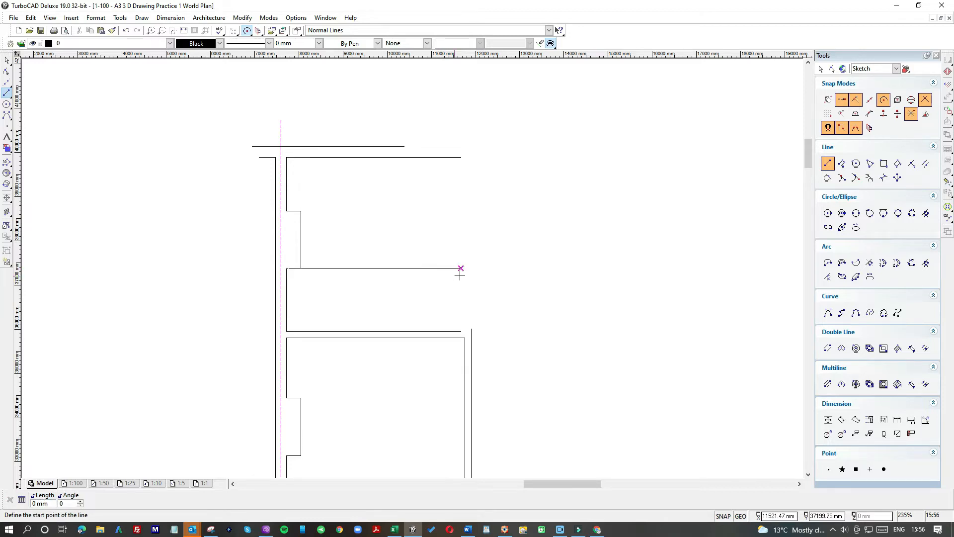
# - Draw a vertical line about 1633 mm long upward from the end of the 3940 mm line in the upper room
pyautogui.click(448, 195)
pyautogui.scroll(-2, 414, 365)
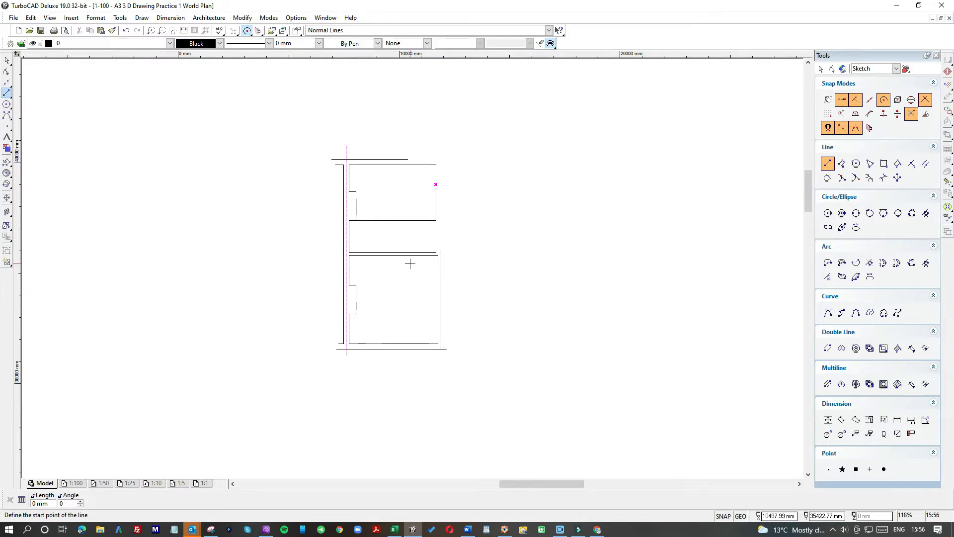
# - Draw a 4240 mm horizontal line to the right from the lower recess's lower inner corner
pyautogui.click(349, 313)
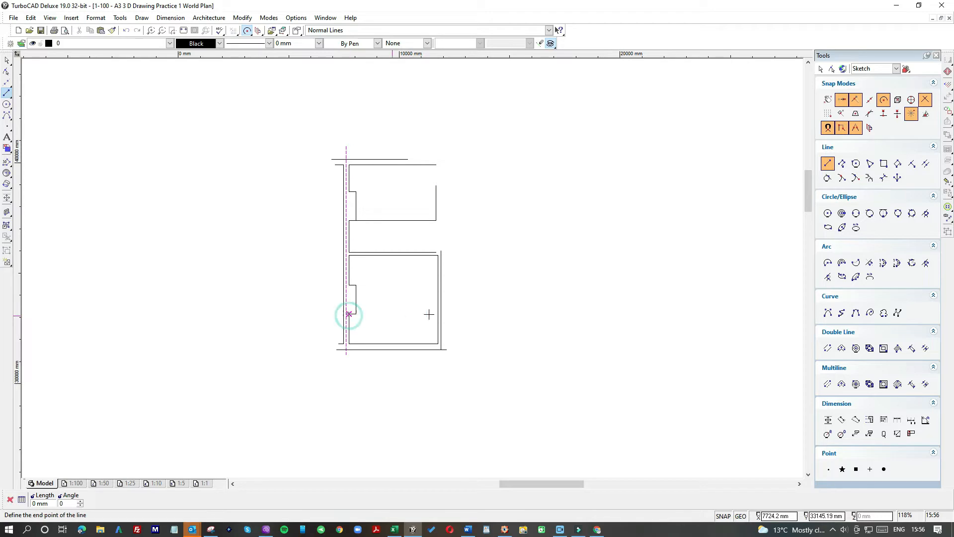
pyautogui.press('Tab')
pyautogui.write('42')
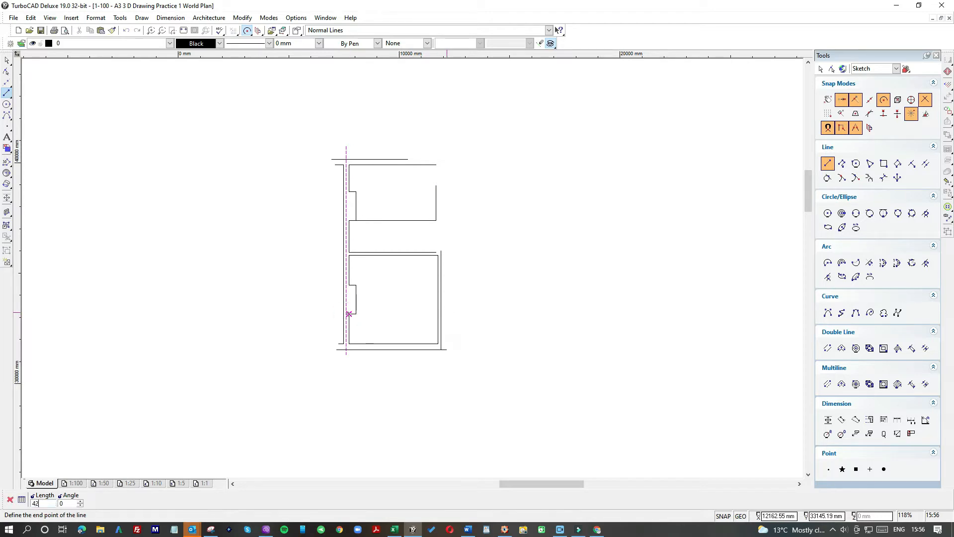
pyautogui.press('Return')
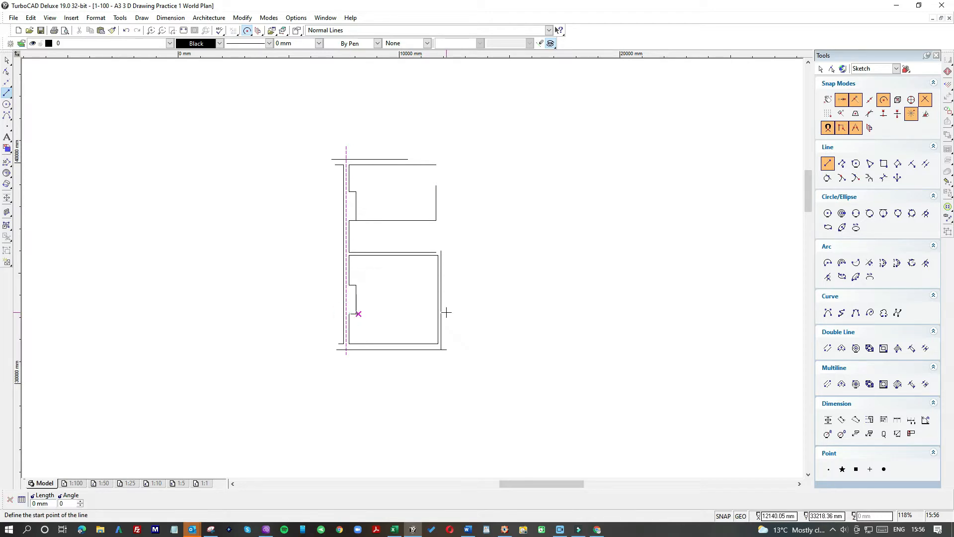
pyautogui.click(349, 314)
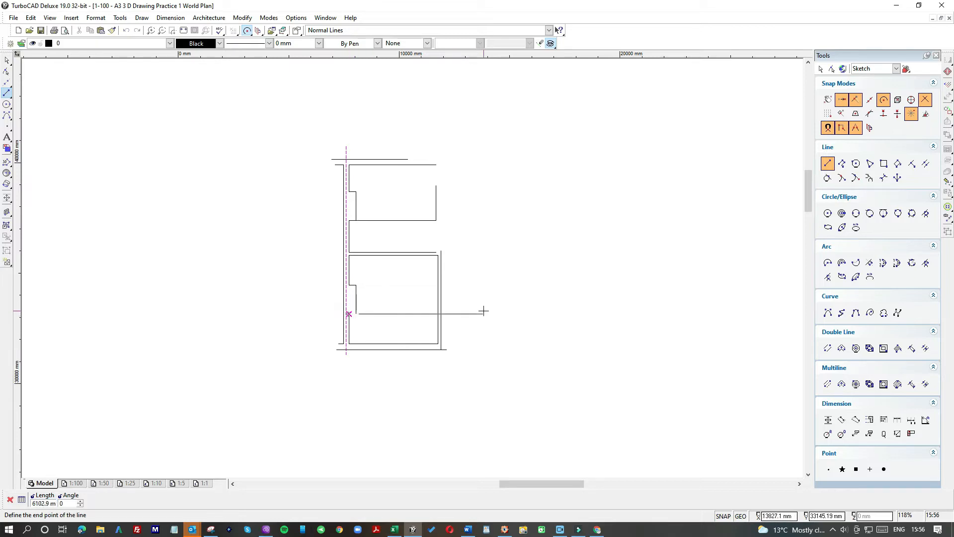
pyautogui.write('4240')
pyautogui.press('Return')
pyautogui.scroll(5, 412, 269)
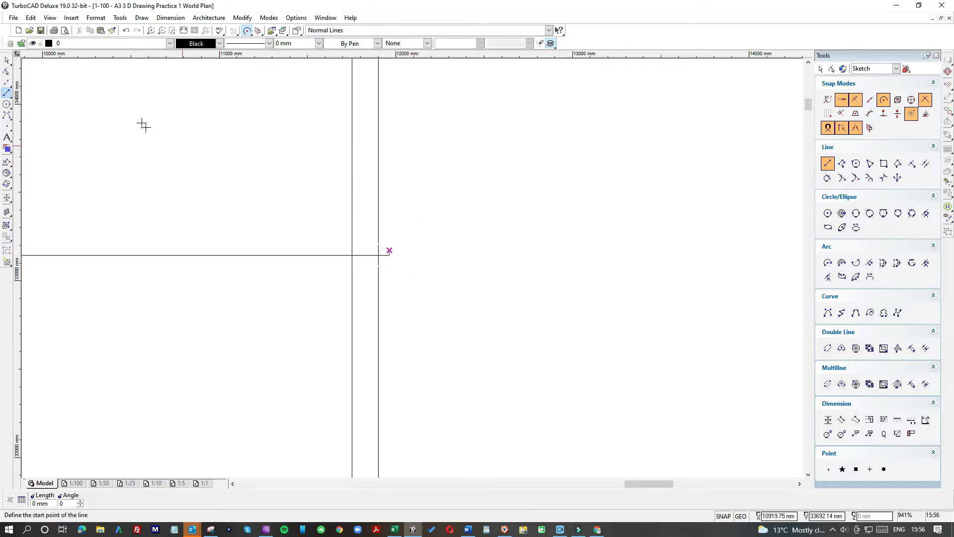
# - Move both right wall lines so the inner one meets the end of the 4240 mm line, and delete that guide line
pyautogui.click(7, 60)
pyautogui.click(413, 198)
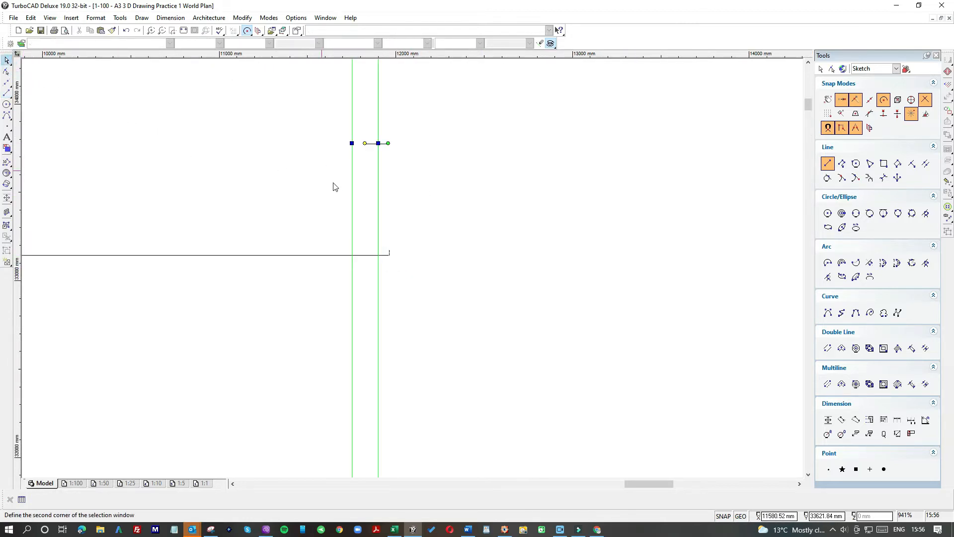
pyautogui.click(356, 215)
pyautogui.moveTo(356, 214); pyautogui.dragTo(392, 210)
pyautogui.click(360, 213)
pyautogui.click(411, 282)
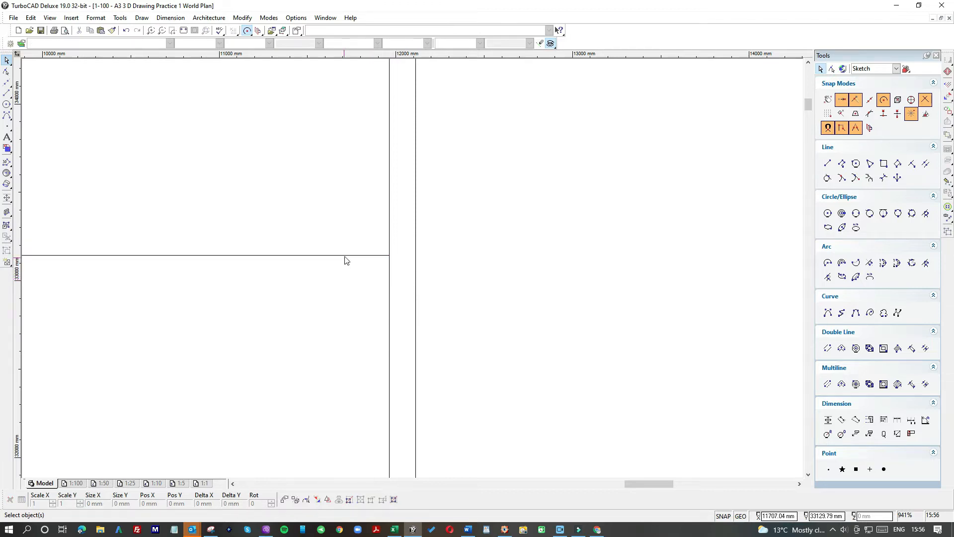
pyautogui.scroll(-4, 348, 290)
# - Extend the bottom inner wall line to meet the inner right wall line at the lower room's corner
pyautogui.scroll(6, 431, 318)
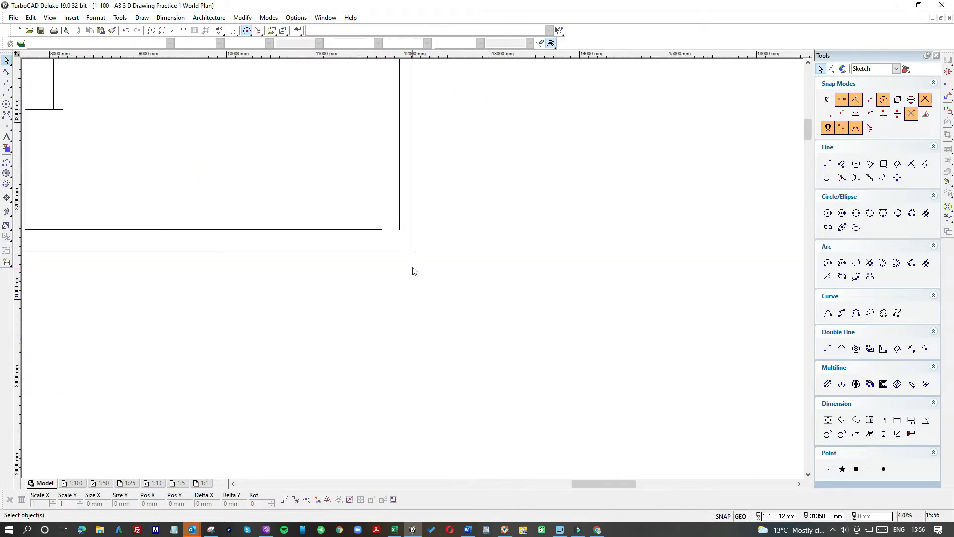
pyautogui.click(332, 191)
pyautogui.click(347, 193)
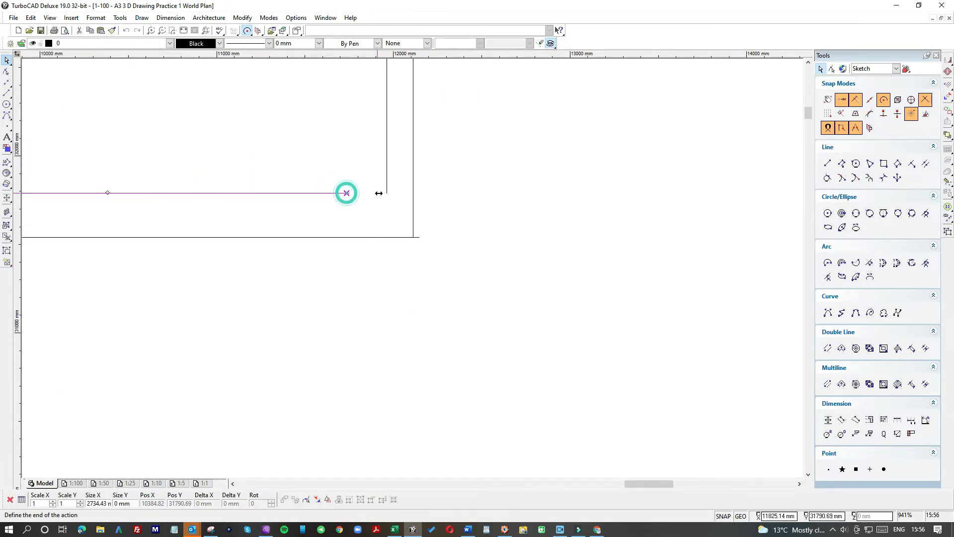
pyautogui.click(383, 194)
pyautogui.scroll(2, 411, 244)
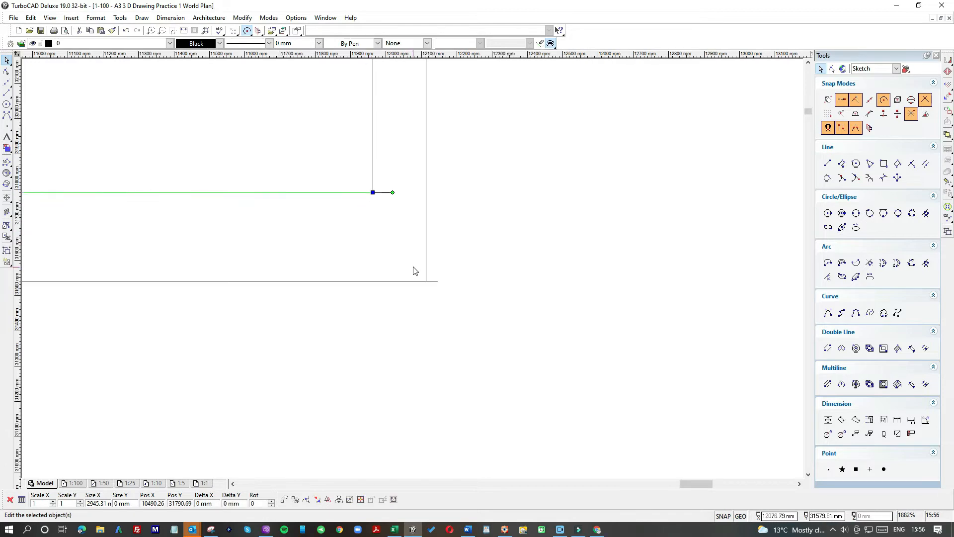
# - Draw a horizontal line about 347 mm long from that corner across the outer right wall line, and shorten the outer wall line up to it
pyautogui.click(7, 92)
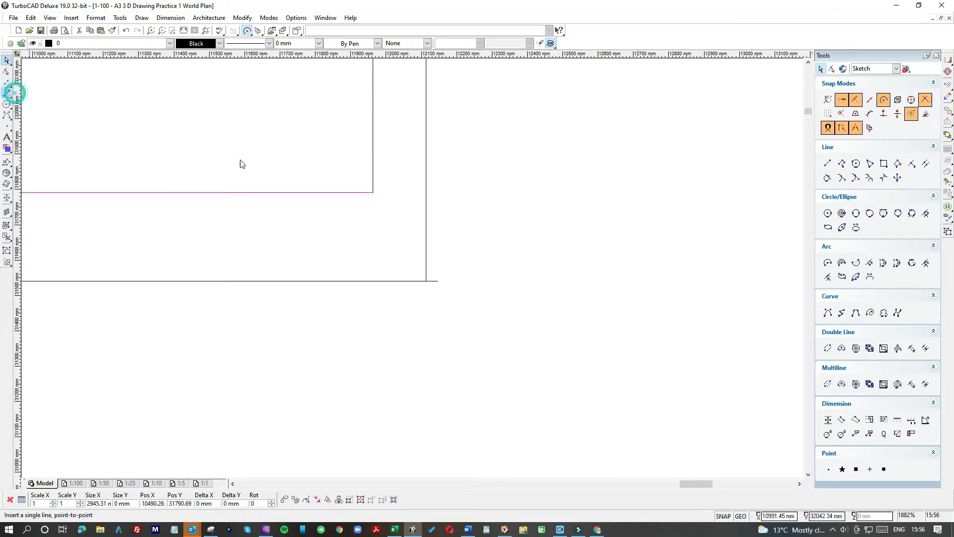
pyautogui.click(373, 193)
pyautogui.click(495, 192)
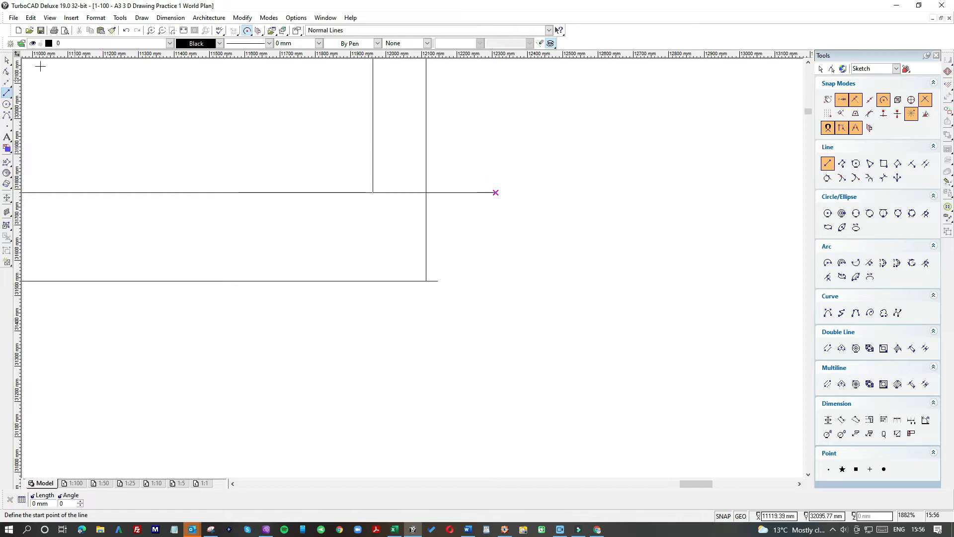
pyautogui.click(7, 59)
pyautogui.click(427, 150)
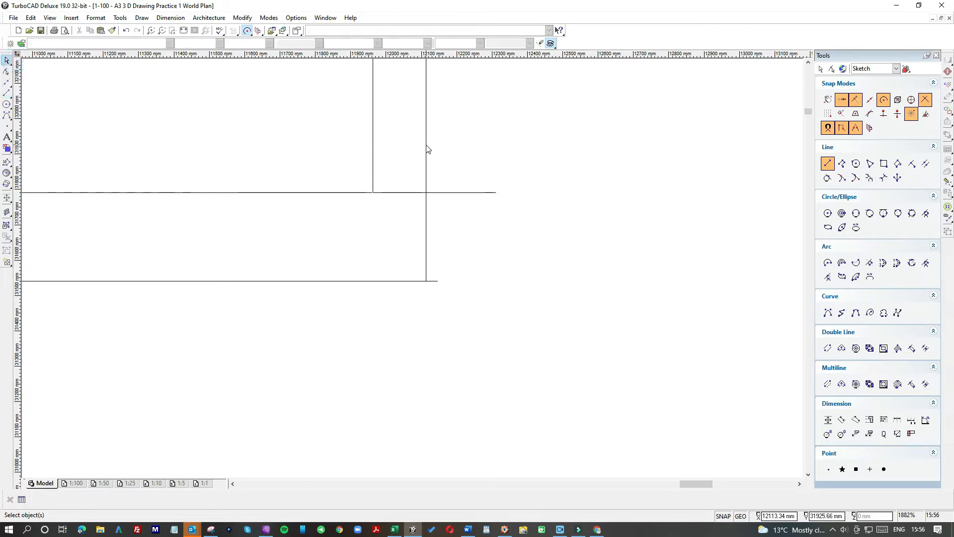
pyautogui.click(426, 281)
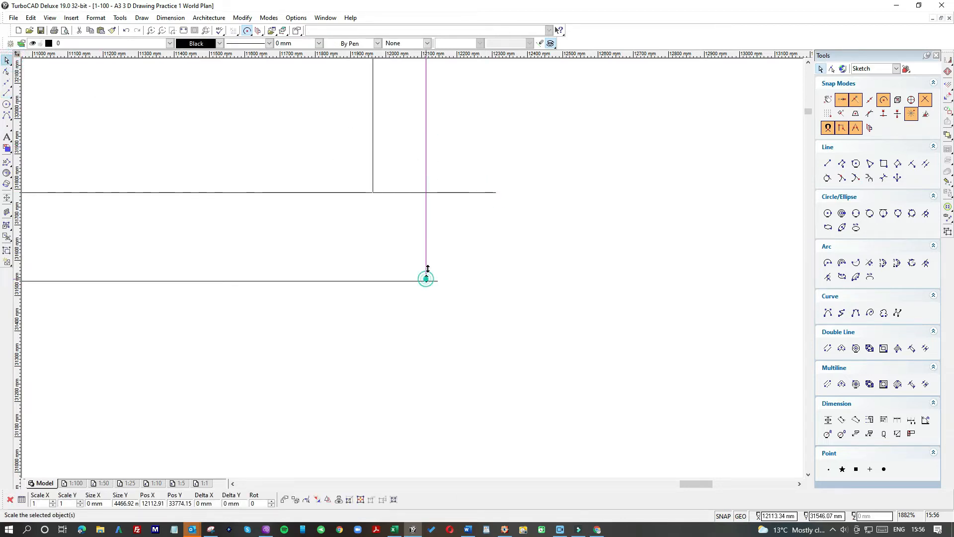
pyautogui.click(417, 197)
pyautogui.scroll(6, 413, 271)
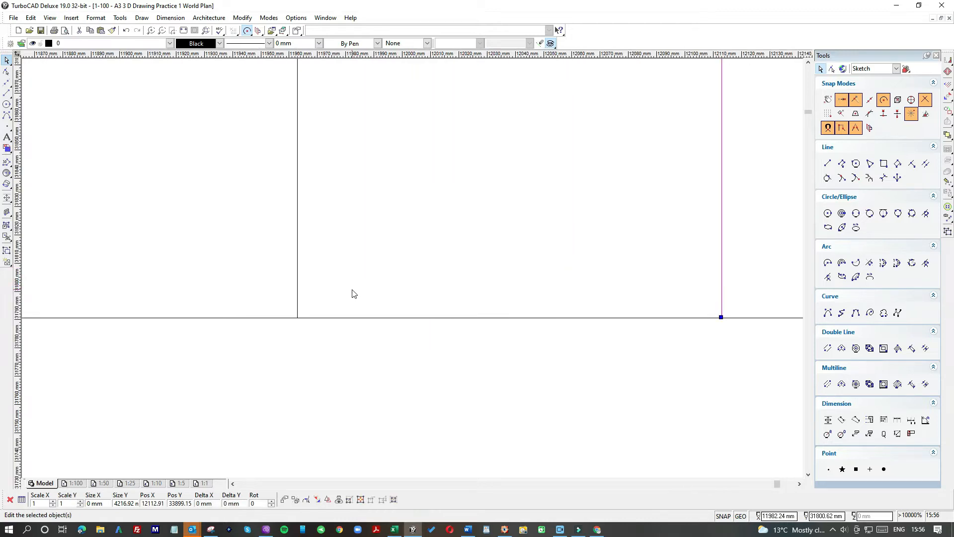
# - Trim the short horizontal line's inner end so it starts at the outer right wall line
pyautogui.scroll(-1, 352, 294)
pyautogui.click(422, 281)
pyautogui.click(387, 282)
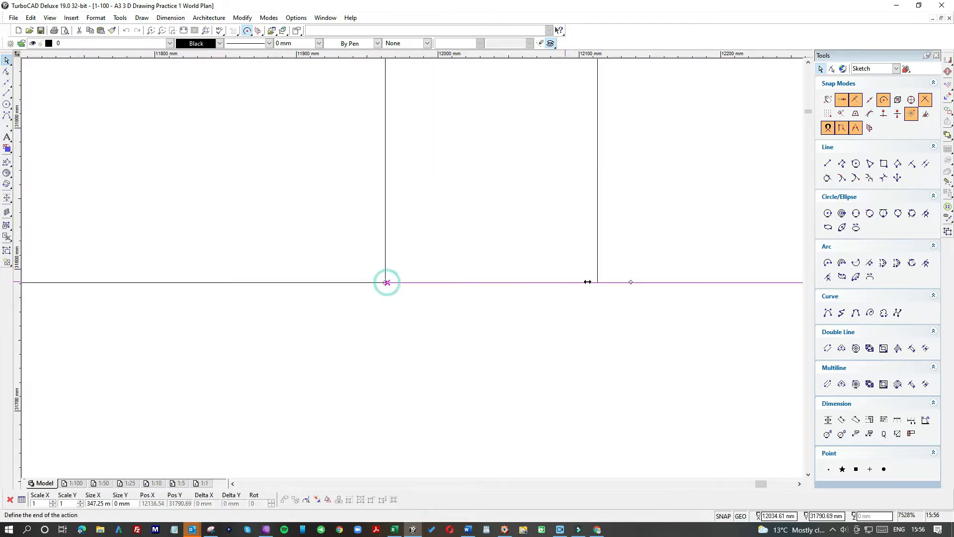
pyautogui.click(604, 278)
pyautogui.click(633, 247)
pyautogui.scroll(-4, 625, 268)
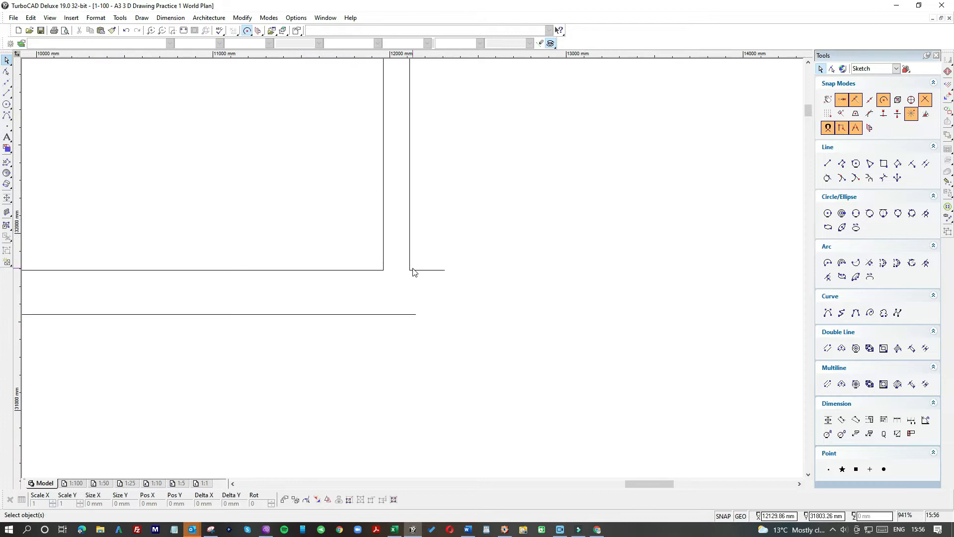
# - Extend the bottom outer wall line to the right, past the outer right wall line
pyautogui.click(399, 293)
pyautogui.click(412, 292)
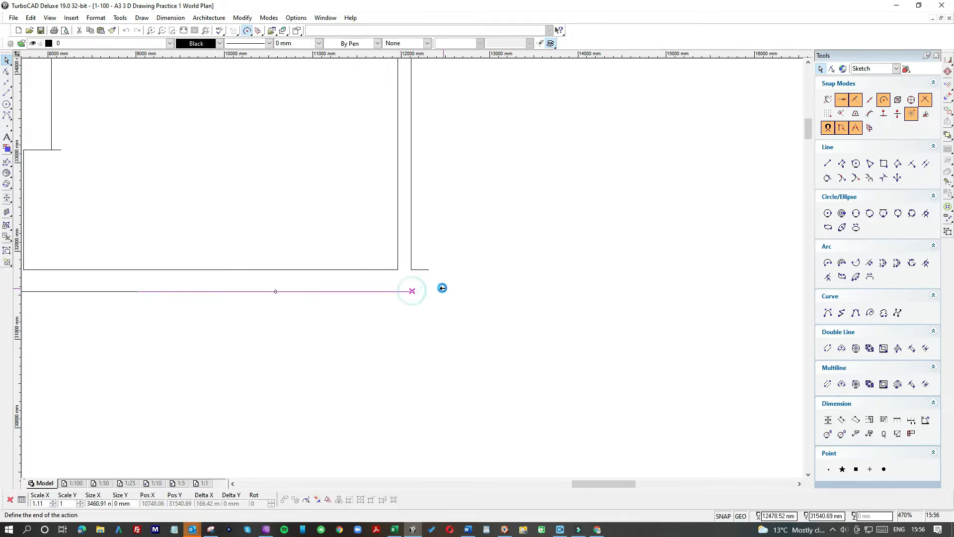
pyautogui.click(441, 290)
pyautogui.scroll(-2, 416, 270)
# - Delete the leftover inner wall segment below the partition, and extend the inner right wall line up to the level of the partition's lower line
pyautogui.scroll(1, 407, 198)
pyautogui.click(423, 273)
pyautogui.press('Delete')
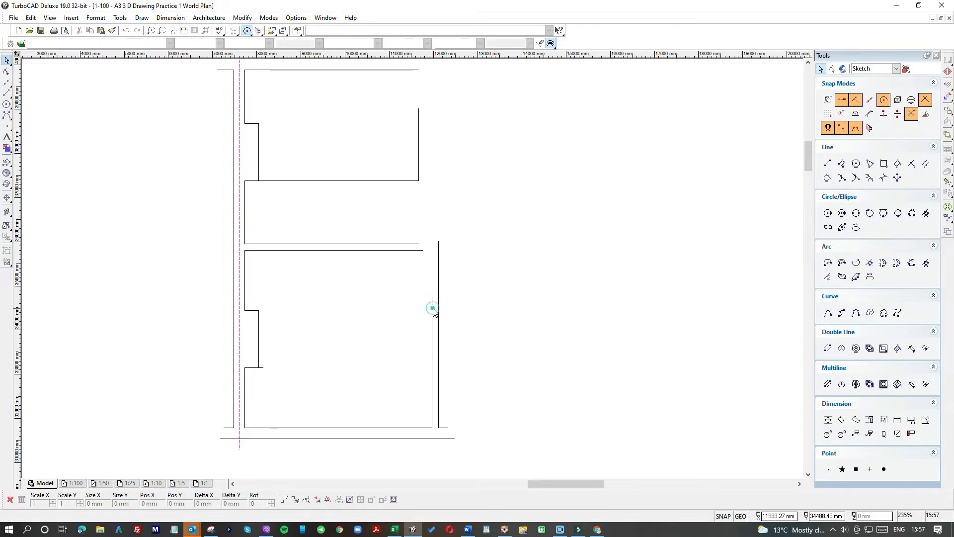
pyautogui.click(433, 309)
pyautogui.click(433, 299)
pyautogui.click(432, 251)
pyautogui.scroll(2, 421, 252)
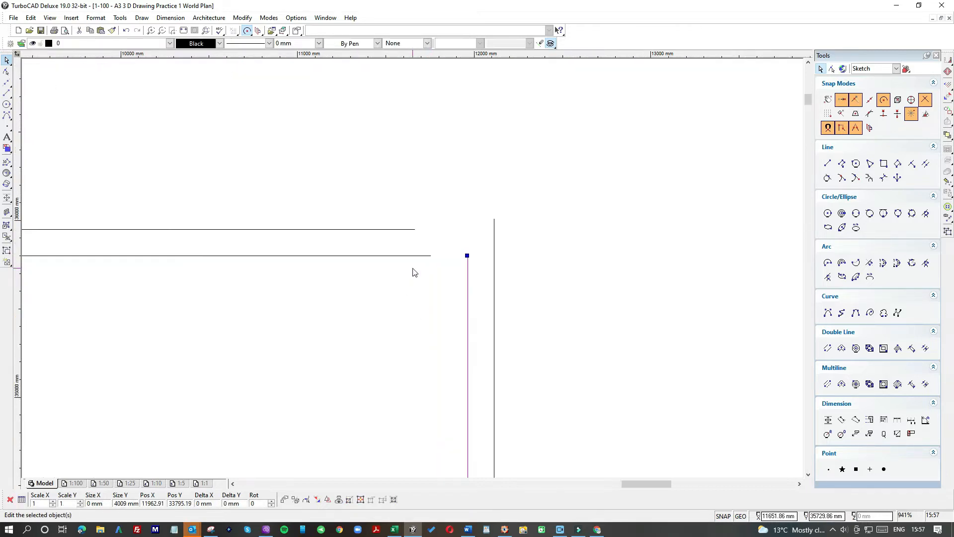
# - Extend the partition's lower and upper lines to the right as far as the inner right wall line
pyautogui.click(418, 255)
pyautogui.click(430, 255)
pyautogui.click(468, 256)
pyautogui.click(407, 230)
pyautogui.click(414, 230)
pyautogui.click(467, 229)
pyautogui.scroll(-3, 392, 237)
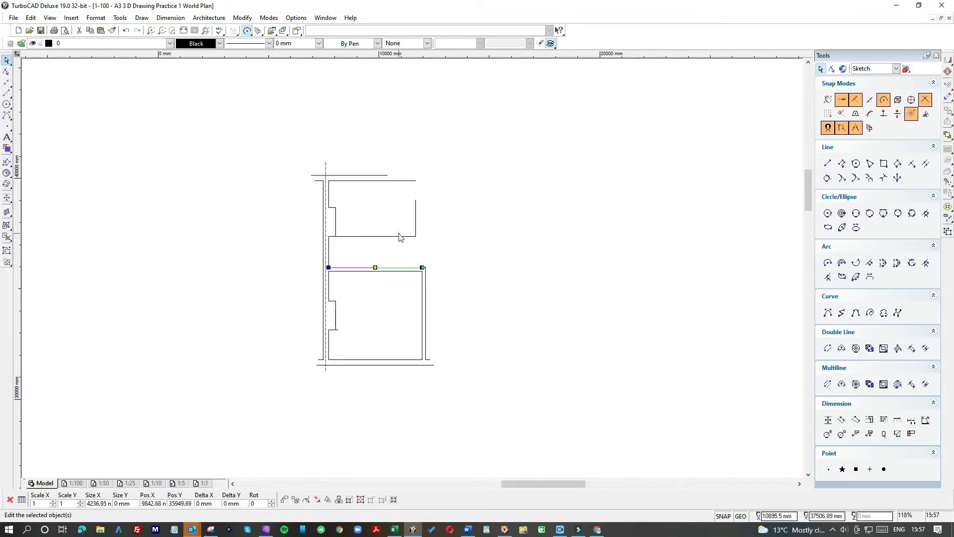
# - Extend the upper room's right wall line down to the partition and up to the top wall line, and delete the 3940 and 2900 mm guide lines
pyautogui.press('Escape')
pyautogui.click(416, 217)
pyautogui.click(416, 236)
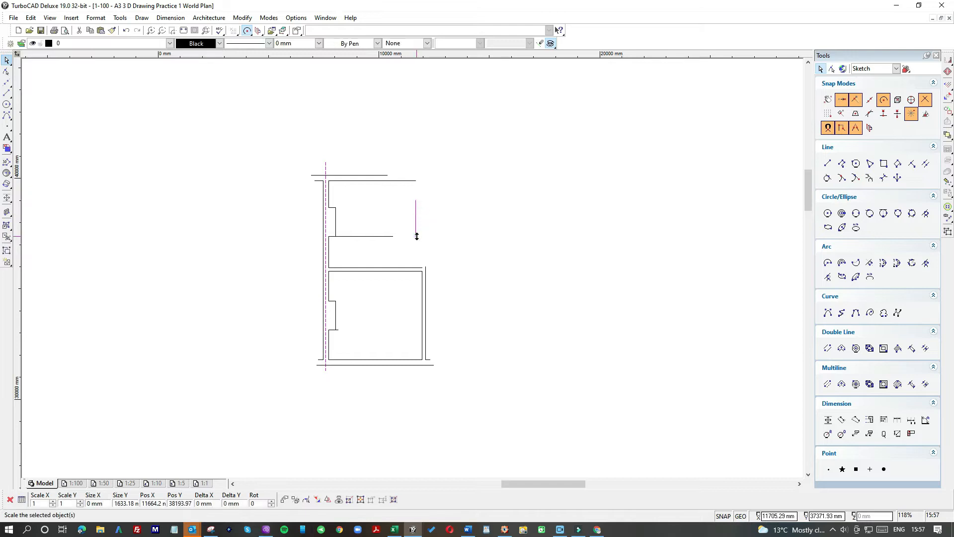
pyautogui.click(418, 267)
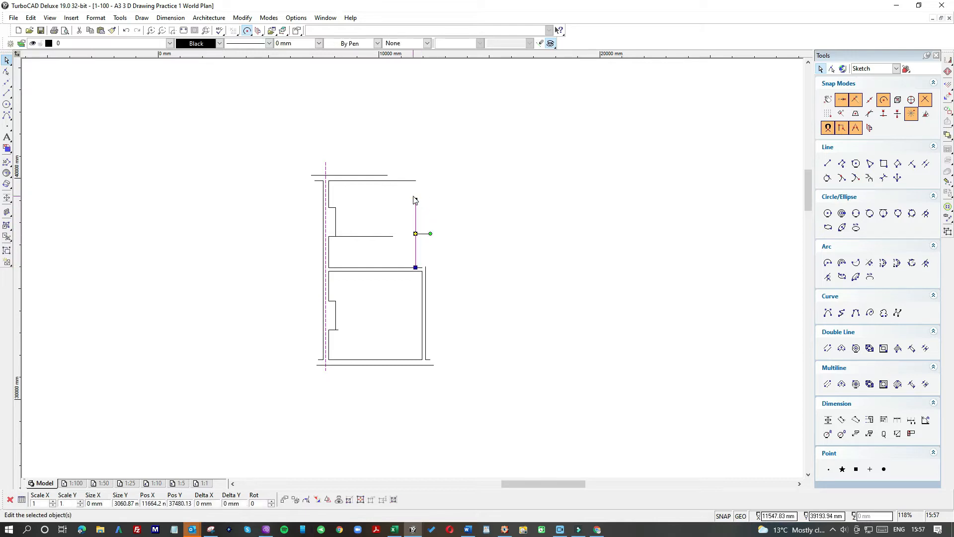
pyautogui.click(416, 202)
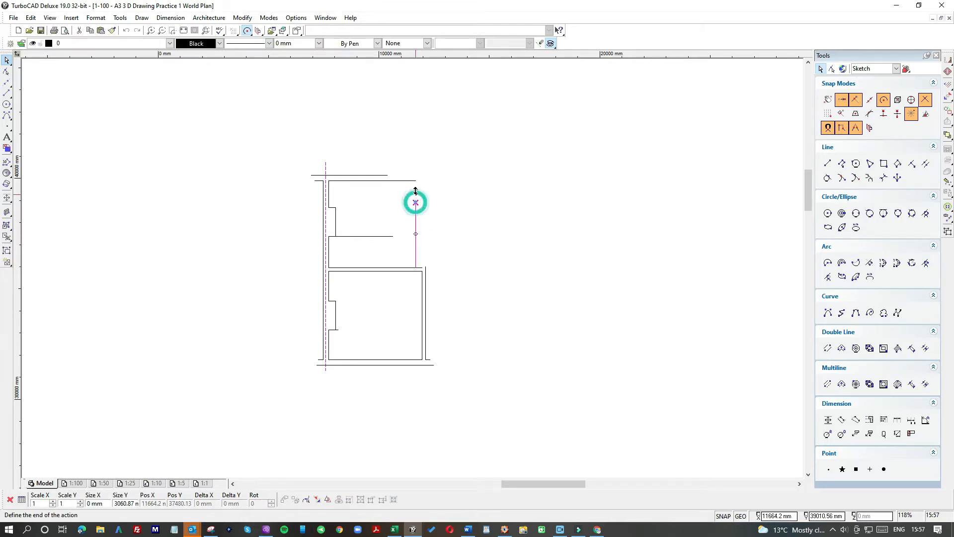
pyautogui.click(461, 222)
pyautogui.click(393, 236)
pyautogui.press('Delete')
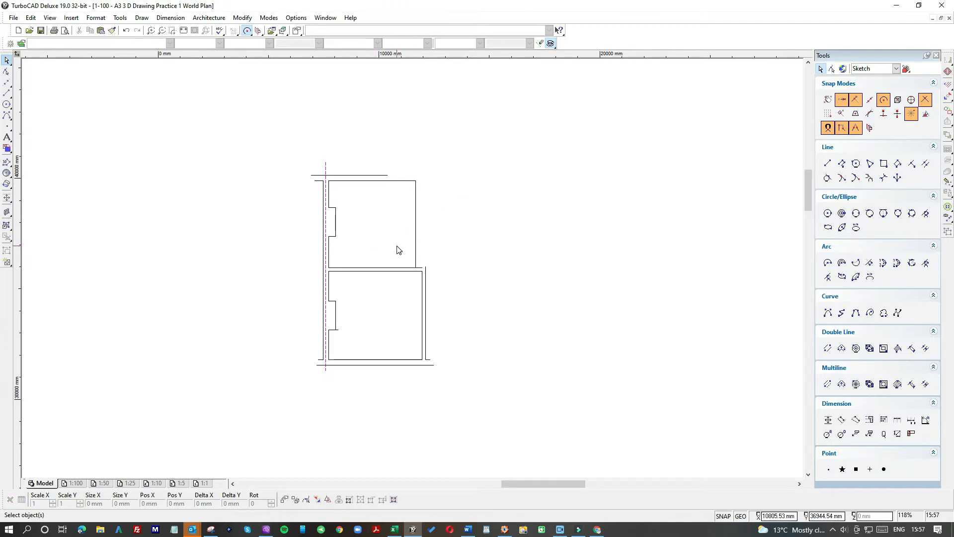
# - Draw a 150 mm line outward from the upper room's top right corner and a vertical line from its end down to the partition's upper line
pyautogui.click(7, 93)
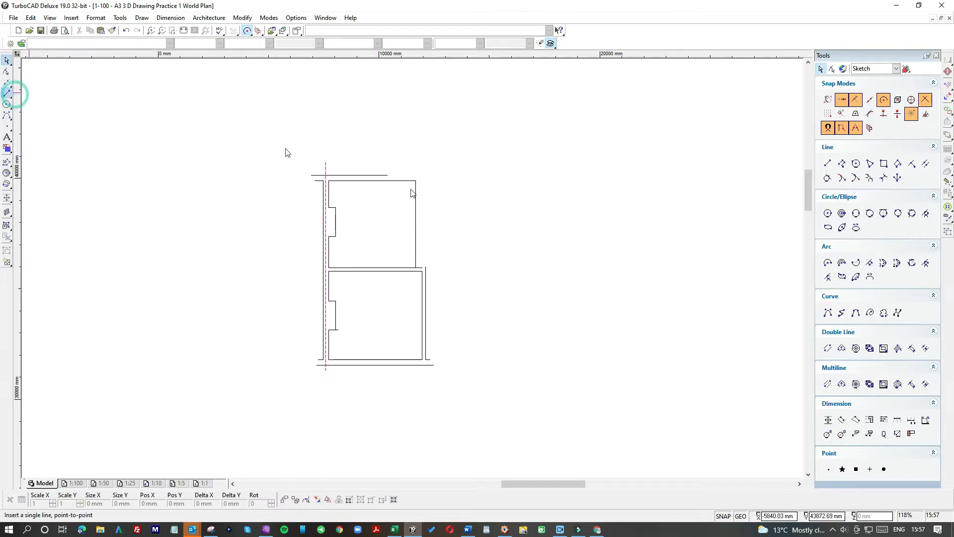
pyautogui.scroll(4, 401, 226)
pyautogui.click(467, 242)
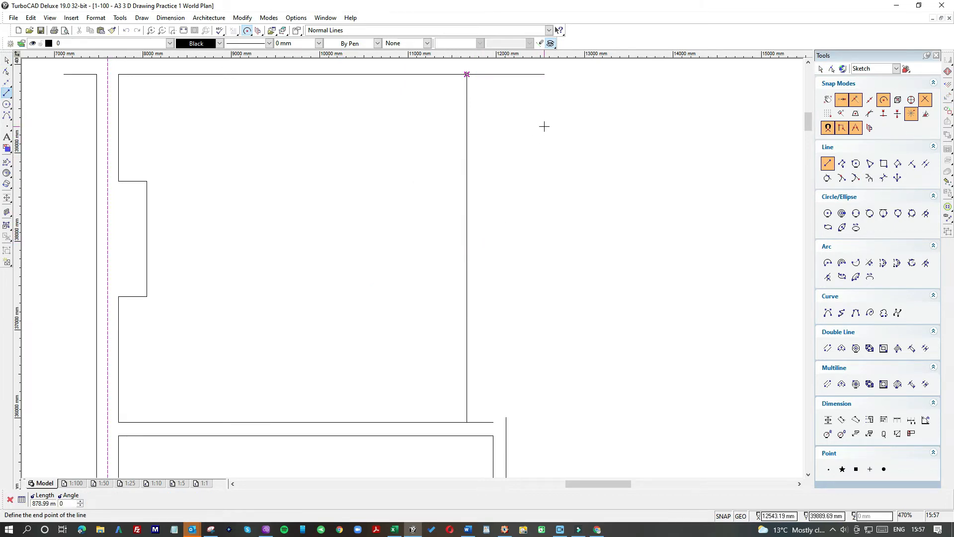
pyautogui.write('150')
pyautogui.press('Return')
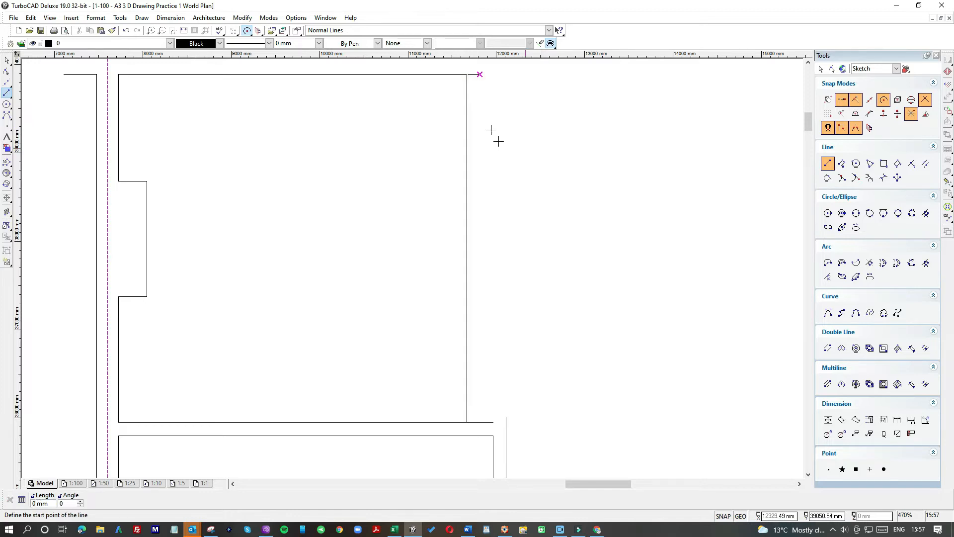
pyautogui.click(480, 421)
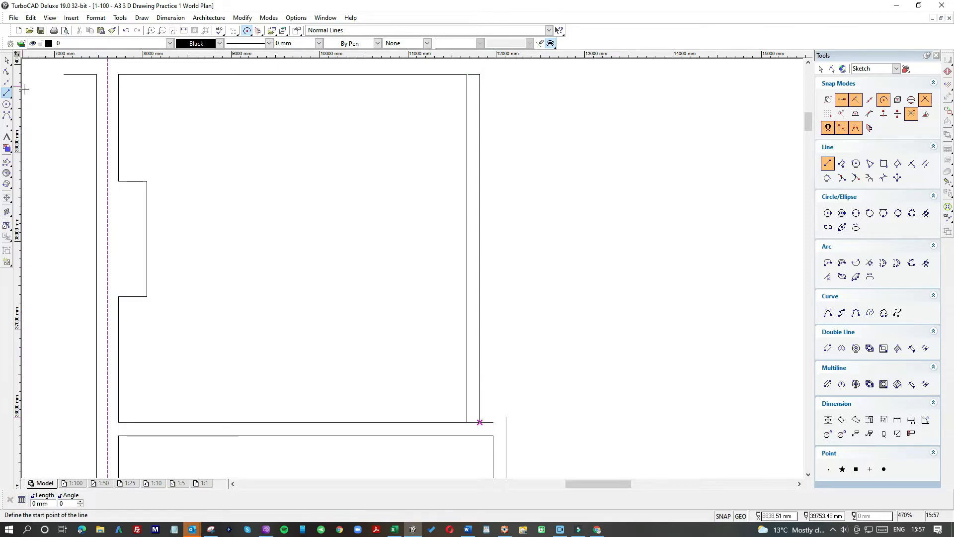
# - Shorten the partition's upper line so it ends at the upper room's inner right wall line
pyautogui.click(6, 63)
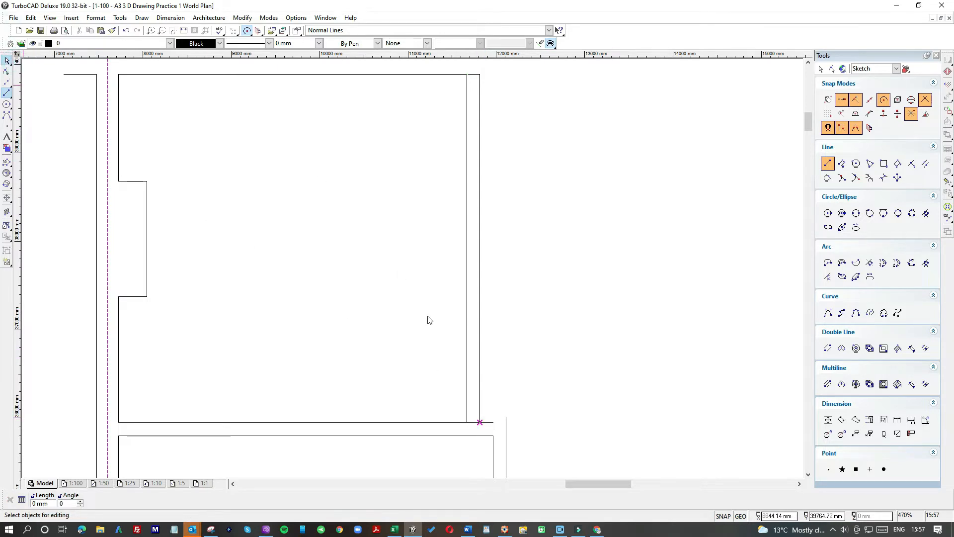
pyautogui.click(453, 422)
pyautogui.moveTo(493, 422); pyautogui.dragTo(467, 422)
pyautogui.click(508, 390)
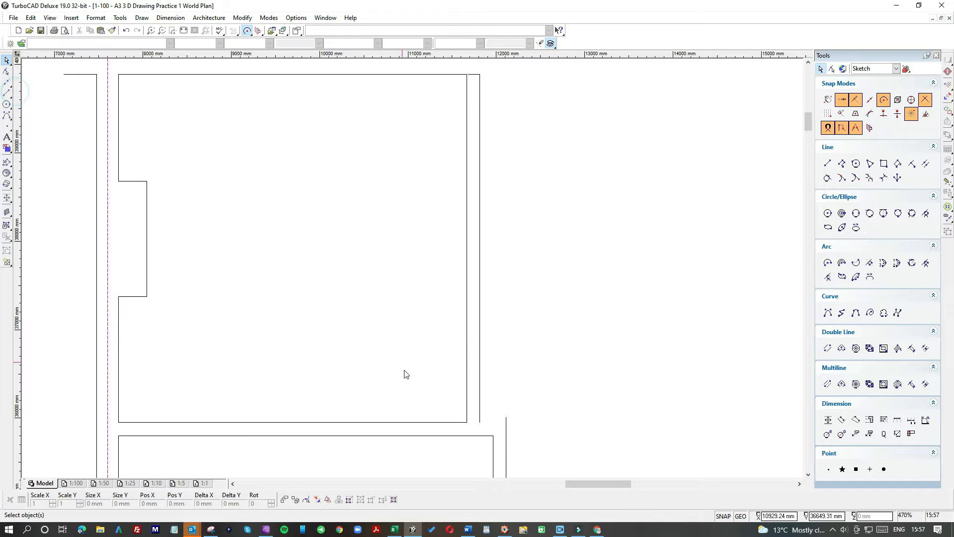
# - Draw a horizontal line from the upper room's lower right corner to the lower room's outer right wall line
pyautogui.scroll(2, 406, 373)
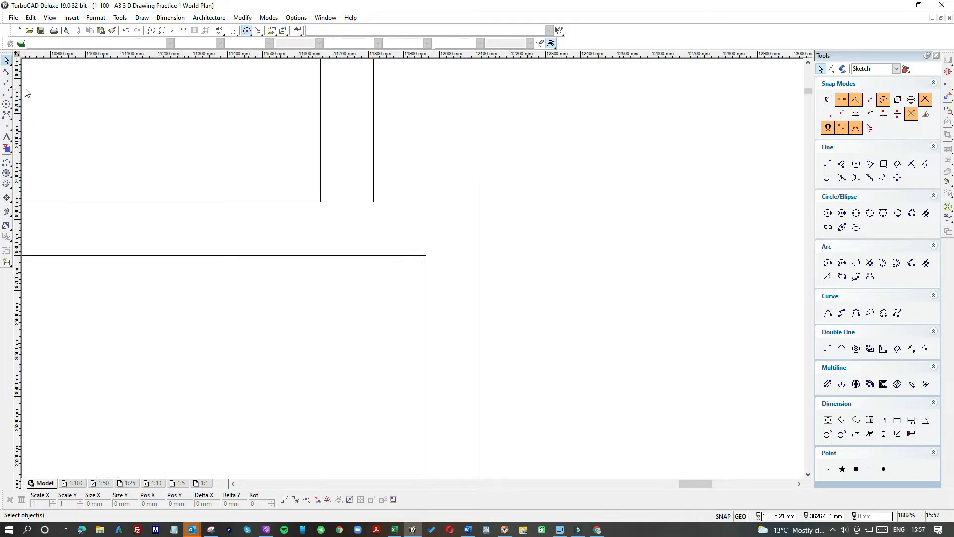
pyautogui.click(7, 94)
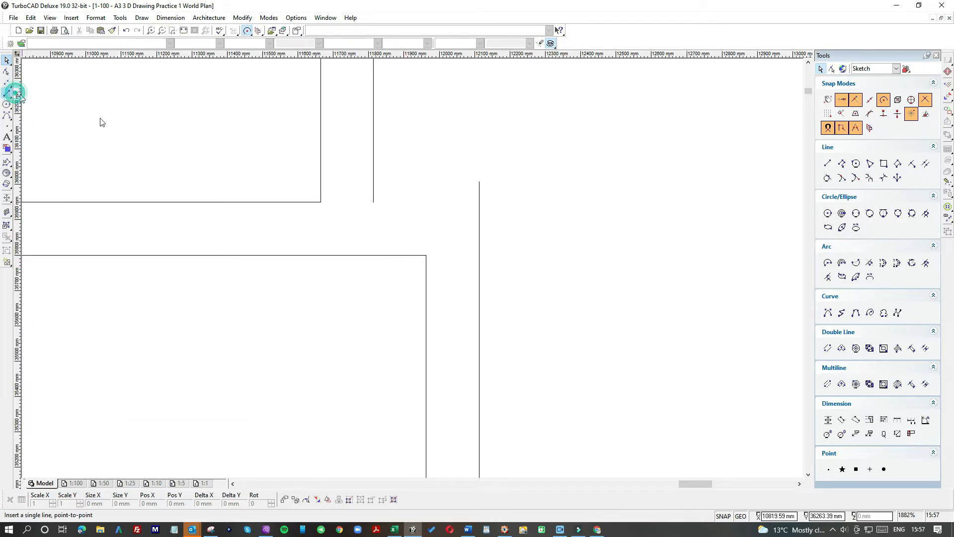
pyautogui.click(321, 202)
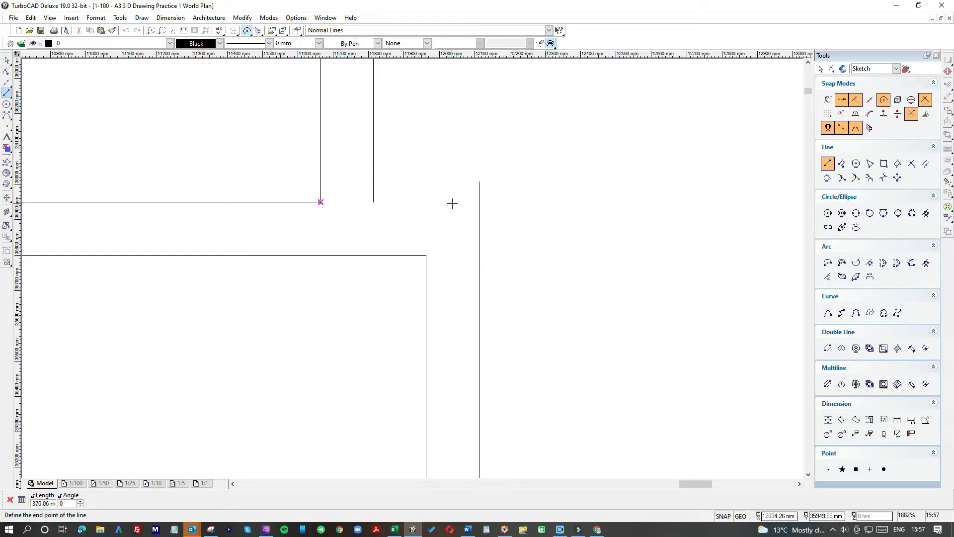
pyautogui.click(479, 202)
pyautogui.press('Escape')
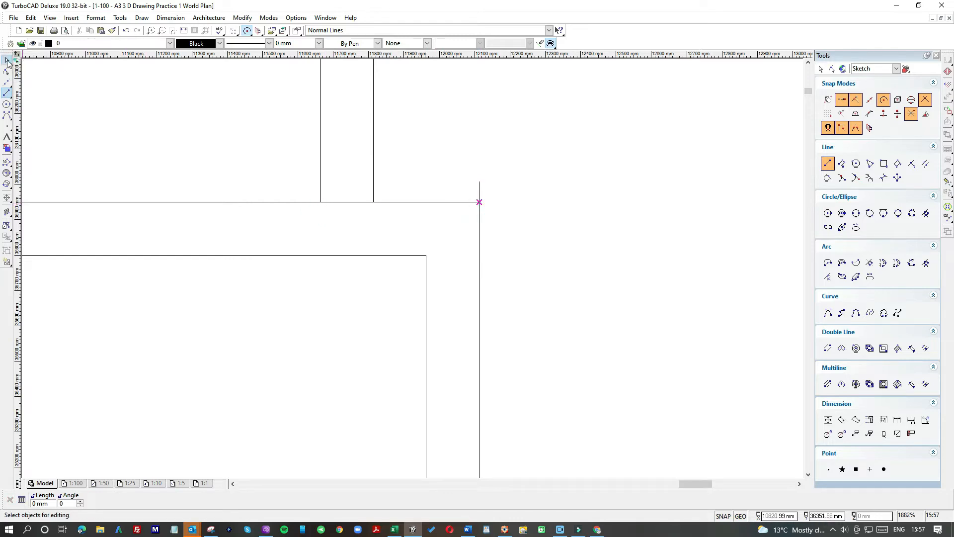
# - Shorten the new line to start at the upper room's outer right wall line, and cut the lower room's outer wall line back to meet it
pyautogui.click(390, 203)
pyautogui.moveTo(320, 202); pyautogui.dragTo(373, 202)
pyautogui.click(479, 192)
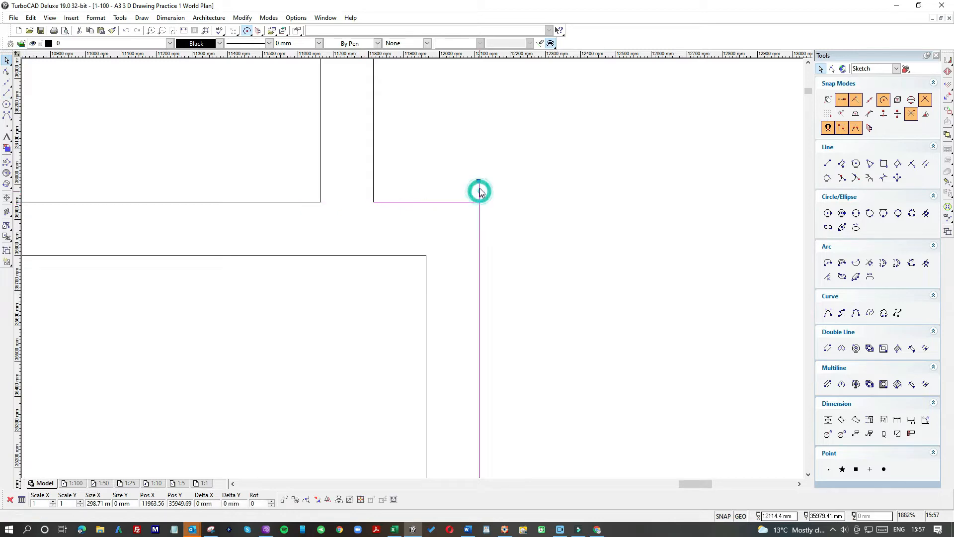
pyautogui.moveTo(480, 180); pyautogui.dragTo(479, 201)
pyautogui.scroll(-3, 409, 267)
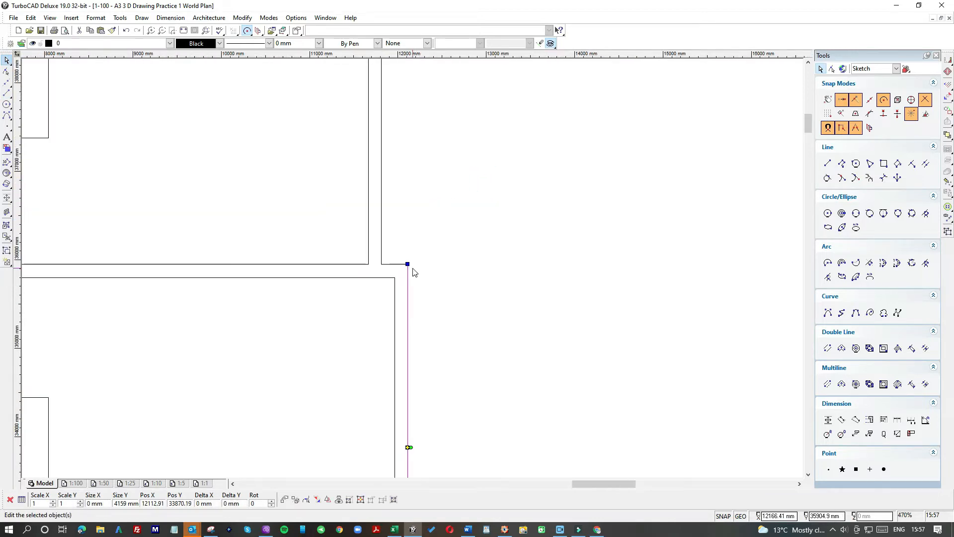
pyautogui.scroll(-4, 405, 263)
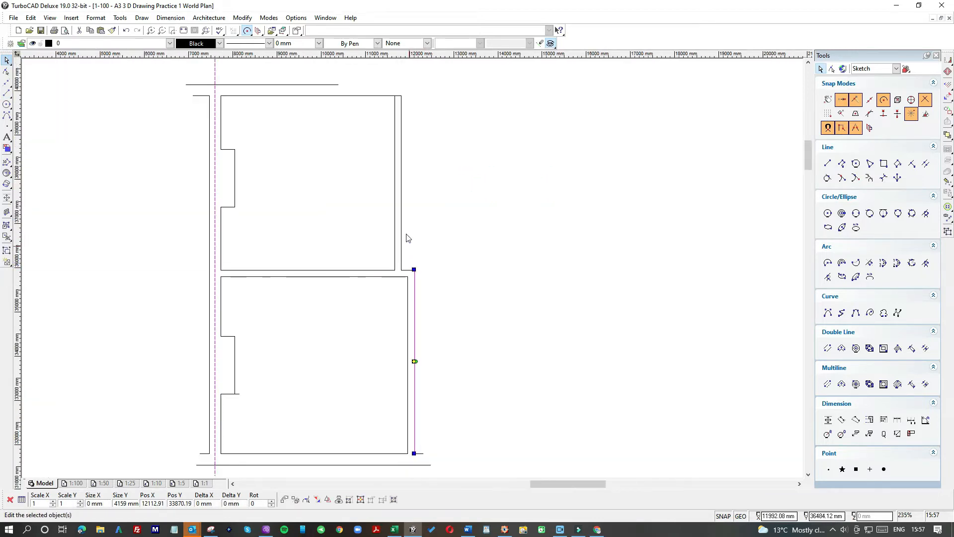
# - Extend the outer top wall line to the right, near the upper room's inner right wall line, to about 4705 mm long
pyautogui.click(316, 84)
pyautogui.moveTo(340, 85); pyautogui.dragTo(400, 84)
pyautogui.scroll(-2, 414, 273)
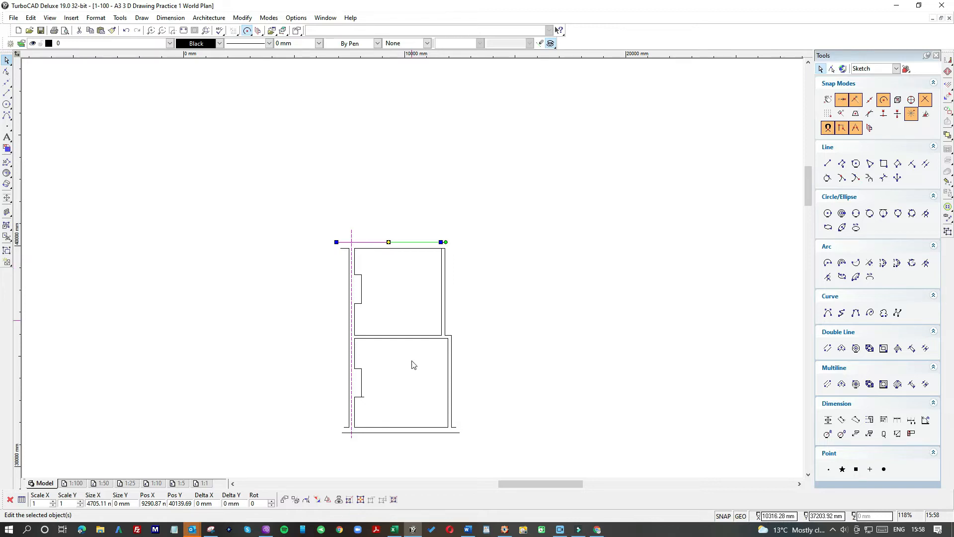
# - Delete the overhanging 424 mm guide line at the bottom of the lower room's recess
pyautogui.scroll(6, 371, 296)
pyautogui.press('Escape')
pyautogui.click(375, 299)
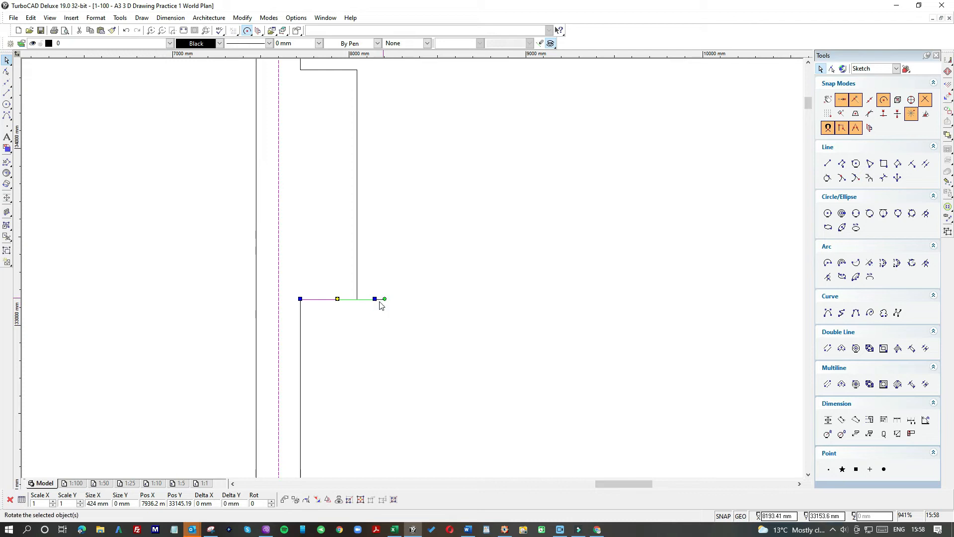
pyautogui.press('Delete')
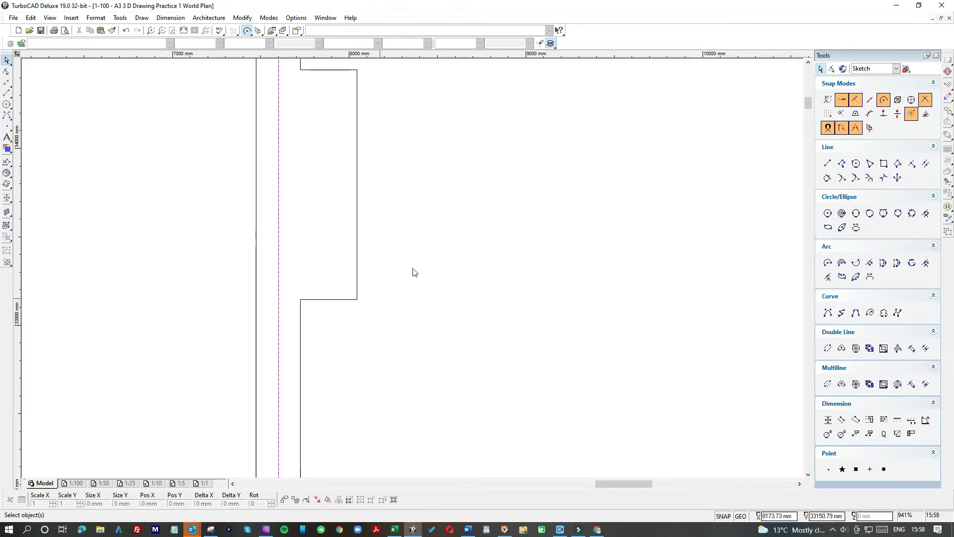
# - Delete the short line joining the inner and outer right wall lines at the upper room's top right corner
pyautogui.scroll(-4, 415, 272)
pyautogui.scroll(-4, 415, 273)
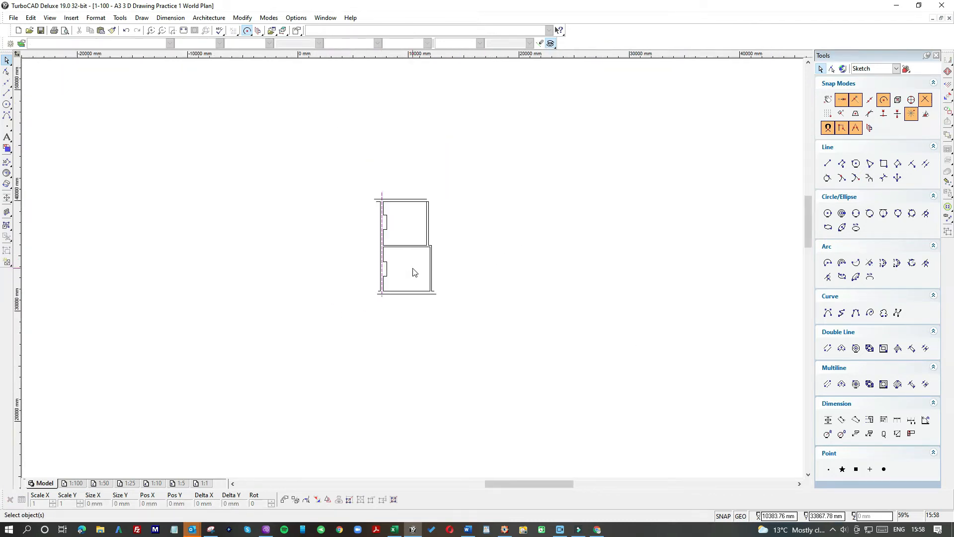
pyautogui.scroll(4, 416, 225)
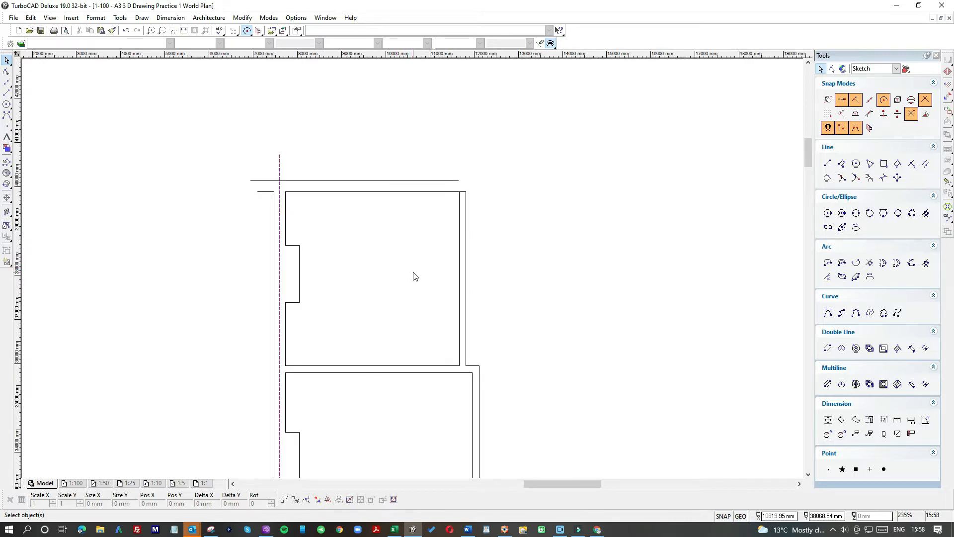
pyautogui.scroll(2, 444, 203)
pyautogui.click(421, 267)
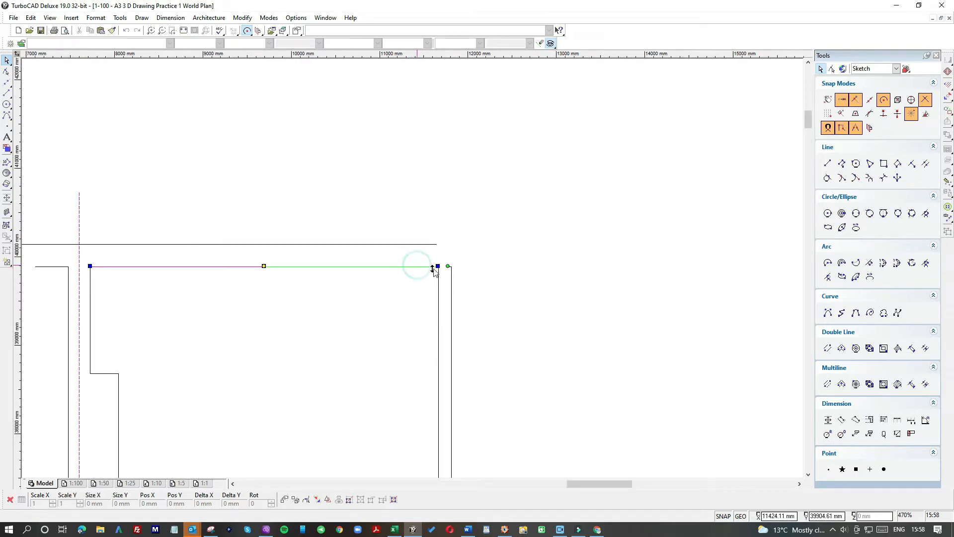
pyautogui.click(473, 267)
pyautogui.click(421, 226)
pyautogui.click(458, 284)
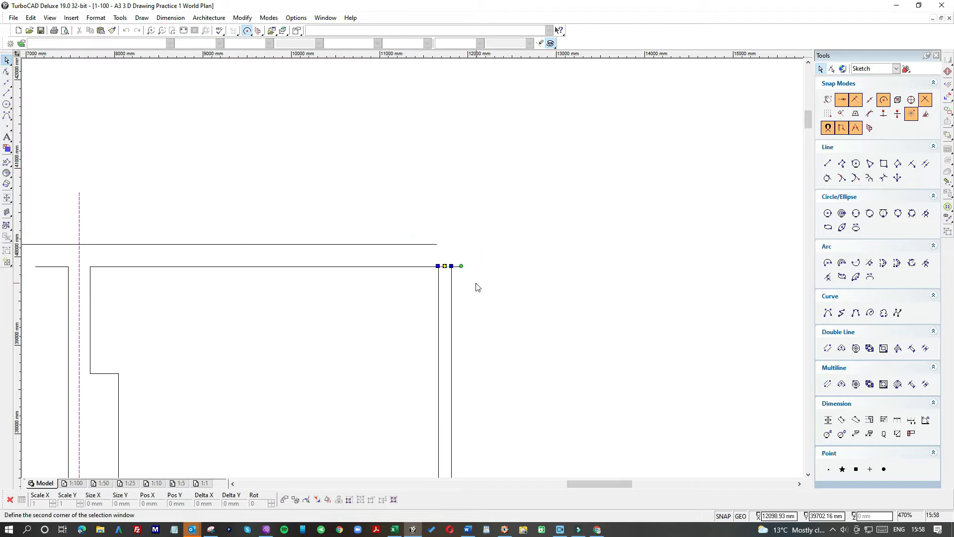
pyautogui.press('Delete')
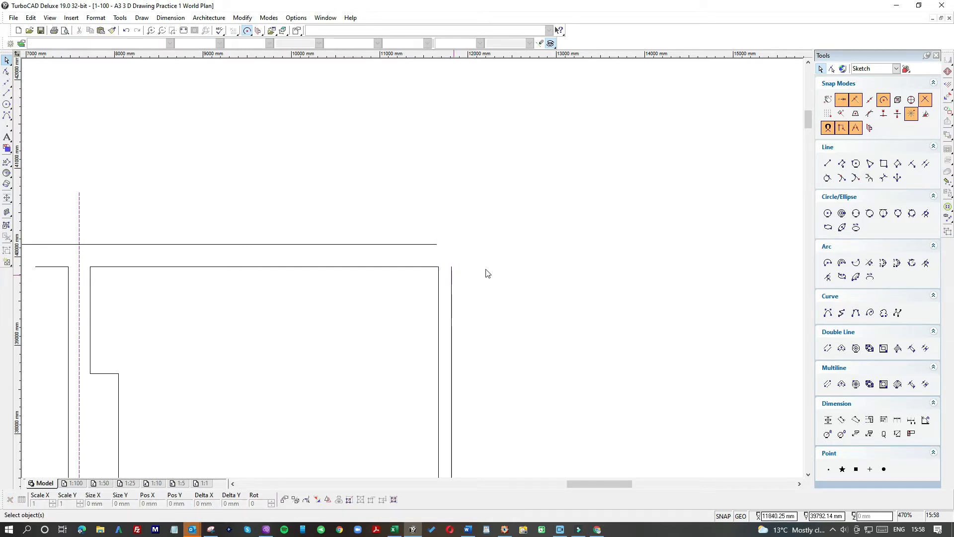
# - Examine the completed floor plan as a whole, and the walls, stairs and angled door beside the two rooms
pyautogui.scroll(-4, 416, 270)
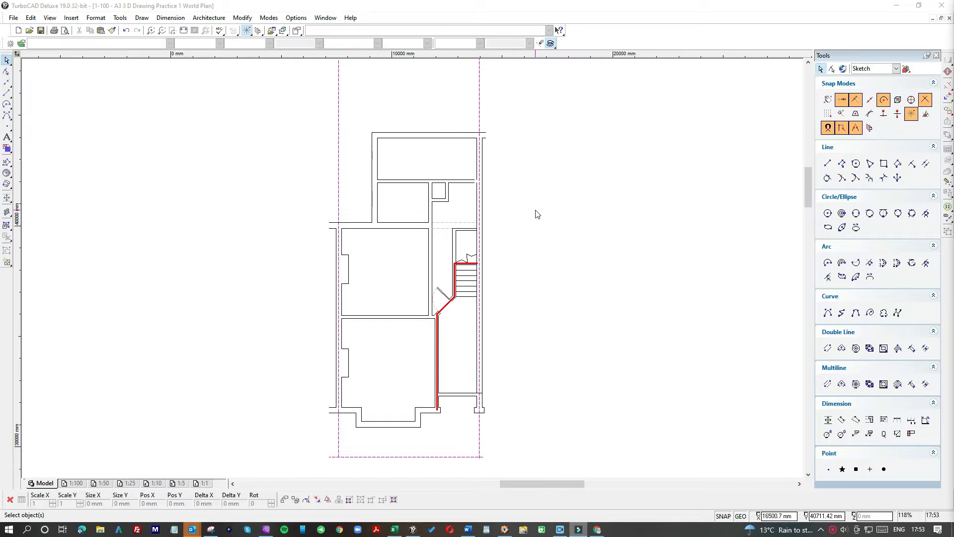
pyautogui.scroll(-2, 411, 270)
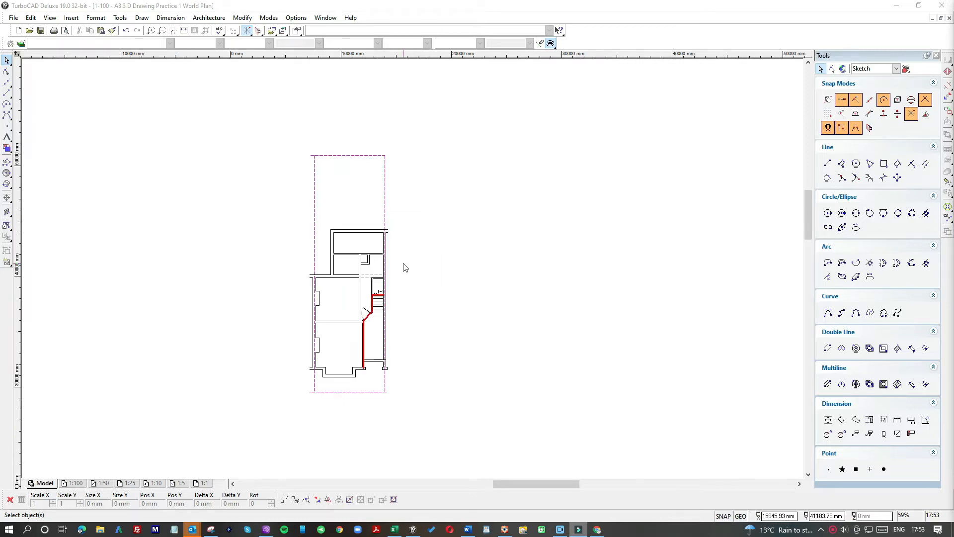
pyautogui.scroll(2, 405, 268)
pyautogui.moveTo(807, 169); pyautogui.dragTo(805, 180)
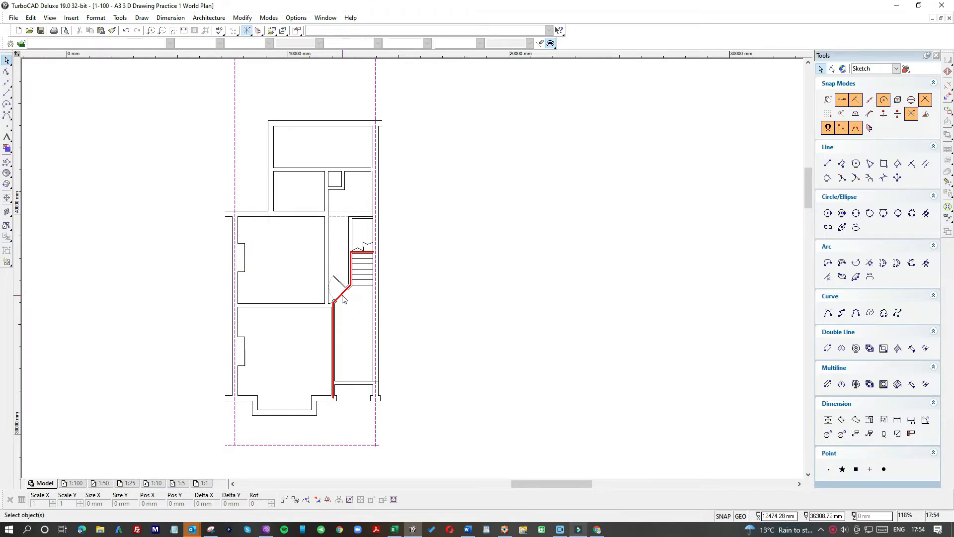
pyautogui.scroll(2, 342, 296)
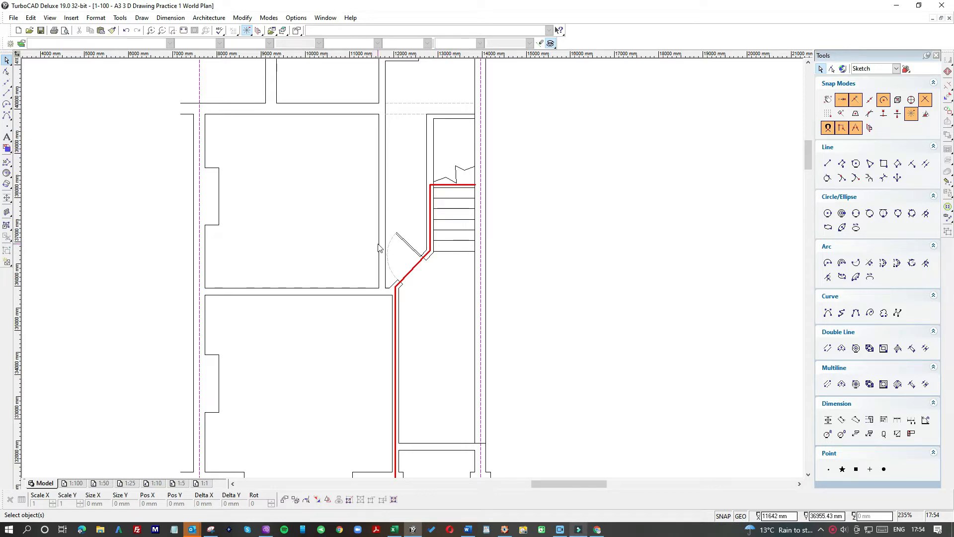
pyautogui.scroll(-3, 377, 253)
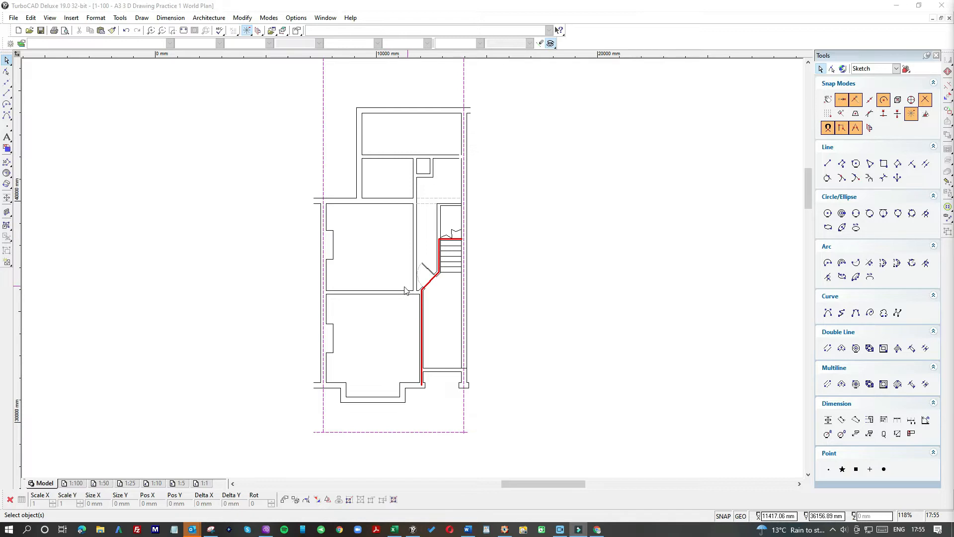
pyautogui.scroll(3, 410, 283)
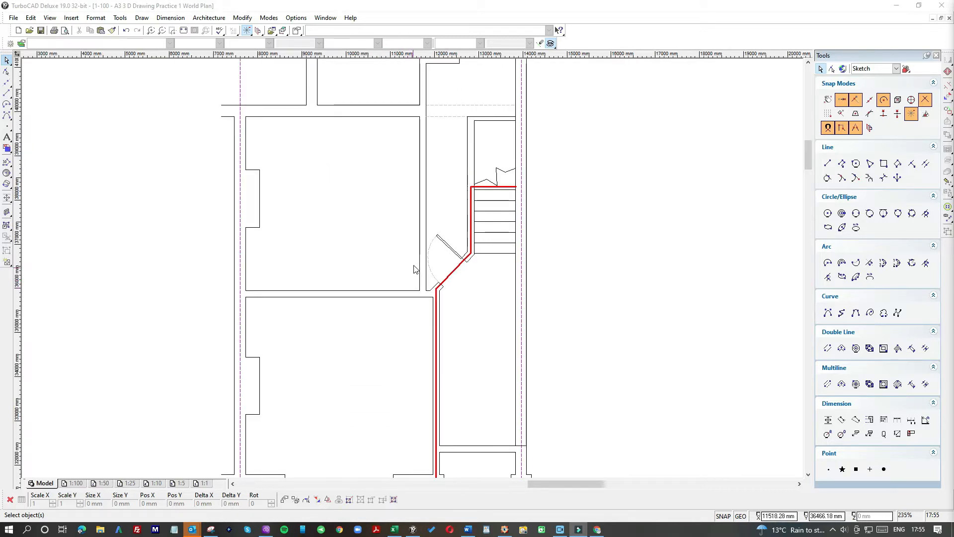
pyautogui.scroll(2, 417, 266)
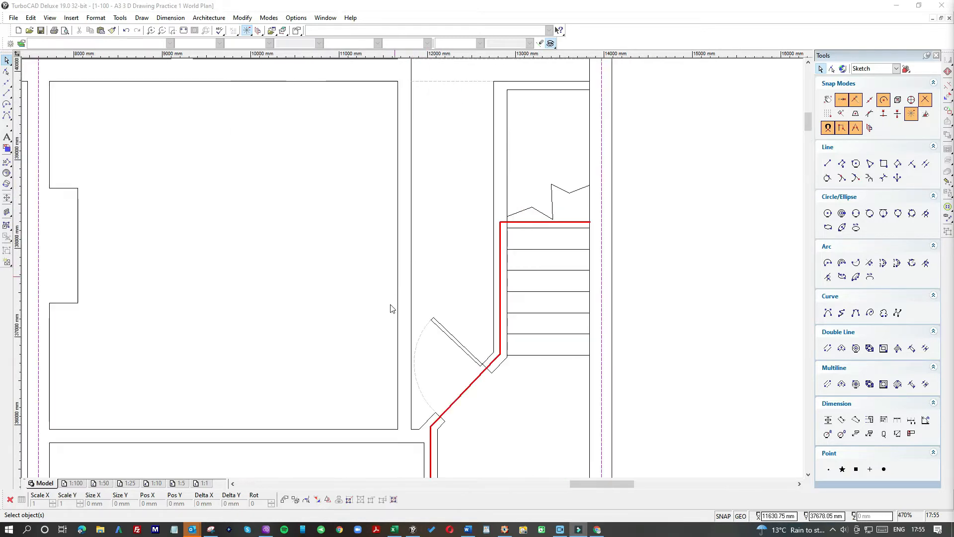
pyautogui.scroll(-2, 413, 273)
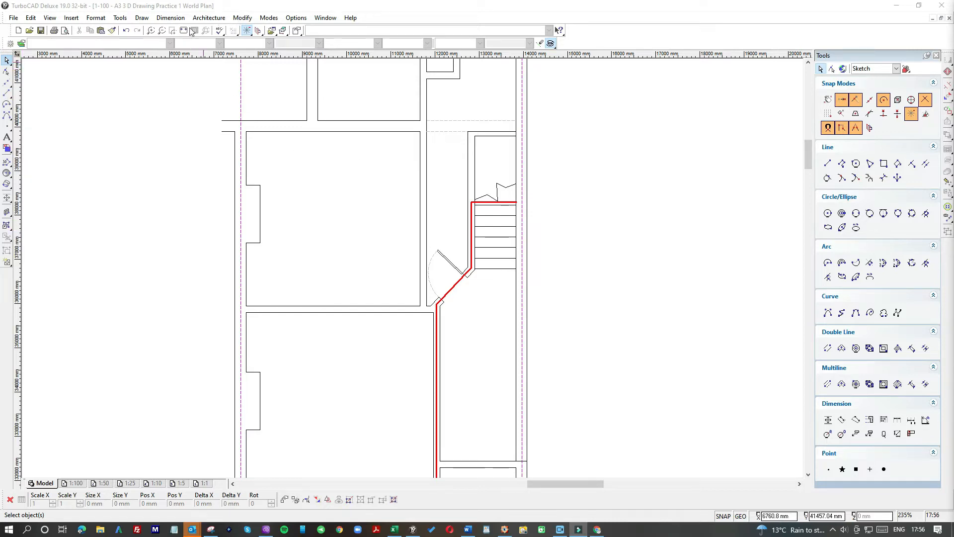
pyautogui.click(243, 18)
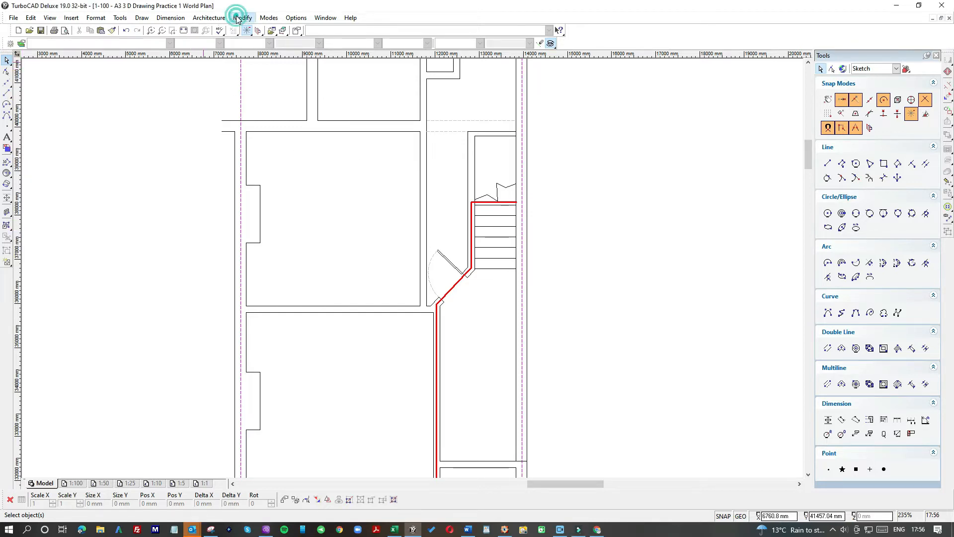
pyautogui.click(255, 155)
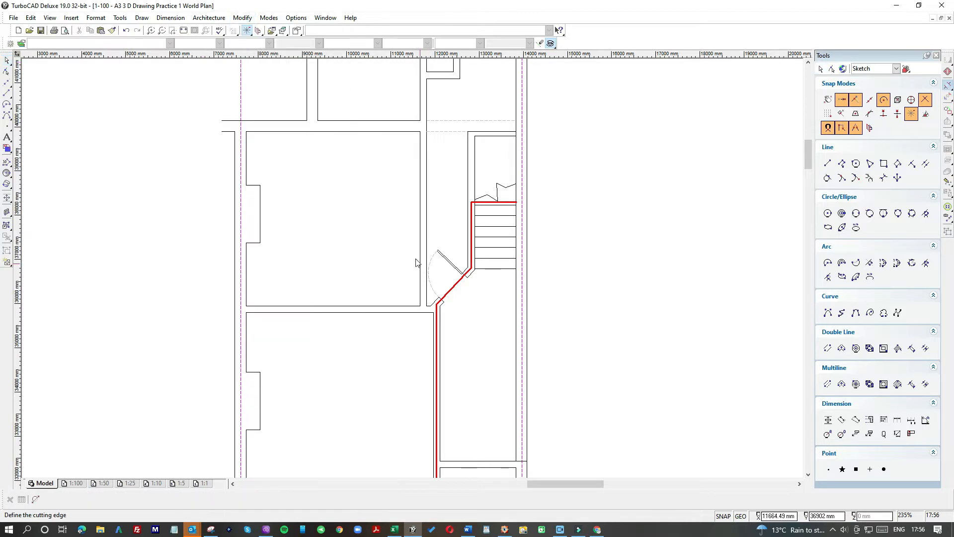
pyautogui.scroll(2, 411, 270)
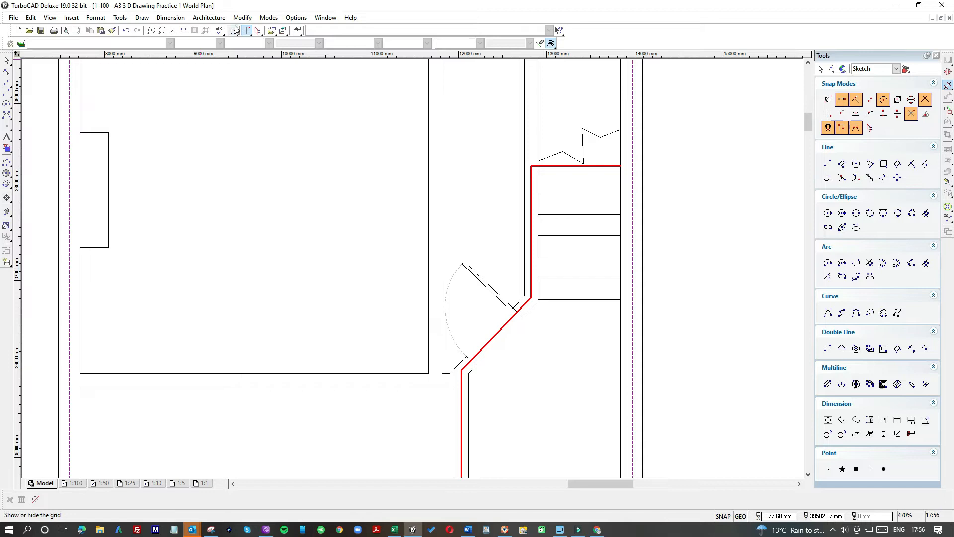
# - Draw a rectangle about 337 by 1018 mm across the upper room's right wall, near its lower end beside the door
pyautogui.click(8, 95)
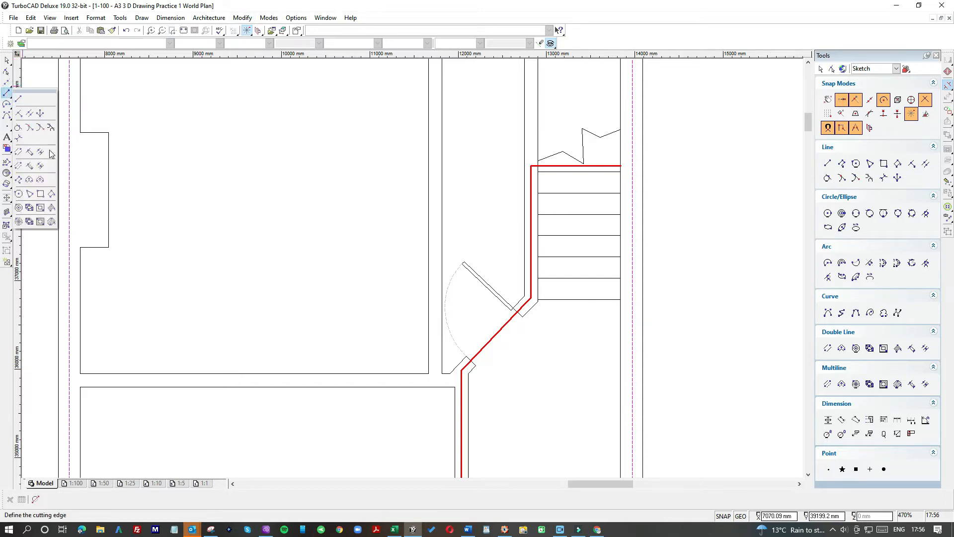
pyautogui.click(40, 195)
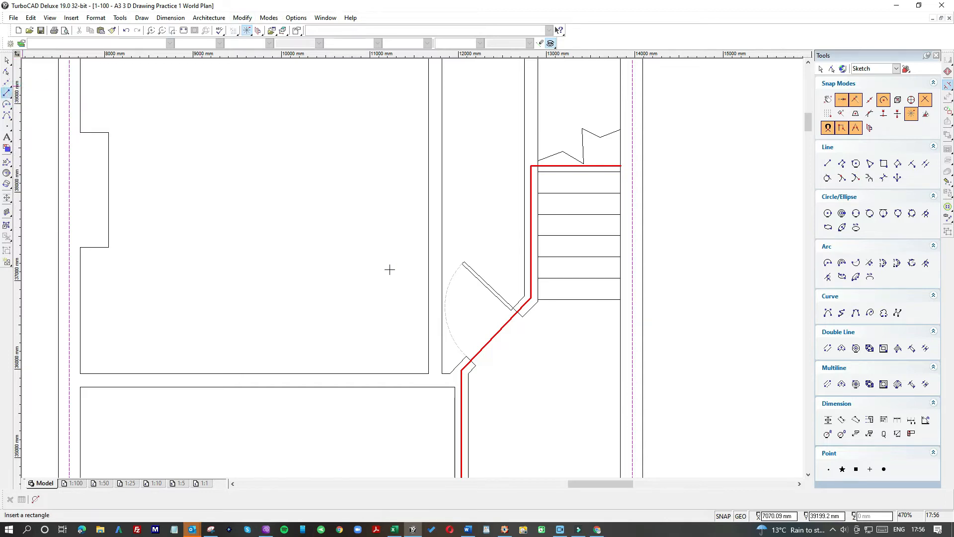
pyautogui.click(422, 273)
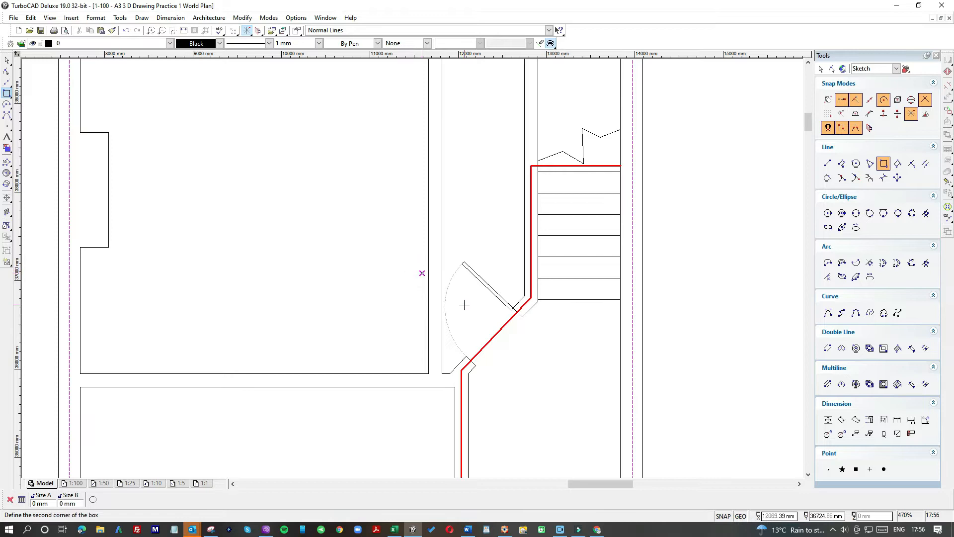
pyautogui.click(452, 363)
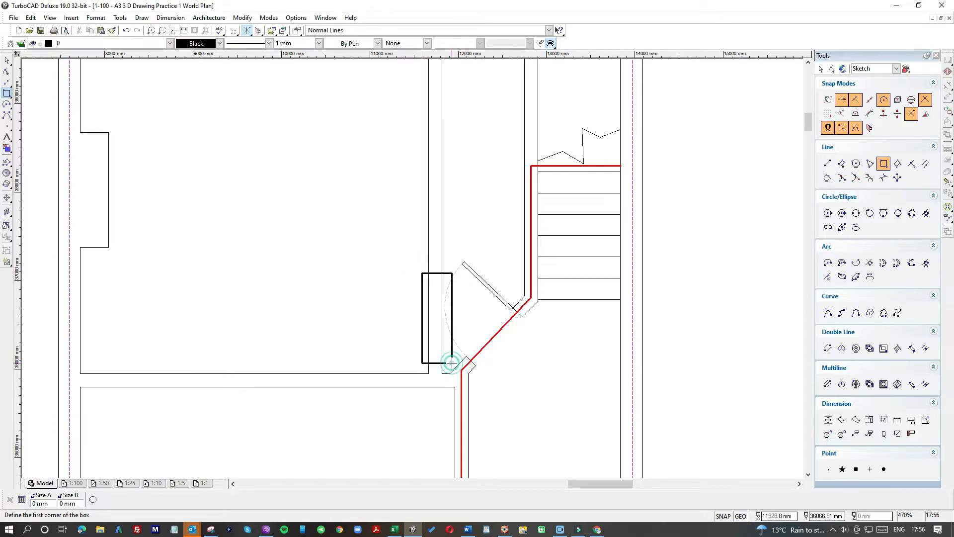
pyautogui.click(7, 61)
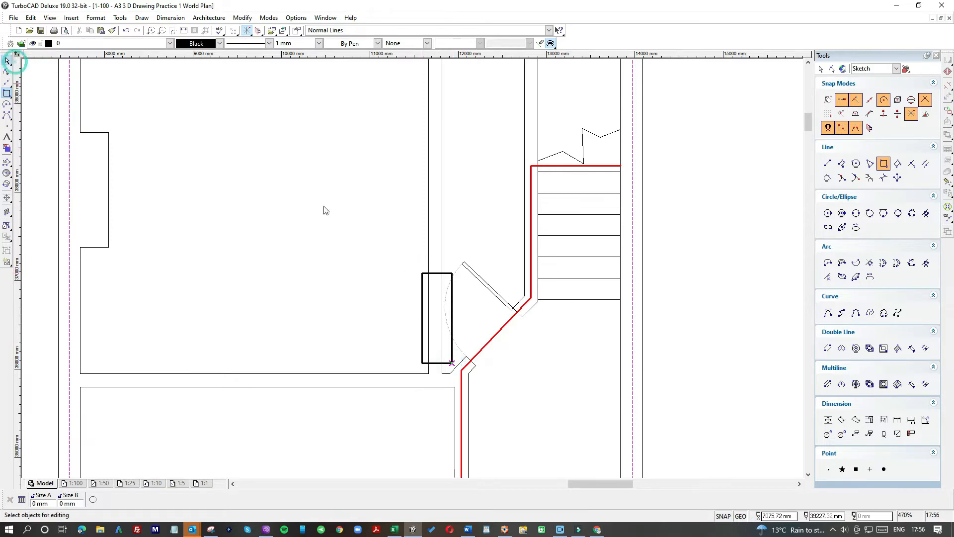
# - Set the rectangle's pen width to 0 mm
pyautogui.click(422, 286)
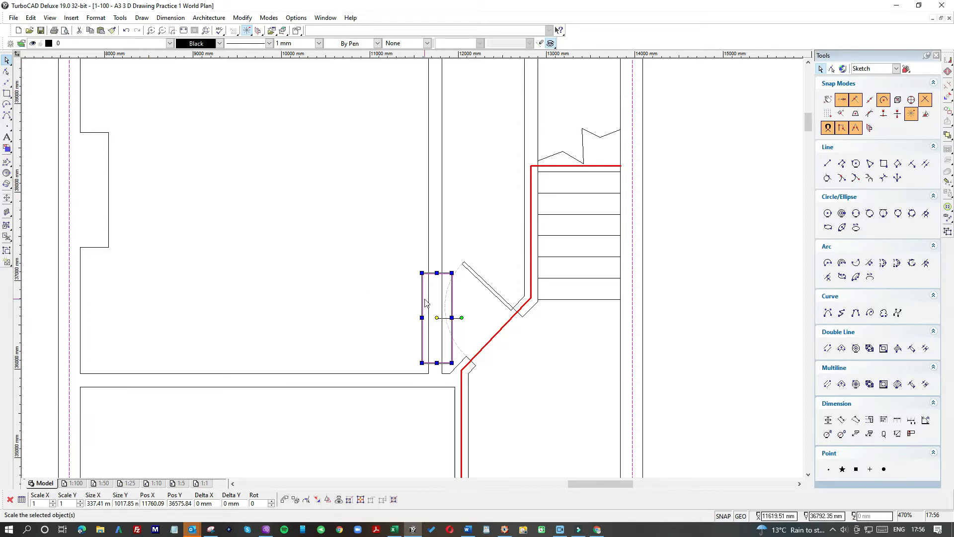
pyautogui.click(319, 43)
pyautogui.click(285, 53)
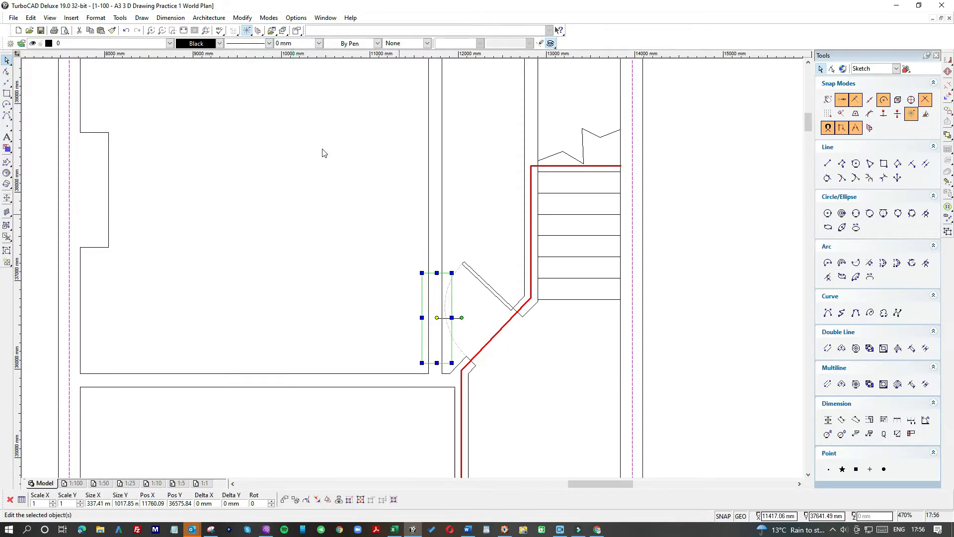
pyautogui.click(344, 231)
# - Use Object Trim with the rectangle as cutting edge to remove both wall lines inside it, opening a doorway
pyautogui.click(242, 17)
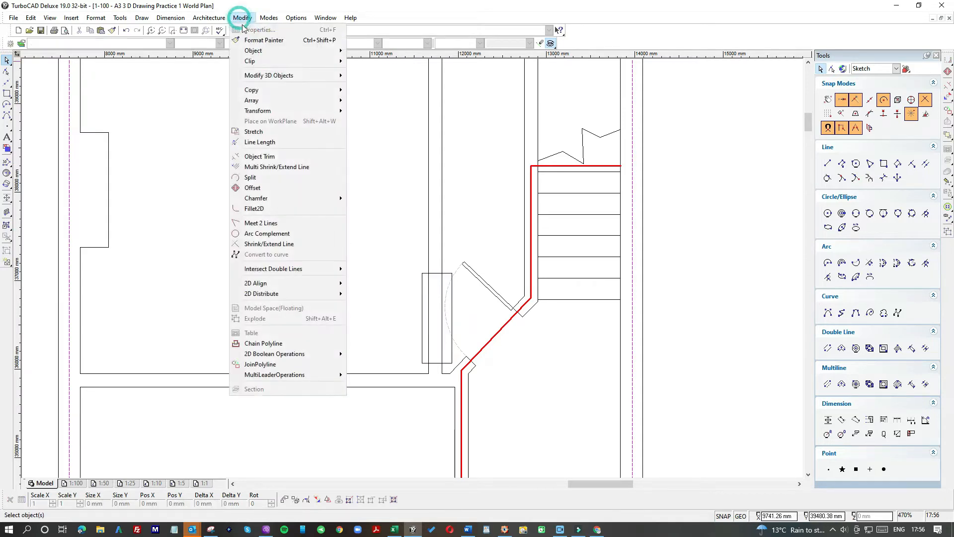
pyautogui.click(258, 156)
pyautogui.click(424, 286)
pyautogui.click(426, 282)
pyautogui.click(442, 281)
pyautogui.click(7, 60)
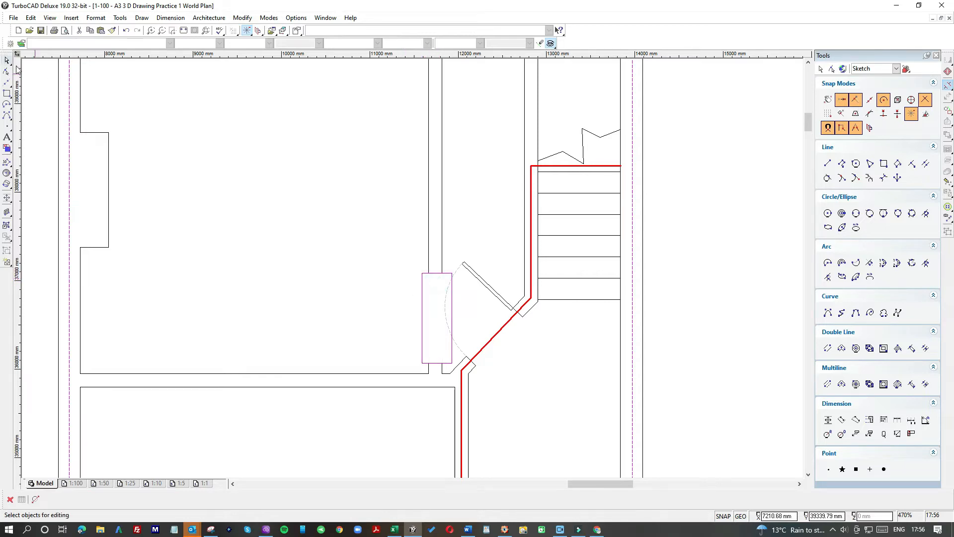
# - Move the cutting rectangle into the upper room, rotate it to 270 degrees and set its length to 762 mm
pyautogui.click(422, 291)
pyautogui.moveTo(462, 317); pyautogui.dragTo(319, 287)
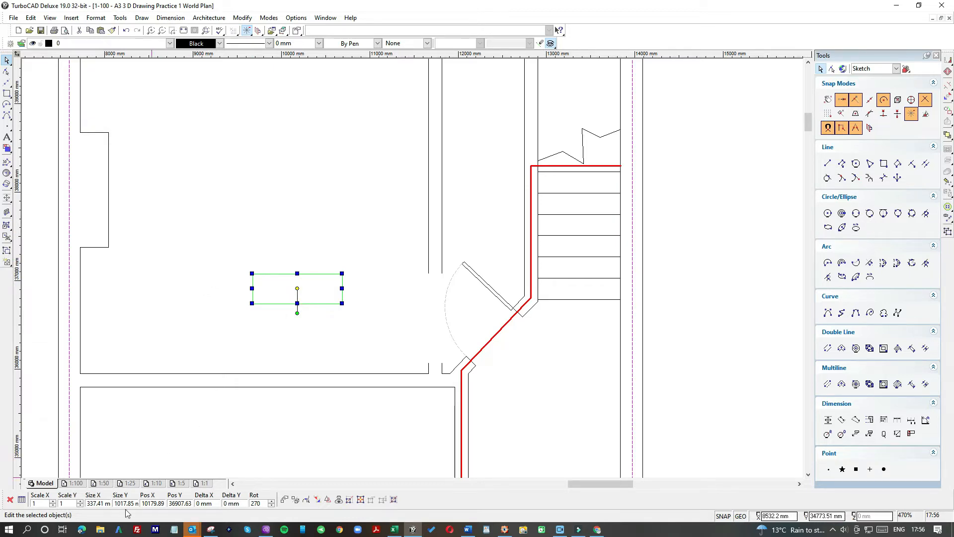
pyautogui.moveTo(114, 504); pyautogui.dragTo(148, 505)
pyautogui.write('762')
pyautogui.press('Tab')
pyautogui.press('Return')
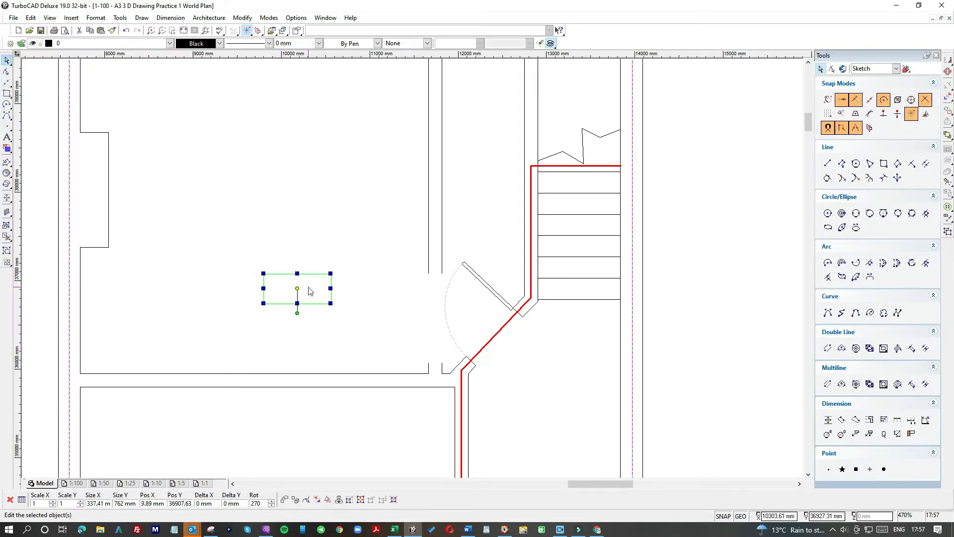
# - Place the rectangle across the horizontal wall between the two rooms, near its right end beside the angled wall
pyautogui.moveTo(313, 296); pyautogui.dragTo(400, 384)
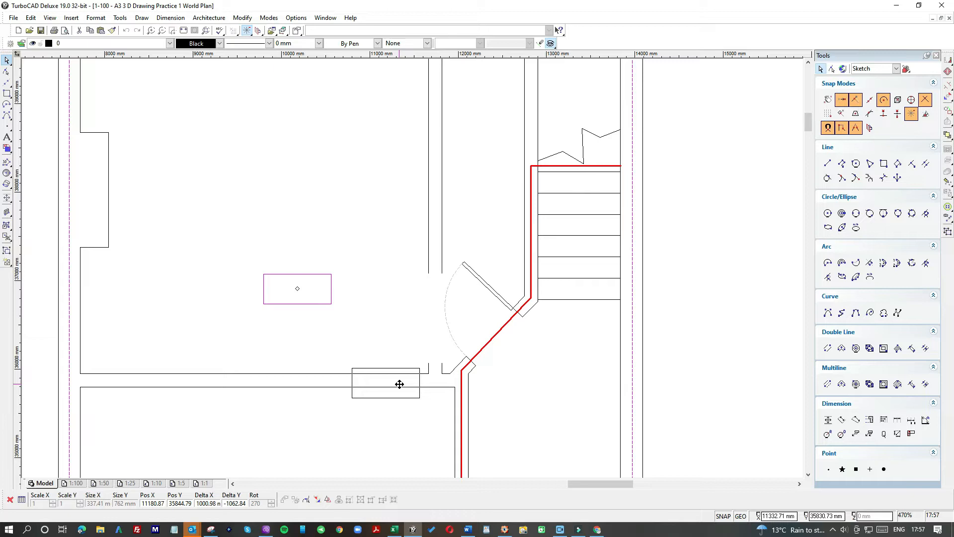
pyautogui.moveTo(399, 384); pyautogui.dragTo(401, 384)
pyautogui.moveTo(402, 385); pyautogui.dragTo(424, 381)
pyautogui.click(304, 194)
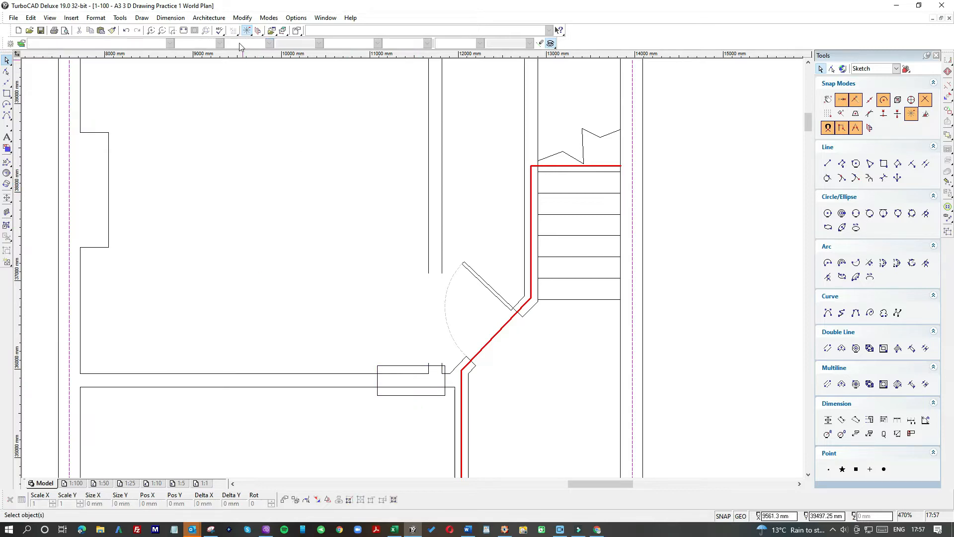
# - Use Object Trim with the rectangle as cutting edge to remove both horizontal wall lines inside it
pyautogui.click(243, 17)
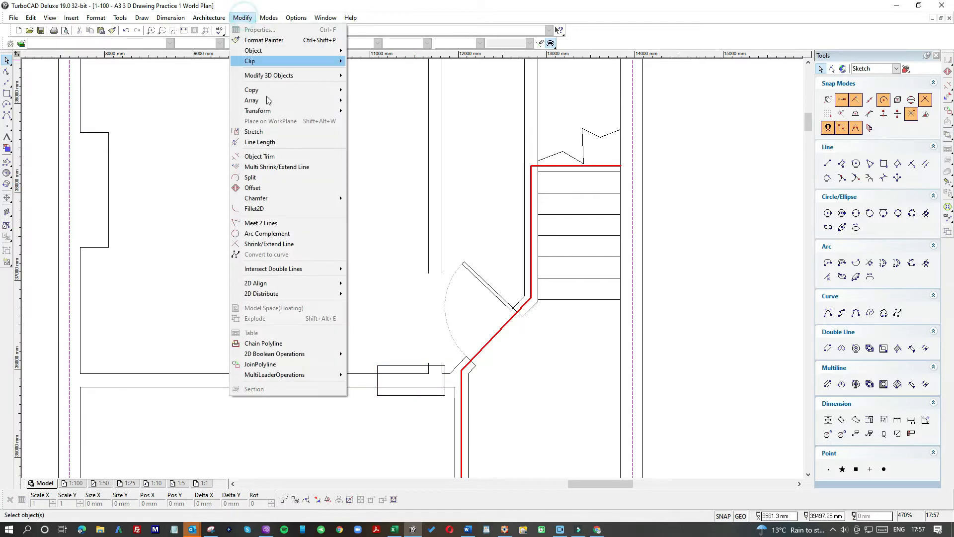
pyautogui.click(255, 157)
pyautogui.click(390, 383)
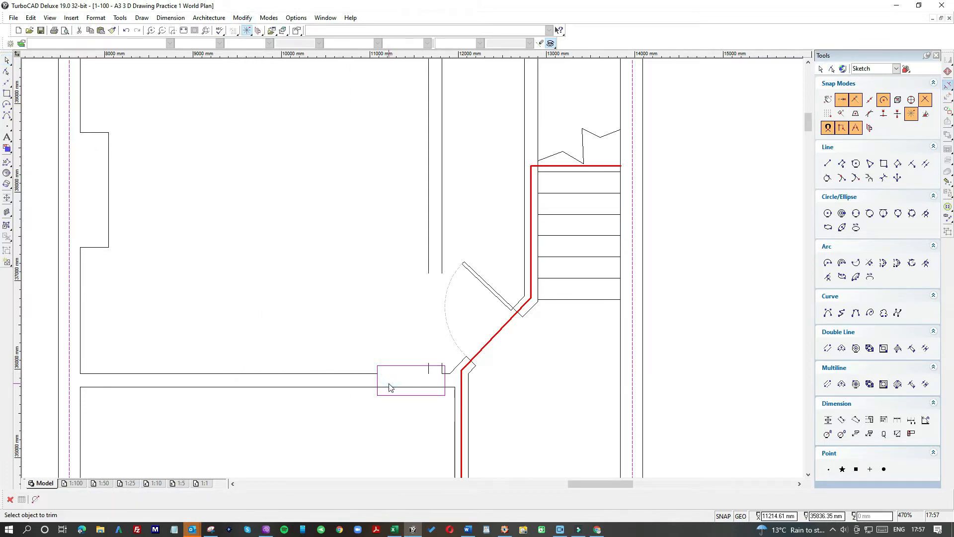
# - Delete the two short vertical wall stubs above the new opening and move the rectangle clear of it into the upper room
pyautogui.scroll(2, 443, 380)
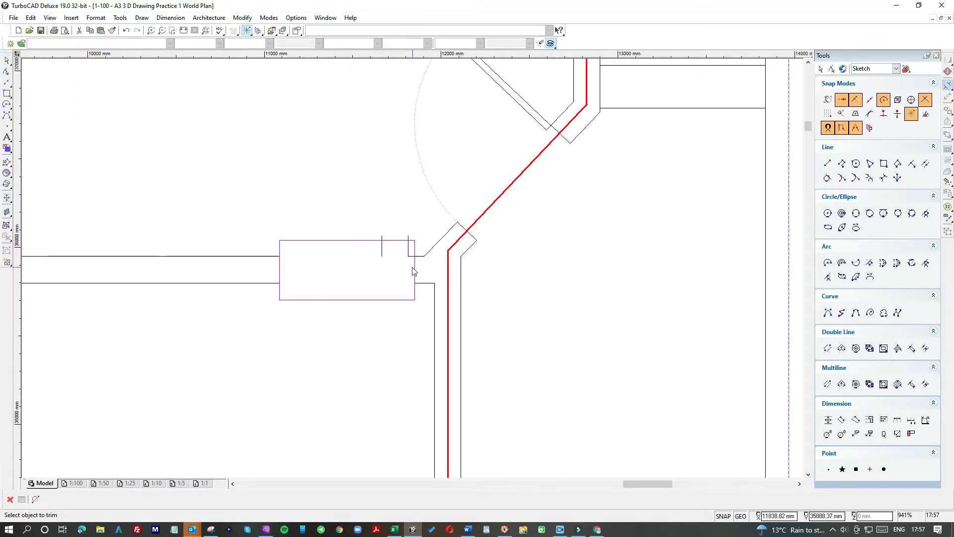
pyautogui.scroll(2, 413, 271)
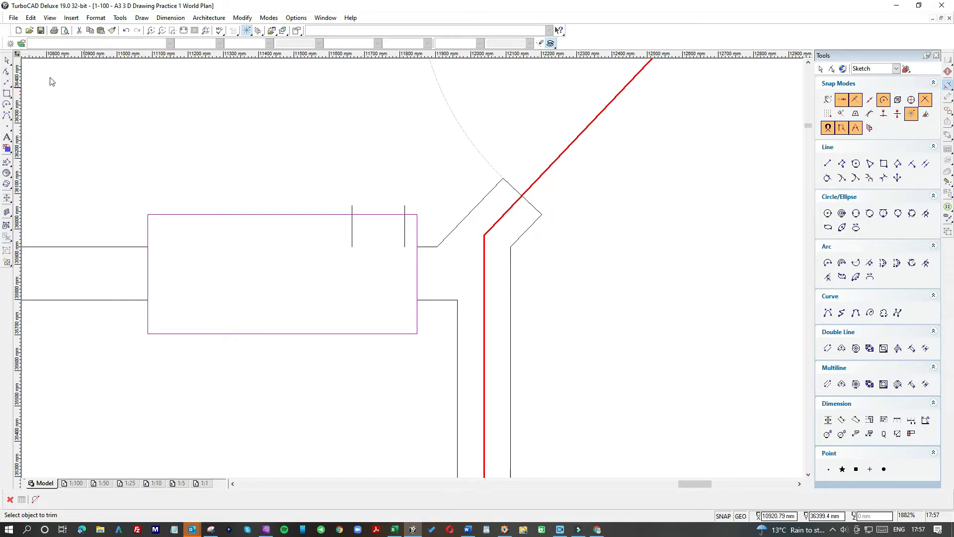
pyautogui.click(7, 60)
pyautogui.moveTo(413, 206); pyautogui.dragTo(325, 195)
pyautogui.press('Delete')
pyautogui.click(307, 214)
pyautogui.scroll(-1, 314, 274)
pyautogui.moveTo(419, 258); pyautogui.dragTo(257, 162)
pyautogui.click(6, 95)
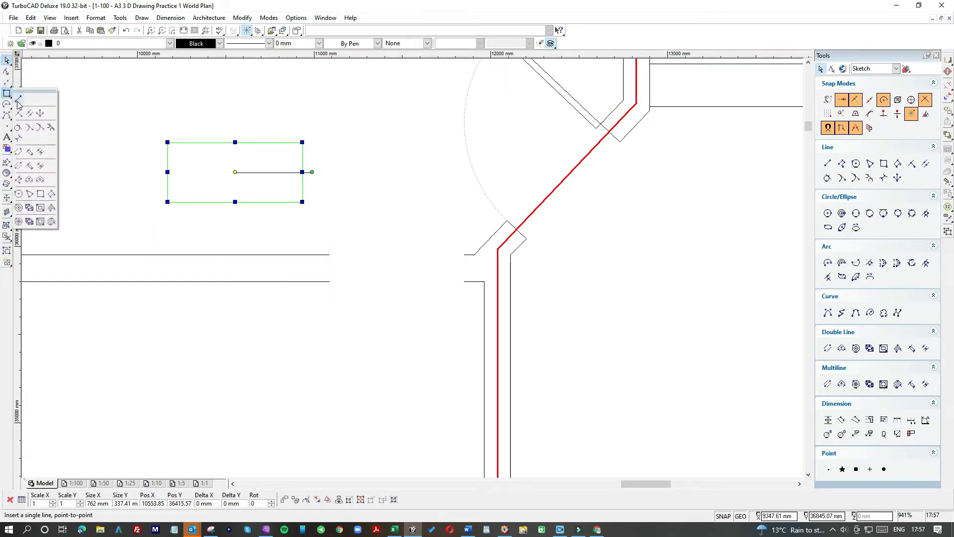
pyautogui.click(19, 106)
pyautogui.click(329, 254)
pyautogui.click(329, 281)
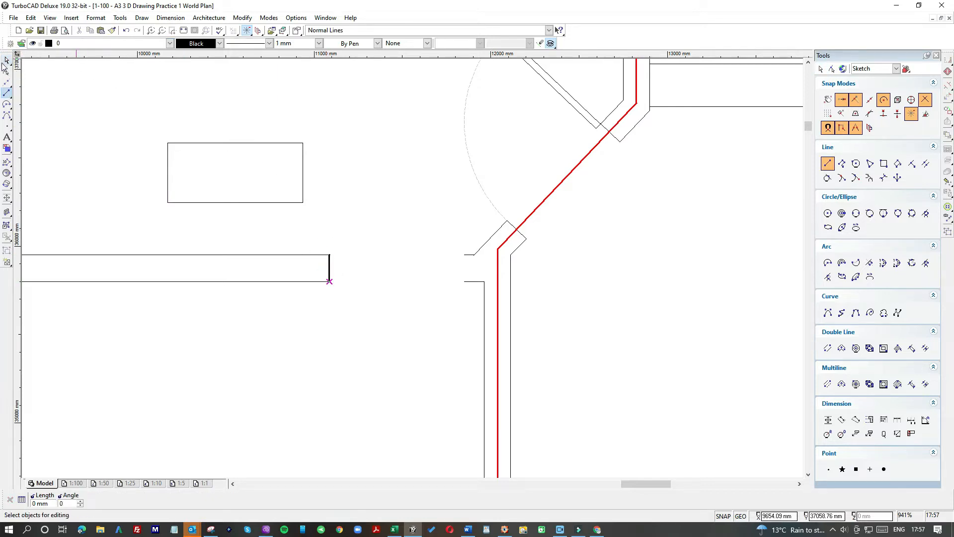
pyautogui.click(127, 31)
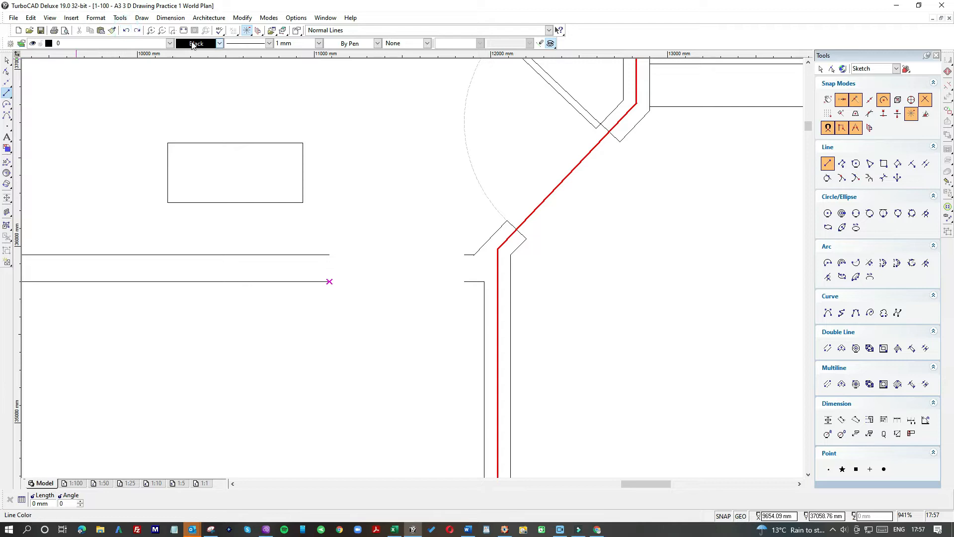
# - Set the line pen width to 0 mm and draw vertical lines closing the wall ends on both sides of the opening
pyautogui.click(319, 44)
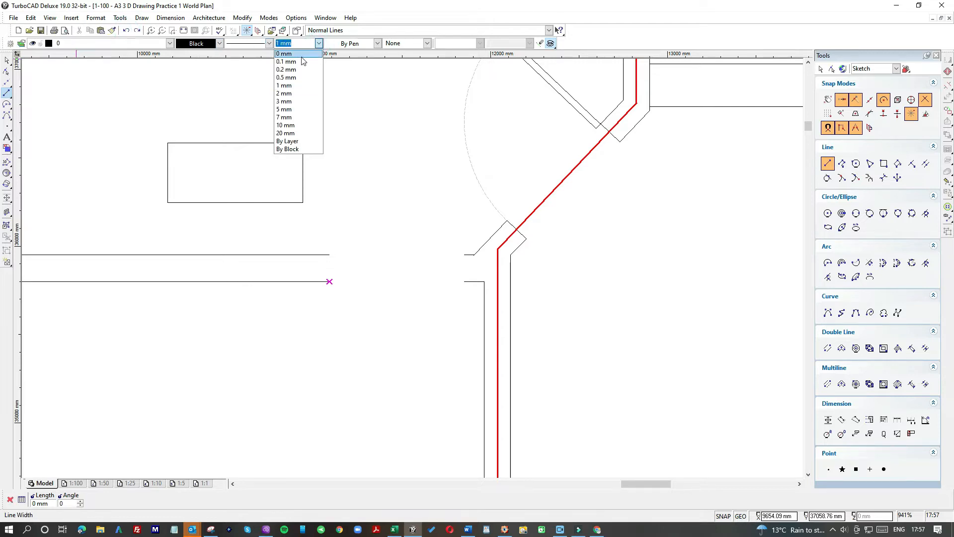
pyautogui.click(284, 54)
pyautogui.click(329, 255)
pyautogui.click(329, 281)
pyautogui.click(465, 255)
pyautogui.click(464, 282)
# - Move the rectangle farther up and left into the upper room, away from the new doorway
pyautogui.scroll(-2, 476, 267)
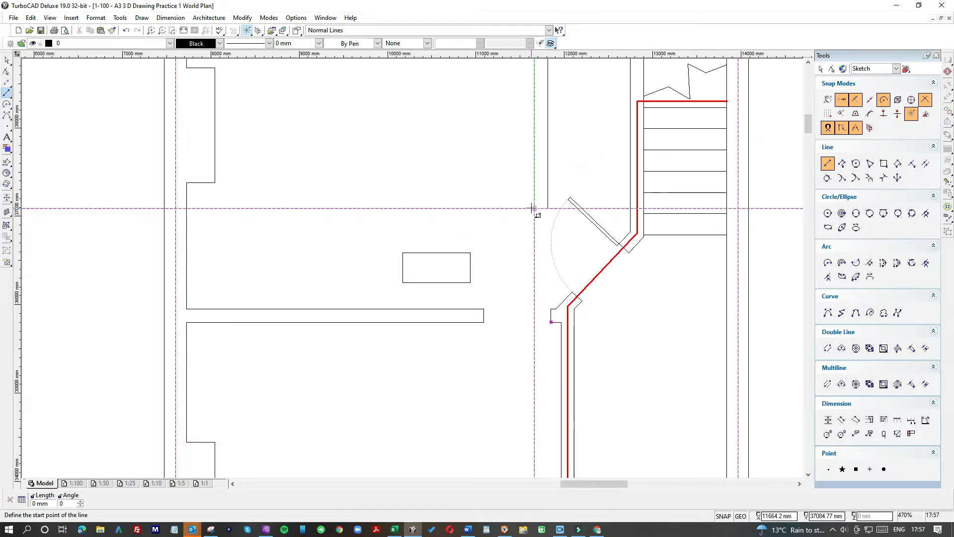
pyautogui.click(7, 93)
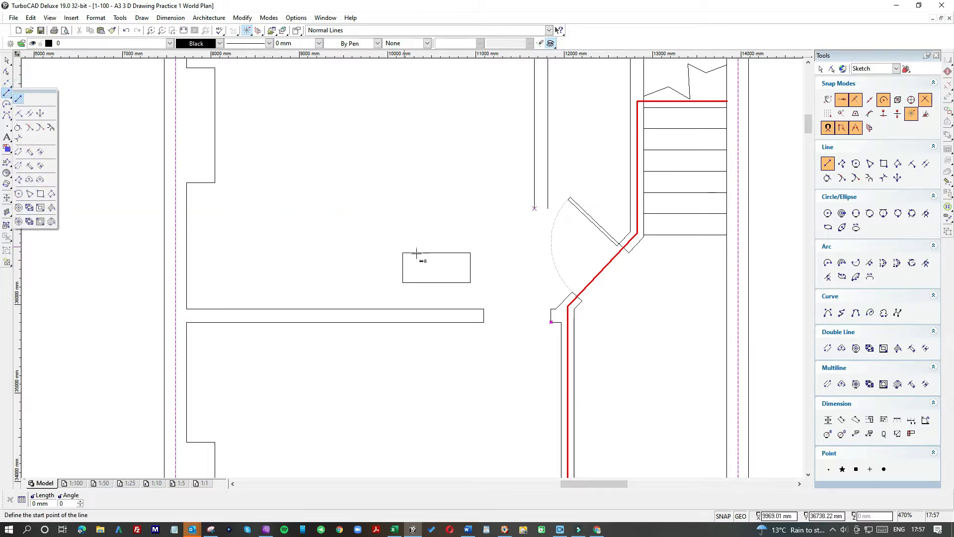
pyautogui.click(6, 93)
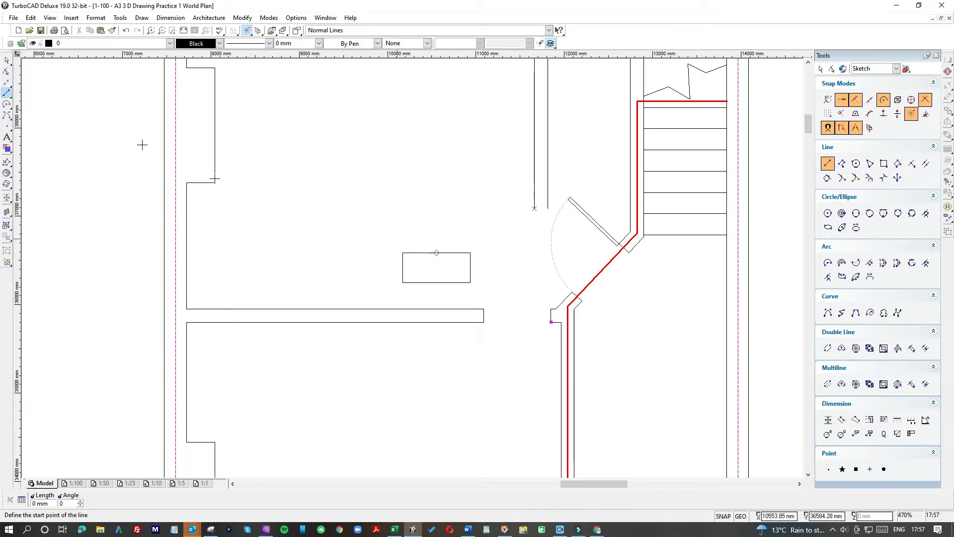
pyautogui.click(7, 60)
pyautogui.click(428, 253)
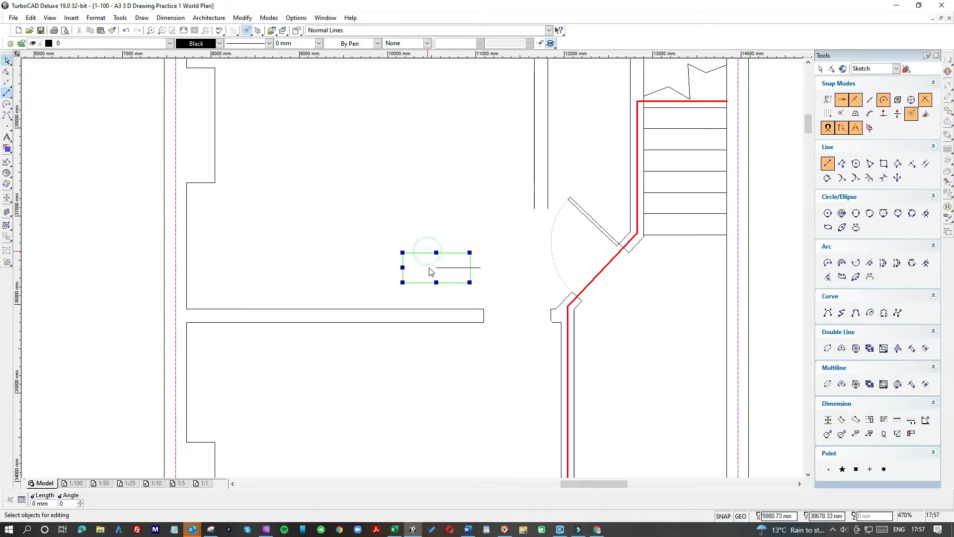
pyautogui.moveTo(430, 265); pyautogui.dragTo(314, 172)
# - Draw a 50 mm line left from the upper corner at the doorway's left end, and a long vertical line up from its end
pyautogui.click(7, 93)
pyautogui.scroll(4, 486, 315)
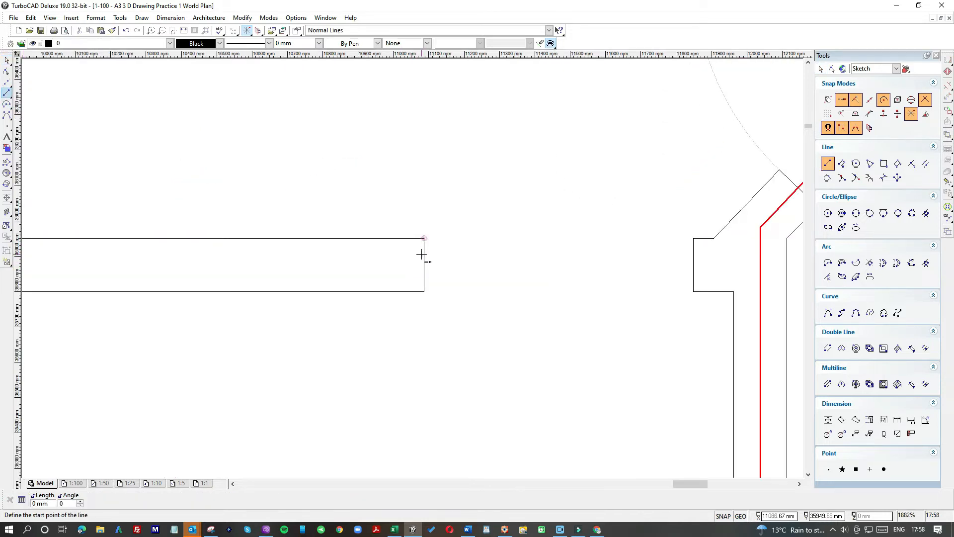
pyautogui.click(424, 254)
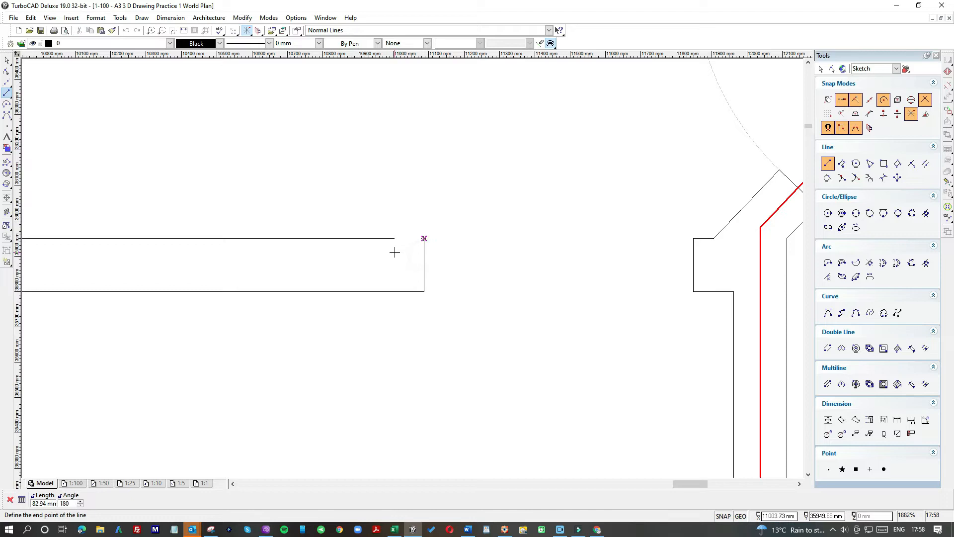
pyautogui.write('40')
pyautogui.press('Return')
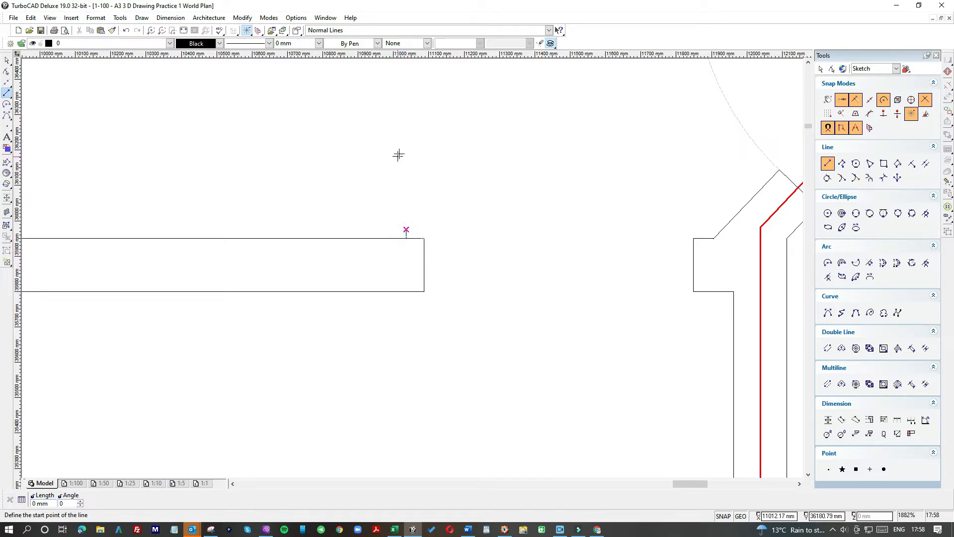
pyautogui.click(406, 238)
pyautogui.scroll(-2, 412, 196)
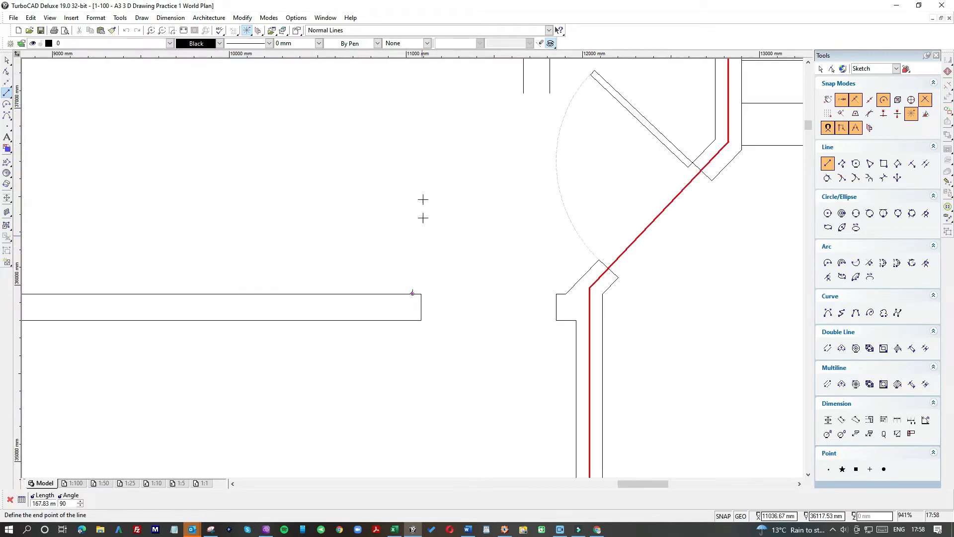
pyautogui.click(413, 94)
# - Draw a 150 mm guide line left from the vertical line's middle and a parallel vertical line up from its end
pyautogui.click(412, 194)
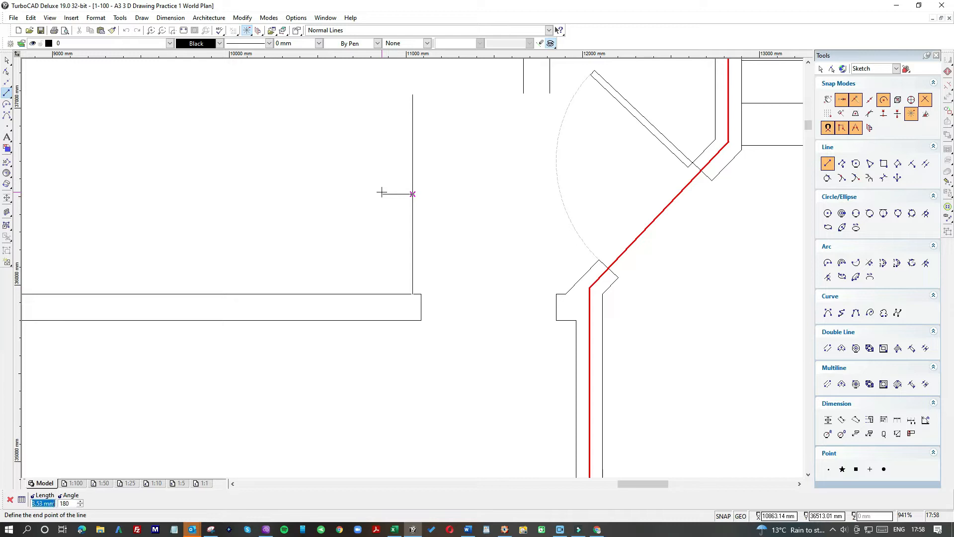
pyautogui.write('150')
pyautogui.press('Return')
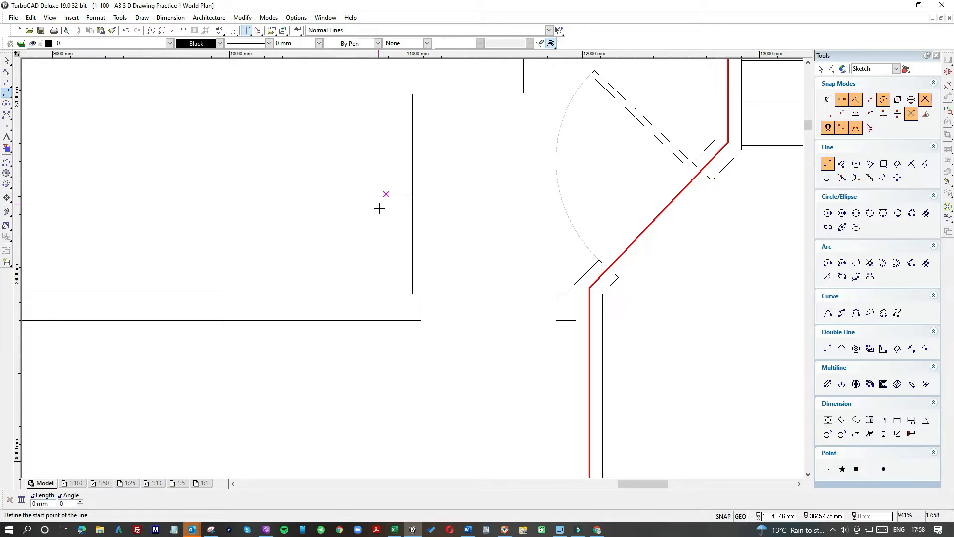
pyautogui.click(386, 194)
pyautogui.click(346, 73)
# - Join the left vertical line and the horizontal wall's upper line in a corner, and delete the 150 mm guide line
pyautogui.click(7, 60)
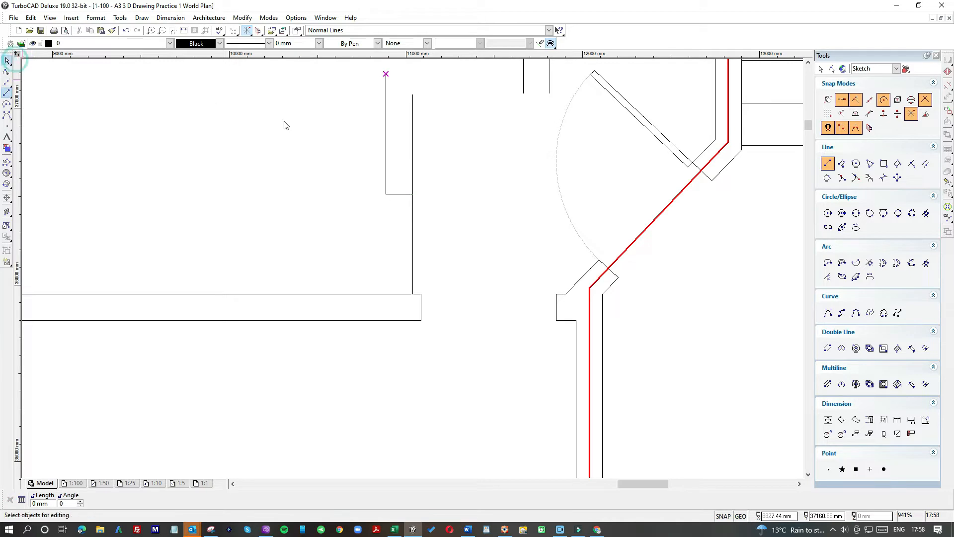
pyautogui.click(387, 123)
pyautogui.moveTo(386, 194); pyautogui.dragTo(386, 294)
pyautogui.click(411, 294)
pyautogui.moveTo(372, 169); pyautogui.dragTo(440, 216)
pyautogui.press('Delete')
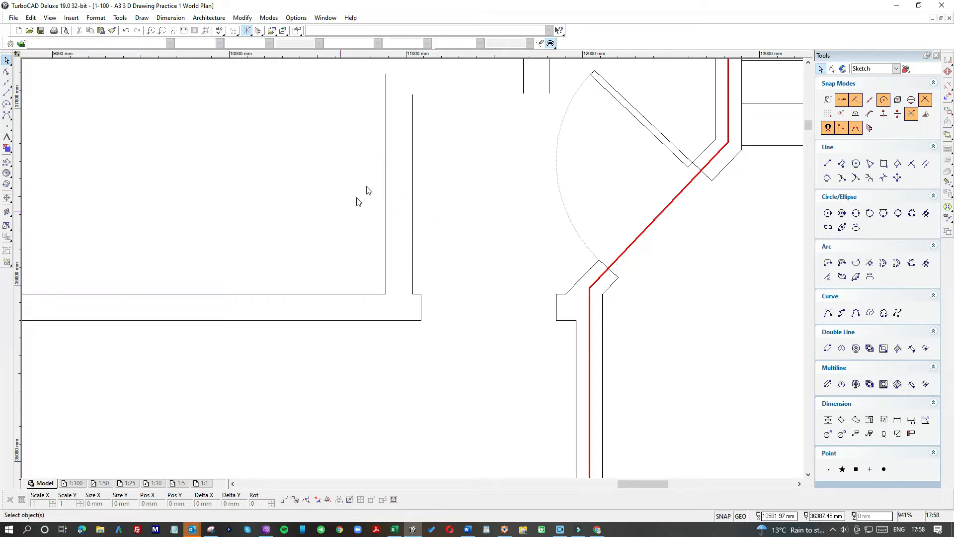
# - Rotate the rectangle upright and place it across the new vertical wall, just above the horizontal wall
pyautogui.scroll(-2, 408, 159)
pyautogui.click(275, 190)
pyautogui.click(300, 203)
pyautogui.click(267, 234)
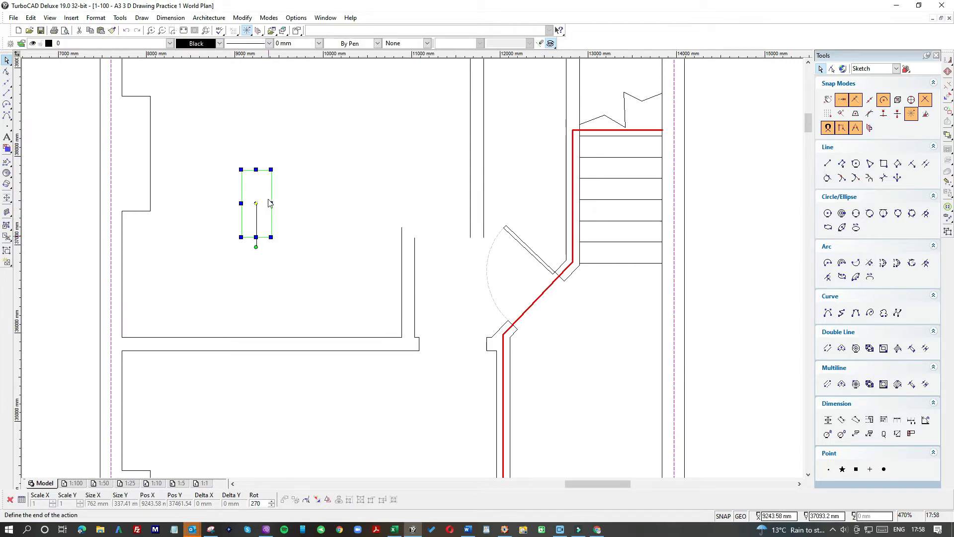
pyautogui.moveTo(260, 192); pyautogui.dragTo(417, 289)
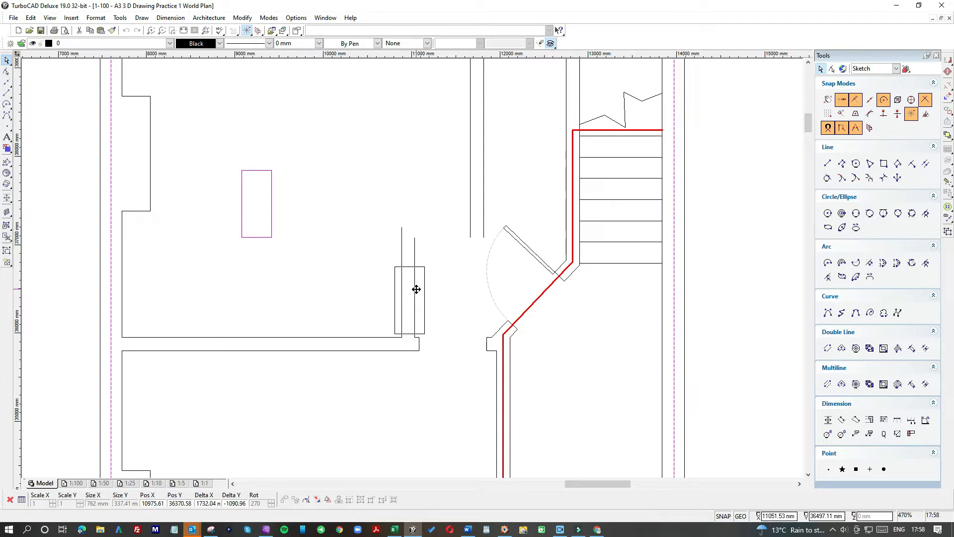
pyautogui.moveTo(416, 288); pyautogui.dragTo(417, 288)
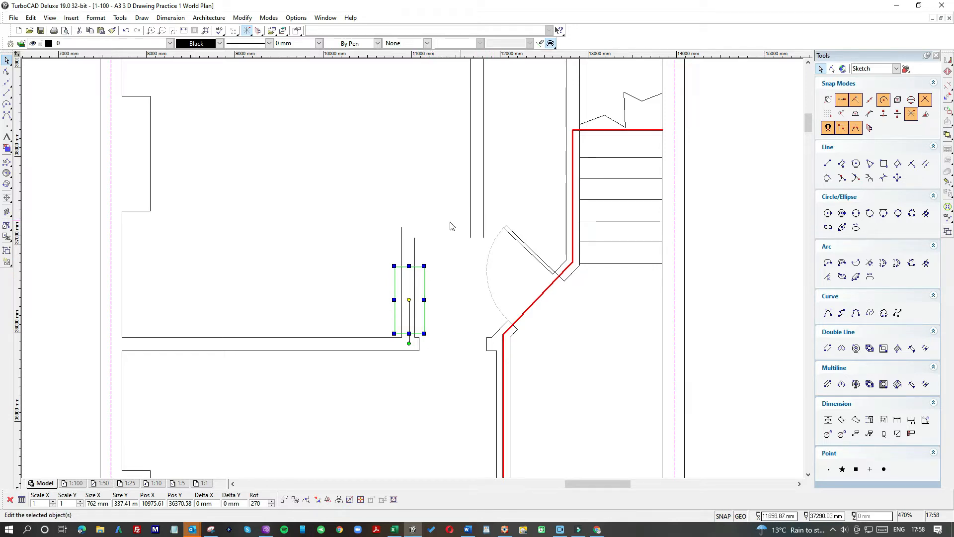
# - Move the rectangle left off the vertical wall and draw guide lines up from the doorway corner and left across the wall
pyautogui.scroll(2, 427, 298)
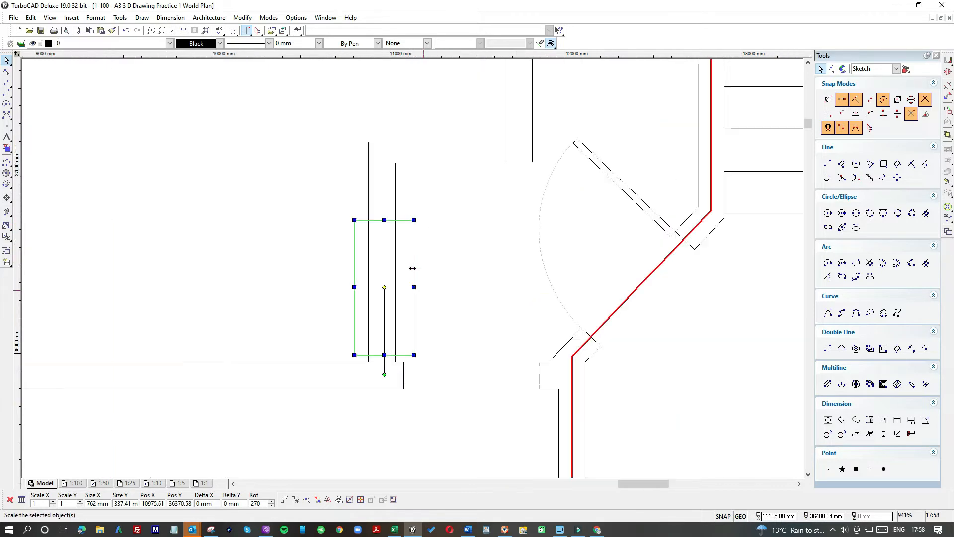
pyautogui.moveTo(404, 252); pyautogui.dragTo(308, 184)
pyautogui.click(7, 92)
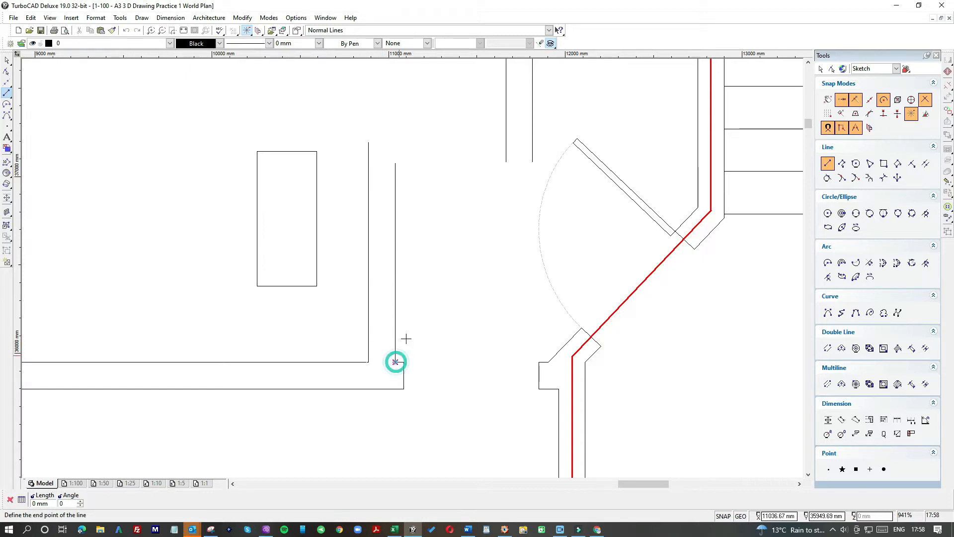
pyautogui.click(404, 362)
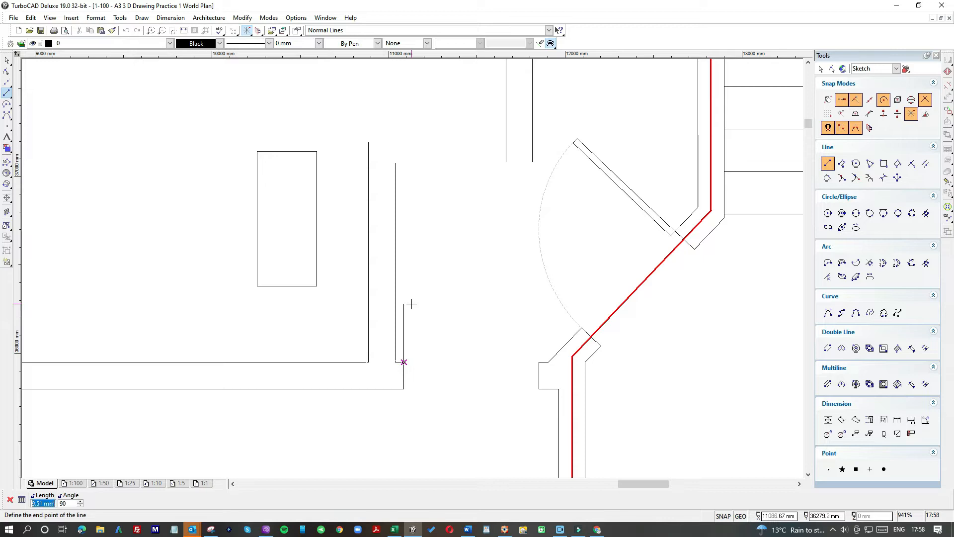
pyautogui.press('Escape')
pyautogui.click(404, 353)
pyautogui.click(352, 353)
# - Place the upright rectangle across the vertical wall with its lower edge on the horizontal guide line
pyautogui.click(6, 60)
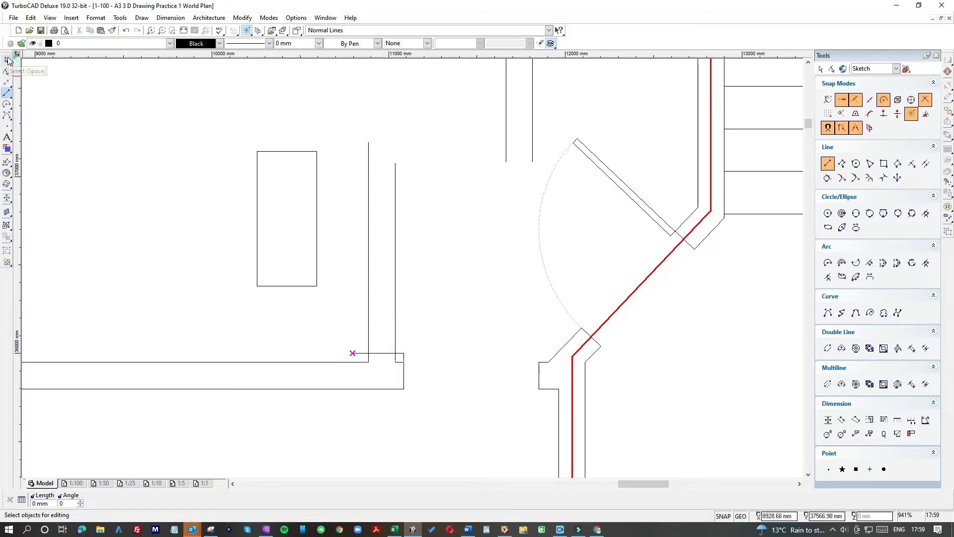
pyautogui.click(290, 152)
pyautogui.moveTo(300, 195); pyautogui.dragTo(393, 262)
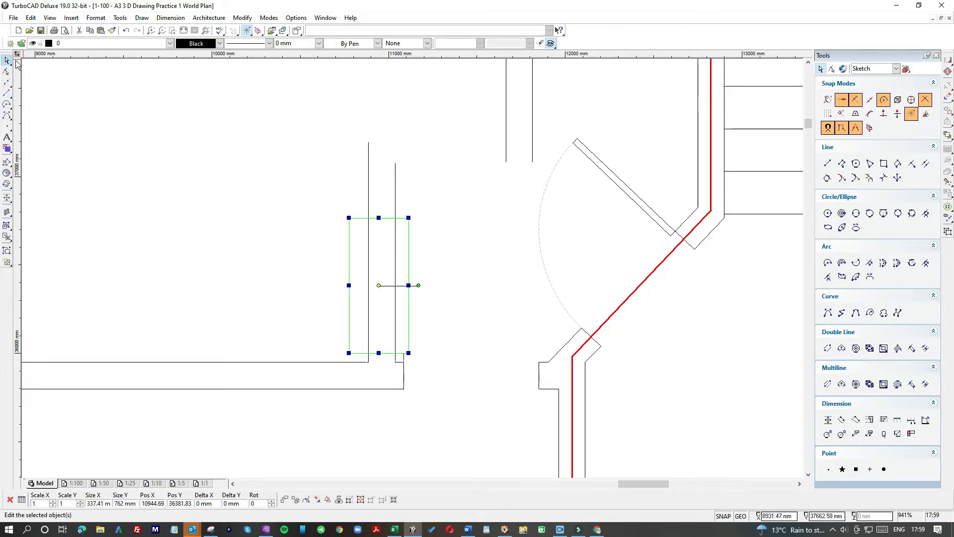
# - Delete the guide lines at the rectangle's lower edge beside the doorway corner
pyautogui.moveTo(305, 325)
pyautogui.mouseDown()
pyautogui.moveTo(394, 361)
pyautogui.moveTo(423, 359)
pyautogui.mouseUp()
pyautogui.click(423, 359)
pyautogui.click(406, 356)
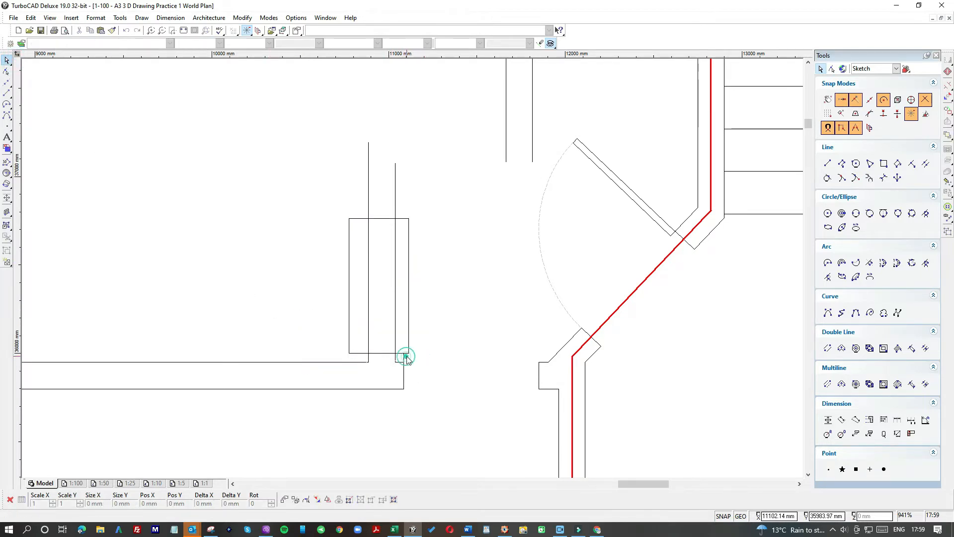
pyautogui.click(405, 362)
pyautogui.click(405, 360)
pyautogui.click(405, 358)
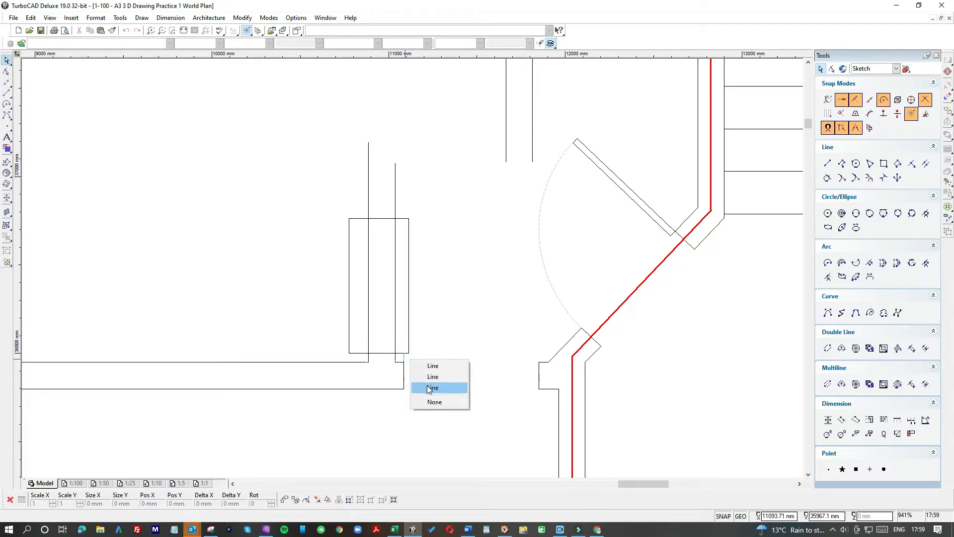
pyautogui.click(430, 388)
pyautogui.click(430, 389)
# - Cut the two vertical wall lines within the upright rectangle using Object Trim and move the rectangle left, clear of the wall
pyautogui.click(243, 17)
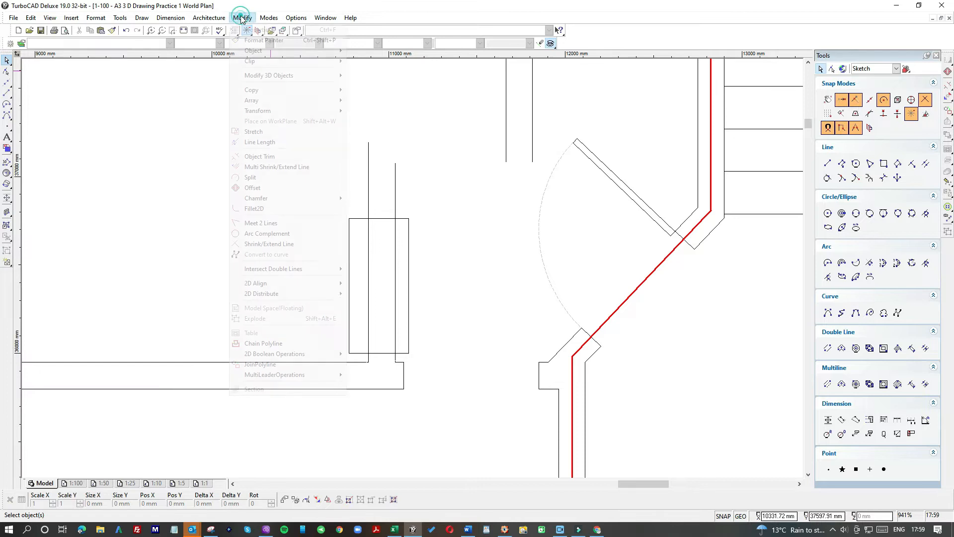
pyautogui.click(252, 156)
pyautogui.click(407, 228)
pyautogui.click(395, 231)
pyautogui.click(368, 235)
pyautogui.click(8, 61)
pyautogui.click(358, 229)
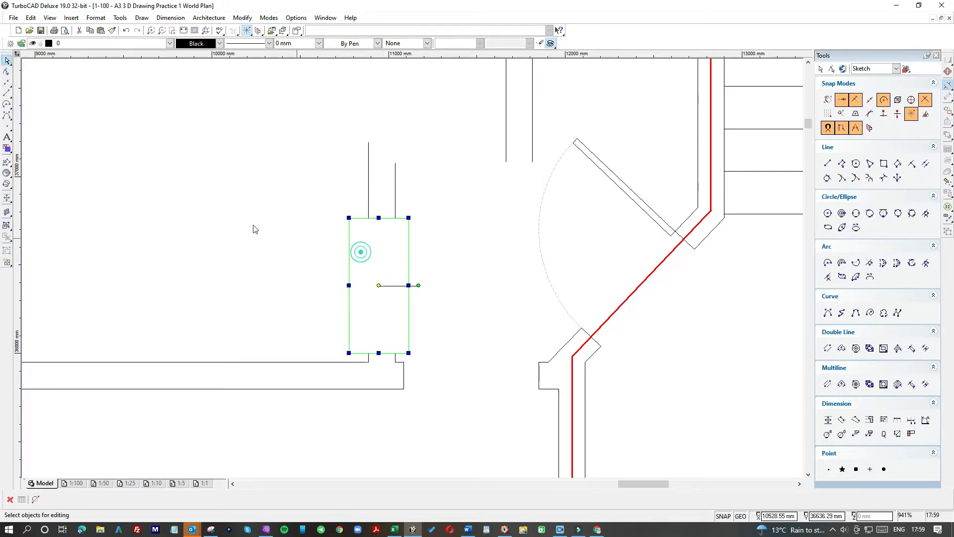
pyautogui.moveTo(360, 252); pyautogui.dragTo(166, 193)
# - Draw short horizontal lines closing the wall ends above and below the new door opening
pyautogui.click(7, 94)
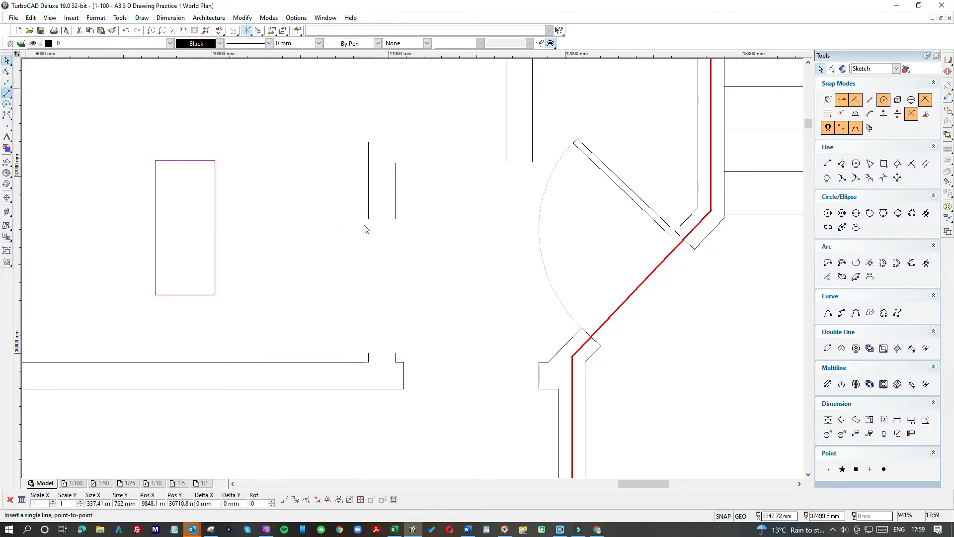
pyautogui.click(369, 218)
pyautogui.click(396, 218)
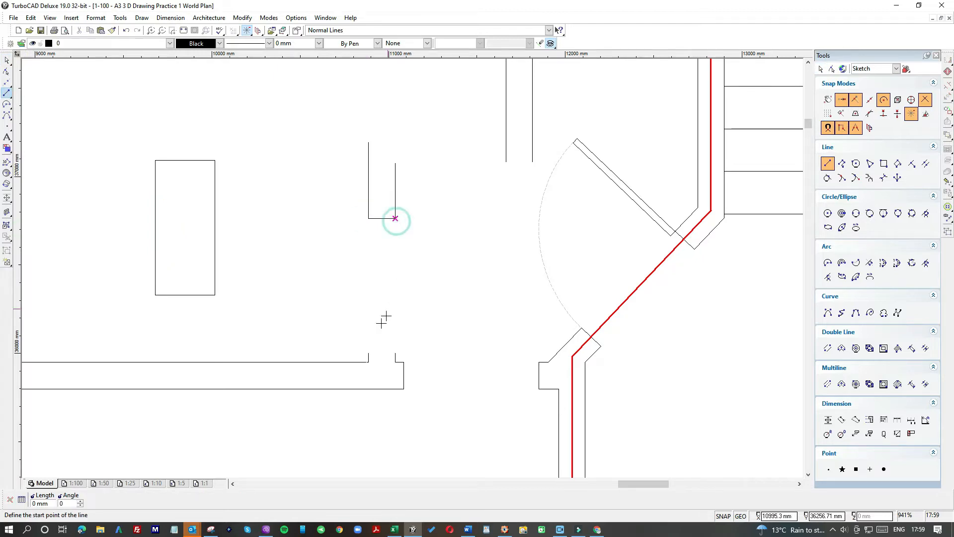
pyautogui.click(368, 353)
pyautogui.click(396, 353)
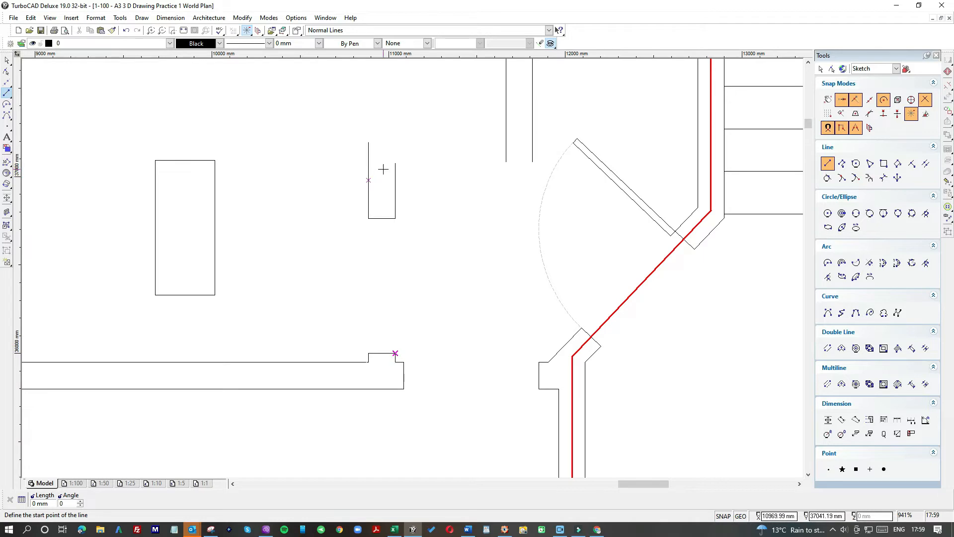
# - Draw a horizontal line across the two vertical wall lines, ending on the short wall's left line near its upper end
pyautogui.click(6, 93)
pyautogui.click(17, 98)
pyautogui.click(546, 146)
pyautogui.click(368, 142)
pyautogui.press('Escape')
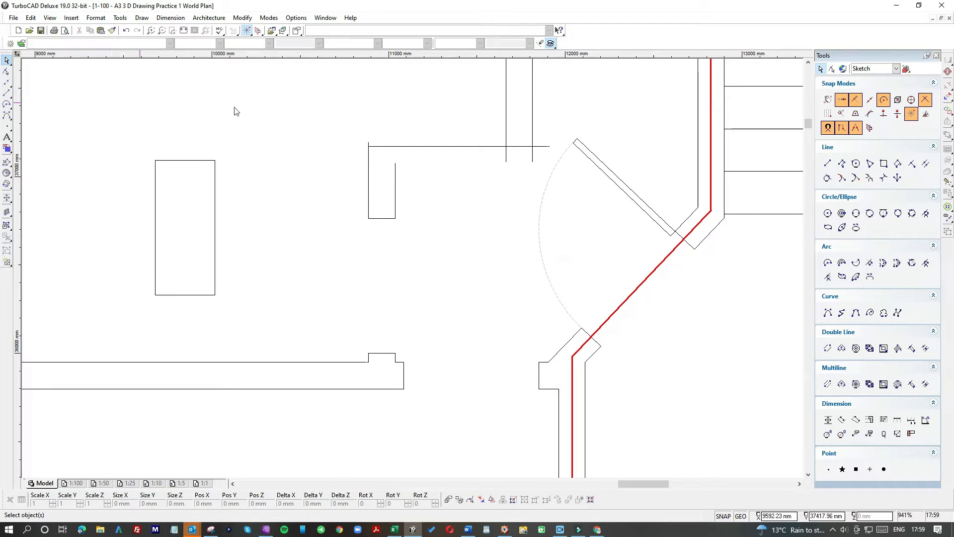
# - Draw a 150 mm line straight down from the left end of the new horizontal line
pyautogui.click(6, 93)
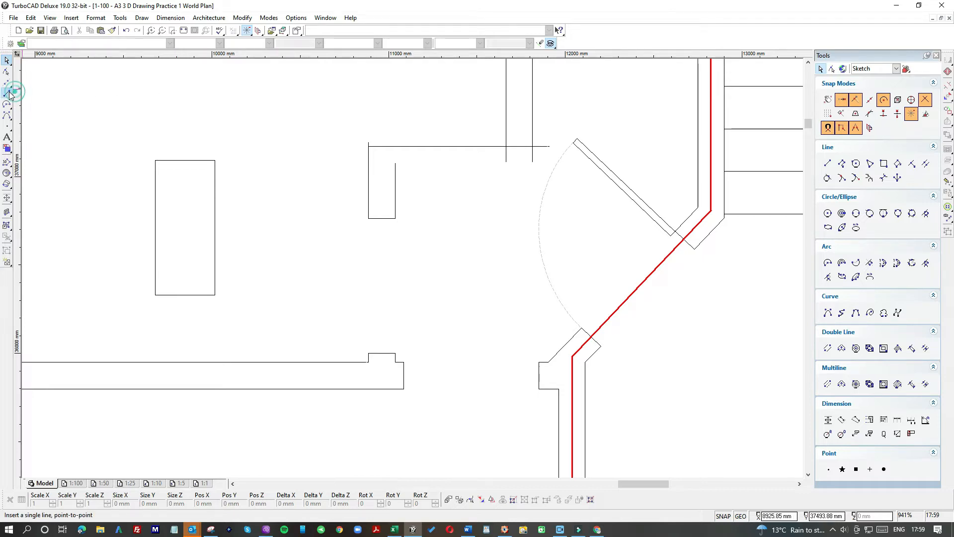
pyautogui.click(447, 146)
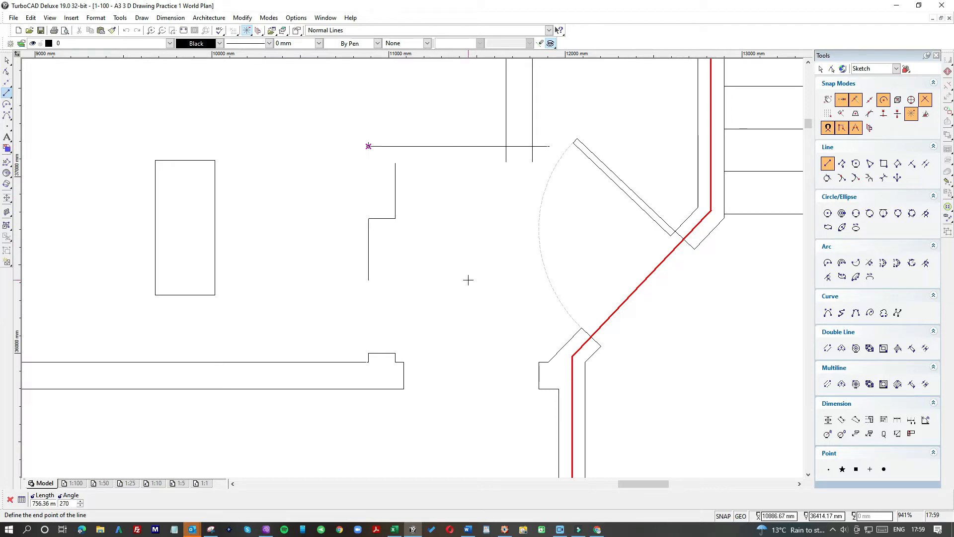
pyautogui.write('150')
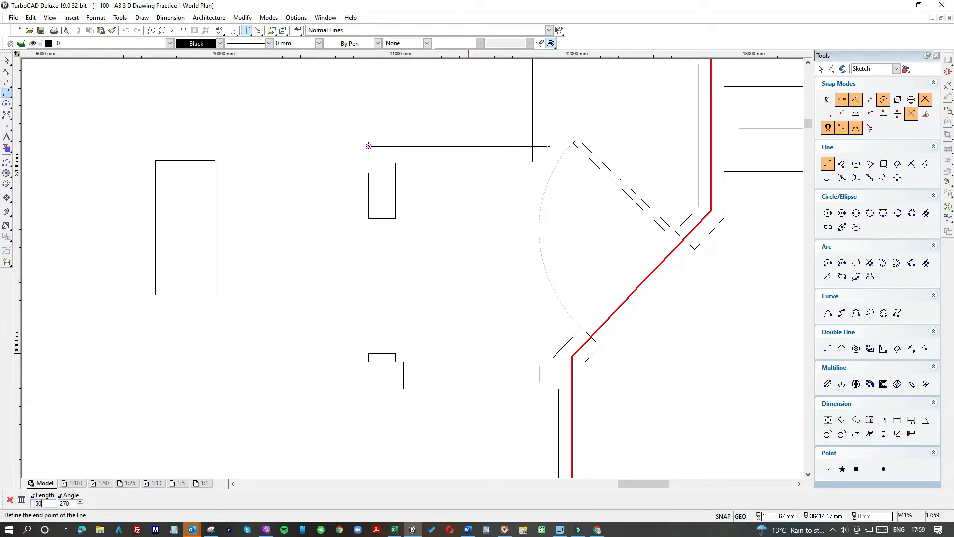
pyautogui.press('Return')
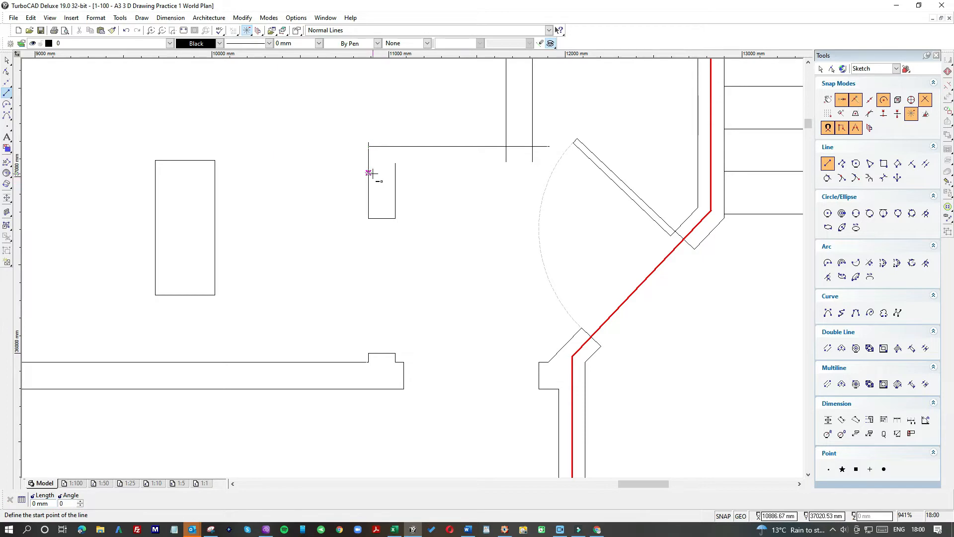
pyautogui.press('Escape')
# - Draw a second horizontal line from the lower end of the 150 mm line to just past the right vertical wall line
pyautogui.click(388, 172)
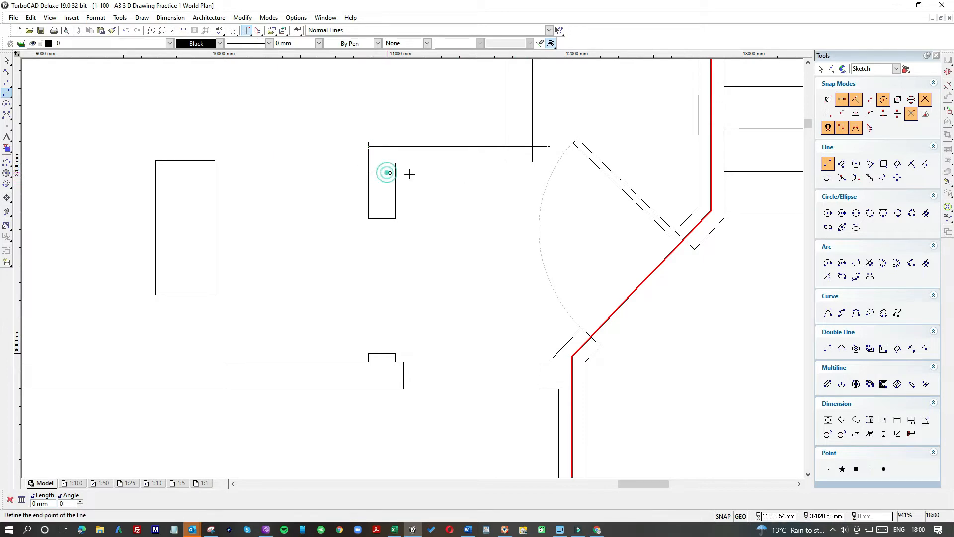
pyautogui.click(535, 172)
pyautogui.click(6, 60)
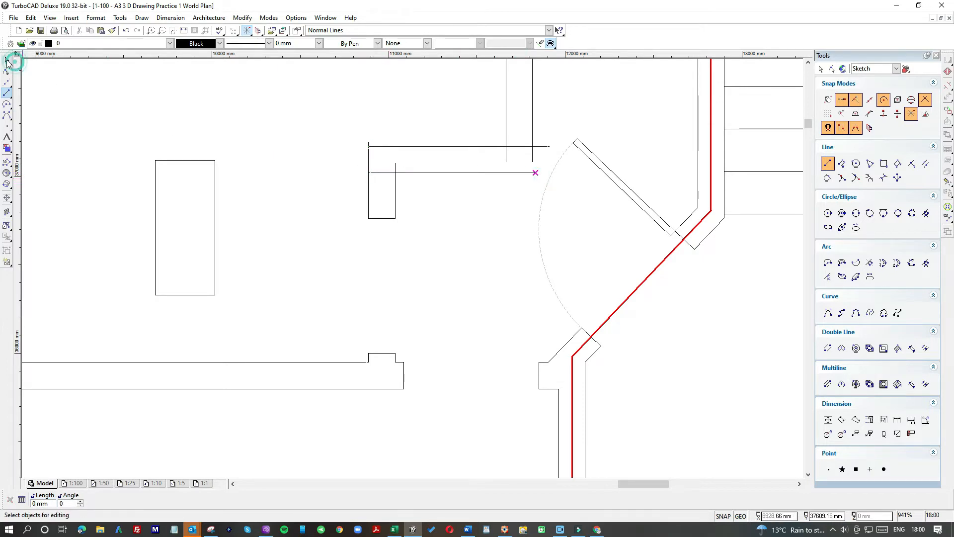
# - Adjust the ends of the two long vertical wall lines and the upper horizontal line so the wall corners meet
pyautogui.click(532, 124)
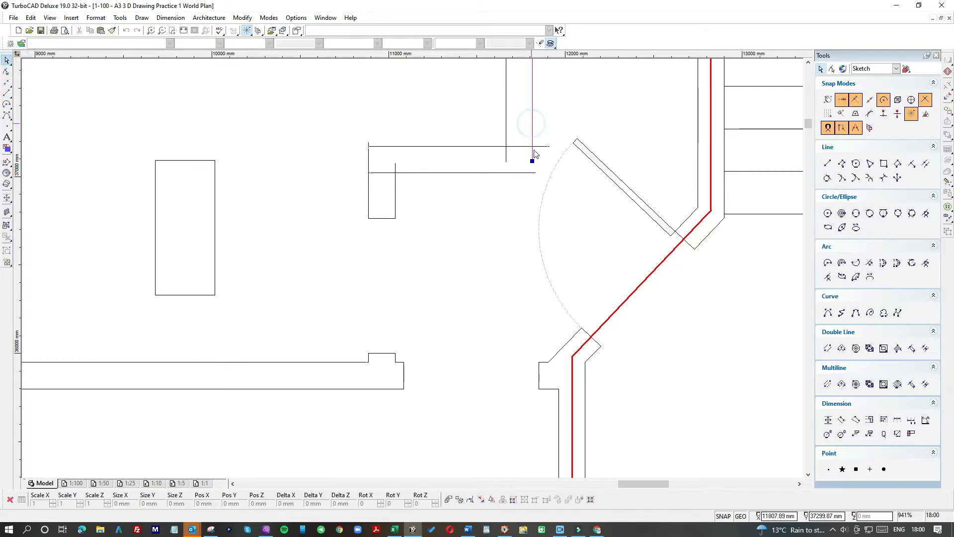
pyautogui.click(532, 161)
pyautogui.click(471, 174)
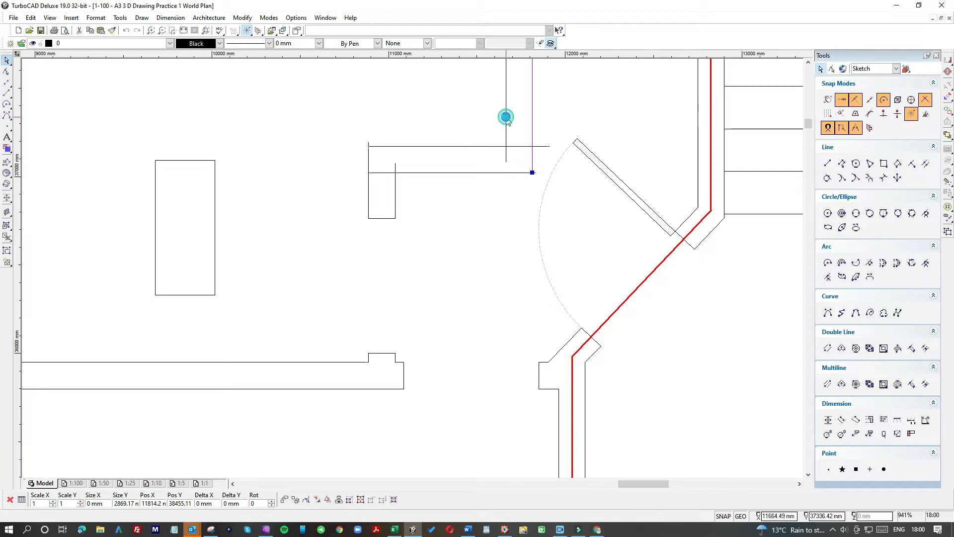
pyautogui.click(505, 158)
pyautogui.click(505, 158)
pyautogui.click(548, 147)
pyautogui.click(550, 147)
pyautogui.click(474, 117)
# - Shorten the short wall's vertical lines to the upper and lower horizontals, and start the lower horizontal at the inner corner
pyautogui.click(370, 157)
pyautogui.click(367, 158)
pyautogui.click(390, 164)
pyautogui.click(368, 144)
pyautogui.click(368, 147)
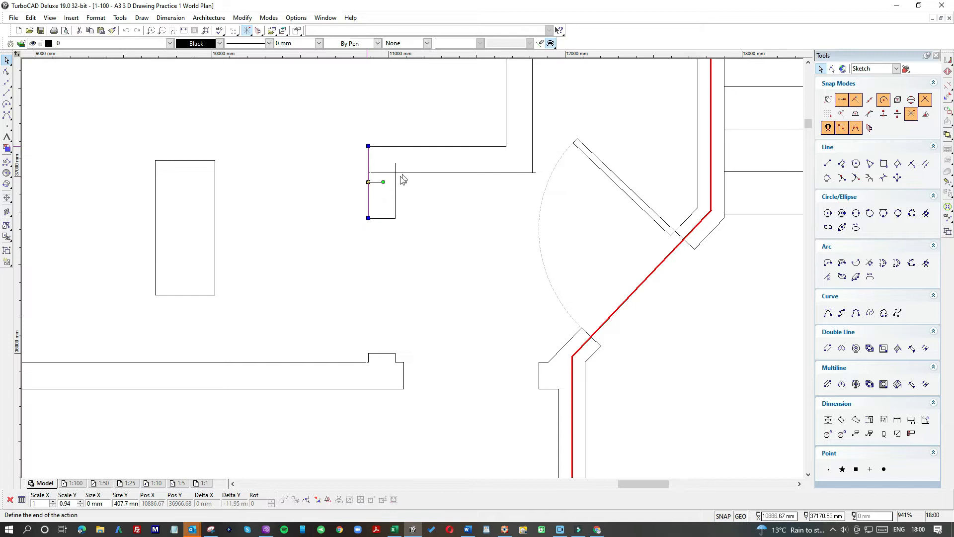
pyautogui.click(412, 173)
pyautogui.moveTo(386, 172); pyautogui.dragTo(395, 173)
pyautogui.click(394, 183)
pyautogui.click(395, 162)
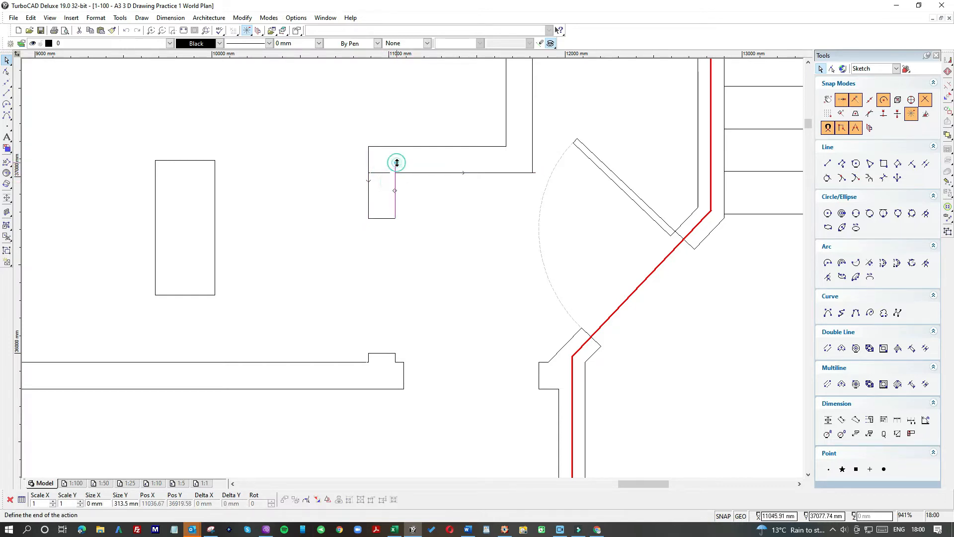
# - Delete the leftover horizontal stub inside the short wall and the 150 mm construction line at the corner
pyautogui.click(386, 174)
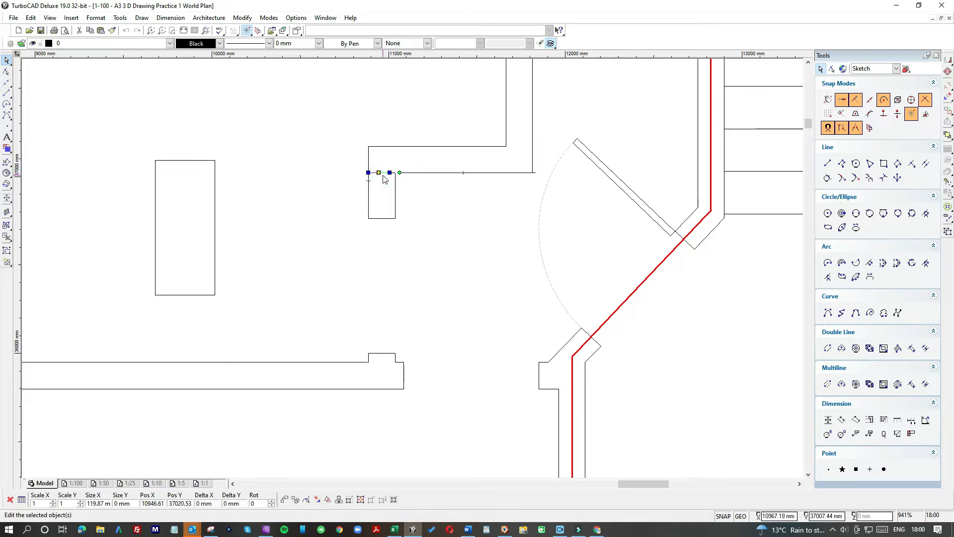
pyautogui.press('Escape')
pyautogui.moveTo(366, 136); pyautogui.dragTo(394, 202)
pyautogui.scroll(1, 413, 273)
pyautogui.scroll(1, 415, 272)
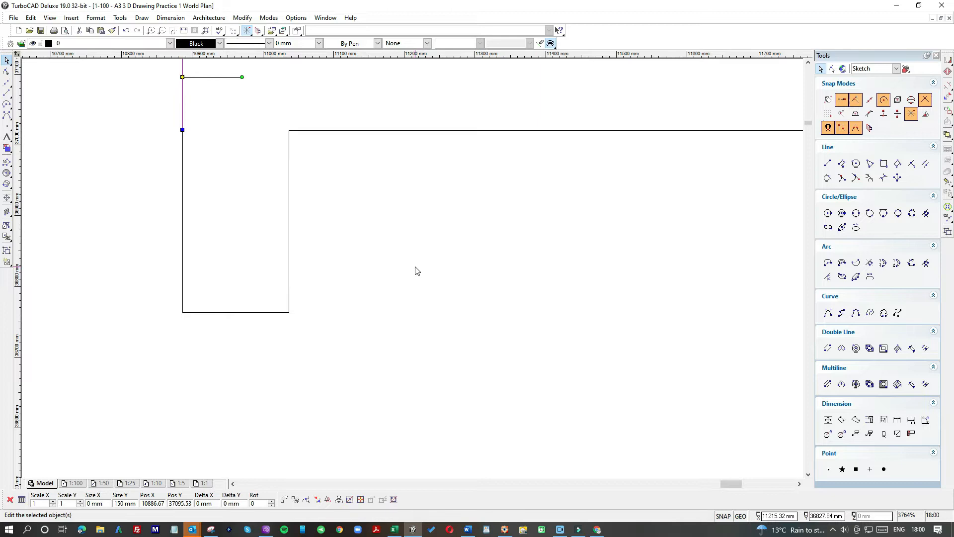
# - Shorten the right end of the lower horizontal line to the corner with the vertical wall line
pyautogui.scroll(-2, 416, 272)
pyautogui.scroll(2, 415, 272)
pyautogui.click(421, 270)
pyautogui.moveTo(456, 268); pyautogui.dragTo(446, 269)
pyautogui.press('Escape')
# - Rotate the rectangle to lie horizontally and move it onto the wall at the room's upper left corner
pyautogui.scroll(-3, 413, 270)
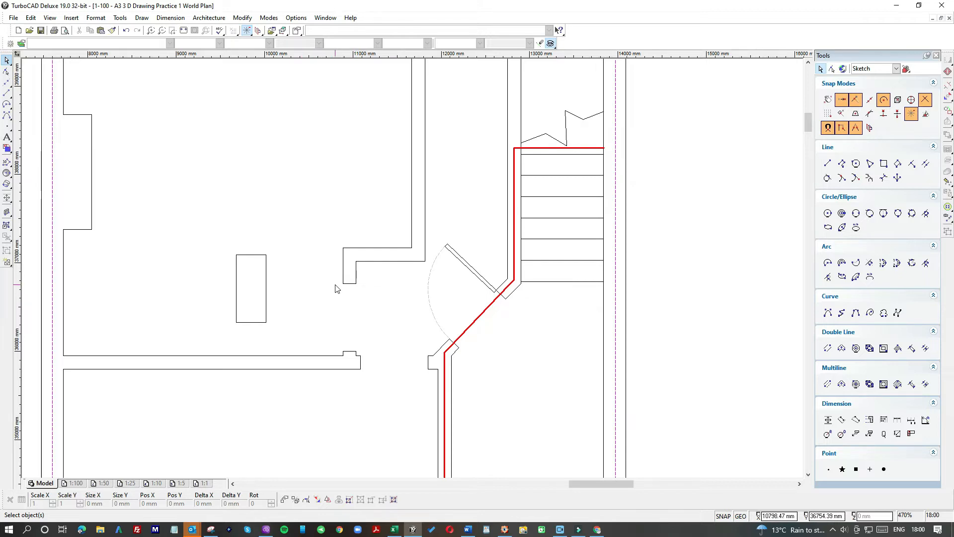
pyautogui.scroll(-2, 317, 292)
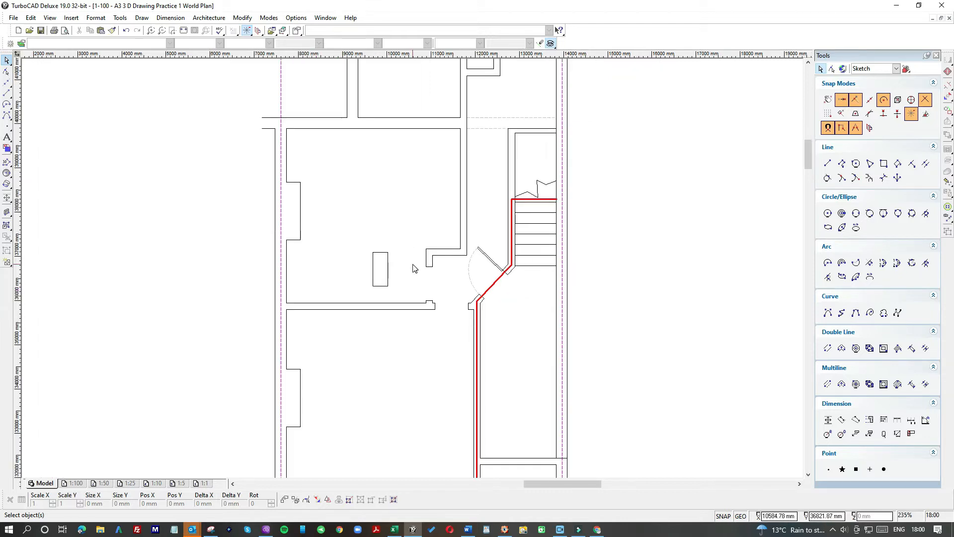
pyautogui.click(379, 254)
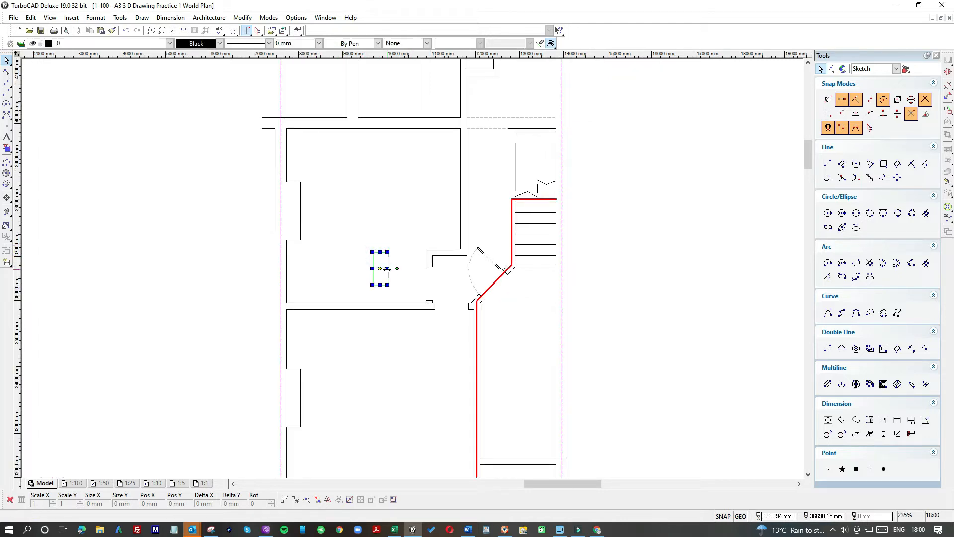
pyautogui.click(397, 269)
pyautogui.click(387, 272)
pyautogui.moveTo(388, 274); pyautogui.dragTo(312, 122)
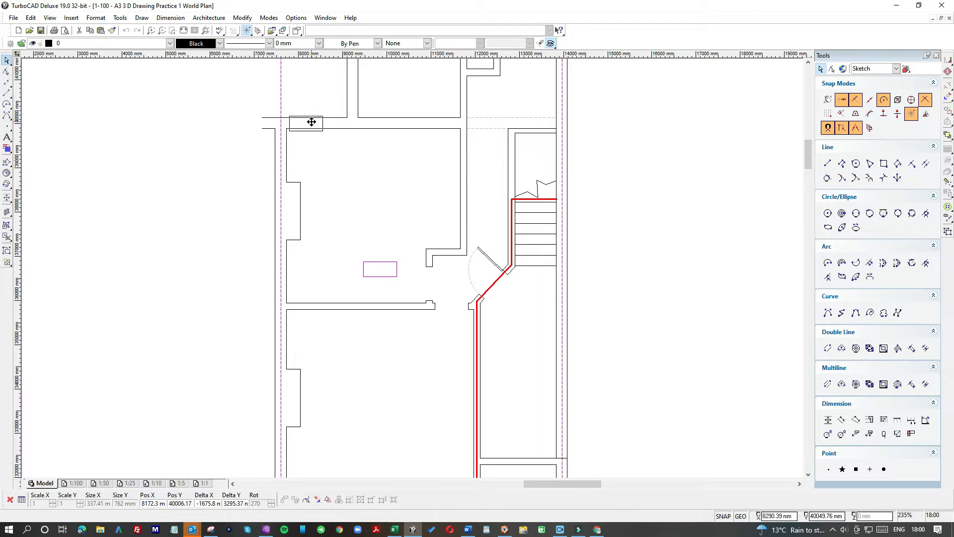
# - Lengthen the rectangle to about 1281 mm and centre it over the wall between the left outer wall and the upper vertical wall
pyautogui.moveTo(311, 121); pyautogui.dragTo(342, 123)
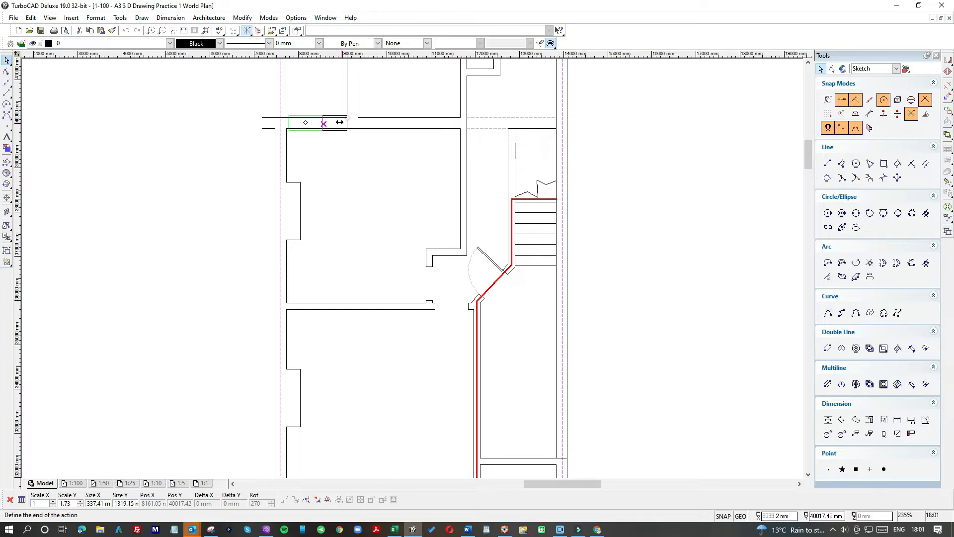
pyautogui.moveTo(337, 121); pyautogui.dragTo(337, 123)
pyautogui.scroll(2, 340, 127)
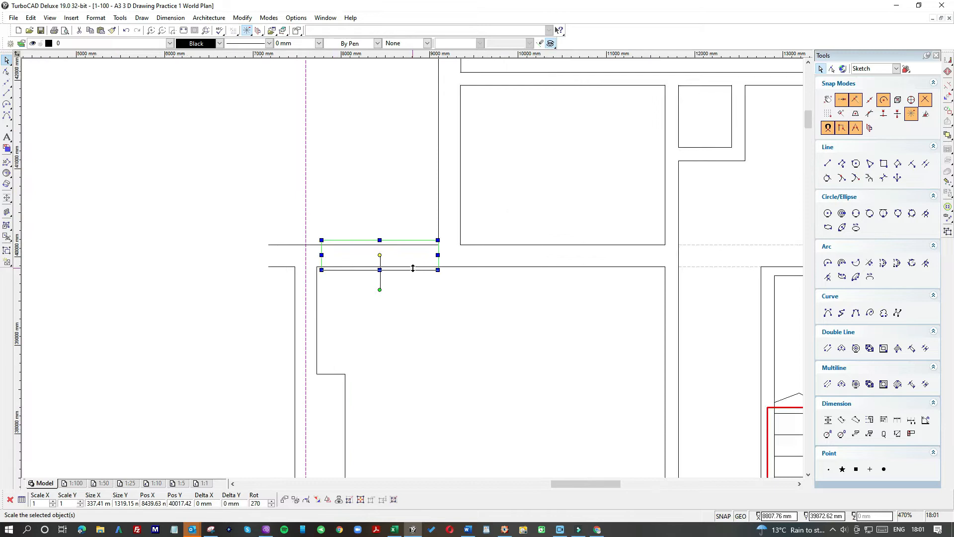
pyautogui.moveTo(463, 247); pyautogui.dragTo(457, 243)
pyautogui.moveTo(378, 257); pyautogui.dragTo(375, 254)
pyautogui.click(423, 380)
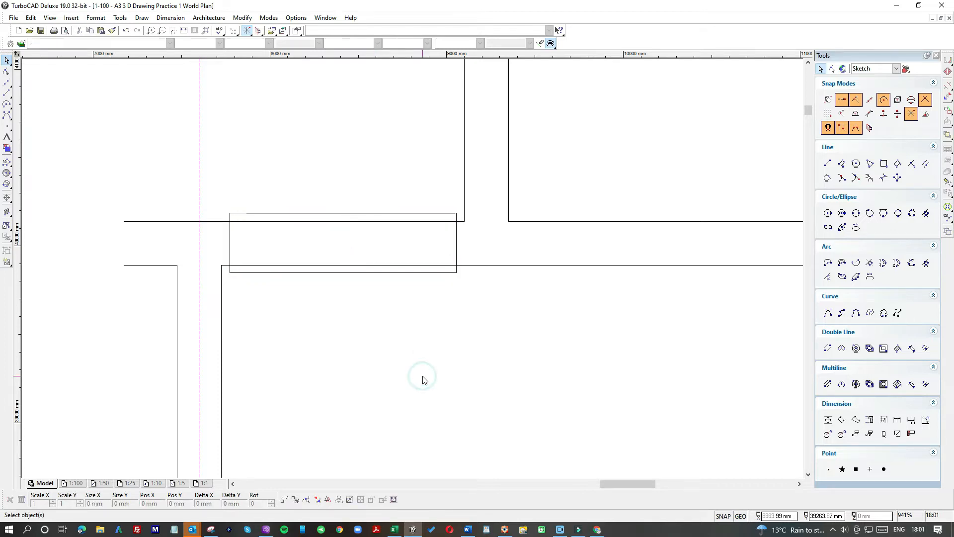
# - Cut both horizontal wall lines within the rectangle using Object Trim and move the rectangle down into the room
pyautogui.click(243, 17)
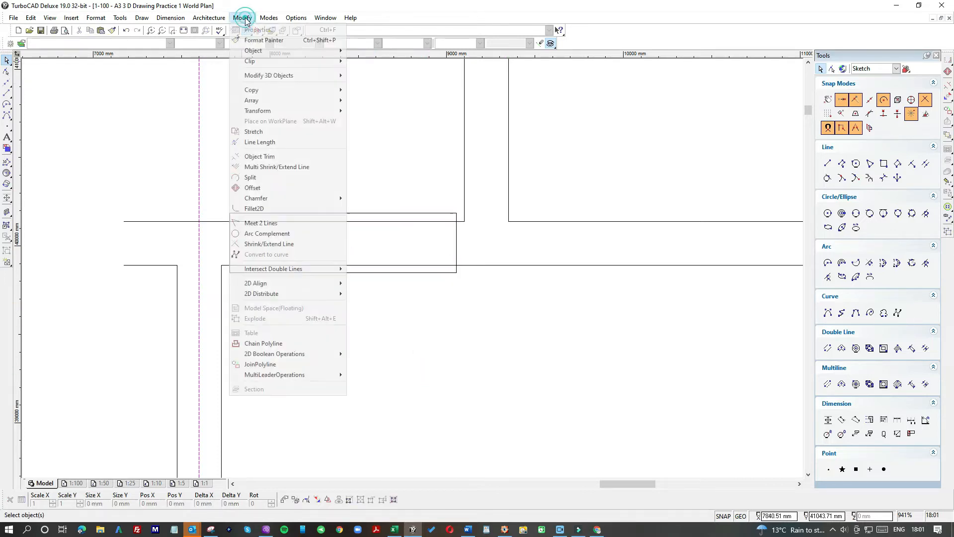
pyautogui.click(258, 157)
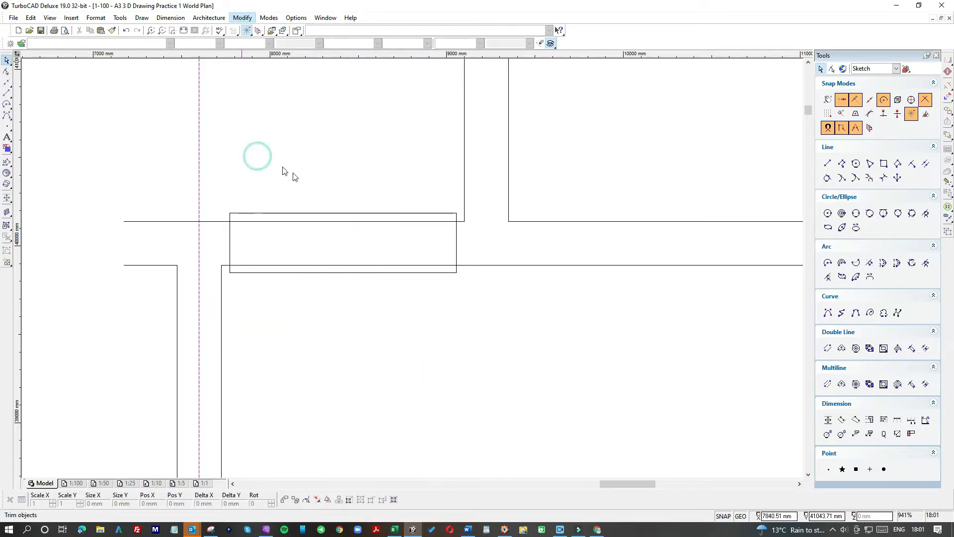
pyautogui.click(317, 214)
pyautogui.click(316, 221)
pyautogui.click(308, 266)
pyautogui.click(8, 61)
pyautogui.click(291, 217)
pyautogui.moveTo(318, 224); pyautogui.dragTo(545, 363)
# - Draw vertical lines closing the wall ends on both sides of the wide opening
pyautogui.click(7, 94)
pyautogui.click(230, 220)
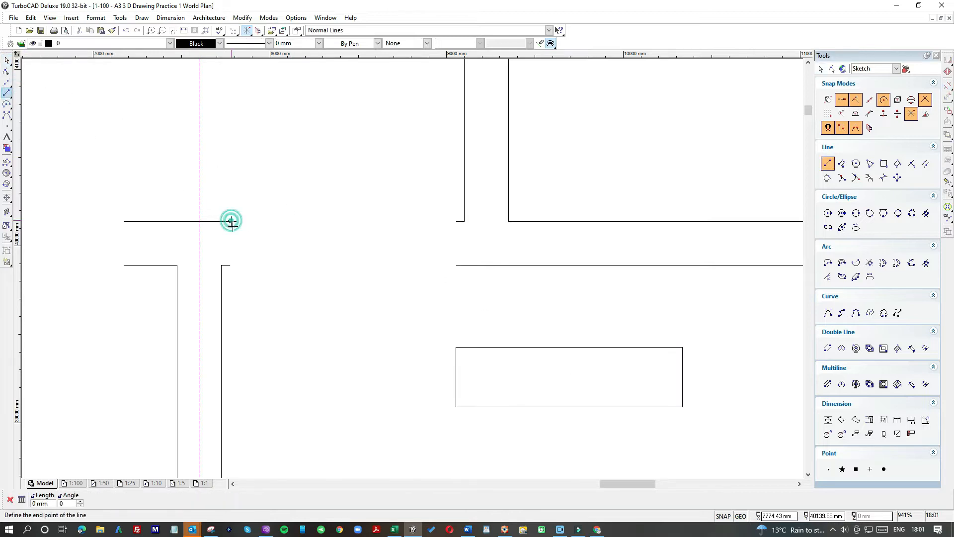
pyautogui.click(229, 265)
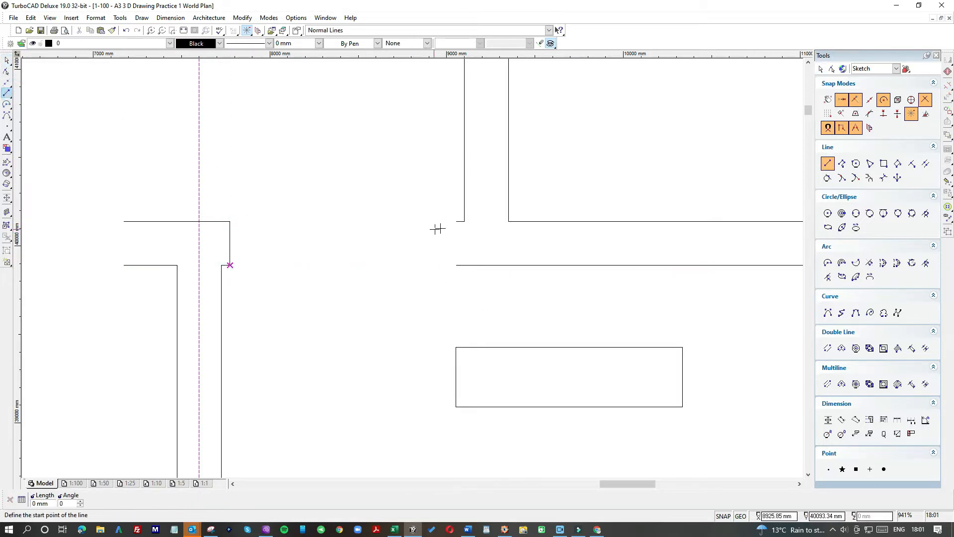
pyautogui.click(456, 221)
pyautogui.click(456, 265)
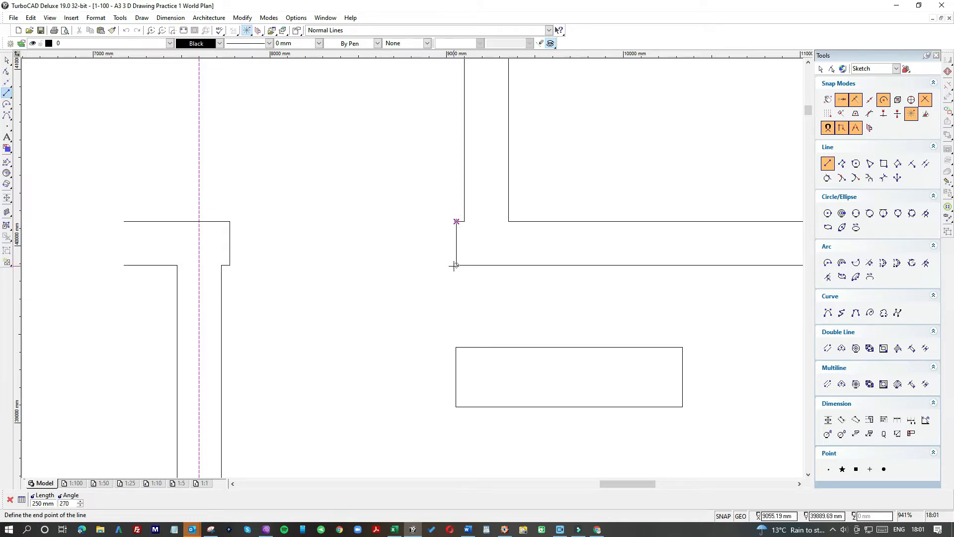
# - Move the rectangle up into the uppermost room of the plan
pyautogui.click(8, 61)
pyautogui.click(494, 348)
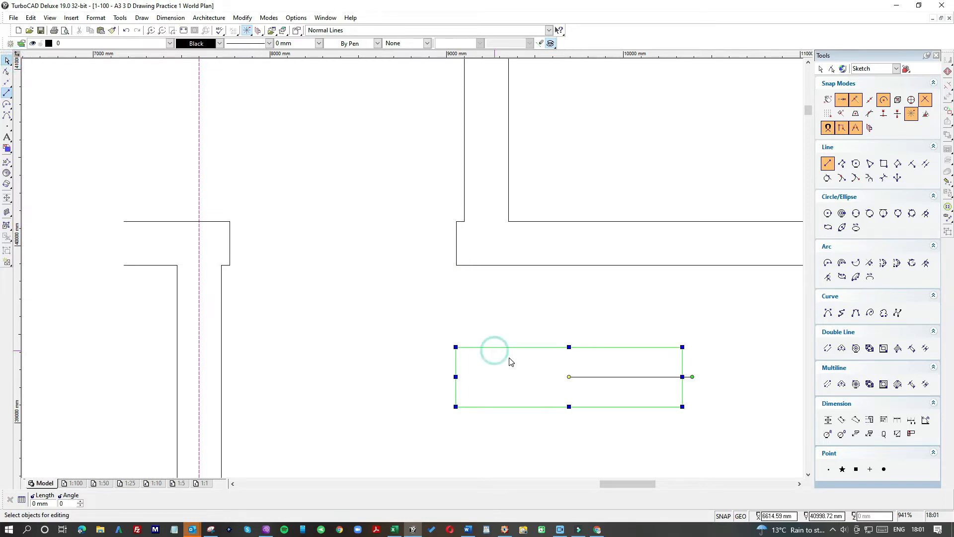
pyautogui.scroll(-2, 415, 273)
pyautogui.scroll(-2, 415, 272)
pyautogui.moveTo(410, 277); pyautogui.dragTo(480, 111)
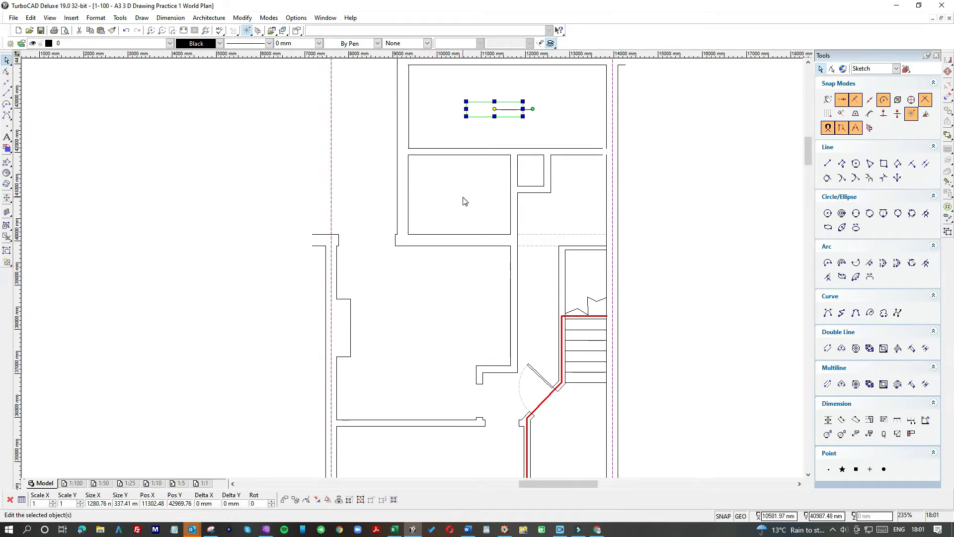
pyautogui.scroll(-2, 463, 202)
pyautogui.scroll(-2, 425, 371)
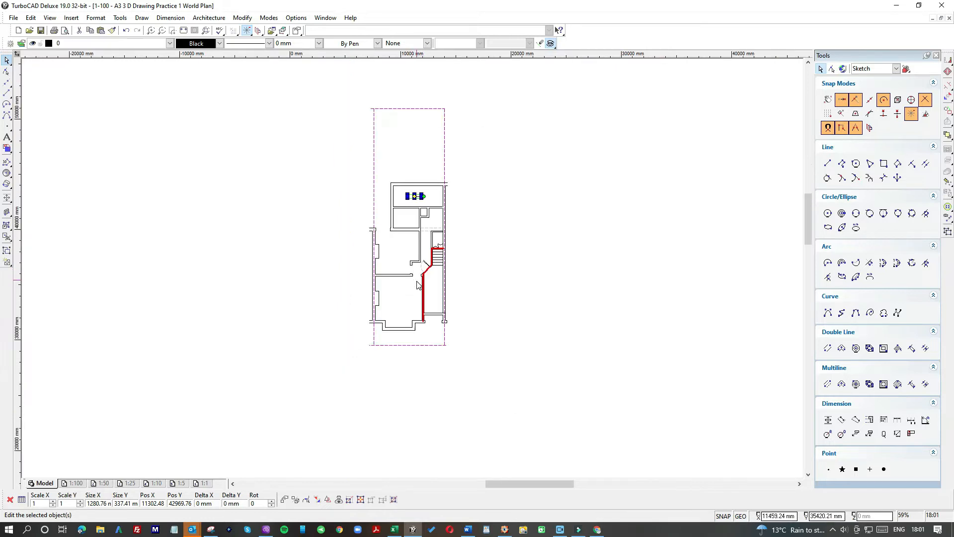
pyautogui.scroll(4, 418, 285)
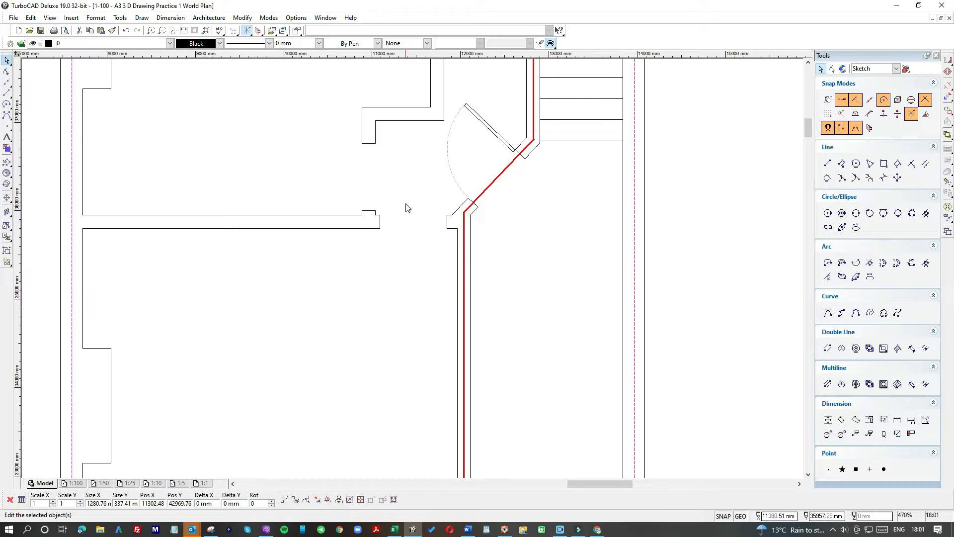
pyautogui.scroll(-5, 415, 272)
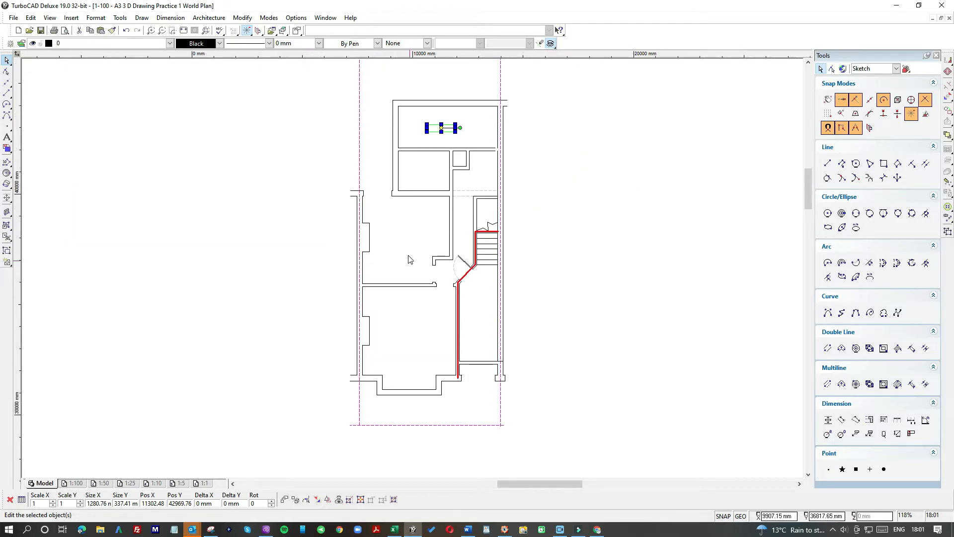
# - Move the rectangle down into the space above the staircase and set its length to 762 mm
pyautogui.scroll(2, 461, 241)
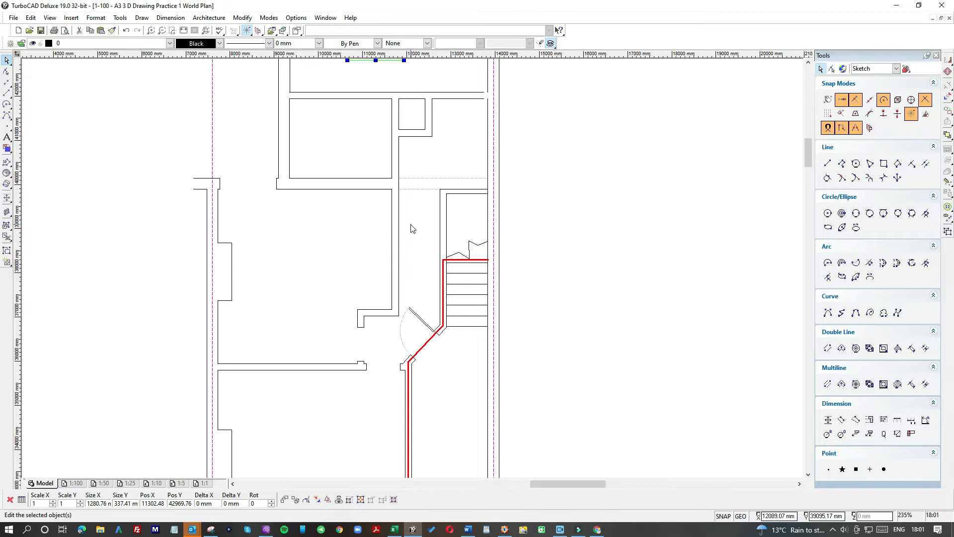
pyautogui.scroll(-2, 414, 272)
pyautogui.scroll(-2, 414, 272)
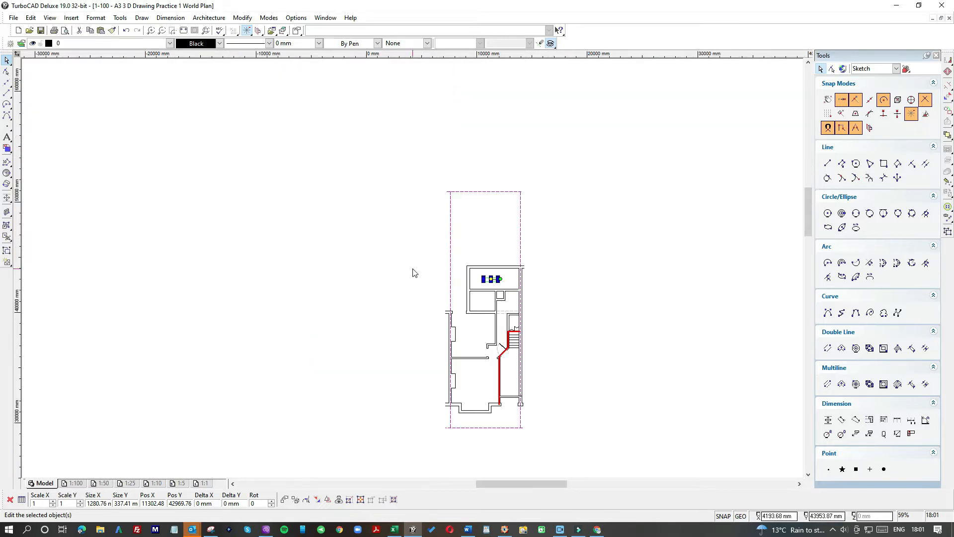
pyautogui.scroll(4, 478, 303)
pyautogui.moveTo(426, 227); pyautogui.dragTo(485, 329)
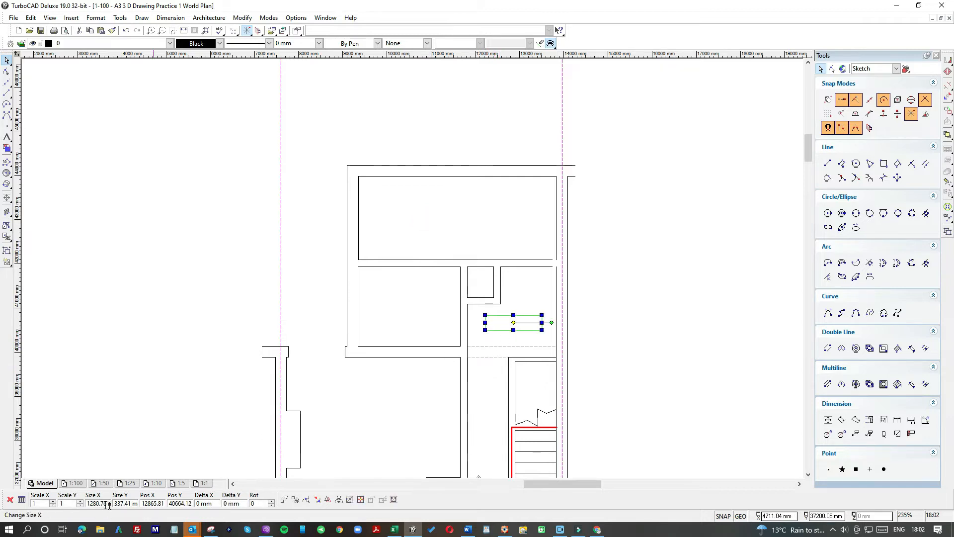
pyautogui.click(86, 503)
pyautogui.write('762')
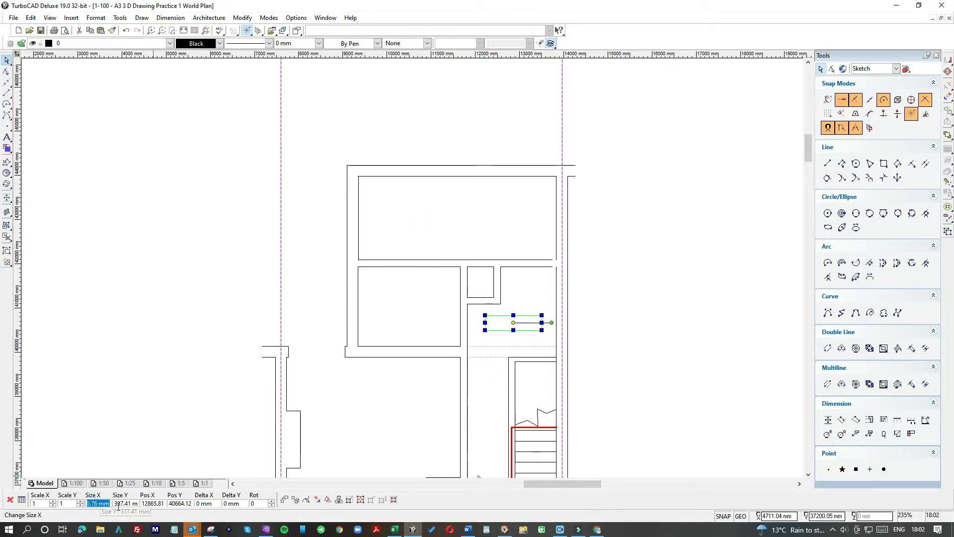
pyautogui.press('Return')
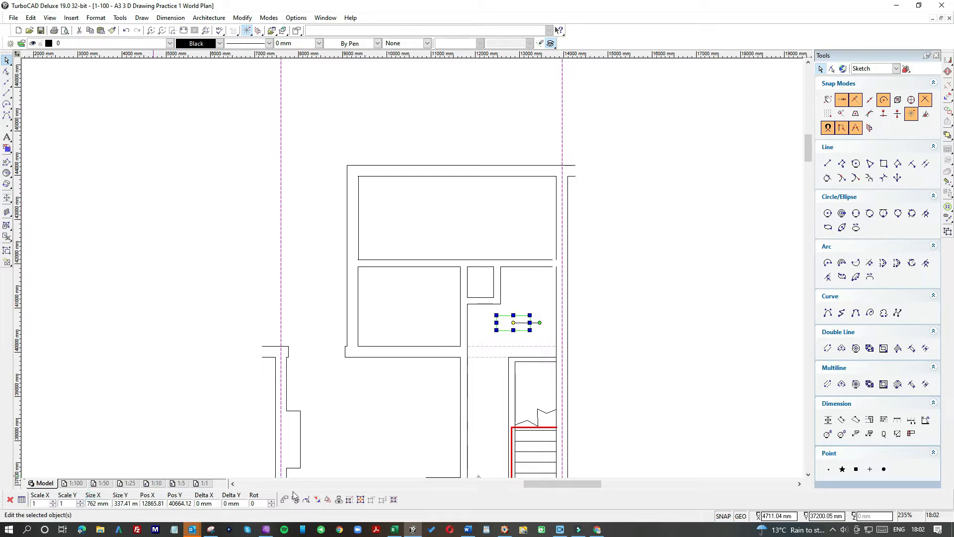
# - Rotate the rectangle 90 degrees and move it over the vertical partition beside the stair cupboard
pyautogui.click(540, 322)
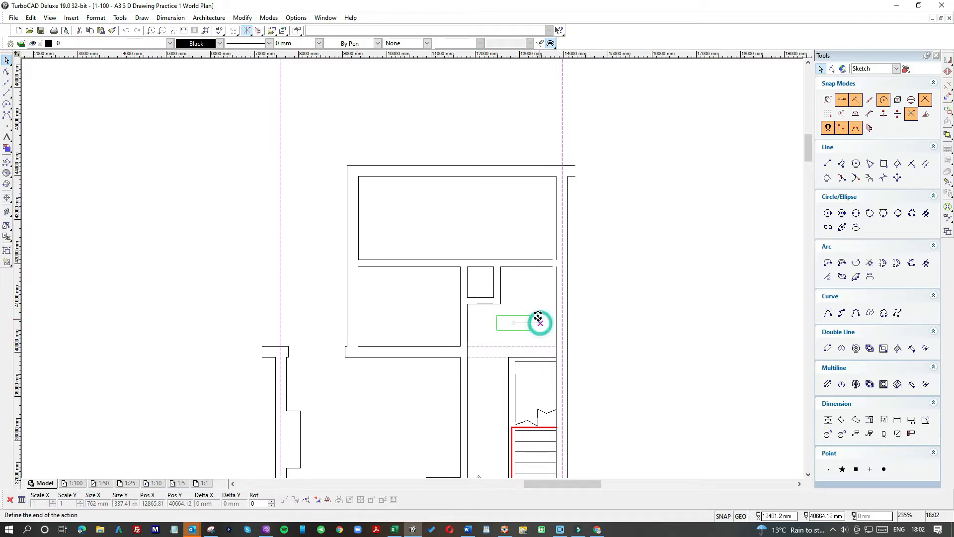
pyautogui.click(521, 304)
pyautogui.scroll(6, 517, 320)
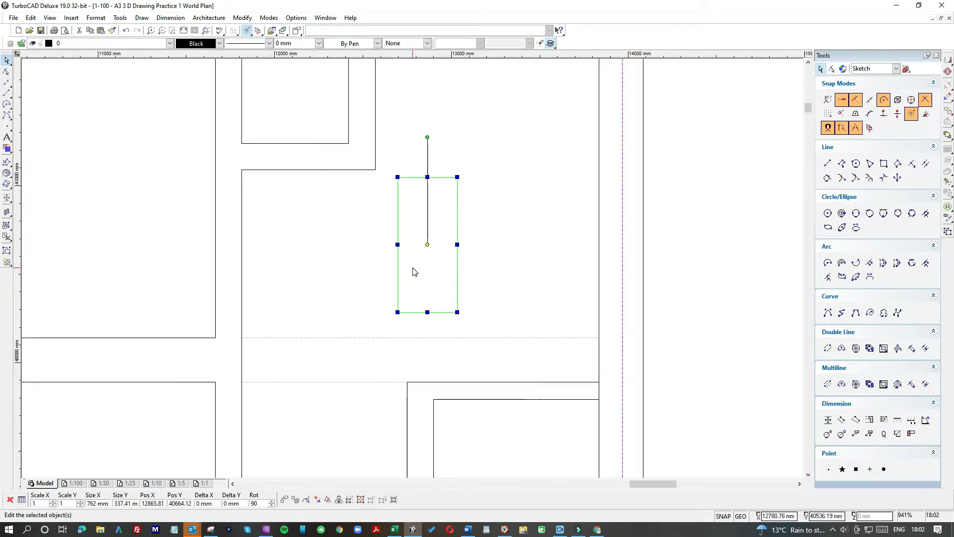
pyautogui.scroll(-4, 420, 270)
pyautogui.moveTo(423, 273); pyautogui.dragTo(413, 389)
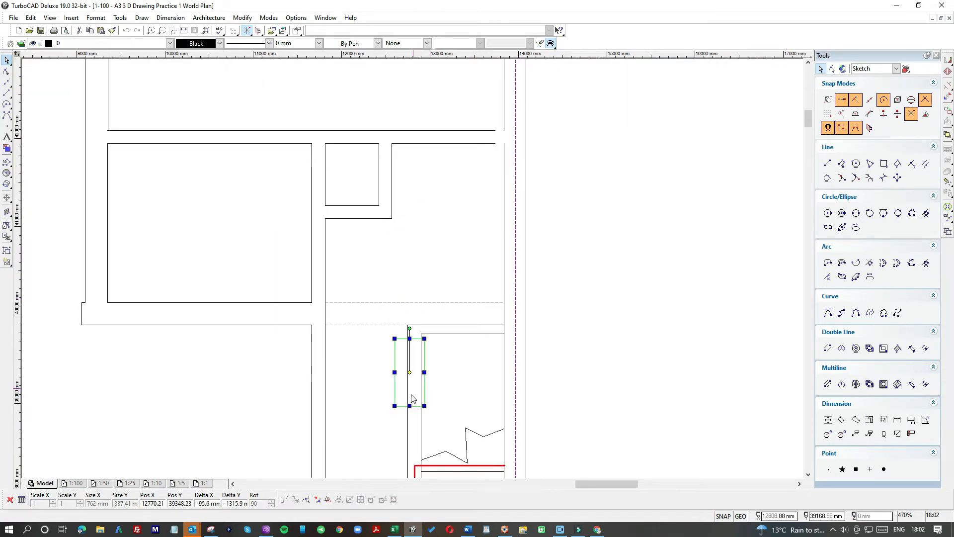
# - Set the rectangle's vertical size to 700 mm and move it up the partition, close to the cupboard's upper corner
pyautogui.scroll(2, 413, 378)
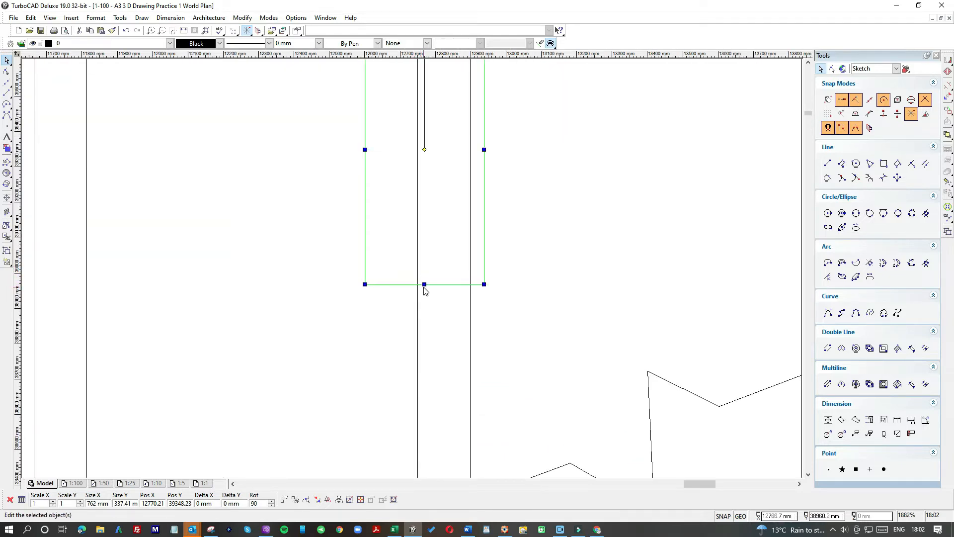
pyautogui.click(424, 284)
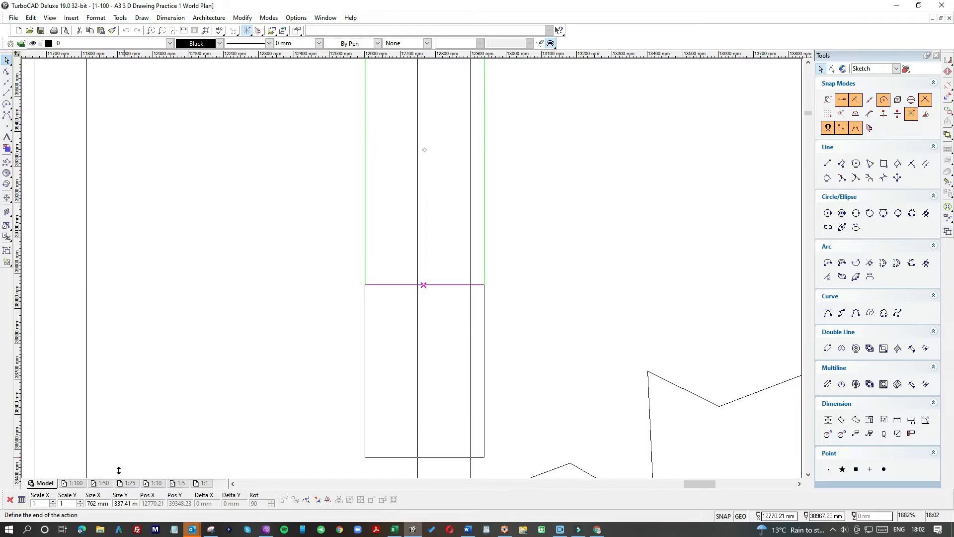
pyautogui.click(320, 330)
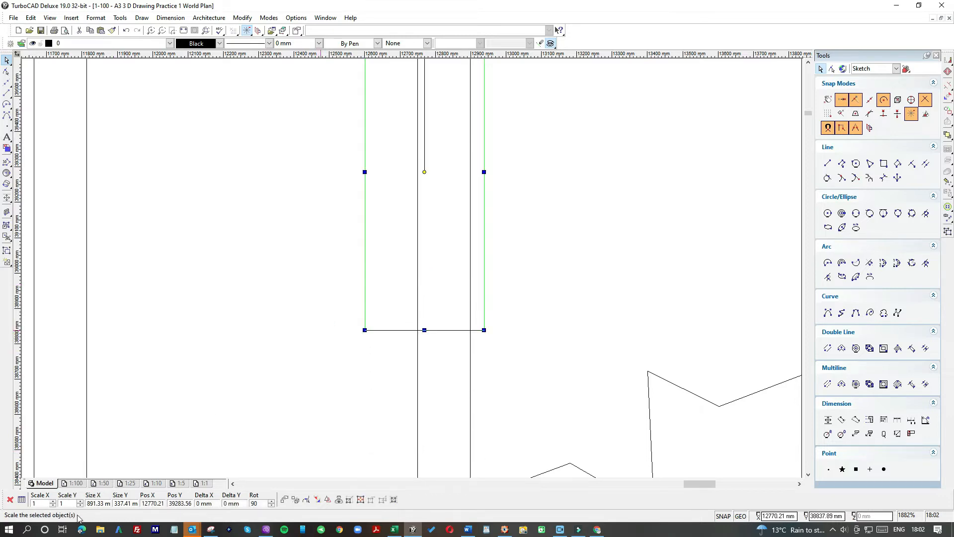
pyautogui.click(553, 273)
pyautogui.click(485, 263)
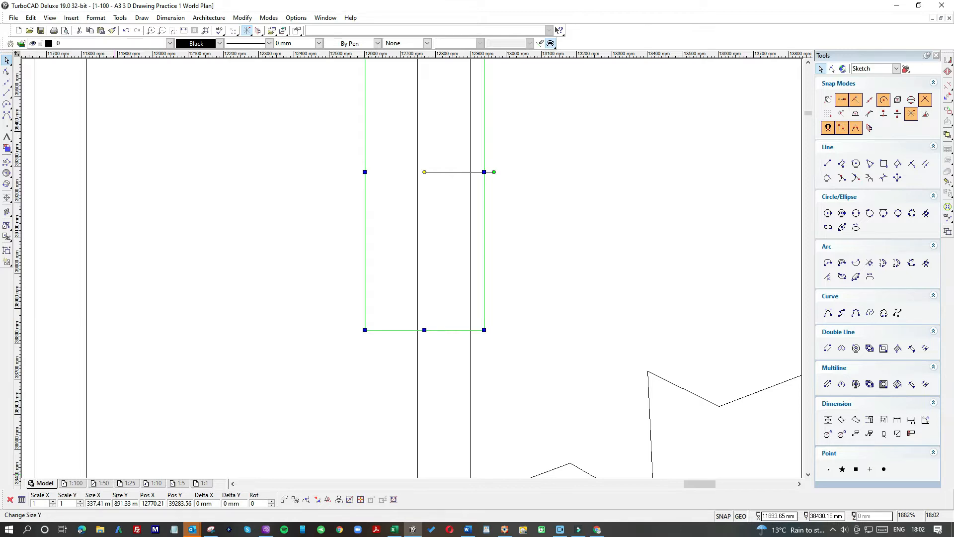
pyautogui.click(114, 503)
pyautogui.write('700')
pyautogui.press('Return')
pyautogui.scroll(-2, 419, 362)
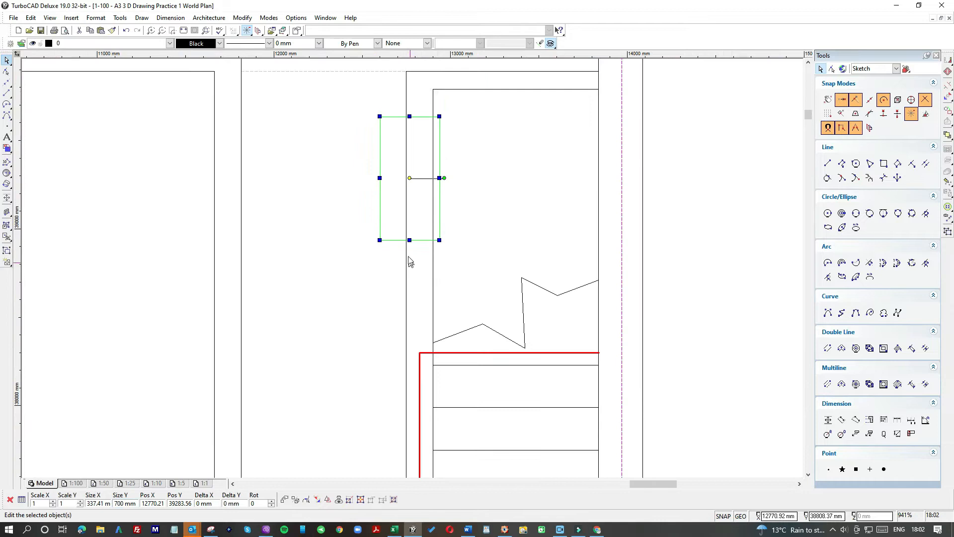
pyautogui.moveTo(431, 143); pyautogui.dragTo(429, 116)
pyautogui.click(507, 144)
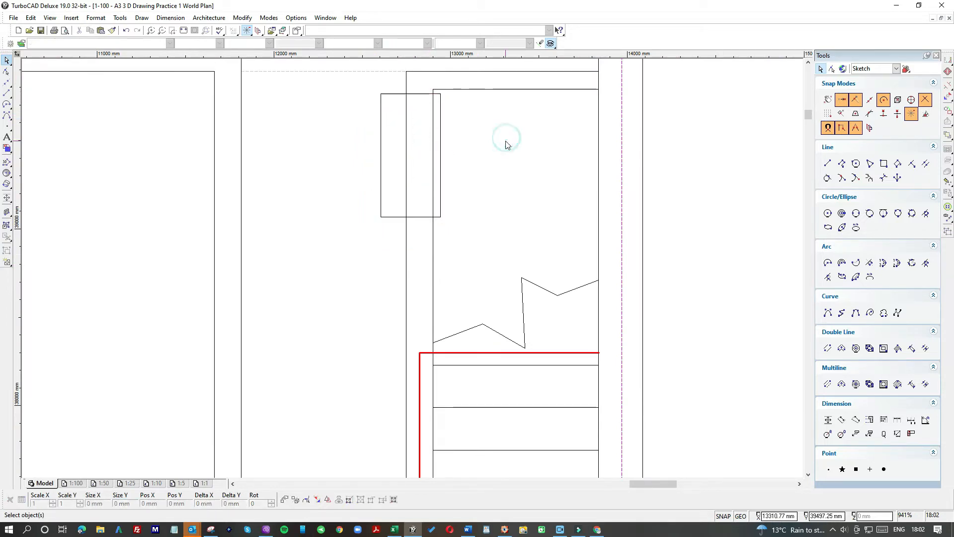
# - Cut both vertical partition lines within the rectangle using Object Trim and move the rectangle aside into the hallway
pyautogui.click(244, 18)
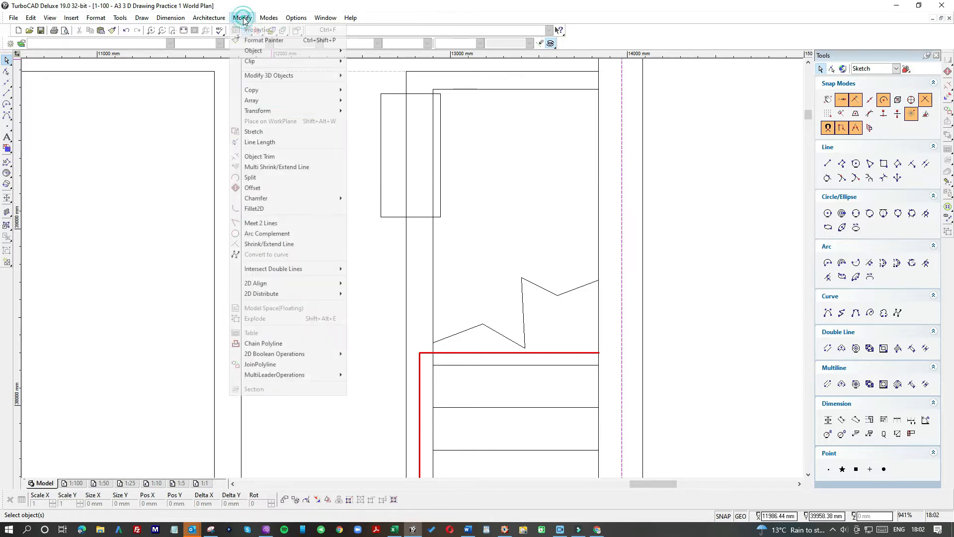
pyautogui.click(255, 156)
pyautogui.click(386, 95)
pyautogui.click(407, 117)
pyautogui.click(430, 117)
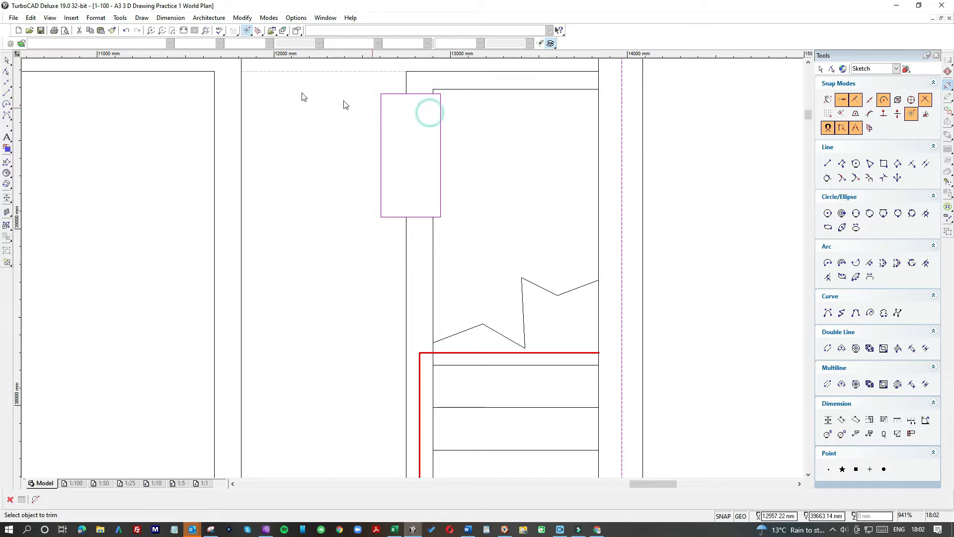
pyautogui.click(6, 60)
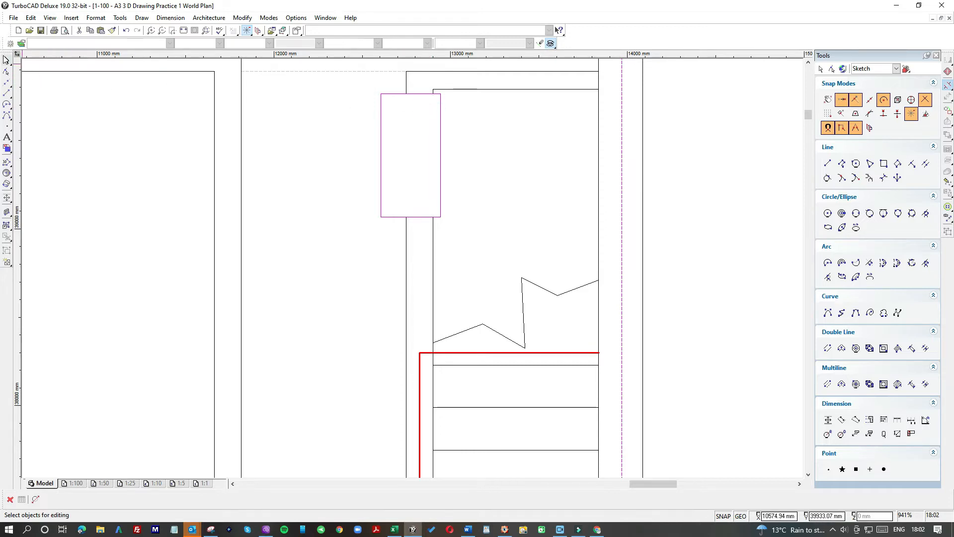
pyautogui.click(381, 103)
pyautogui.moveTo(311, 127); pyautogui.dragTo(294, 124)
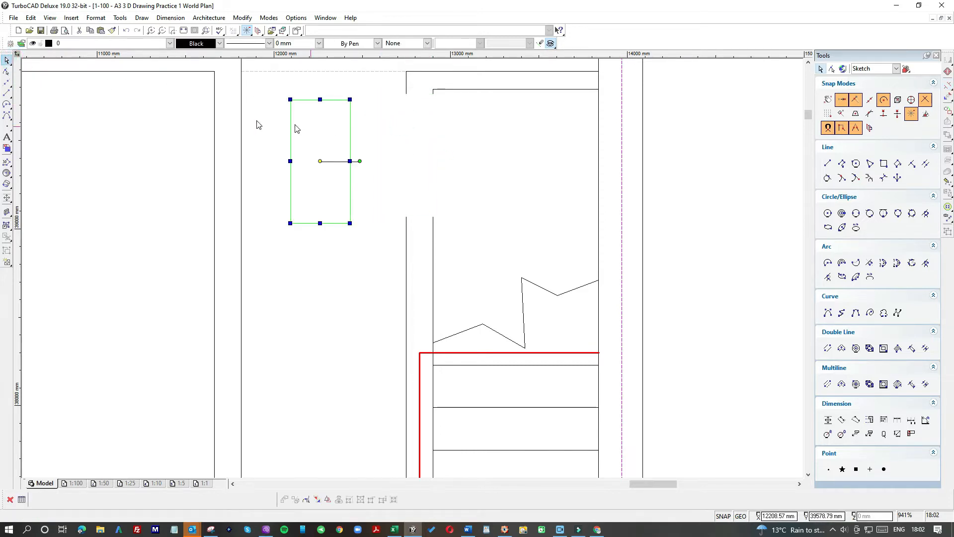
# - Draw short horizontal lines closing the partition ends above and below the cupboard opening
pyautogui.click(9, 93)
pyautogui.click(21, 101)
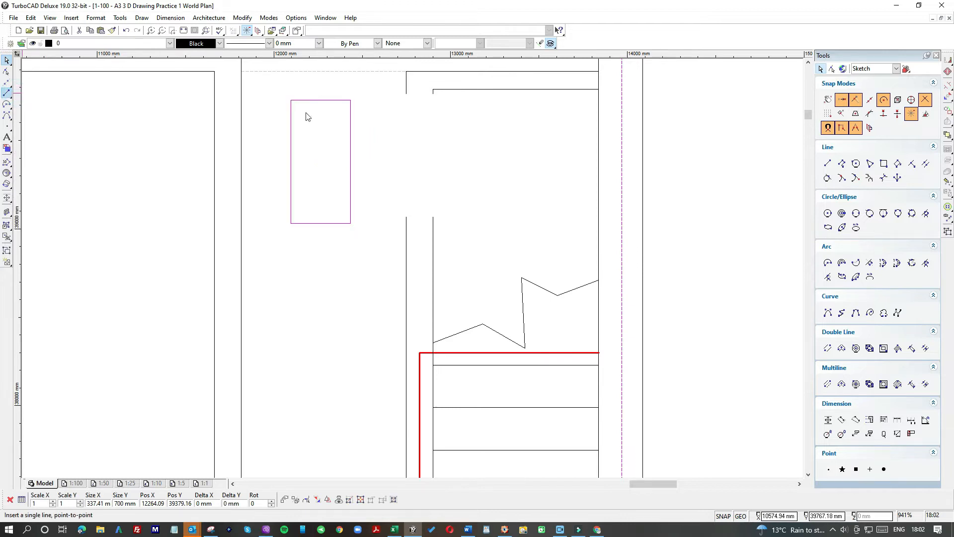
pyautogui.click(406, 93)
pyautogui.click(433, 94)
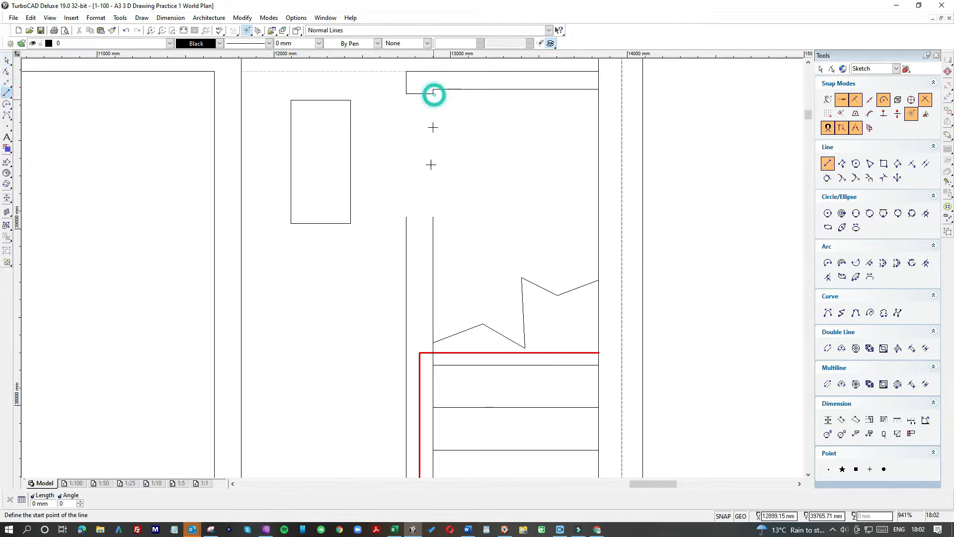
pyautogui.click(406, 217)
pyautogui.click(434, 217)
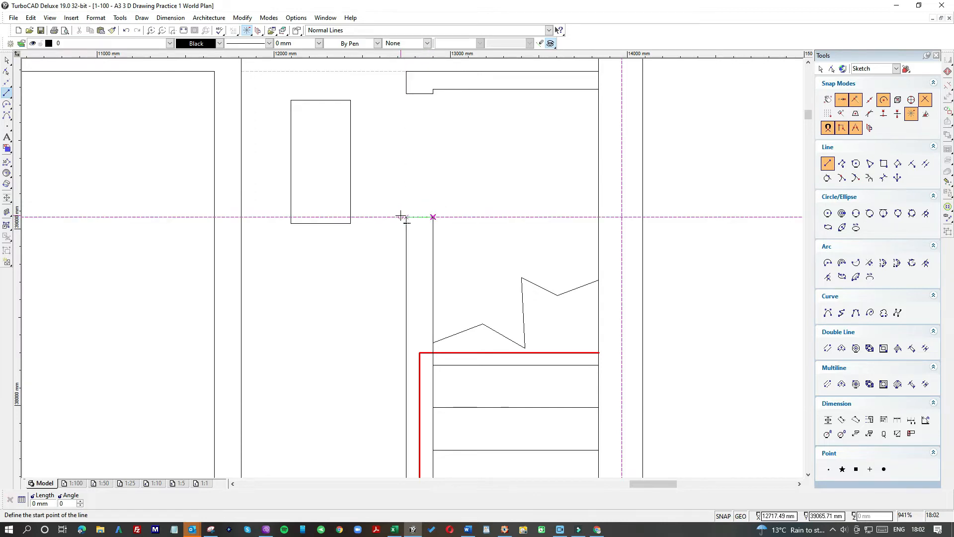
# - Move the rectangle out of the hallway into the neighbouring room beyond the partition
pyautogui.click(7, 61)
pyautogui.click(319, 129)
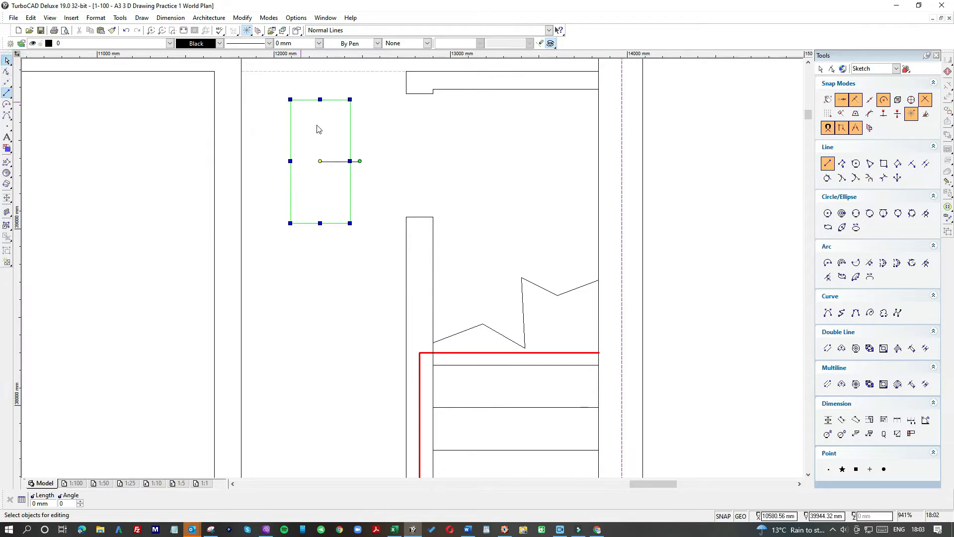
pyautogui.moveTo(330, 133); pyautogui.dragTo(140, 143)
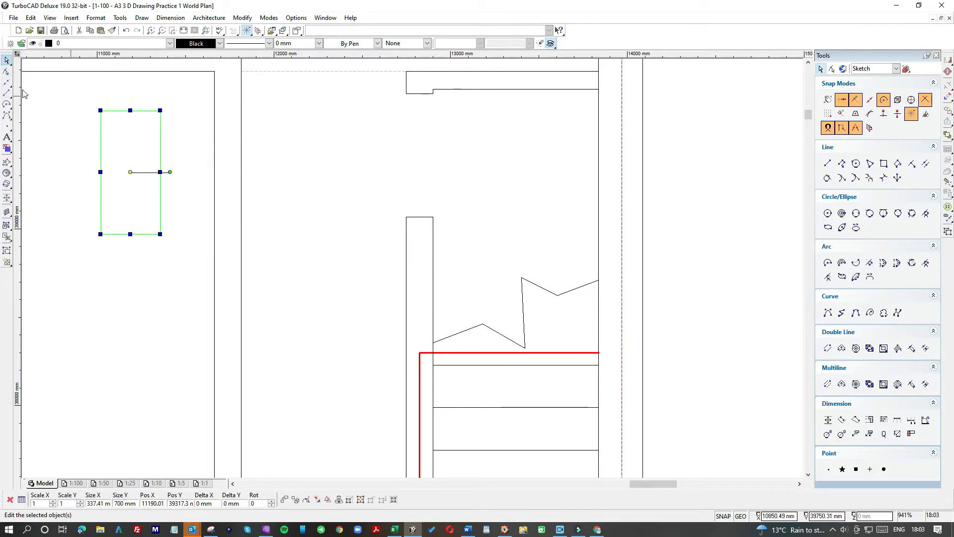
# - Draw a vertical line across the opening along the cupboard's inner face and a horizontal line about 1266 mm long from its lower end
pyautogui.click(7, 93)
pyautogui.click(433, 90)
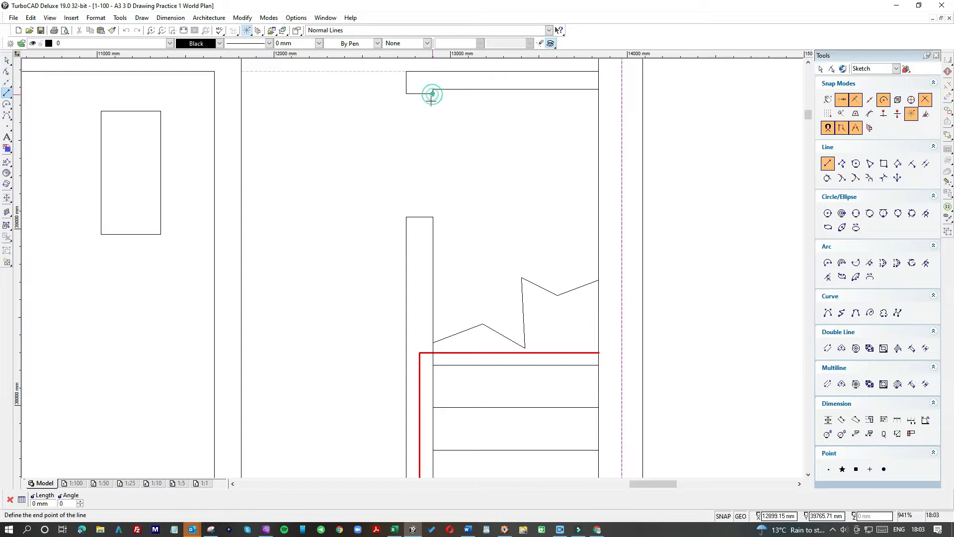
pyautogui.click(433, 216)
pyautogui.click(433, 216)
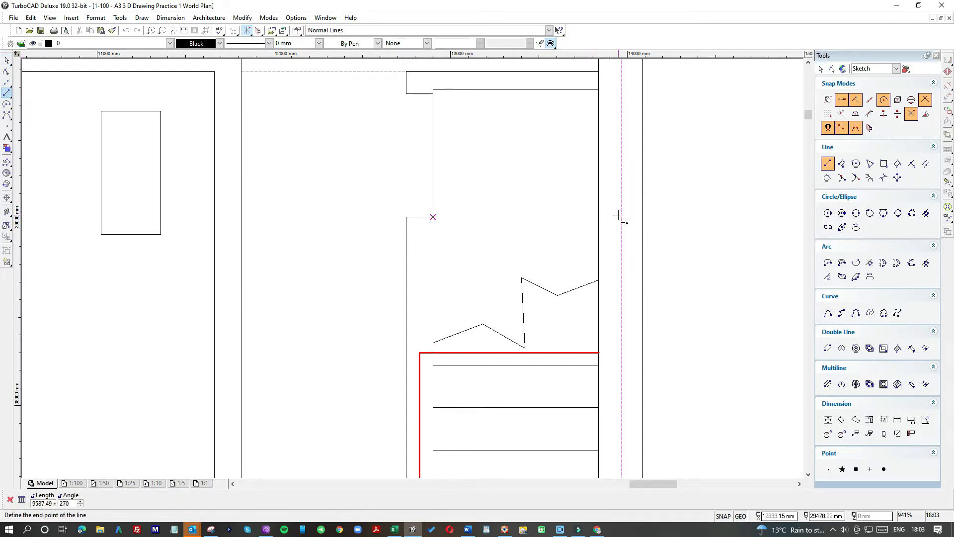
pyautogui.click(656, 217)
# - Shorten the horizontal cupboard line so that it ends at the inner face of the outer wall
pyautogui.click(7, 59)
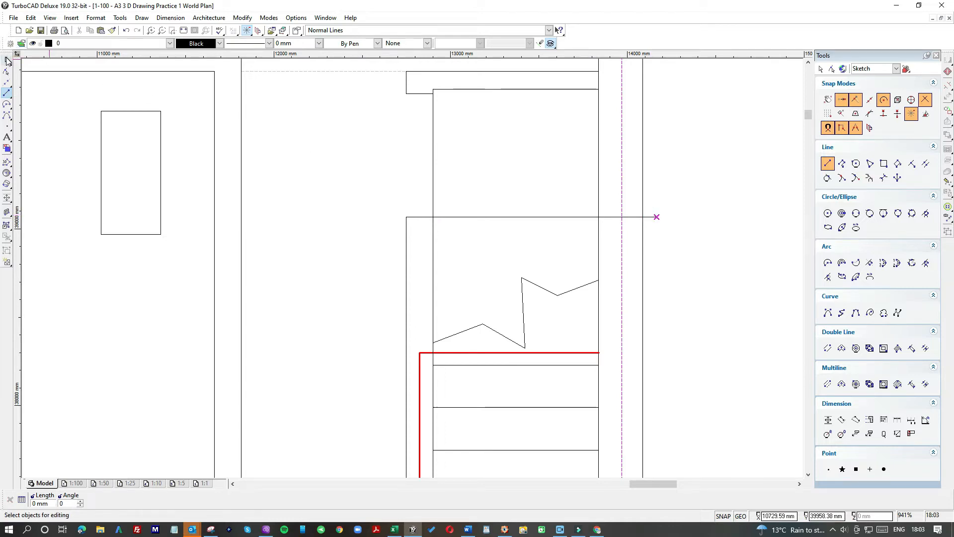
pyautogui.click(528, 218)
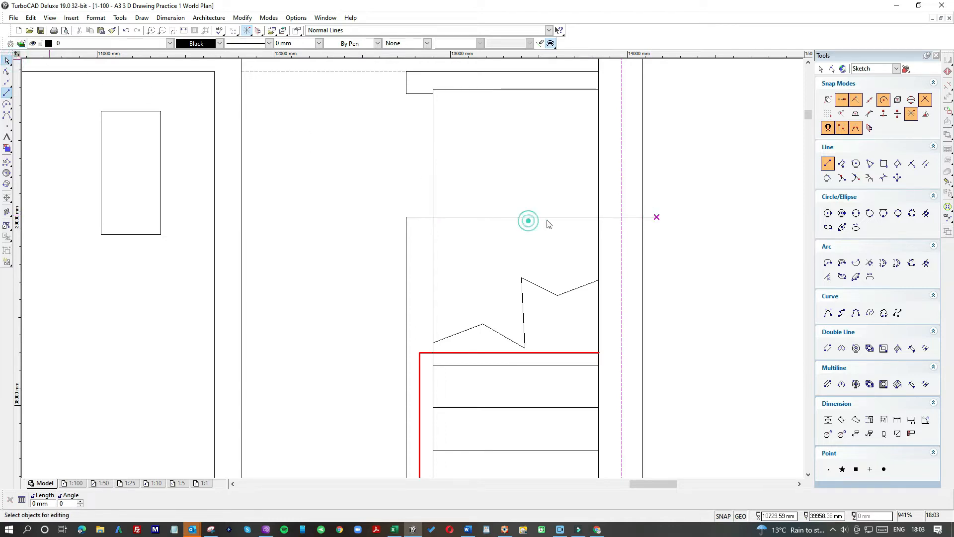
pyautogui.click(656, 217)
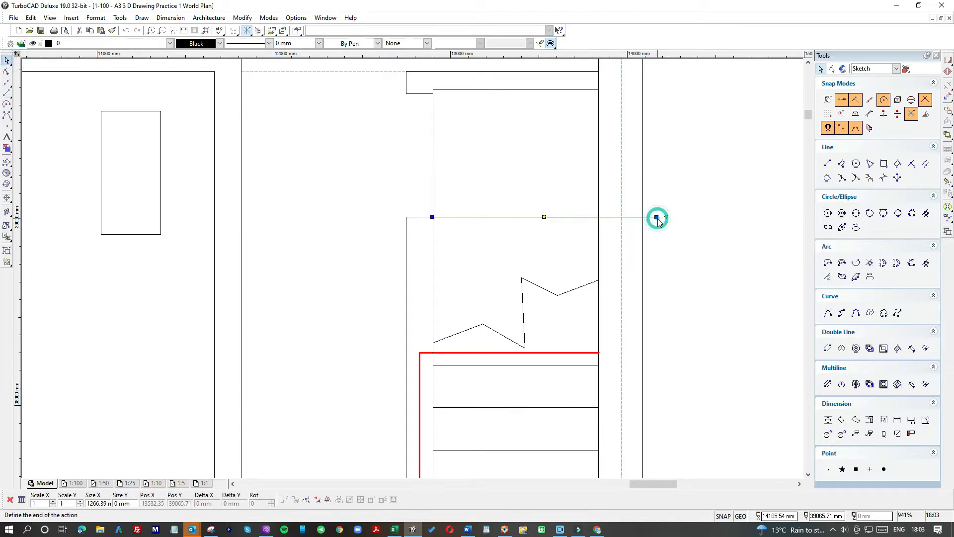
pyautogui.click(696, 216)
pyautogui.click(595, 220)
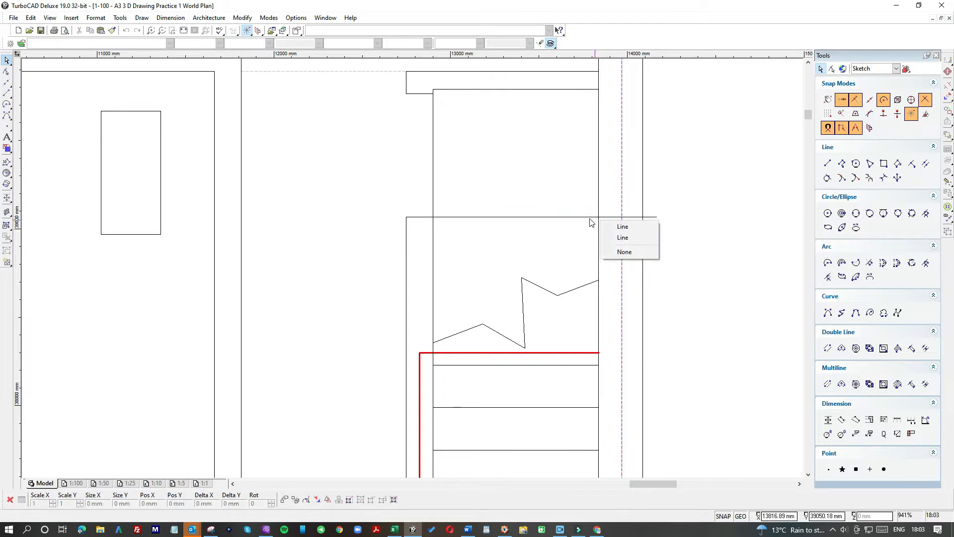
pyautogui.click(591, 219)
pyautogui.click(656, 217)
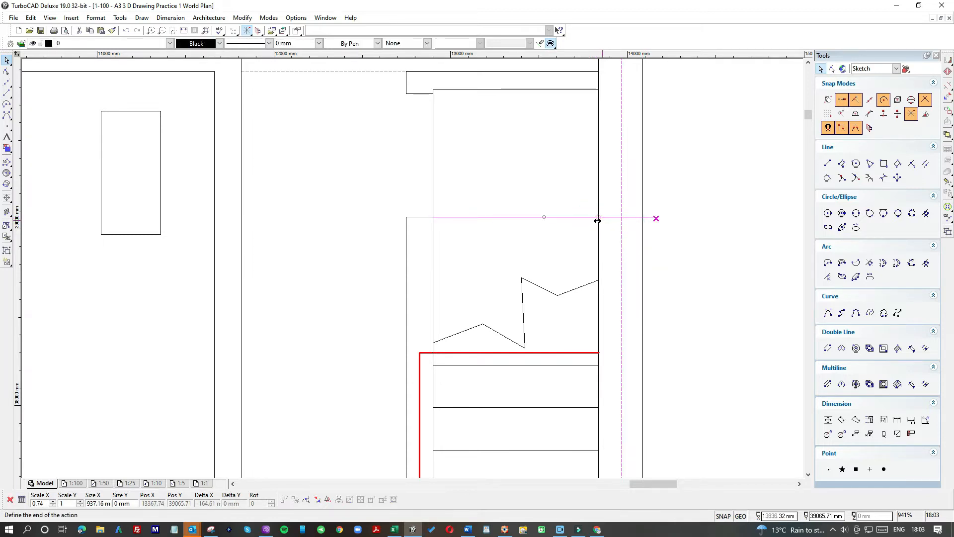
pyautogui.click(598, 219)
pyautogui.click(710, 221)
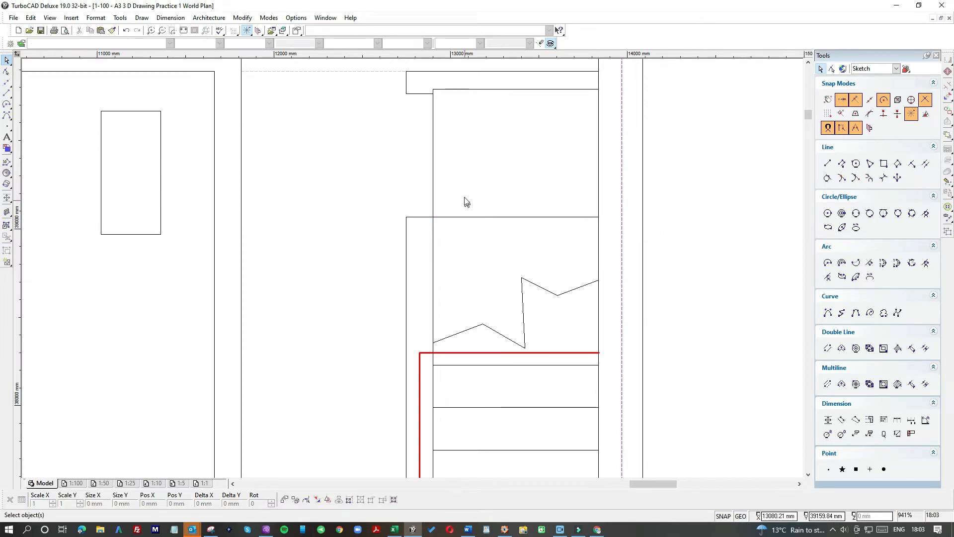
# - Draw a diagonal line across the cupboard from its lower-left corner to its upper-right corner
pyautogui.click(7, 92)
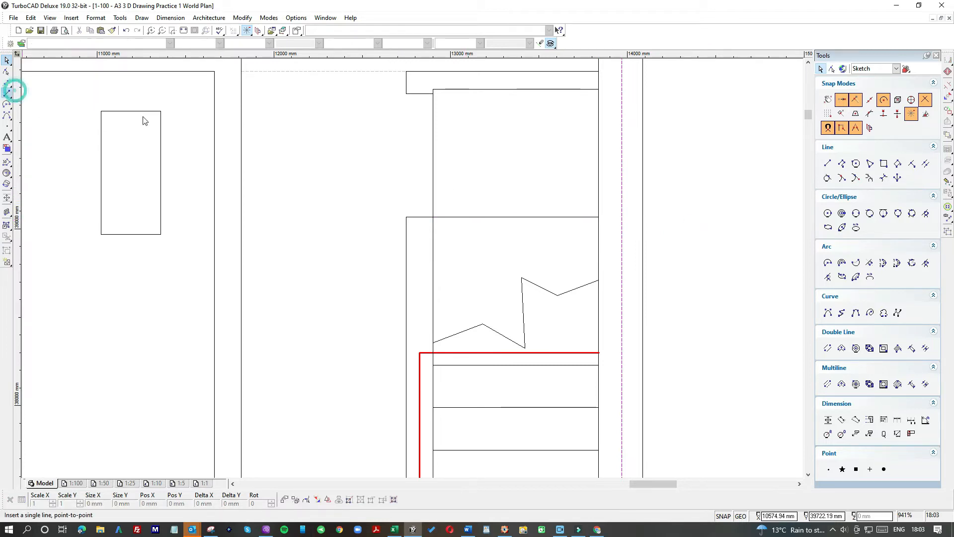
pyautogui.click(432, 216)
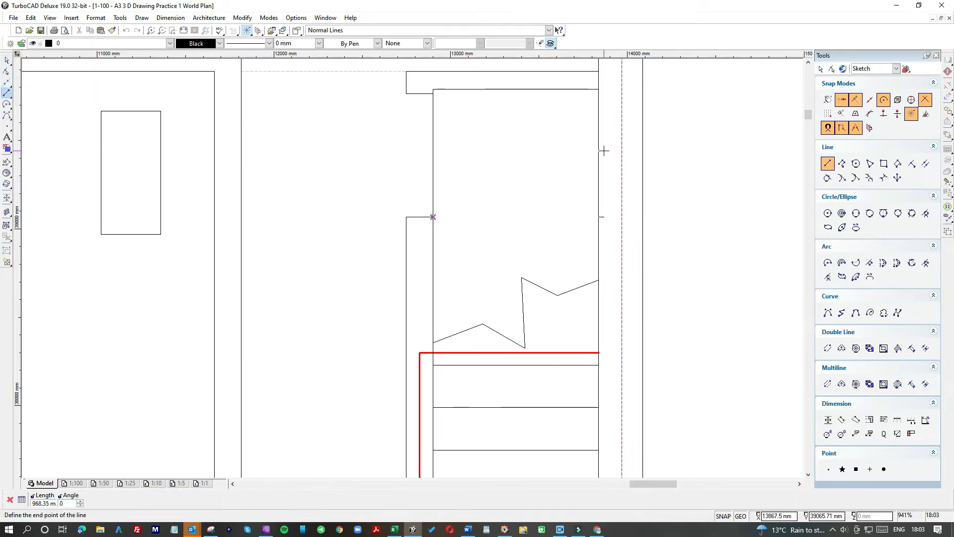
pyautogui.click(597, 90)
pyautogui.click(690, 109)
pyautogui.click(690, 135)
pyautogui.click(7, 60)
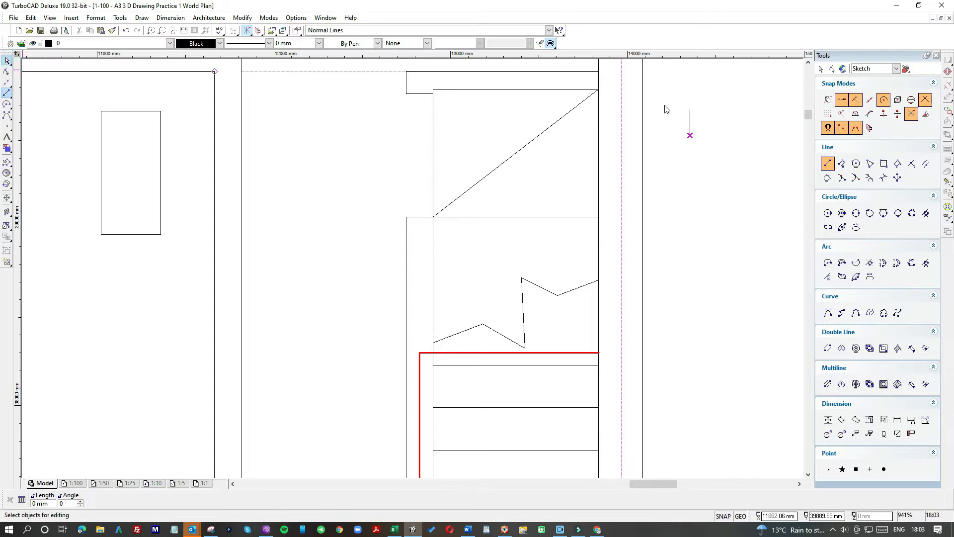
pyautogui.click(691, 122)
pyautogui.press('Delete')
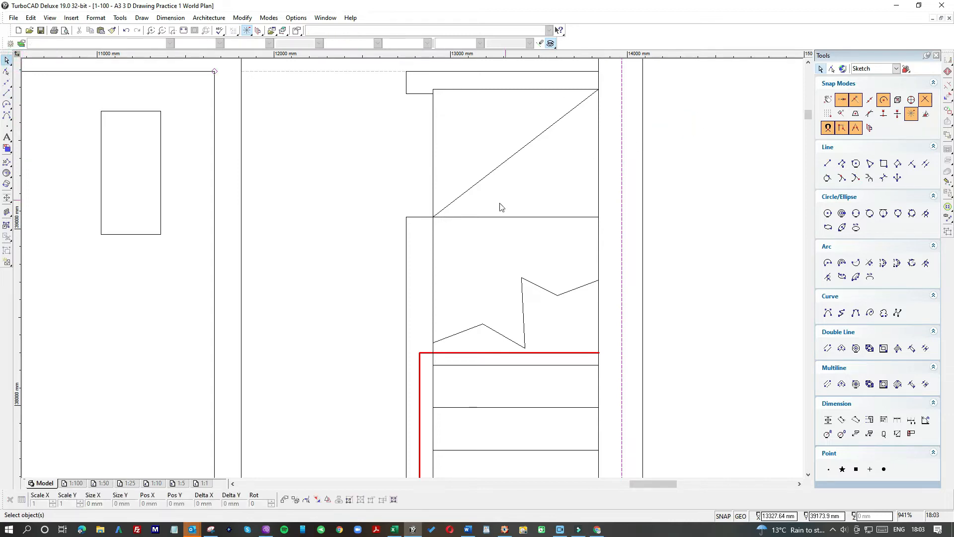
pyautogui.scroll(-2, 501, 397)
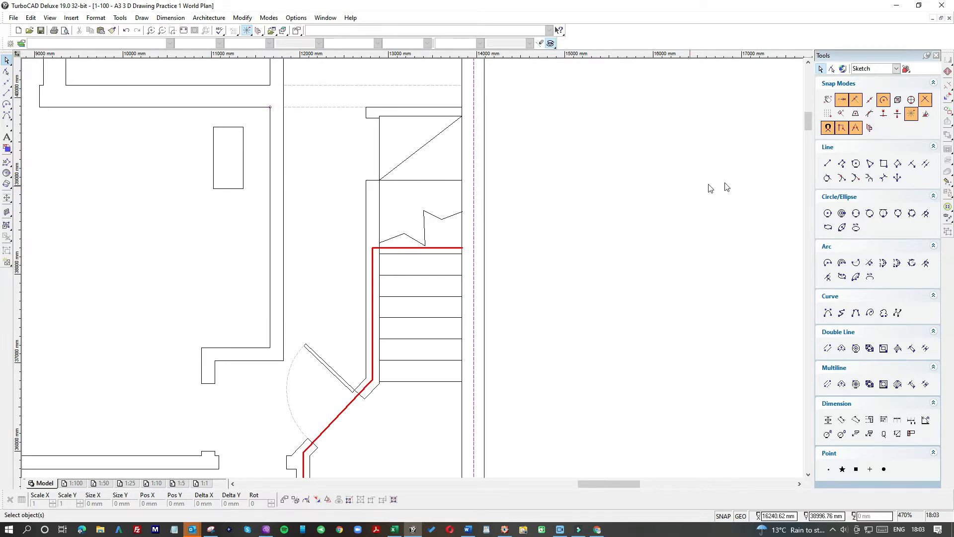
pyautogui.click(927, 165)
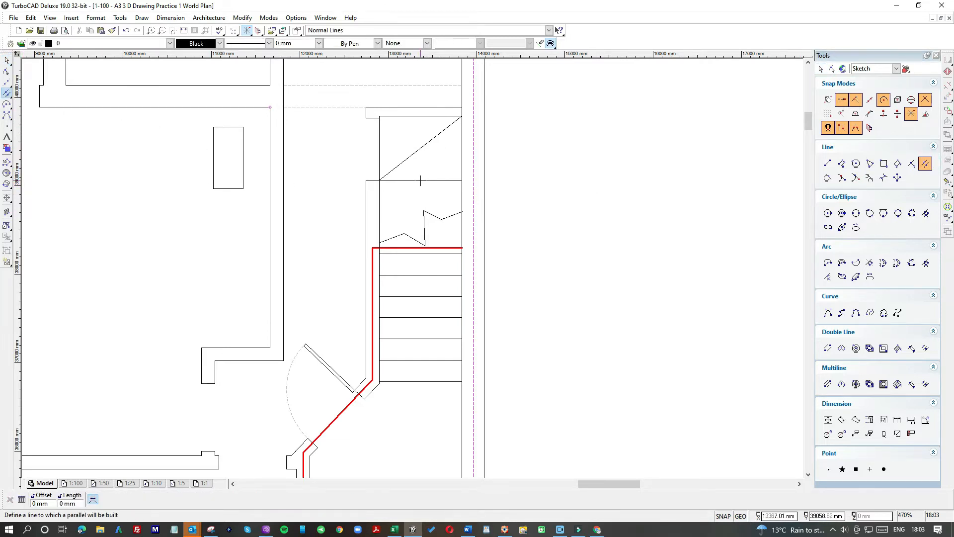
pyautogui.click(420, 181)
pyautogui.scroll(2, 419, 188)
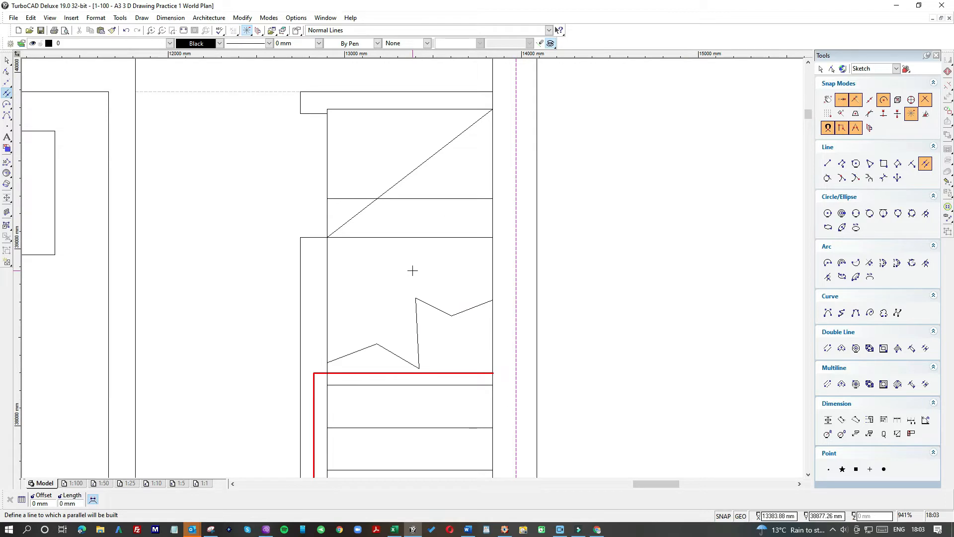
pyautogui.click(7, 60)
pyautogui.click(435, 198)
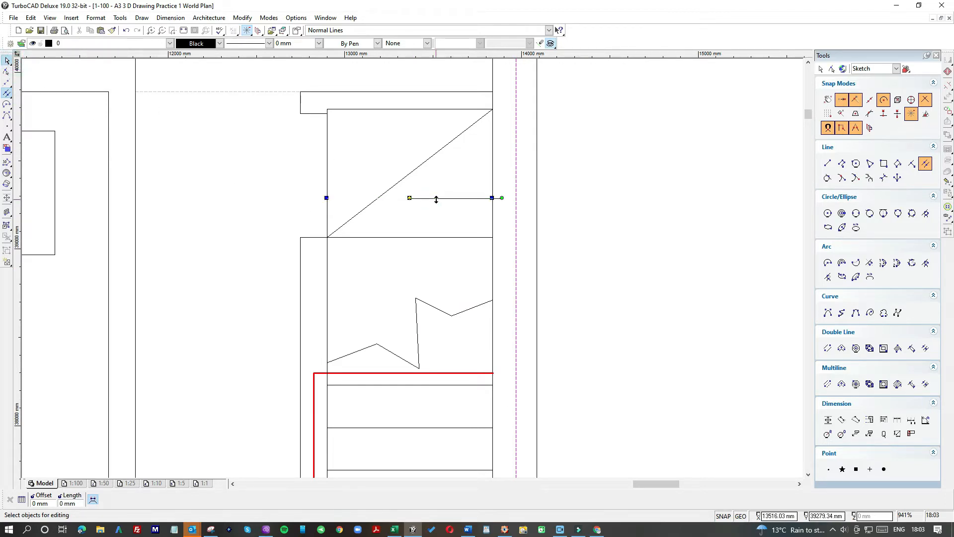
pyautogui.press('Delete')
pyautogui.click(925, 164)
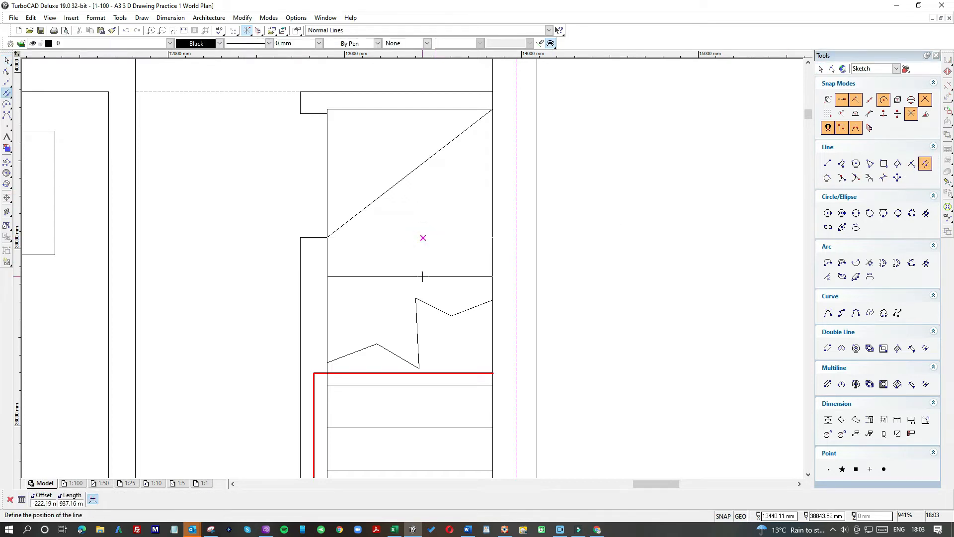
pyautogui.write('220')
pyautogui.press('Return')
pyautogui.scroll(1, 422, 274)
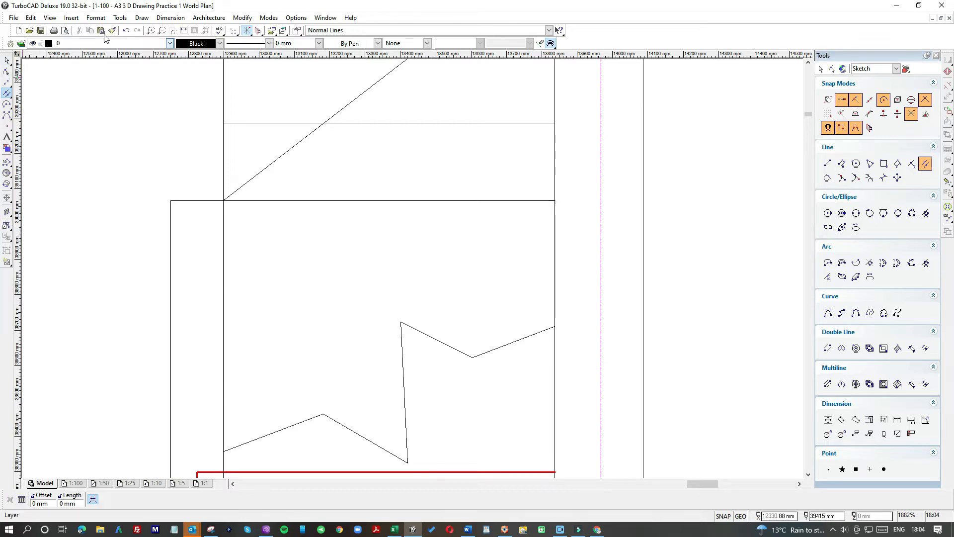
pyautogui.click(126, 31)
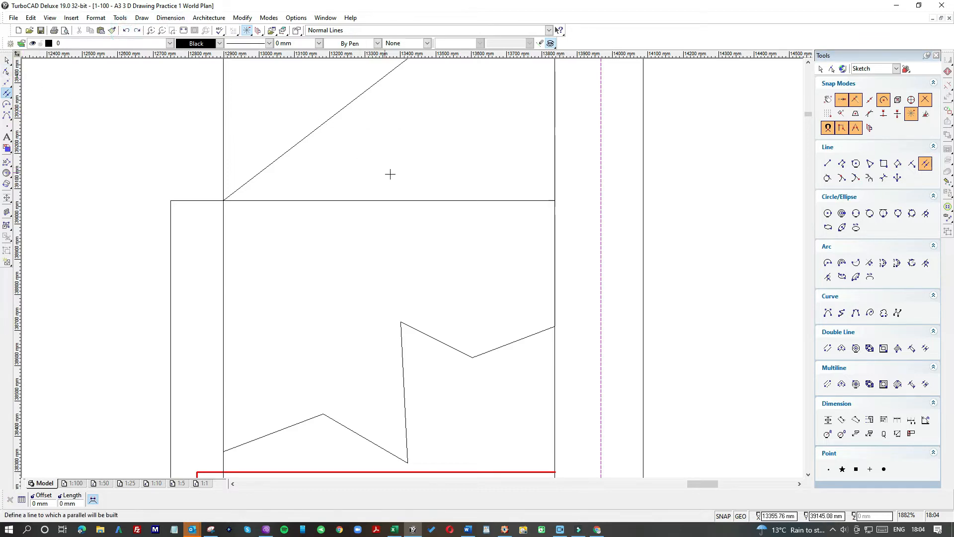
# - Add two parallel tread lines at successive 220 mm offsets below the lower edge of the stair area with the diagonal
pyautogui.click(407, 201)
pyautogui.press('Tab')
pyautogui.write('-22')
pyautogui.press('Return')
pyautogui.scroll(-1, 408, 253)
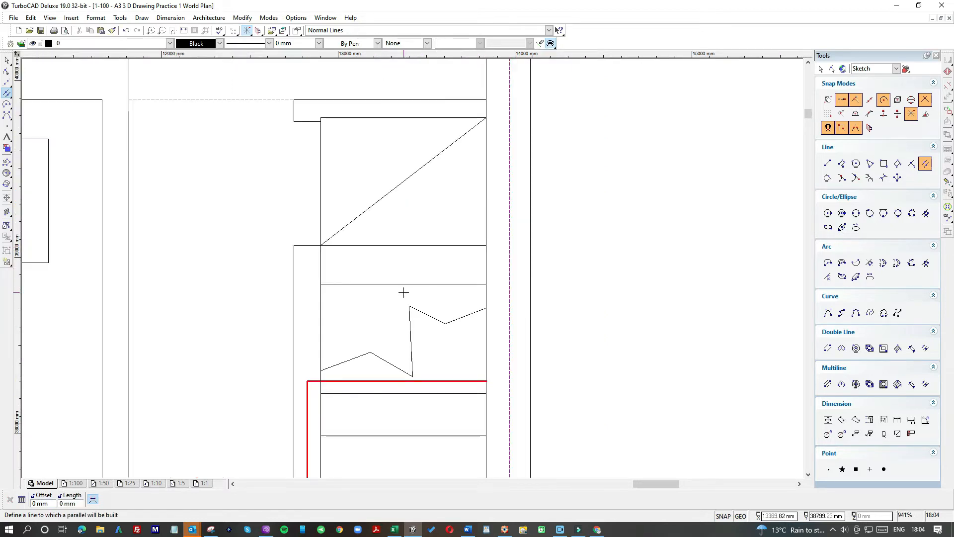
pyautogui.click(405, 284)
pyautogui.write('-22')
pyautogui.press('Return')
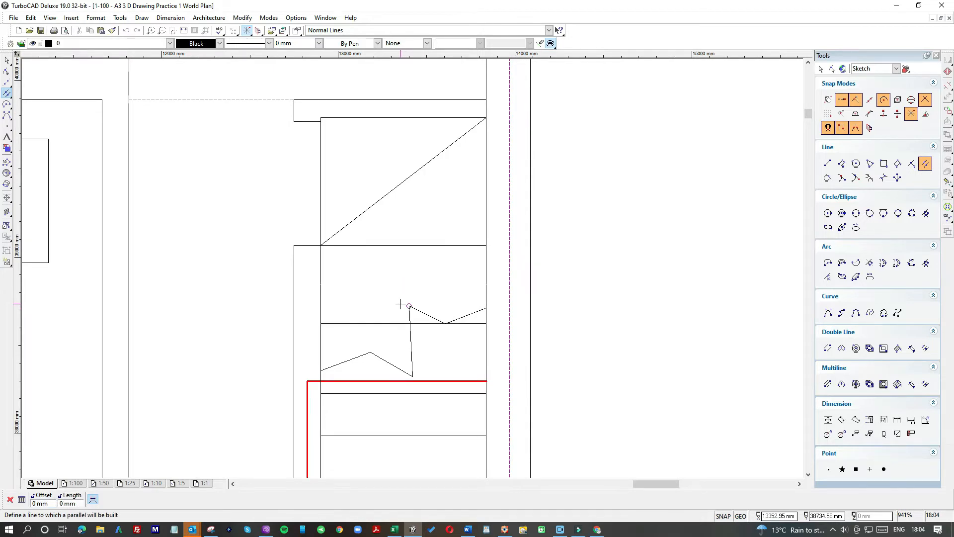
# - Shorten the lower new tread line so it ends at the steep segment of the zigzag break line
pyautogui.scroll(-2, 401, 303)
pyautogui.scroll(4, 406, 273)
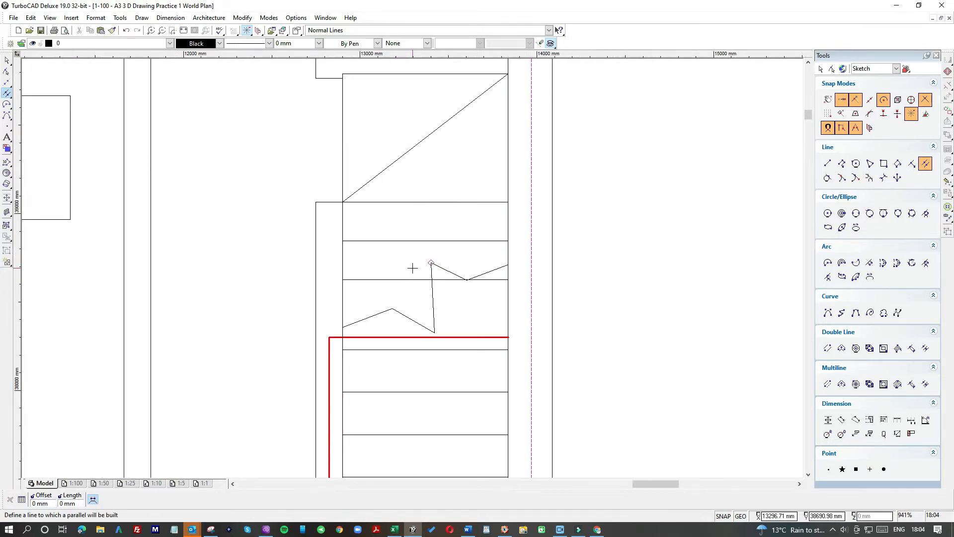
pyautogui.click(7, 60)
pyautogui.click(403, 292)
pyautogui.click(606, 291)
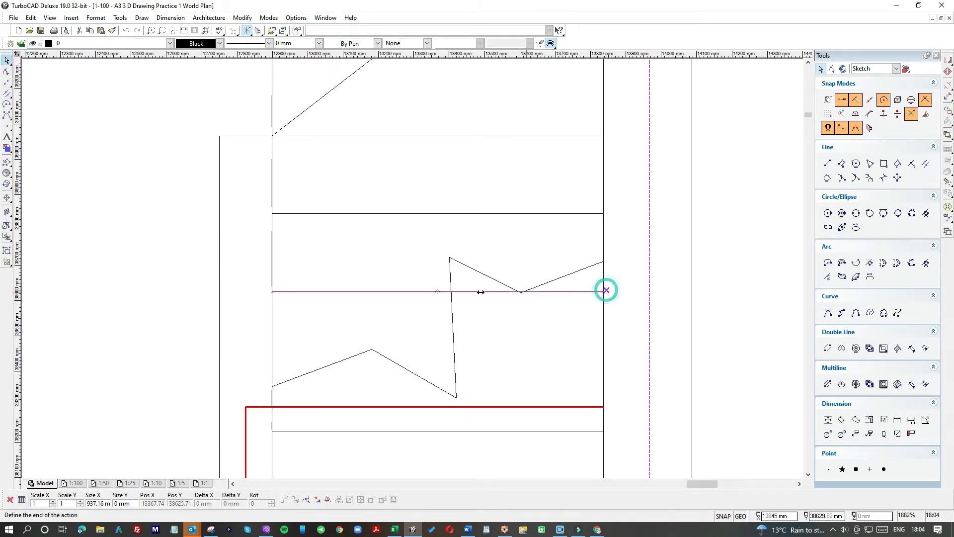
pyautogui.click(452, 292)
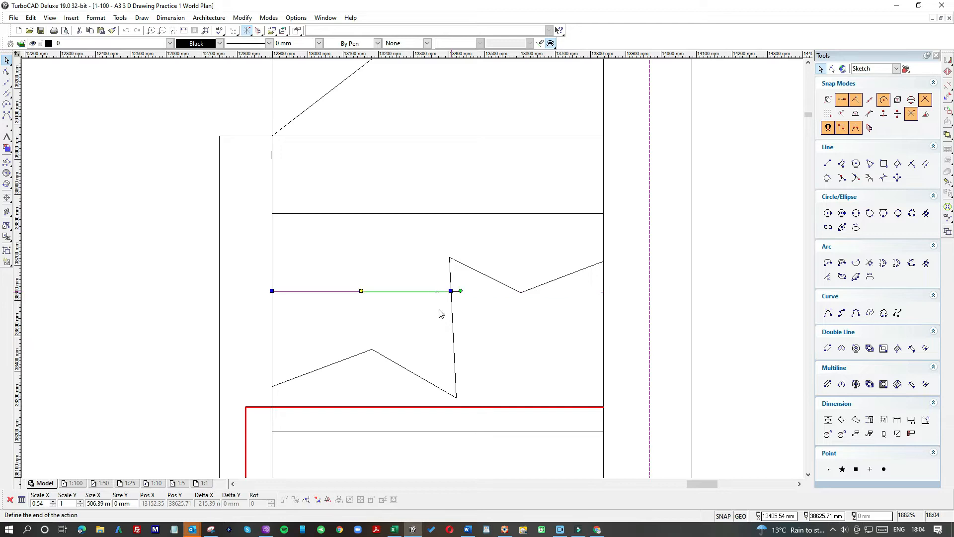
pyautogui.click(430, 224)
# - Extend both horizontal lines of the partition above the stairwell to meet the inner face of the party wall
pyautogui.scroll(-5, 430, 219)
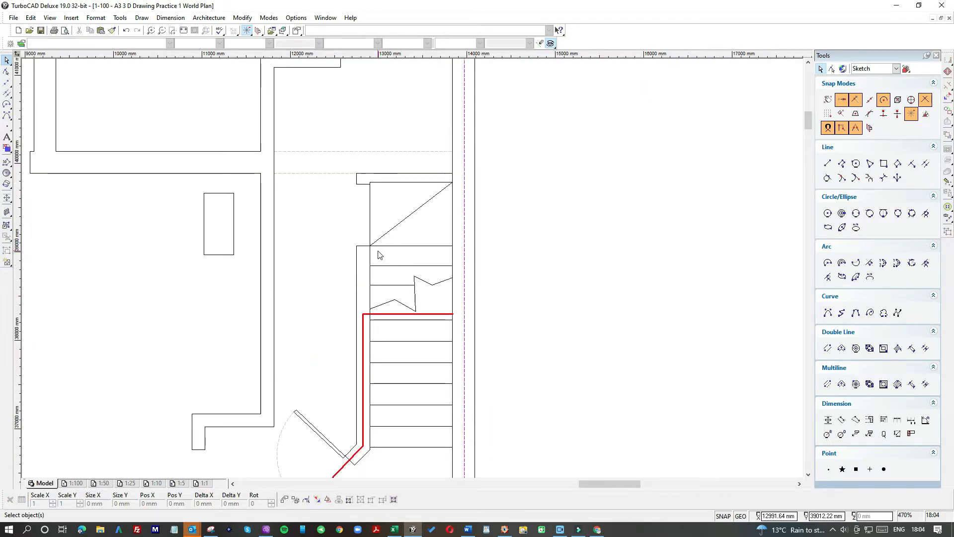
pyautogui.scroll(2, 365, 255)
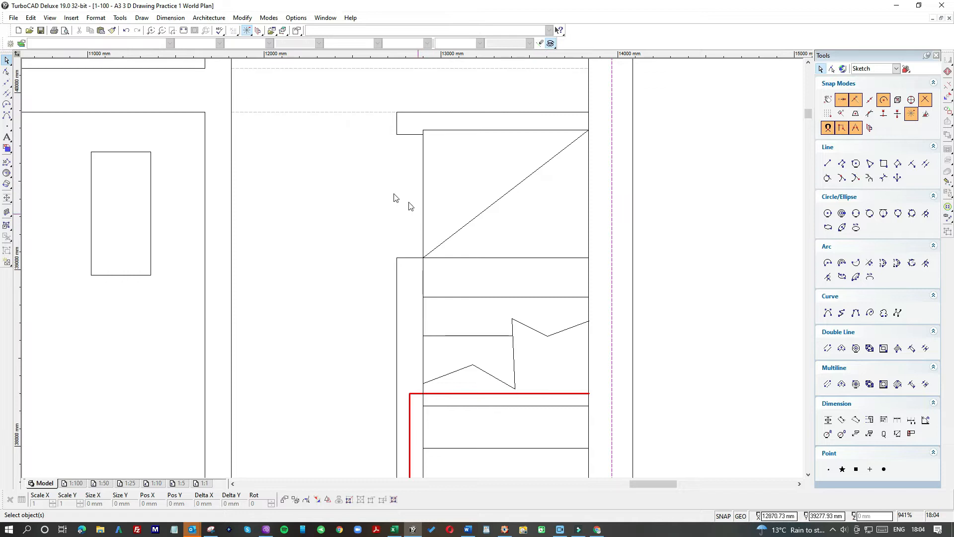
pyautogui.scroll(-2, 386, 194)
pyautogui.scroll(-1, 415, 271)
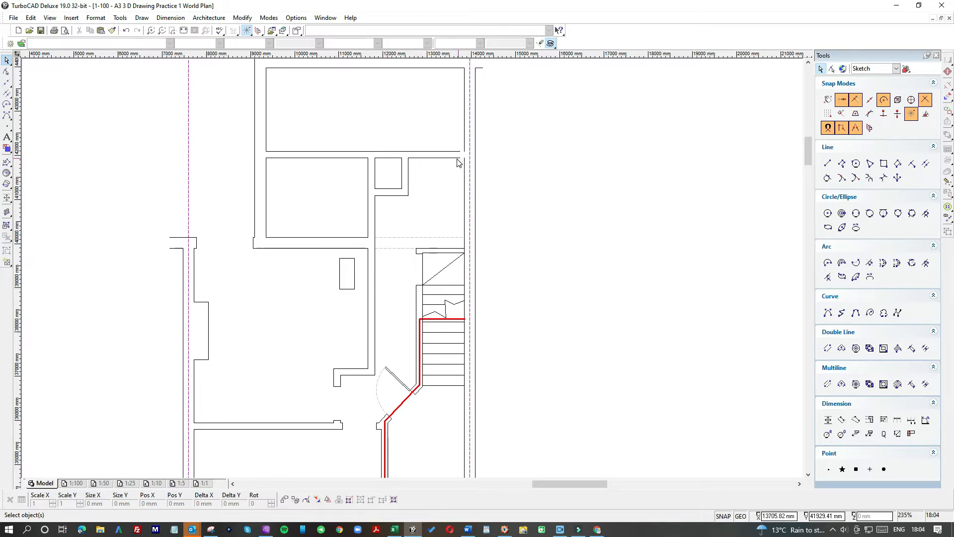
pyautogui.scroll(3, 458, 163)
pyautogui.click(416, 241)
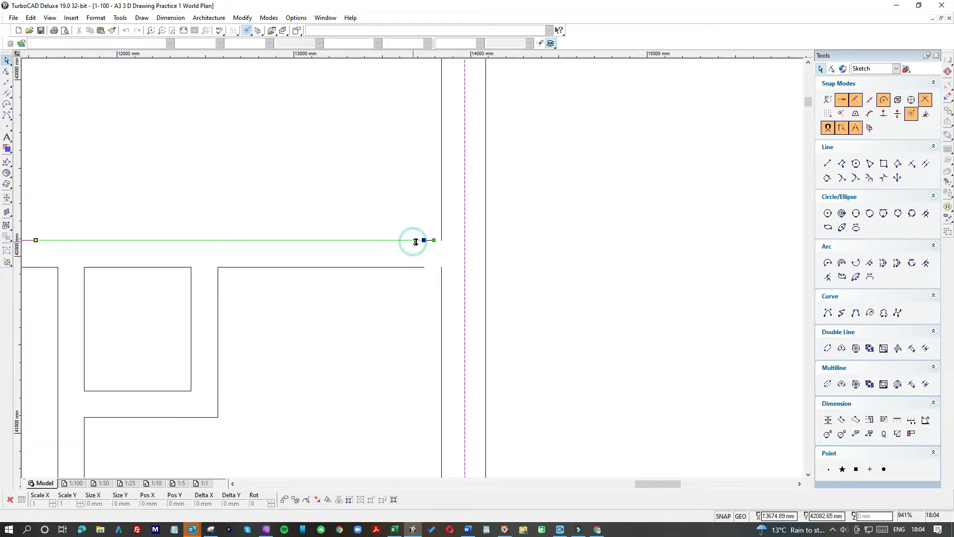
pyautogui.click(424, 240)
pyautogui.click(440, 241)
pyautogui.click(418, 267)
pyautogui.click(423, 265)
pyautogui.click(437, 271)
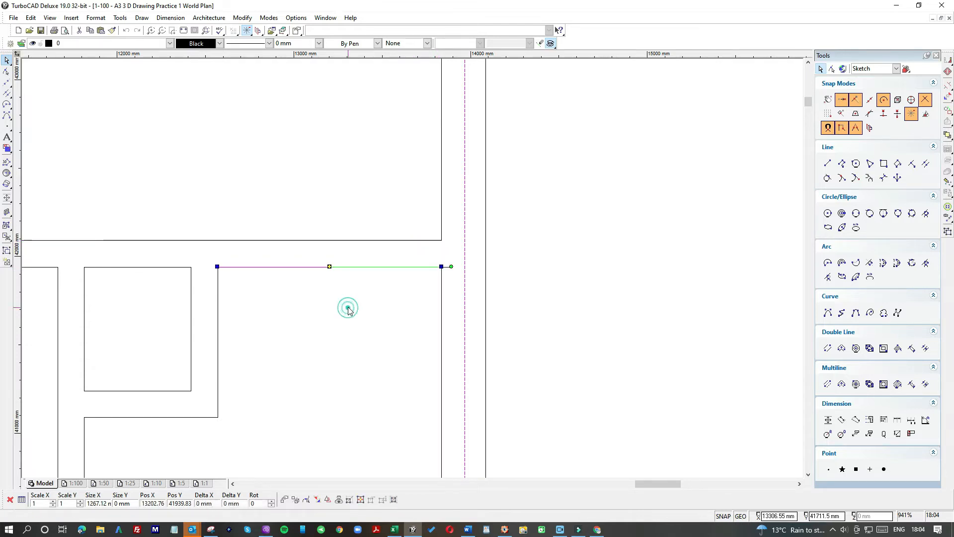
pyautogui.click(350, 307)
# - Move the small door-opening rectangle from the lower room into the room above, clear of the partition beside the hallway
pyautogui.scroll(-3, 413, 271)
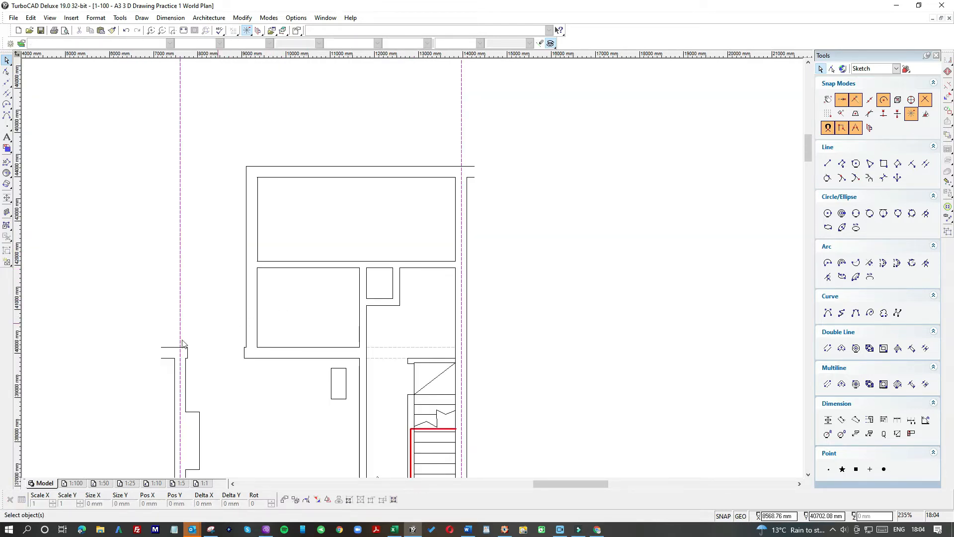
pyautogui.click(346, 388)
pyautogui.moveTo(341, 383); pyautogui.dragTo(363, 323)
pyautogui.click(364, 323)
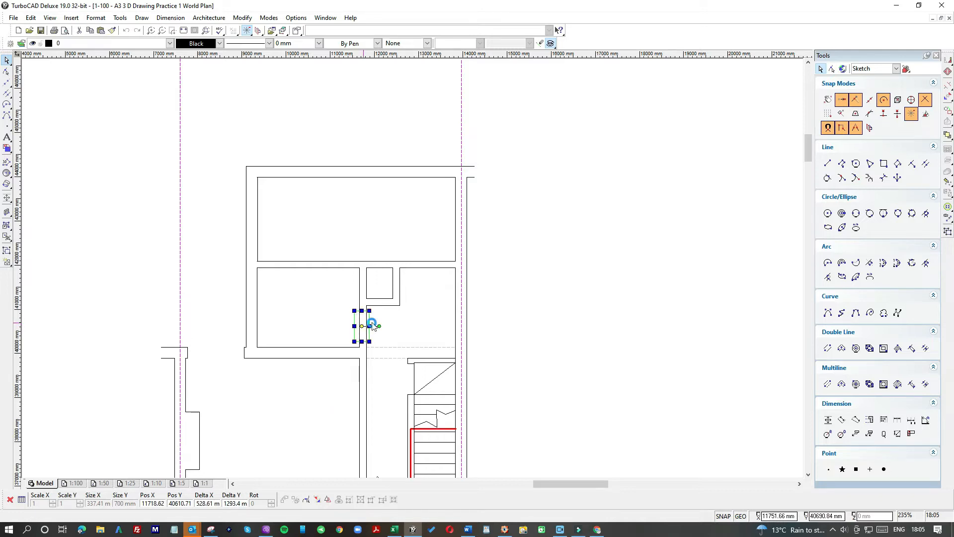
pyautogui.click(389, 324)
pyautogui.scroll(2, 362, 330)
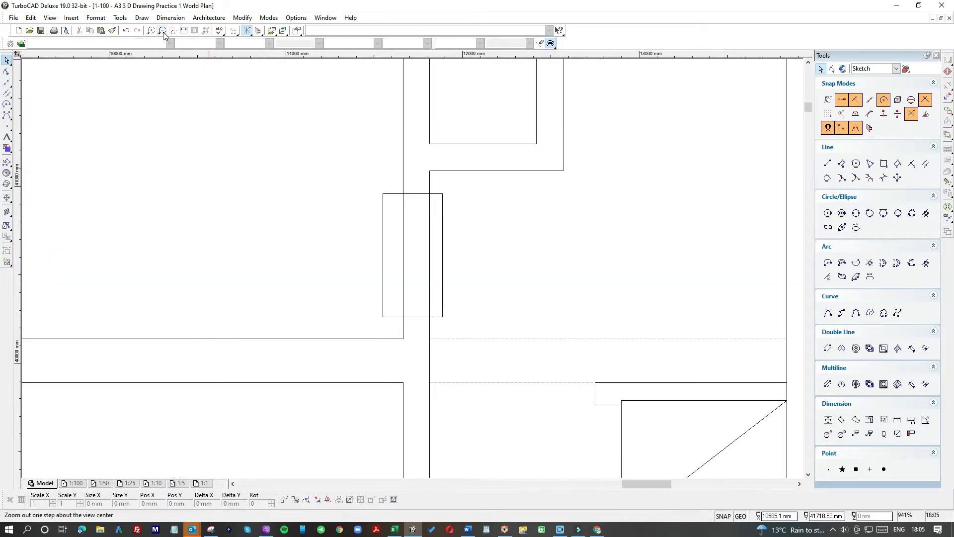
pyautogui.click(386, 219)
pyautogui.moveTo(411, 236); pyautogui.dragTo(280, 213)
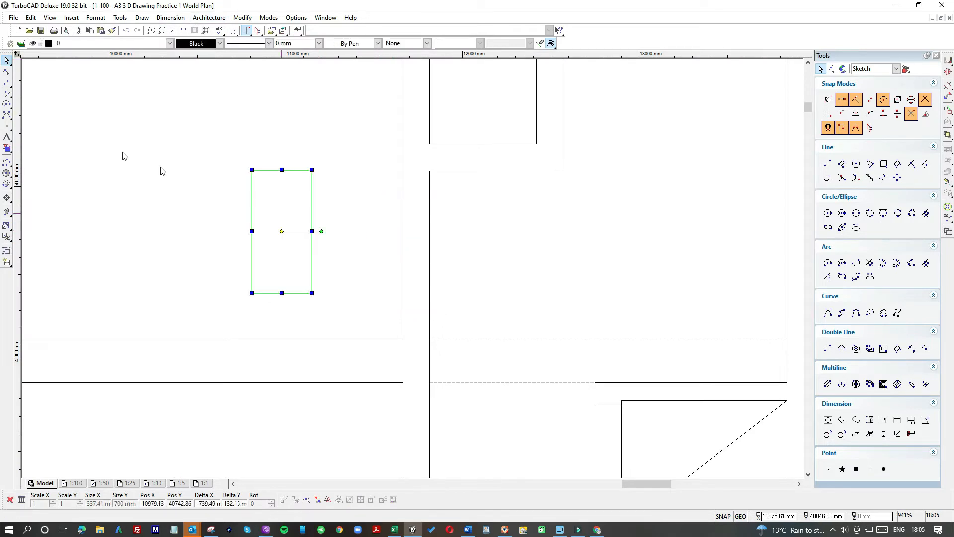
# - Draw a 50 mm line up from the room's lower inner corner and a horizontal helper line from its end across the wall
pyautogui.click(9, 96)
pyautogui.click(20, 104)
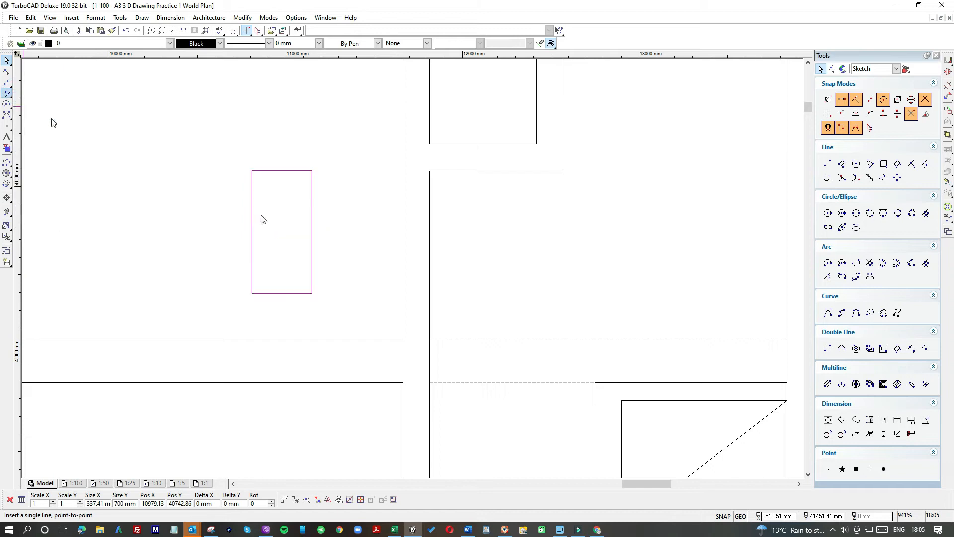
pyautogui.click(400, 337)
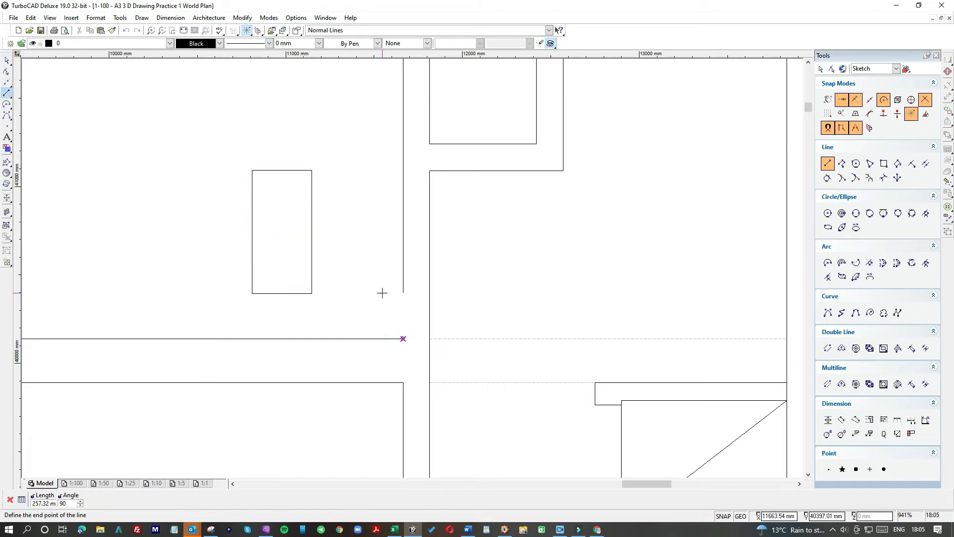
pyautogui.write('50')
pyautogui.press('Return')
pyautogui.click(403, 329)
pyautogui.click(450, 329)
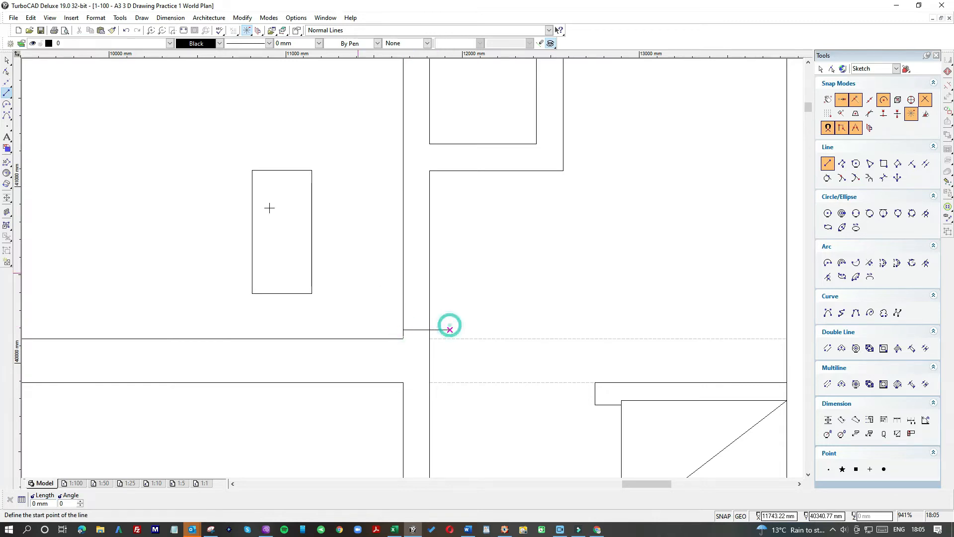
# - Move the rectangle onto the wall with its lower edge on the helper line, and delete the helper line
pyautogui.click(7, 60)
pyautogui.click(275, 169)
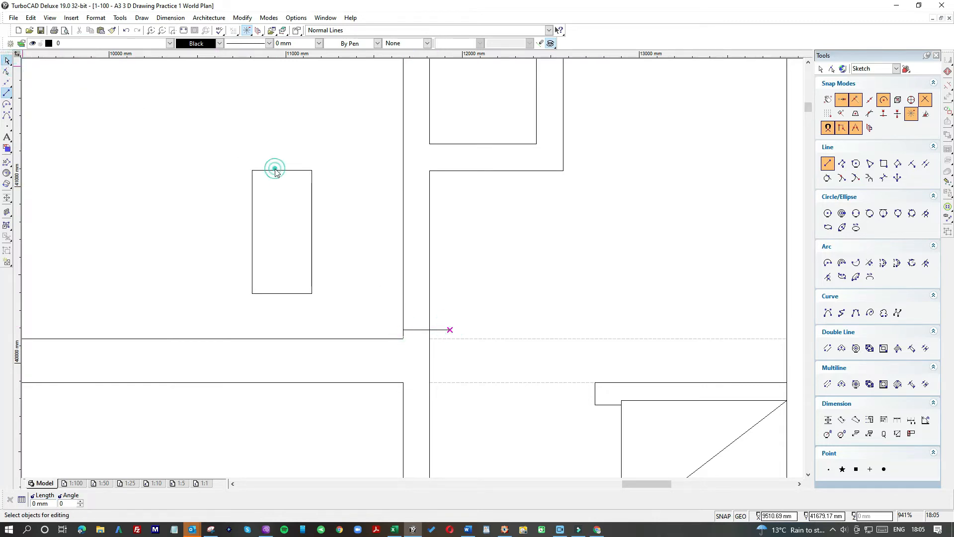
pyautogui.moveTo(279, 223); pyautogui.dragTo(416, 261)
pyautogui.moveTo(350, 305); pyautogui.dragTo(463, 336)
pyautogui.press('Escape')
# - Trim both wall lines inside the rectangle with Object Trim, using it as the cutting edge, and move the rectangle back into the room
pyautogui.click(243, 18)
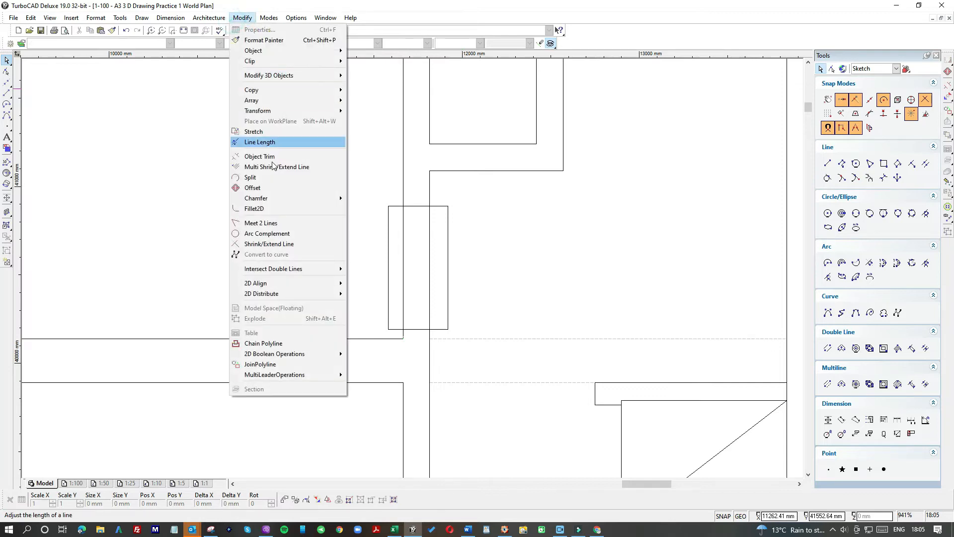
pyautogui.click(248, 157)
pyautogui.click(392, 206)
pyautogui.click(403, 218)
pyautogui.click(422, 219)
pyautogui.click(429, 219)
pyautogui.click(10, 61)
pyautogui.click(443, 212)
pyautogui.moveTo(437, 224); pyautogui.dragTo(247, 213)
# - Close both wall ends of the door opening with short horizontal lines across the wall thickness
pyautogui.click(7, 93)
pyautogui.click(403, 206)
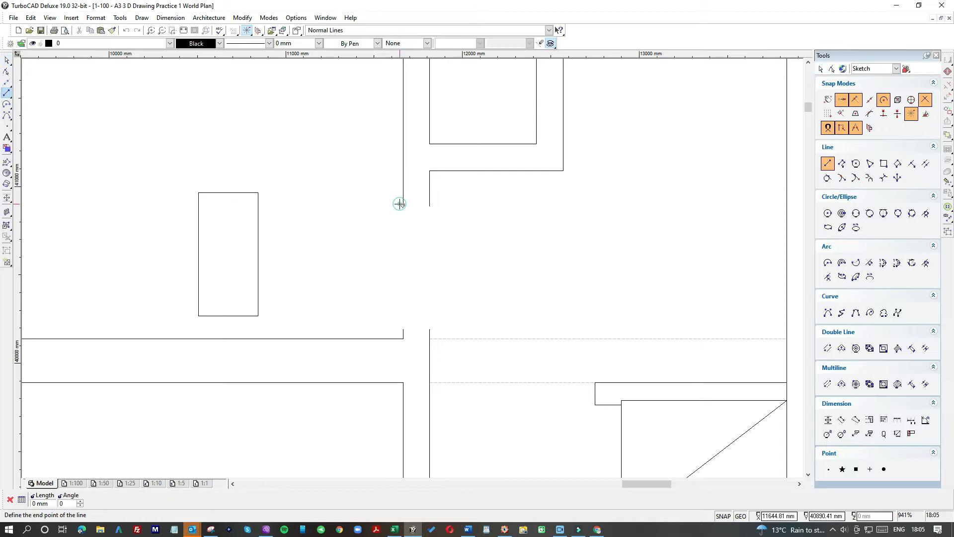
pyautogui.click(430, 206)
pyautogui.click(402, 330)
pyautogui.click(430, 330)
pyautogui.rightClick(545, 211)
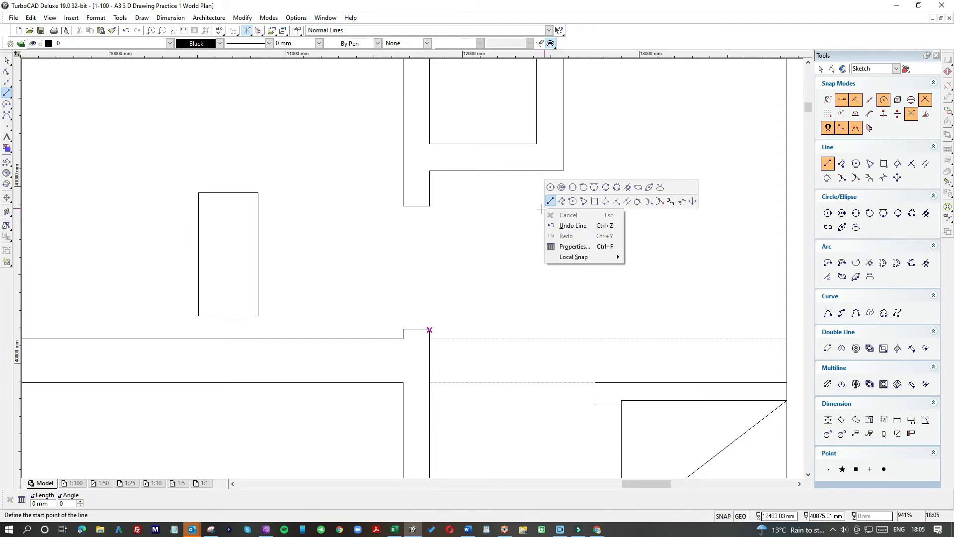
# - Delete the door-opening rectangle left in the room
pyautogui.click(9, 62)
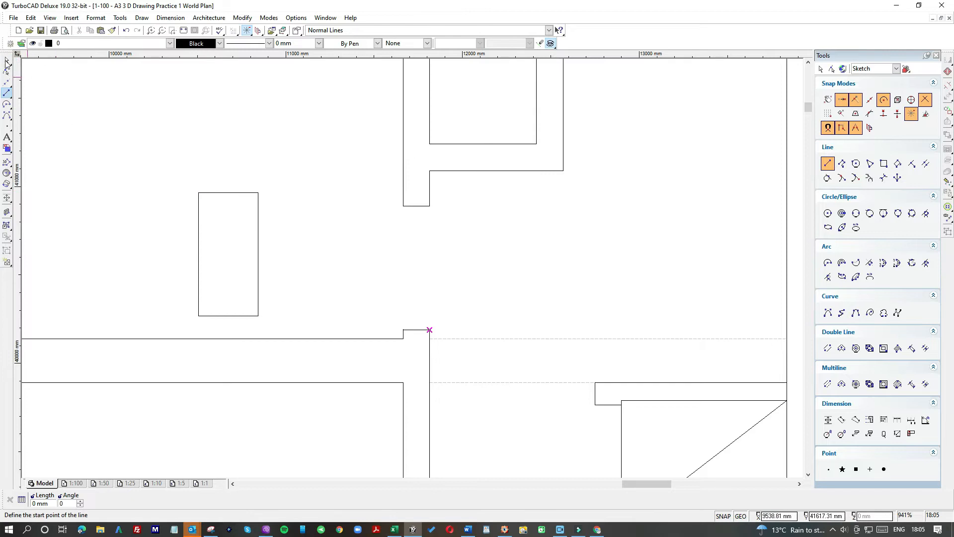
pyautogui.click(21, 73)
pyautogui.click(215, 192)
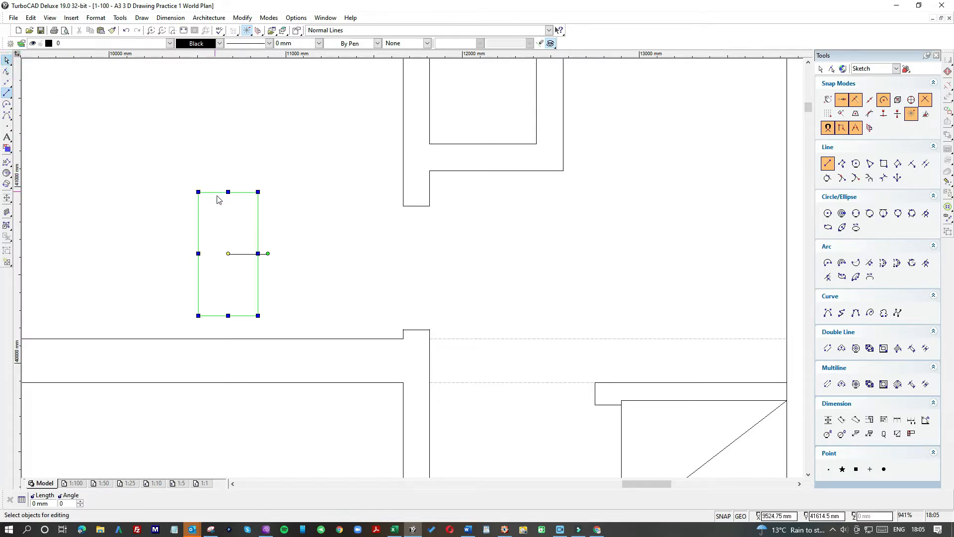
pyautogui.press('Delete')
# - Replace the line capping the lower wall end with one drawn exactly between the upper endpoints of the two wall lines
pyautogui.scroll(-1, 413, 271)
pyautogui.scroll(4, 414, 271)
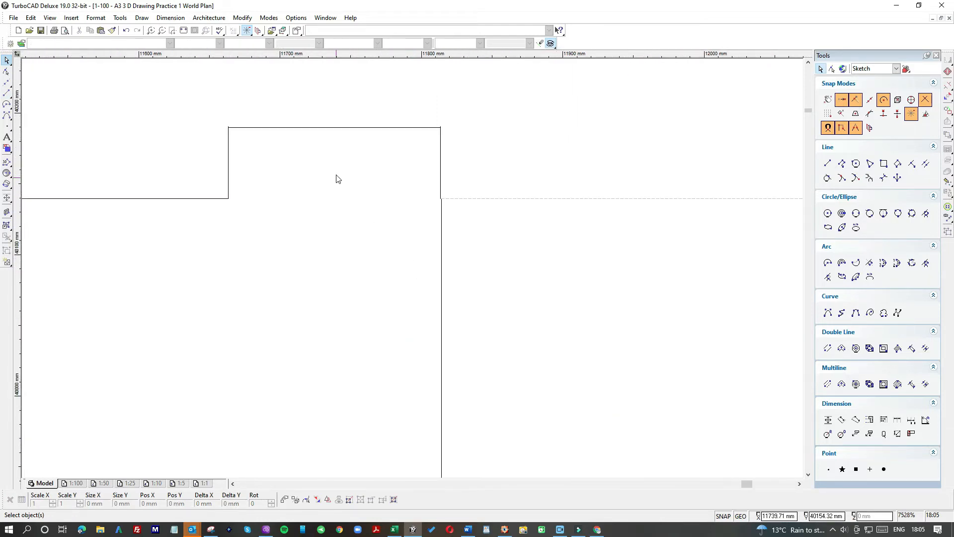
pyautogui.scroll(2, 415, 273)
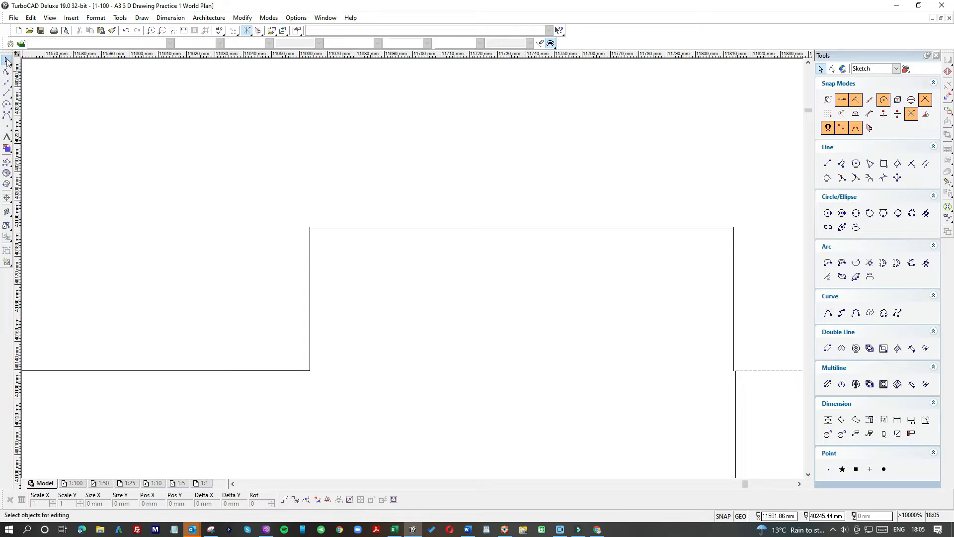
pyautogui.click(344, 229)
pyautogui.press('Delete')
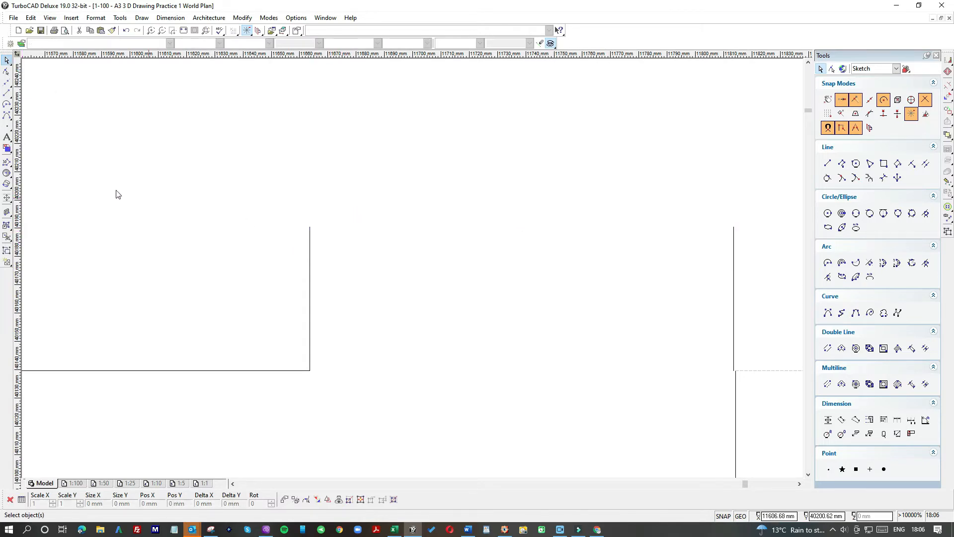
pyautogui.click(6, 93)
pyautogui.click(310, 227)
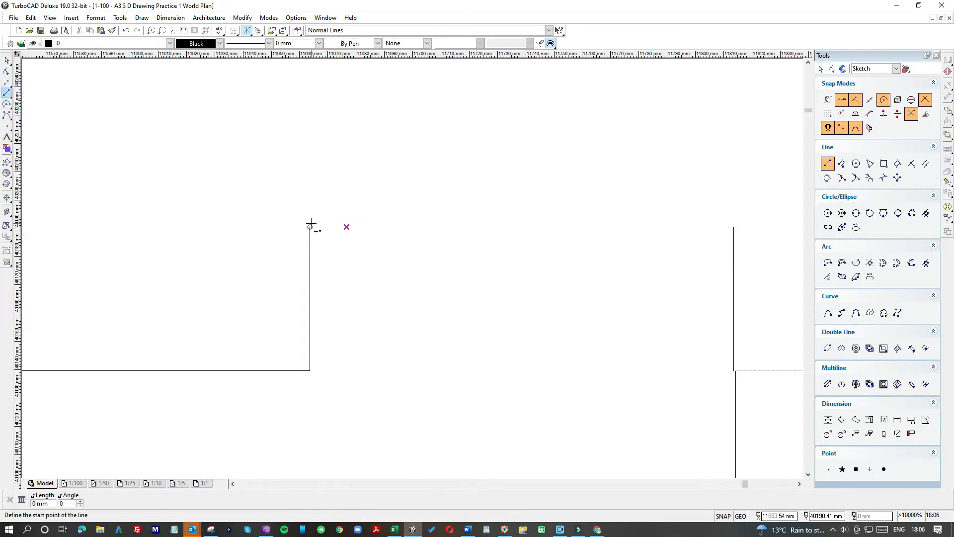
pyautogui.click(734, 227)
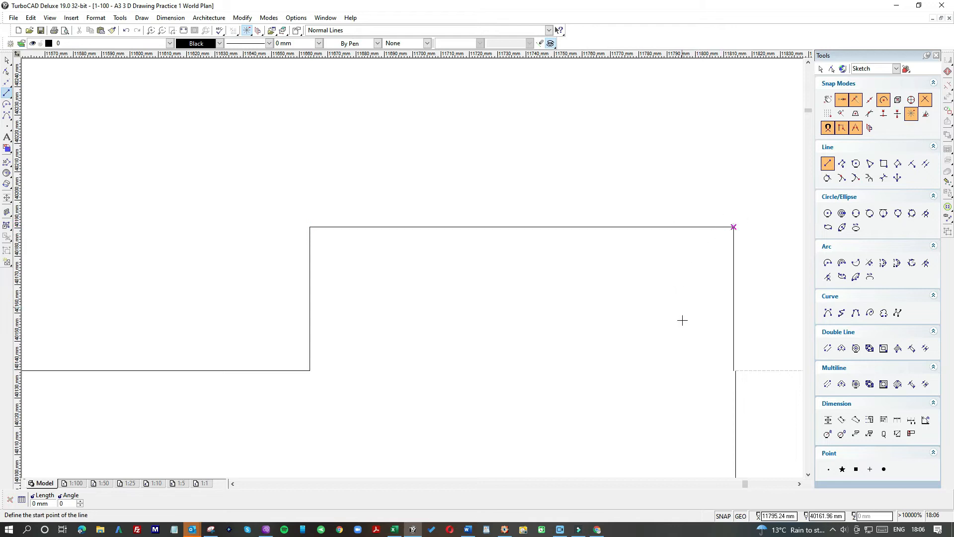
# - Delete the short vertical line between the cap's outer end and the misaligned wall line at the door opening
pyautogui.scroll(-2, 694, 359)
pyautogui.scroll(-10, 432, 285)
pyautogui.scroll(10, 413, 274)
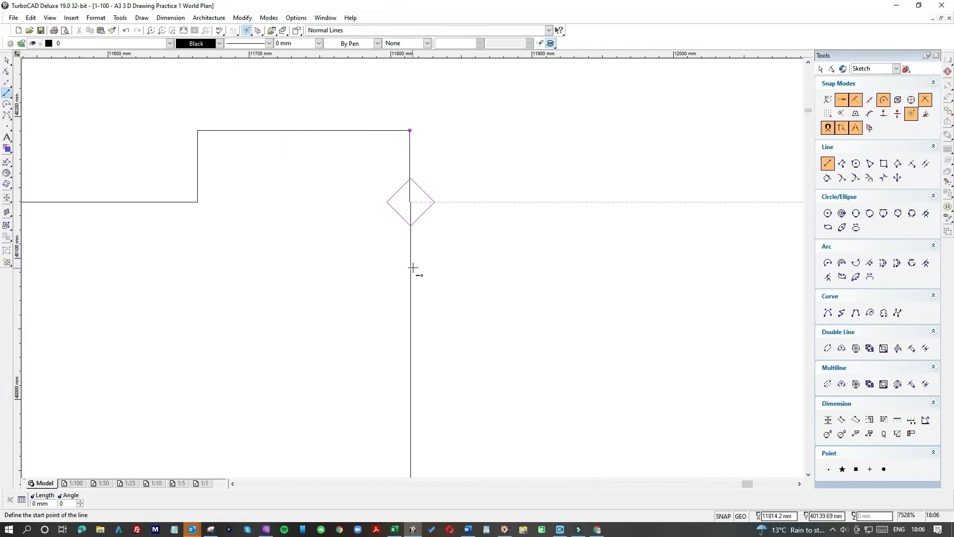
pyautogui.click(8, 62)
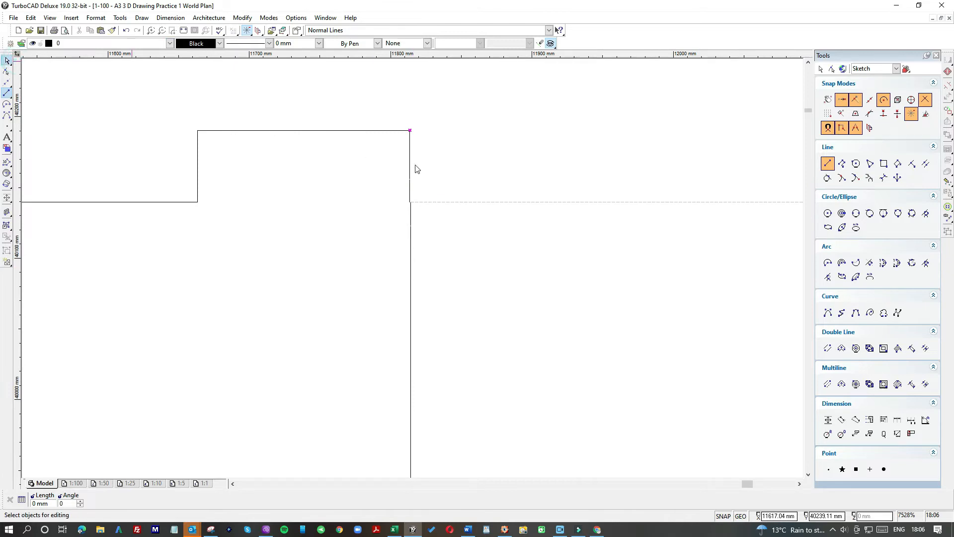
pyautogui.click(410, 157)
pyautogui.press('Delete')
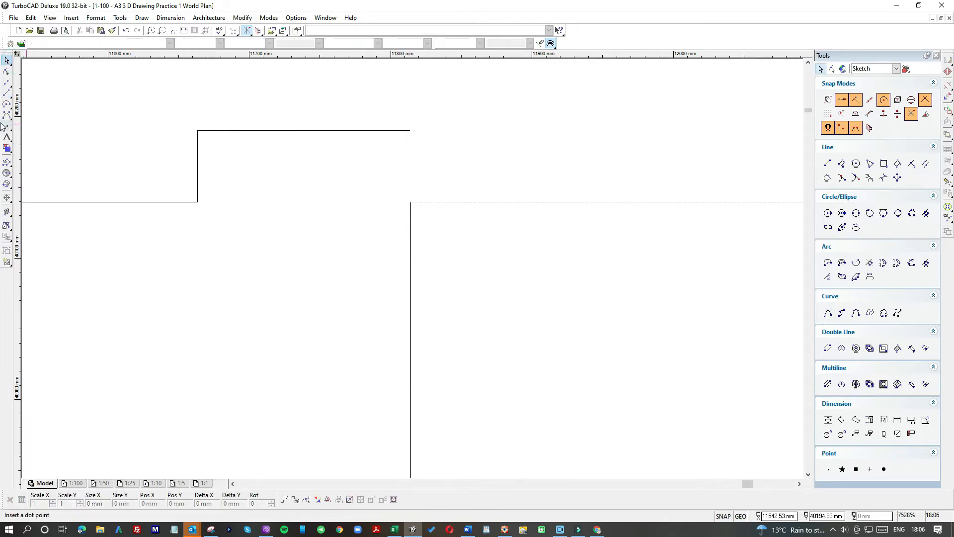
# - Stretch the wall line's upper endpoint up to the outer end of the short cap line
pyautogui.click(411, 228)
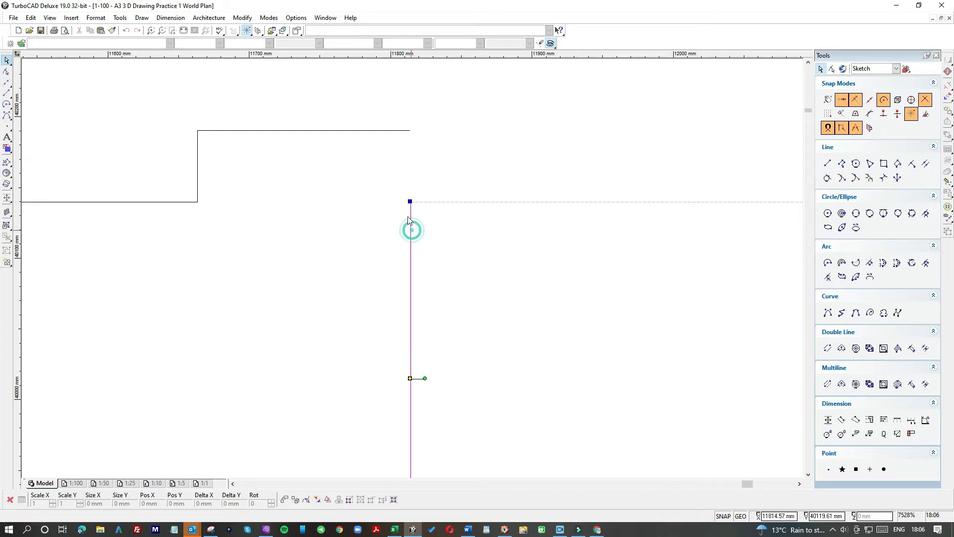
pyautogui.moveTo(409, 201); pyautogui.dragTo(410, 131)
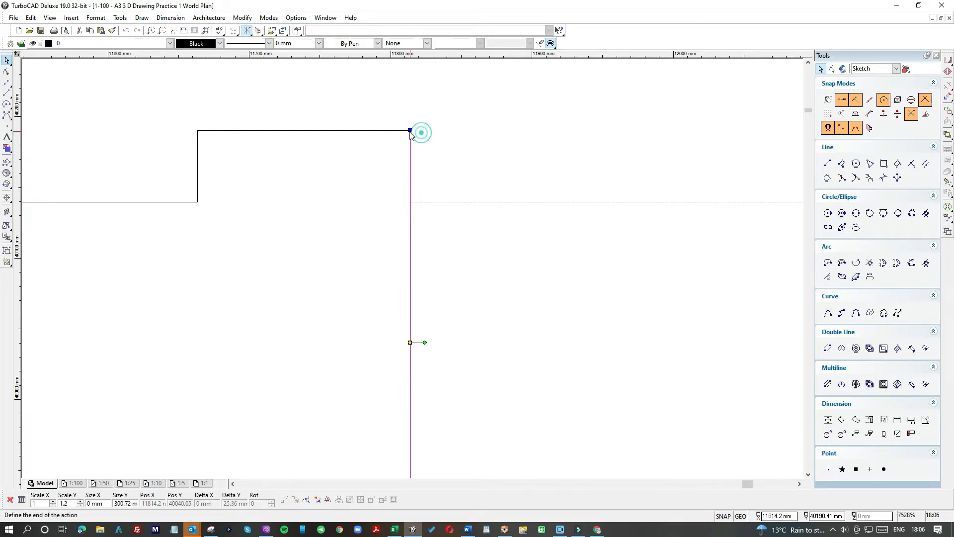
pyautogui.scroll(5, 416, 272)
pyautogui.click(445, 276)
pyautogui.click(473, 275)
pyautogui.click(537, 288)
pyautogui.scroll(-5, 411, 273)
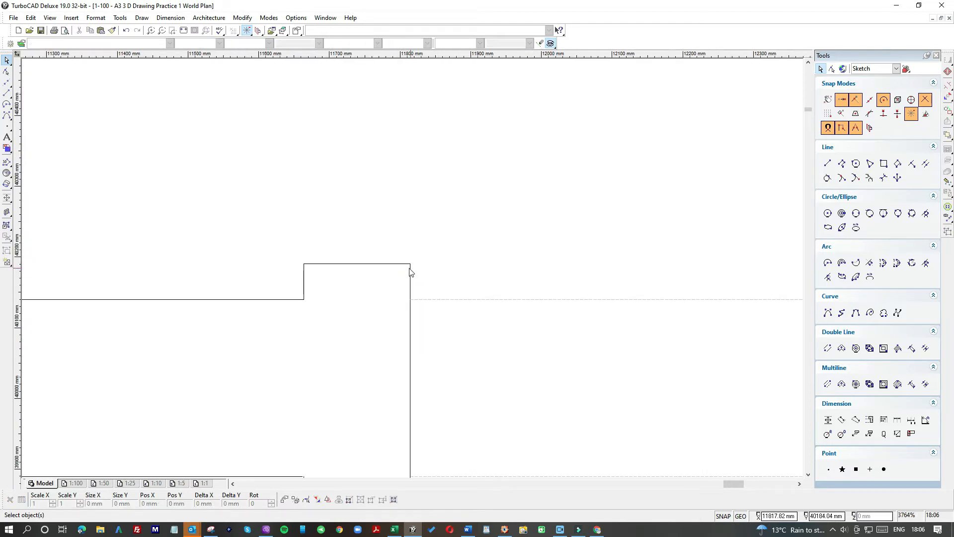
# - Draw a rectangle about 263 by 649 mm over the small cupboard's right wall, starting at its upper inner corner
pyautogui.scroll(-3, 416, 269)
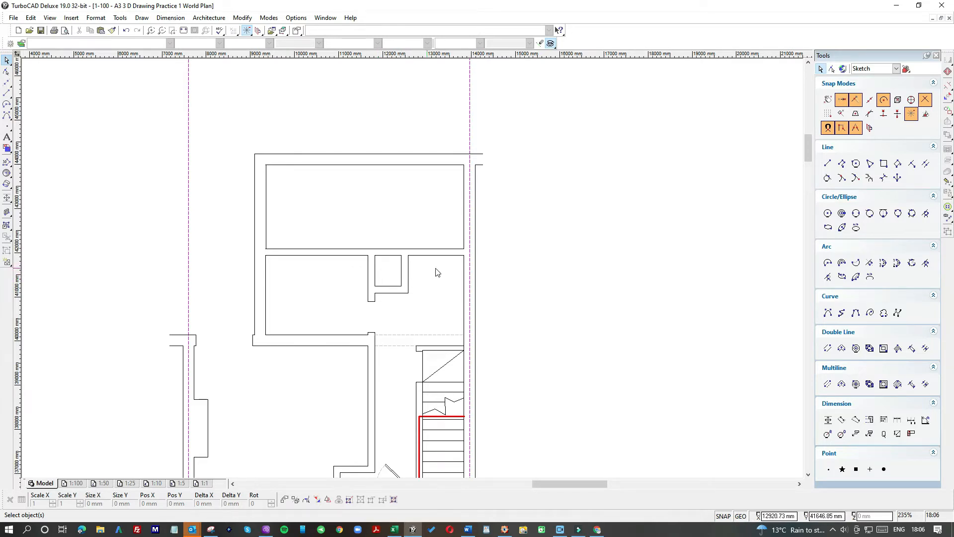
pyautogui.scroll(-2, 415, 272)
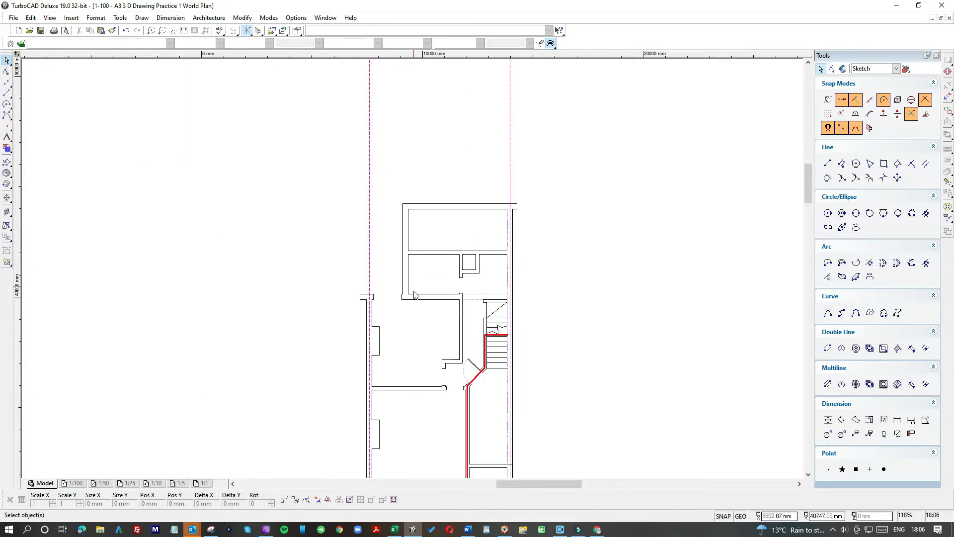
pyautogui.scroll(-2, 416, 283)
pyautogui.scroll(3, 417, 263)
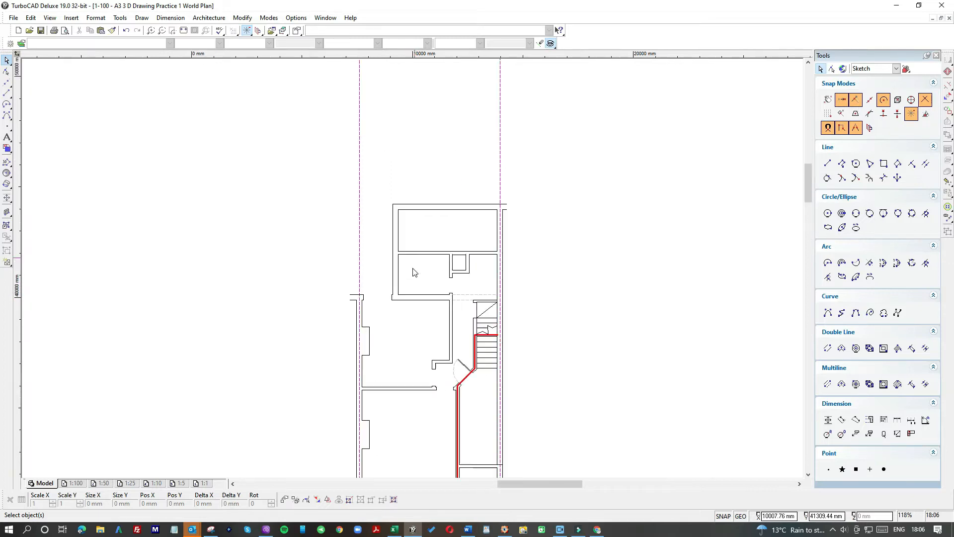
pyautogui.click(11, 96)
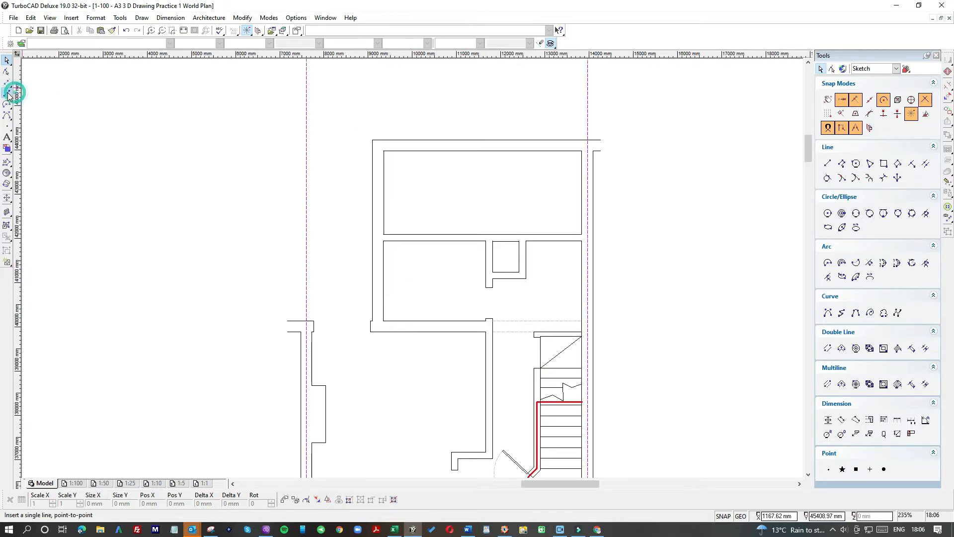
pyautogui.click(39, 195)
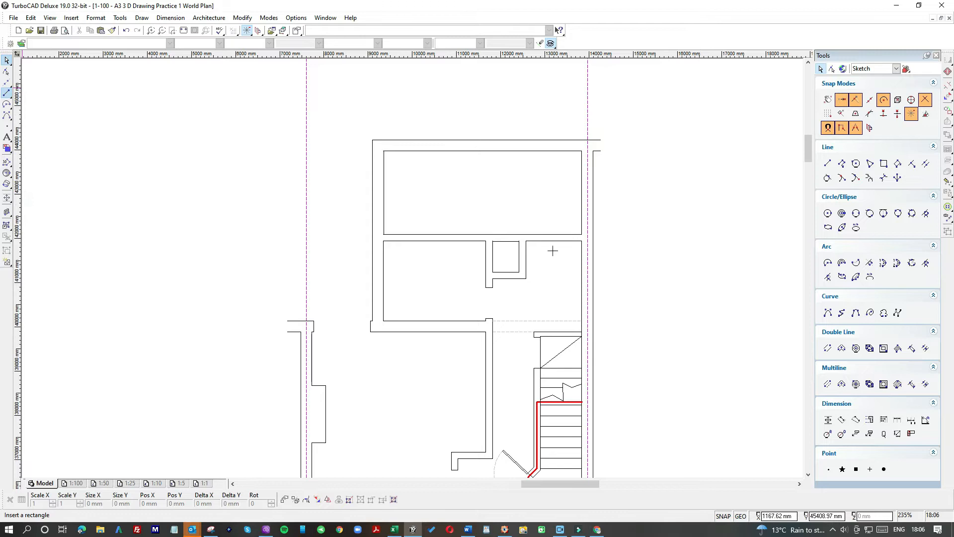
pyautogui.scroll(3, 553, 251)
pyautogui.click(274, 241)
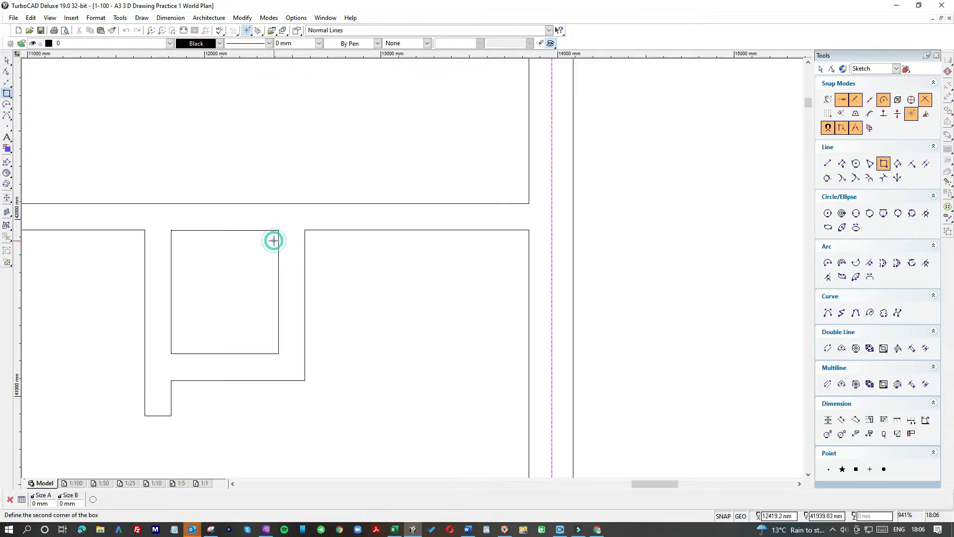
pyautogui.click(324, 344)
pyautogui.click(9, 61)
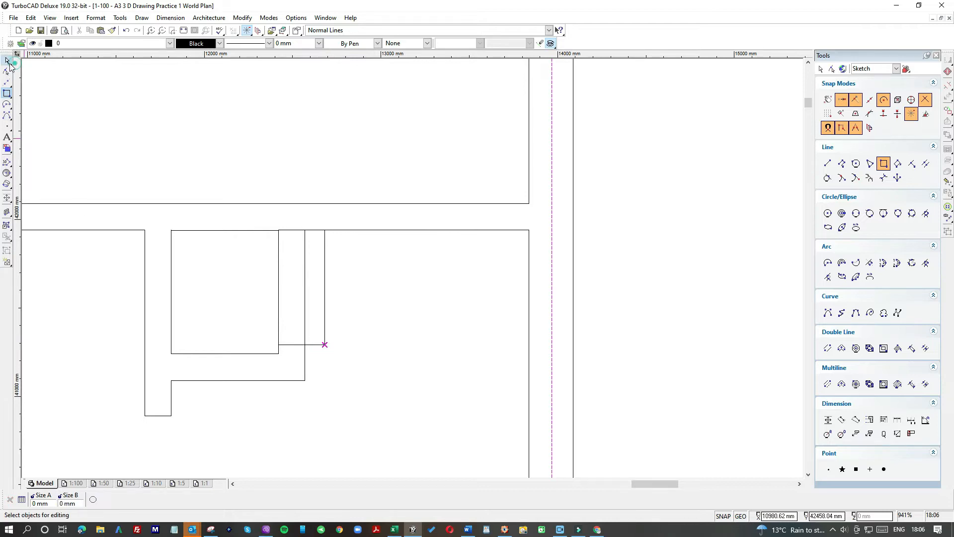
# - Move the rectangle so it straddles both lines of the cupboard's right wall, just below the partition
pyautogui.click(326, 259)
pyautogui.moveTo(315, 272); pyautogui.dragTo(309, 277)
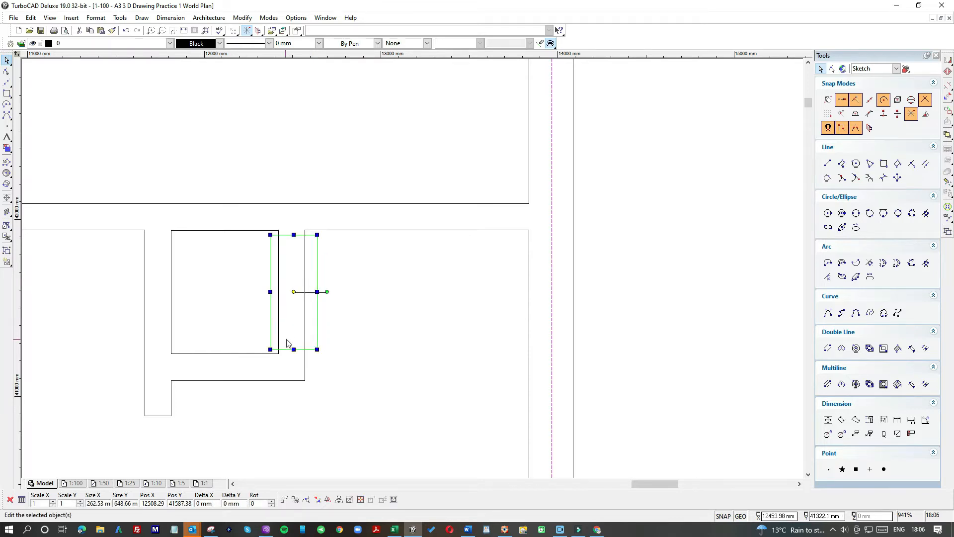
pyautogui.moveTo(292, 334); pyautogui.dragTo(296, 339)
pyautogui.click(342, 307)
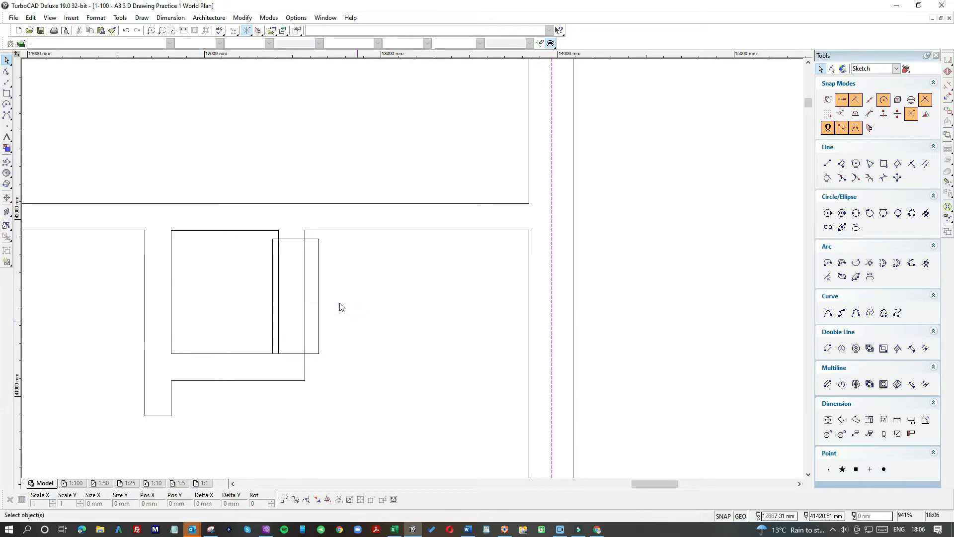
# - Shorten the cupboard's inner right wall line so its upper end meets the horizontal wall line exactly
pyautogui.scroll(5, 283, 235)
pyautogui.click(338, 264)
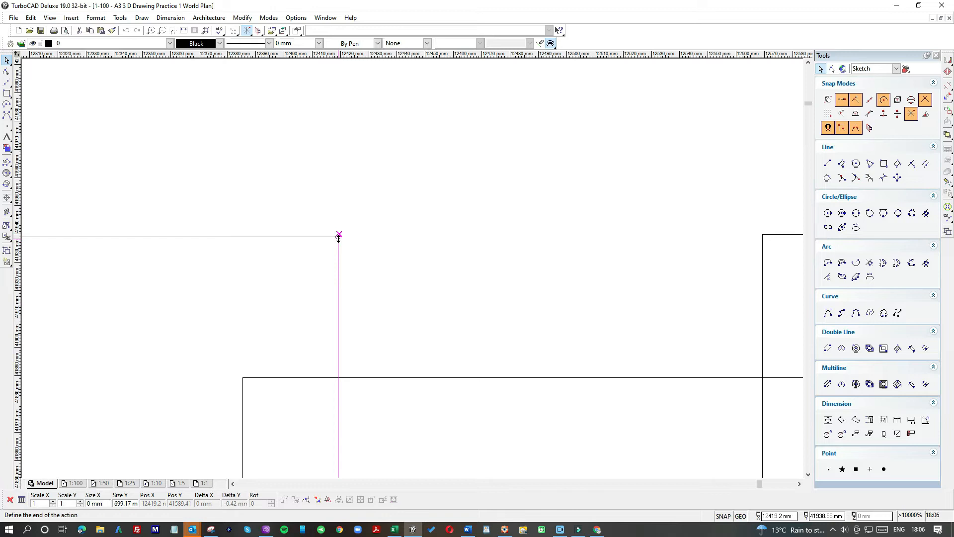
pyautogui.click(431, 253)
pyautogui.scroll(-2, 414, 272)
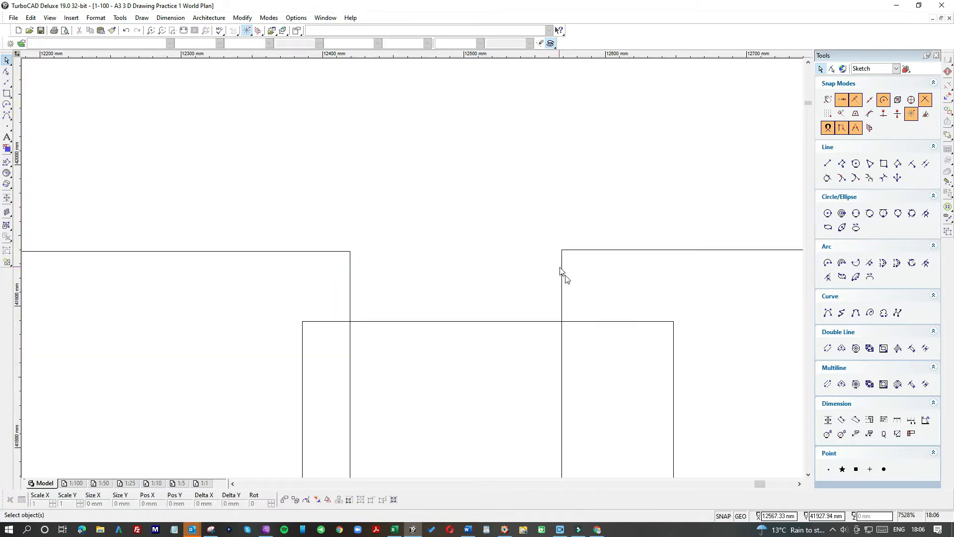
# - Shift the opening rectangle slightly up and to the left so it clears the cupboard's lower inner corner
pyautogui.click(611, 322)
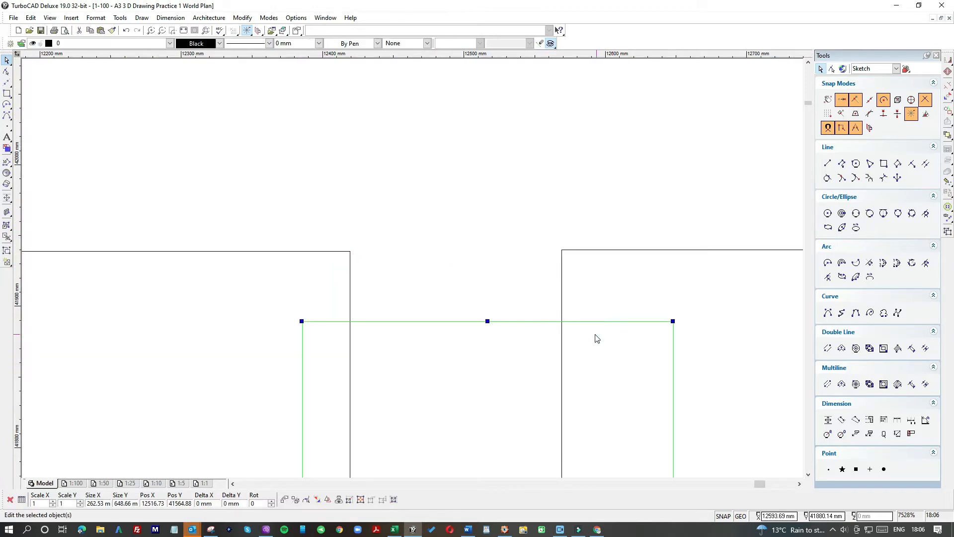
pyautogui.scroll(-2, 414, 272)
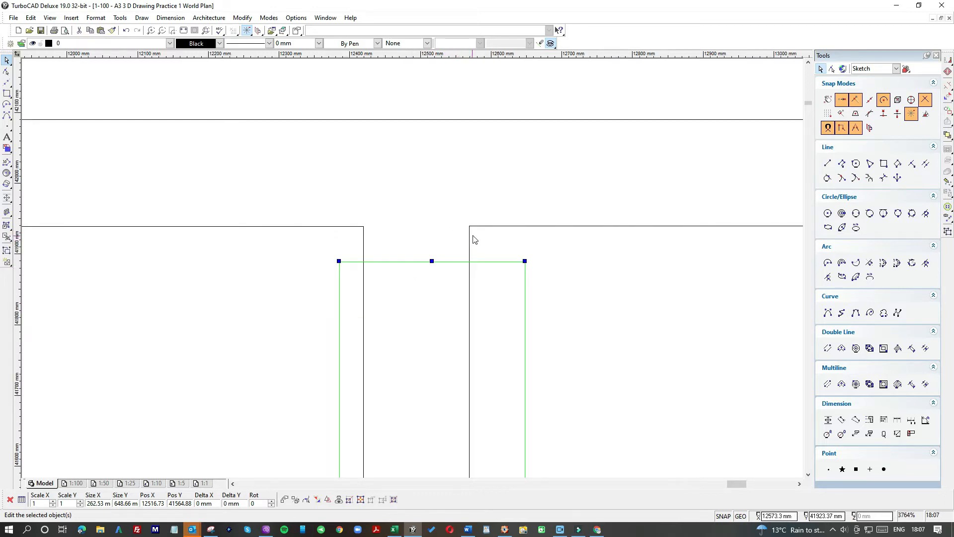
pyautogui.scroll(-4, 416, 282)
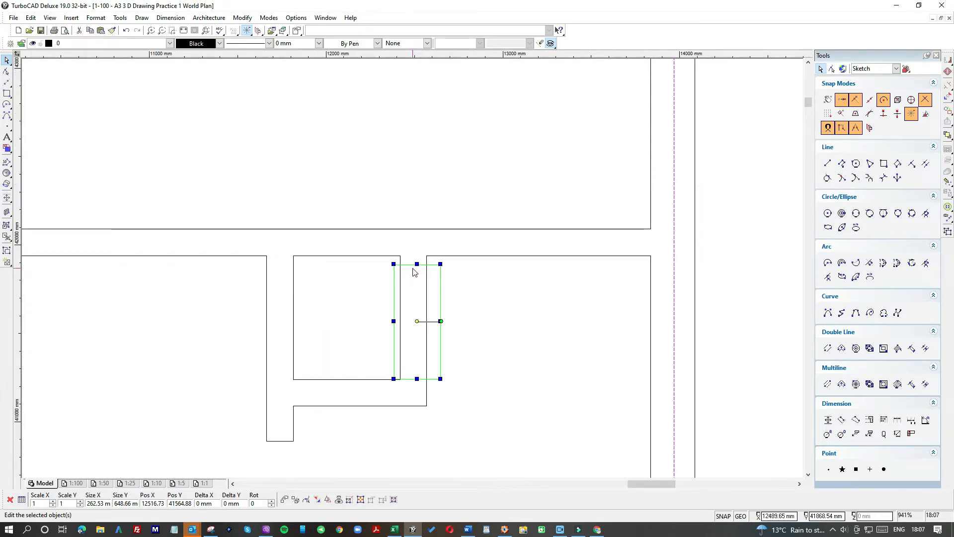
pyautogui.moveTo(416, 277); pyautogui.dragTo(412, 273)
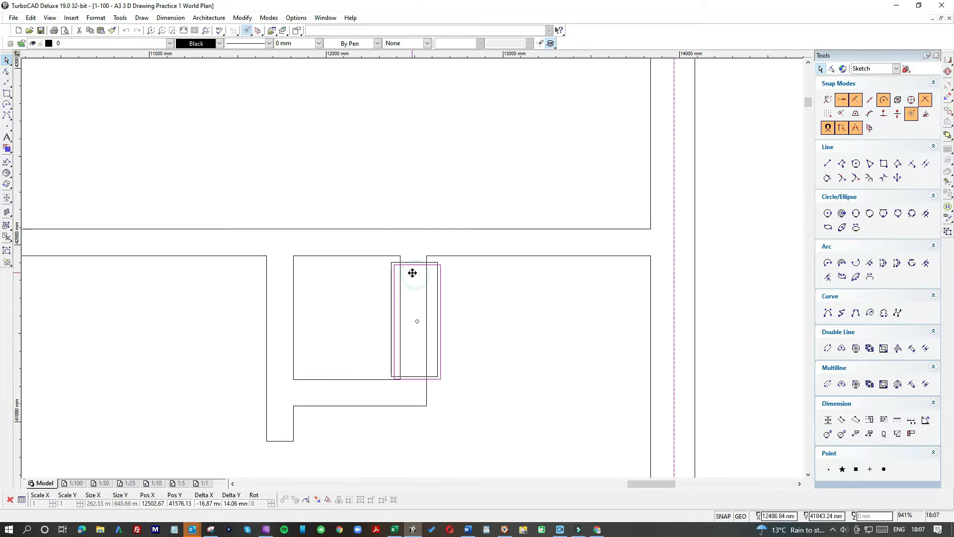
pyautogui.click(494, 196)
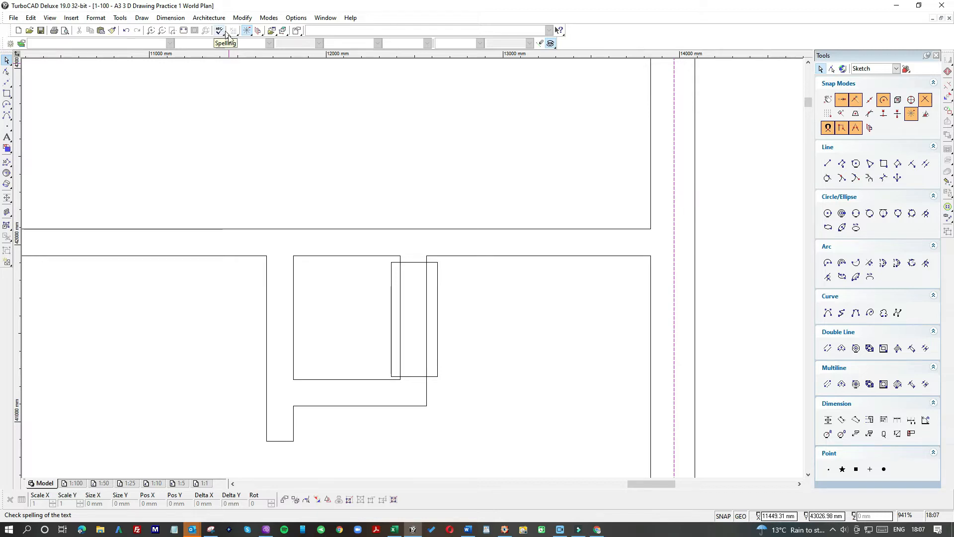
# - Trim both cupboard wall lines inside the rectangle with Object Trim, using the rectangle as the cutting edge
pyautogui.click(244, 18)
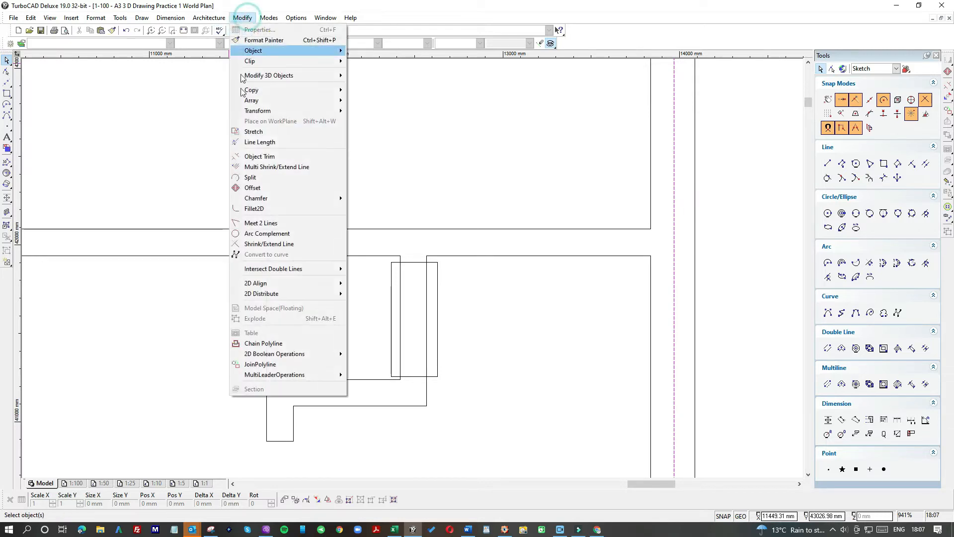
pyautogui.click(255, 157)
pyautogui.click(411, 262)
pyautogui.click(400, 269)
pyautogui.click(426, 269)
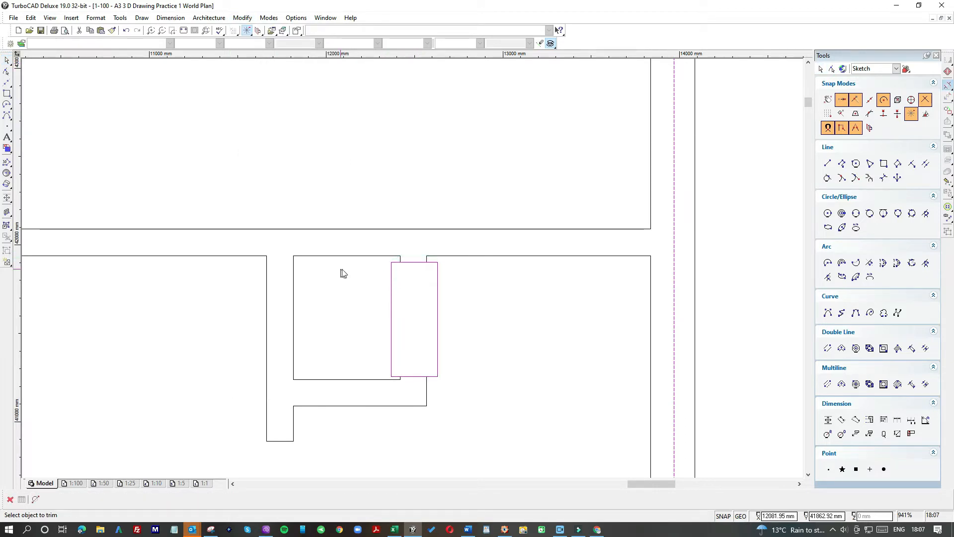
# - Move the rectangle from the cupboard opening up into the room above
pyautogui.click(7, 60)
pyautogui.click(436, 282)
pyautogui.moveTo(436, 282); pyautogui.dragTo(551, 132)
# - Close both wall ends of the cupboard opening with short horizontal lines across the wall thickness
pyautogui.click(11, 95)
pyautogui.click(19, 113)
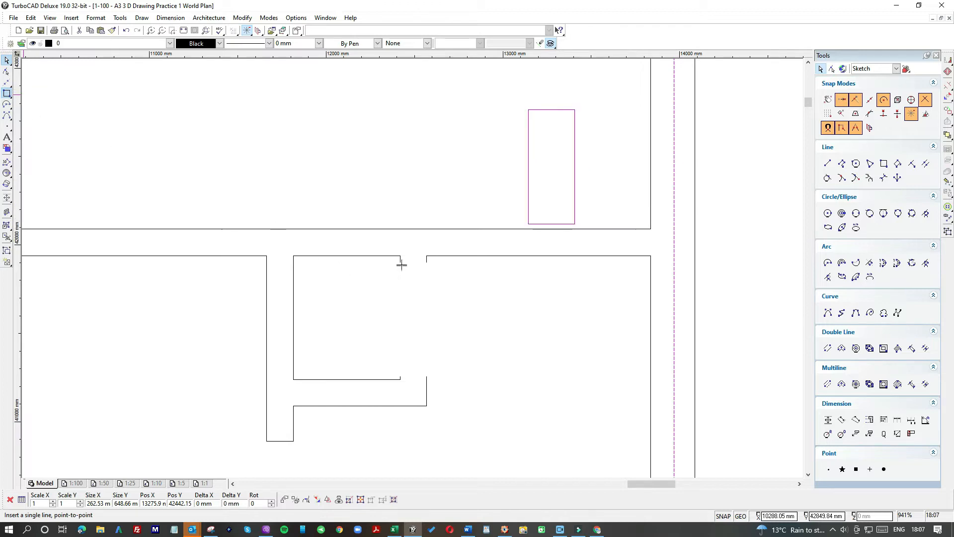
pyautogui.click(402, 262)
pyautogui.click(426, 262)
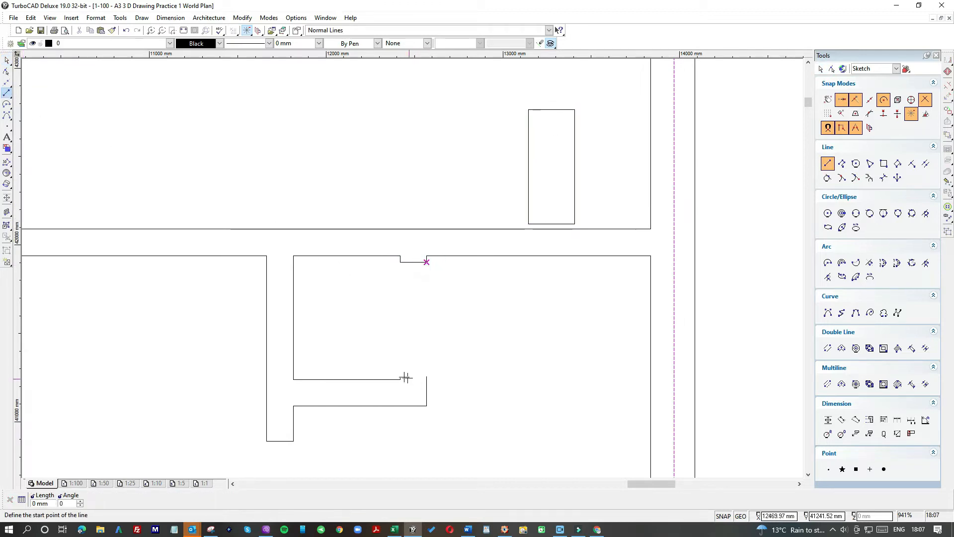
pyautogui.click(400, 377)
pyautogui.click(426, 376)
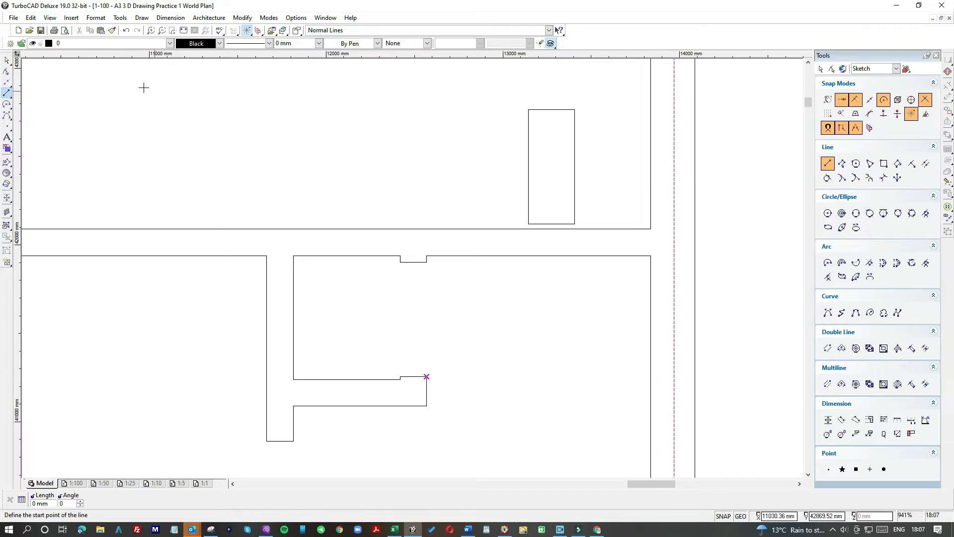
# - Rotate the rectangle in the upper room by 270 degrees so it lies horizontally, and move it left above the cupboard
pyautogui.click(8, 59)
pyautogui.click(554, 109)
pyautogui.click(583, 166)
pyautogui.click(549, 197)
pyautogui.moveTo(431, 176); pyautogui.dragTo(429, 176)
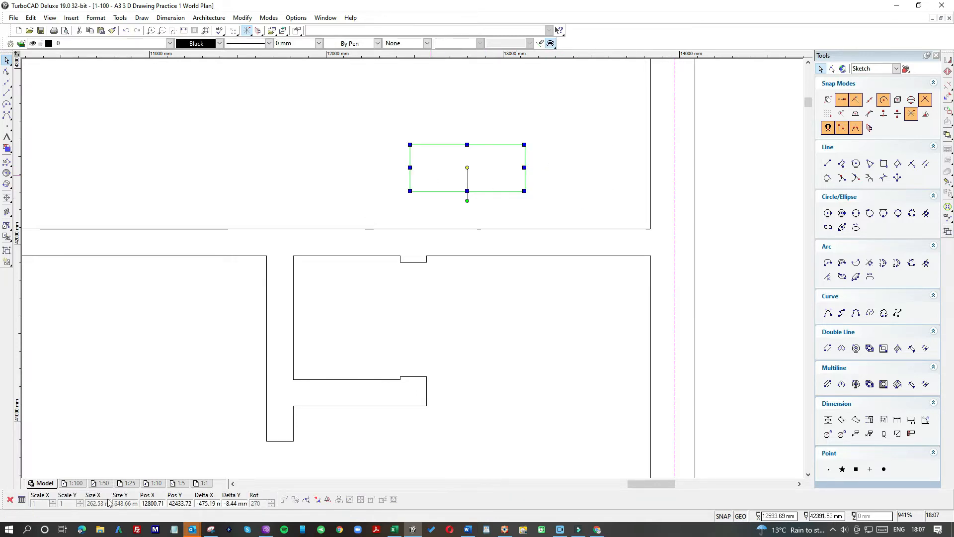
# - Set the horizontal rectangle's X size to 762 mm
pyautogui.click(181, 191)
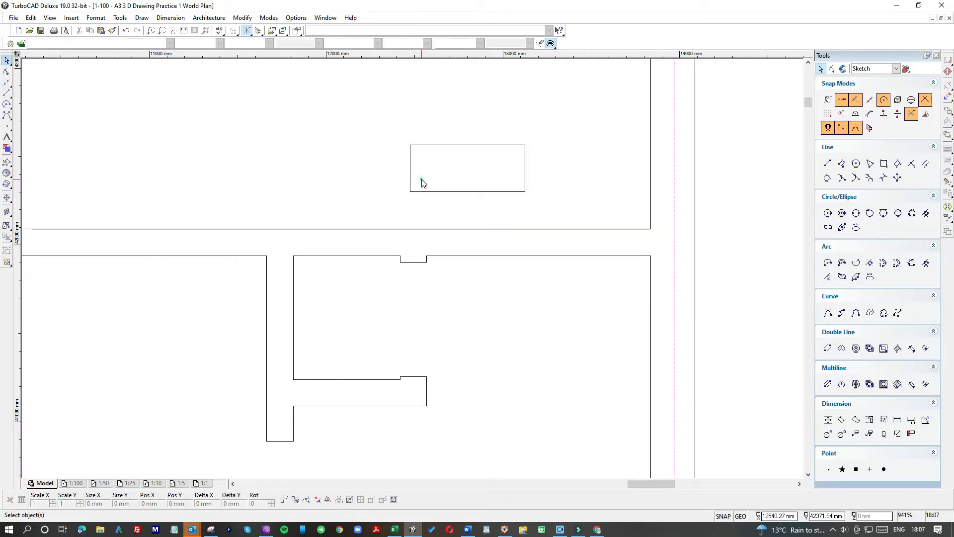
pyautogui.click(422, 192)
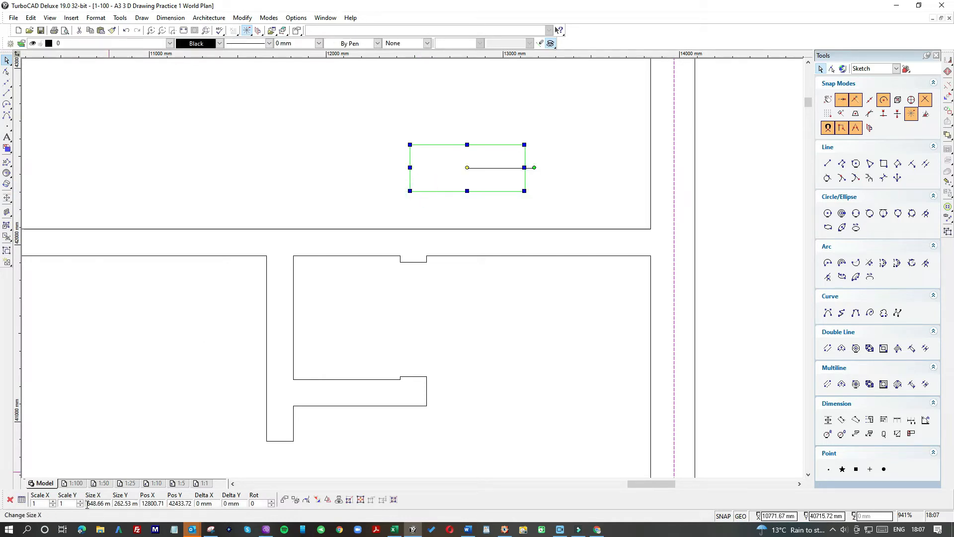
pyautogui.click(97, 503)
pyautogui.write('762')
pyautogui.press('Return')
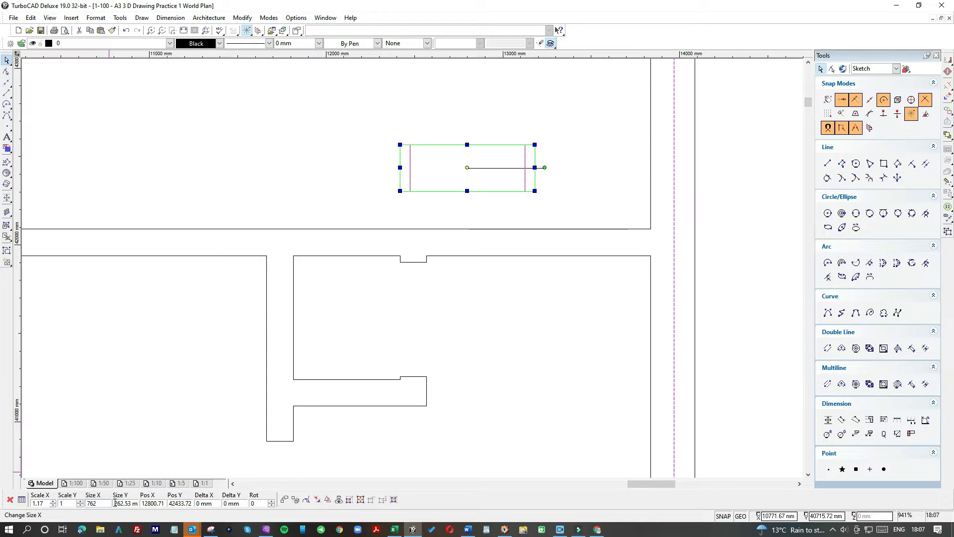
# - Move the 762 mm rectangle down across the horizontal partition wall, just right of the cupboard
pyautogui.click(438, 163)
pyautogui.moveTo(455, 171); pyautogui.dragTo(473, 234)
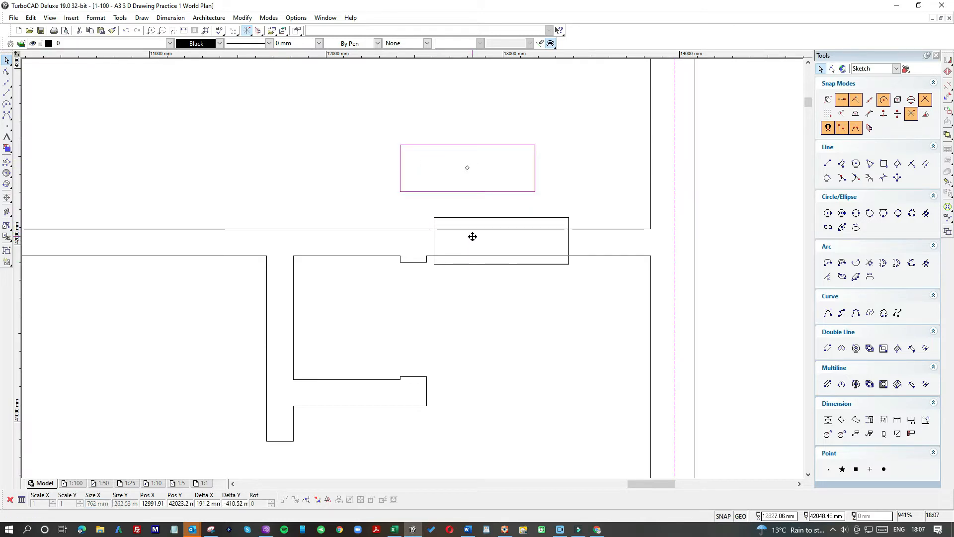
pyautogui.click(500, 130)
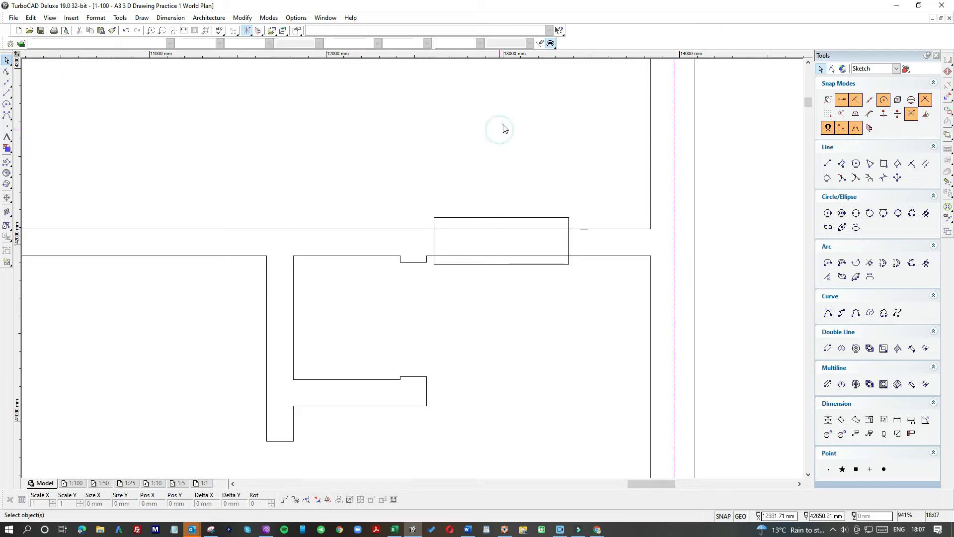
# - Trim both partition wall lines inside the 762 mm rectangle with Object Trim, using it as the cutting edge
pyautogui.click(243, 18)
pyautogui.click(252, 157)
pyautogui.click(458, 218)
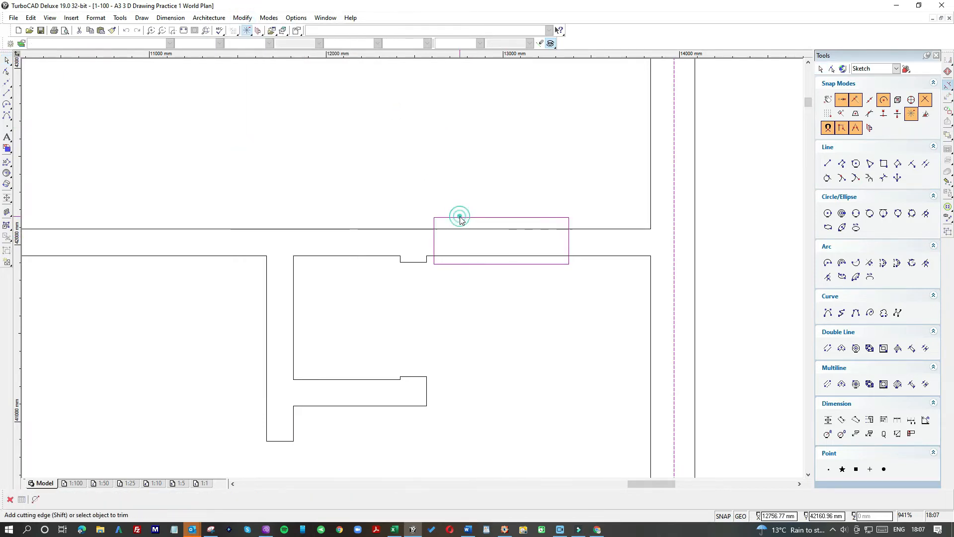
pyautogui.click(456, 255)
# - Move the 762 mm rectangle off the new door opening, up into the upper room
pyautogui.click(6, 61)
pyautogui.click(481, 219)
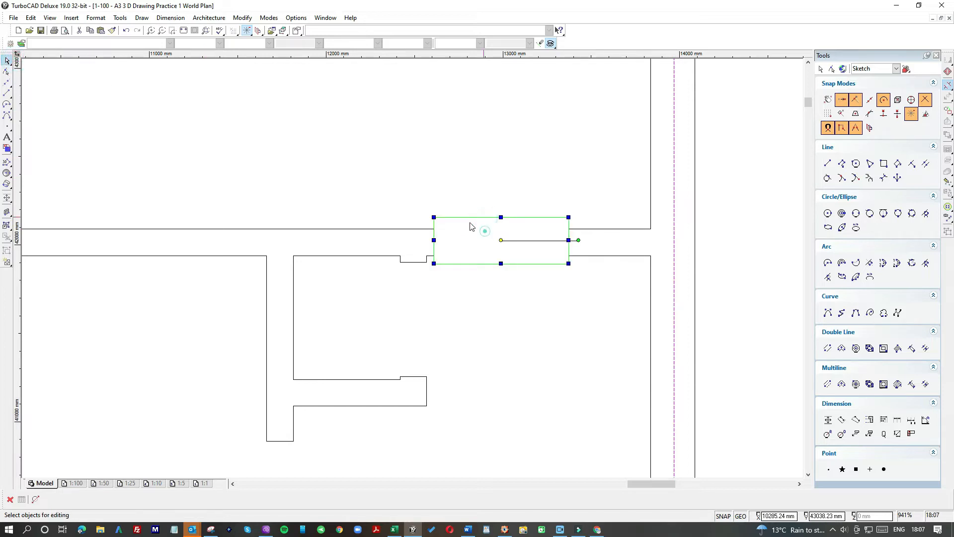
pyautogui.moveTo(489, 233); pyautogui.dragTo(300, 144)
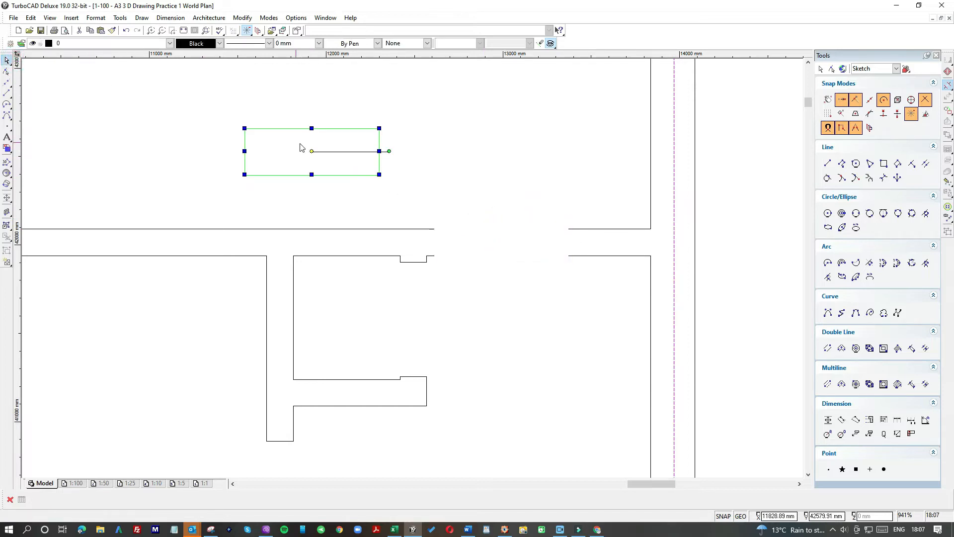
# - Close both cut ends of the partition wall at the door opening with short single lines
pyautogui.click(6, 93)
pyautogui.click(19, 101)
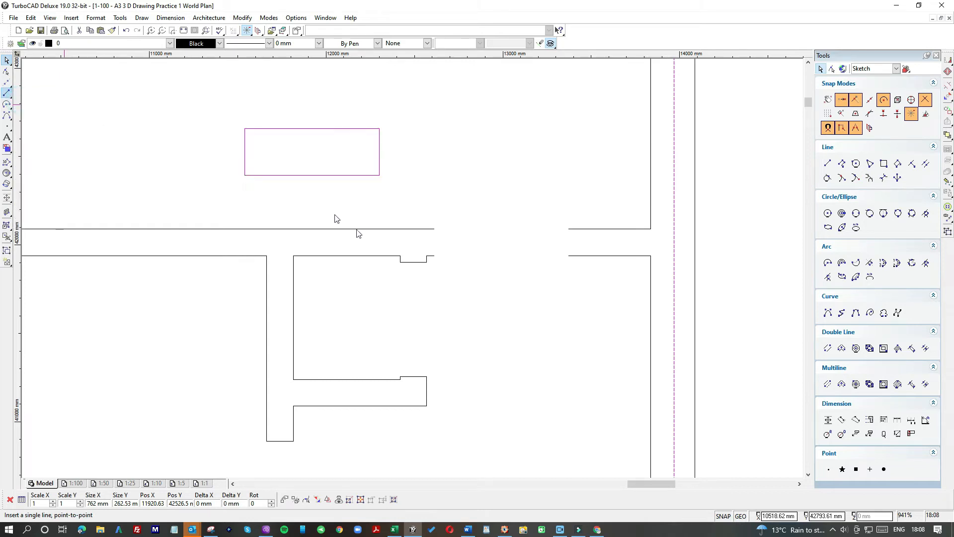
pyautogui.click(434, 229)
pyautogui.click(434, 256)
pyautogui.click(569, 229)
pyautogui.click(568, 256)
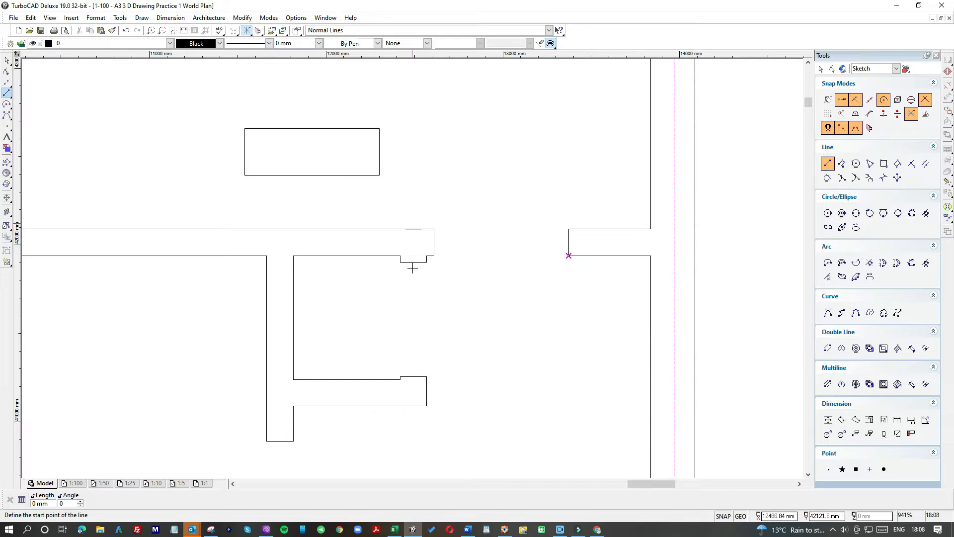
# - Move the 762 mm rectangle further up and right within the upper room, clear of the partition
pyautogui.scroll(-1, 411, 264)
pyautogui.click(8, 61)
pyautogui.click(351, 221)
pyautogui.moveTo(365, 229); pyautogui.dragTo(426, 156)
# - Set the rectangle's X size to 1350 mm
pyautogui.scroll(-1, 414, 271)
pyautogui.scroll(-1, 413, 272)
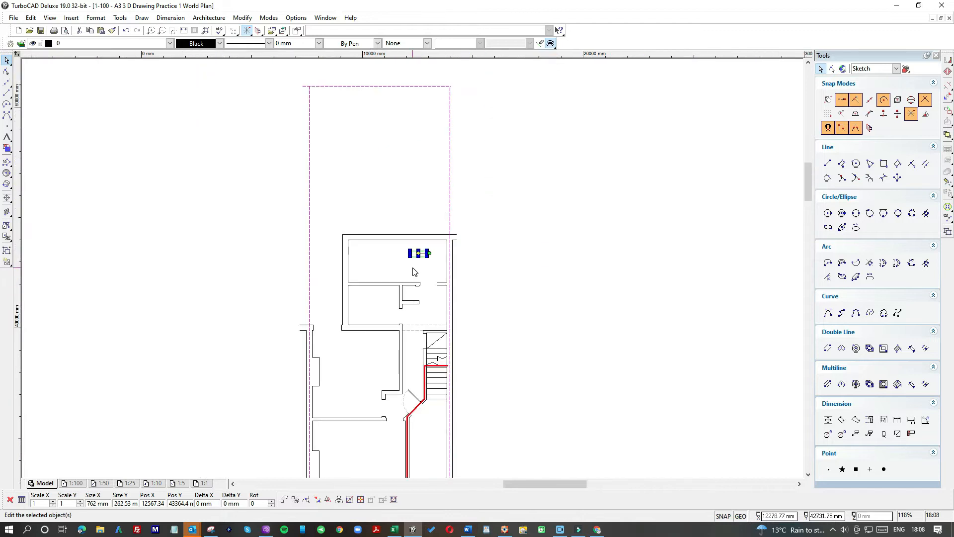
pyautogui.scroll(-1, 413, 272)
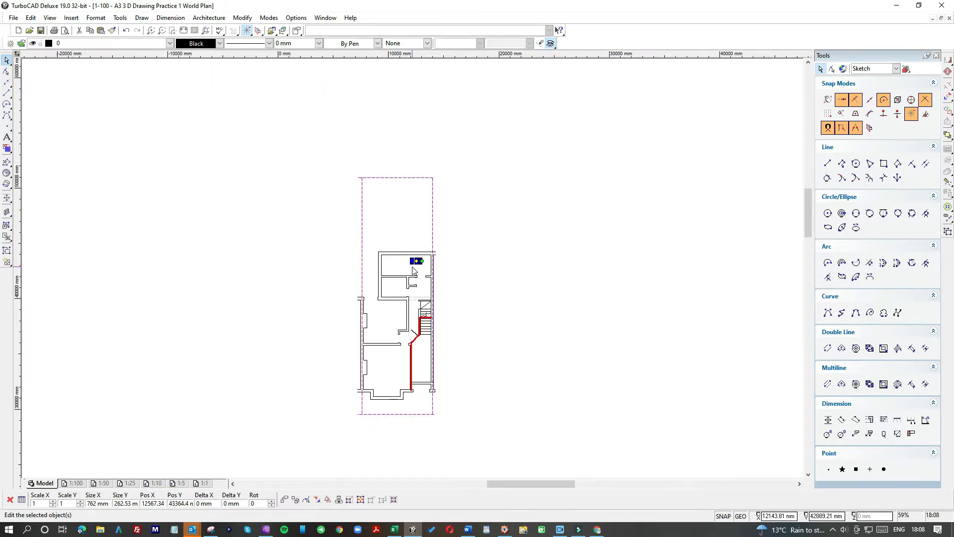
pyautogui.scroll(1, 413, 272)
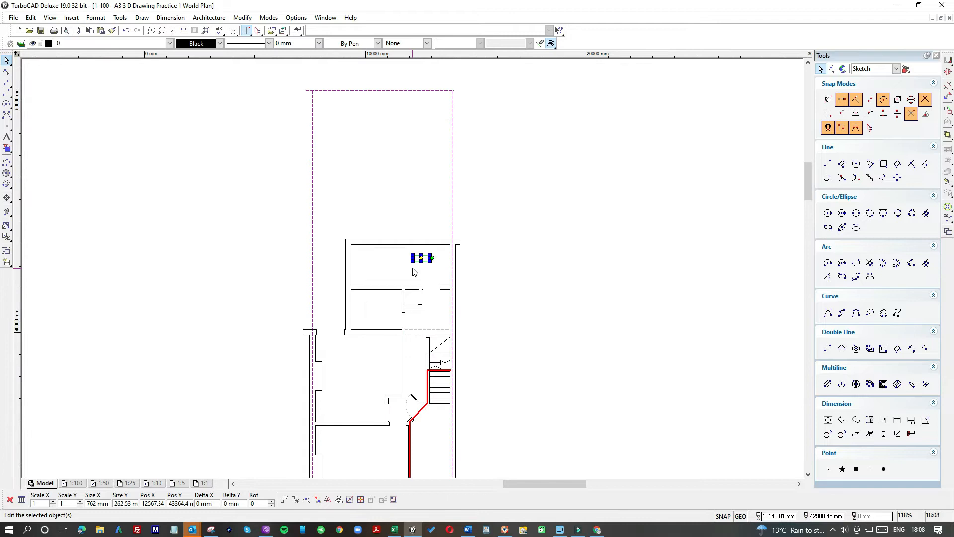
pyautogui.scroll(1, 413, 272)
pyautogui.scroll(1, 414, 271)
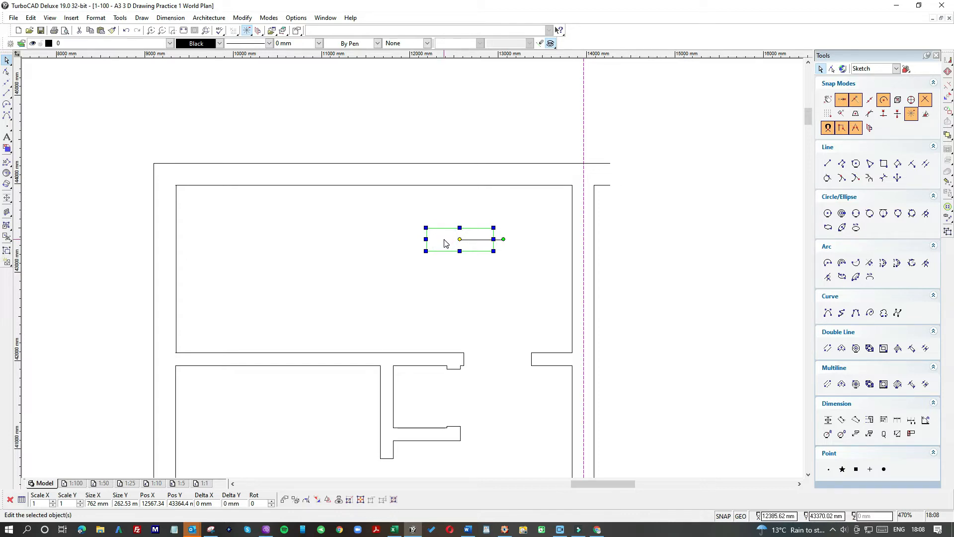
pyautogui.click(88, 503)
pyautogui.write('1350')
pyautogui.press('Return')
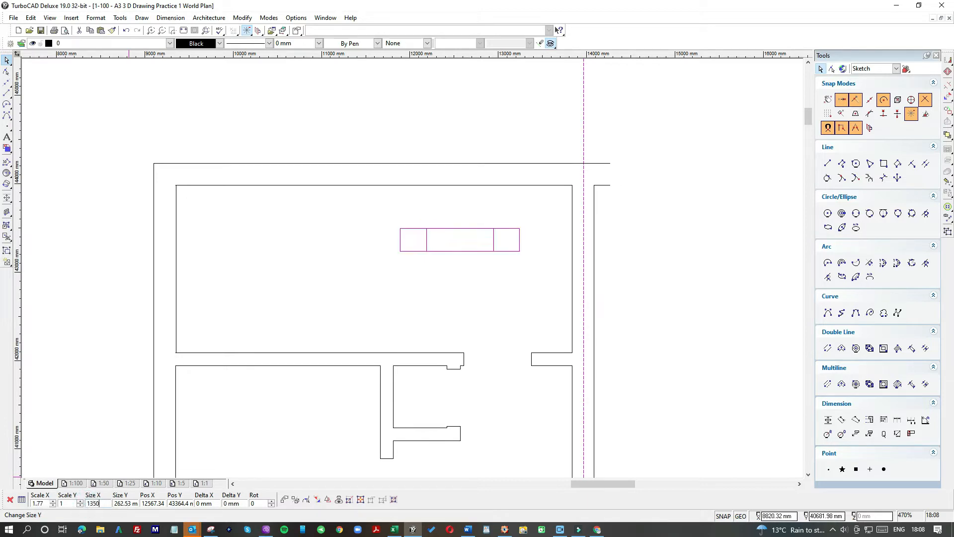
# - Move the 1350 mm rectangle onto the rear external wall and stretch it to about 424 mm deep so it spans both wall lines
pyautogui.moveTo(426, 239); pyautogui.dragTo(389, 166)
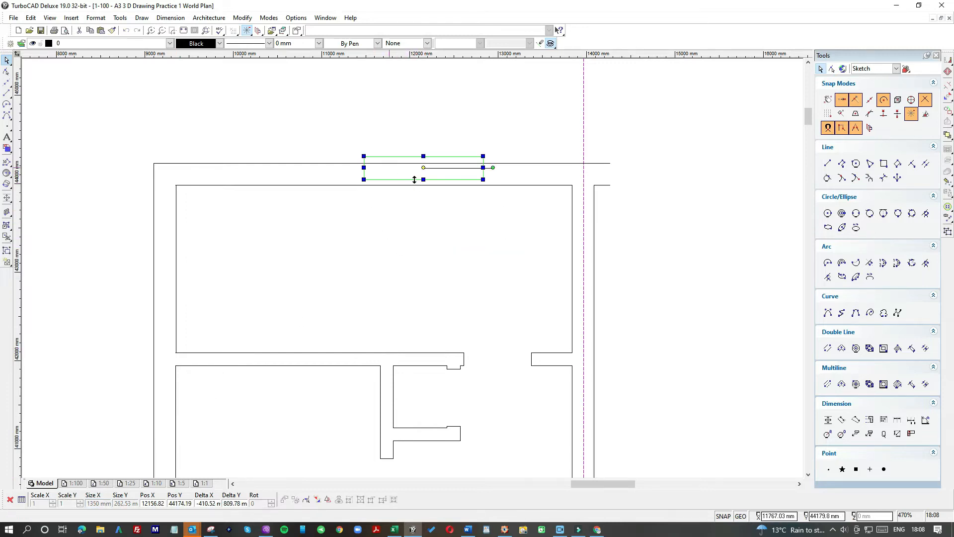
pyautogui.click(422, 178)
pyautogui.click(423, 194)
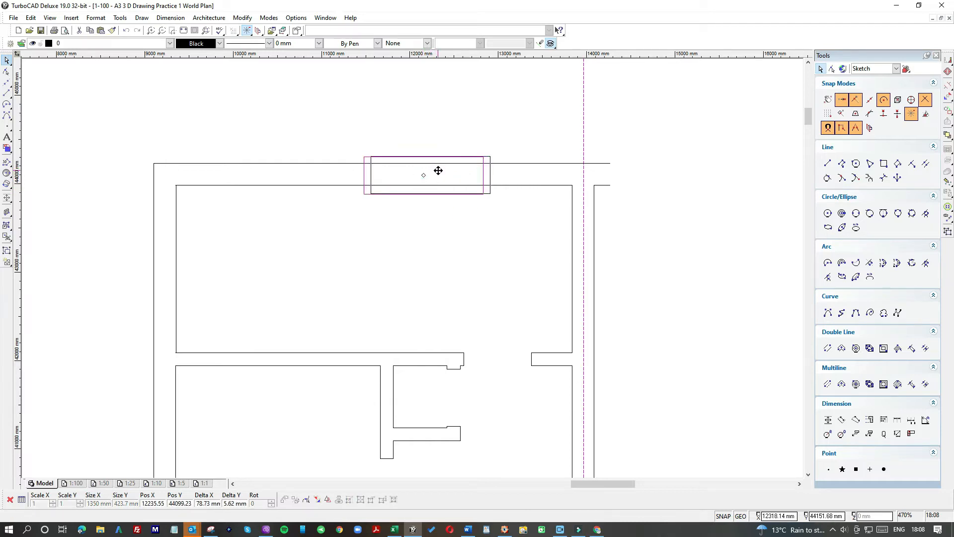
pyautogui.click(458, 144)
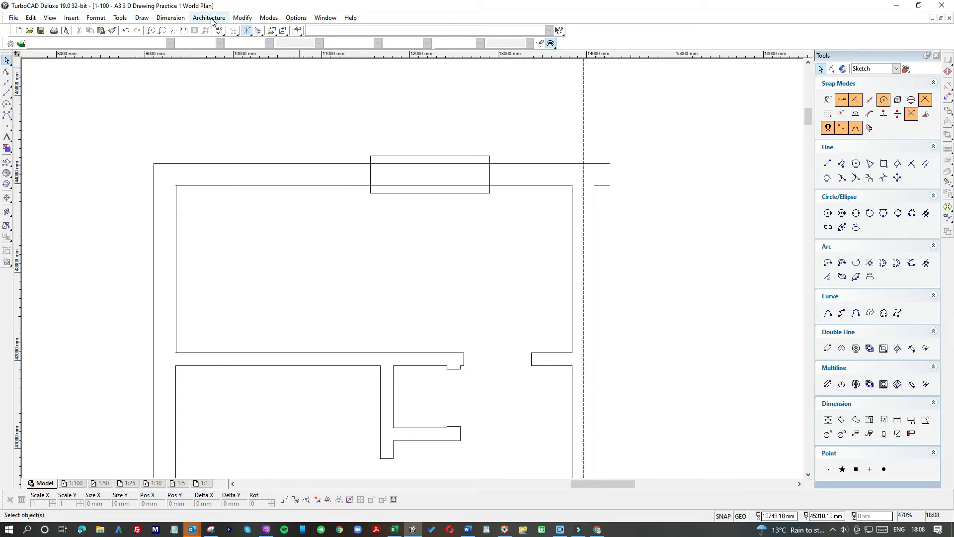
# - Trim both rear wall lines inside the 1350 mm rectangle with Object Trim, using it as the cutting edge
pyautogui.click(243, 18)
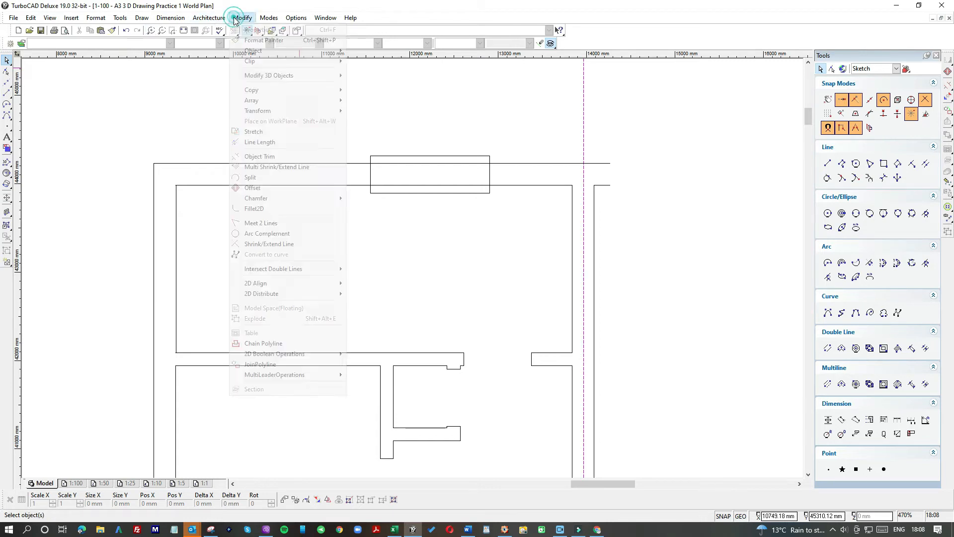
pyautogui.click(259, 157)
pyautogui.click(397, 186)
pyautogui.click(396, 184)
# - Delete the 1350 mm rectangle from the rear wall opening
pyautogui.click(7, 61)
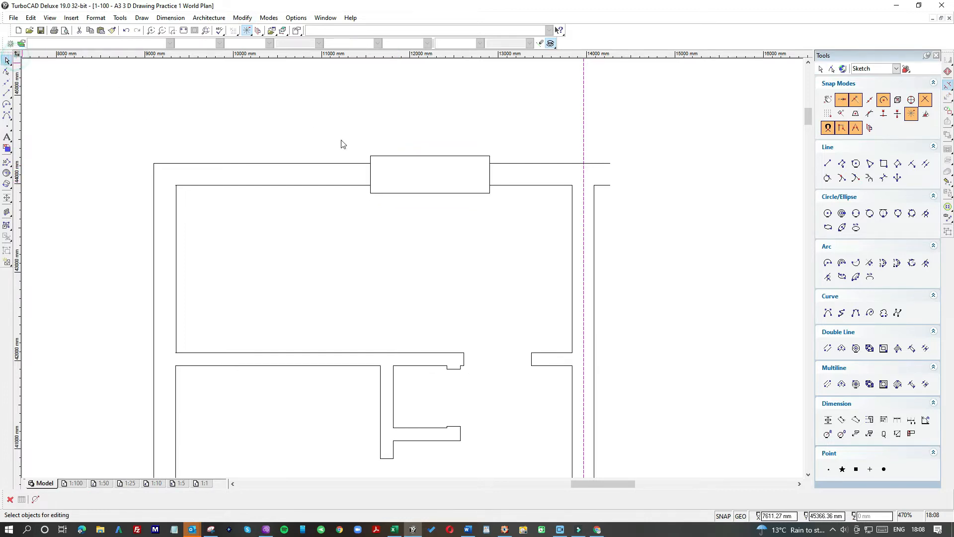
pyautogui.click(370, 180)
pyautogui.press('Delete')
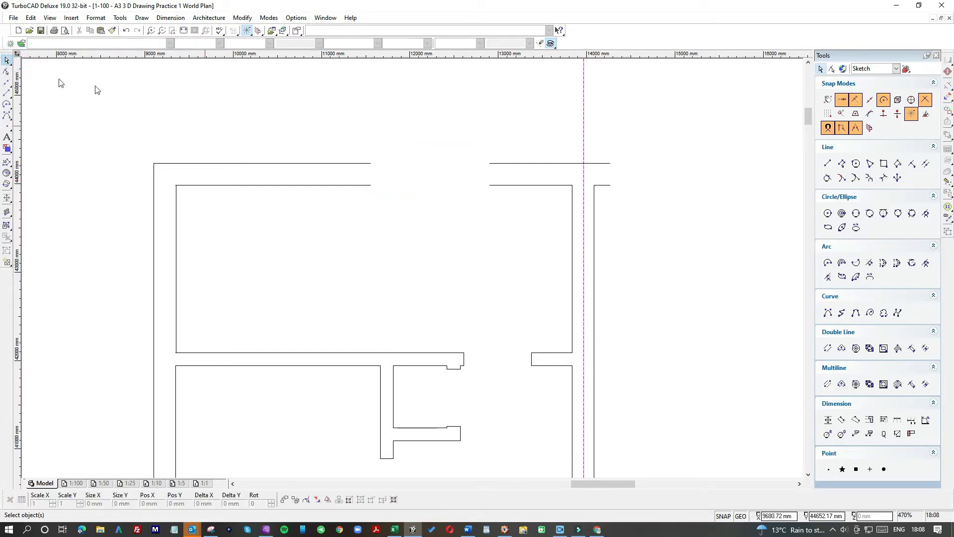
# - Close both cut ends of the rear external wall at the 1350 mm opening with single lines
pyautogui.click(7, 93)
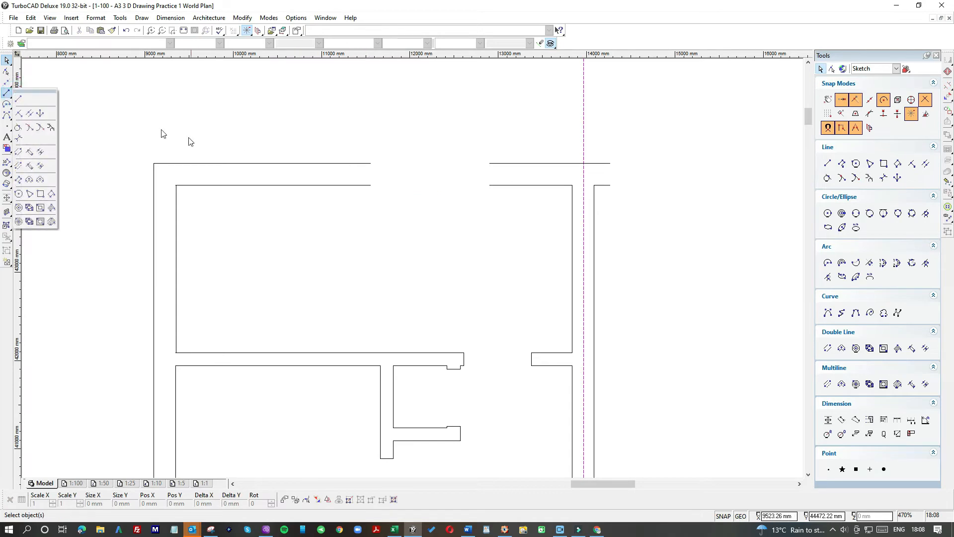
pyautogui.click(18, 99)
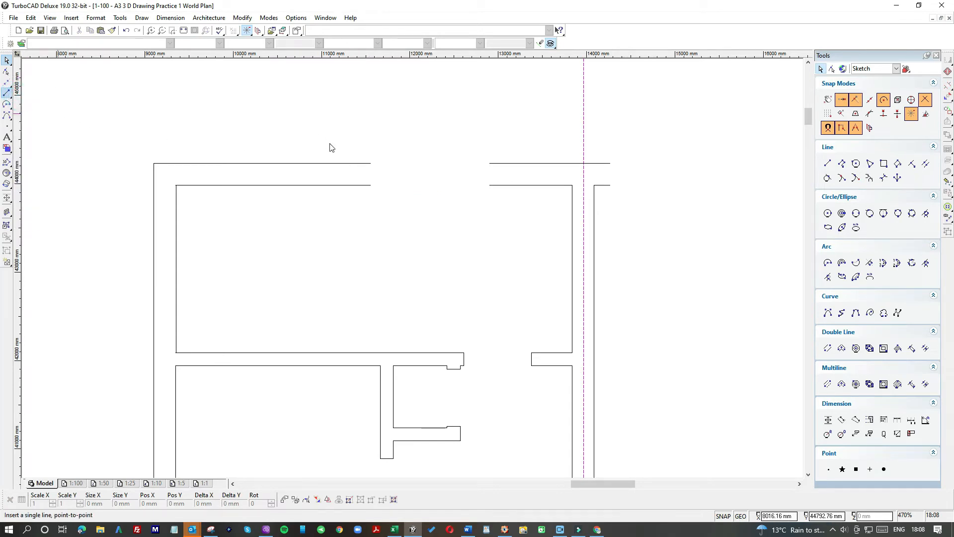
pyautogui.click(371, 163)
pyautogui.click(370, 185)
pyautogui.click(490, 163)
pyautogui.click(490, 184)
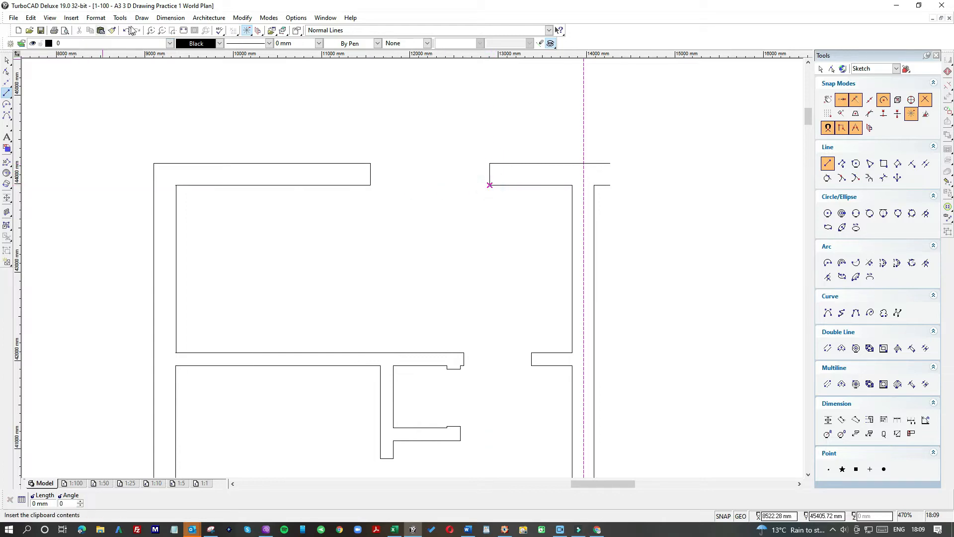
# - Bring the whole house plan into view and save the drawing
pyautogui.click(161, 30)
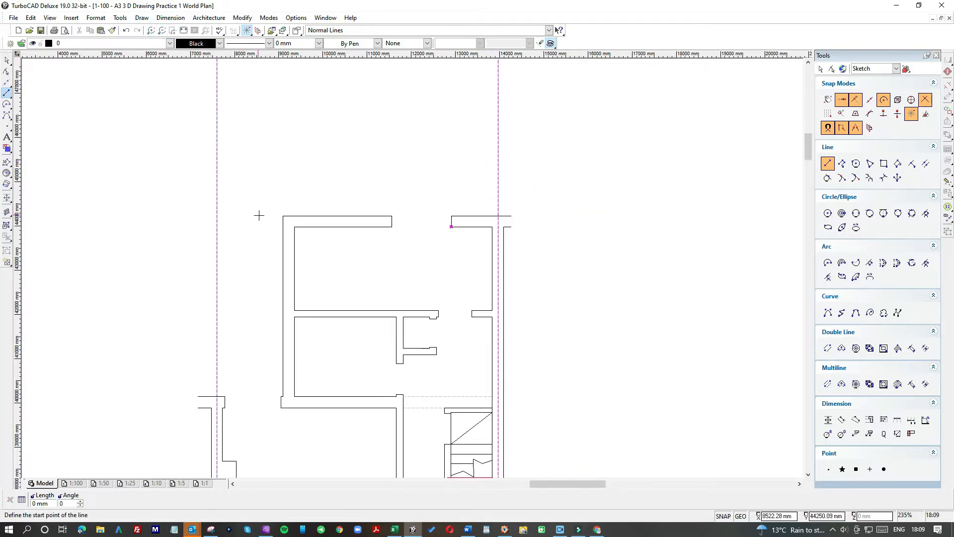
pyautogui.scroll(-1, 259, 216)
pyautogui.moveTo(808, 183); pyautogui.dragTo(807, 196)
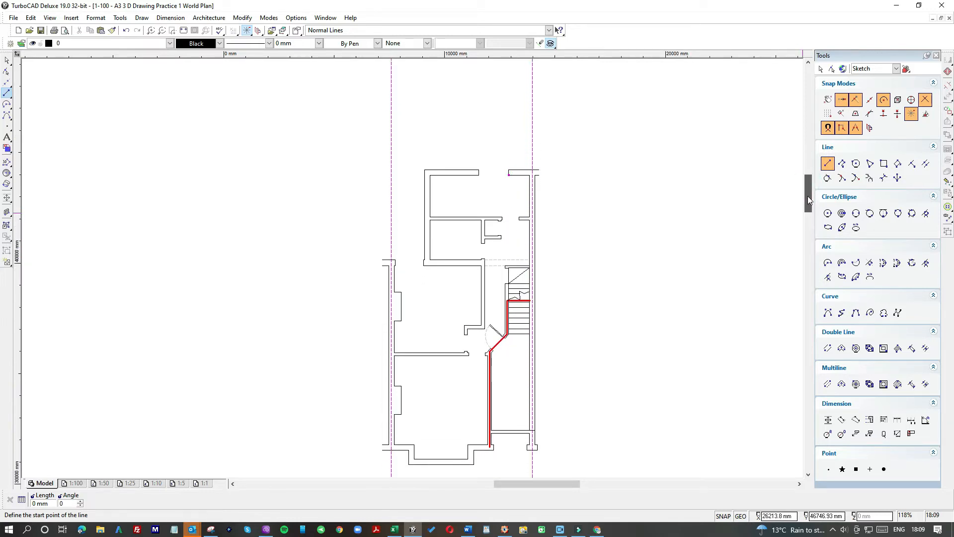
pyautogui.click(41, 31)
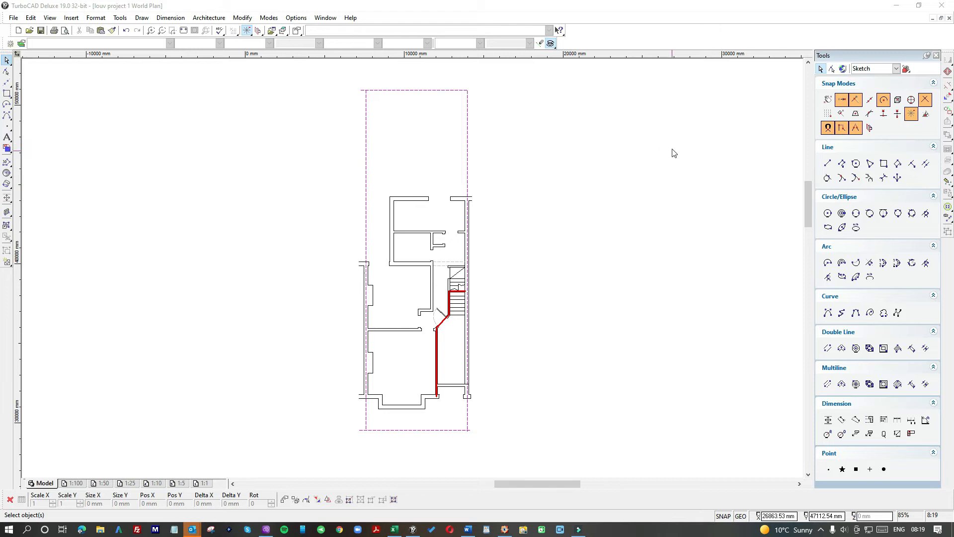
# - Enable the Design Director palette in the Customize settings
pyautogui.doubleClick(691, 36)
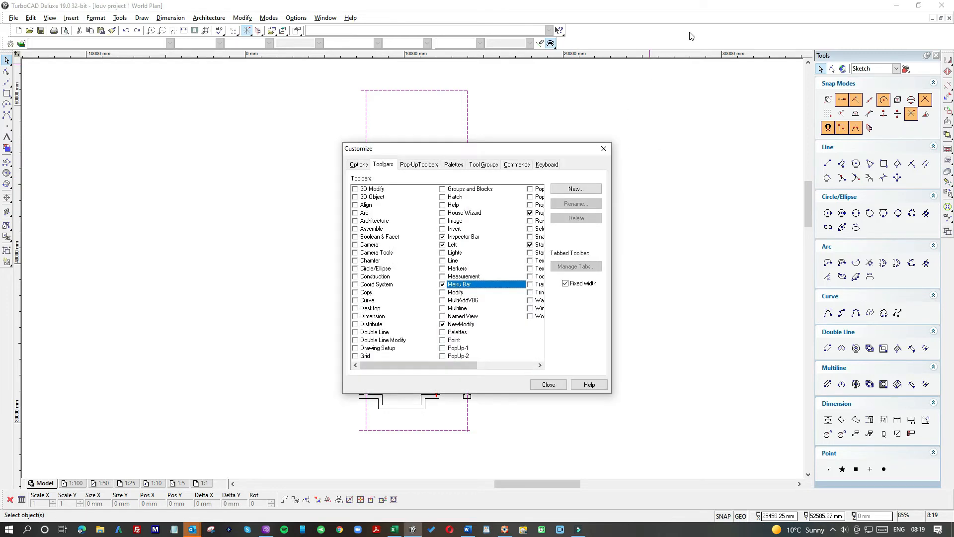
pyautogui.click(453, 166)
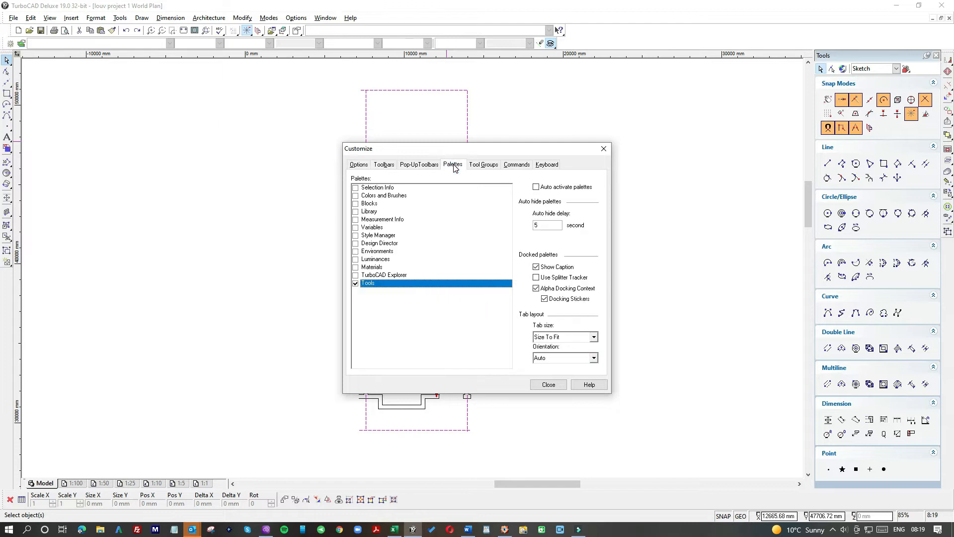
pyautogui.click(355, 243)
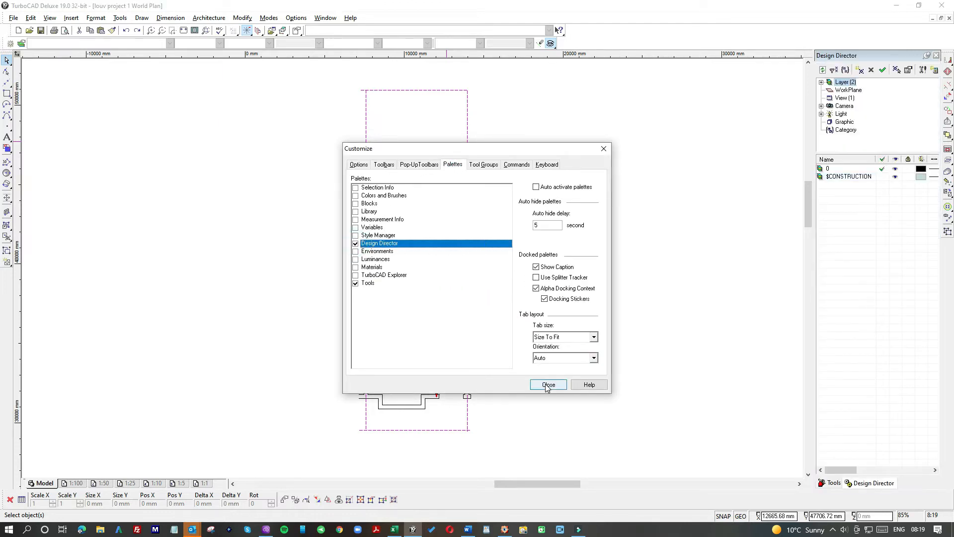
pyautogui.click(548, 386)
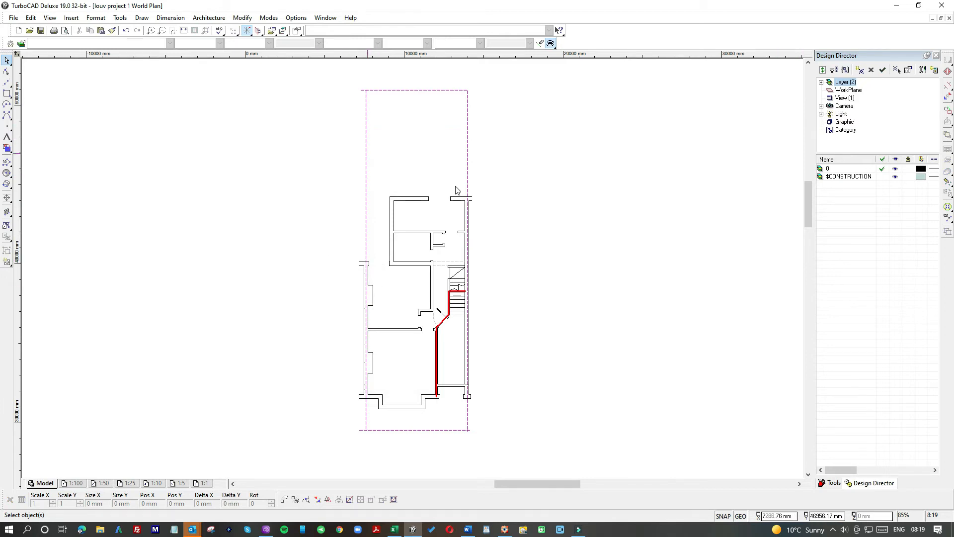
# - Create a new layer named "walls"
pyautogui.click(861, 71)
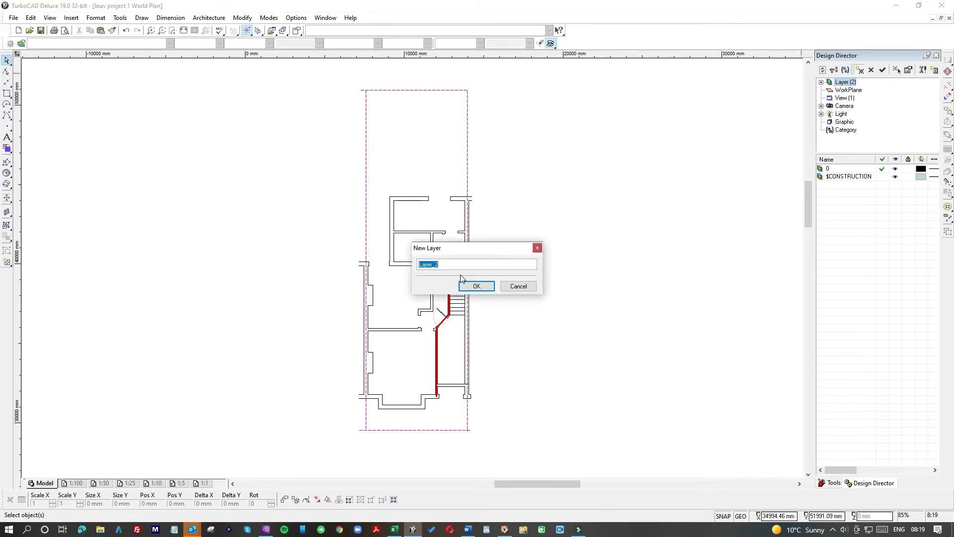
pyautogui.write('walls')
pyautogui.click(477, 286)
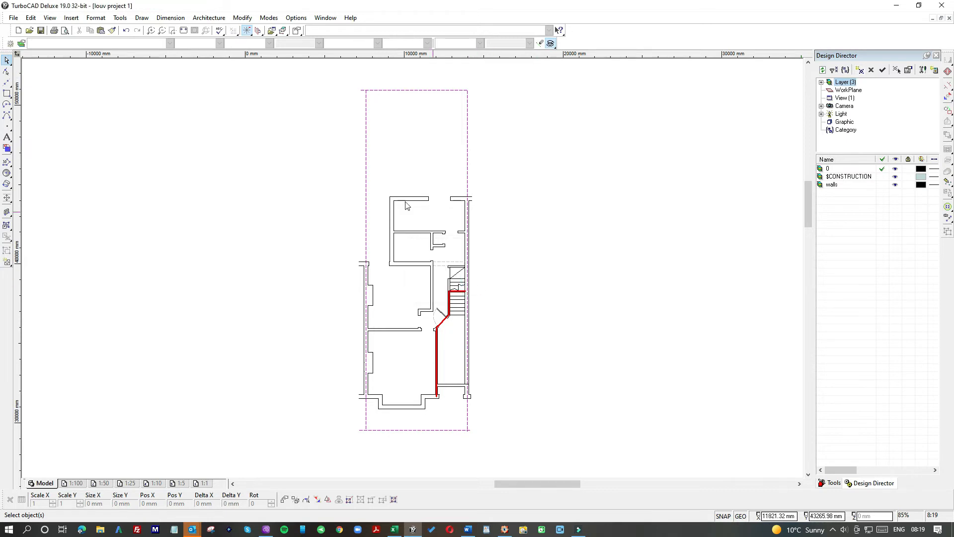
# - Assign the whole house plan inside the dashed boundary to the walls layer, and check it by hiding and showing that layer
pyautogui.moveTo(337, 182); pyautogui.dragTo(509, 420)
pyautogui.click(884, 184)
pyautogui.click(673, 257)
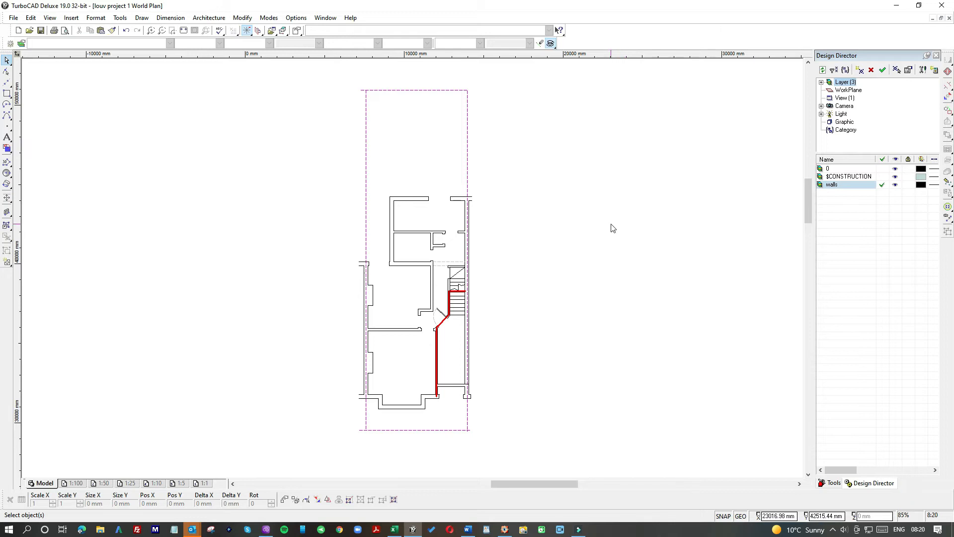
pyautogui.click(896, 185)
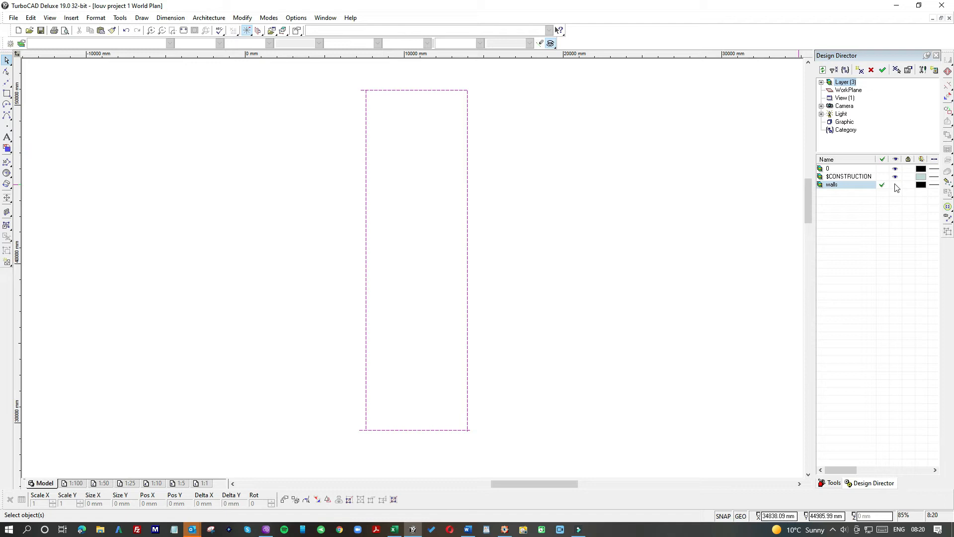
pyautogui.click(895, 185)
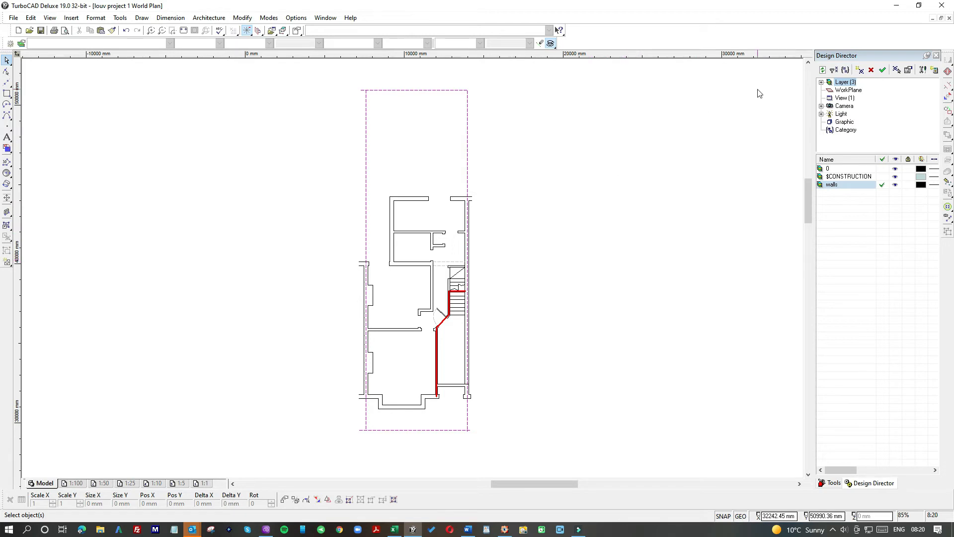
# - Create a new layer named "doors"
pyautogui.click(860, 70)
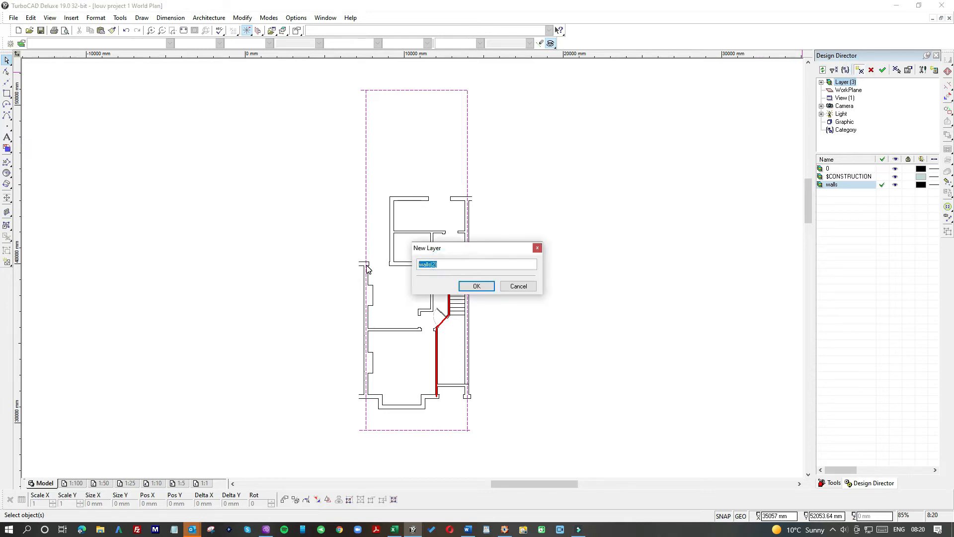
pyautogui.write('doors')
pyautogui.click(469, 286)
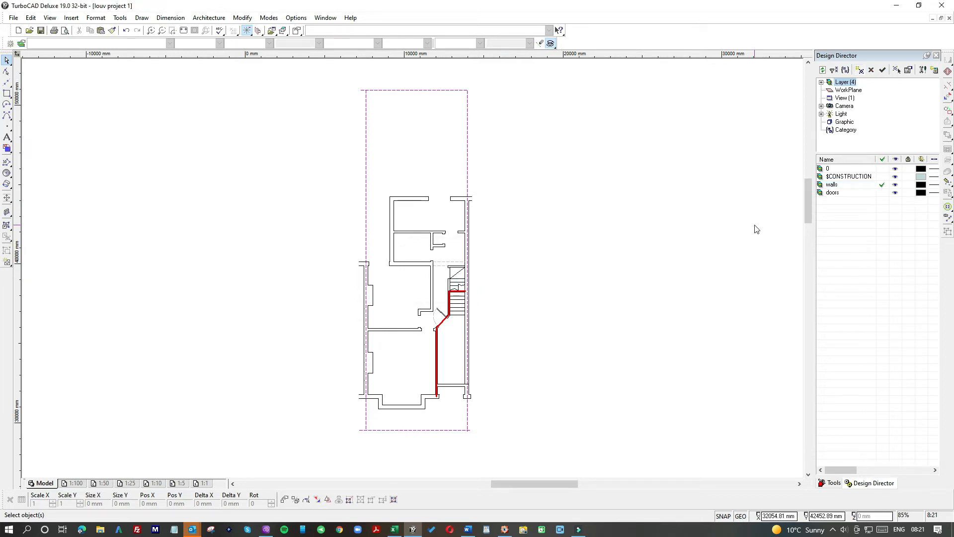
# - Select the angled door and its swing arc beside the stairs and assign them to the doors layer
pyautogui.scroll(2, 432, 322)
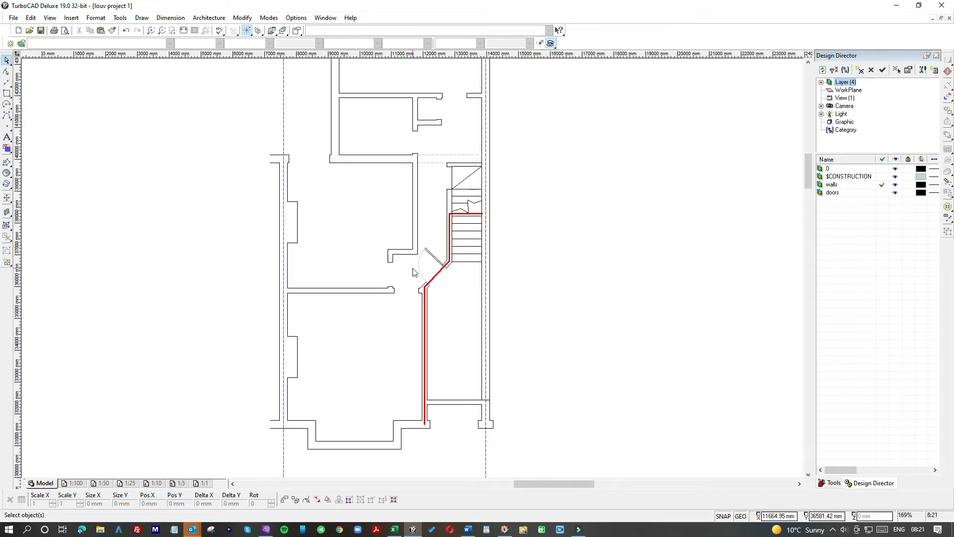
pyautogui.click(437, 261)
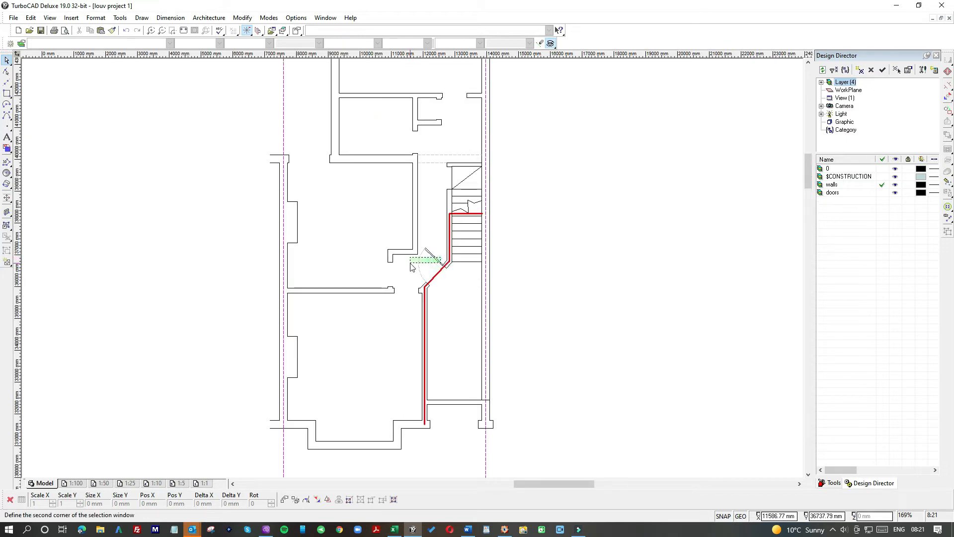
pyautogui.click(882, 193)
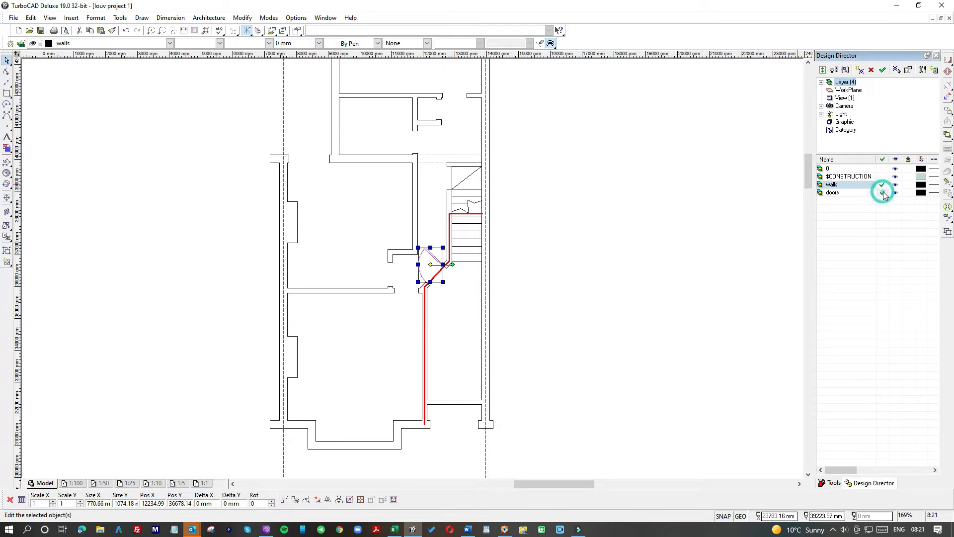
# - Check the doors and walls layers by hiding and showing each of them in turn
pyautogui.click(661, 258)
pyautogui.click(895, 193)
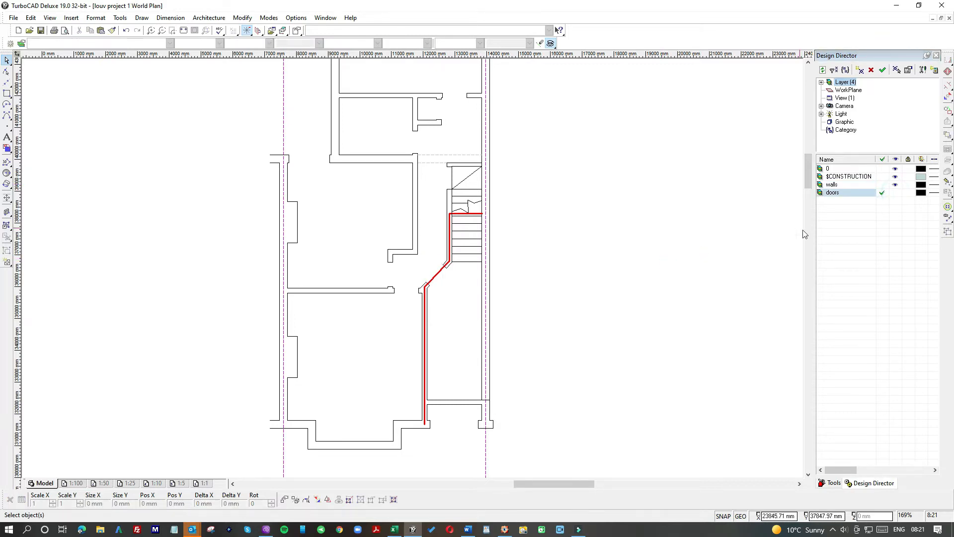
pyautogui.scroll(-2, 414, 272)
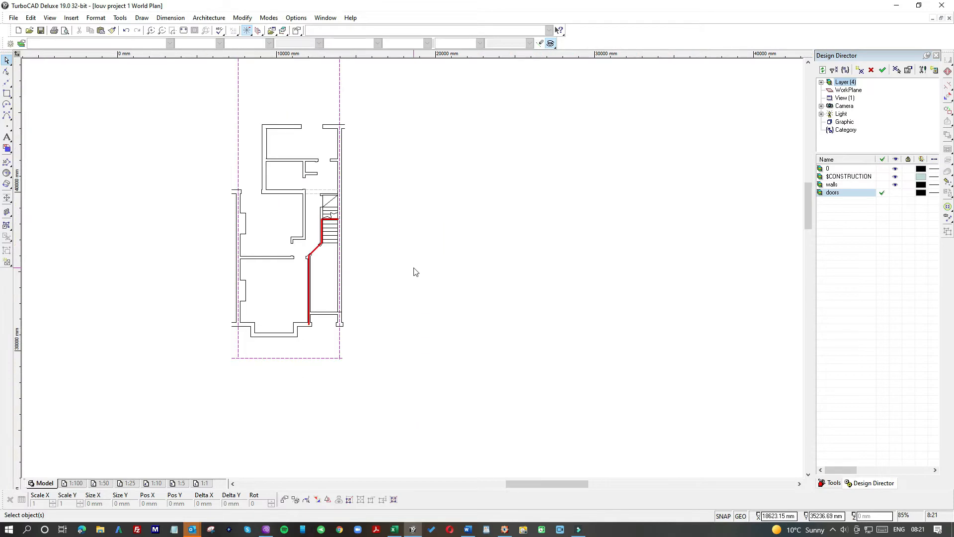
pyautogui.click(896, 192)
pyautogui.click(896, 185)
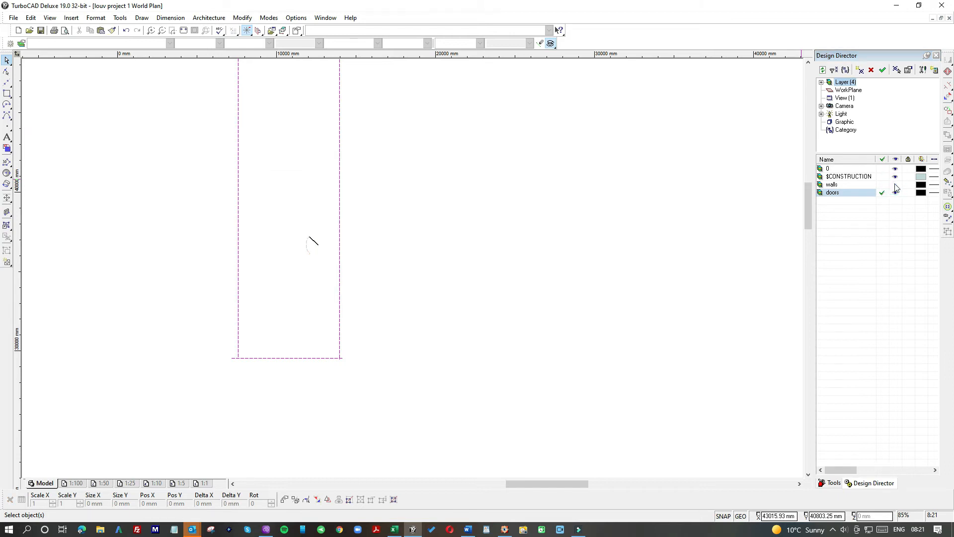
pyautogui.click(896, 185)
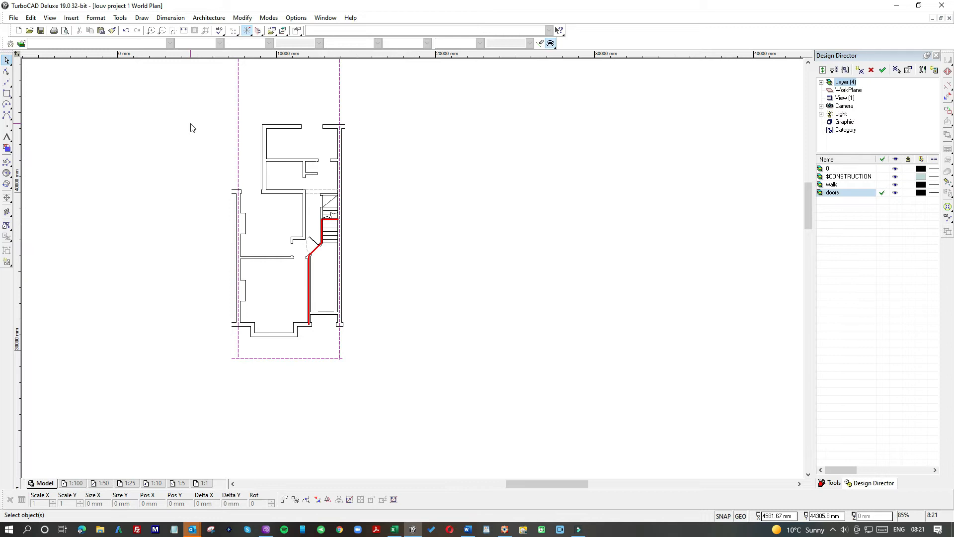
pyautogui.moveTo(538, 483); pyautogui.dragTo(498, 481)
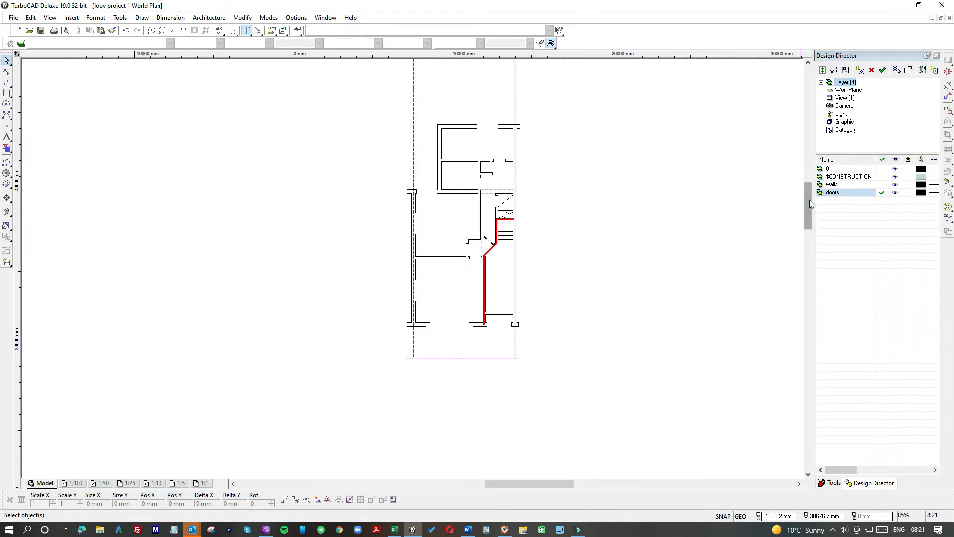
pyautogui.moveTo(810, 199); pyautogui.dragTo(808, 190)
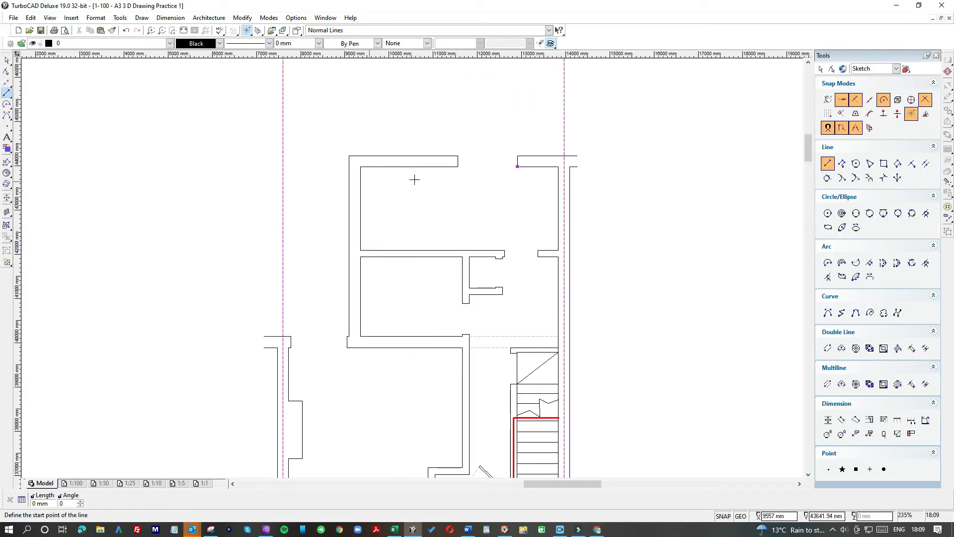
# - Draw a 762 by 25 mm rectangle in the empty area left of the plan as a door leaf
pyautogui.click(7, 93)
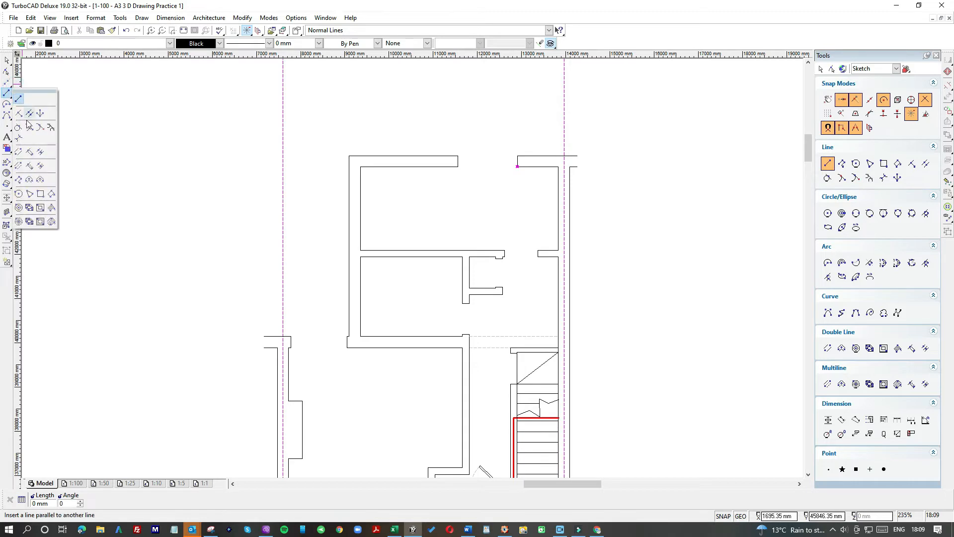
pyautogui.click(40, 194)
pyautogui.click(135, 145)
pyautogui.press('Tab')
pyautogui.write('762')
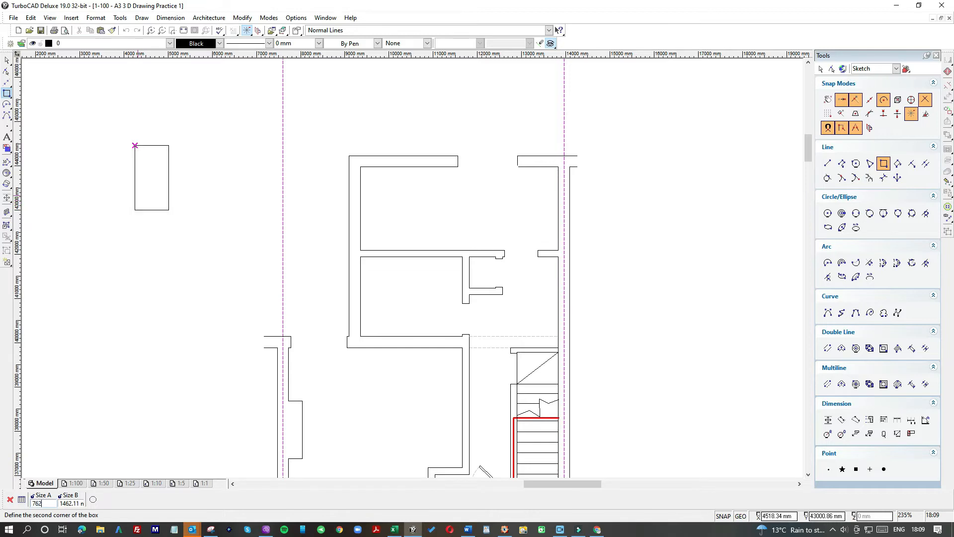
pyautogui.press('Tab')
pyautogui.write('25')
pyautogui.press('Return')
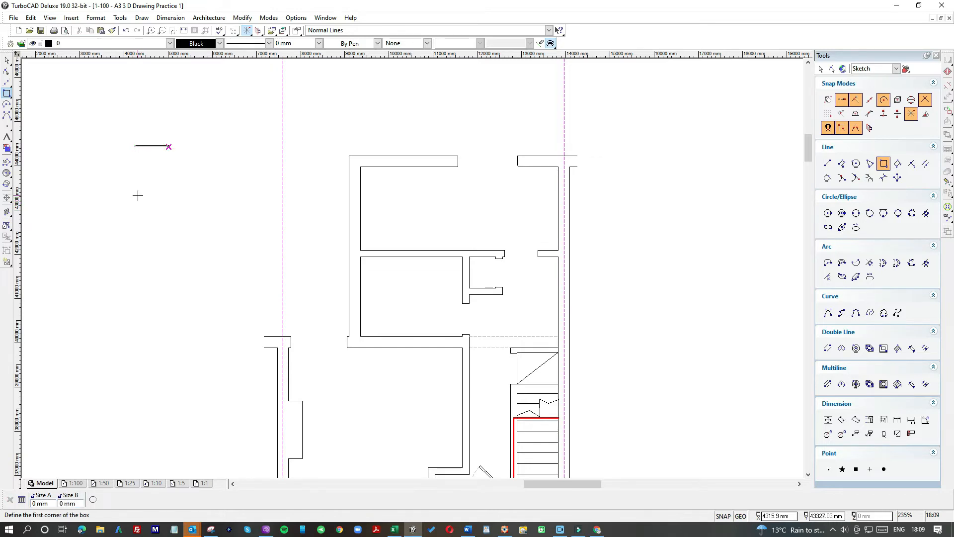
# - Draw a small quarter-circle arc above and to the right of the door leaf
pyautogui.scroll(2, 168, 146)
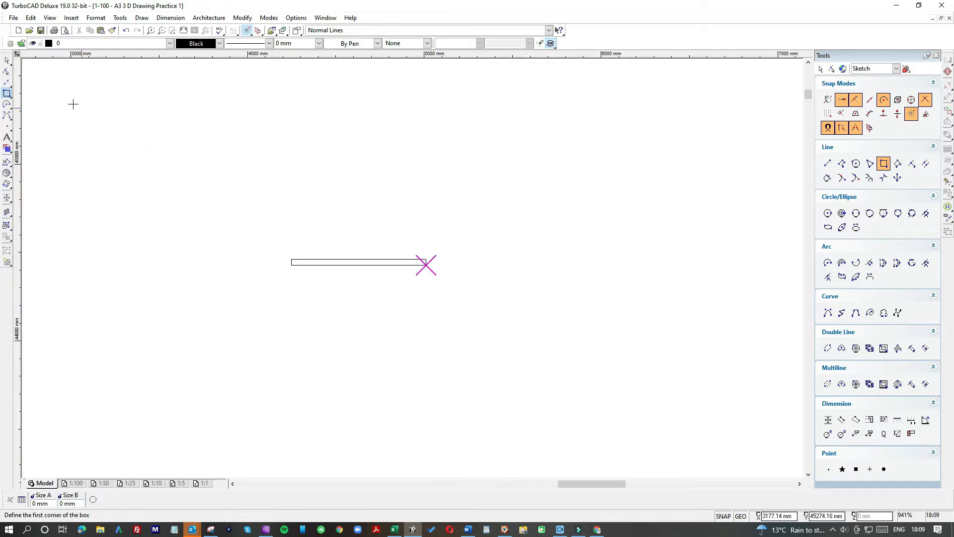
pyautogui.click(7, 104)
pyautogui.click(508, 167)
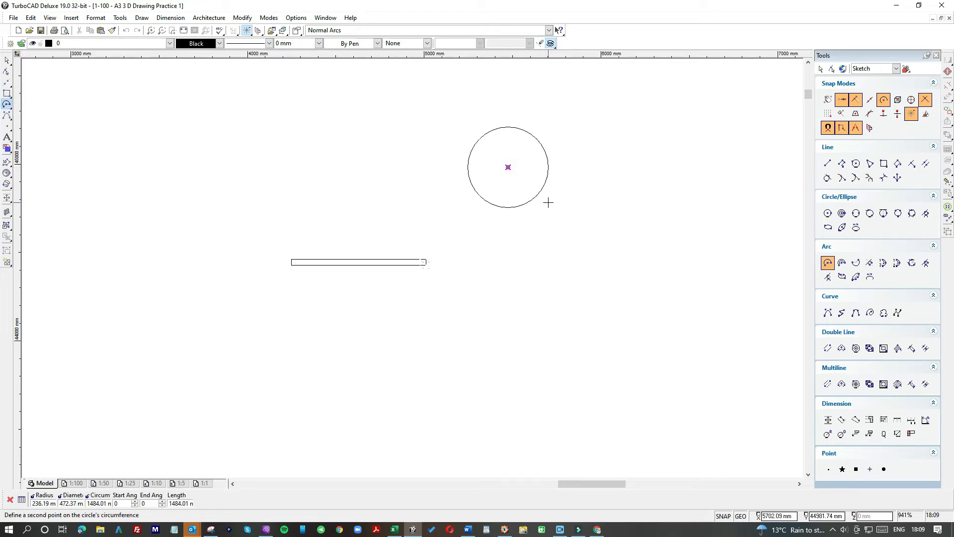
pyautogui.click(546, 168)
pyautogui.click(546, 159)
pyautogui.click(486, 122)
# - Set the quarter arc's size to 762 mm in both X and Y
pyautogui.click(7, 59)
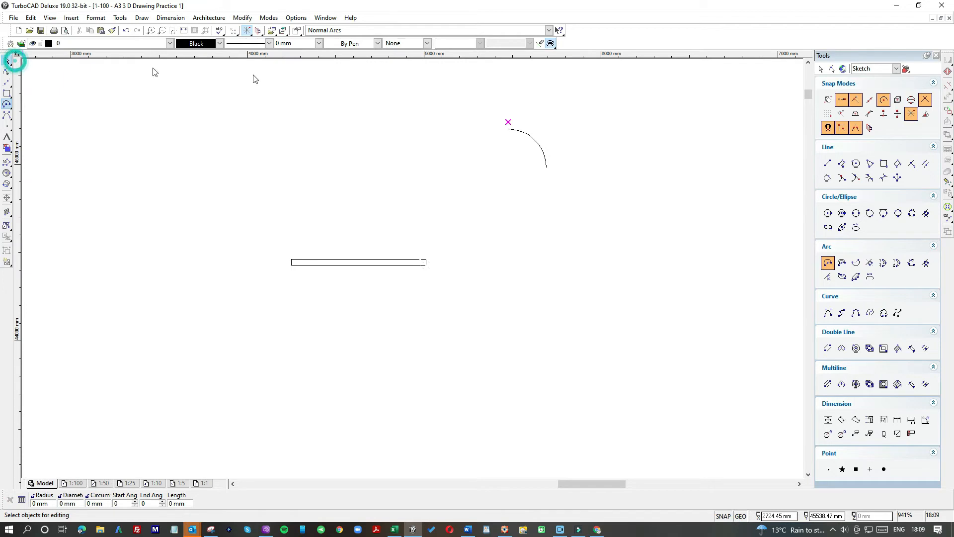
pyautogui.click(536, 142)
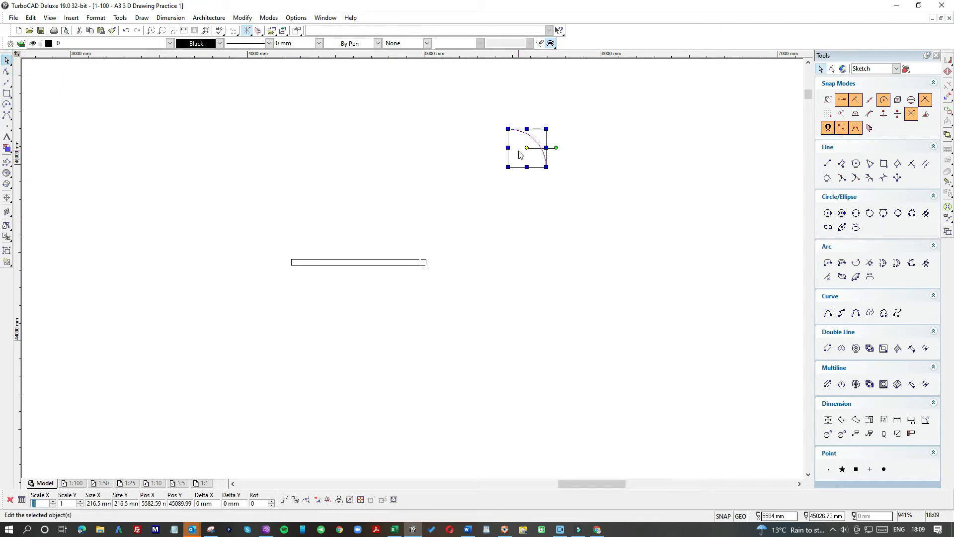
pyautogui.press('Tab')
pyautogui.write('76')
pyautogui.press('Tab')
pyautogui.write('76')
pyautogui.press('Return')
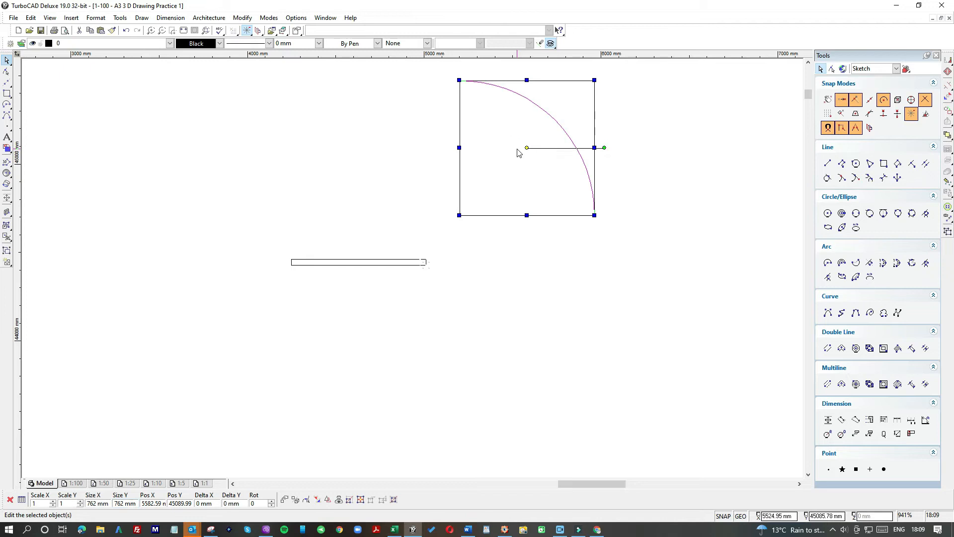
# - Move the quarter arc onto the door leaf so that its lower end meets the leaf's right end
pyautogui.moveTo(543, 196); pyautogui.dragTo(370, 260)
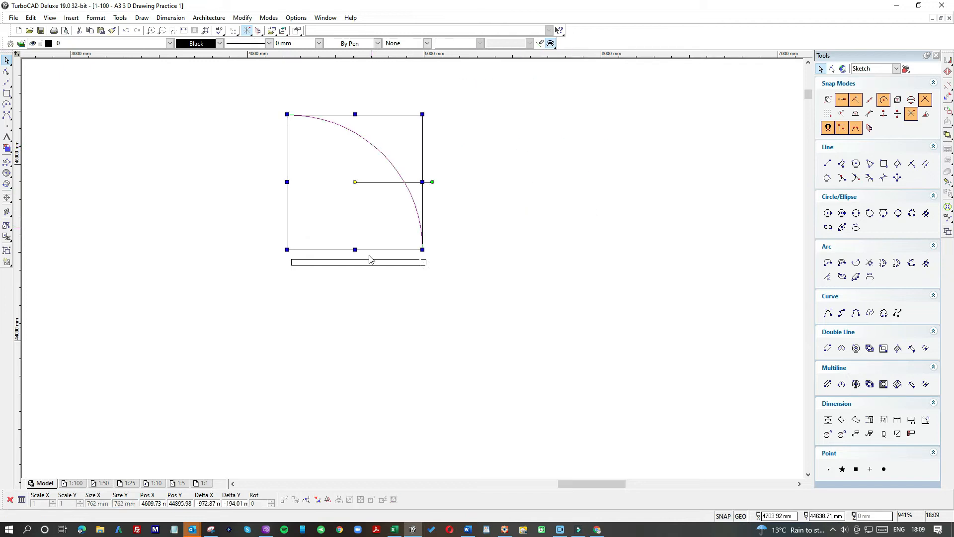
pyautogui.scroll(4, 413, 271)
pyautogui.moveTo(420, 303); pyautogui.dragTo(432, 324)
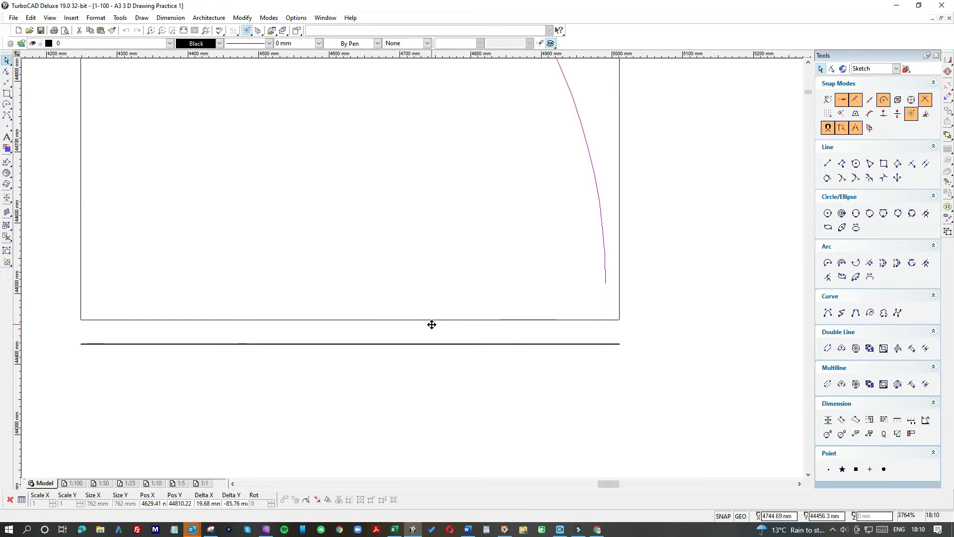
pyautogui.moveTo(432, 325); pyautogui.dragTo(431, 324)
pyautogui.click(516, 249)
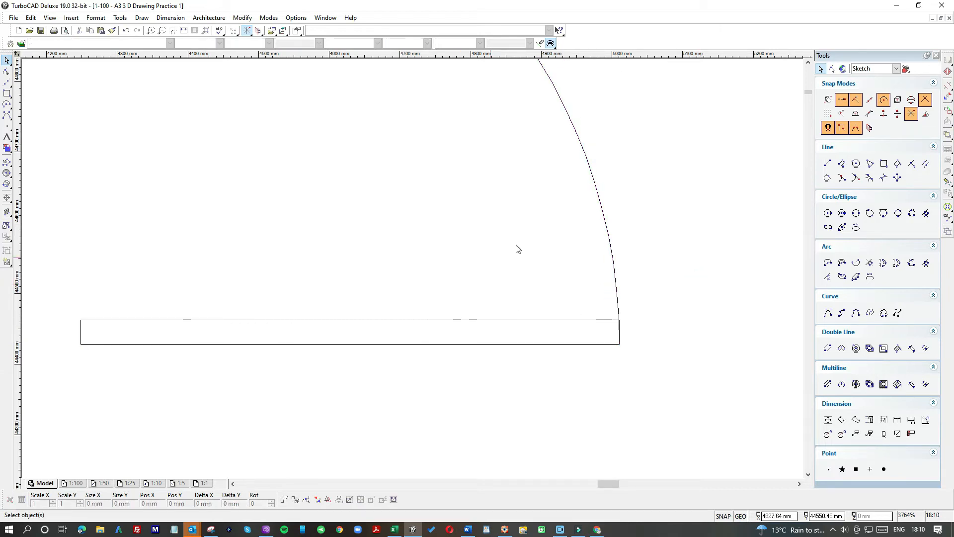
# - Shrink the swing arc's height from below so that it ends at the top edge of the door leaf
pyautogui.click(596, 186)
pyautogui.click(350, 343)
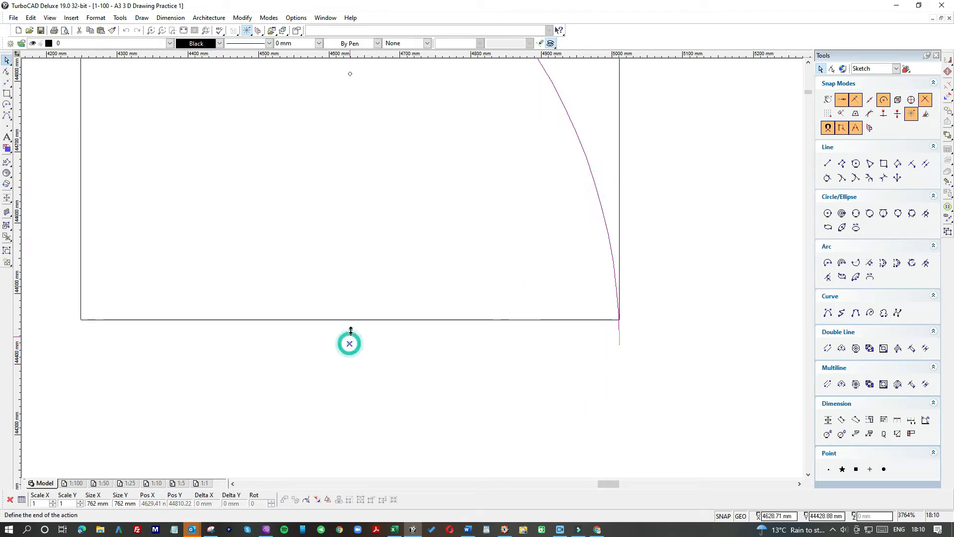
pyautogui.click(707, 265)
pyautogui.scroll(-3, 417, 270)
# - Change the swing arc's colour to Light Gray and give it a dashed line pattern
pyautogui.click(395, 206)
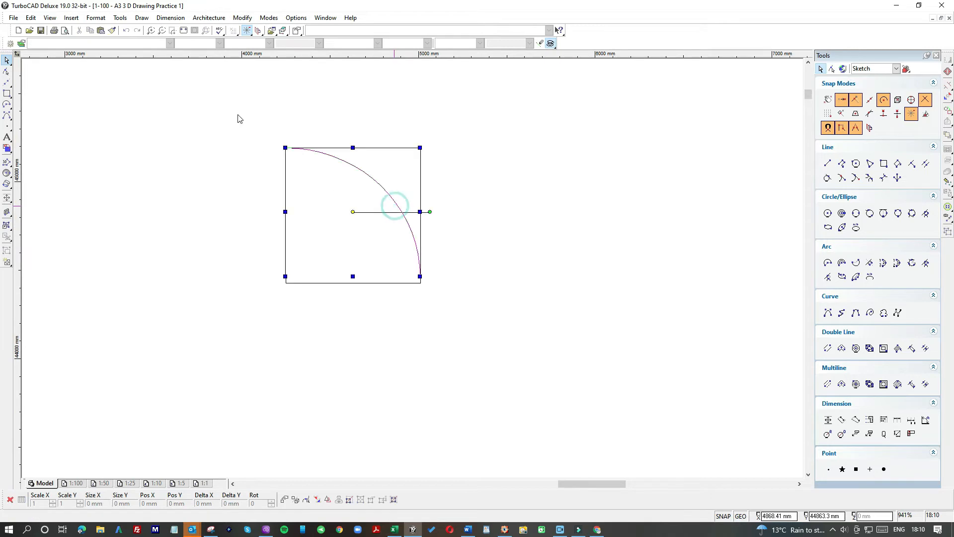
pyautogui.click(204, 44)
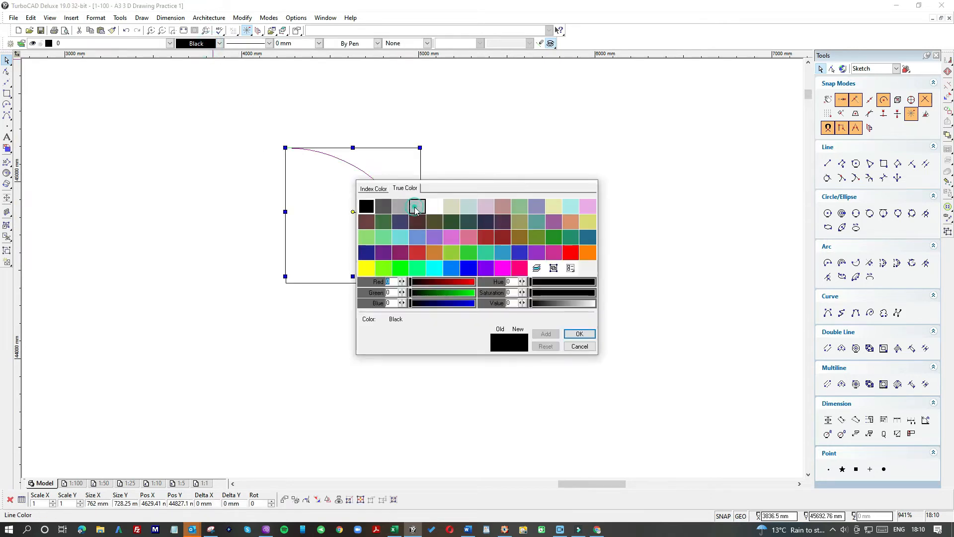
pyautogui.click(416, 210)
pyautogui.click(269, 43)
pyautogui.click(255, 137)
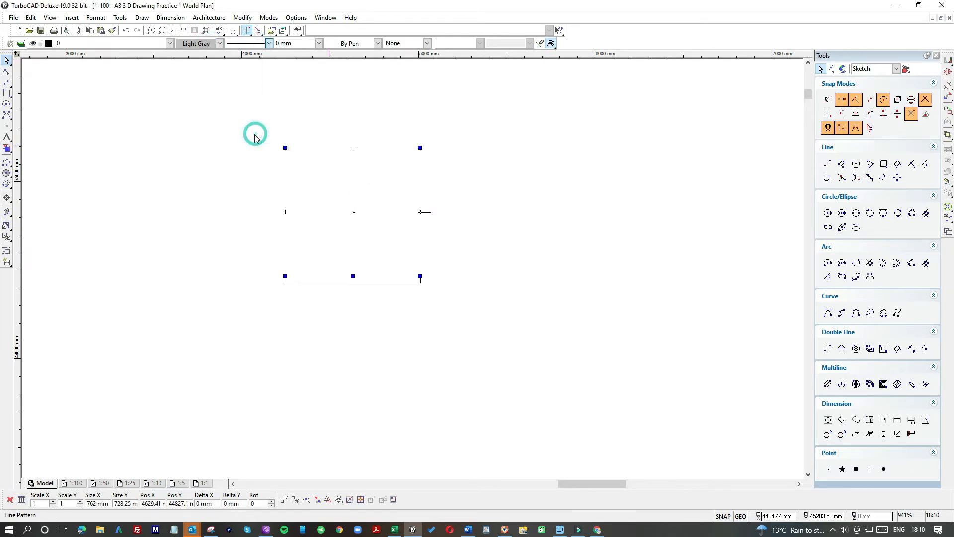
pyautogui.click(516, 191)
# - Rotate the new door and its arc 90 degrees and fit them against the right jamb of the opening below the rear room
pyautogui.scroll(-3, 411, 270)
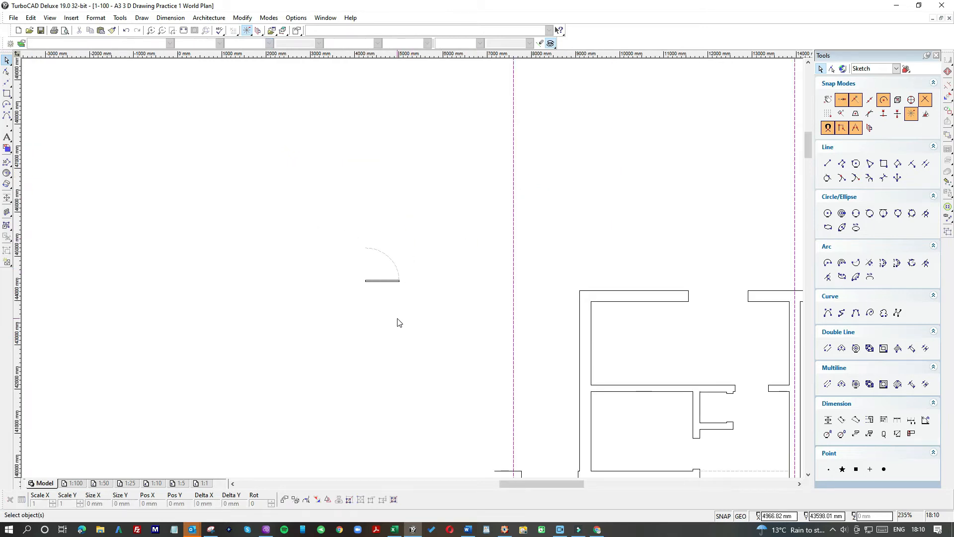
pyautogui.scroll(-1, 414, 272)
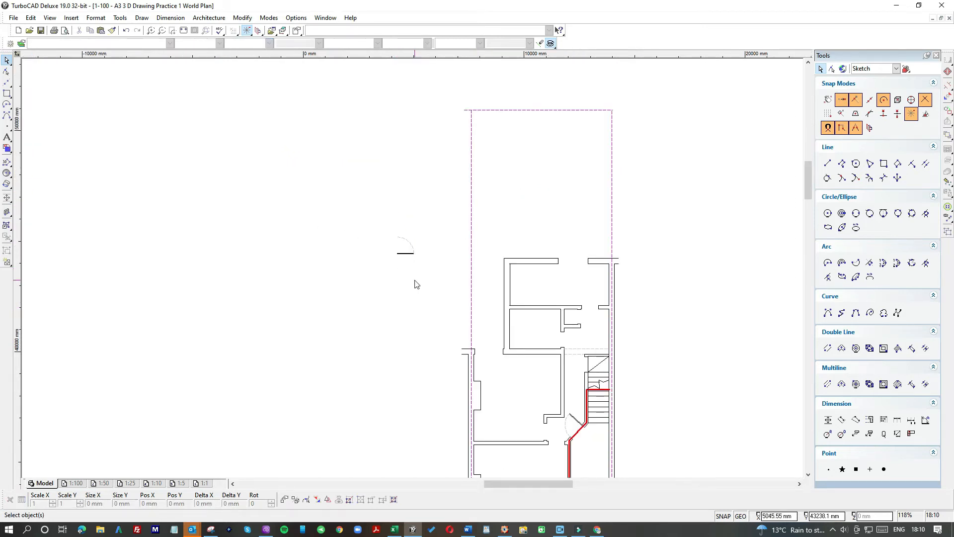
pyautogui.moveTo(413, 274); pyautogui.dragTo(377, 221)
pyautogui.click(422, 244)
pyautogui.click(411, 230)
pyautogui.click(566, 294)
pyautogui.click(591, 301)
pyautogui.scroll(4, 590, 301)
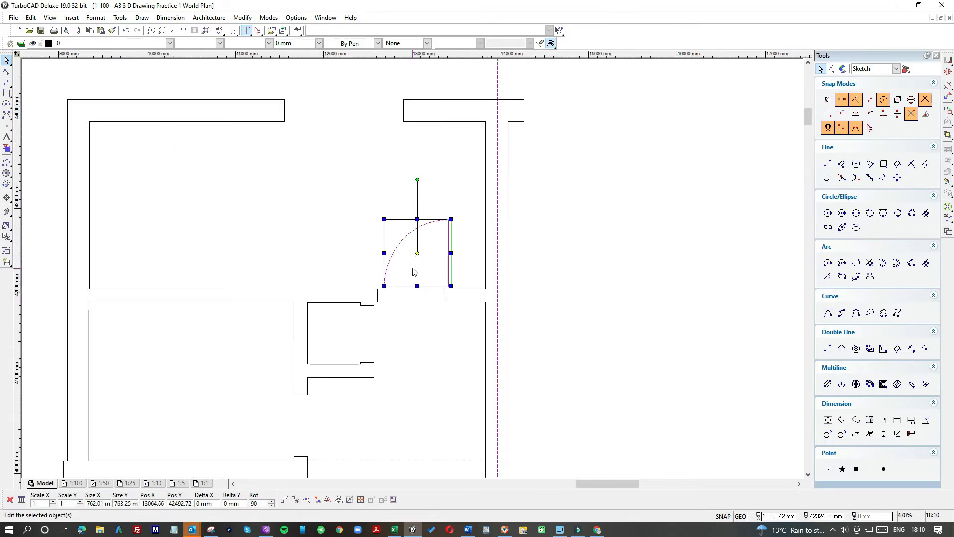
pyautogui.scroll(2, 538, 334)
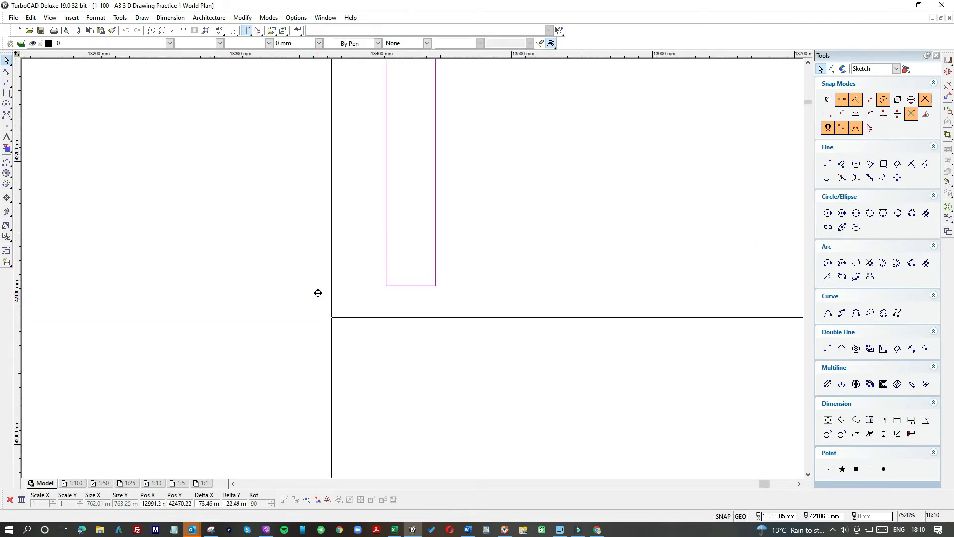
pyautogui.scroll(-4, 468, 273)
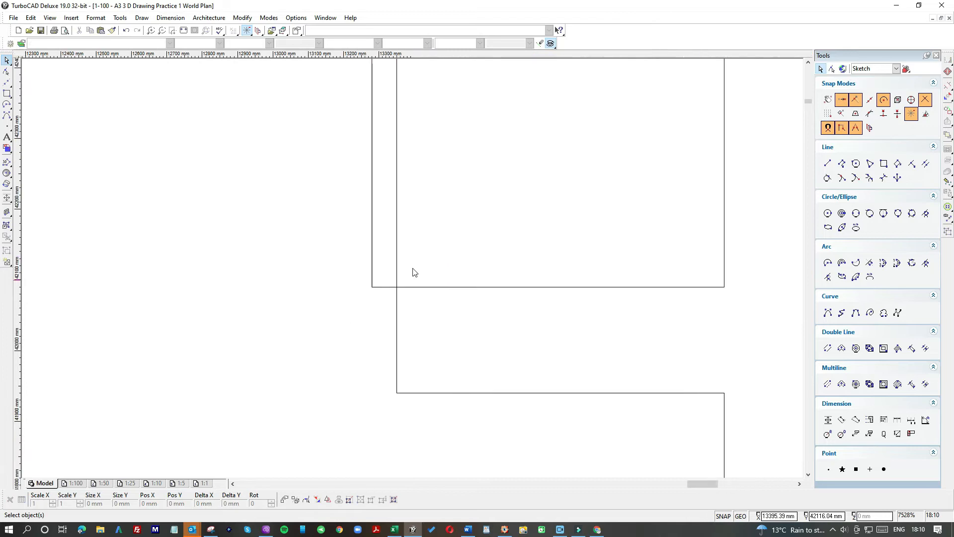
# - Copy the placed door with its arc and put the duplicate in the empty area right of the plan
pyautogui.click(426, 230)
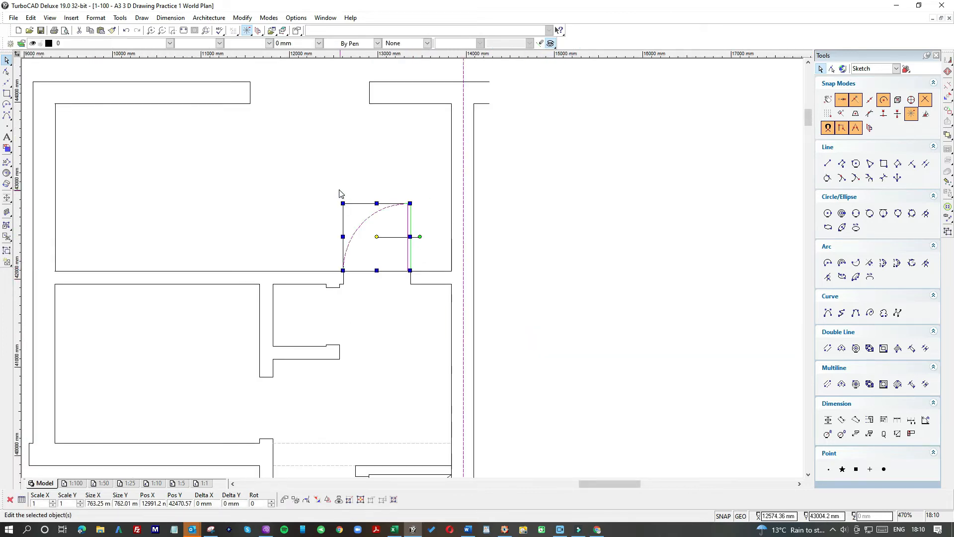
pyautogui.scroll(-1, 414, 272)
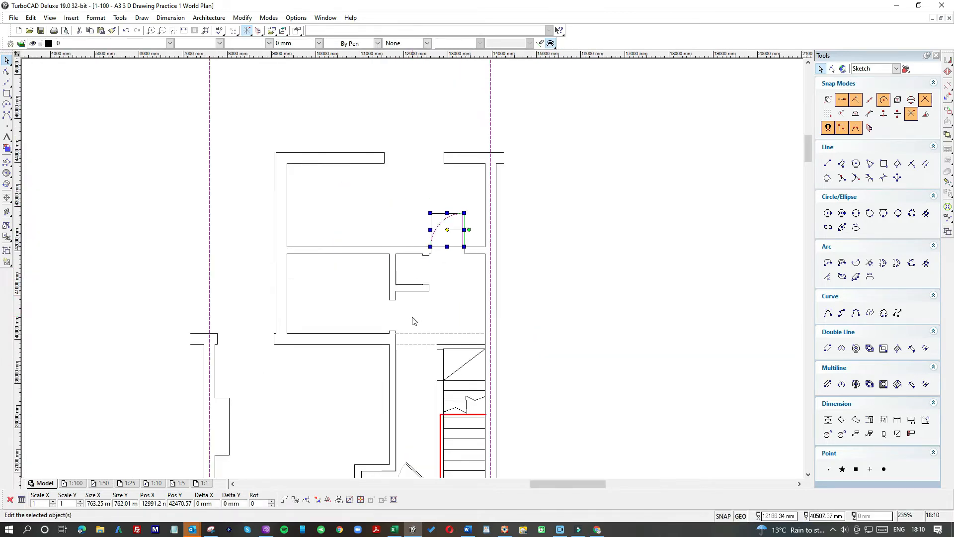
pyautogui.click(666, 192)
pyautogui.hotkey('ctrl', 'v')
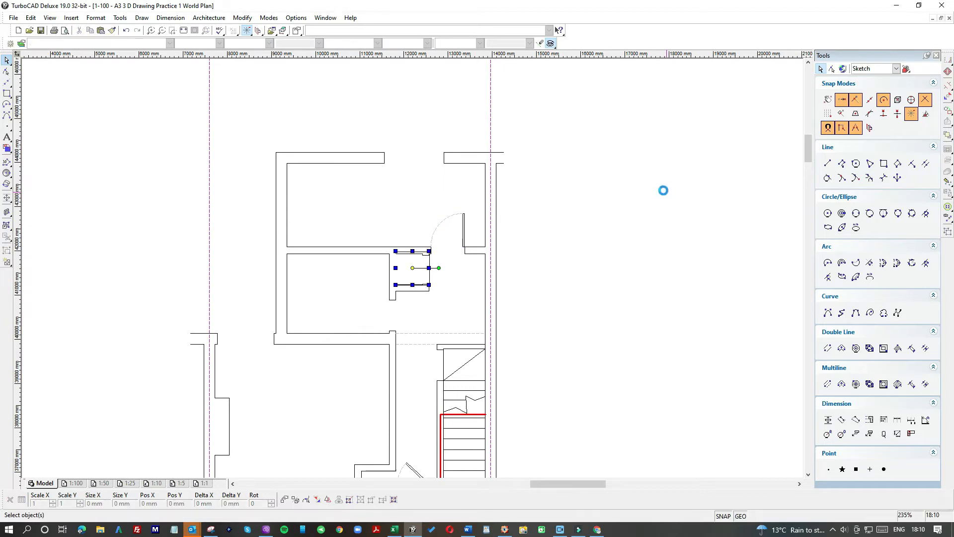
pyautogui.moveTo(417, 270); pyautogui.dragTo(644, 259)
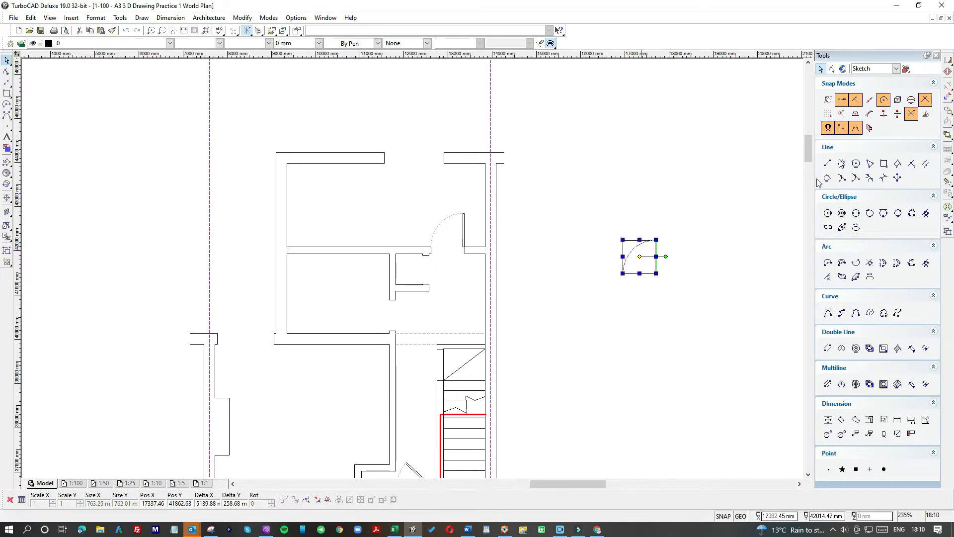
# - Mirror the duplicate door about a vertical line along its left side
pyautogui.click(946, 60)
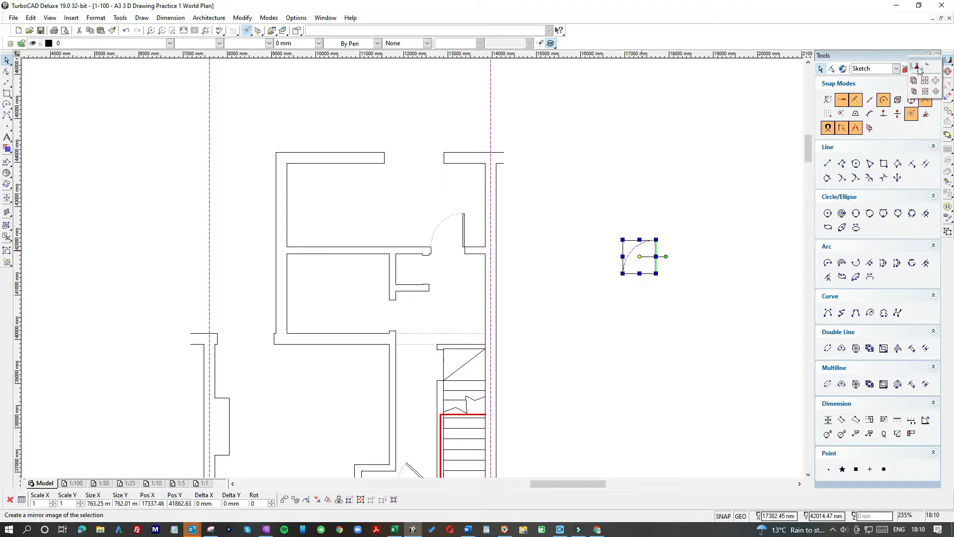
pyautogui.click(623, 240)
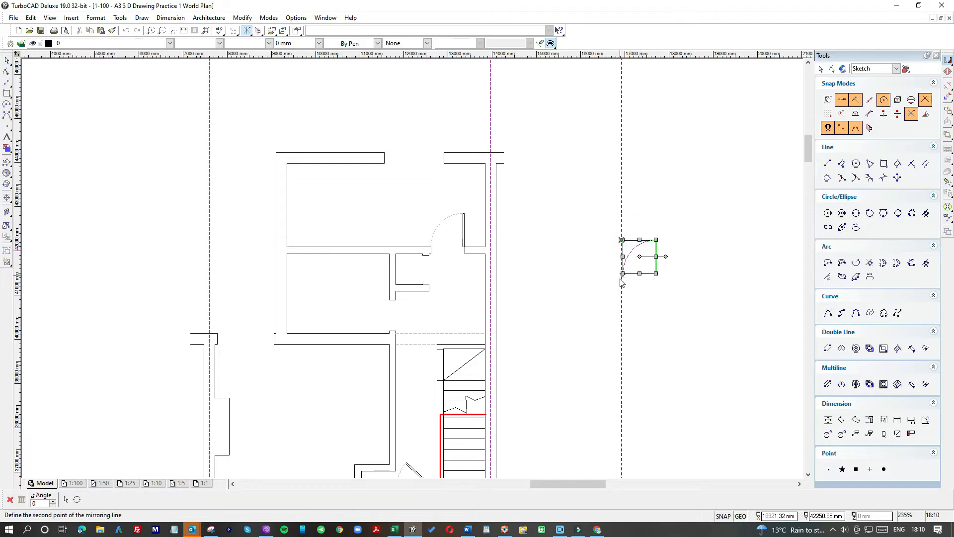
pyautogui.click(621, 274)
# - Rotate the mirrored door 90 degrees and move it to the opening of the room left of the small cupboard
pyautogui.click(6, 61)
pyautogui.click(610, 243)
pyautogui.click(563, 244)
pyautogui.moveTo(598, 263); pyautogui.dragTo(363, 304)
pyautogui.click(366, 290)
pyautogui.click(337, 274)
pyautogui.click(345, 299)
pyautogui.click(379, 323)
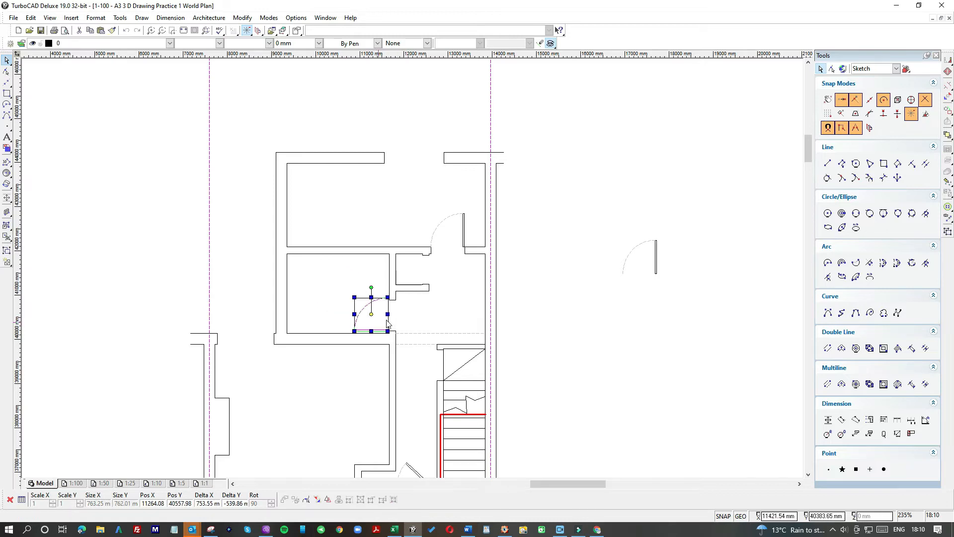
# - Fit the door and its arc inside the room, with the leaf's end against the lower jamb of the opening
pyautogui.scroll(10, 412, 268)
pyautogui.scroll(-3, 407, 337)
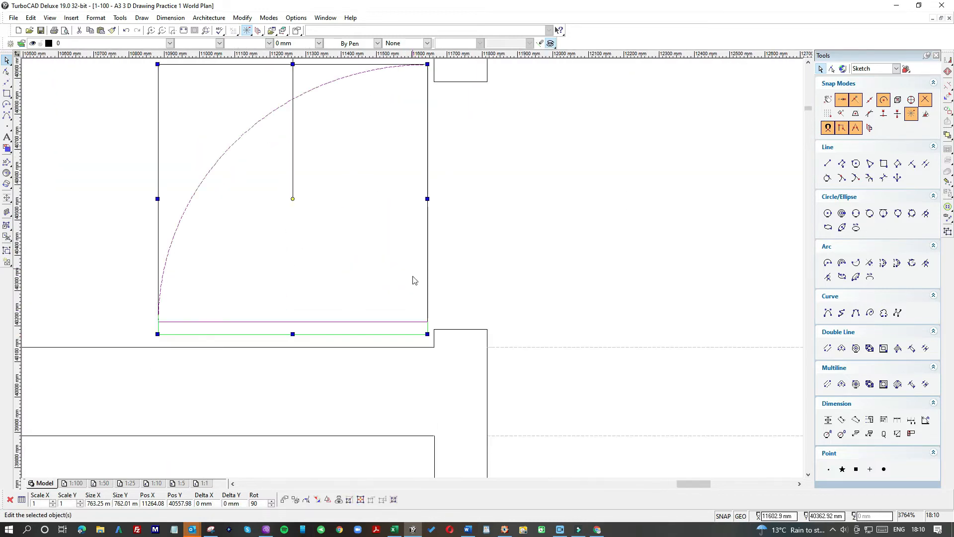
pyautogui.scroll(3, 426, 335)
pyautogui.click(408, 260)
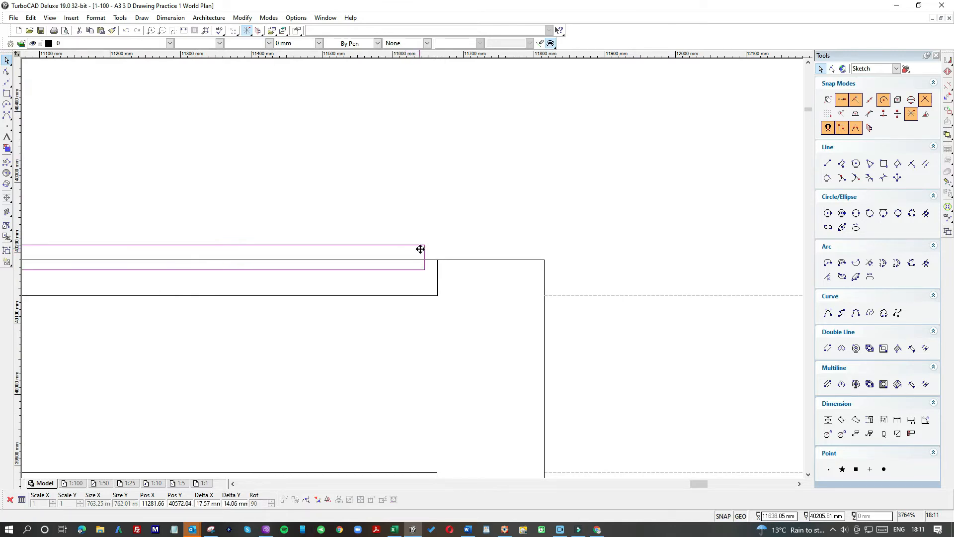
pyautogui.click(436, 249)
pyautogui.scroll(-9, 436, 249)
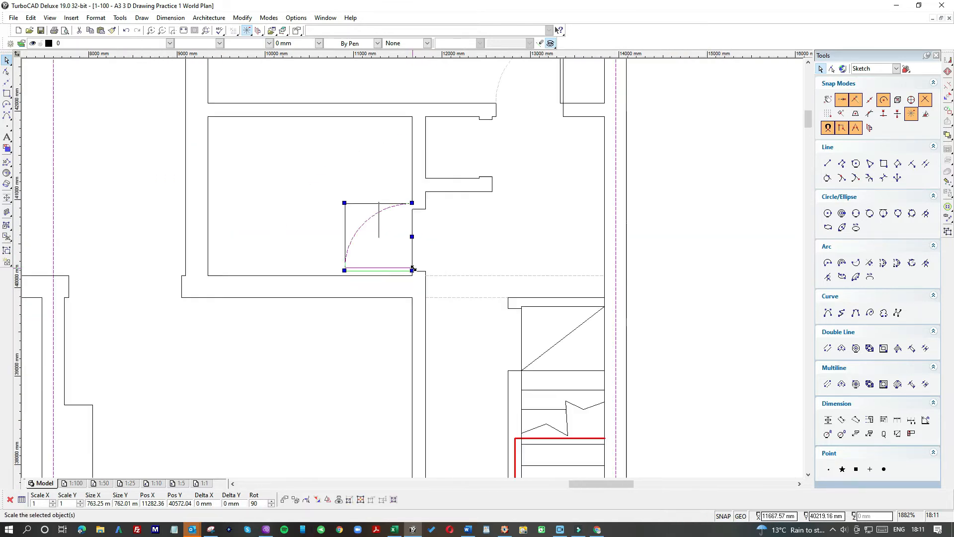
pyautogui.click(444, 246)
pyautogui.moveTo(398, 271); pyautogui.dragTo(341, 224)
pyautogui.click(452, 234)
pyautogui.scroll(6, 413, 273)
pyautogui.scroll(-9, 413, 272)
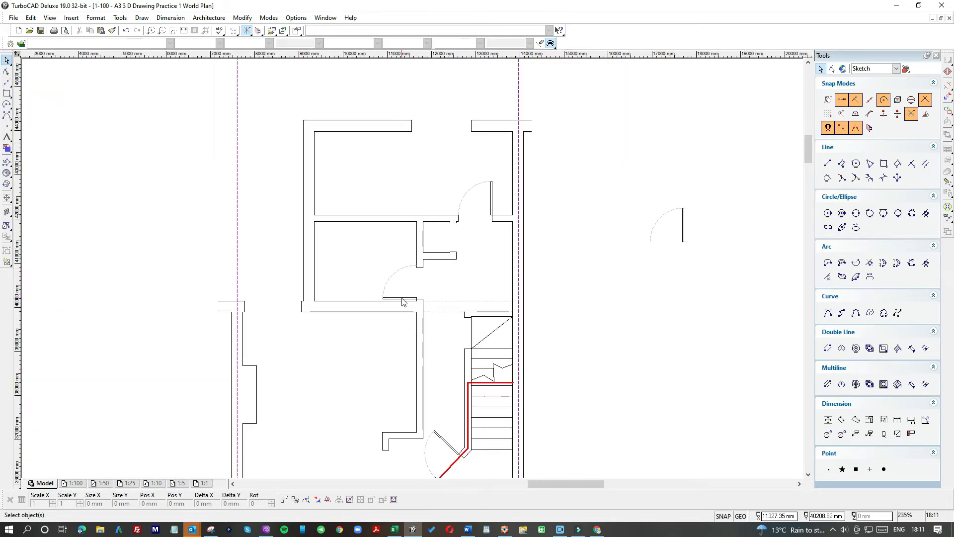
pyautogui.scroll(3, 400, 301)
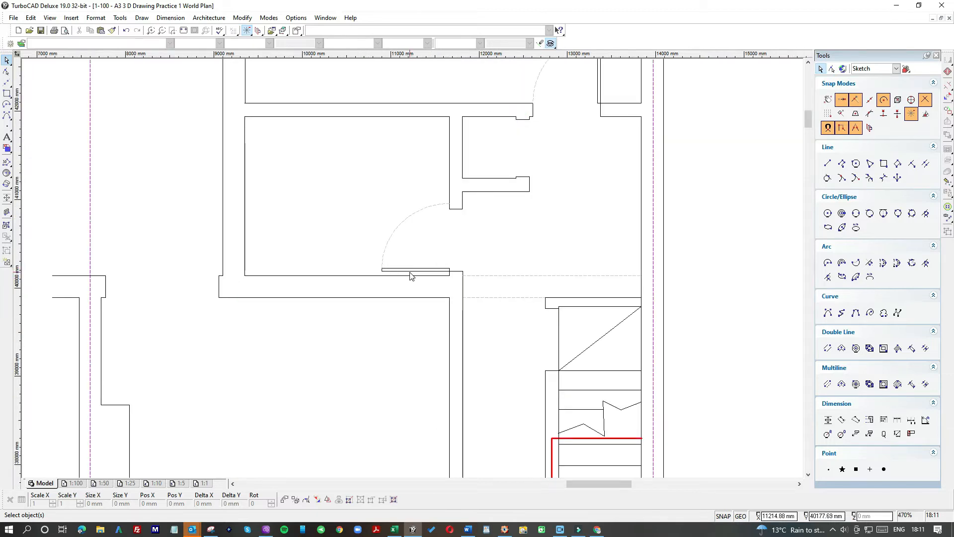
# - Rotate the door and its arc 180 degrees and fit them to the hallway side of the same opening
pyautogui.moveTo(411, 277); pyautogui.dragTo(368, 240)
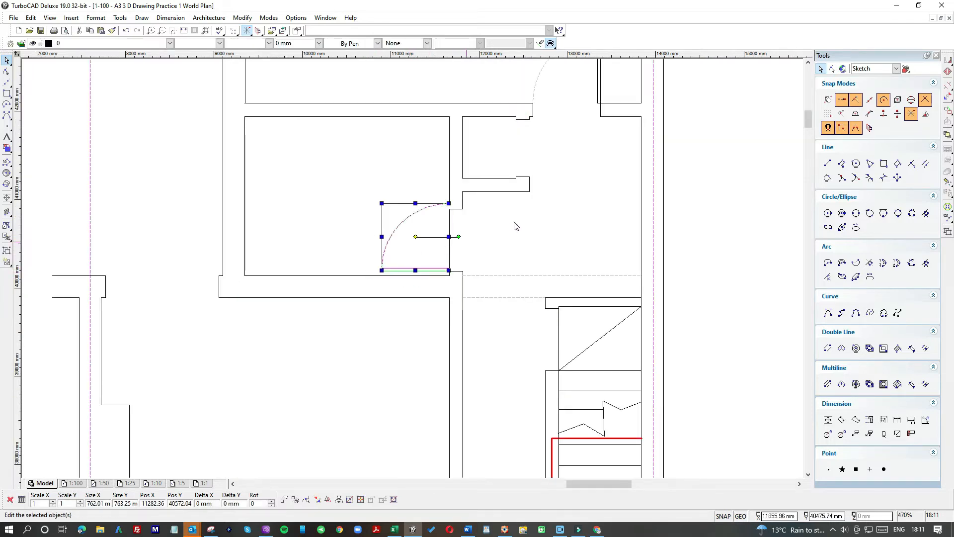
pyautogui.moveTo(430, 224); pyautogui.dragTo(355, 388)
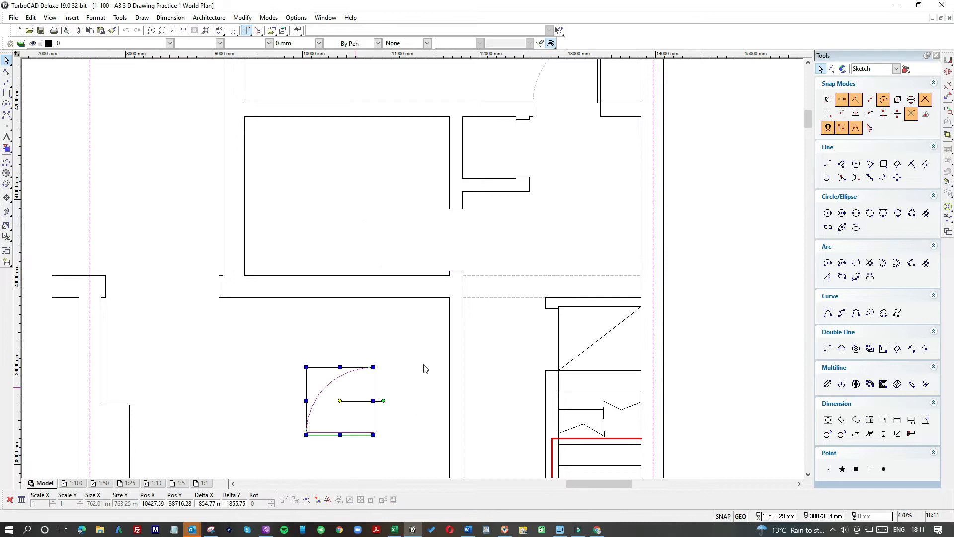
pyautogui.scroll(-1, 471, 330)
pyautogui.click(677, 163)
pyautogui.moveTo(662, 164); pyautogui.dragTo(634, 212)
pyautogui.click(346, 321)
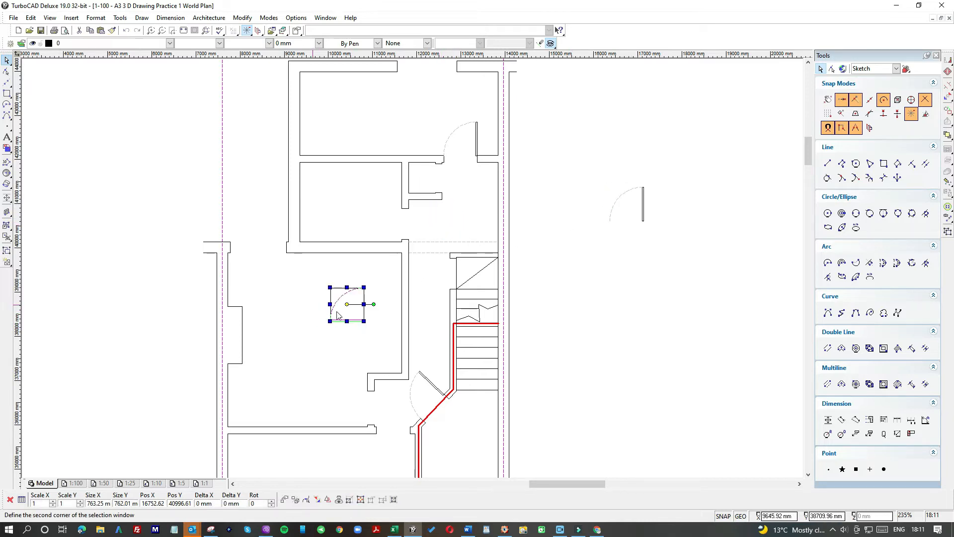
pyautogui.moveTo(374, 304); pyautogui.dragTo(398, 191)
pyautogui.scroll(6, 412, 266)
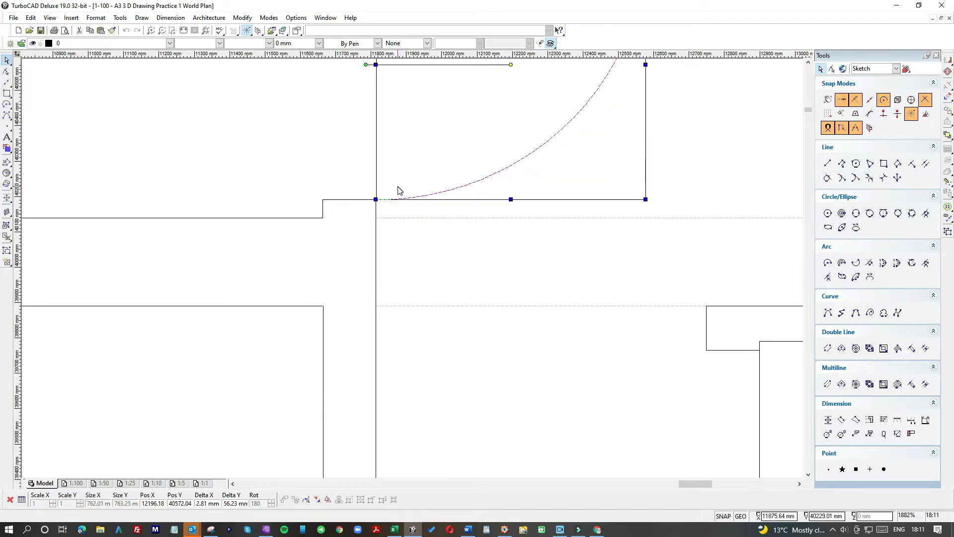
# - Draw a line across the upper wall end, level with the door leaf's upper edge, and shorten it to the wall's far face
pyautogui.scroll(-4, 400, 206)
pyautogui.scroll(6, 415, 272)
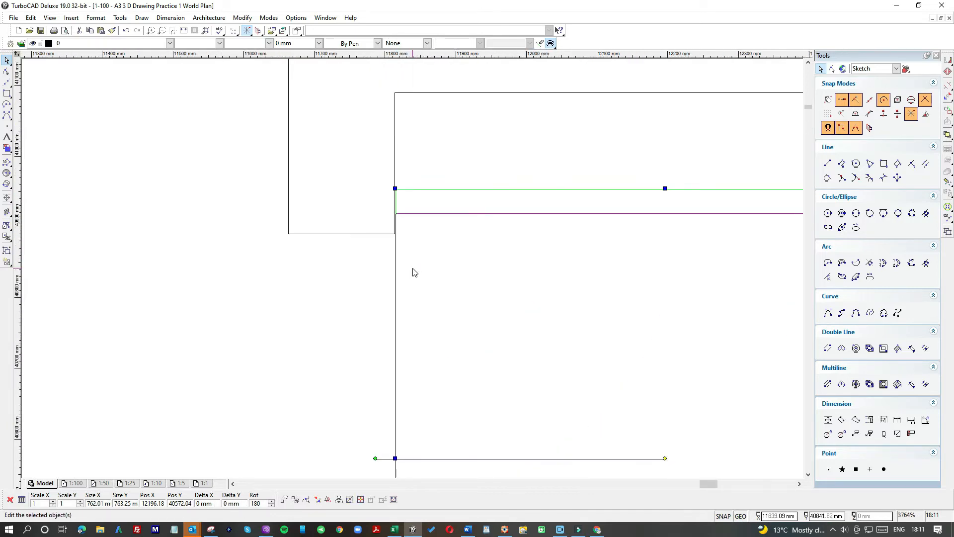
pyautogui.moveTo(8, 94); pyautogui.dragTo(19, 99)
pyautogui.click(395, 189)
pyautogui.click(250, 189)
pyautogui.click(7, 60)
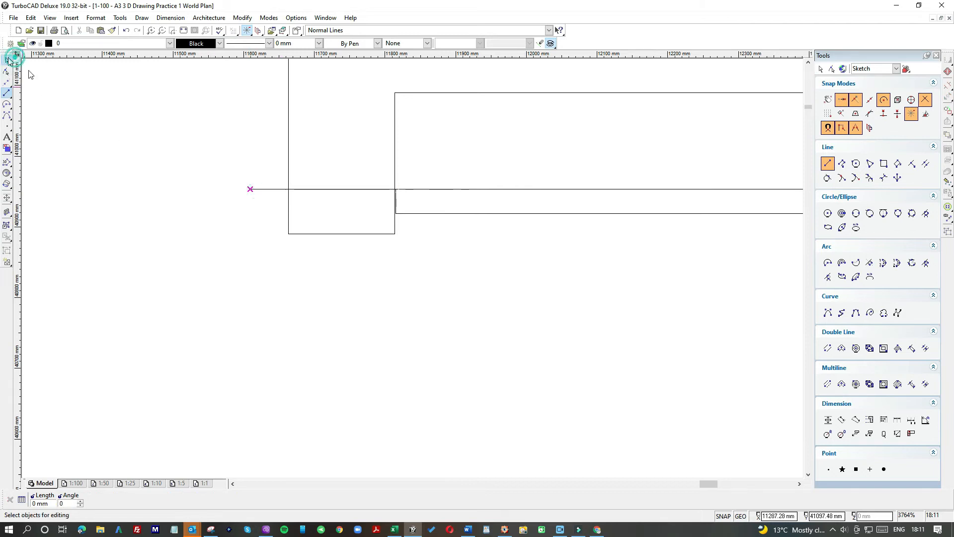
pyautogui.click(315, 189)
pyautogui.click(249, 189)
pyautogui.click(308, 189)
pyautogui.click(251, 189)
pyautogui.click(247, 213)
pyautogui.click(251, 190)
pyautogui.click(250, 188)
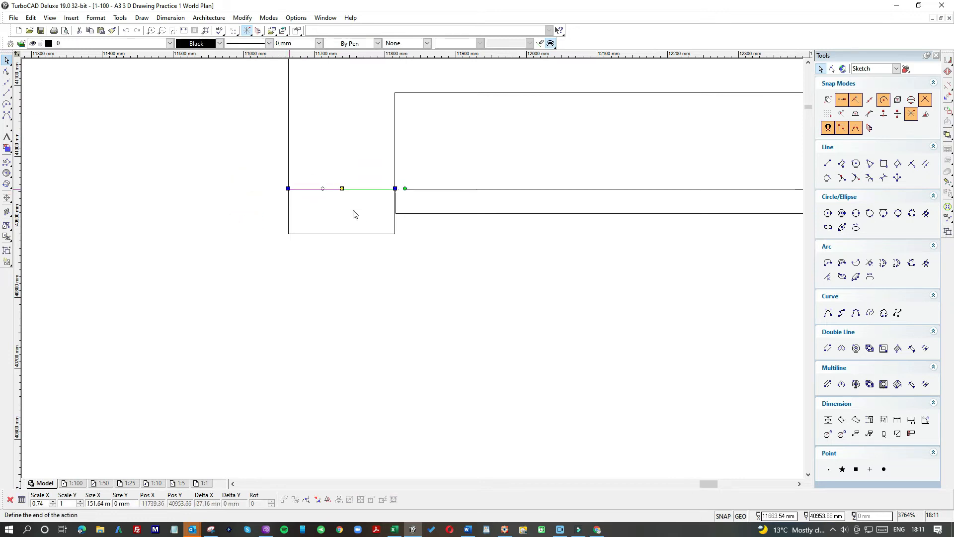
# - Shorten the hallway-side line of the upper wall end to the new jamb line
pyautogui.click(395, 173)
pyautogui.click(393, 229)
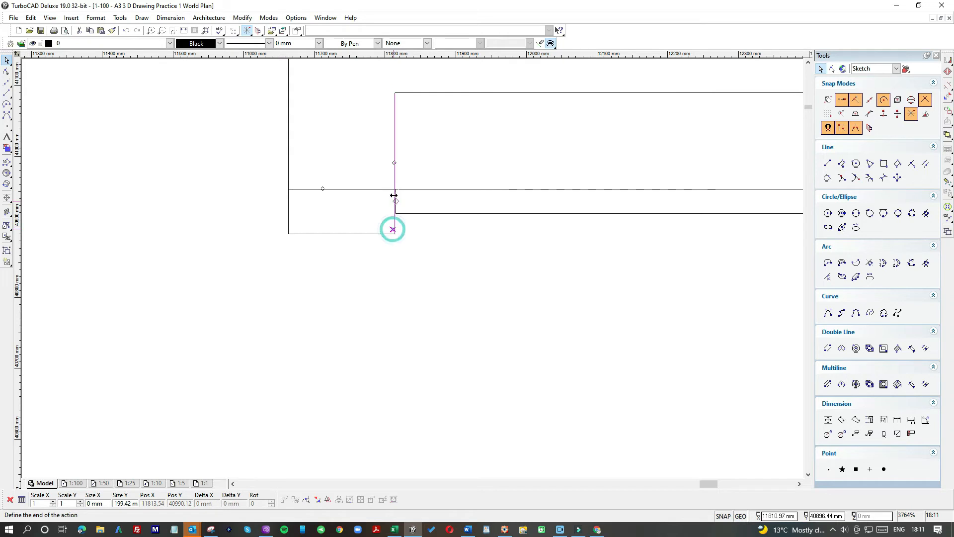
pyautogui.click(394, 191)
pyautogui.click(367, 251)
pyautogui.click(394, 229)
pyautogui.click(394, 162)
pyautogui.click(395, 234)
pyautogui.click(361, 236)
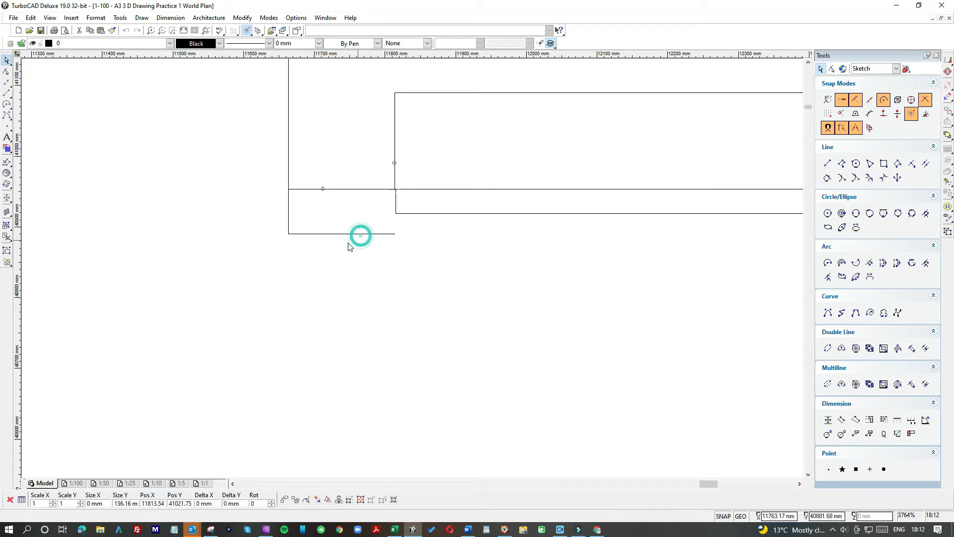
# - Delete the old jamb line of the upper wall end and shorten the room-side wall line to the new jamb line
pyautogui.click(345, 233)
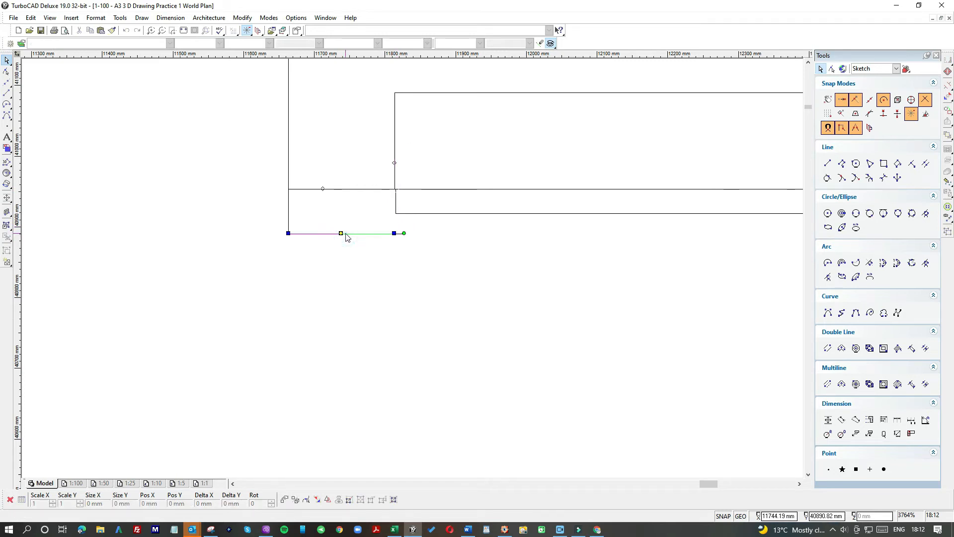
pyautogui.press('Delete')
pyautogui.click(289, 214)
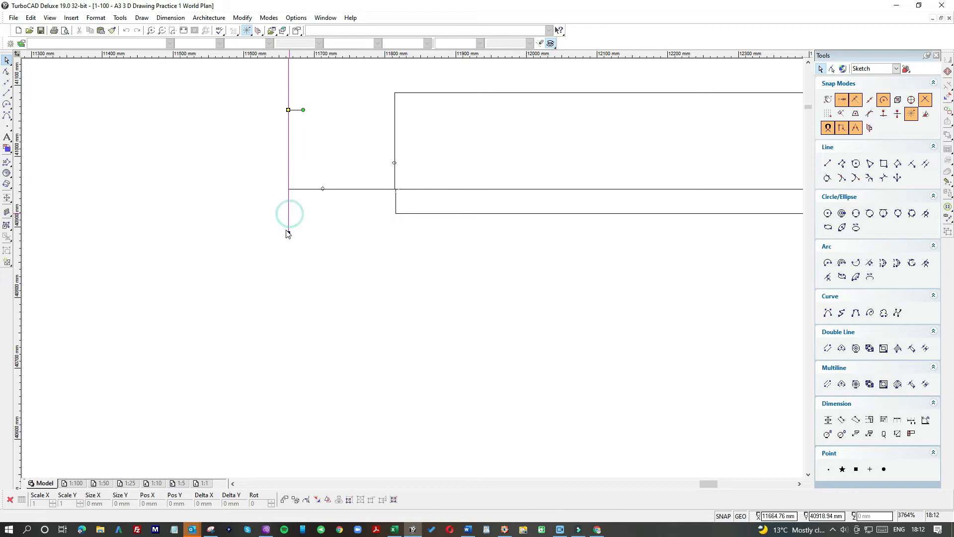
pyautogui.click(289, 233)
pyautogui.click(390, 206)
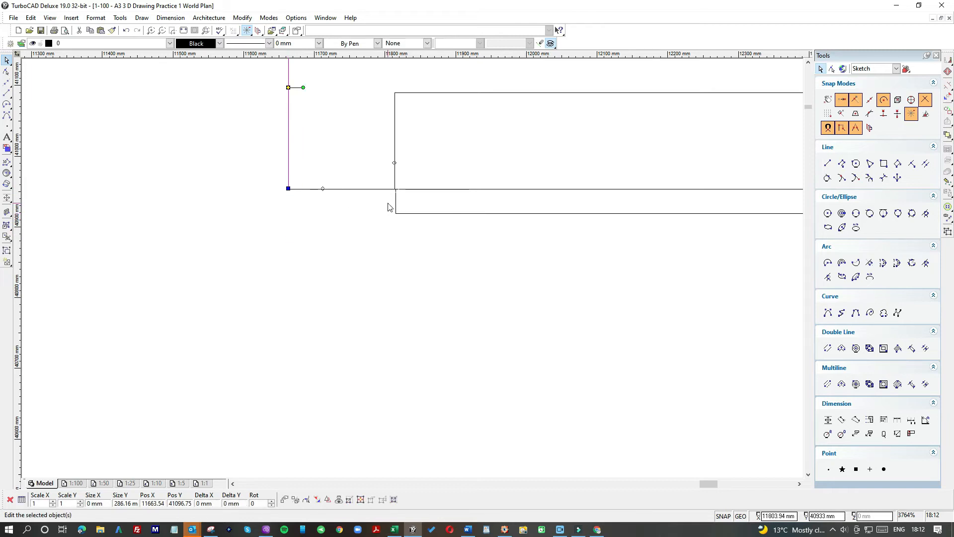
# - Trim the overshooting end of the new jamb line back to the hallway-side wall line
pyautogui.scroll(5, 435, 257)
pyautogui.click(418, 242)
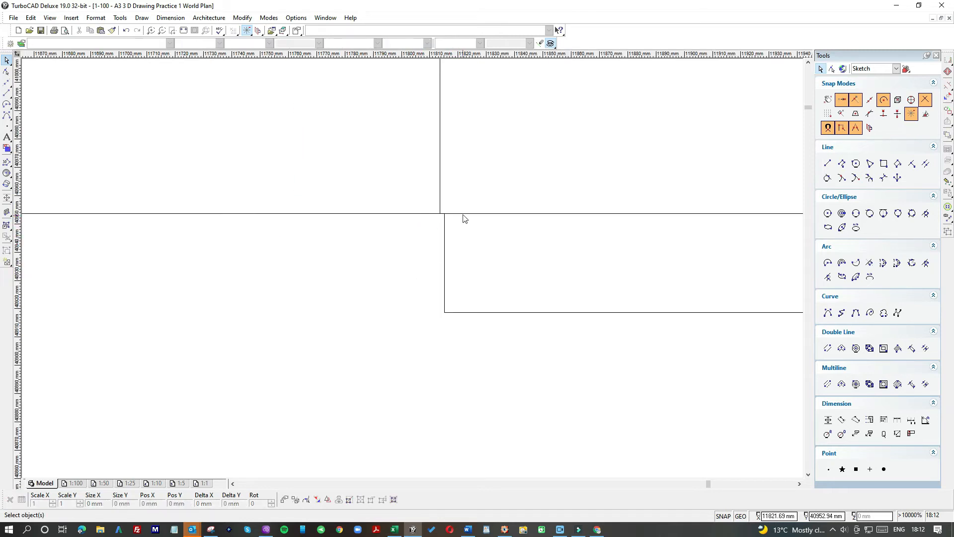
pyautogui.click(432, 204)
pyautogui.click(424, 213)
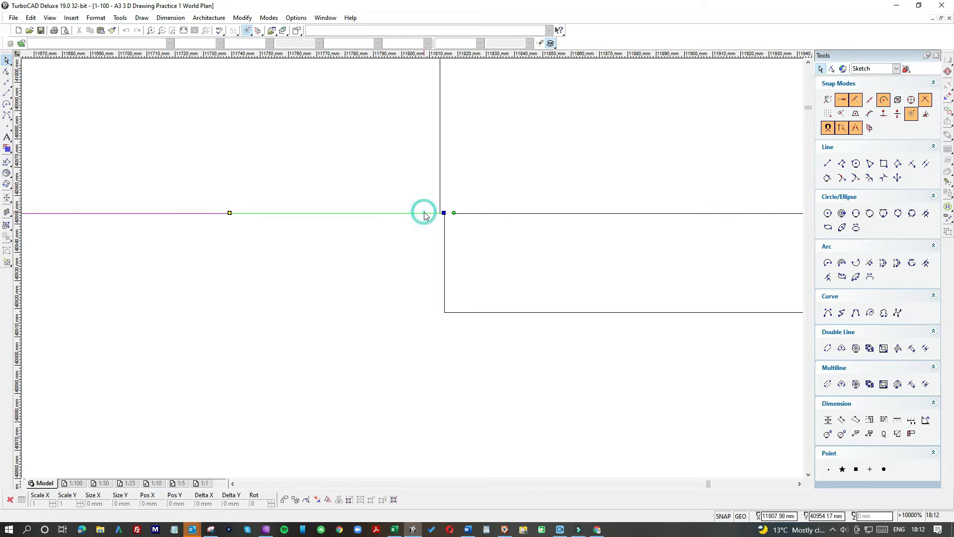
pyautogui.click(444, 219)
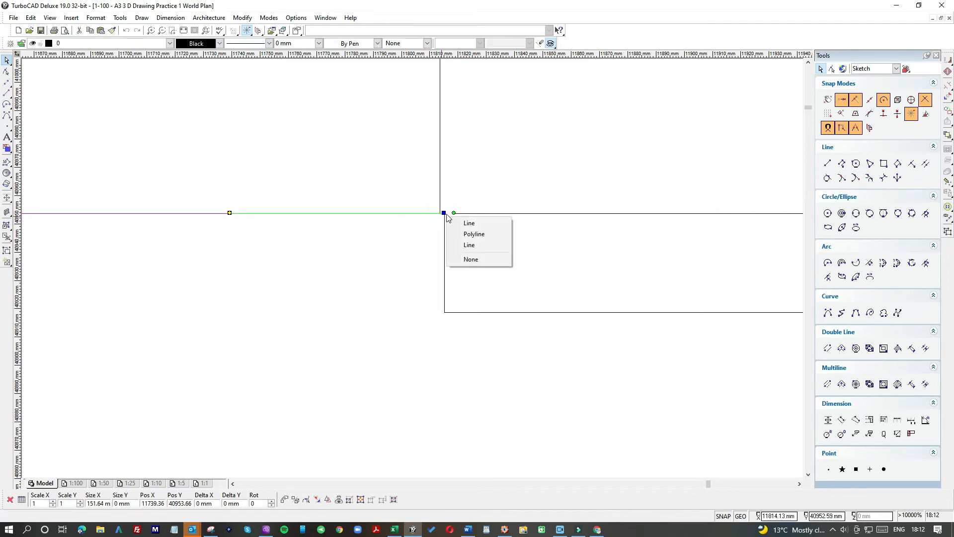
pyautogui.click(443, 213)
pyautogui.click(440, 213)
pyautogui.click(420, 228)
pyautogui.click(421, 214)
pyautogui.scroll(2, 456, 219)
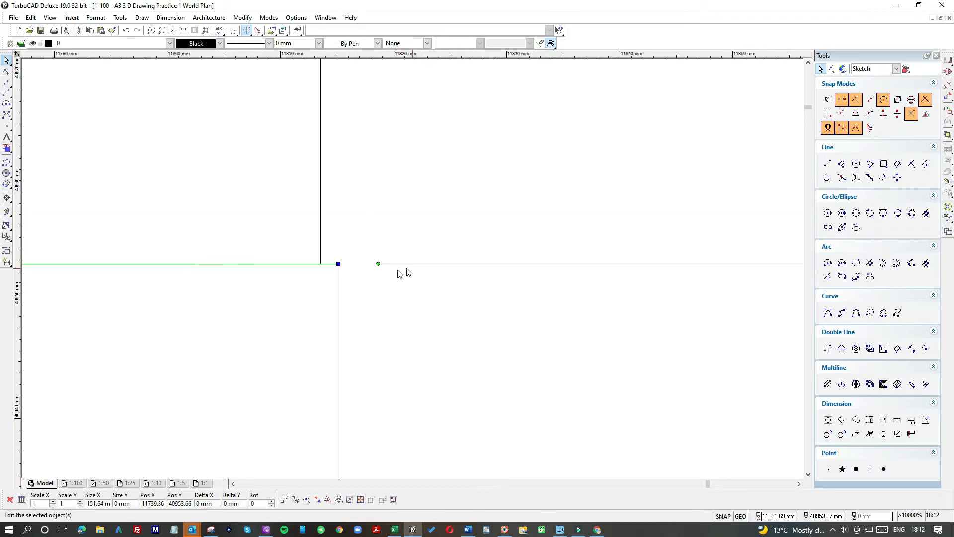
pyautogui.click(338, 264)
pyautogui.moveTo(320, 264); pyautogui.dragTo(335, 284)
pyautogui.click(312, 306)
# - Align the door leaf with the new wall corner and fit the swing arc between the leaf's free end and the lower jamb
pyautogui.click(367, 264)
pyautogui.scroll(-6, 396, 333)
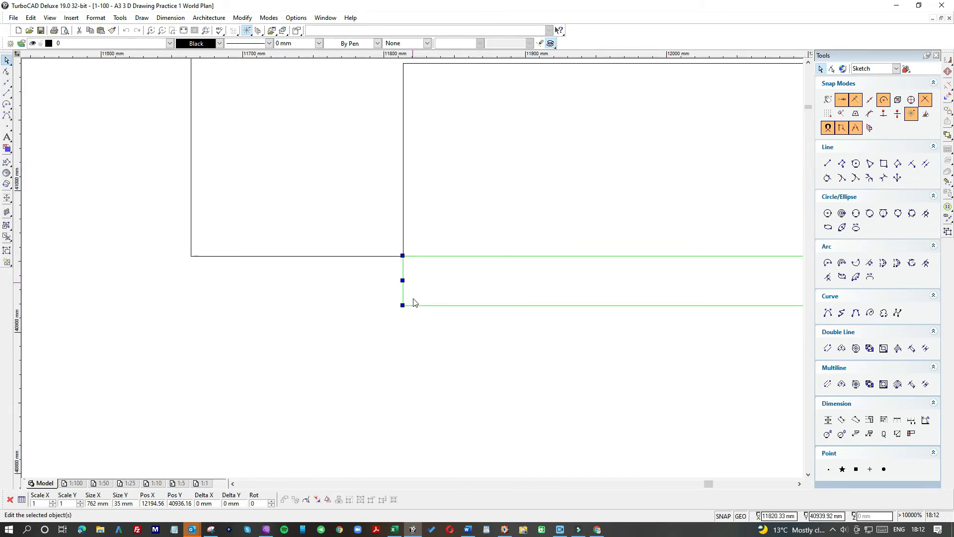
pyautogui.scroll(4, 413, 270)
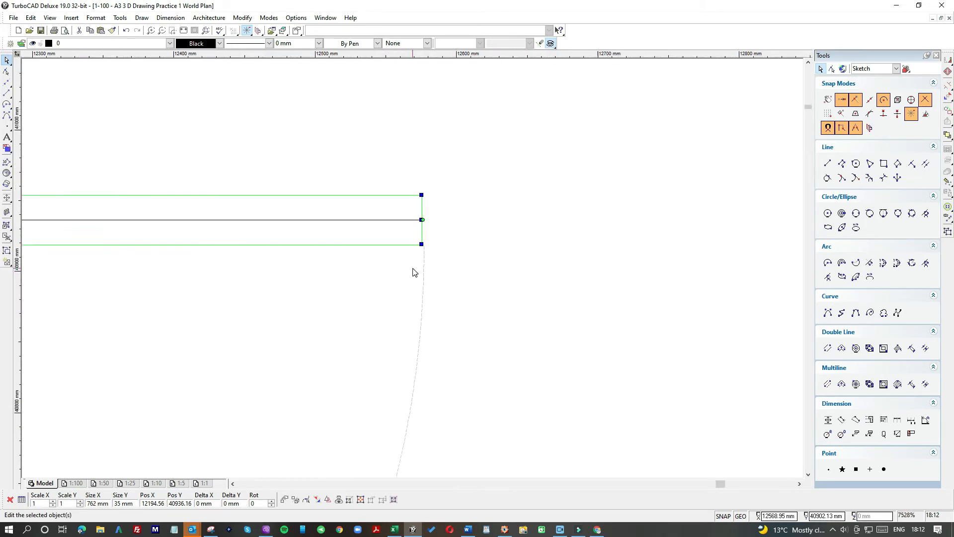
pyautogui.moveTo(424, 246); pyautogui.dragTo(420, 245)
pyautogui.click(464, 249)
pyautogui.scroll(-6, 405, 304)
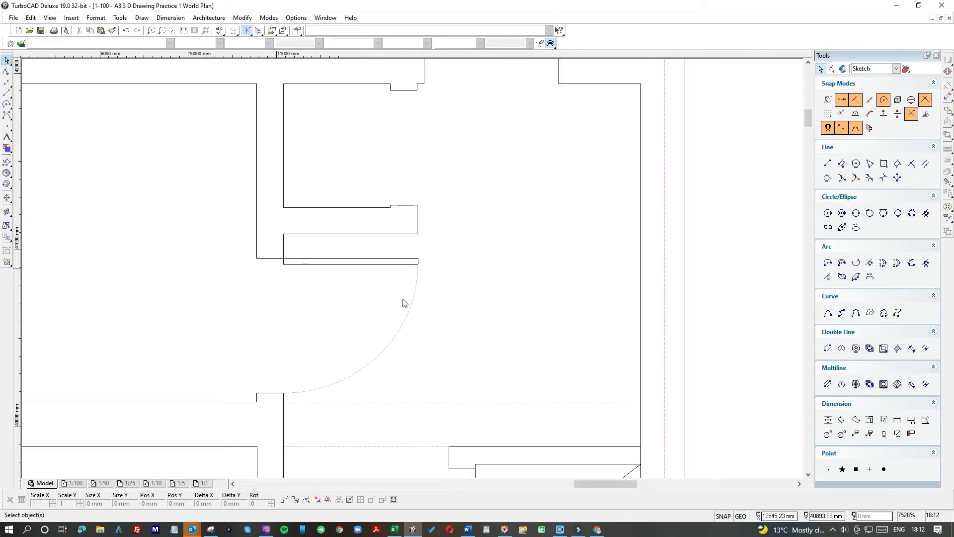
pyautogui.scroll(5, 412, 268)
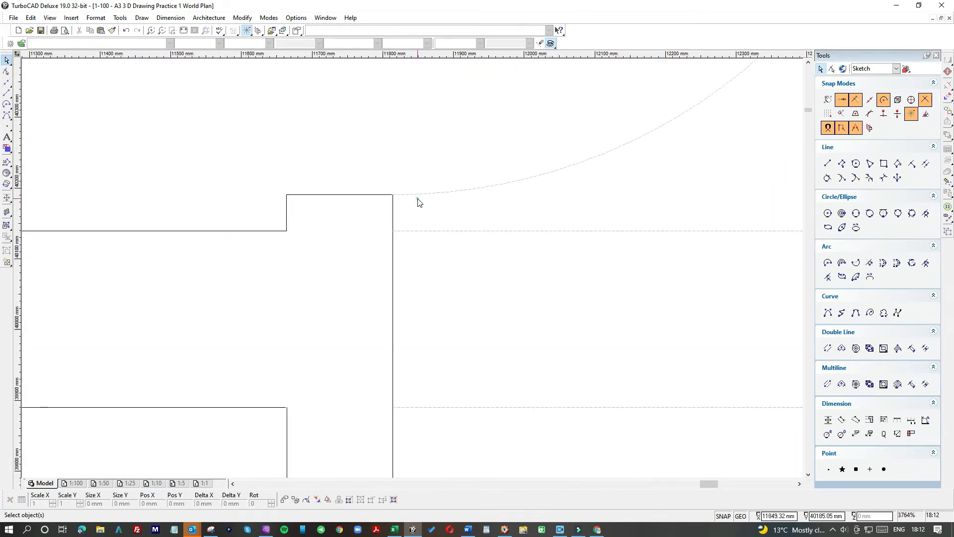
pyautogui.click(418, 201)
pyautogui.scroll(-3, 418, 201)
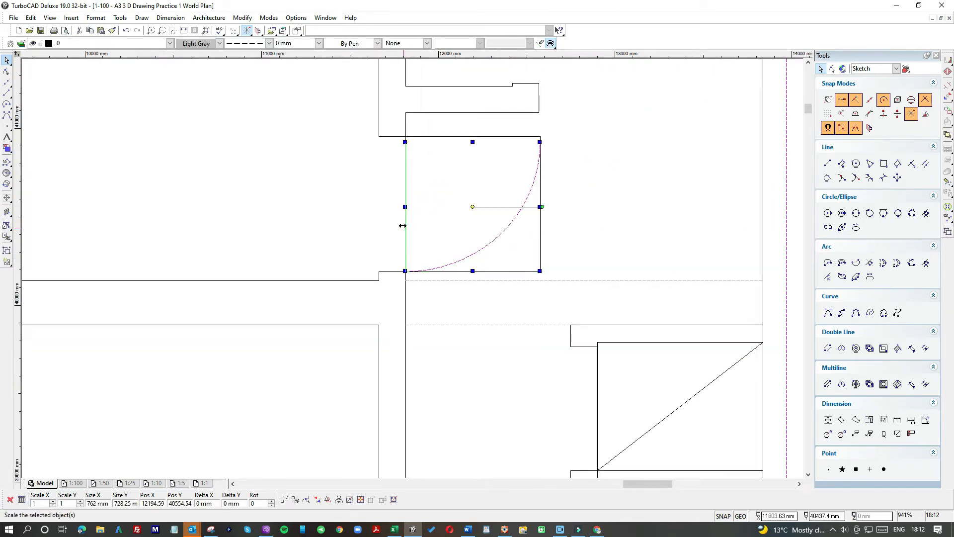
pyautogui.click(352, 213)
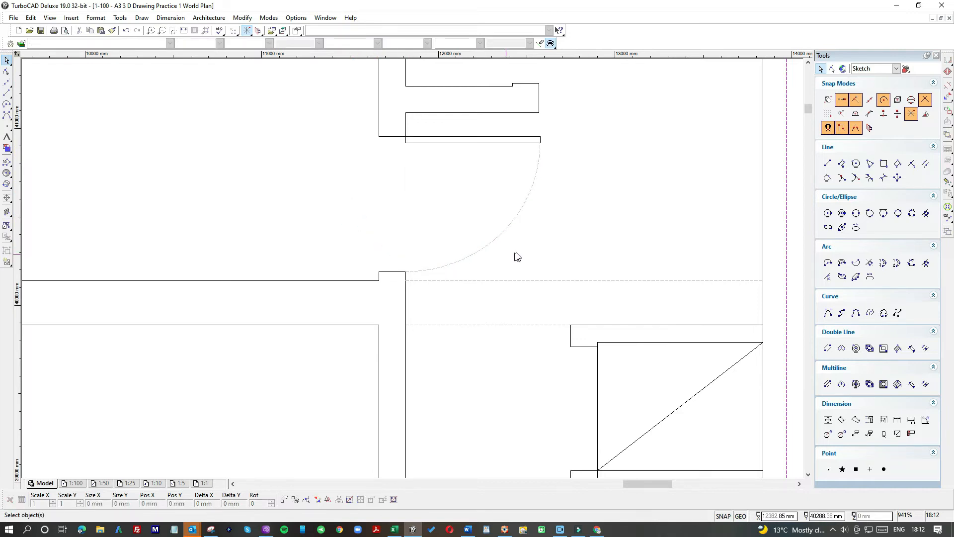
pyautogui.scroll(-2, 415, 273)
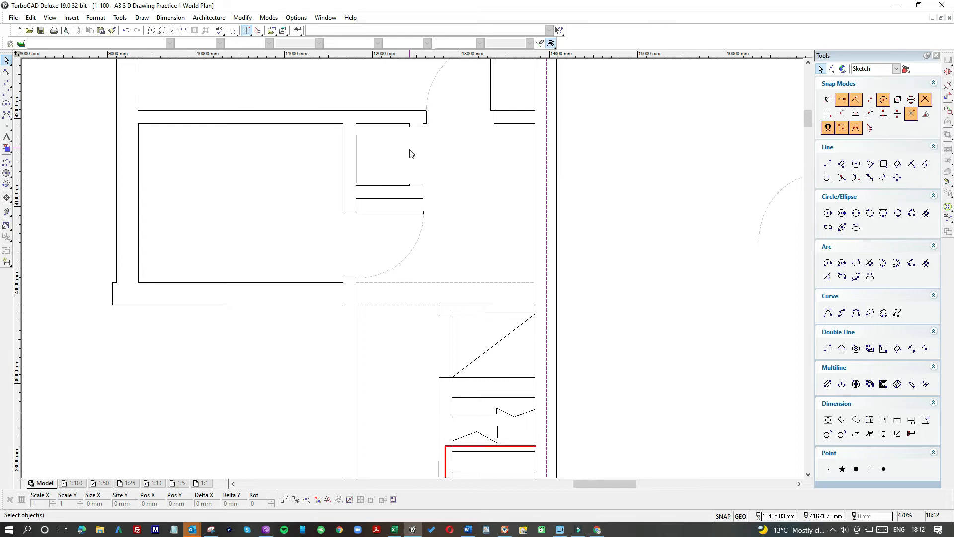
# - Copy the fitted door with its arc and put the duplicate in the empty area right of the plan
pyautogui.moveTo(431, 239); pyautogui.dragTo(404, 208)
pyautogui.hotkey('ctrl', 'c')
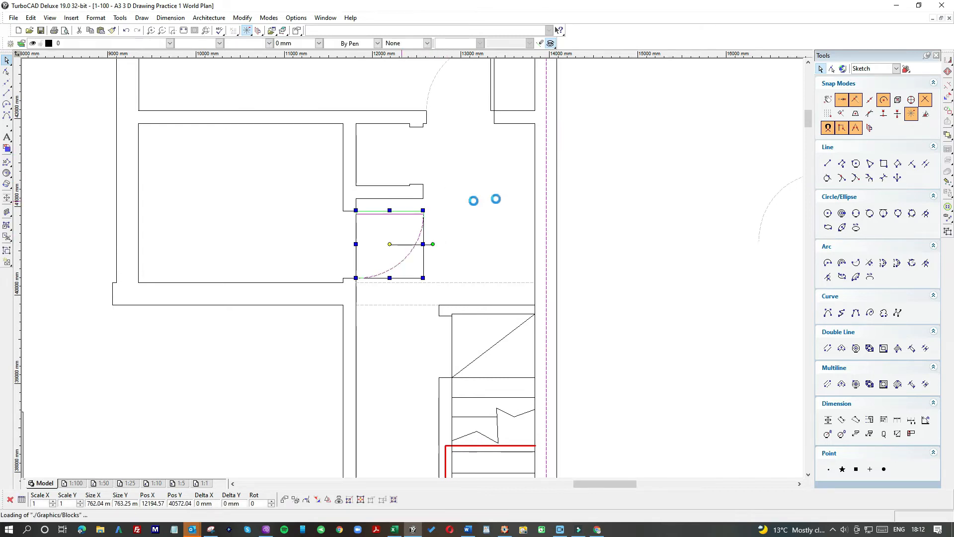
pyautogui.hotkey('ctrl', 'v')
pyautogui.moveTo(427, 258); pyautogui.dragTo(674, 162)
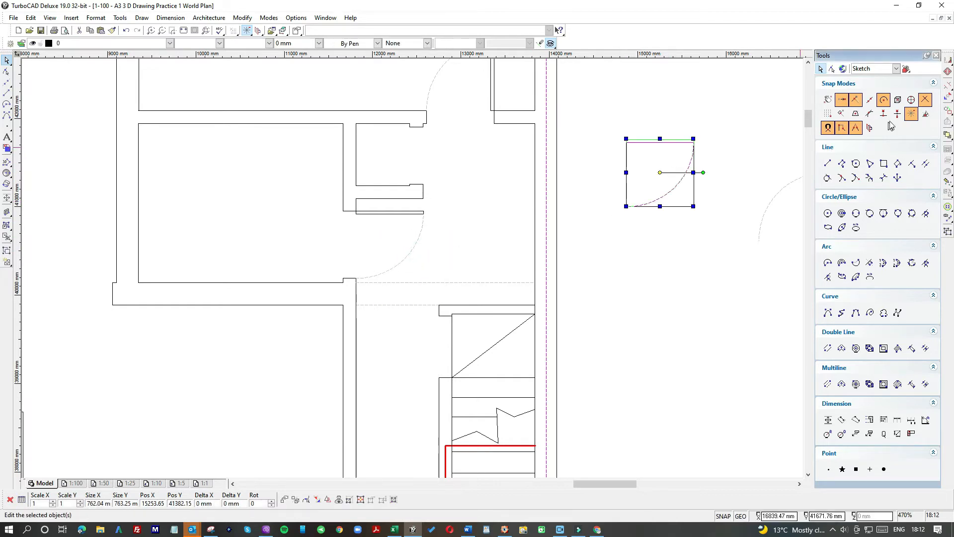
# - Switch off the snap that restricts free rotation and turn the duplicate door clockwise until its leaf stands diagonally
pyautogui.click(910, 115)
pyautogui.click(702, 173)
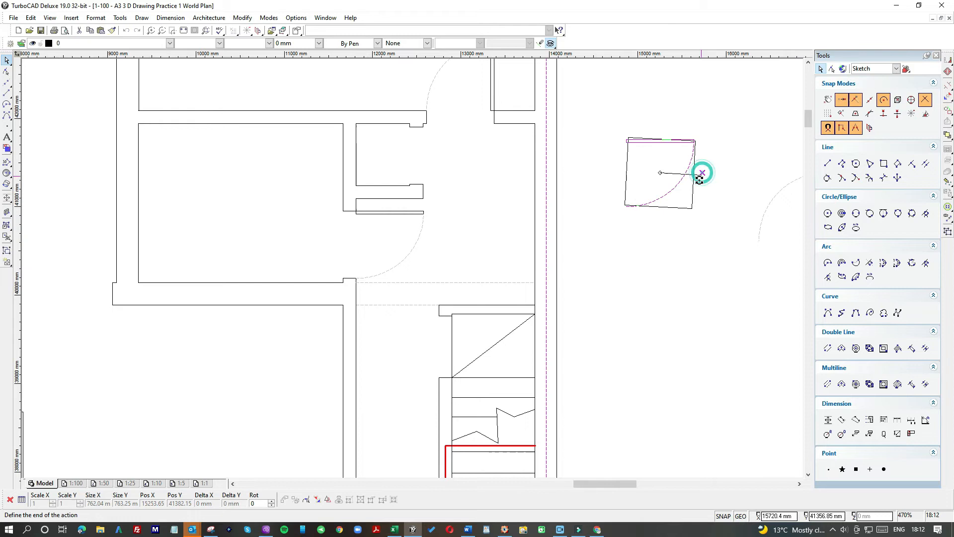
pyautogui.click(679, 213)
pyautogui.click(683, 264)
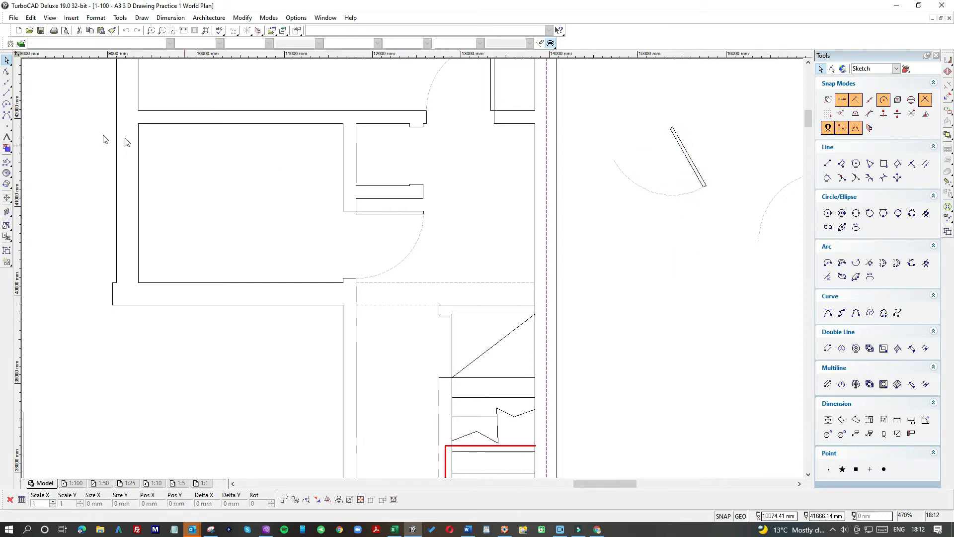
# - Draw a rectangle of about 900 by 1475 mm across the swing arc of the diagonal door duplicate as a cutting boundary
pyautogui.click(7, 92)
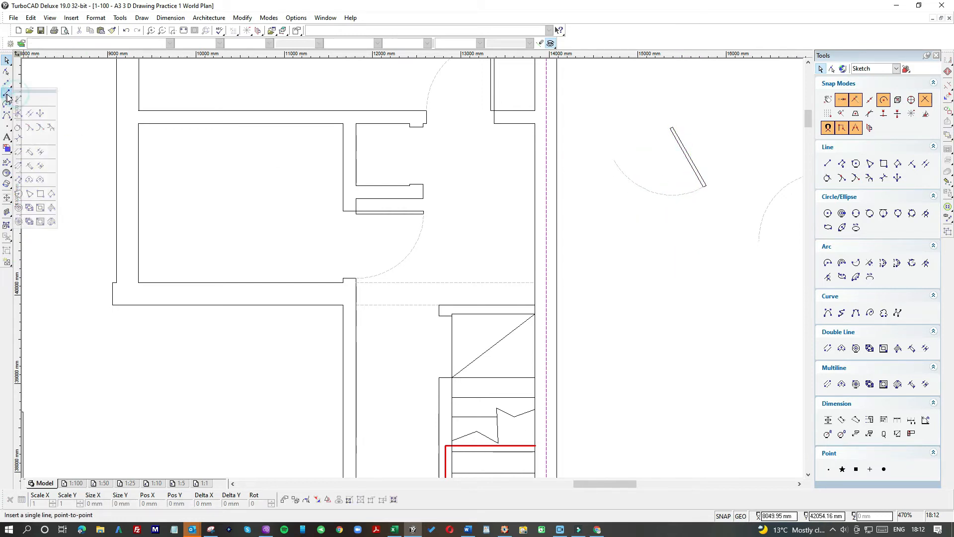
pyautogui.click(40, 195)
pyautogui.click(592, 108)
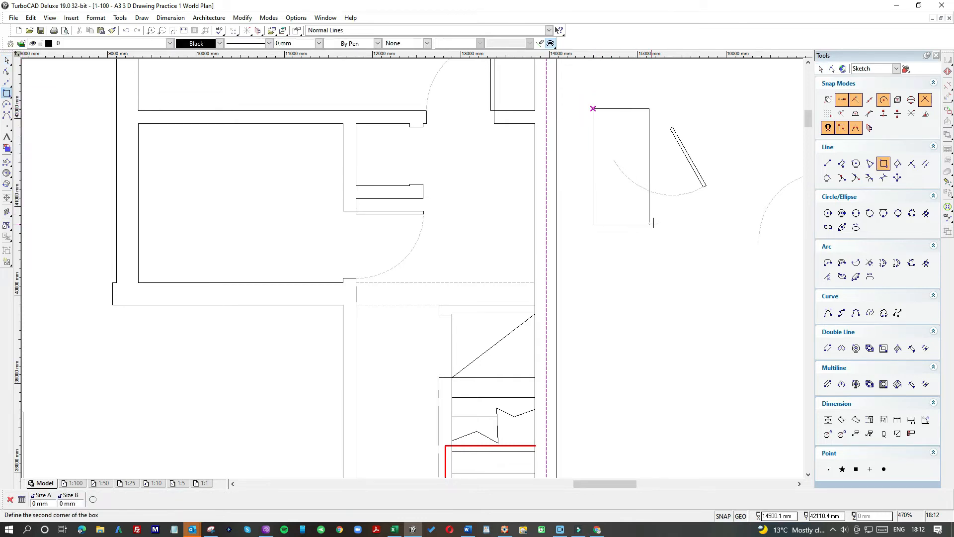
pyautogui.scroll(2, 662, 204)
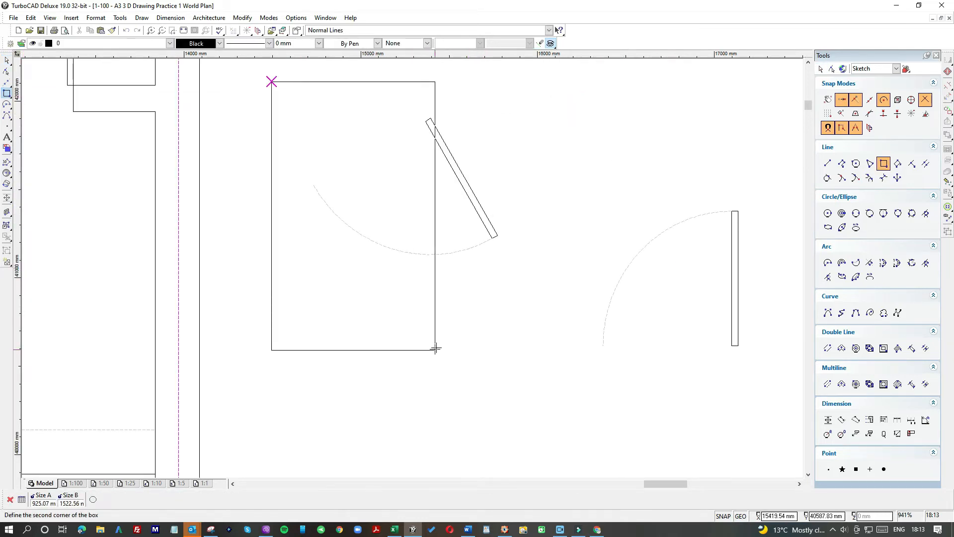
pyautogui.click(430, 342)
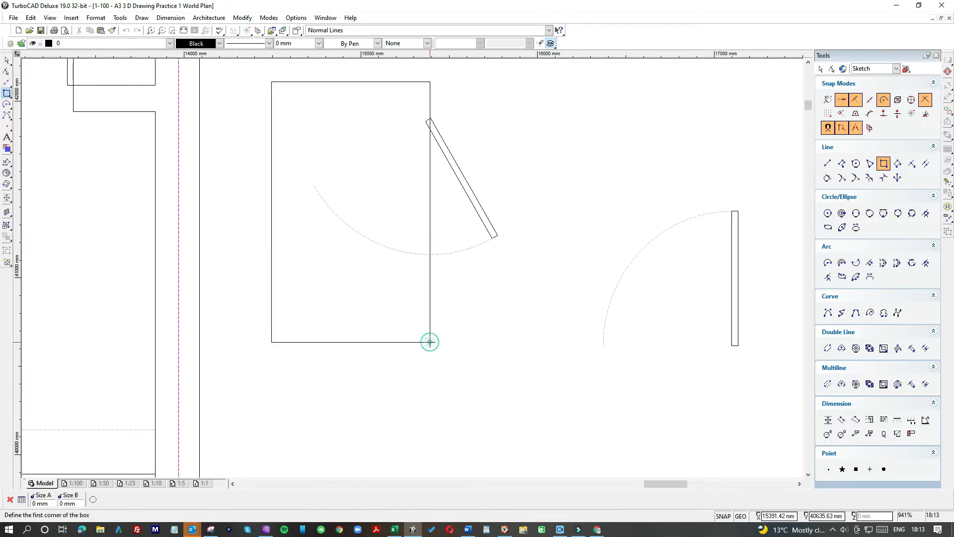
# - Object Trim the part of the diagonal door's swing arc inside the rectangle, and delete the rectangle
pyautogui.click(242, 17)
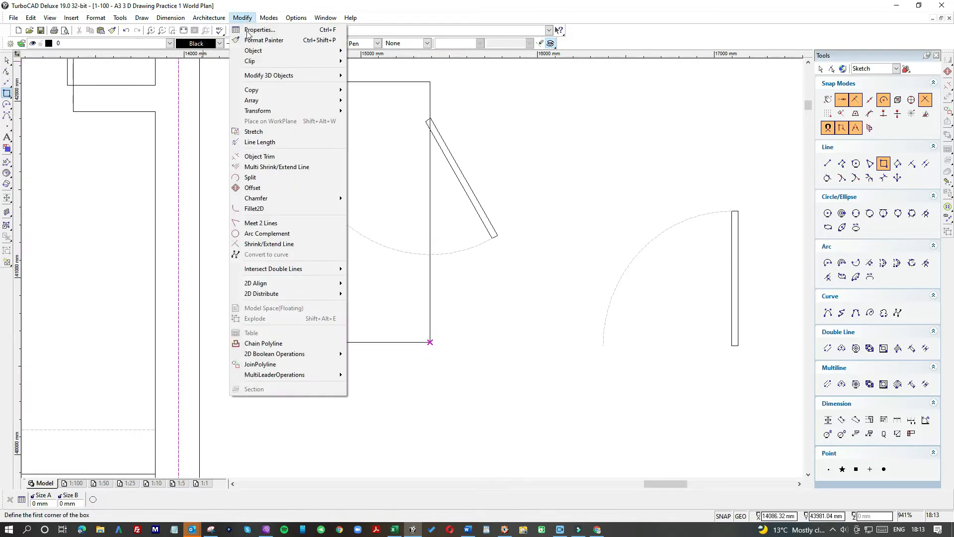
pyautogui.click(252, 157)
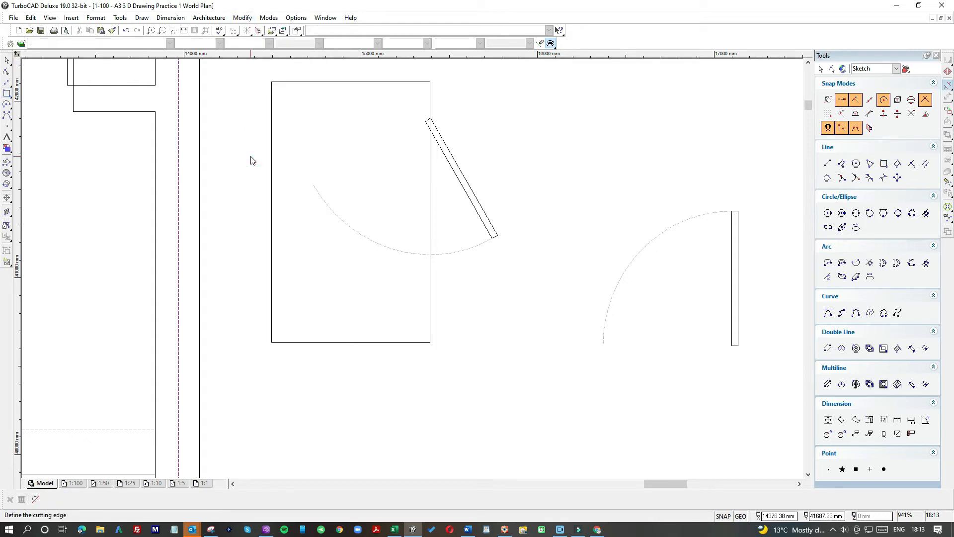
pyautogui.click(326, 83)
pyautogui.click(350, 231)
pyautogui.click(7, 61)
pyautogui.click(318, 82)
pyautogui.press('Delete')
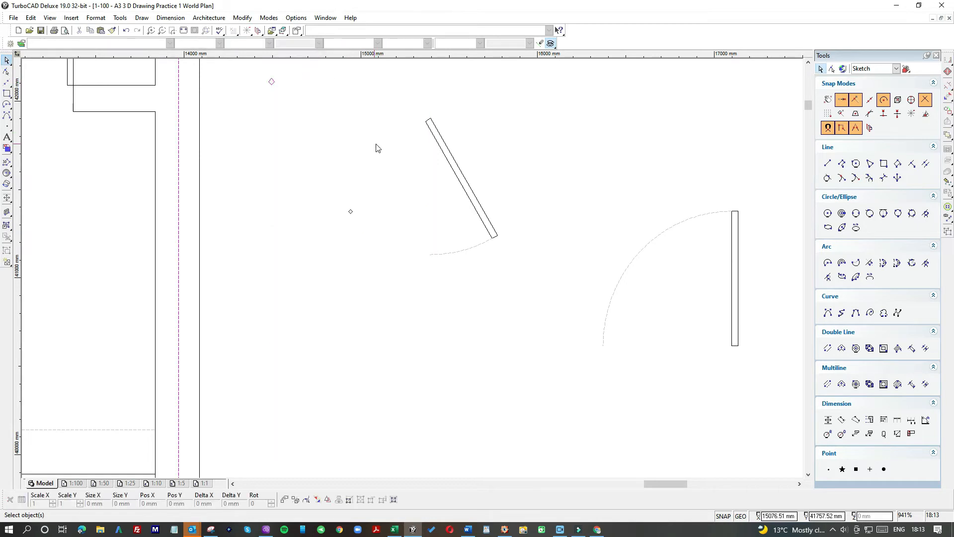
# - Move the shortened-arc door into the small cupboard's opening, with the leaf's hinge corner on the upper jamb corner
pyautogui.scroll(-2, 416, 271)
pyautogui.moveTo(392, 227); pyautogui.dragTo(195, 311)
pyautogui.scroll(4, 192, 269)
pyautogui.moveTo(431, 168); pyautogui.dragTo(466, 152)
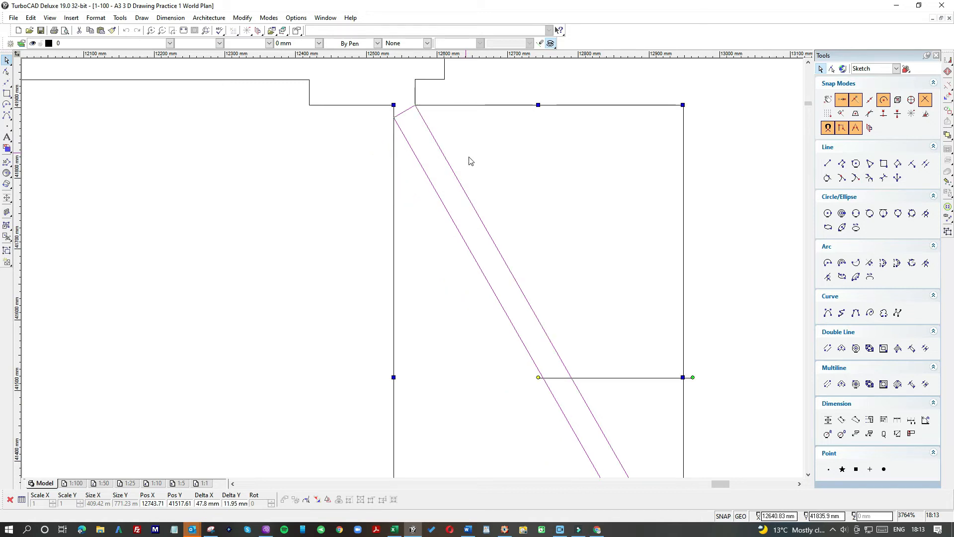
pyautogui.scroll(3, 466, 159)
pyautogui.moveTo(413, 258); pyautogui.dragTo(411, 254)
pyautogui.scroll(-3, 454, 317)
pyautogui.scroll(3, 378, 254)
pyautogui.scroll(1, 413, 270)
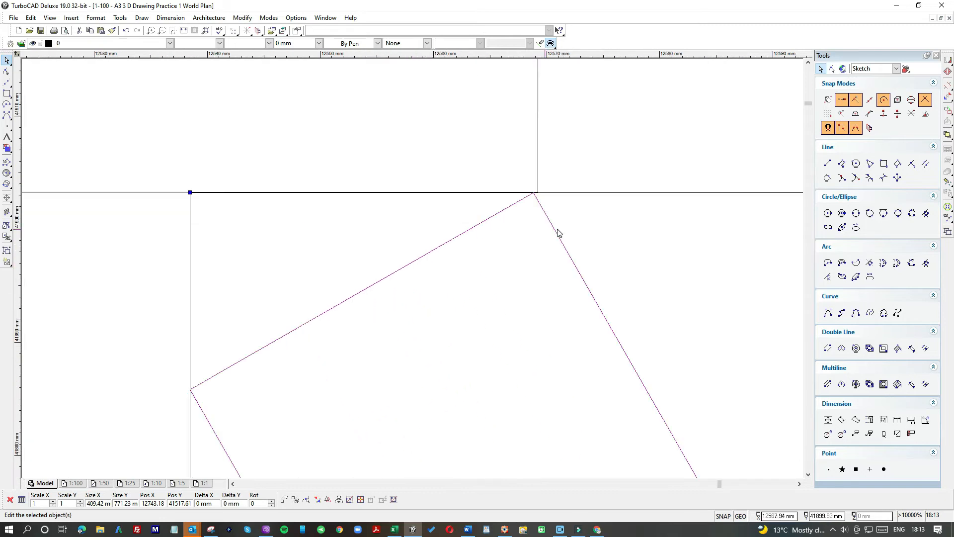
pyautogui.moveTo(557, 228); pyautogui.dragTo(560, 228)
# - Scale the cupboard door to about 375 by 649 mm so its swing arc ends at the lower jamb
pyautogui.scroll(-3, 400, 269)
pyautogui.scroll(-4, 426, 313)
pyautogui.scroll(2, 413, 270)
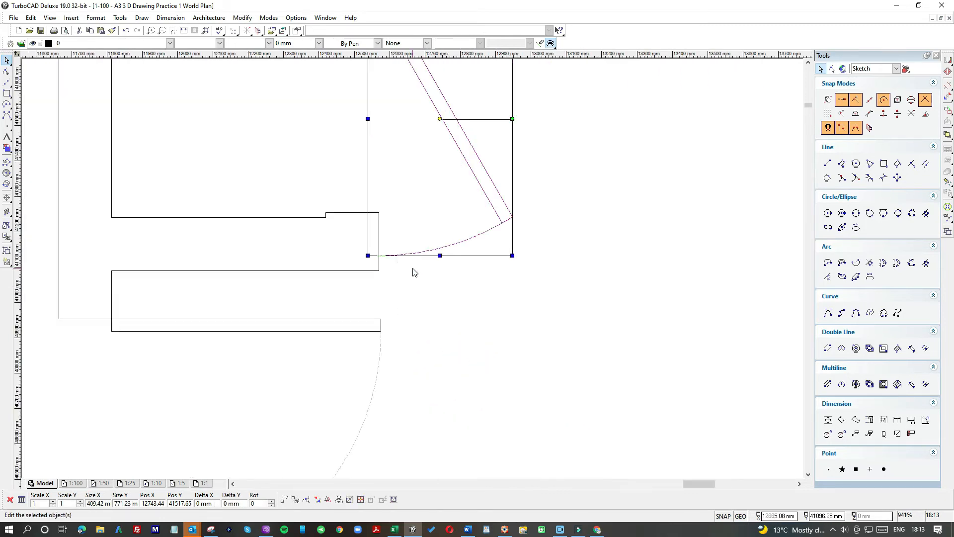
pyautogui.moveTo(437, 257); pyautogui.dragTo(432, 216)
pyautogui.moveTo(512, 99); pyautogui.dragTo(500, 99)
pyautogui.click(556, 174)
# - Copy the fitted cupboard door and place the duplicate in the empty area right of the plan, below the spare door
pyautogui.scroll(-4, 530, 218)
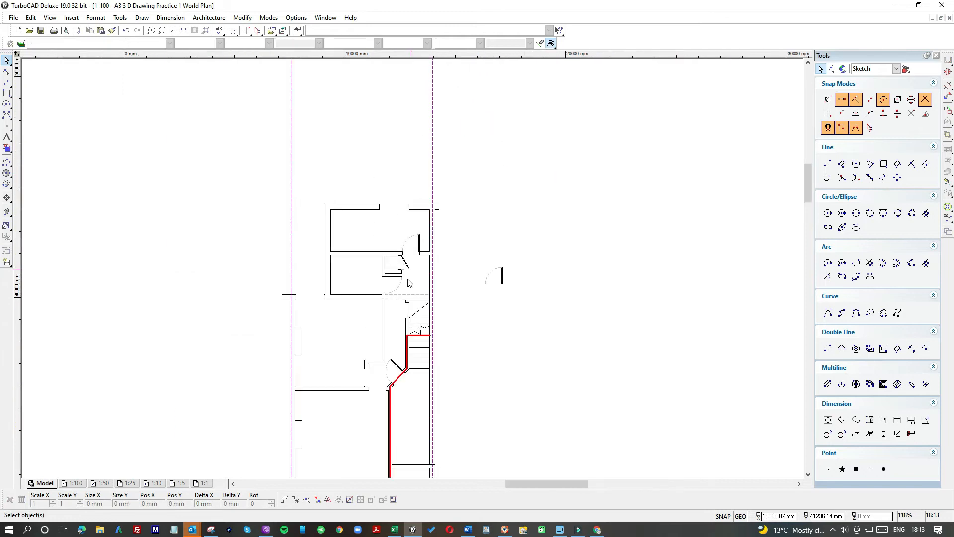
pyautogui.scroll(2, 406, 272)
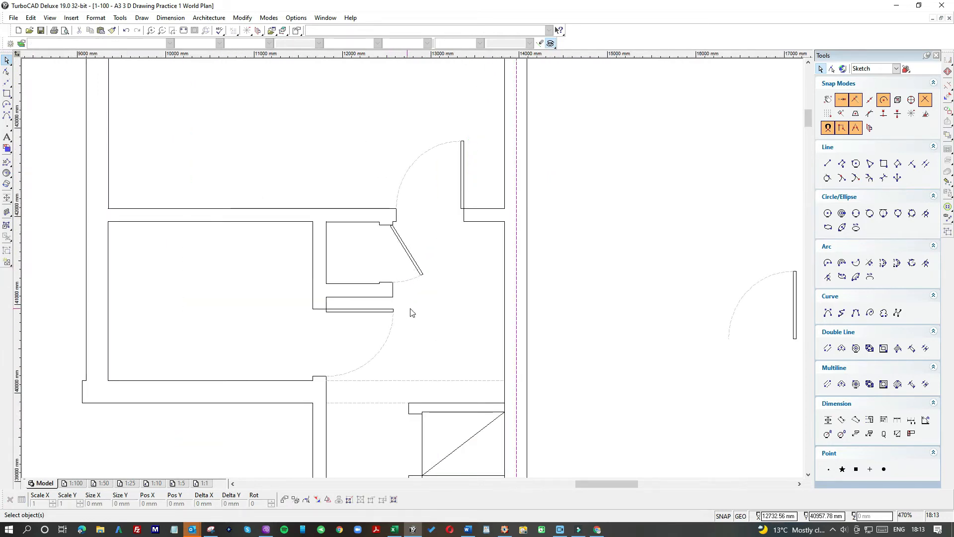
pyautogui.scroll(-1, 410, 312)
pyautogui.scroll(-2, 437, 293)
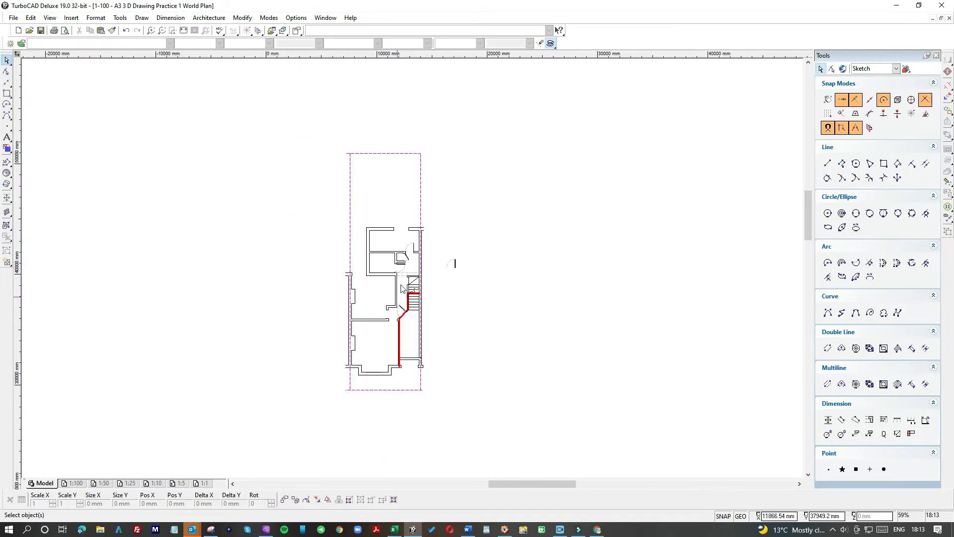
pyautogui.scroll(3, 402, 288)
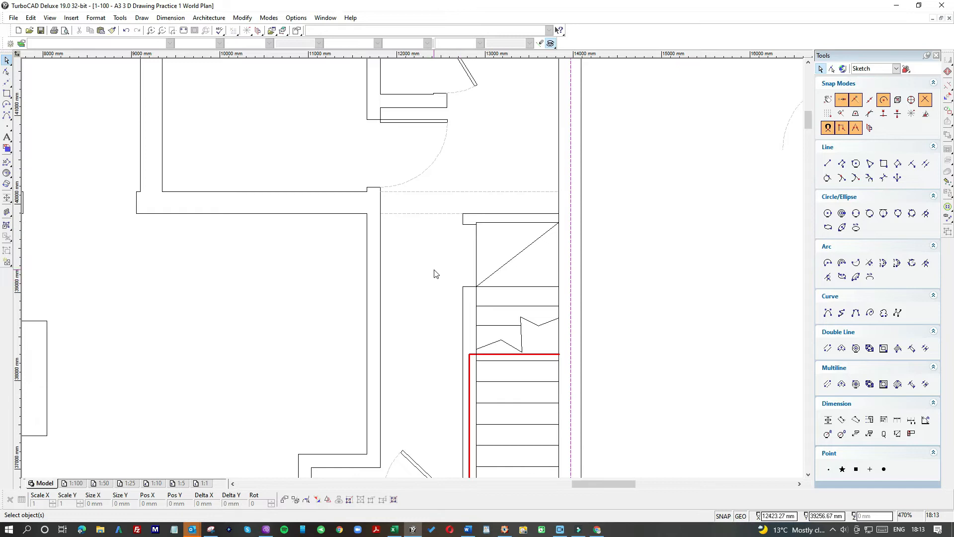
pyautogui.scroll(-1, 419, 223)
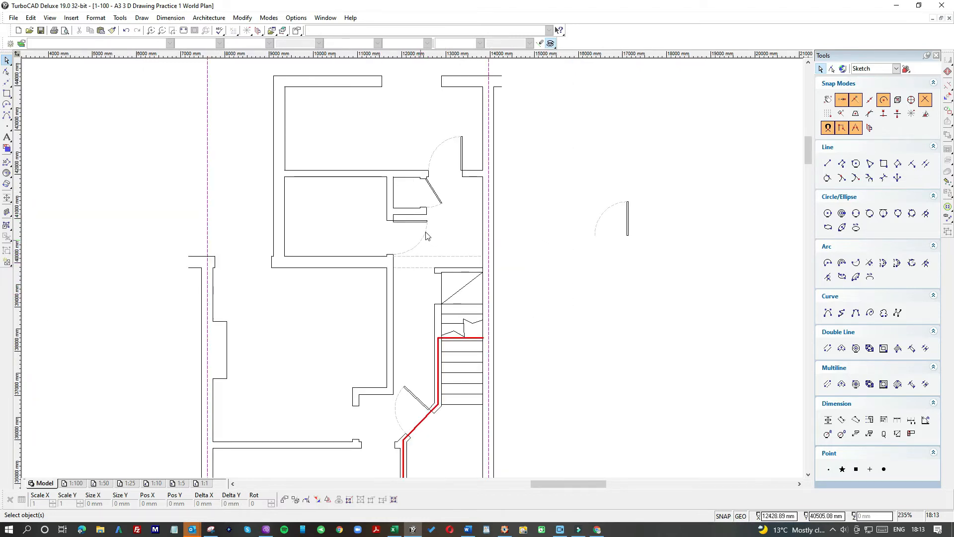
pyautogui.click(437, 198)
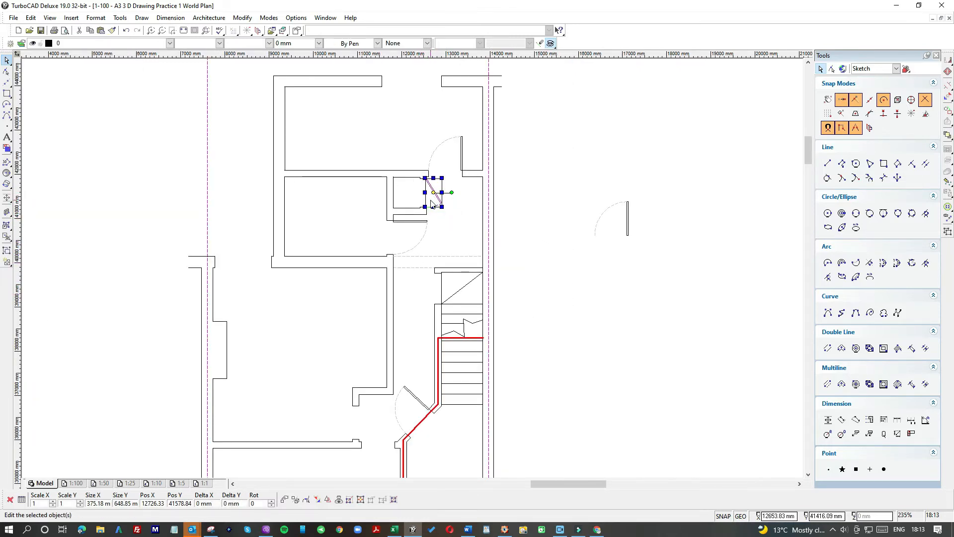
pyautogui.hotkey('ctrl', 'c')
pyautogui.click(570, 293)
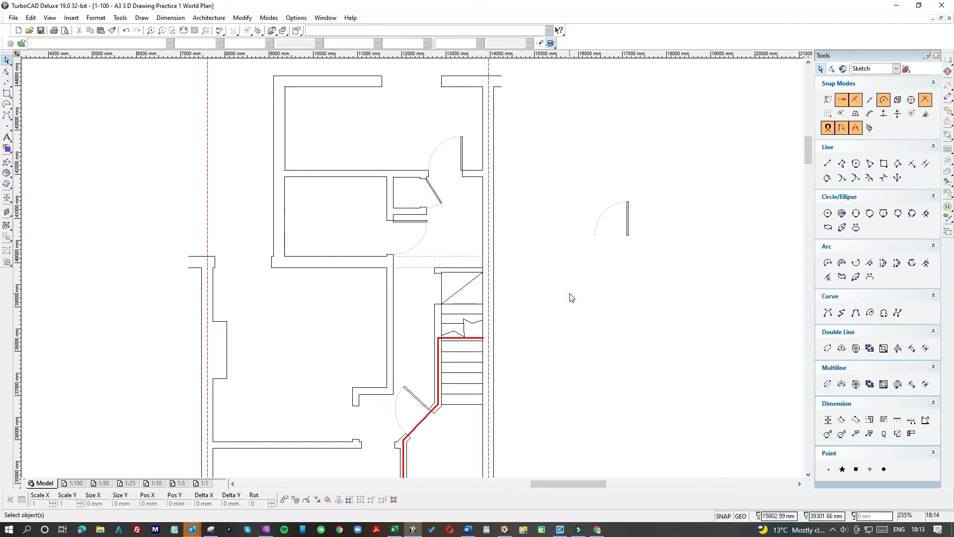
pyautogui.hotkey('ctrl', 'v')
pyautogui.click(657, 274)
pyautogui.scroll(2, 658, 269)
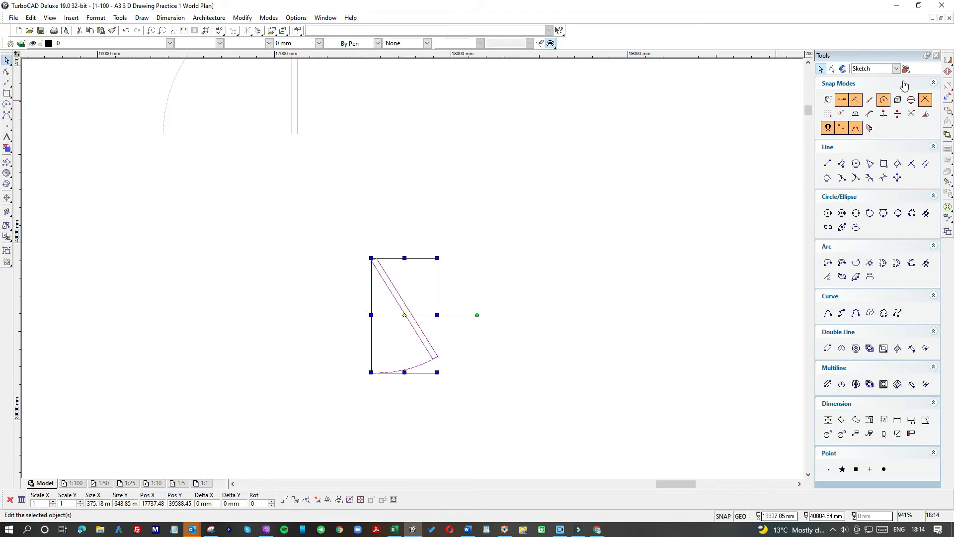
# - Mirror-copy the duplicate cupboard door about the vertical line through its hinge side
pyautogui.click(948, 60)
pyautogui.click(917, 67)
pyautogui.click(911, 114)
pyautogui.click(372, 259)
pyautogui.click(372, 373)
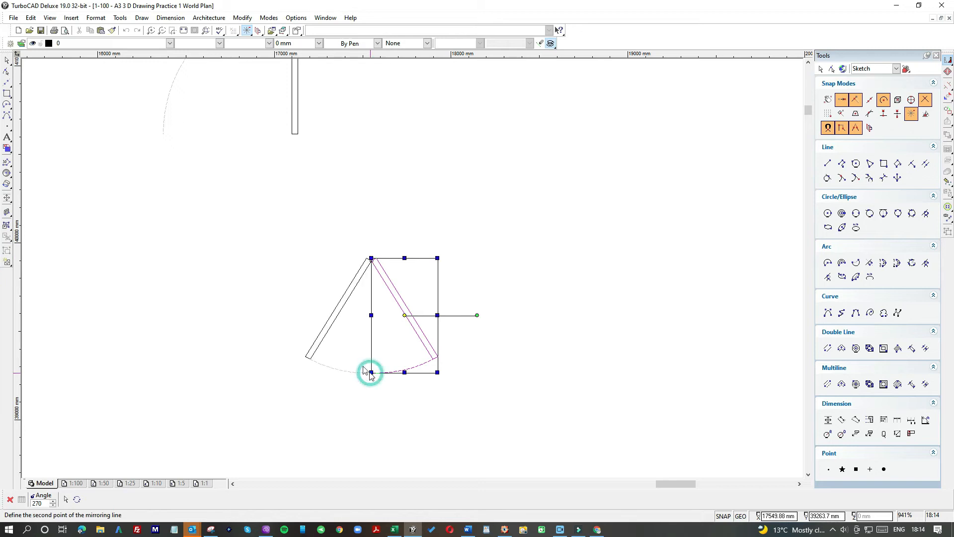
pyautogui.moveTo(351, 337); pyautogui.dragTo(275, 340)
pyautogui.scroll(-1, 306, 318)
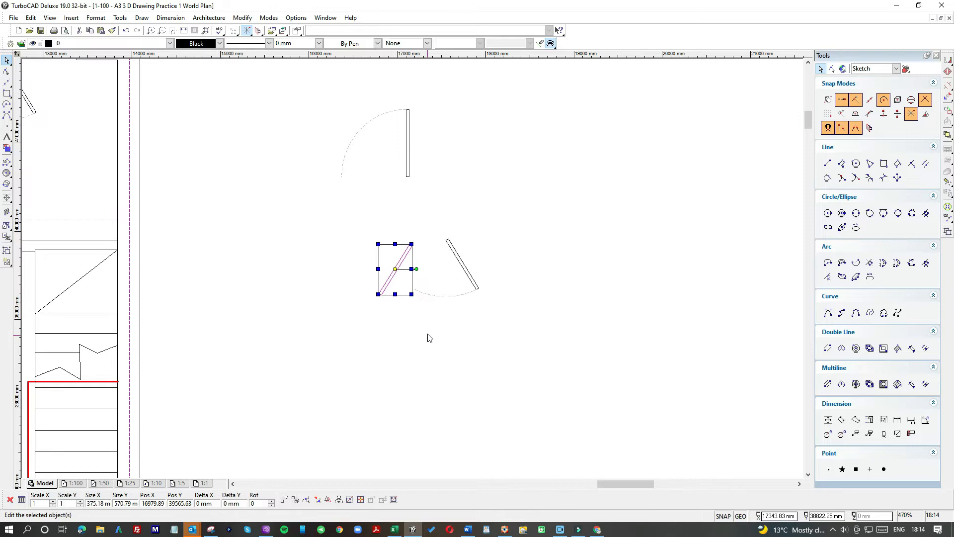
pyautogui.click(126, 30)
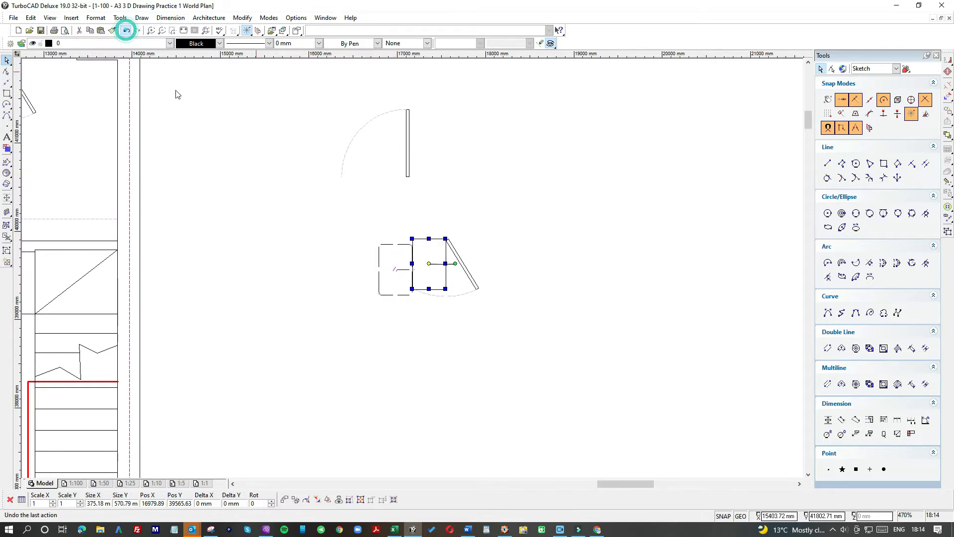
# - Delete the unmirrored duplicate and move the mirrored door with its arc into the hallway beside the under-stair cupboard opening
pyautogui.moveTo(492, 303); pyautogui.dragTo(458, 254)
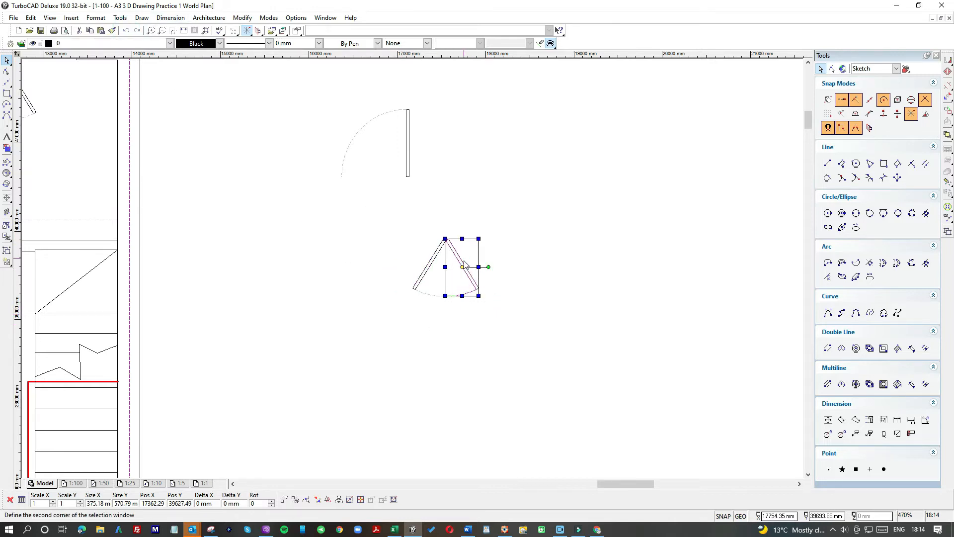
pyautogui.press('Delete')
pyautogui.moveTo(390, 219); pyautogui.dragTo(469, 323)
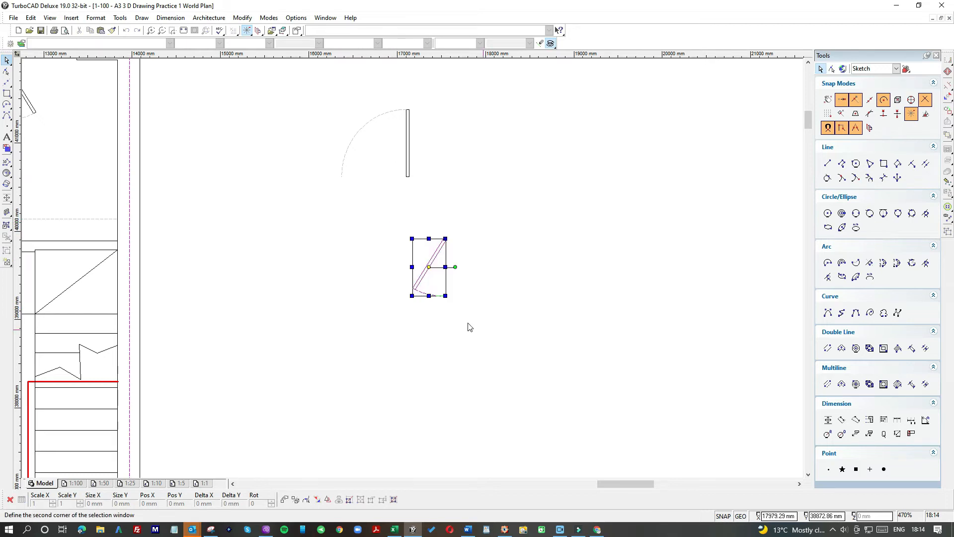
pyautogui.scroll(-1, 447, 243)
pyautogui.moveTo(444, 247); pyautogui.dragTo(228, 252)
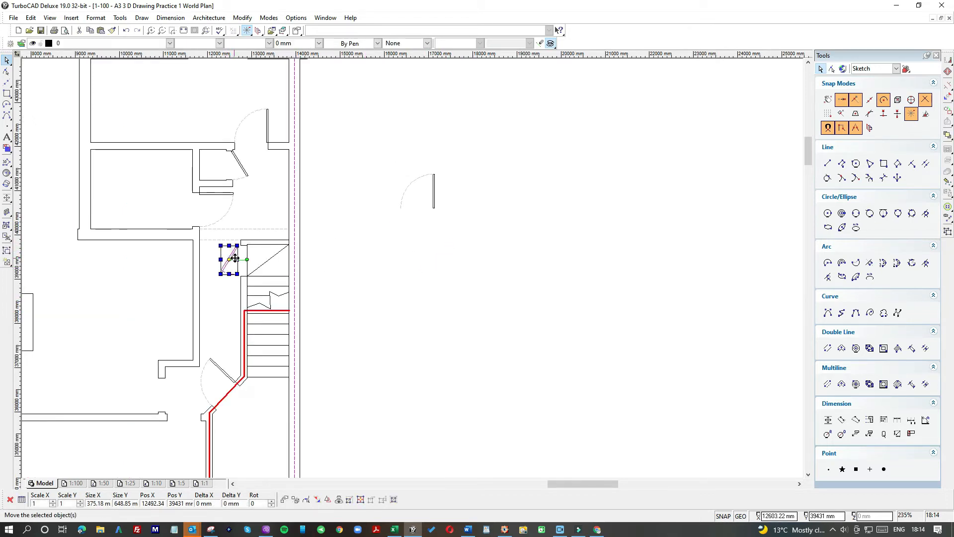
# - Align the mirrored leaf's hinge corner with the lower corner of the wall end above the under-stair opening
pyautogui.scroll(2, 238, 258)
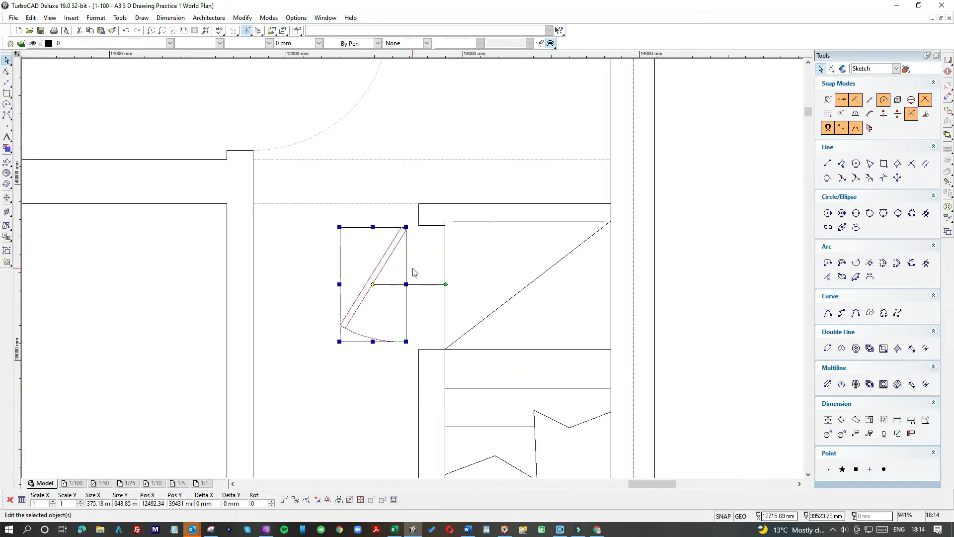
pyautogui.scroll(2, 396, 262)
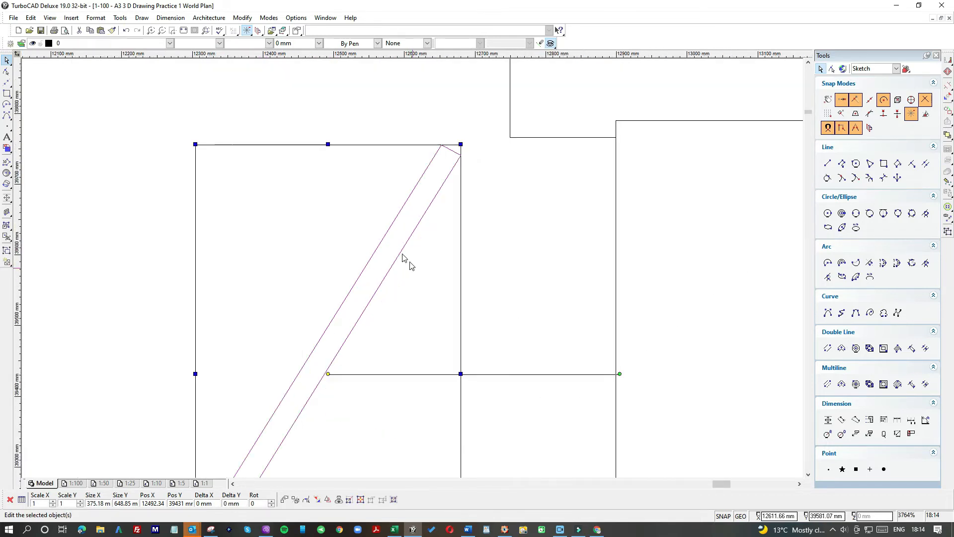
pyautogui.moveTo(449, 164); pyautogui.dragTo(517, 153)
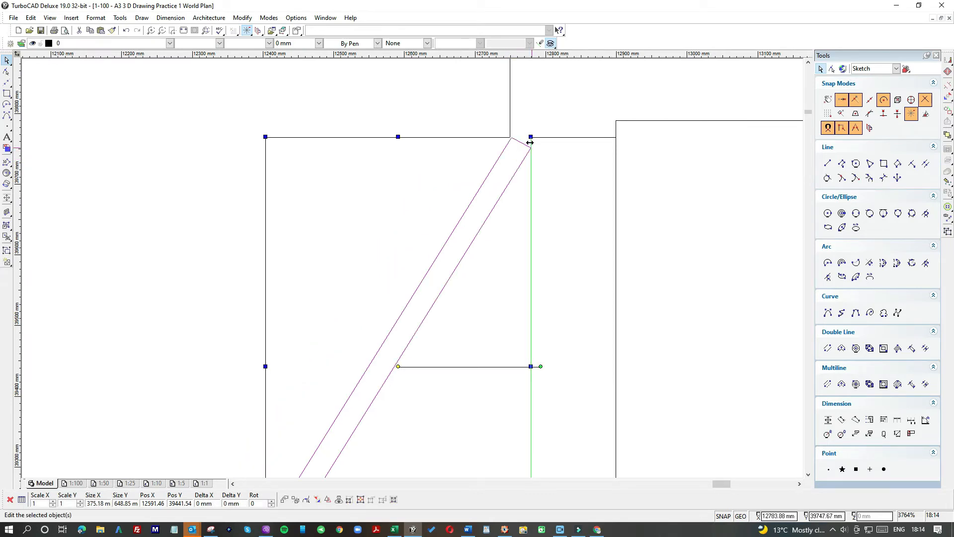
pyautogui.scroll(3, 517, 152)
pyautogui.moveTo(367, 260); pyautogui.dragTo(356, 267)
pyautogui.click(509, 274)
pyautogui.scroll(-5, 411, 270)
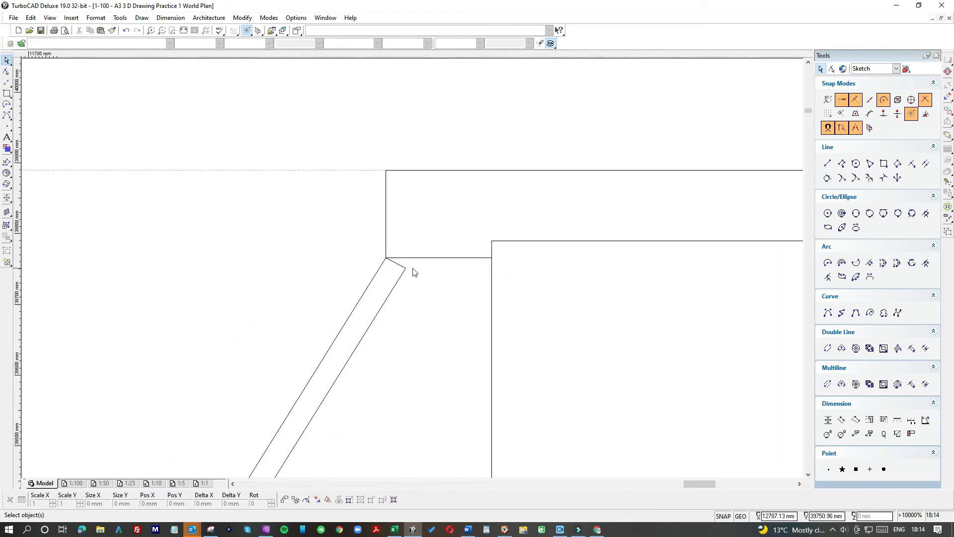
# - Stretch the under-stair door vertically to about 699 mm so its swing arc reaches the lower jamb
pyautogui.scroll(2, 411, 311)
pyautogui.moveTo(405, 279); pyautogui.dragTo(334, 245)
pyautogui.moveTo(395, 274); pyautogui.dragTo(394, 282)
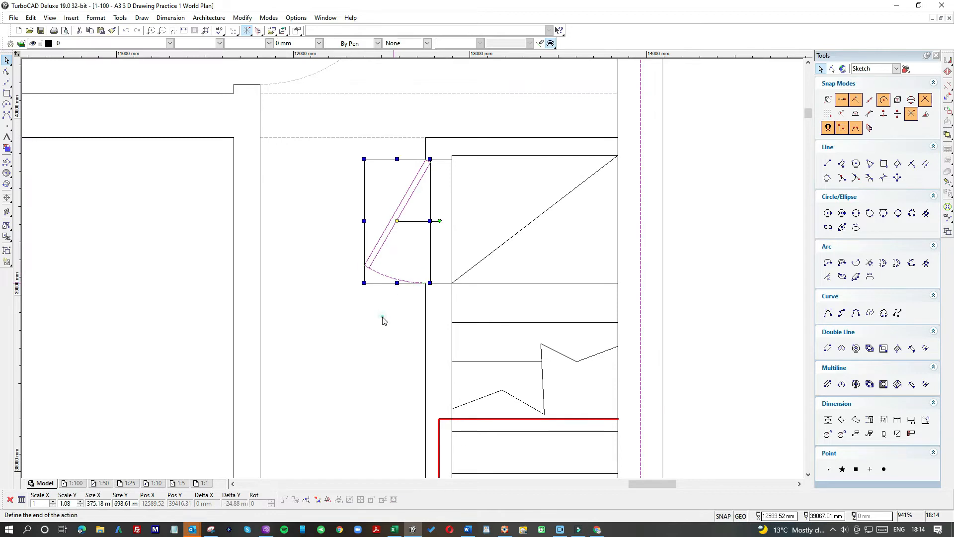
pyautogui.click(390, 322)
pyautogui.scroll(-4, 413, 271)
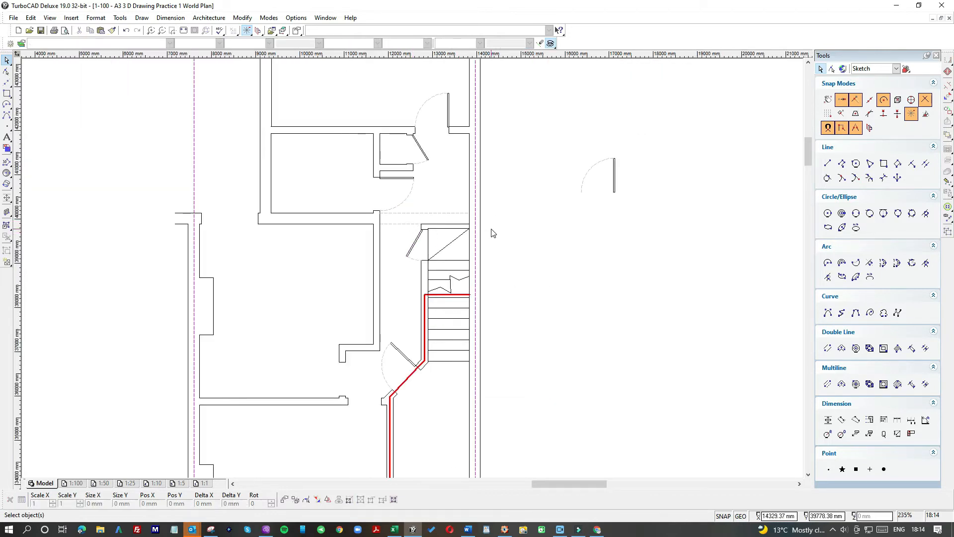
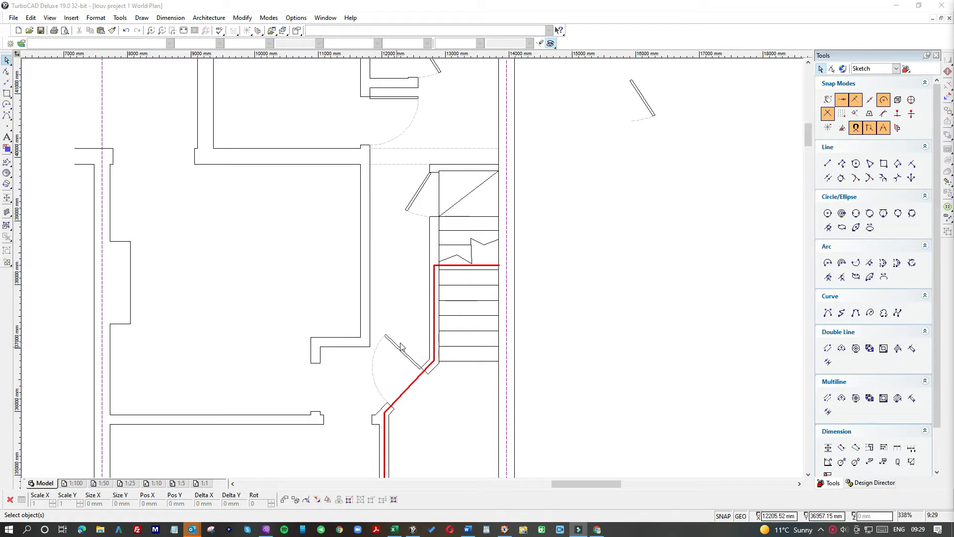
# - Copy the 762 mm door with its swing arc from the opening above the hallway and paste a duplicate into the plan
pyautogui.click(419, 127)
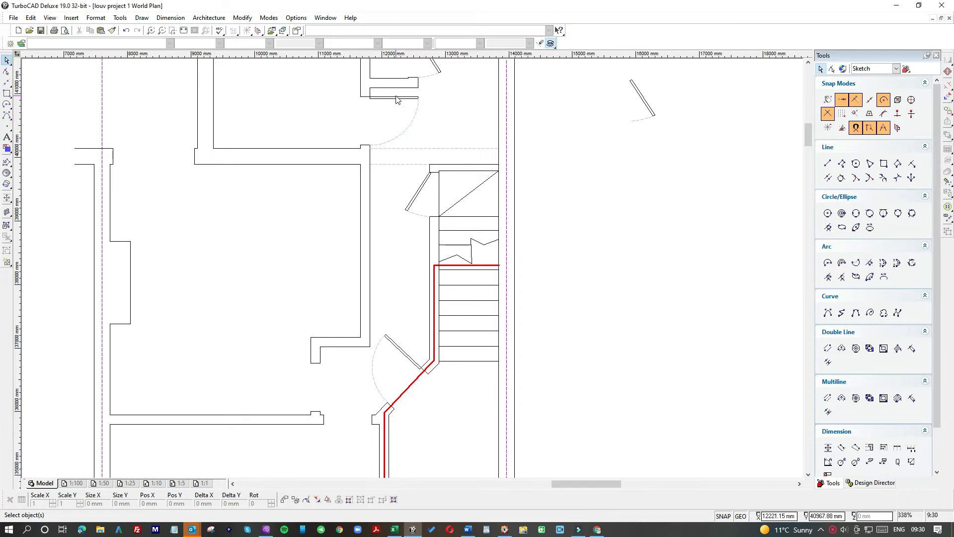
pyautogui.click(421, 114)
pyautogui.moveTo(399, 98); pyautogui.dragTo(398, 97)
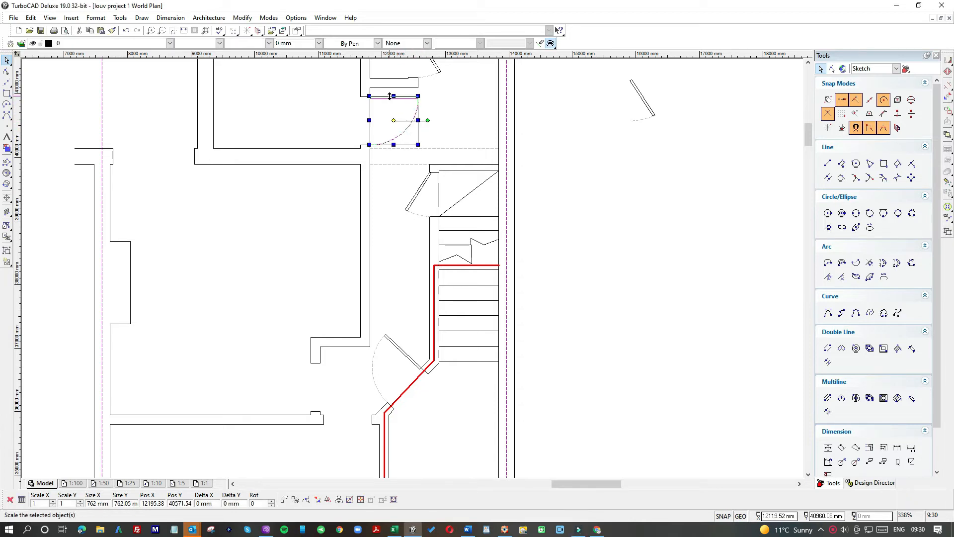
pyautogui.hotkey('ctrl', 'c')
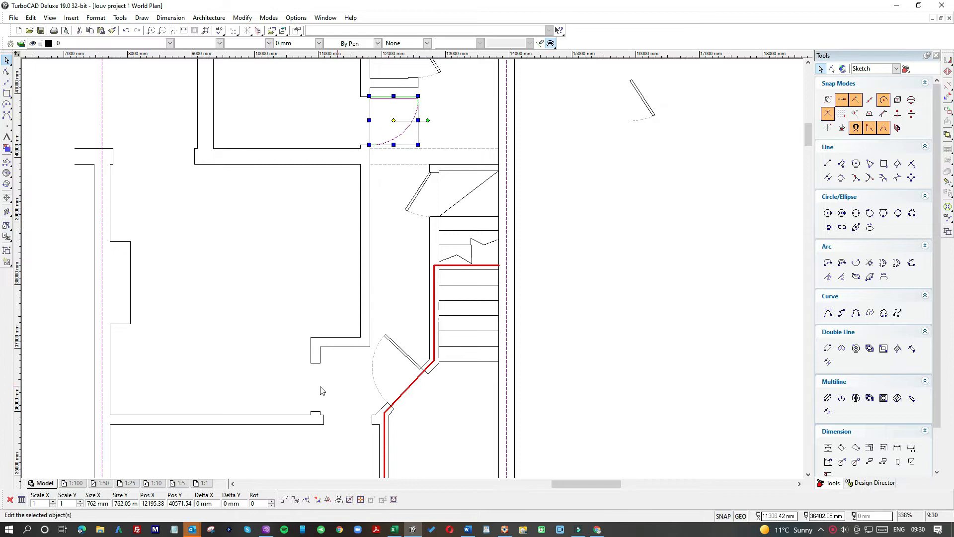
pyautogui.click(287, 389)
pyautogui.hotkey('ctrl', 'v')
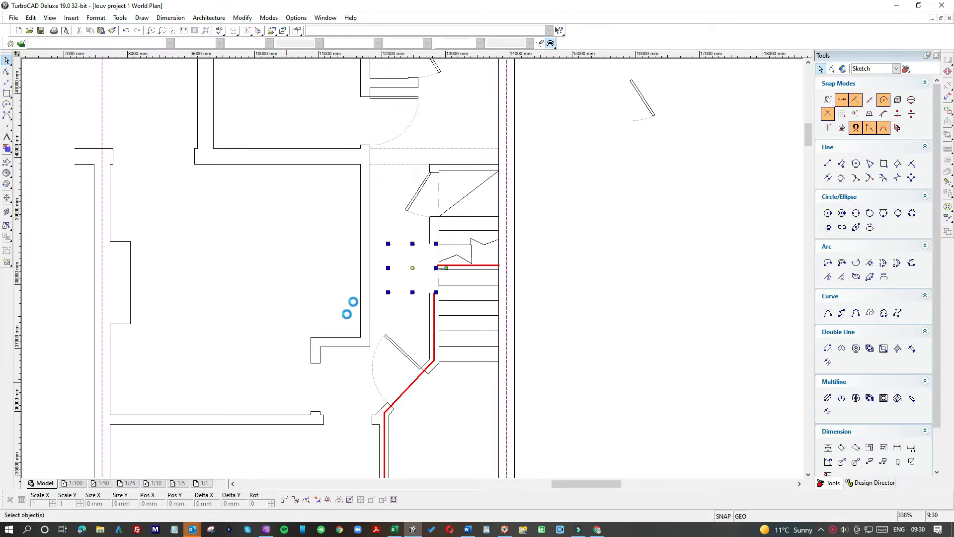
# - Move the pasted 762 mm door below the front room's wall opening and rotate it to 270 degrees so its leaf stands vertically
pyautogui.moveTo(416, 256); pyautogui.dragTo(327, 462)
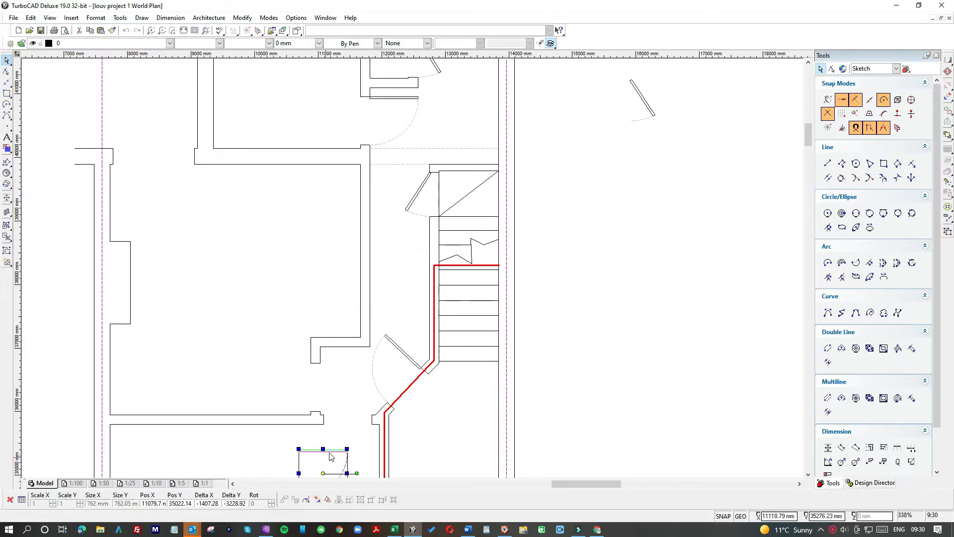
pyautogui.scroll(2, 327, 461)
pyautogui.moveTo(456, 314); pyautogui.dragTo(466, 267)
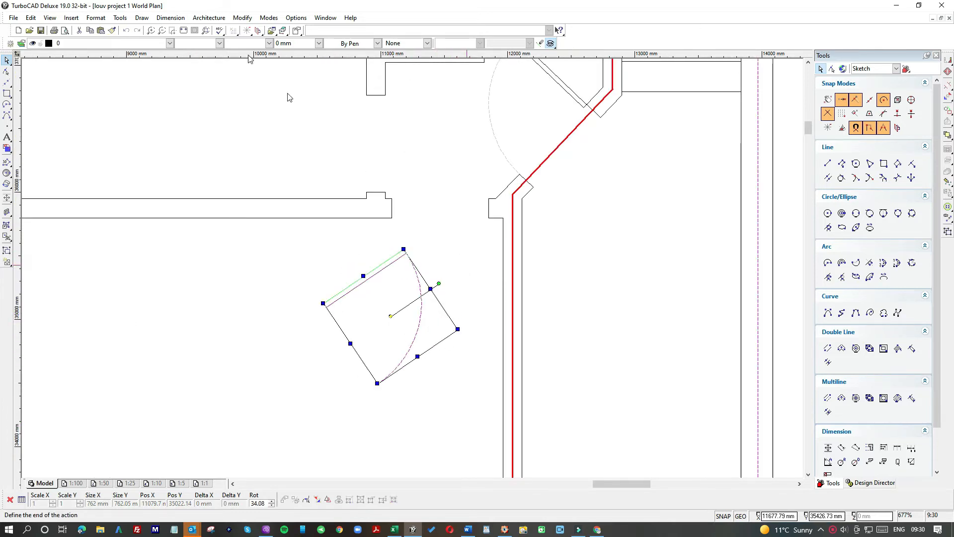
pyautogui.click(127, 30)
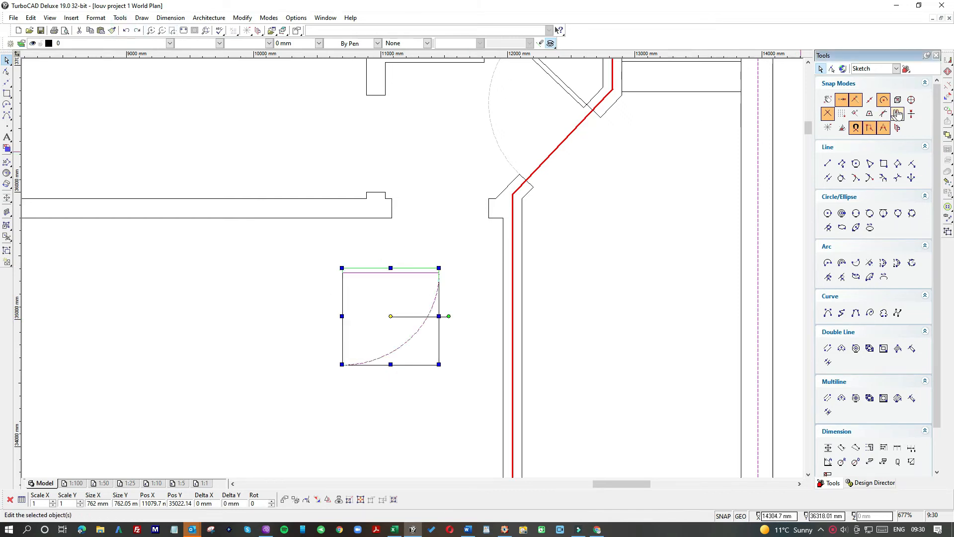
pyautogui.click(911, 114)
pyautogui.click(828, 128)
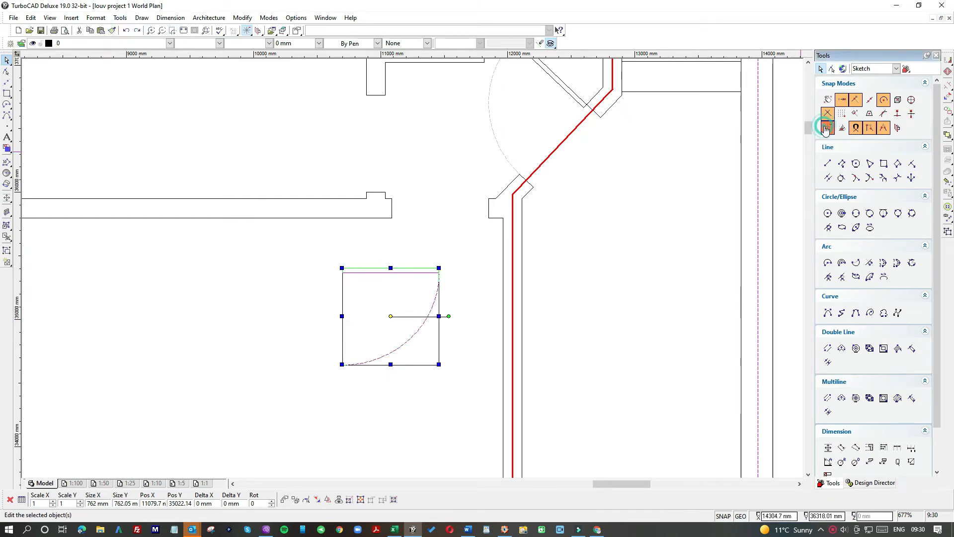
pyautogui.moveTo(448, 319); pyautogui.dragTo(389, 366)
pyautogui.moveTo(391, 301); pyautogui.dragTo(423, 297)
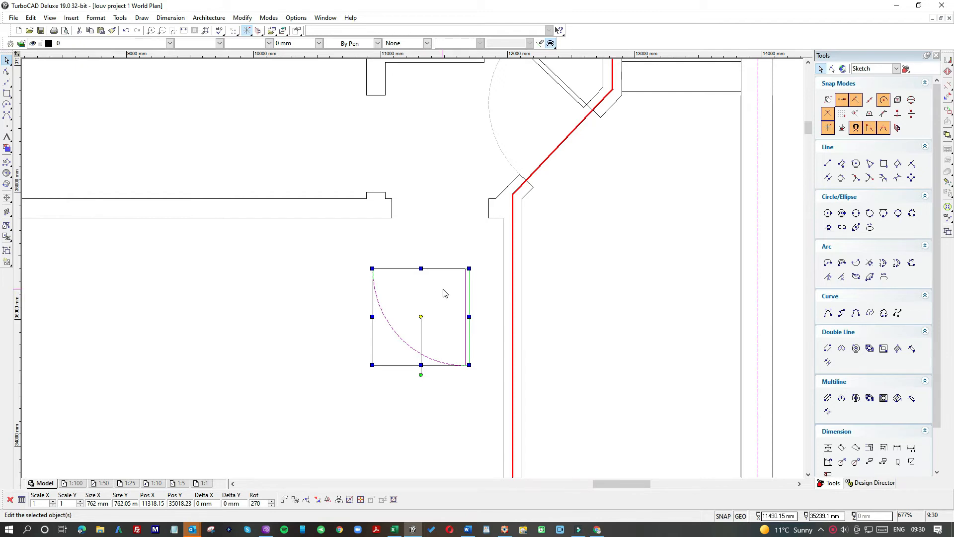
# - Set the door's reference point on its upper hinge corner and move that corner onto the front room opening's stair-side jamb
pyautogui.press('e')
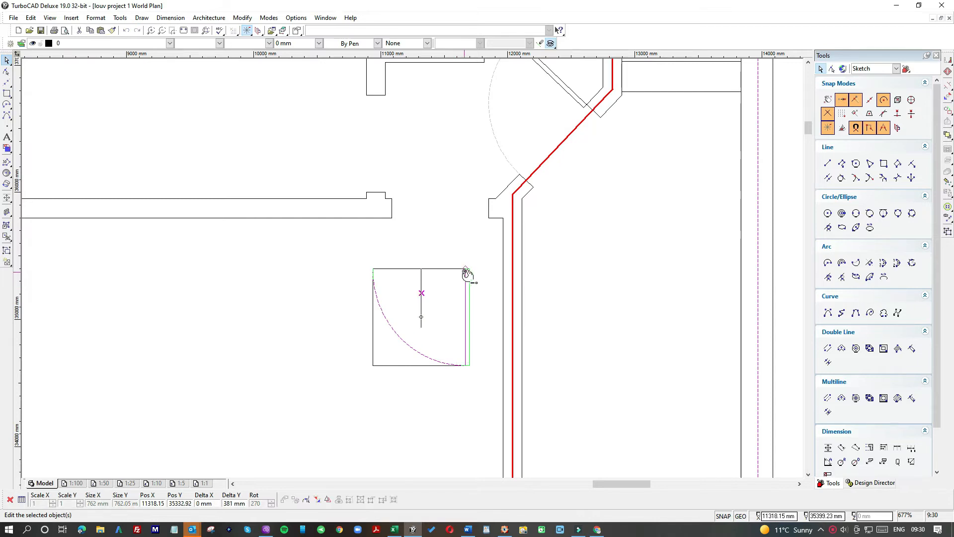
pyautogui.click(469, 272)
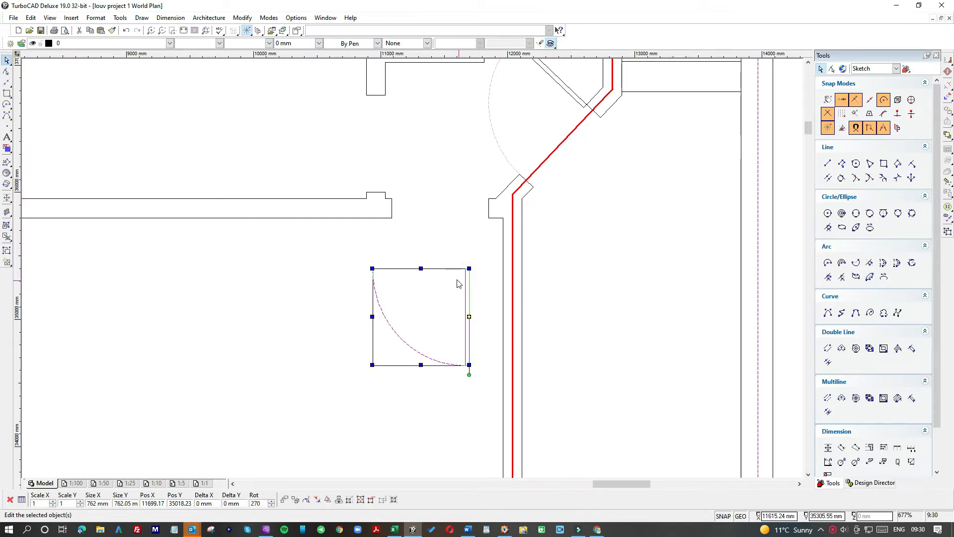
pyautogui.scroll(4, 470, 270)
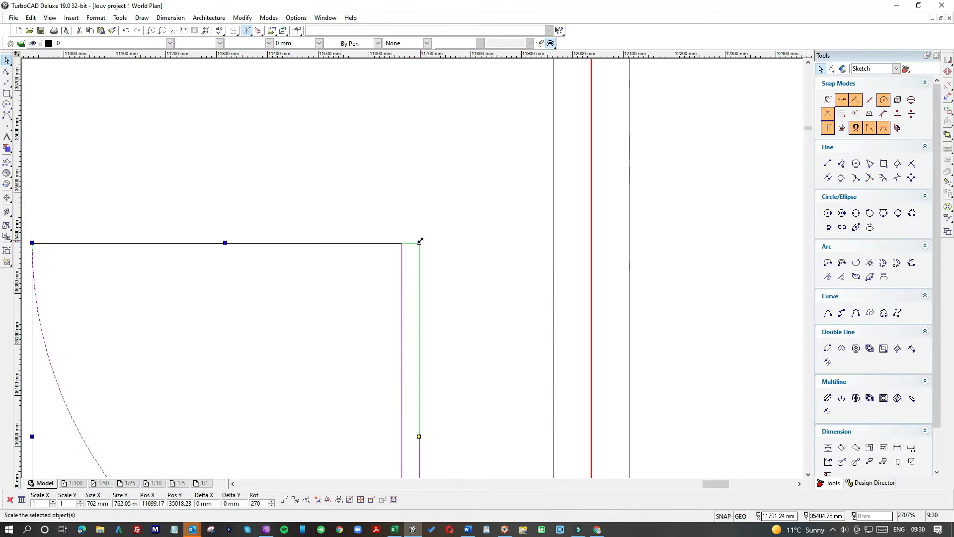
pyautogui.moveTo(412, 251); pyautogui.dragTo(419, 243)
pyautogui.scroll(-1, 411, 267)
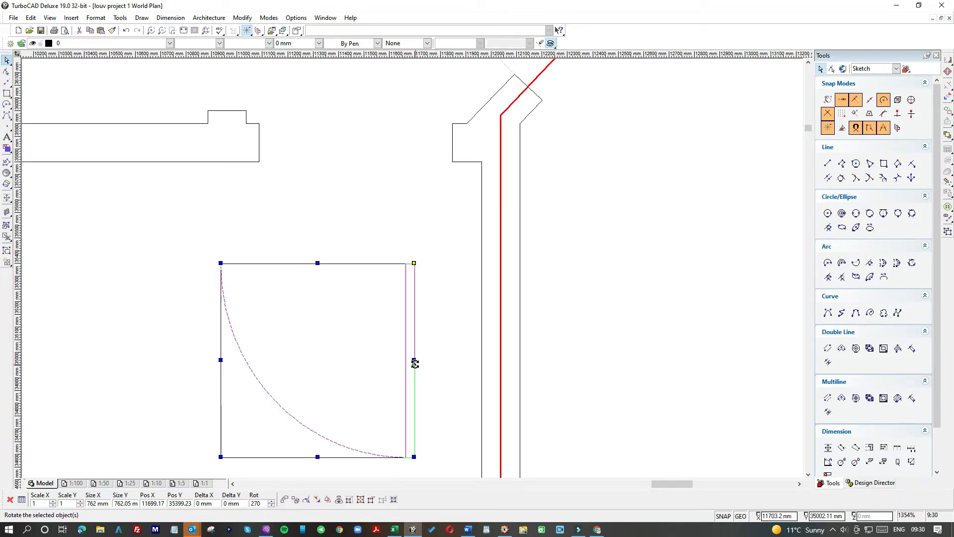
pyautogui.moveTo(414, 266); pyautogui.dragTo(452, 162)
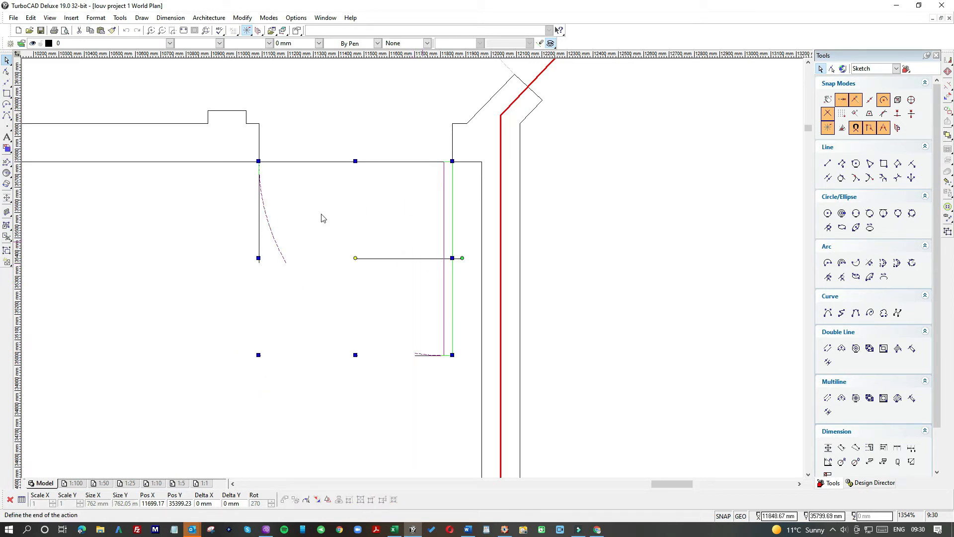
pyautogui.click(234, 204)
# - Duplicate the fitted front room door and rotate the copy a quarter turn clockwise above the wall, with its leaf horizontal along the bottom
pyautogui.scroll(-2, 235, 204)
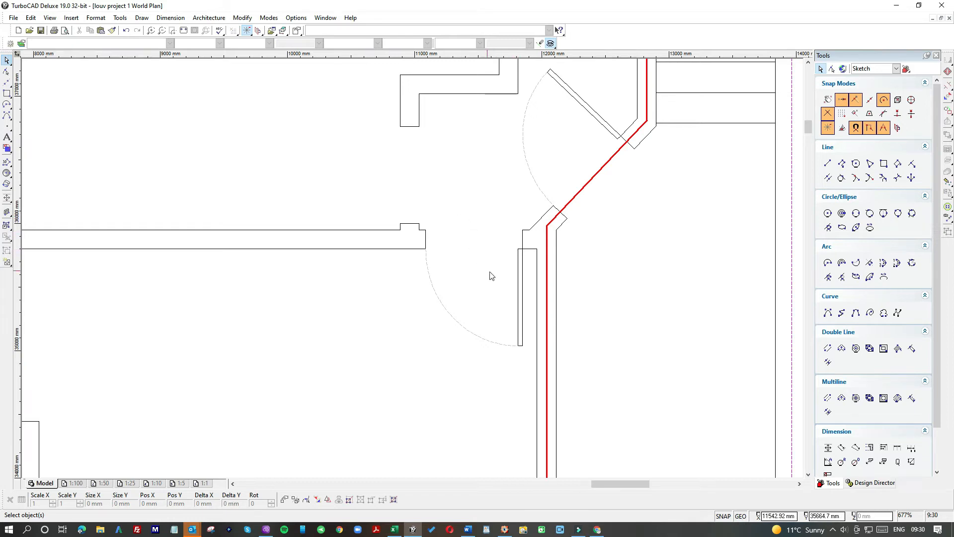
pyautogui.moveTo(526, 275); pyautogui.dragTo(412, 262)
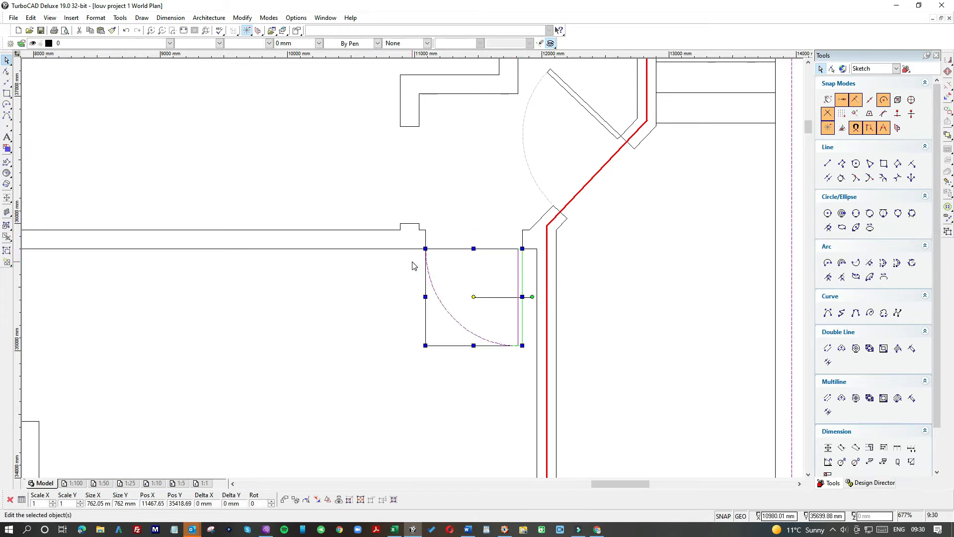
pyautogui.hotkey('ctrl', 'c')
pyautogui.click(311, 183)
pyautogui.hotkey('ctrl', 'v')
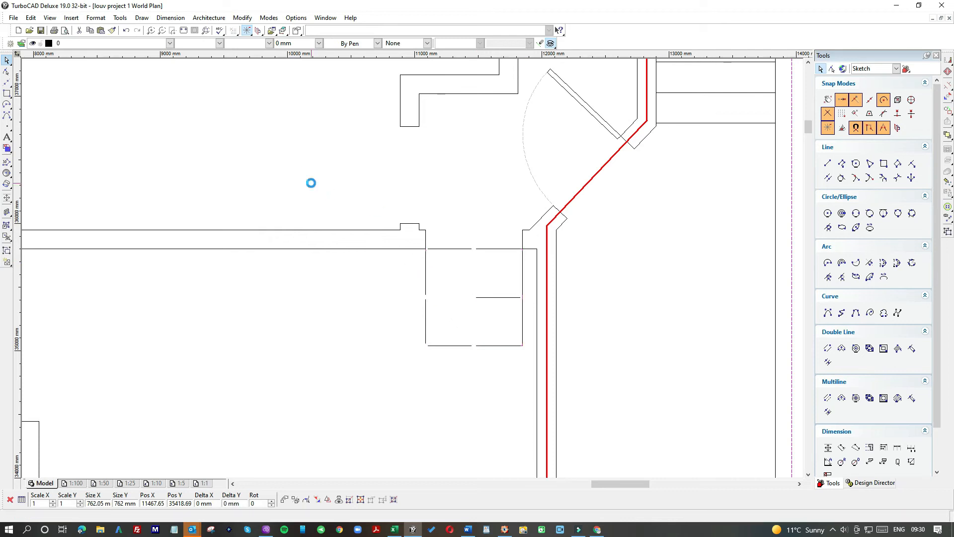
pyautogui.moveTo(396, 270); pyautogui.dragTo(277, 140)
pyautogui.moveTo(351, 138); pyautogui.dragTo(310, 170)
pyautogui.moveTo(320, 138); pyautogui.dragTo(365, 168)
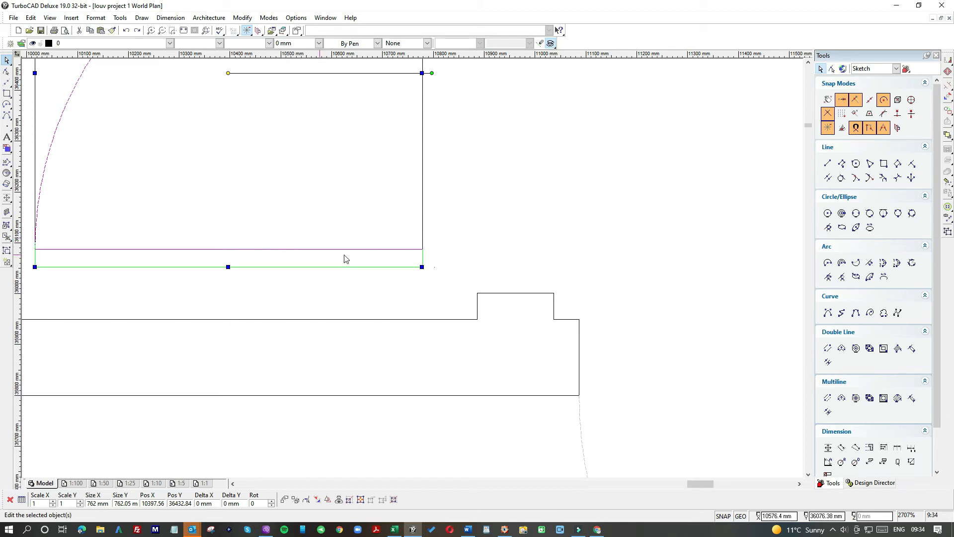
# - Set the copied door's reference point on its lower hinge corner and move that corner to the upper corner of the projecting wall nib
pyautogui.click(374, 286)
pyautogui.moveTo(133, 297); pyautogui.dragTo(39, 151)
pyautogui.moveTo(268, 267); pyautogui.dragTo(430, 281)
pyautogui.scroll(2, 422, 271)
pyautogui.moveTo(368, 247); pyautogui.dragTo(588, 351)
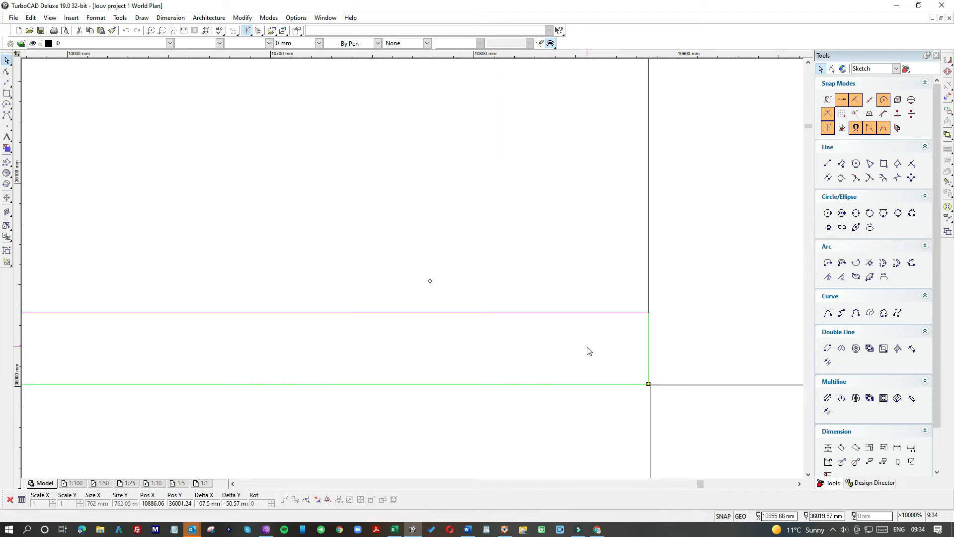
# - Fine-adjust the middle room door so its hinge corner coincides exactly with the wall nib's corner
pyautogui.scroll(3, 608, 386)
pyautogui.scroll(-2, 552, 242)
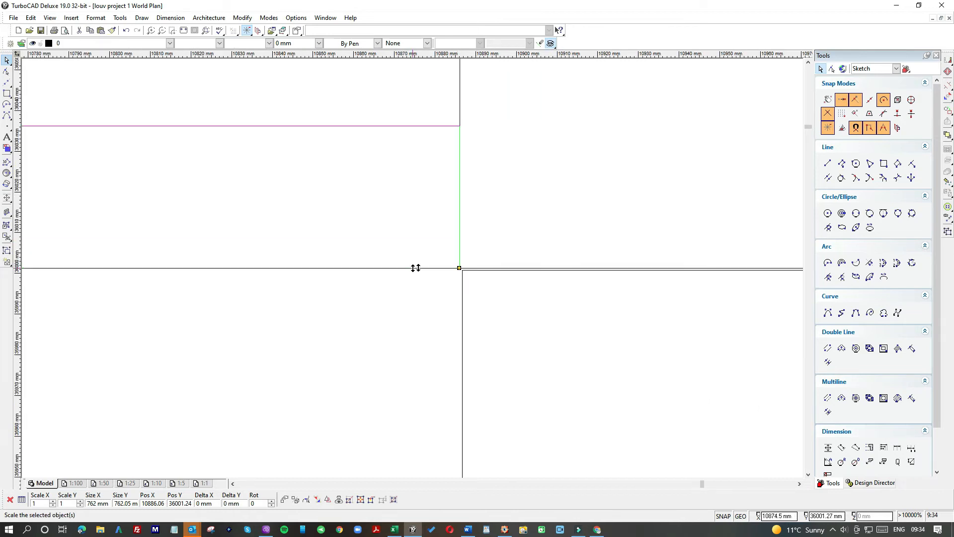
pyautogui.scroll(-3, 456, 260)
pyautogui.scroll(2, 413, 269)
pyautogui.moveTo(408, 257); pyautogui.dragTo(409, 257)
pyautogui.click(409, 257)
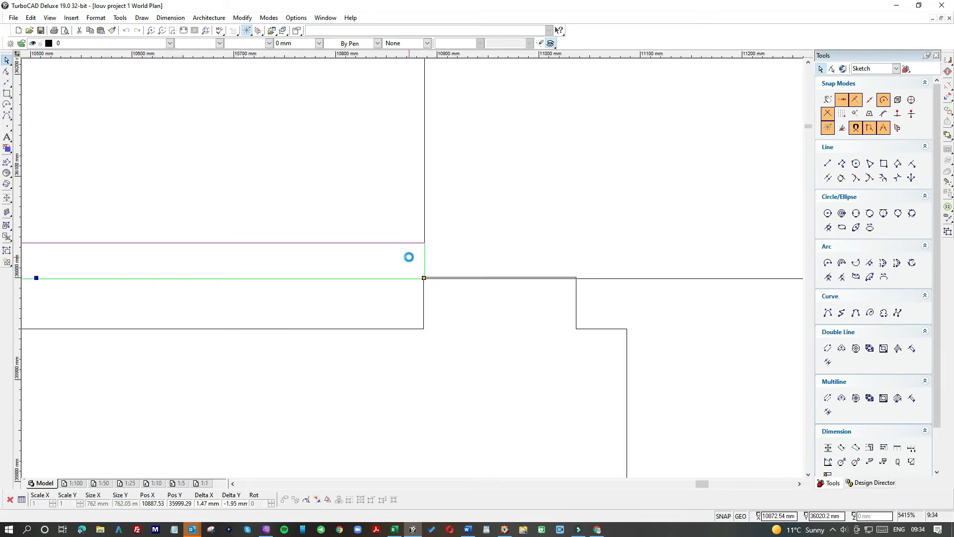
pyautogui.scroll(3, 404, 286)
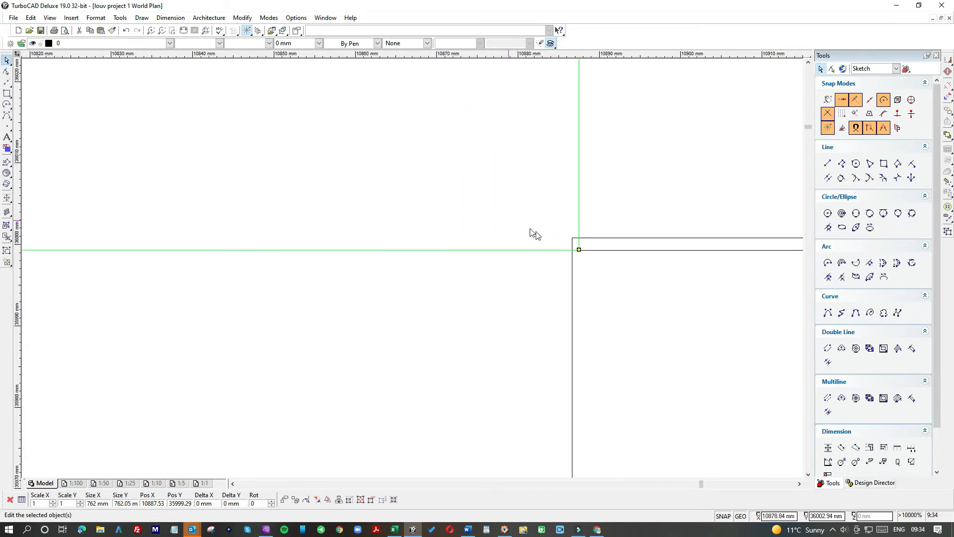
pyautogui.moveTo(544, 237)
pyautogui.mouseDown()
pyautogui.moveTo(530, 225)
pyautogui.moveTo(539, 224)
pyautogui.mouseUp()
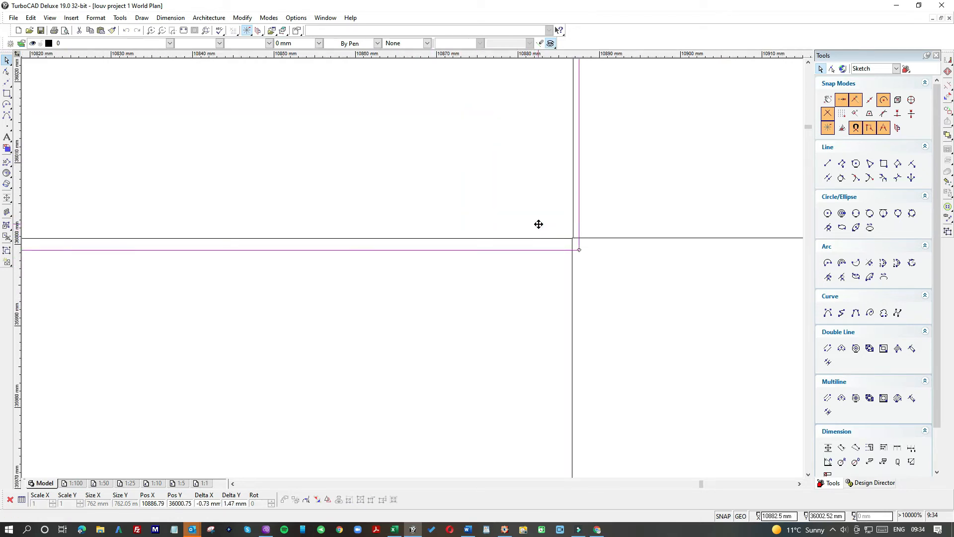
pyautogui.click(537, 224)
pyautogui.click(502, 314)
# - Copy the 762 mm door from the rear room and place the duplicate against the inner face of the front entrance wall
pyautogui.scroll(-5, 502, 314)
pyautogui.scroll(-5, 412, 271)
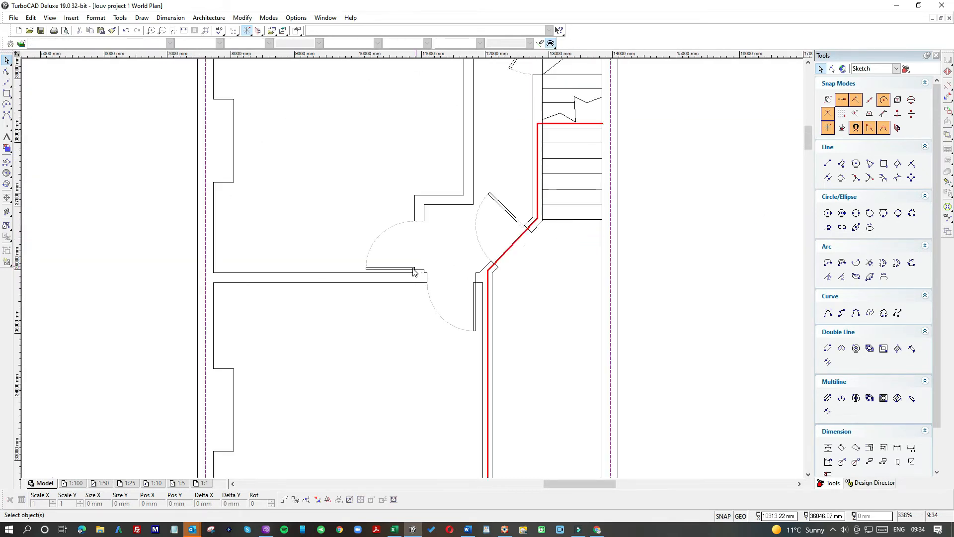
pyautogui.scroll(-2, 413, 272)
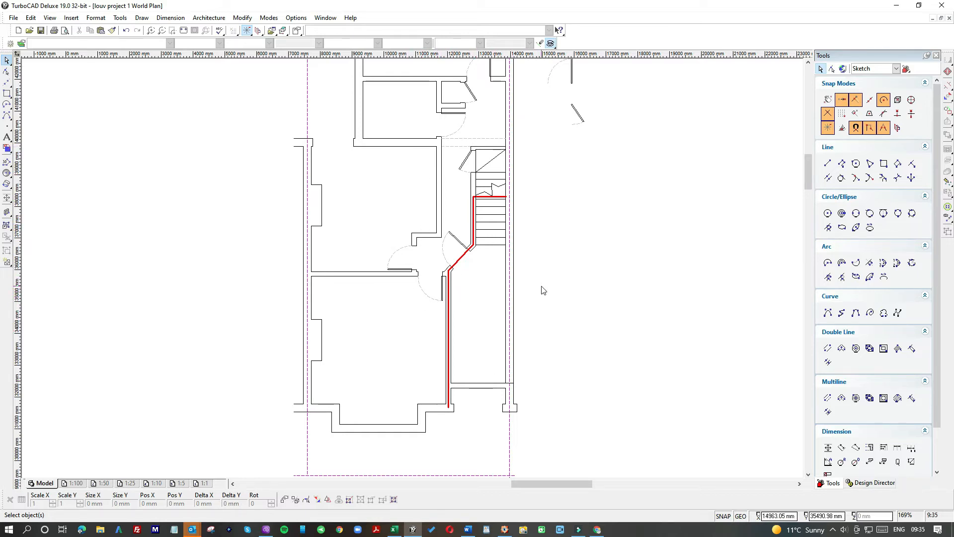
pyautogui.moveTo(495, 66); pyautogui.dragTo(460, 148)
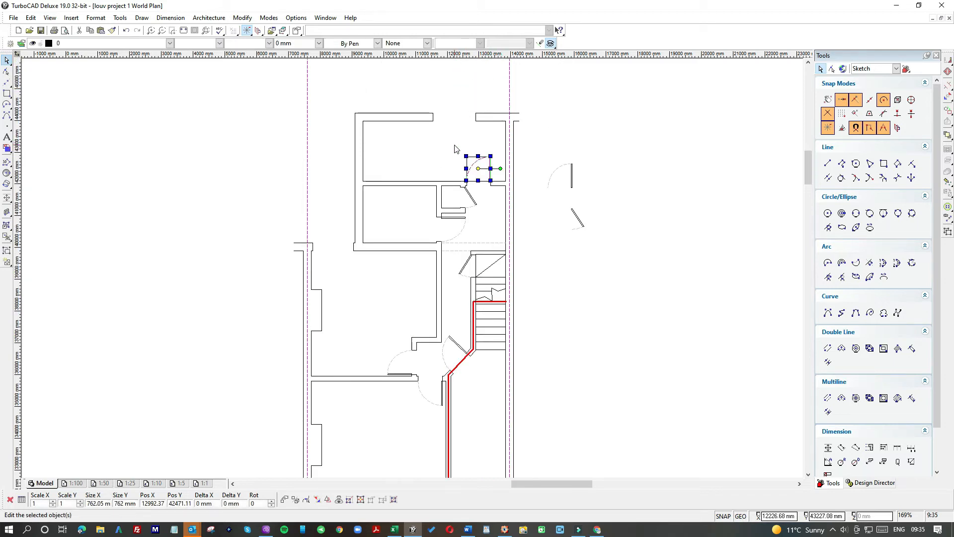
pyautogui.click(631, 327)
pyautogui.scroll(-2, 631, 327)
pyautogui.click(398, 359)
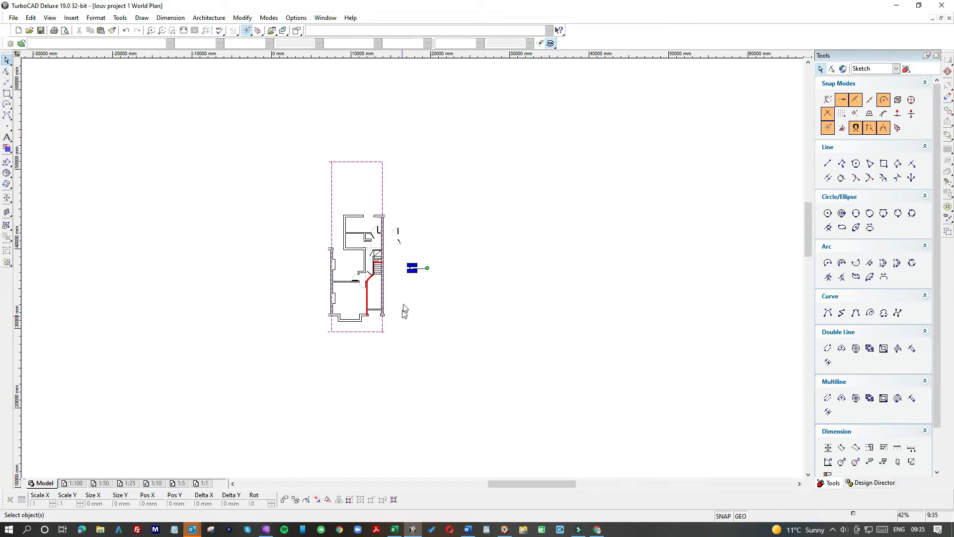
pyautogui.click(412, 268)
pyautogui.click(378, 304)
pyautogui.scroll(4, 416, 268)
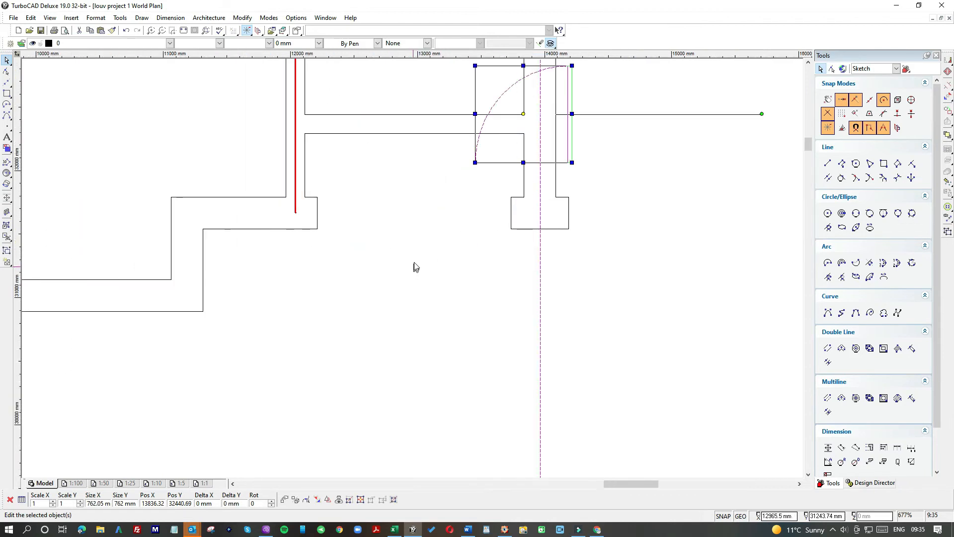
pyautogui.moveTo(509, 155); pyautogui.dragTo(426, 108)
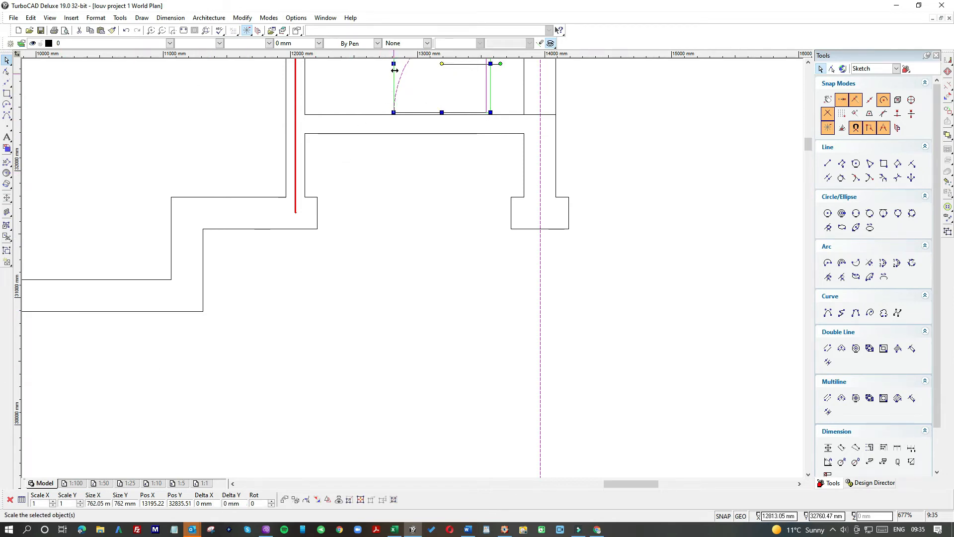
# - Widen the front entrance door to 900 mm, keeping its 762 mm depth
pyautogui.moveTo(395, 65); pyautogui.dragTo(365, 69)
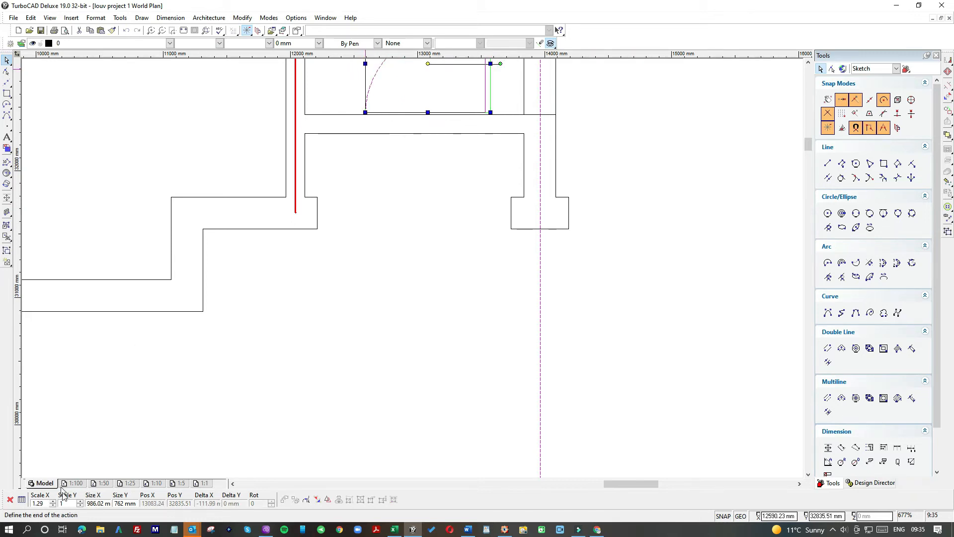
pyautogui.click(87, 503)
pyautogui.write('8=9')
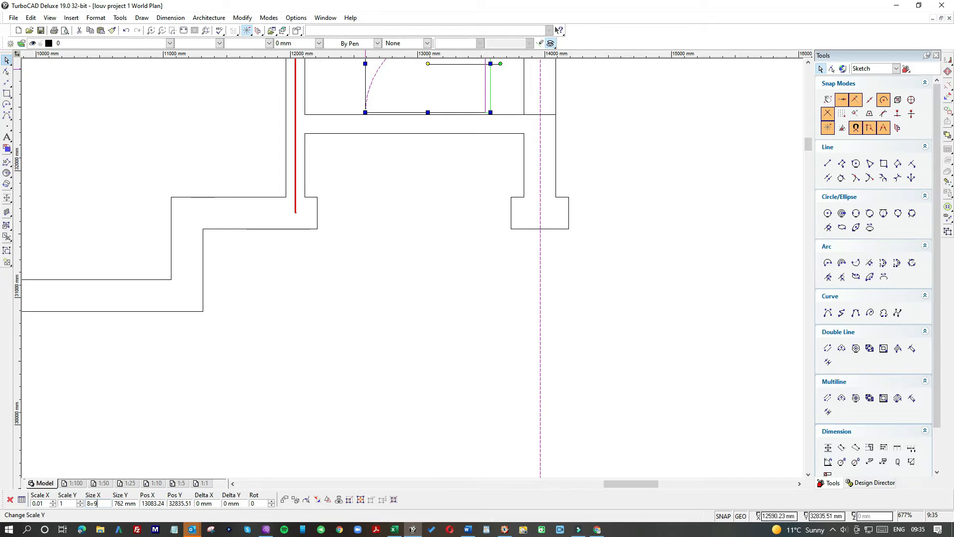
pyautogui.press('Return')
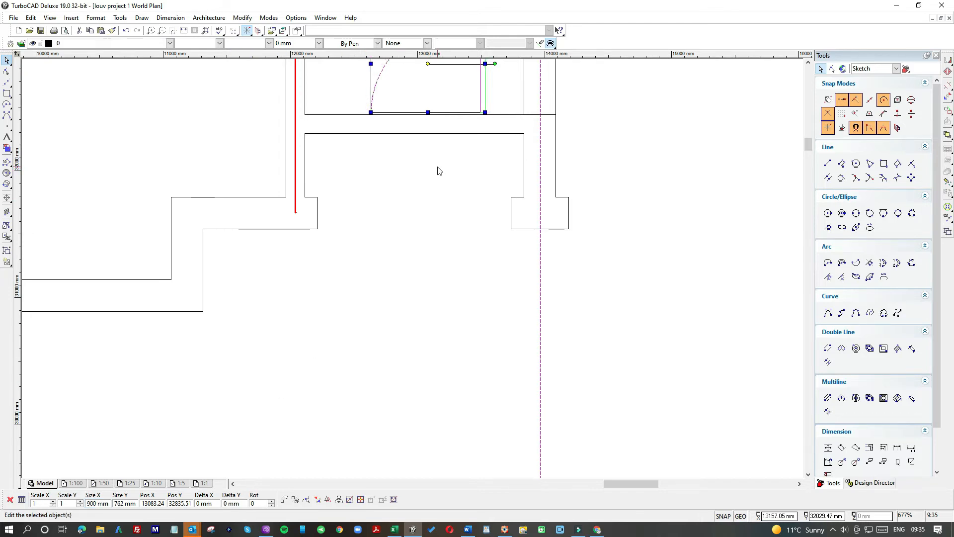
# - Shift the 900 mm entrance door so its base sits on the inner line of the entrance wall
pyautogui.scroll(2, 437, 171)
pyautogui.scroll(-1, 414, 272)
pyautogui.moveTo(432, 130); pyautogui.dragTo(412, 114)
pyautogui.click(416, 224)
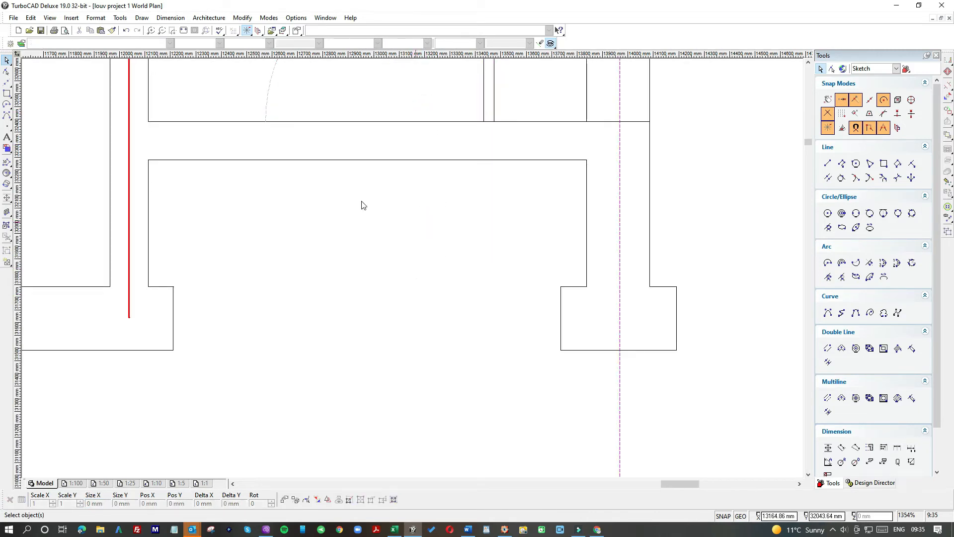
# - Draw two vertical jamb lines across the entrance wall, one at the hinge edge and one at the end of the swing arc
pyautogui.click(7, 93)
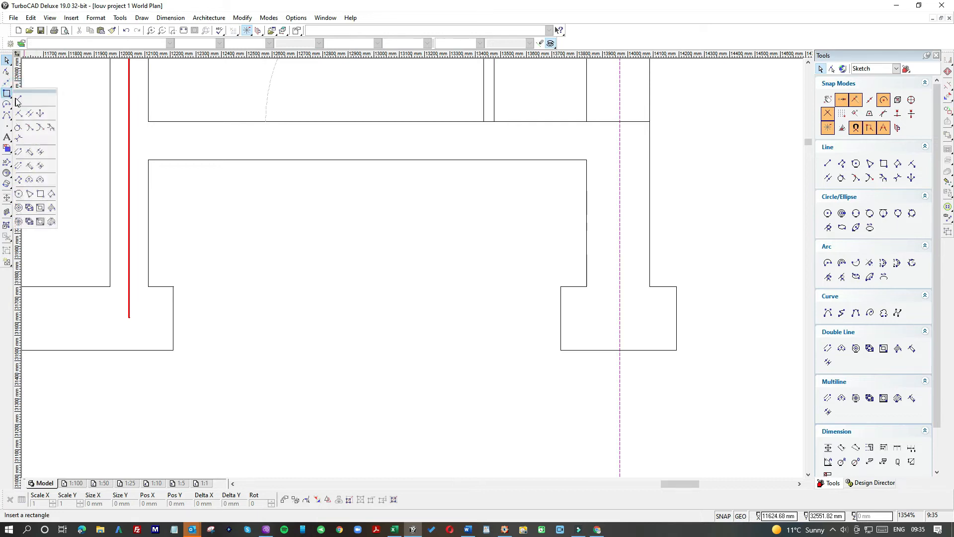
pyautogui.click(494, 122)
pyautogui.click(489, 178)
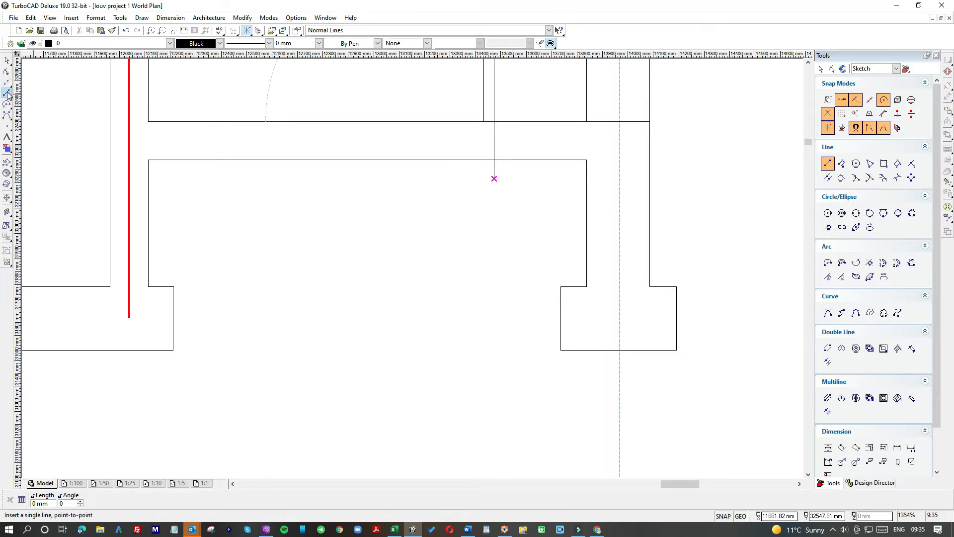
pyautogui.click(264, 124)
pyautogui.click(266, 169)
pyautogui.click(7, 60)
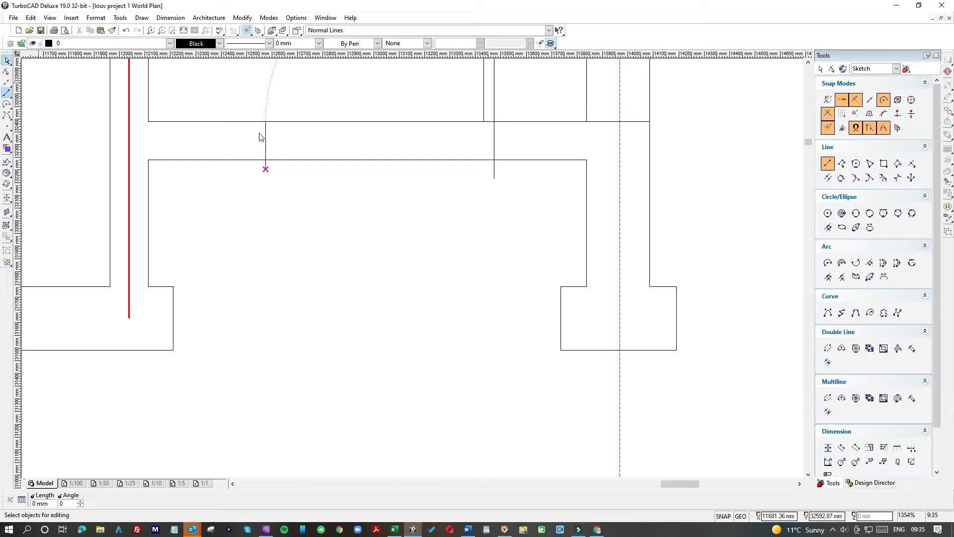
# - Shorten the inner and outer lines of the front entrance wall from their left ends back to the right jamb line
pyautogui.click(285, 123)
pyautogui.click(148, 121)
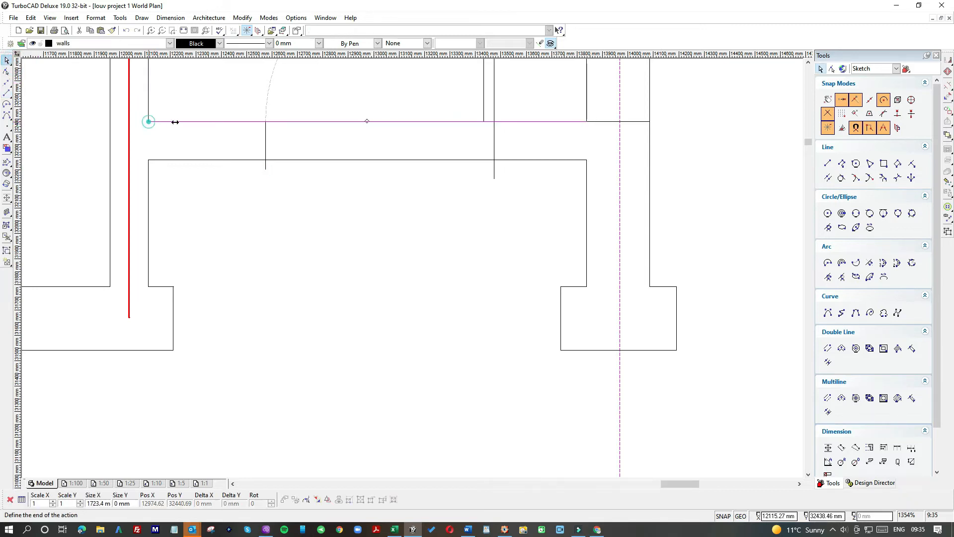
pyautogui.click(492, 121)
pyautogui.click(424, 178)
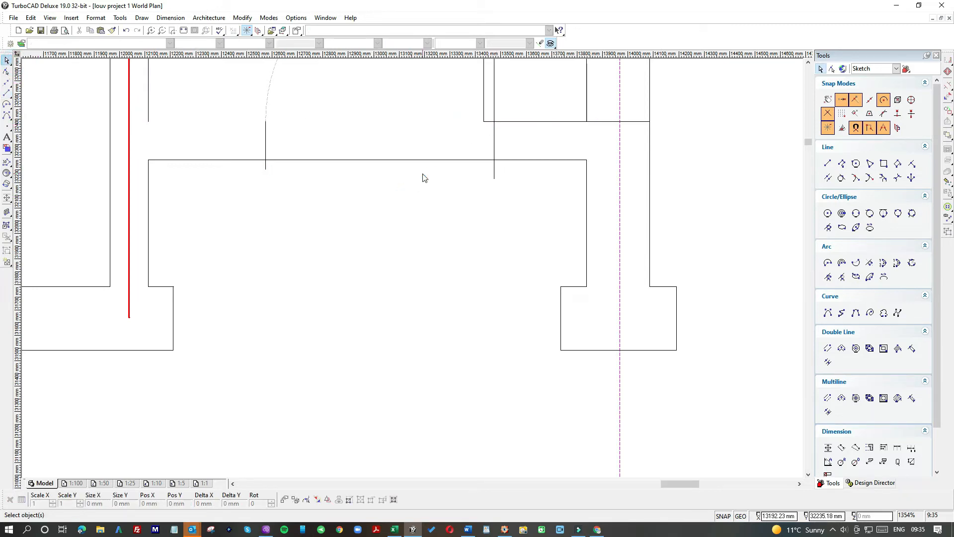
pyautogui.click(420, 160)
pyautogui.click(148, 159)
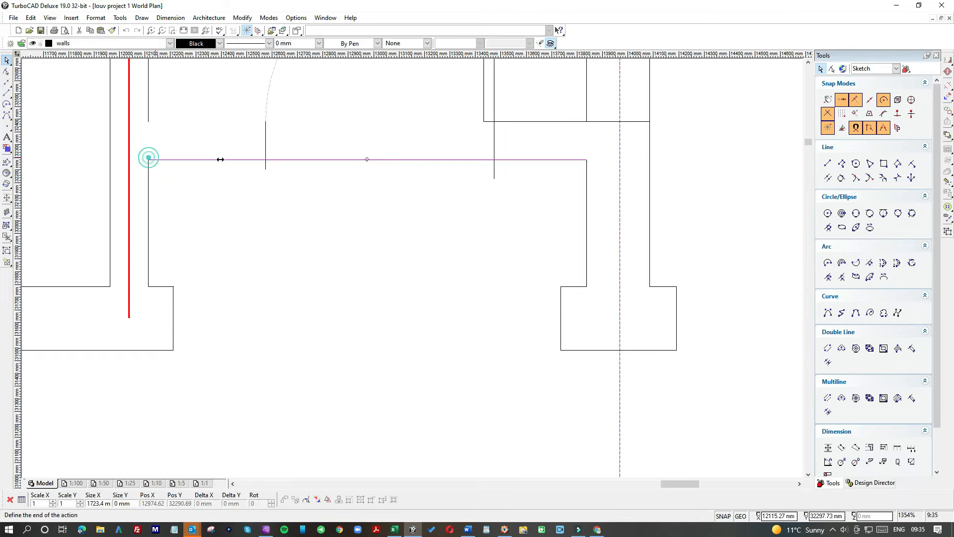
pyautogui.click(494, 159)
# - Trim the overhanging end of the right jamb line back to the outer line of the entrance wall
pyautogui.click(495, 174)
pyautogui.click(494, 178)
pyautogui.click(461, 190)
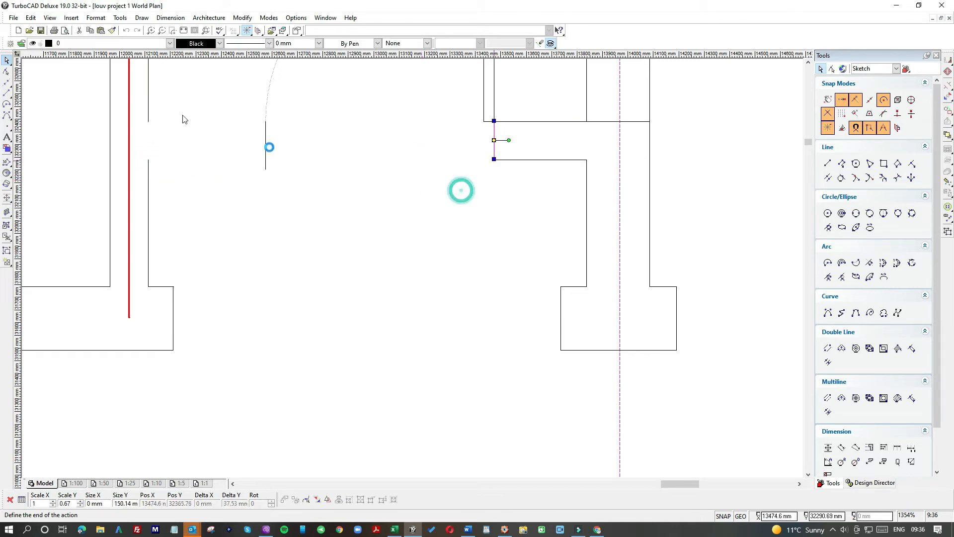
pyautogui.press('Escape')
# - Redraw the outer entrance wall line from the left side wall and shorten it so it ends at the left jamb
pyautogui.click(10, 94)
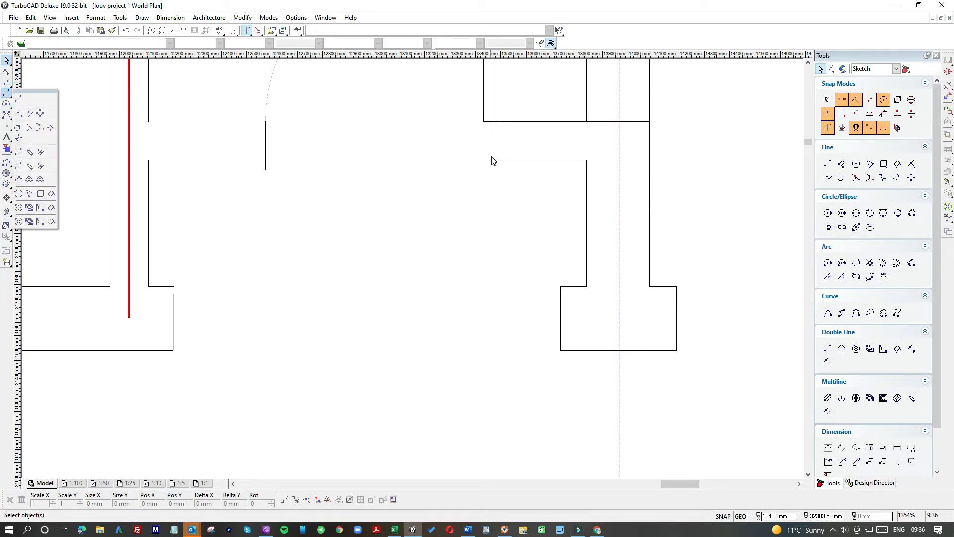
pyautogui.click(19, 98)
pyautogui.click(494, 160)
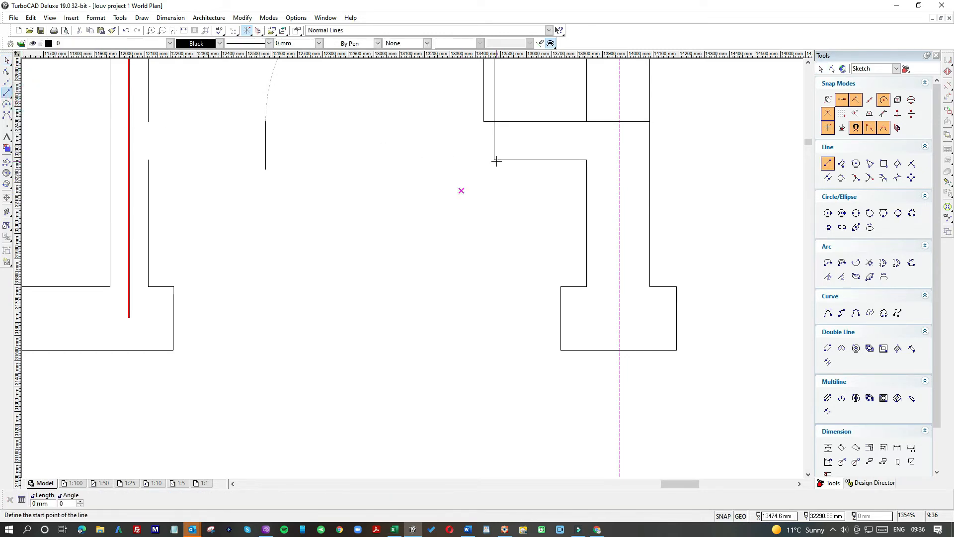
pyautogui.click(148, 160)
pyautogui.click(7, 60)
pyautogui.click(445, 160)
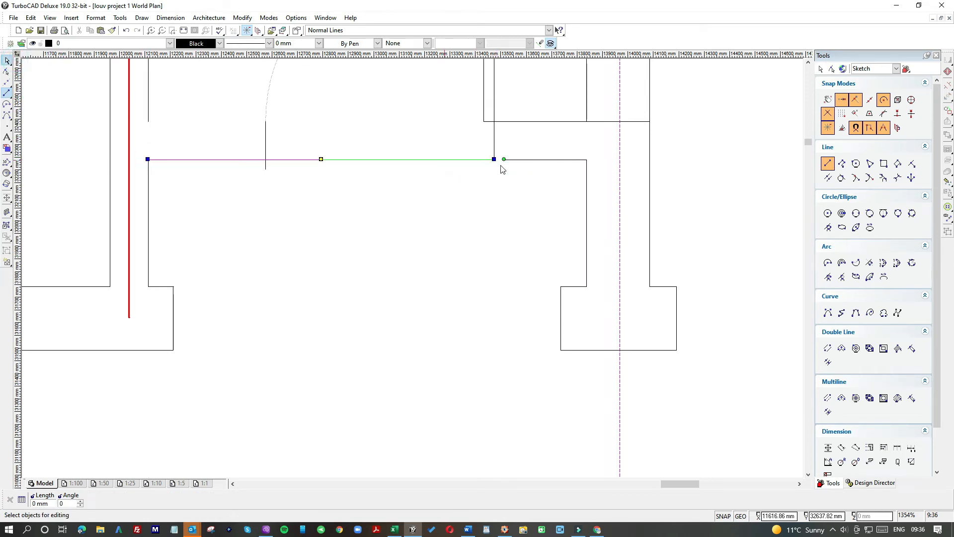
pyautogui.click(495, 160)
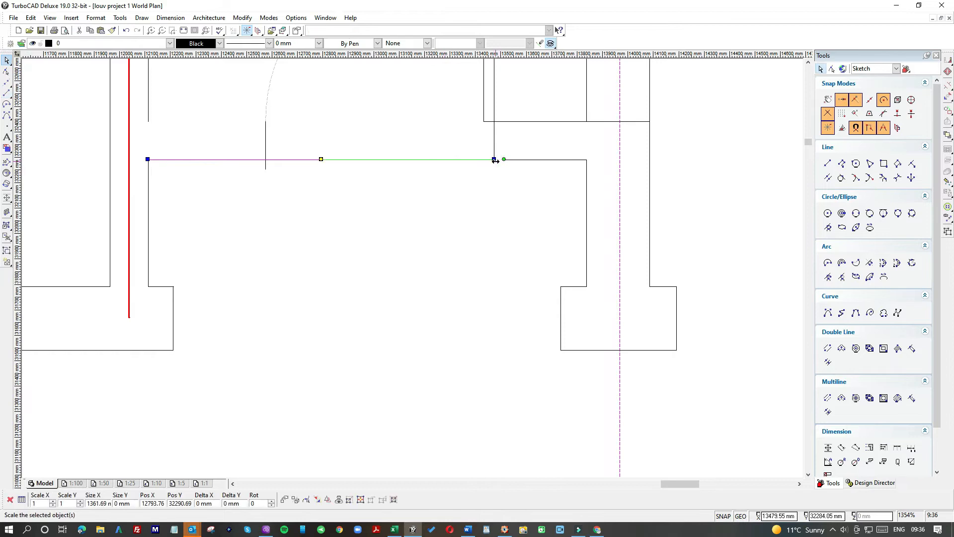
pyautogui.click(267, 161)
# - Trim the left jamb to the outer wall line and draw the inner wall line from the left side wall to the jamb
pyautogui.click(265, 149)
pyautogui.click(265, 170)
pyautogui.click(259, 174)
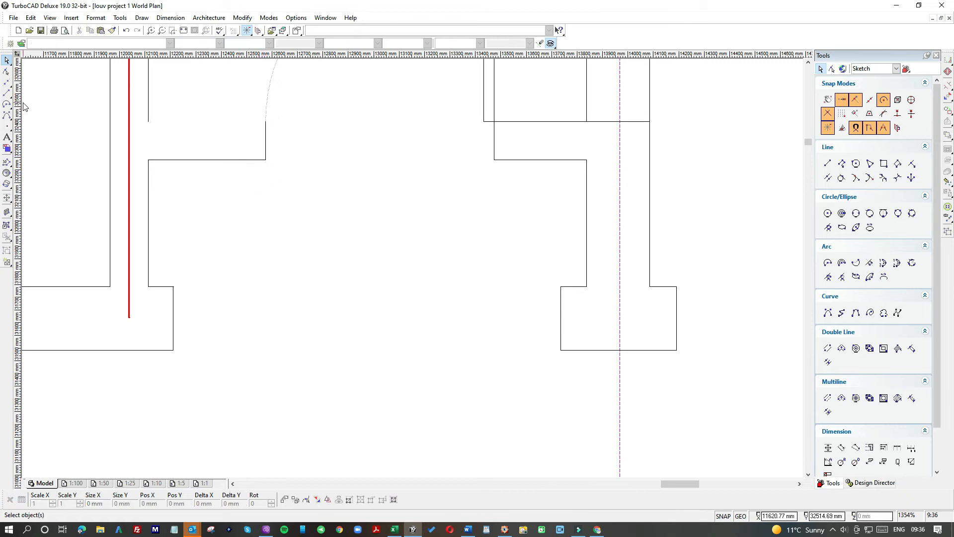
pyautogui.click(7, 93)
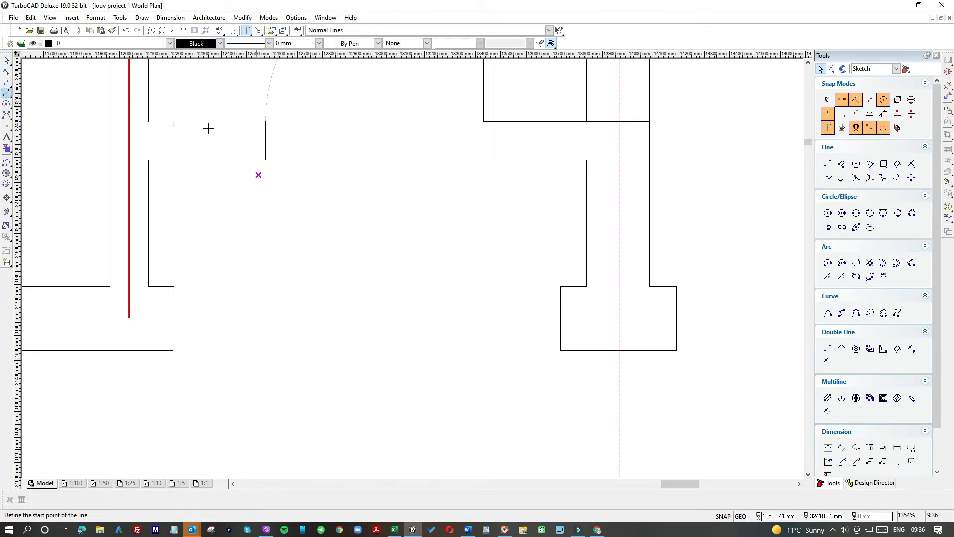
pyautogui.click(148, 121)
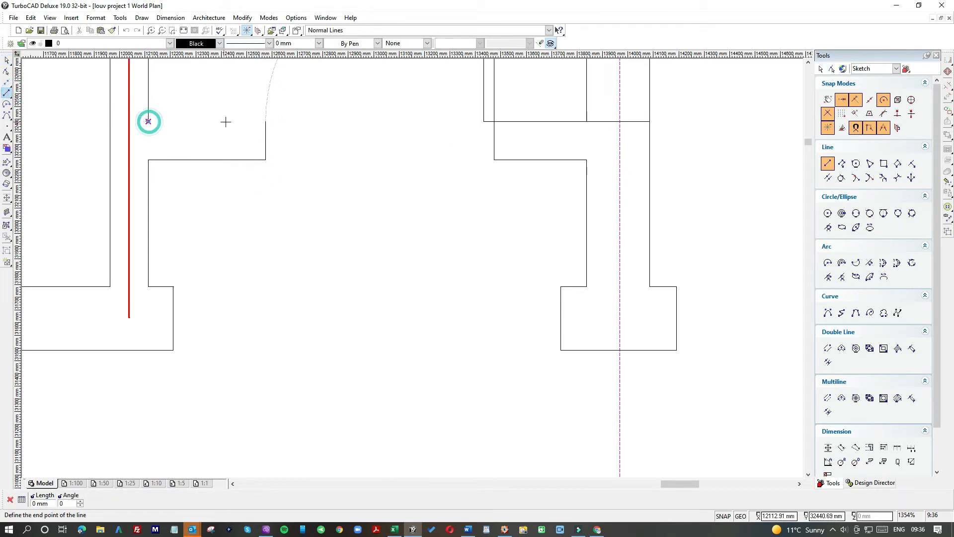
pyautogui.click(266, 122)
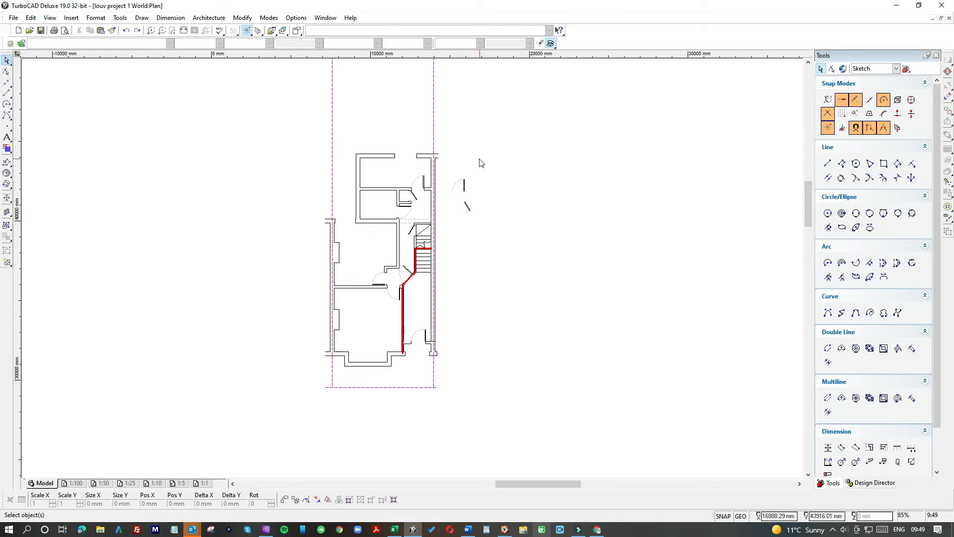
# - Copy the spare 762 mm door beside the plan and place the duplicate in the empty area further right
pyautogui.moveTo(446, 170); pyautogui.dragTo(482, 200)
pyautogui.hotkey('ctrl', 'c')
pyautogui.click(564, 170)
pyautogui.hotkey('ctrl', 'v')
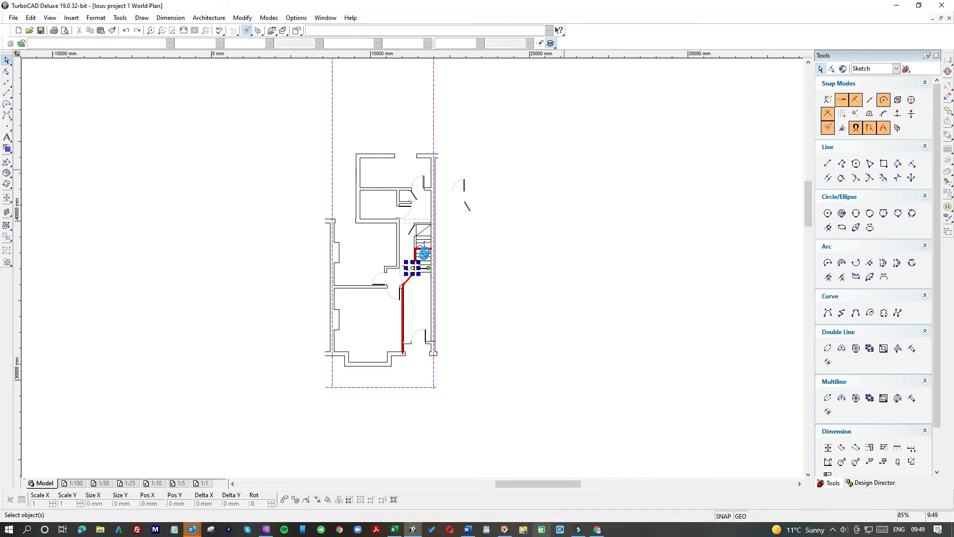
pyautogui.click(609, 131)
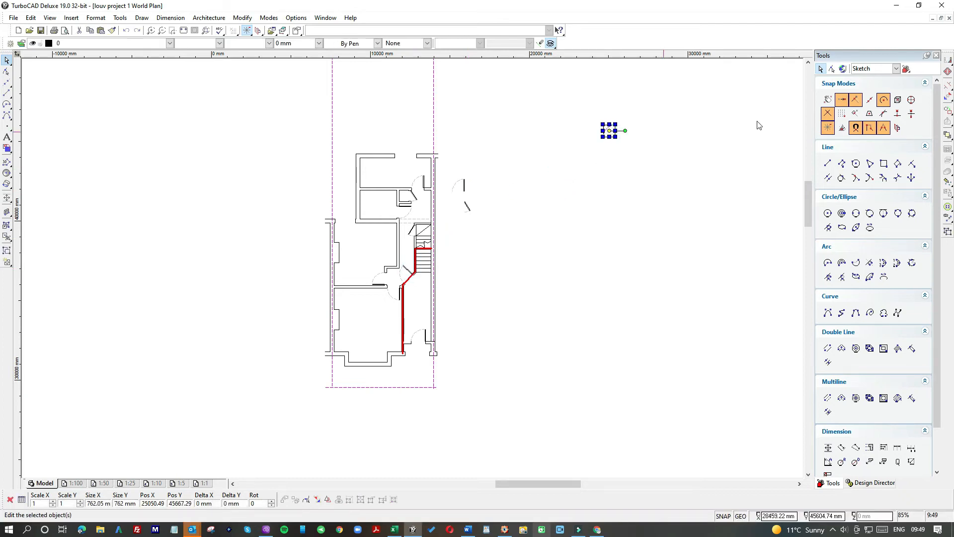
# - Mirror-copy the door about a vertical line at the end of its swing arc to form a double door
pyautogui.click(948, 61)
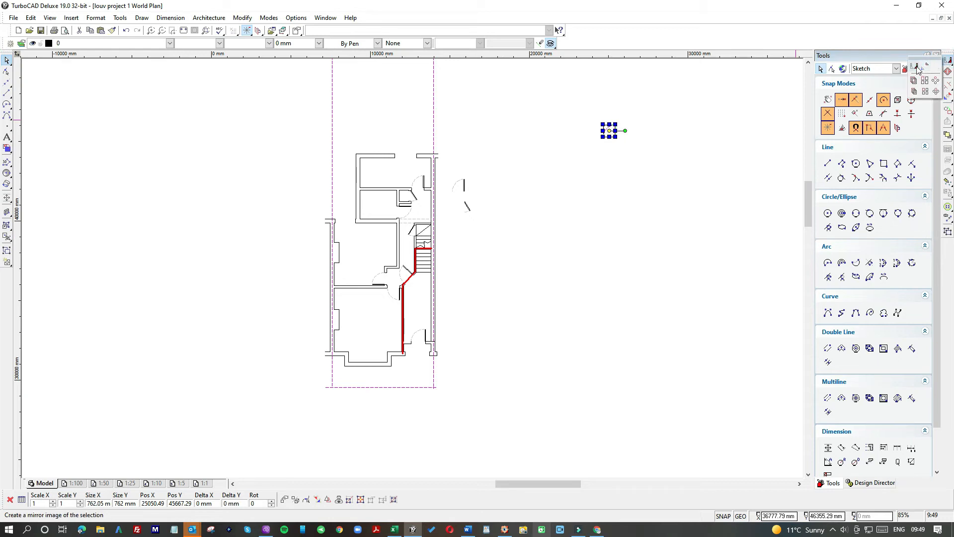
pyautogui.click(918, 69)
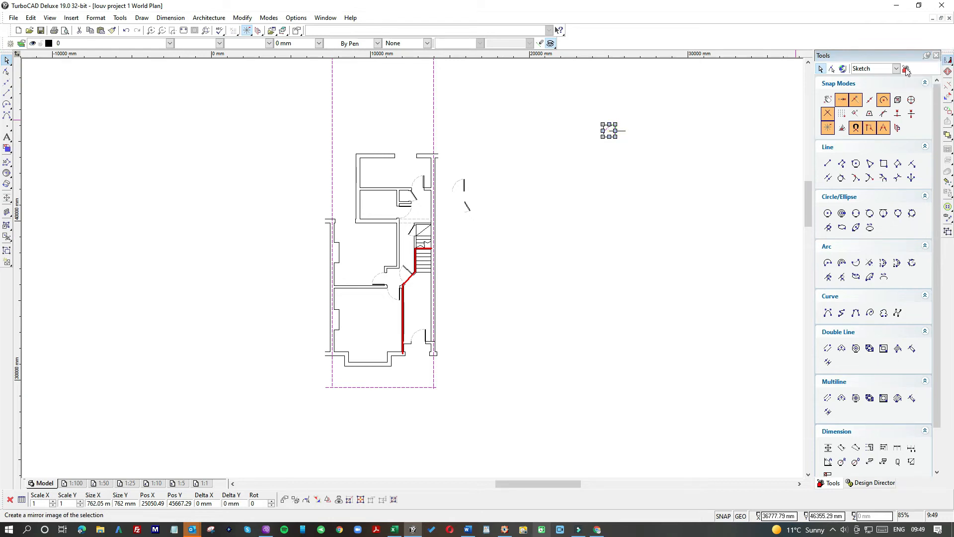
pyautogui.scroll(2, 595, 130)
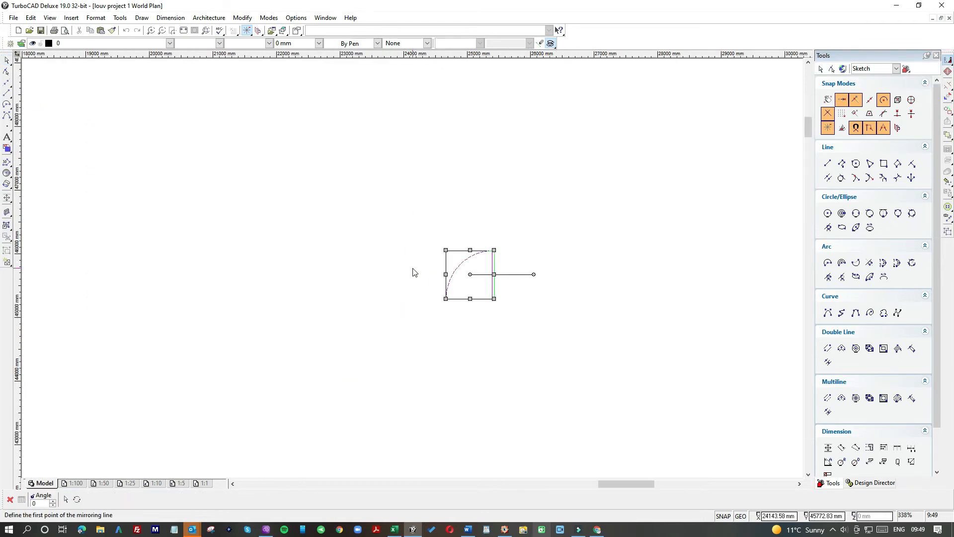
pyautogui.click(445, 250)
pyautogui.click(446, 298)
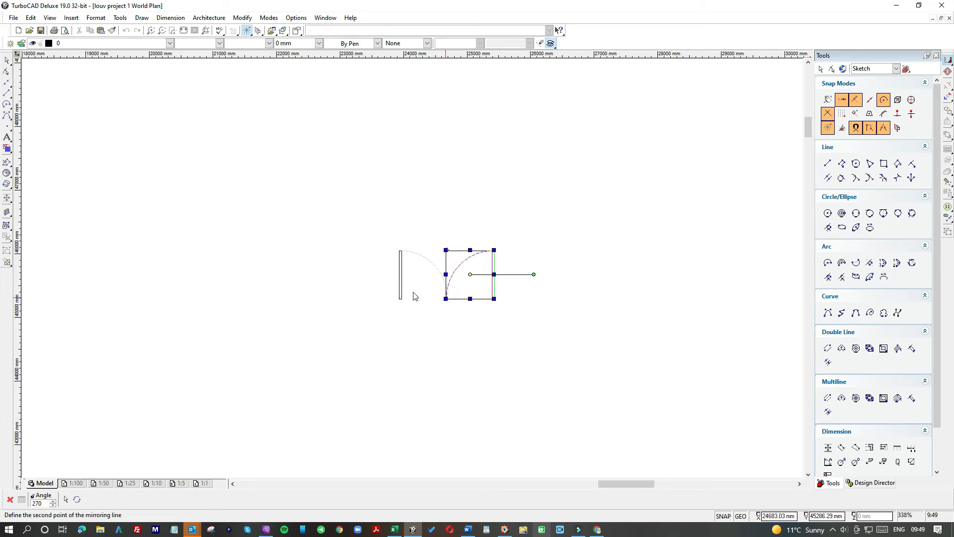
pyautogui.press('Escape')
# - Select both door leaves and move the pair to just above the opening in the rear wall
pyautogui.moveTo(371, 222); pyautogui.dragTo(502, 330)
pyautogui.scroll(-1, 414, 272)
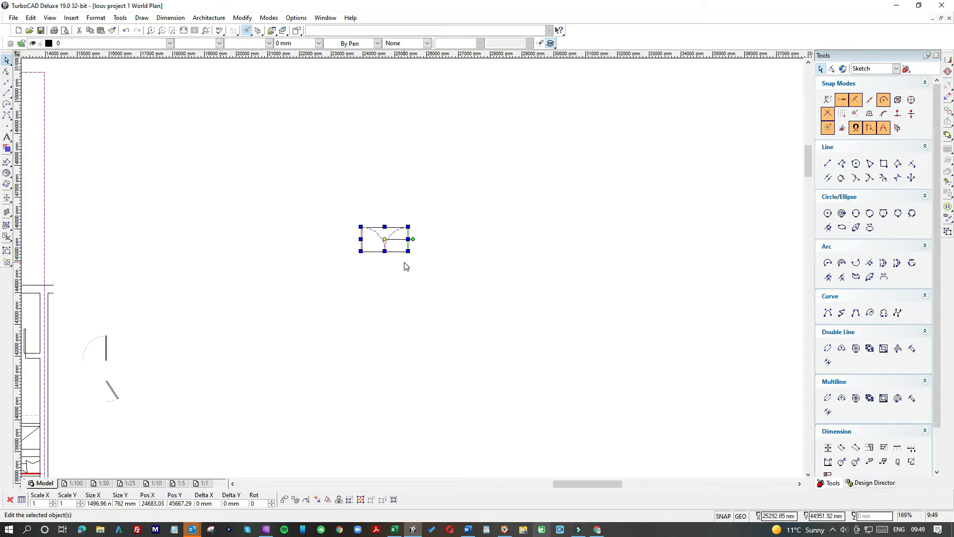
pyautogui.scroll(-1, 406, 266)
pyautogui.moveTo(403, 256); pyautogui.dragTo(201, 277)
# - Snap the lower right corner of the double door to the outer right corner of the rear wall opening
pyautogui.click(172, 30)
pyautogui.click(199, 269)
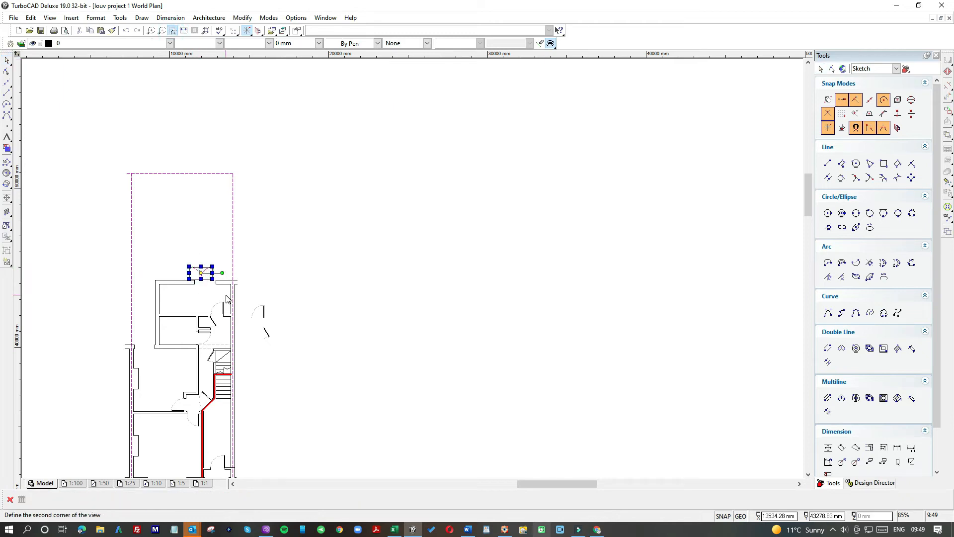
pyautogui.click(227, 298)
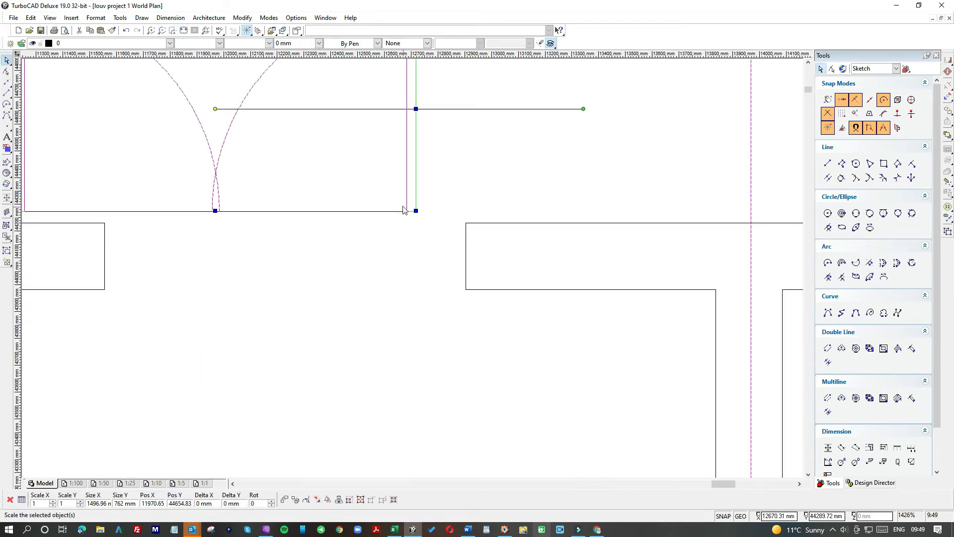
pyautogui.moveTo(397, 203)
pyautogui.mouseDown()
pyautogui.moveTo(418, 217)
pyautogui.moveTo(415, 206)
pyautogui.moveTo(428, 204)
pyautogui.mouseUp()
pyautogui.click(457, 222)
pyautogui.click(465, 223)
pyautogui.click(494, 203)
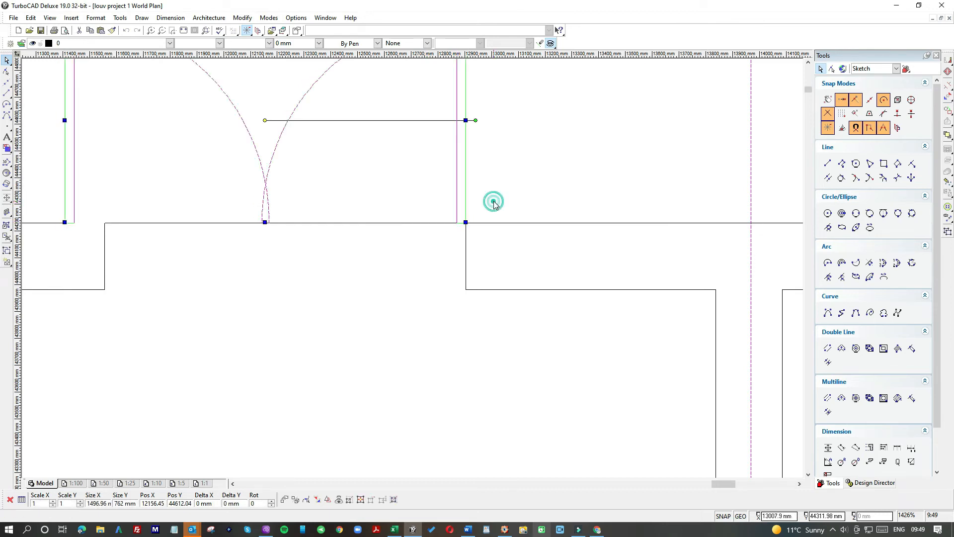
# - Narrow the rear double door to the opening, about 1351 mm wide, and reduce its depth to about 669 mm
pyautogui.scroll(-1, 412, 272)
pyautogui.moveTo(420, 231); pyautogui.dragTo(178, 208)
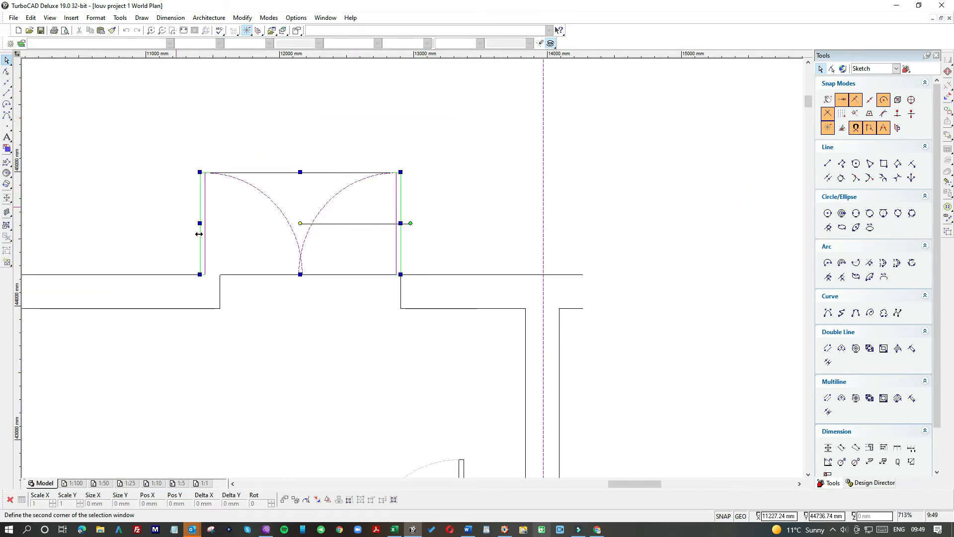
pyautogui.click(199, 224)
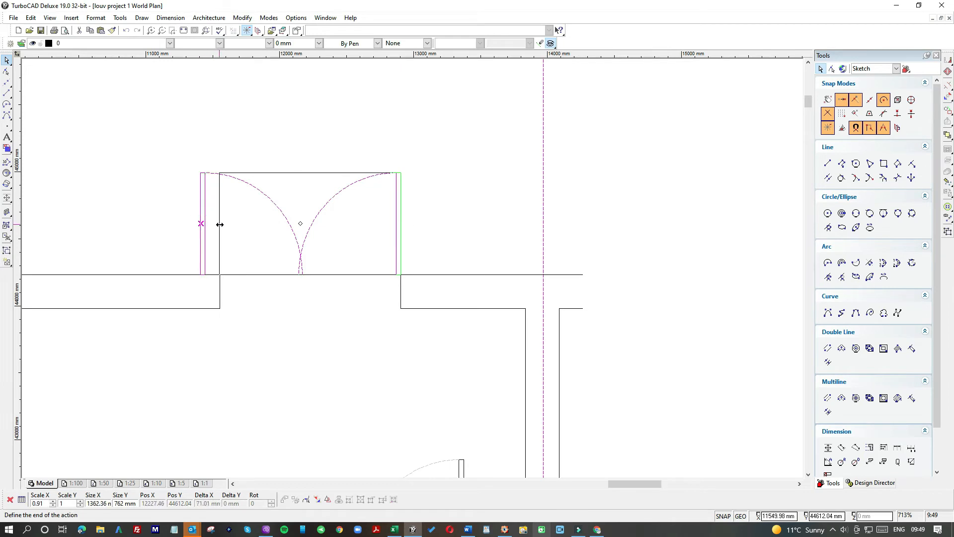
pyautogui.click(220, 224)
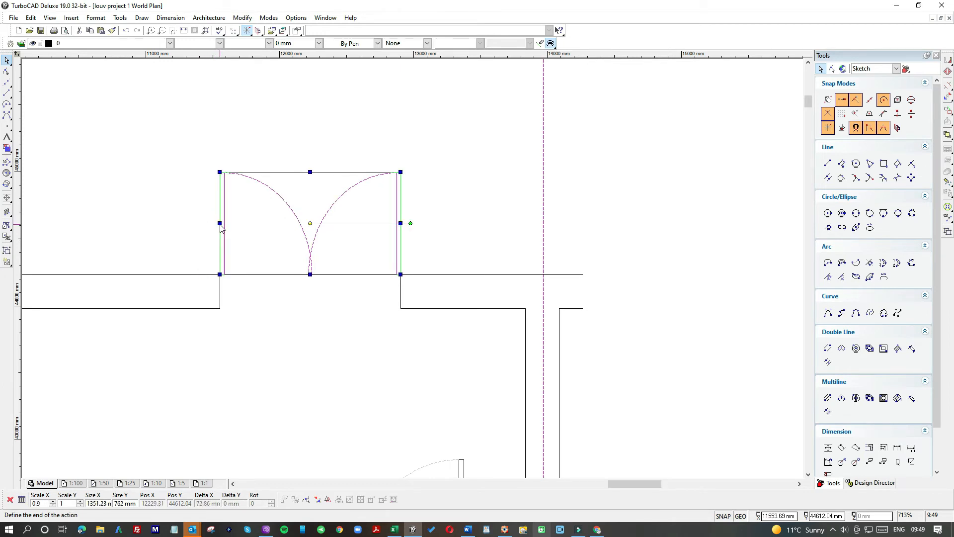
pyautogui.click(311, 173)
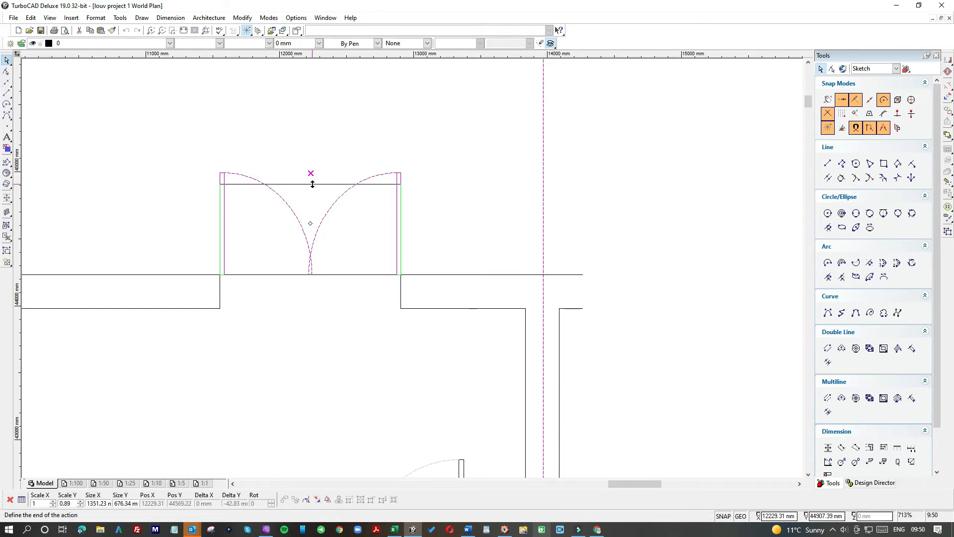
pyautogui.click(312, 185)
pyautogui.click(320, 154)
# - Copy the resized double door and place the duplicate just above the opening beside the left boundary line
pyautogui.click(415, 203)
pyautogui.moveTo(415, 203); pyautogui.dragTo(223, 198)
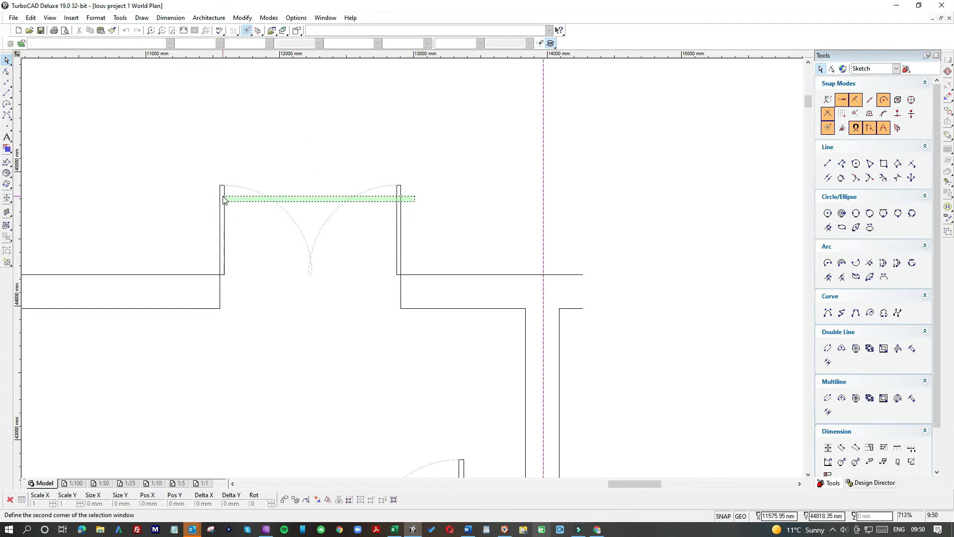
pyautogui.click(223, 197)
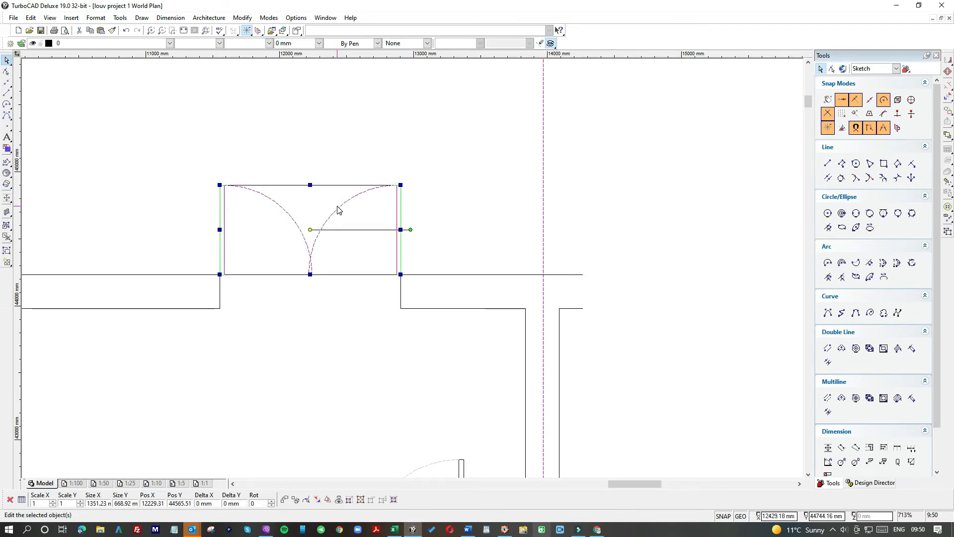
pyautogui.hotkey('ctrl', 'c')
pyautogui.scroll(-2, 254, 273)
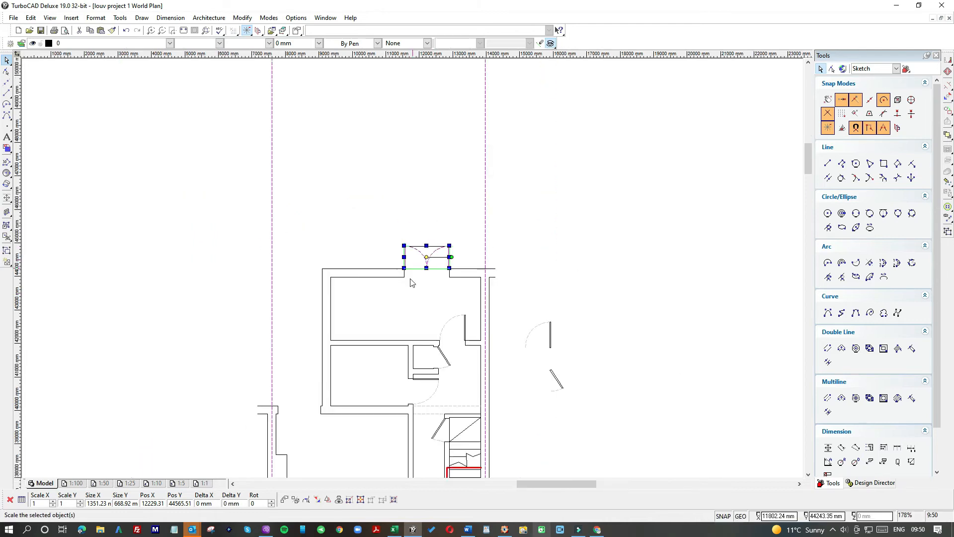
pyautogui.click(300, 347)
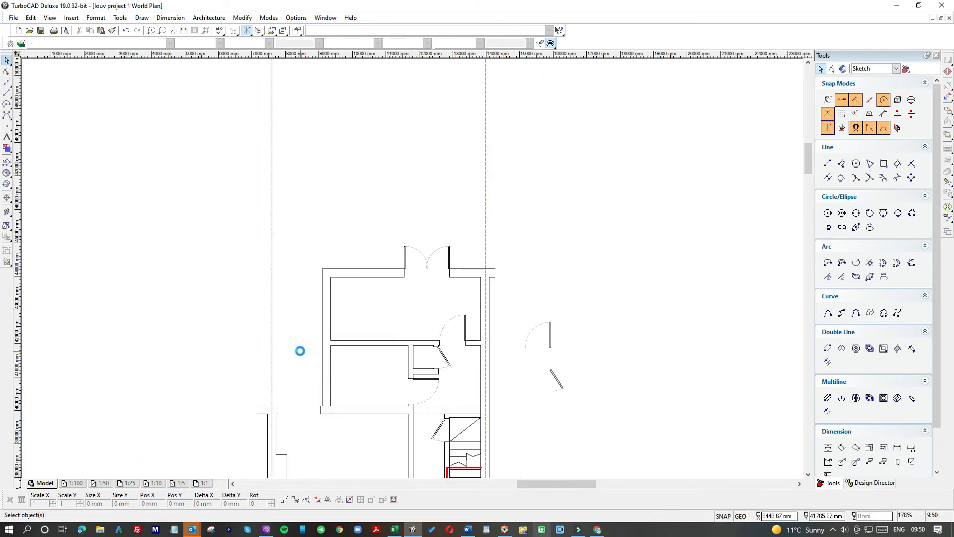
pyautogui.hotkey('ctrl', 'v')
pyautogui.click(423, 267)
pyautogui.moveTo(422, 267); pyautogui.dragTo(303, 390)
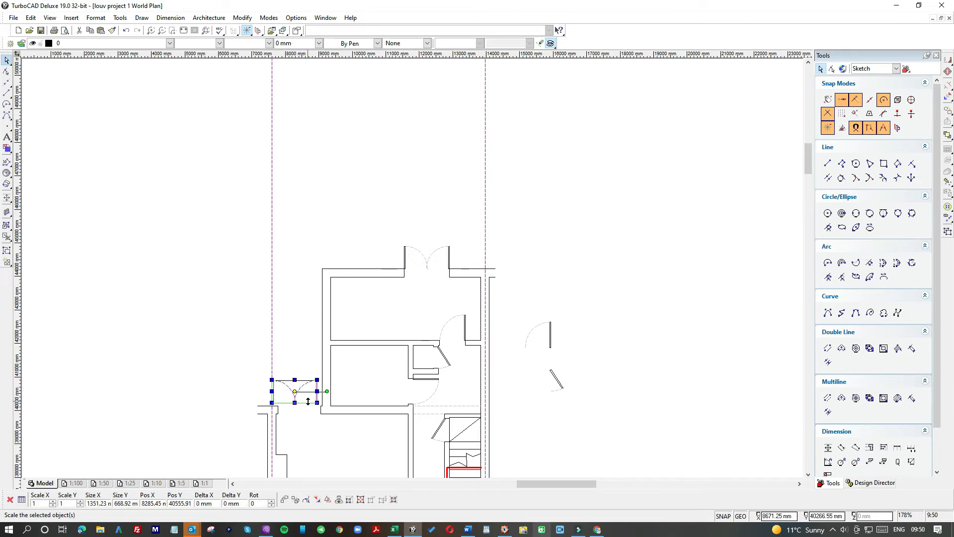
# - Set the copied double door's reference point at its lower right corner and snap it to the upper right corner of the opening
pyautogui.scroll(3, 308, 401)
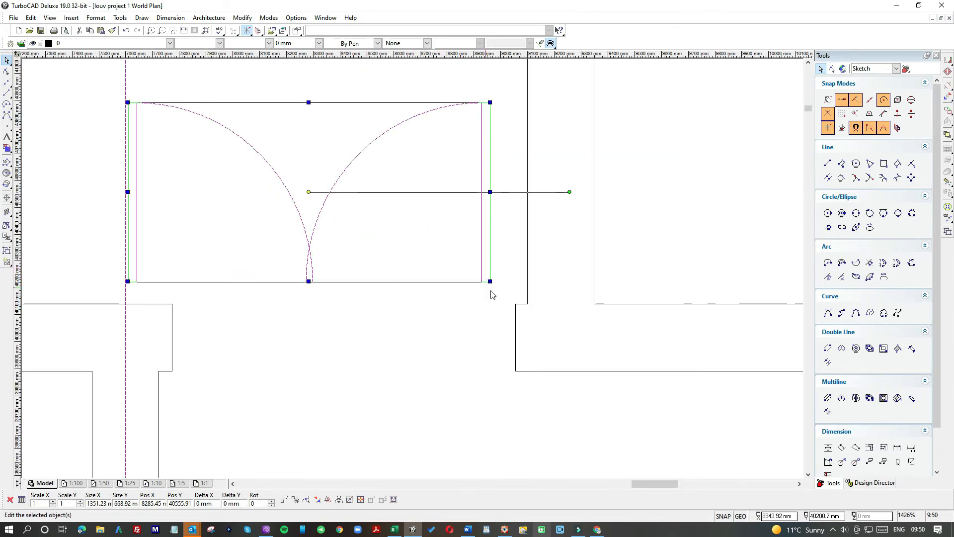
pyautogui.scroll(1, 490, 279)
pyautogui.moveTo(350, 257); pyautogui.dragTo(413, 282)
pyautogui.press('e')
pyautogui.click(414, 282)
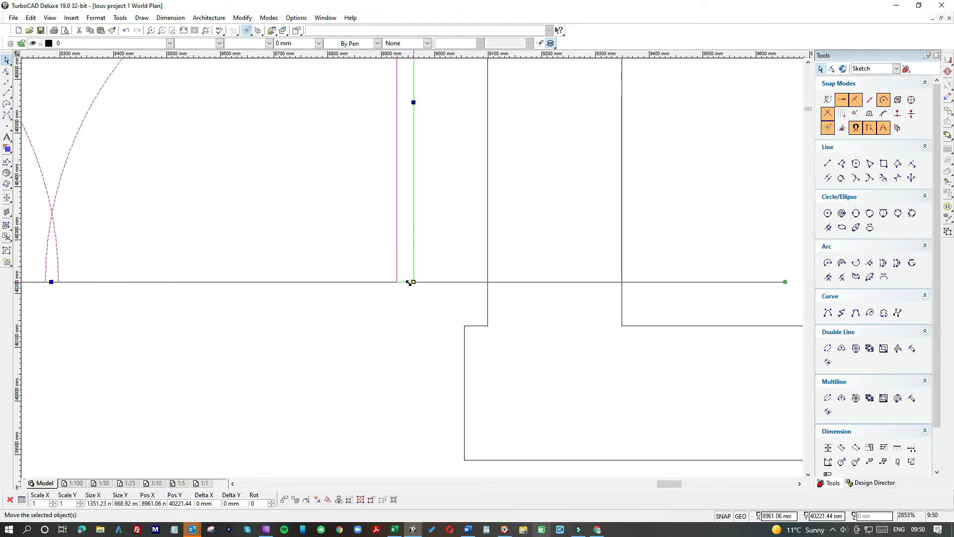
pyautogui.moveTo(410, 281); pyautogui.dragTo(459, 321)
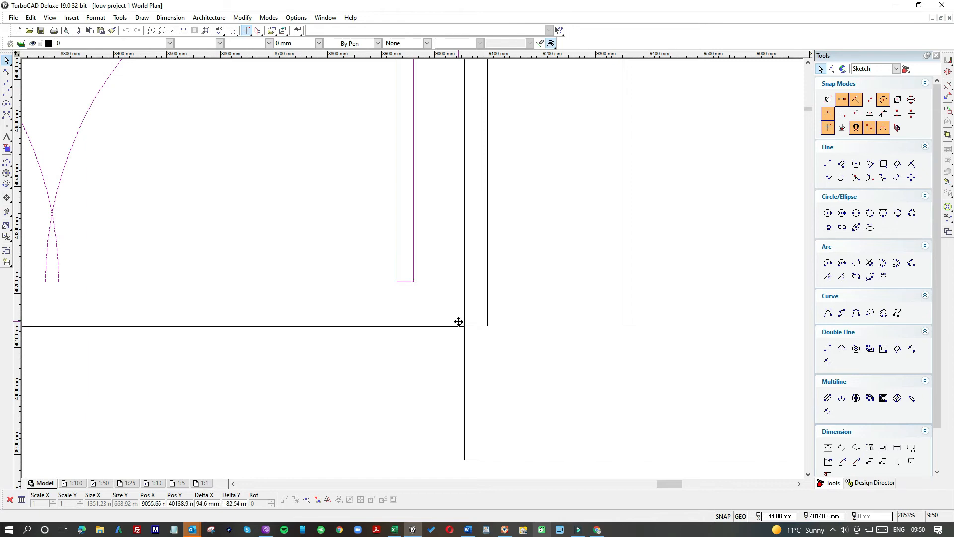
pyautogui.moveTo(458, 321); pyautogui.dragTo(440, 328)
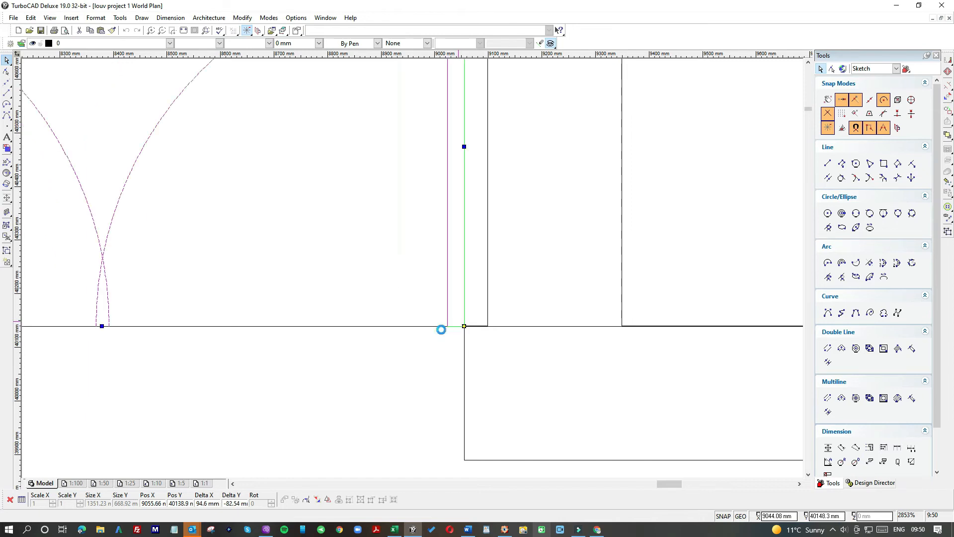
# - Narrow the copied double door from its left edge to fit the opening, about 1282 mm wide
pyautogui.scroll(5, 447, 338)
pyautogui.moveTo(472, 209); pyautogui.dragTo(472, 207)
pyautogui.click(449, 253)
pyautogui.scroll(-4, 411, 268)
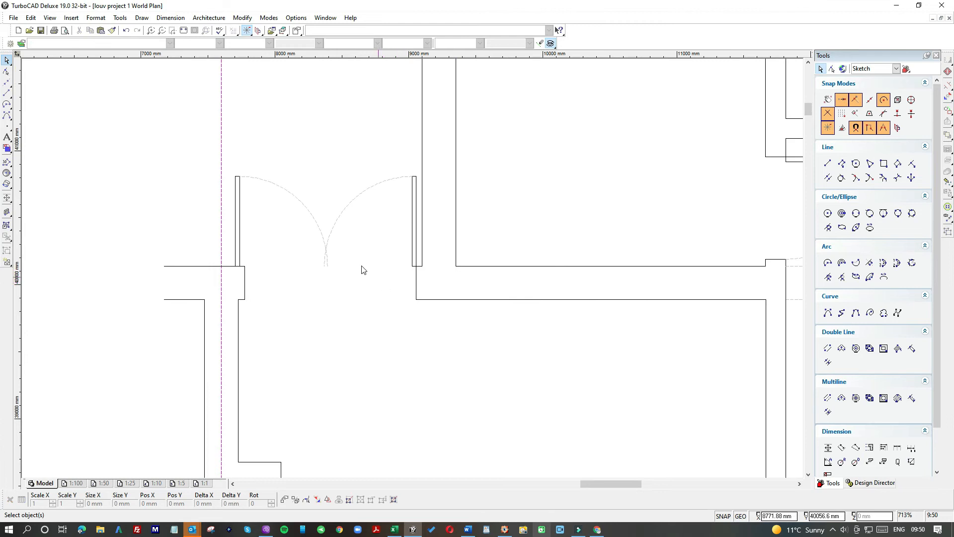
pyautogui.moveTo(417, 217); pyautogui.dragTo(245, 220)
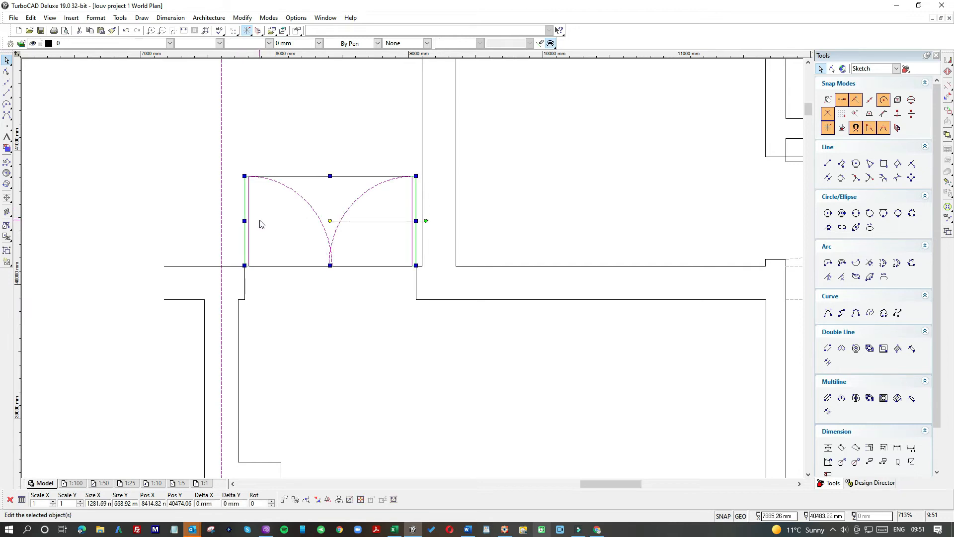
# - Adjust the copied double door's depth and leaves so both swing arcs meet at the middle of the opening
pyautogui.moveTo(330, 176)
pyautogui.mouseDown()
pyautogui.moveTo(329, 189)
pyautogui.moveTo(329, 180)
pyautogui.mouseUp()
pyautogui.click(330, 144)
pyautogui.click(337, 221)
pyautogui.click(331, 279)
pyautogui.scroll(6, 330, 264)
pyautogui.click(424, 194)
pyautogui.scroll(-3, 433, 209)
pyautogui.moveTo(396, 229); pyautogui.dragTo(400, 230)
pyautogui.click(382, 235)
pyautogui.click(460, 309)
pyautogui.scroll(-10, 413, 271)
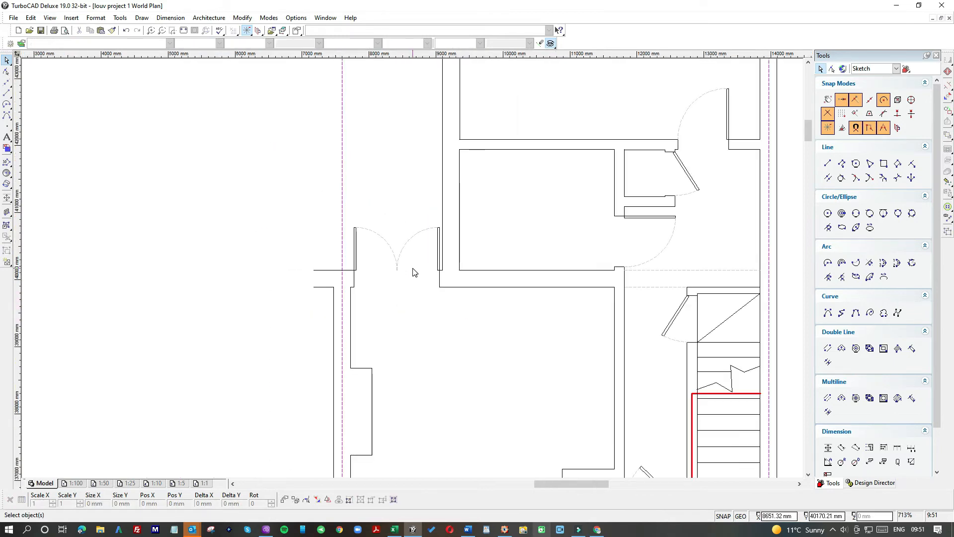
# - Resize the leaves of the rear double door so their swing arcs meet at the middle of the opening
pyautogui.scroll(8, 456, 219)
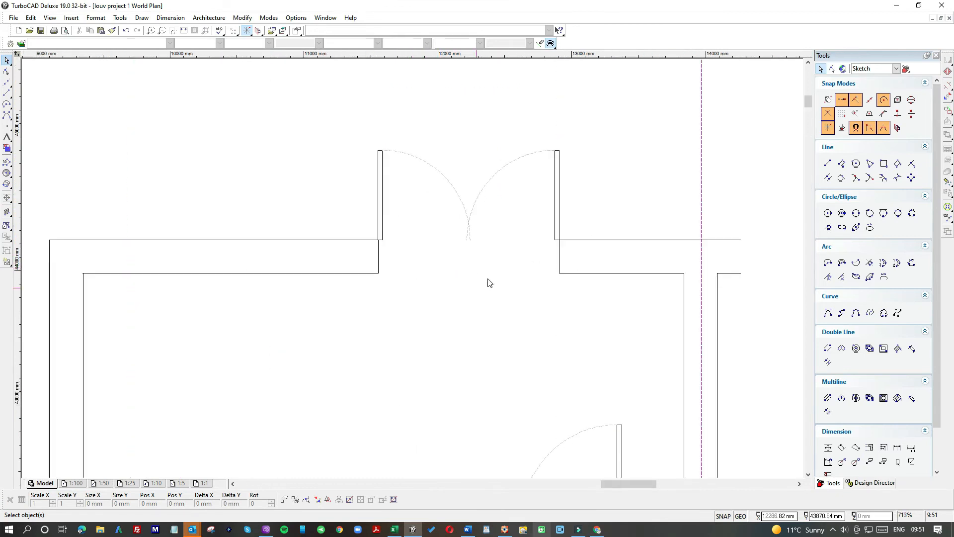
pyautogui.click(490, 189)
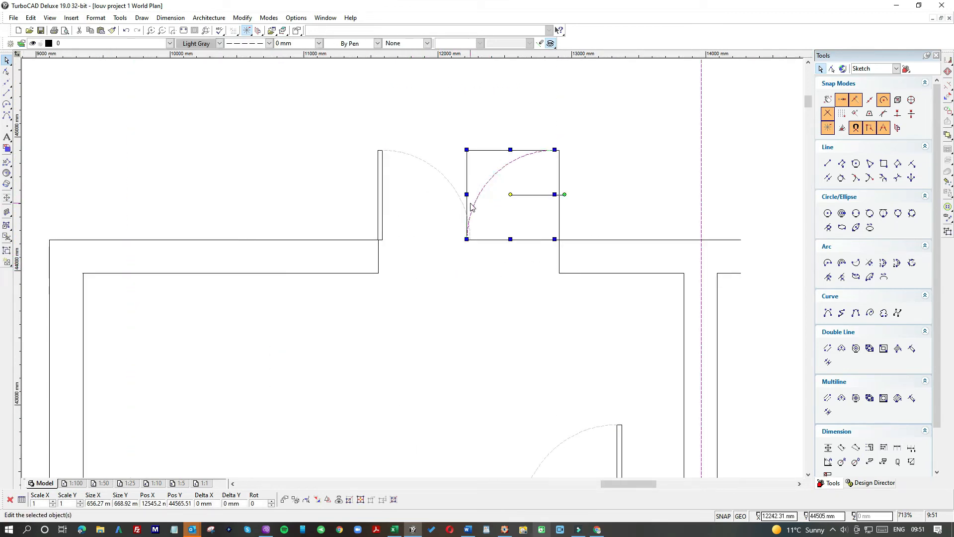
pyautogui.scroll(5, 492, 181)
pyautogui.moveTo(398, 238); pyautogui.dragTo(405, 237)
pyautogui.click(365, 241)
pyautogui.press('Escape')
pyautogui.scroll(-4, 412, 272)
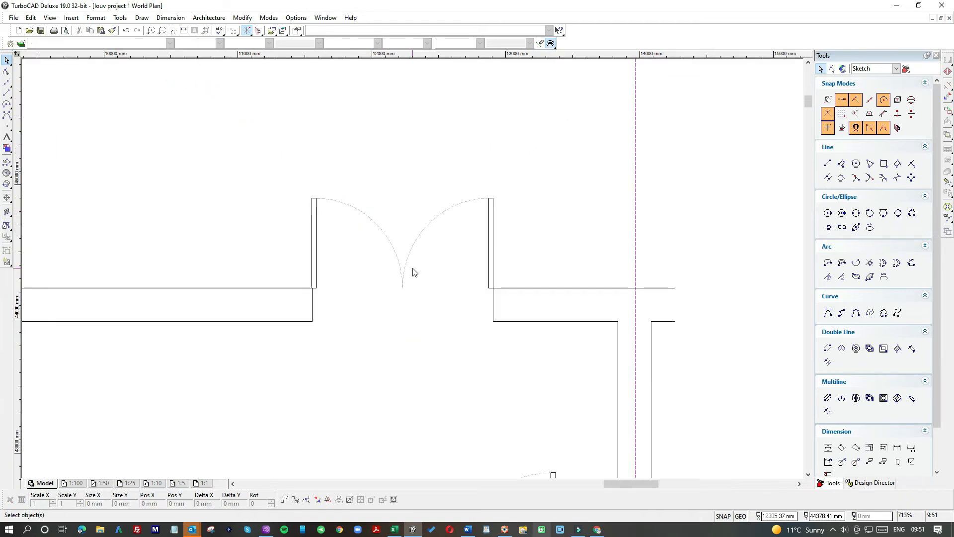
# - Delete the two spare door symbols lying outside the right boundary of the plan
pyautogui.scroll(-1, 412, 271)
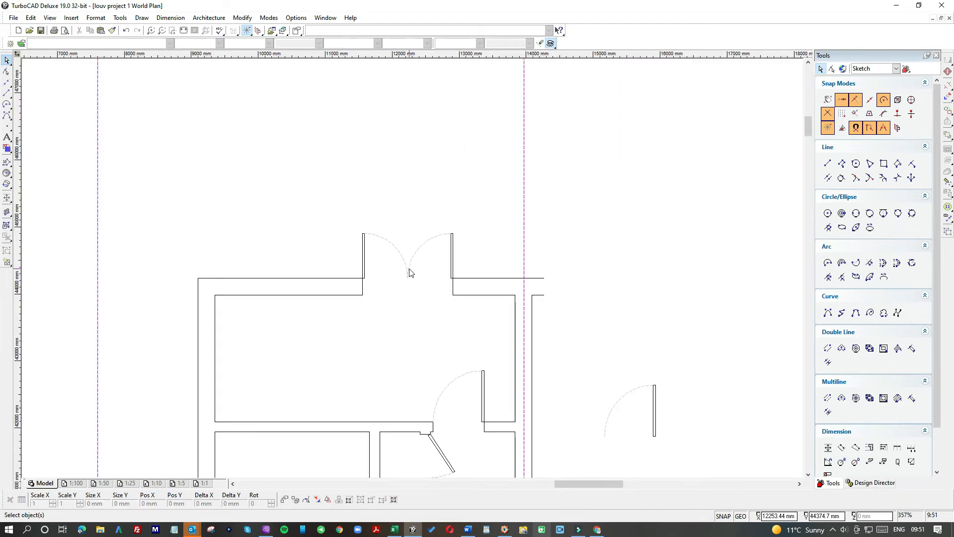
pyautogui.scroll(-1, 413, 272)
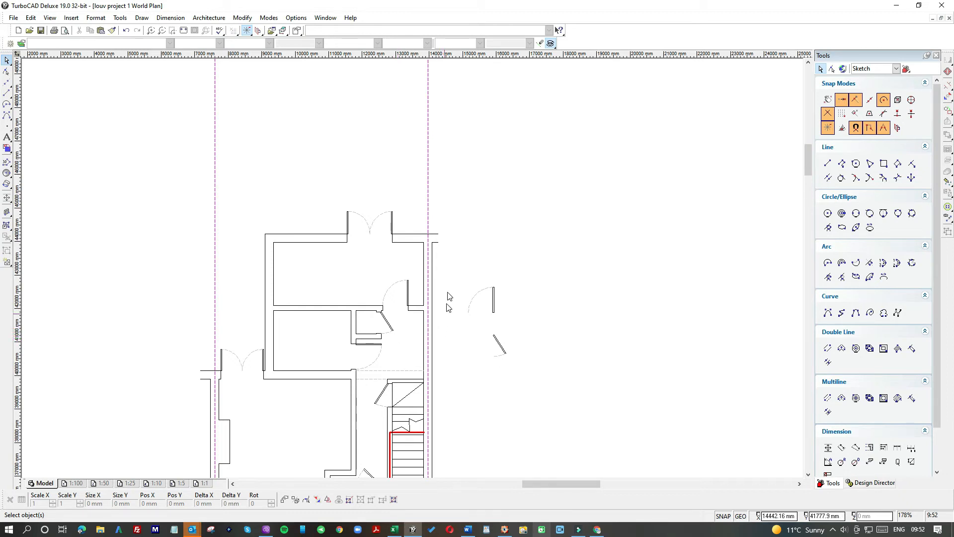
pyautogui.moveTo(454, 272); pyautogui.dragTo(547, 389)
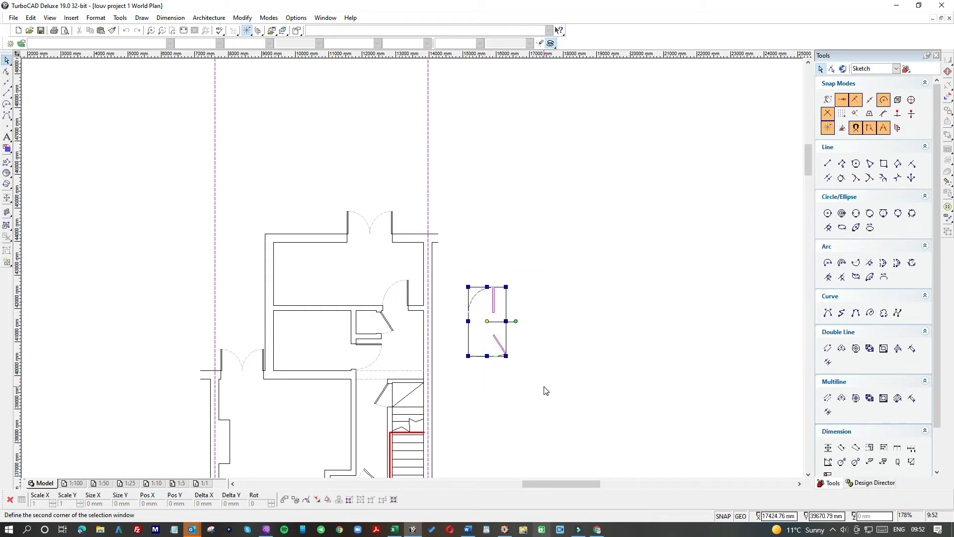
pyautogui.press('Delete')
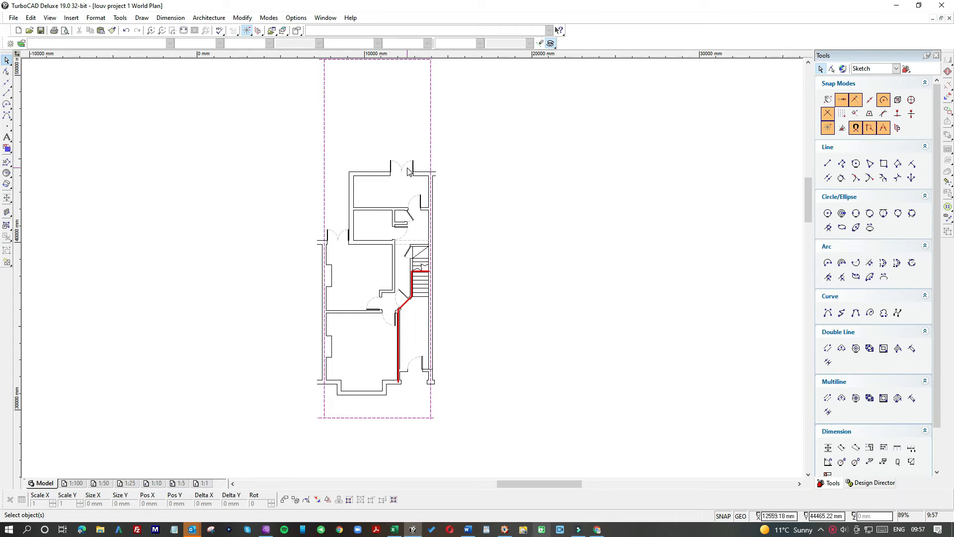
# - Draw a 100 mm line into the wall from the rear opening's right jamb midpoint, plus a downward line about 192 mm long from its end
pyautogui.scroll(1, 418, 273)
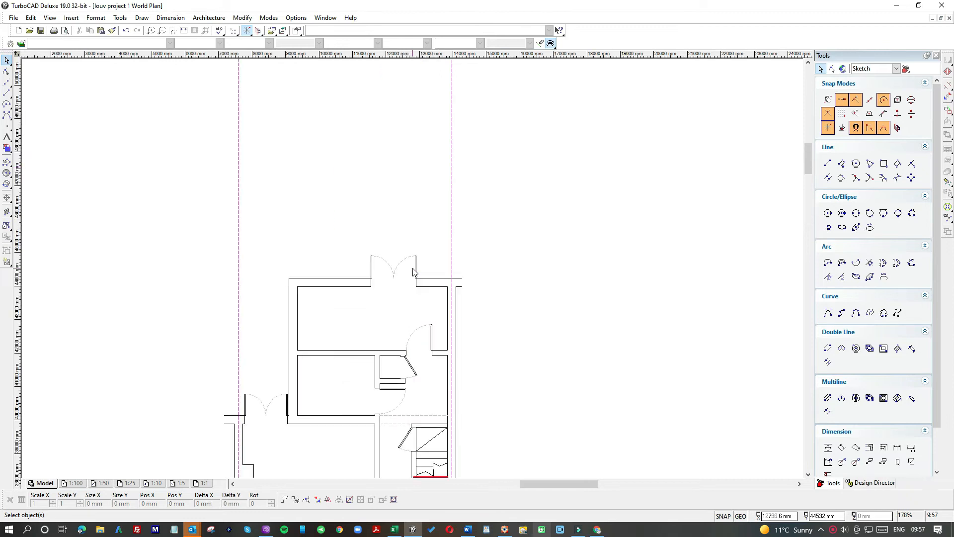
pyautogui.scroll(1, 410, 291)
pyautogui.scroll(1, 413, 271)
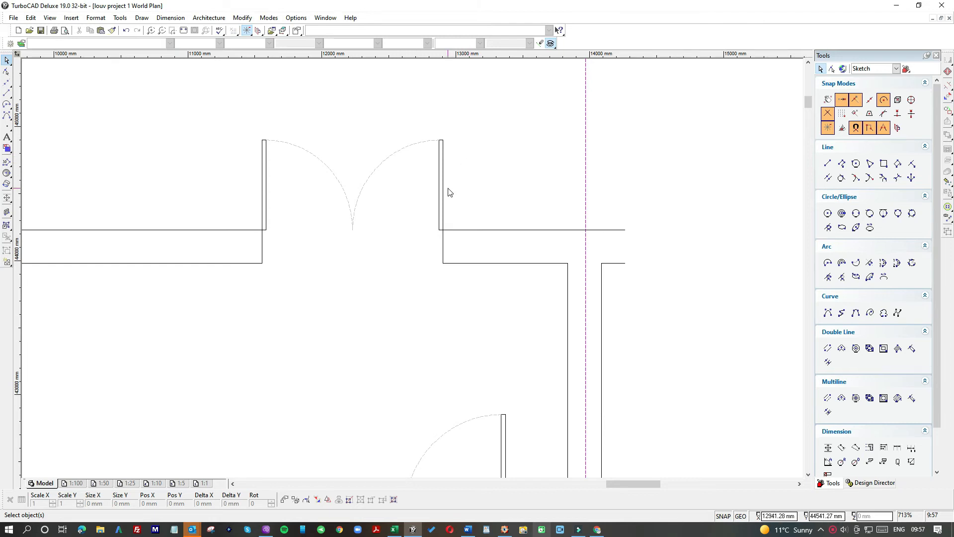
pyautogui.click(6, 93)
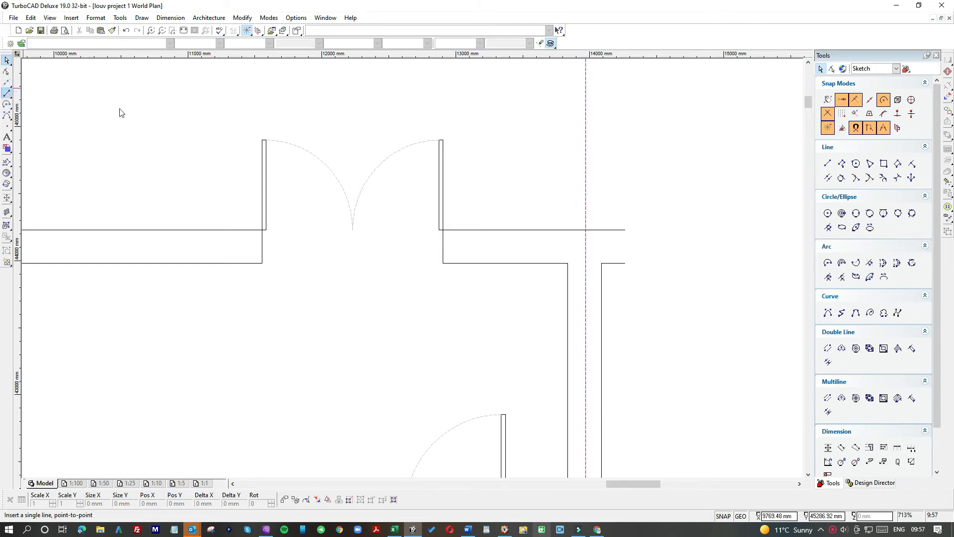
pyautogui.click(443, 246)
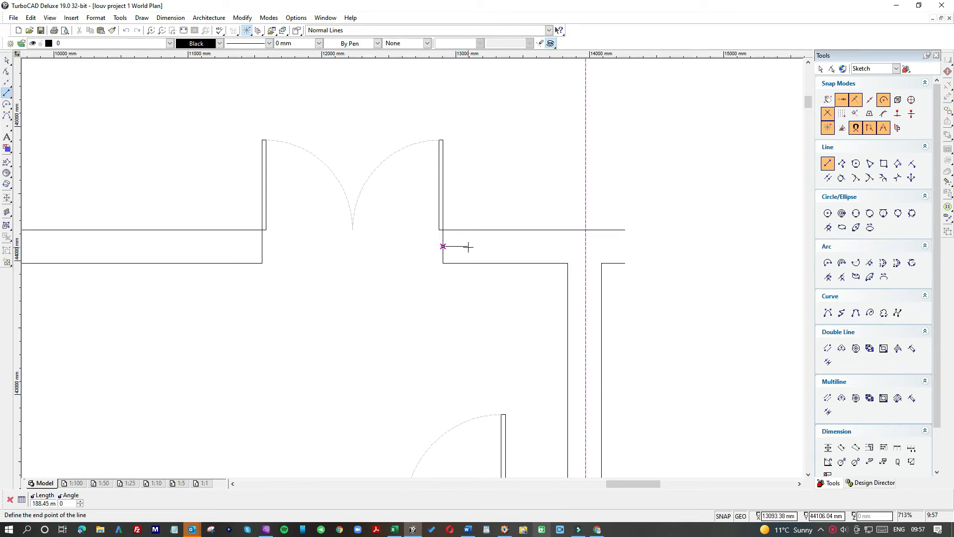
pyautogui.write('100')
pyautogui.press('Return')
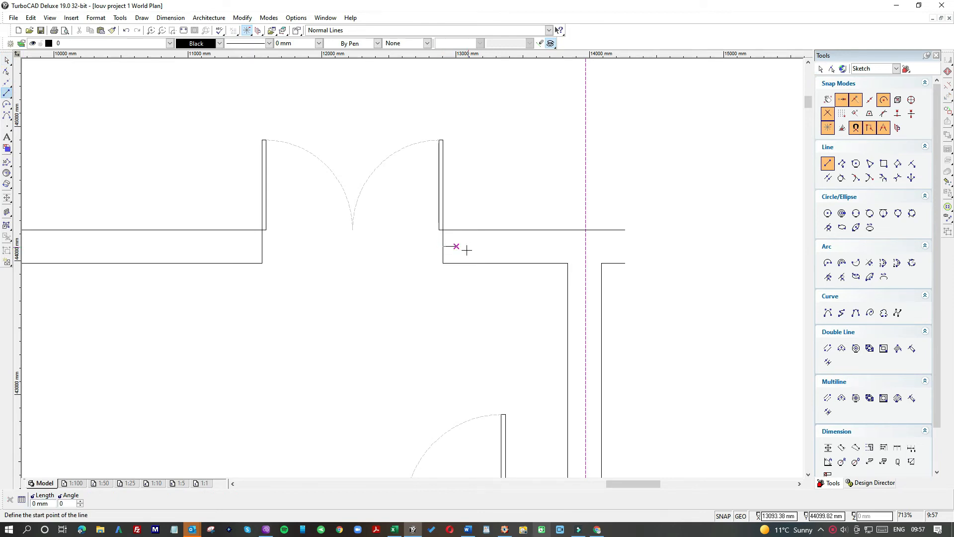
pyautogui.click(455, 271)
# - Draw a 100 mm line into the wall from the rear opening's left jamb midpoint, plus a downward line about 199 mm long from its end
pyautogui.click(262, 246)
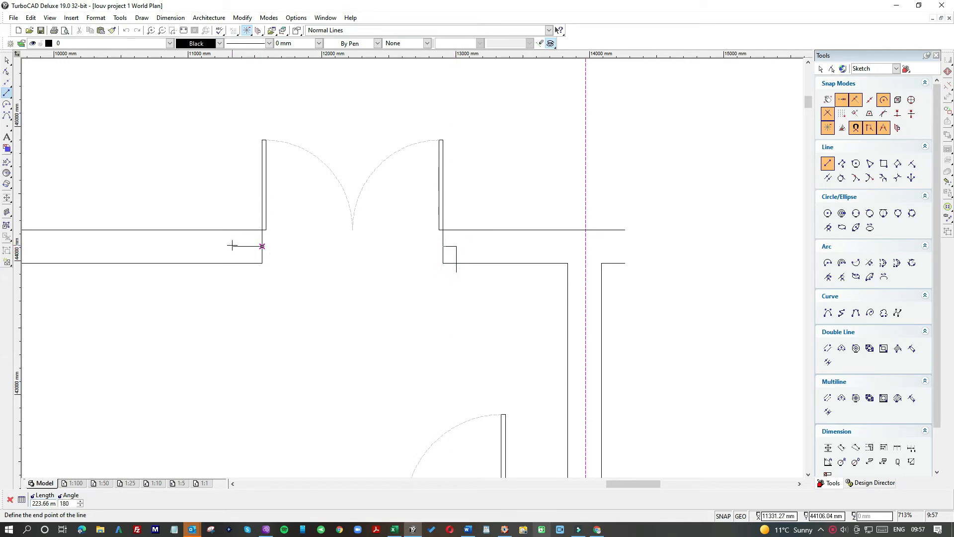
pyautogui.write('100')
pyautogui.press('Return')
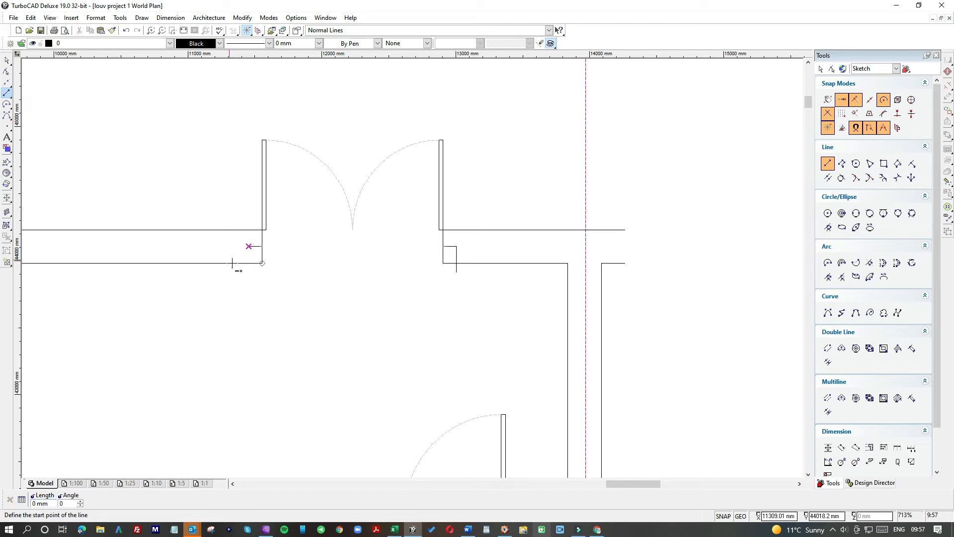
pyautogui.click(248, 246)
pyautogui.click(243, 272)
# - Fit the vertical line left of the rear opening between the two wall faces and delete its 100 mm guide line
pyautogui.click(8, 60)
pyautogui.scroll(1, 238, 248)
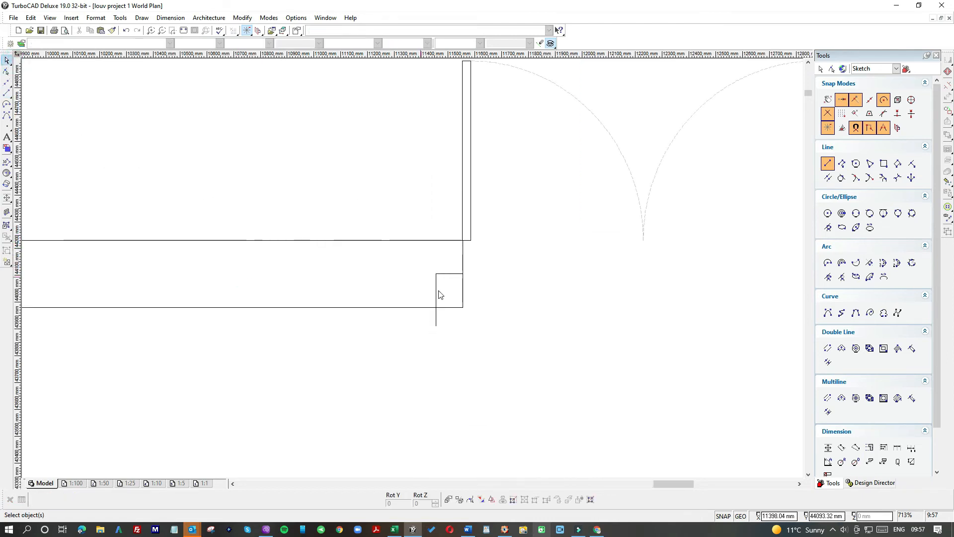
pyautogui.click(435, 277)
pyautogui.click(436, 274)
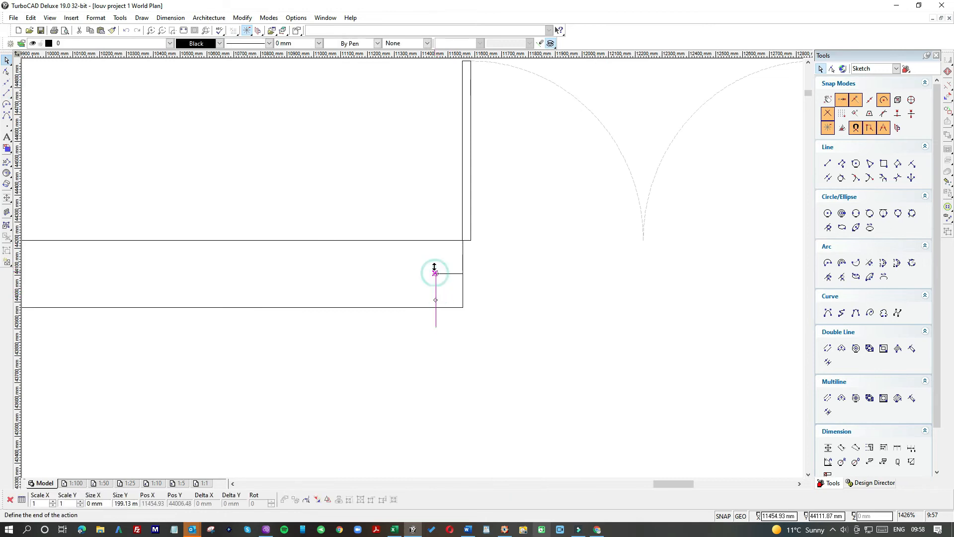
pyautogui.click(436, 240)
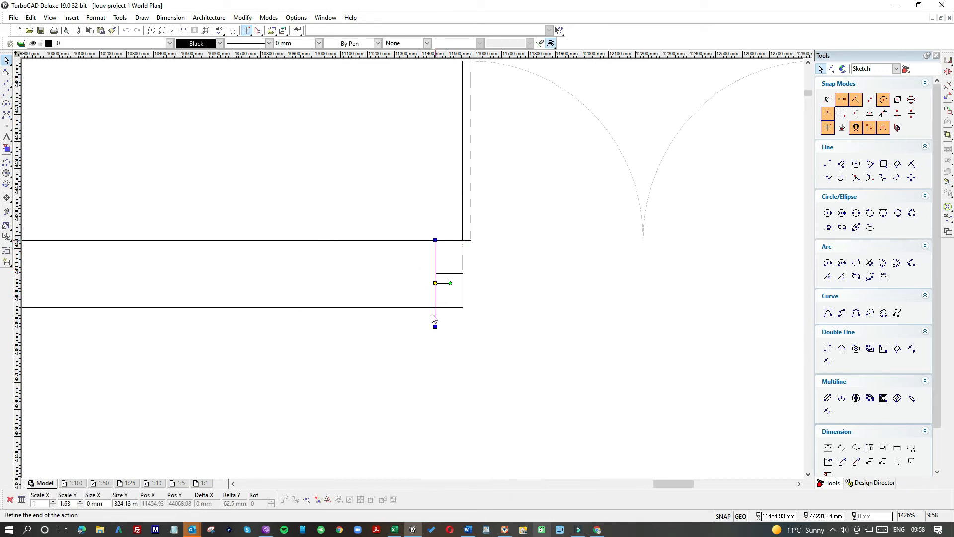
pyautogui.click(434, 327)
pyautogui.click(434, 307)
pyautogui.click(451, 272)
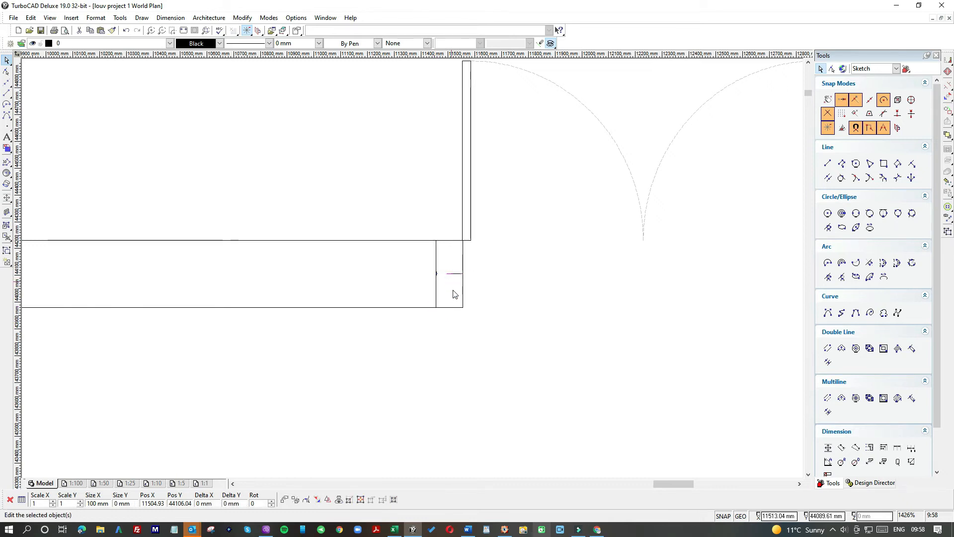
pyautogui.press('Delete')
# - Fit the vertical line right of the rear opening between the two wall faces and delete its 100 mm guide line
pyautogui.scroll(-1, 487, 300)
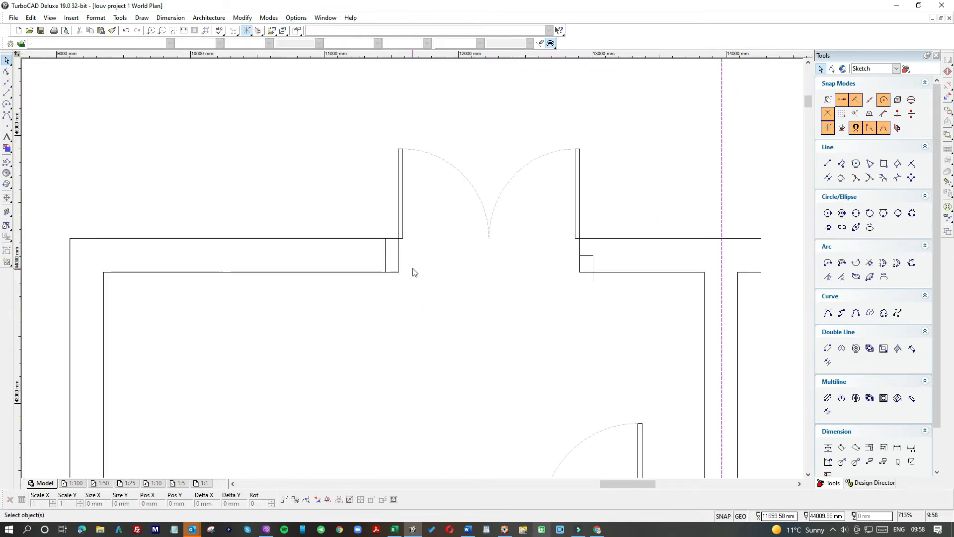
pyautogui.click(591, 266)
pyautogui.scroll(1, 590, 267)
pyautogui.scroll(1, 413, 272)
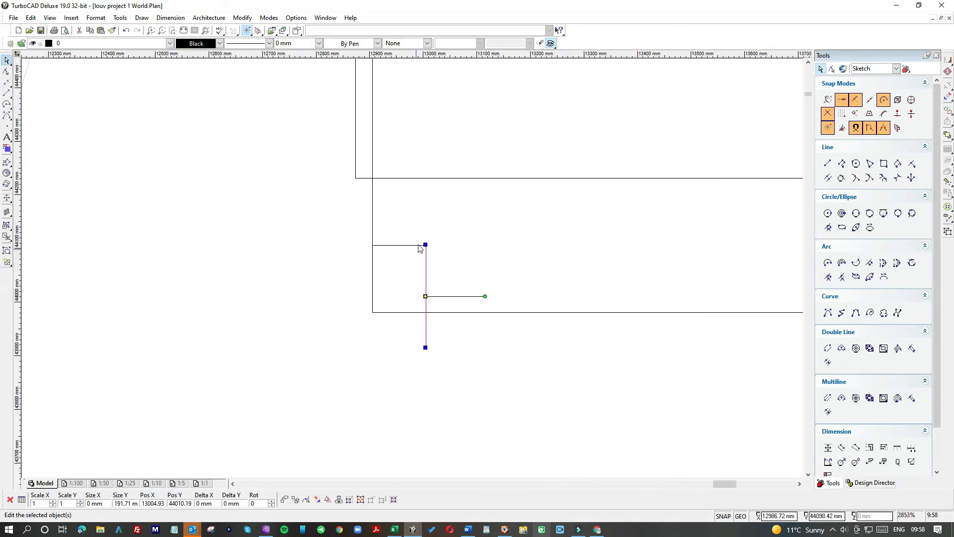
pyautogui.click(425, 244)
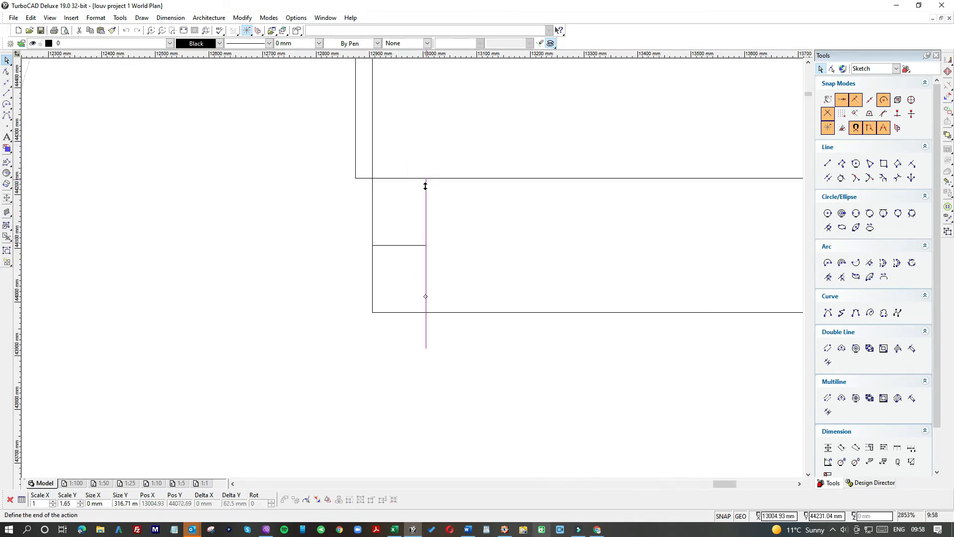
pyautogui.click(425, 311)
pyautogui.click(398, 247)
pyautogui.press('Delete')
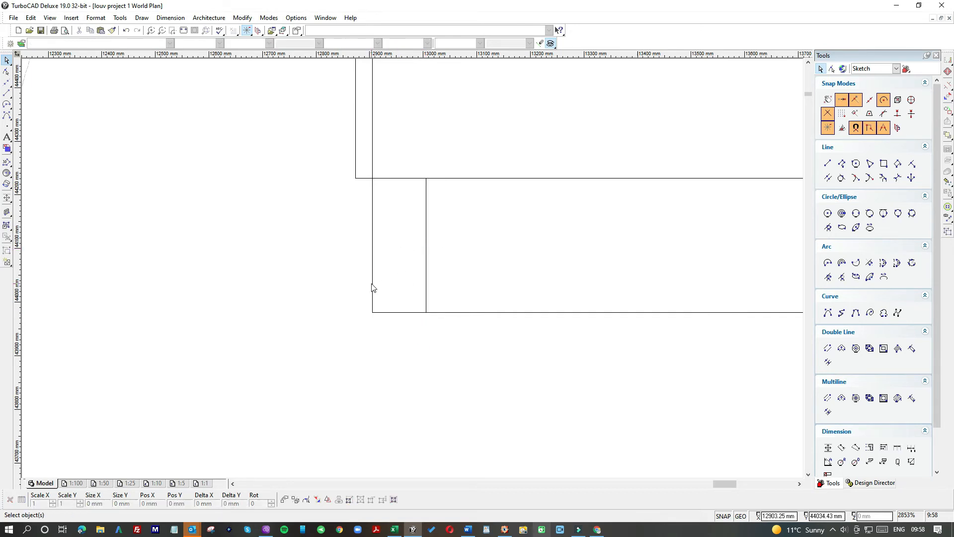
# - Draw a 550 mm line leftward from the left vertical line's midpoint, plus a downward line across the inner wall face from its end
pyautogui.scroll(-2, 364, 277)
pyautogui.click(9, 93)
pyautogui.click(222, 258)
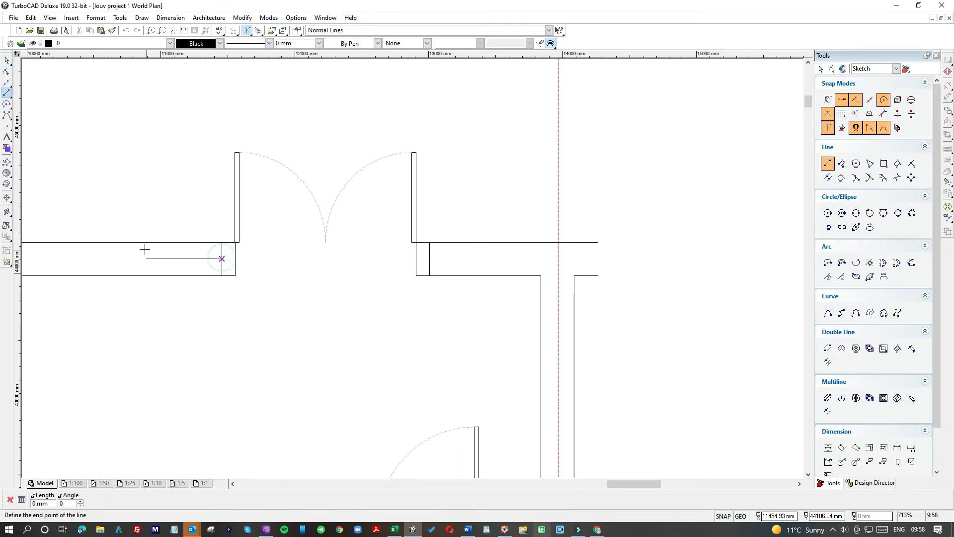
pyautogui.write('55')
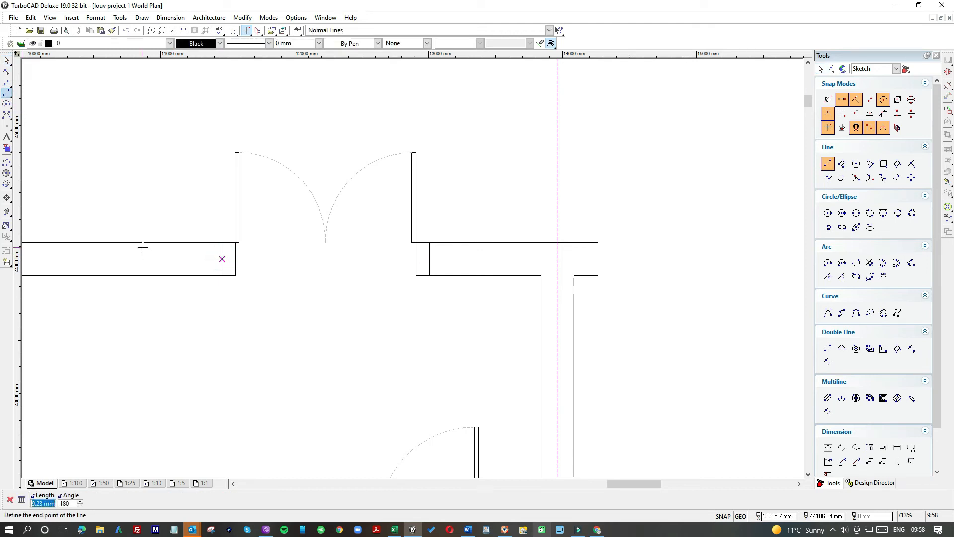
pyautogui.write('0')
pyautogui.press('Return')
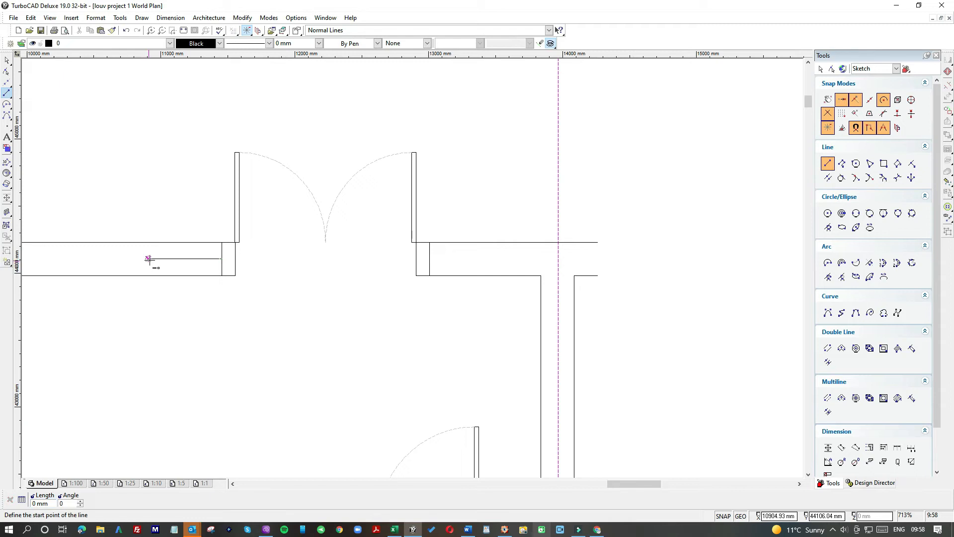
pyautogui.click(147, 258)
pyautogui.click(144, 288)
# - Draw a 550 mm line rightward from the right vertical line's midpoint, plus an upward line across the outer wall face from its end
pyautogui.click(430, 257)
pyautogui.write('550')
pyautogui.press('Return')
pyautogui.scroll(2, 489, 261)
pyautogui.click(504, 258)
pyautogui.click(430, 209)
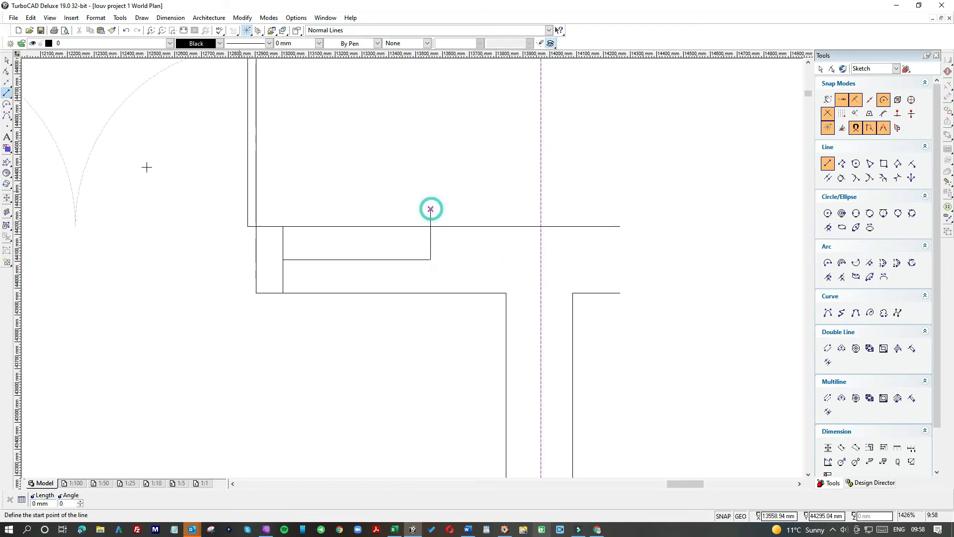
# - Fit the vertical end line of the right 550 mm segment exactly between the inner and outer wall faces
pyautogui.click(7, 60)
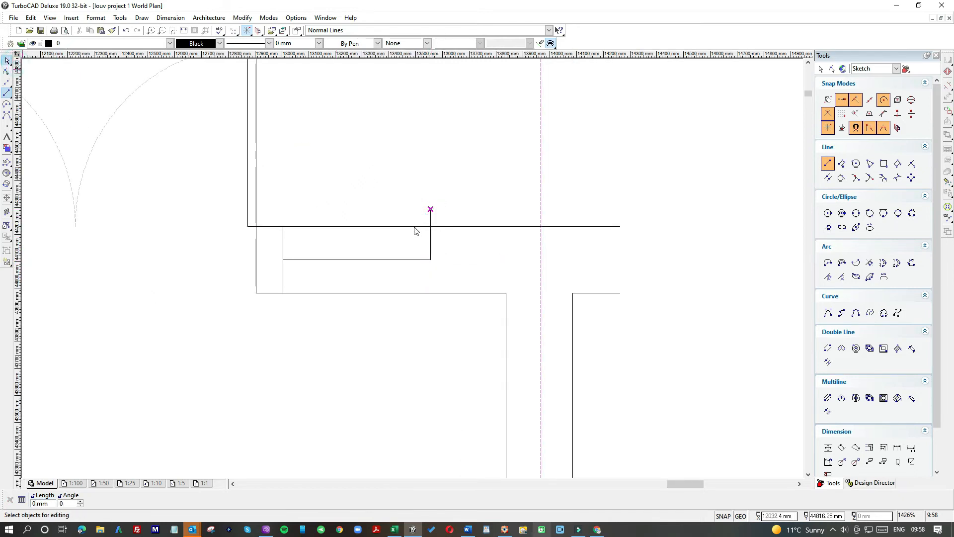
pyautogui.click(430, 260)
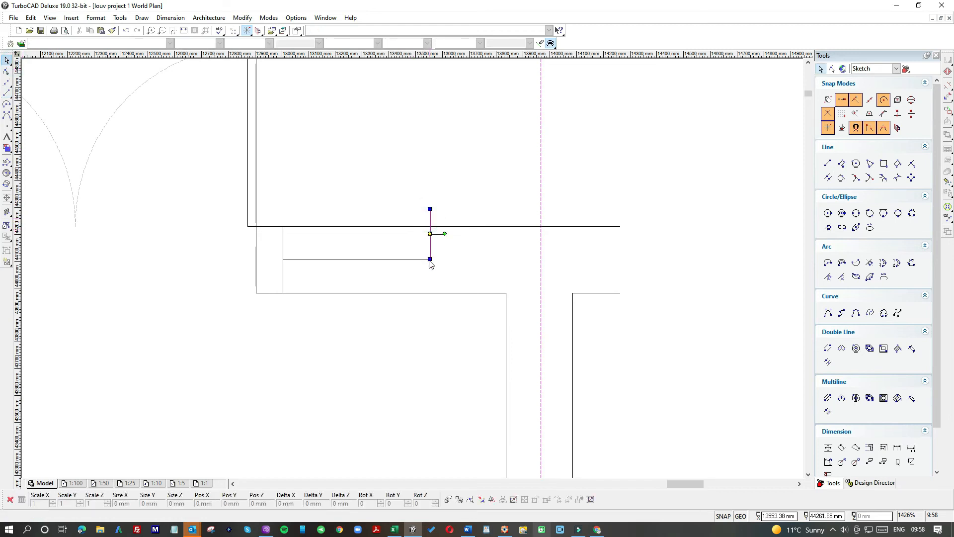
pyautogui.click(430, 259)
pyautogui.click(428, 292)
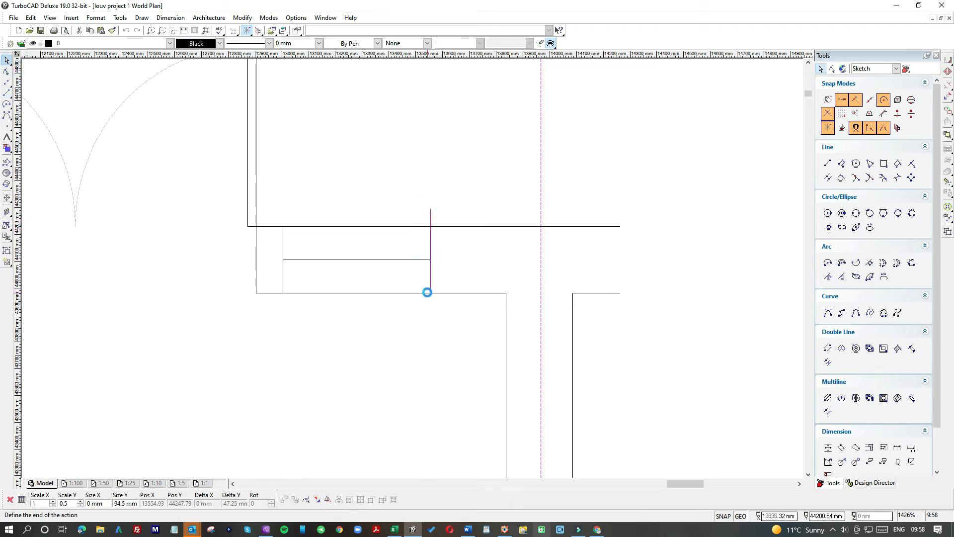
pyautogui.click(429, 209)
pyautogui.click(428, 225)
pyautogui.click(367, 219)
pyautogui.scroll(-2, 354, 272)
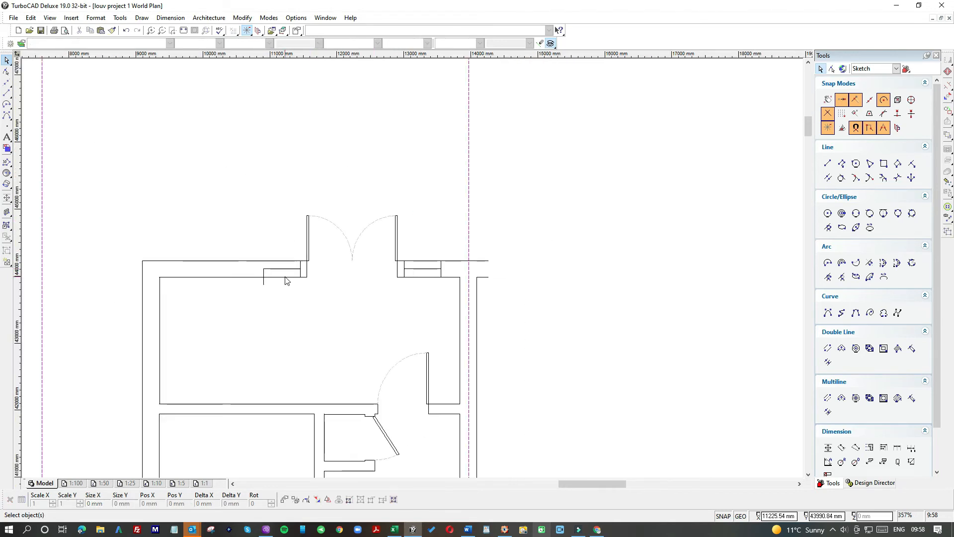
# - Adjust both ends of the far-side jamb line of the window left of the double doors so it spans the wall thickness
pyautogui.scroll(2, 286, 280)
pyautogui.click(327, 260)
pyautogui.click(326, 238)
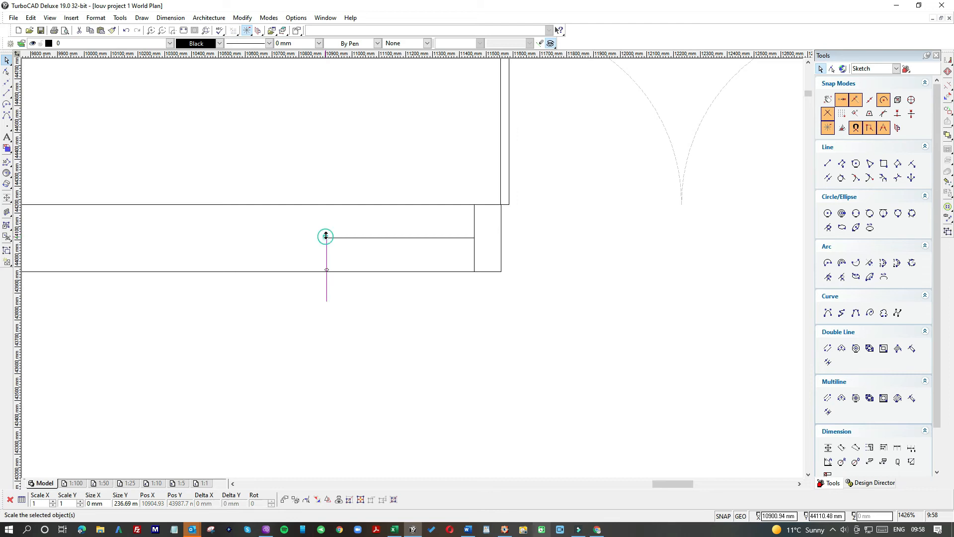
pyautogui.click(327, 206)
pyautogui.click(326, 300)
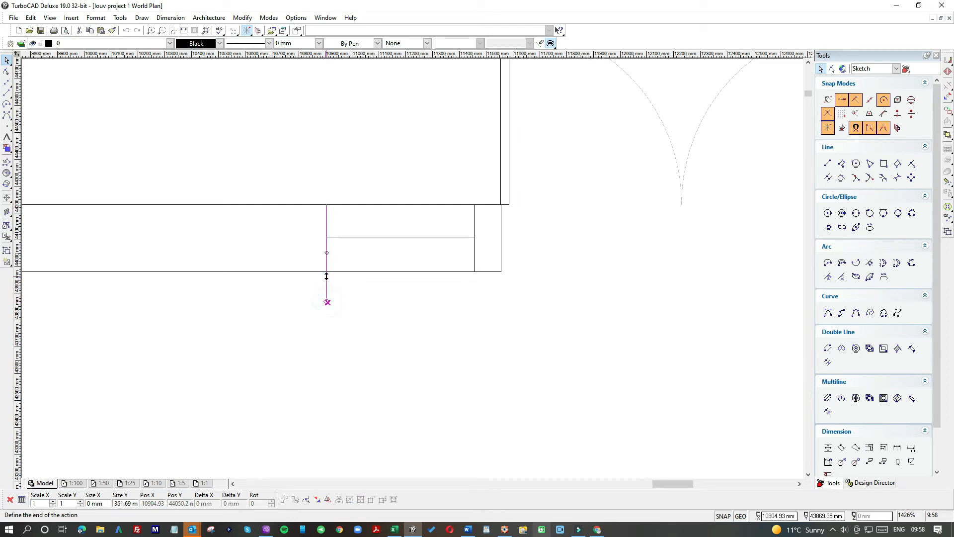
pyautogui.click(326, 270)
pyautogui.scroll(-2, 413, 271)
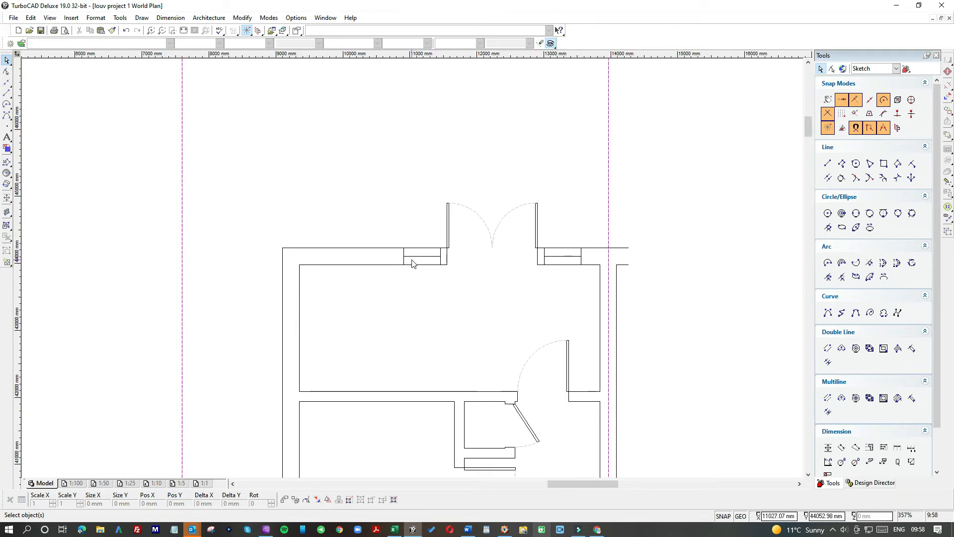
# - Add a parallel line about 100 mm outside the far-side jamb of the window left of the double doors
pyautogui.click(6, 93)
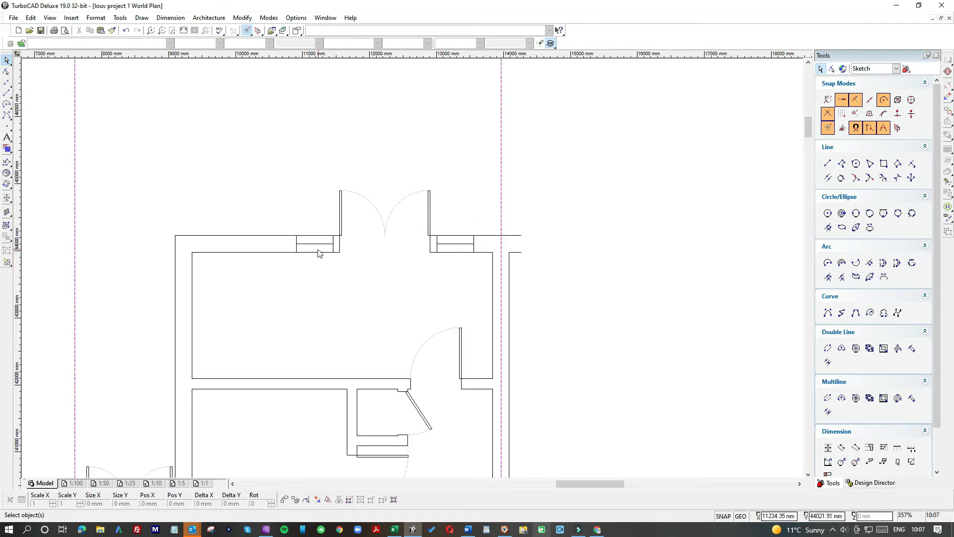
pyautogui.scroll(1, 311, 247)
pyautogui.click(7, 92)
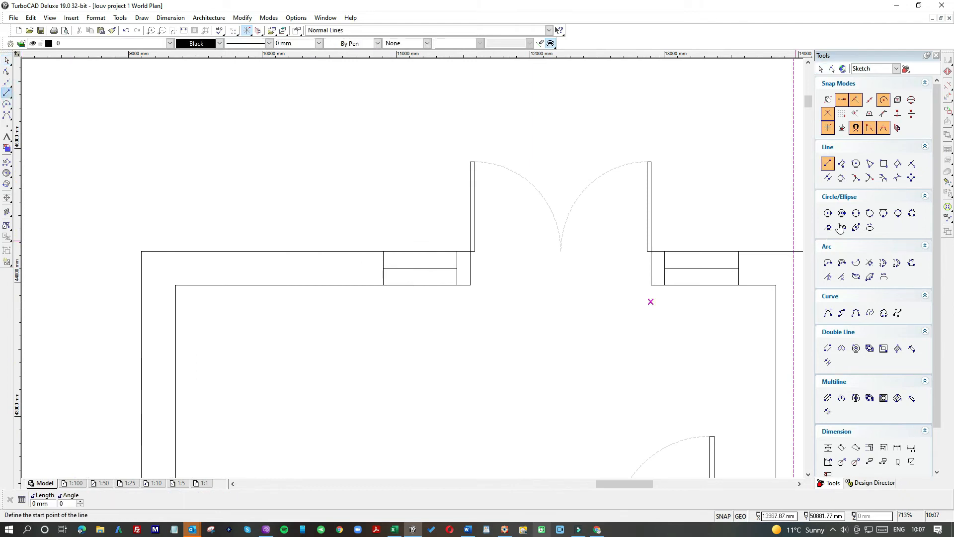
pyautogui.click(827, 177)
pyautogui.click(378, 268)
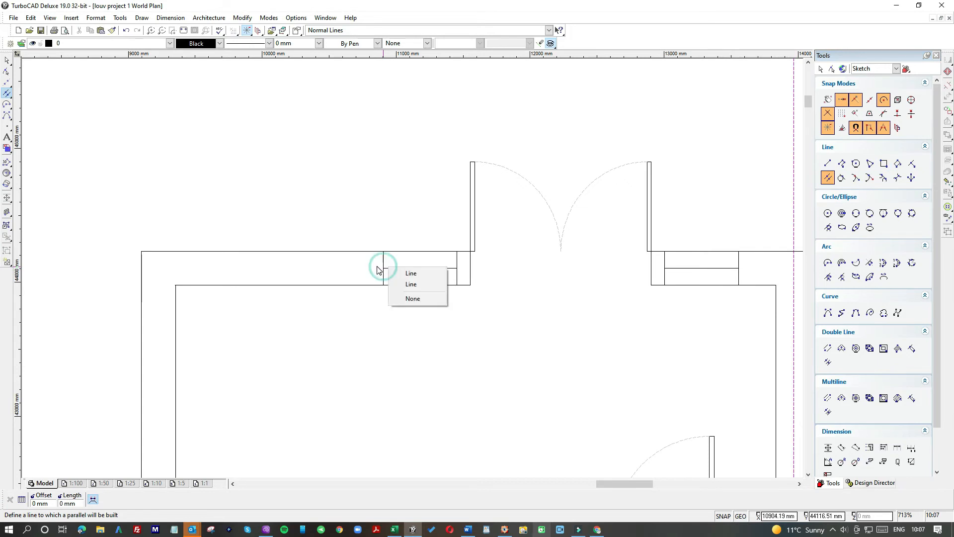
pyautogui.click(404, 284)
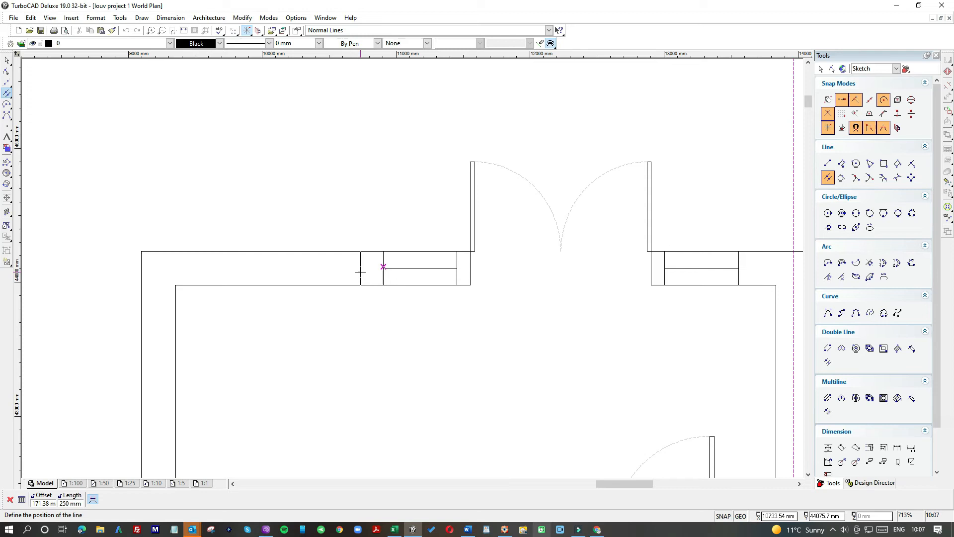
pyautogui.press('Tab')
pyautogui.write('1')
pyautogui.click(361, 272)
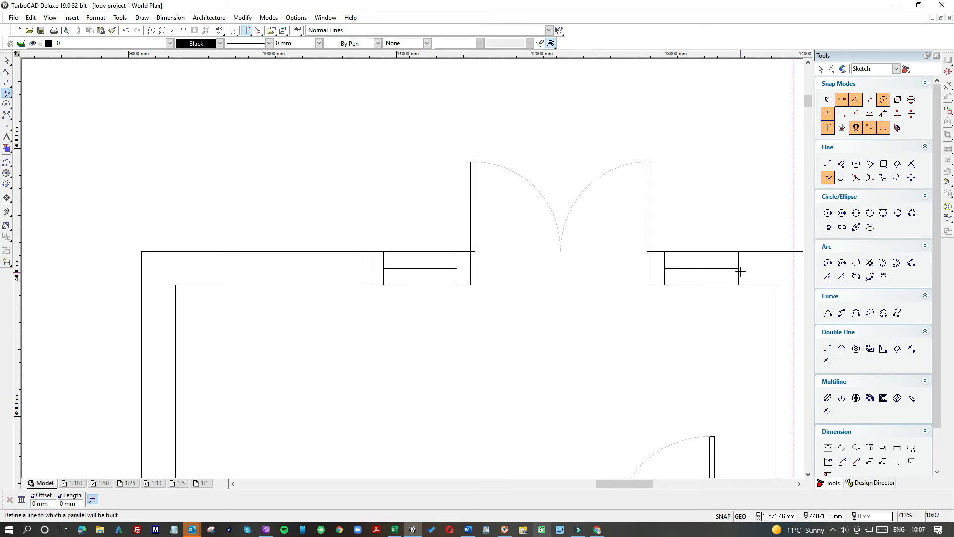
# - Add a matching parallel line about 100 mm outside the far-side jamb of the window right of the double doors
pyautogui.click(740, 271)
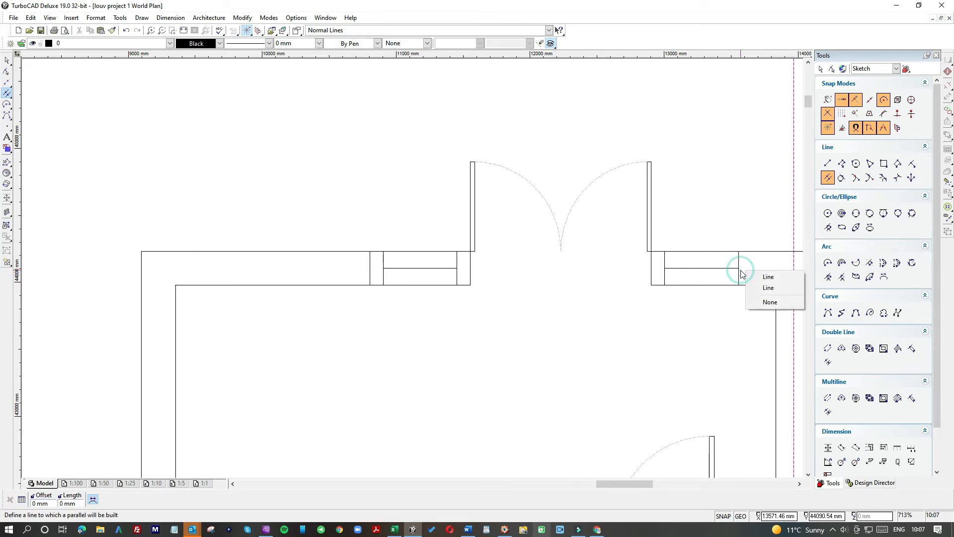
pyautogui.click(760, 287)
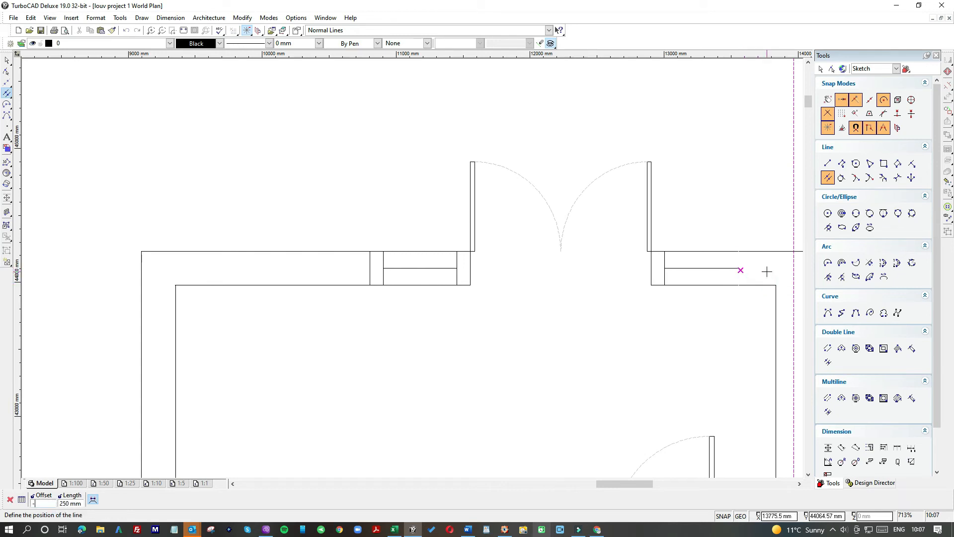
pyautogui.click(767, 269)
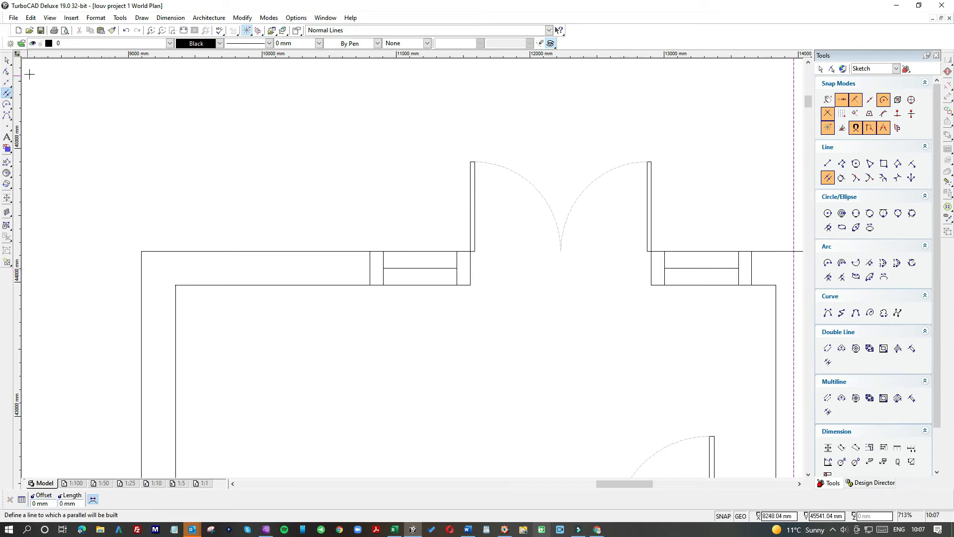
pyautogui.click(7, 60)
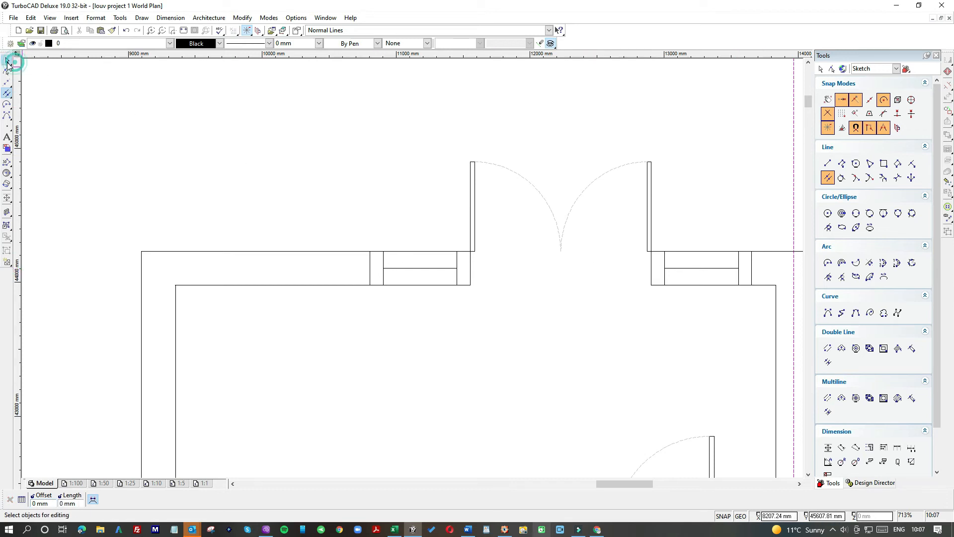
# - Add a parallel line about 40 mm above the centre line of the window left of the double doors
pyautogui.click(422, 268)
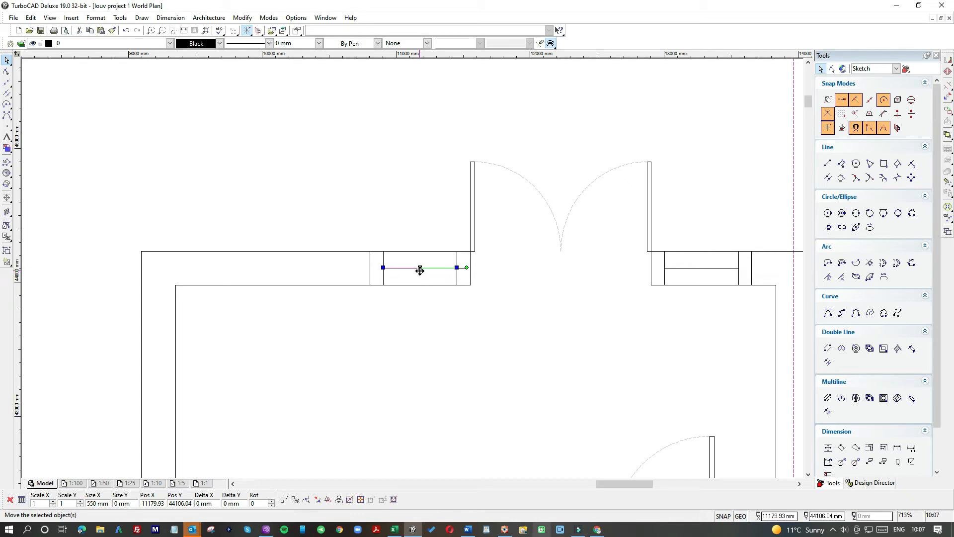
pyautogui.click(828, 177)
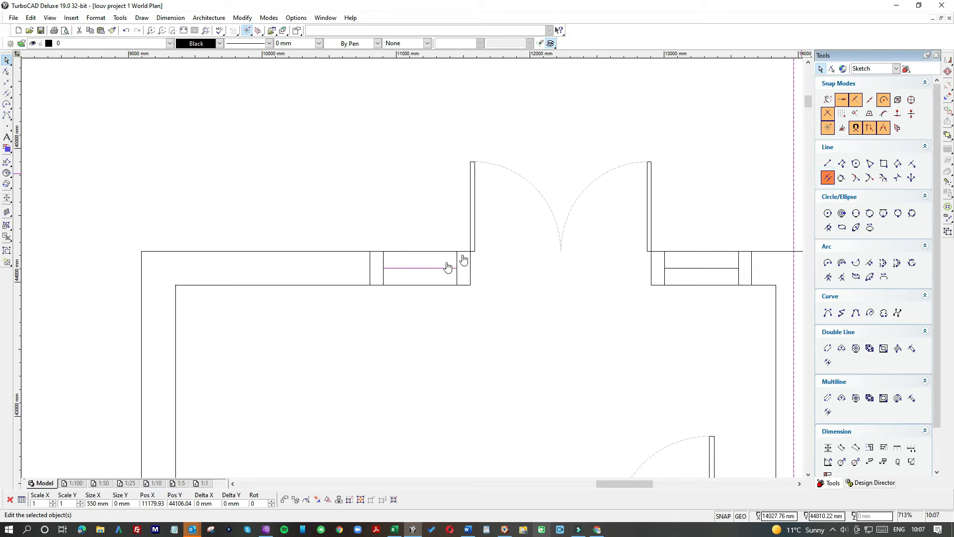
pyautogui.click(422, 267)
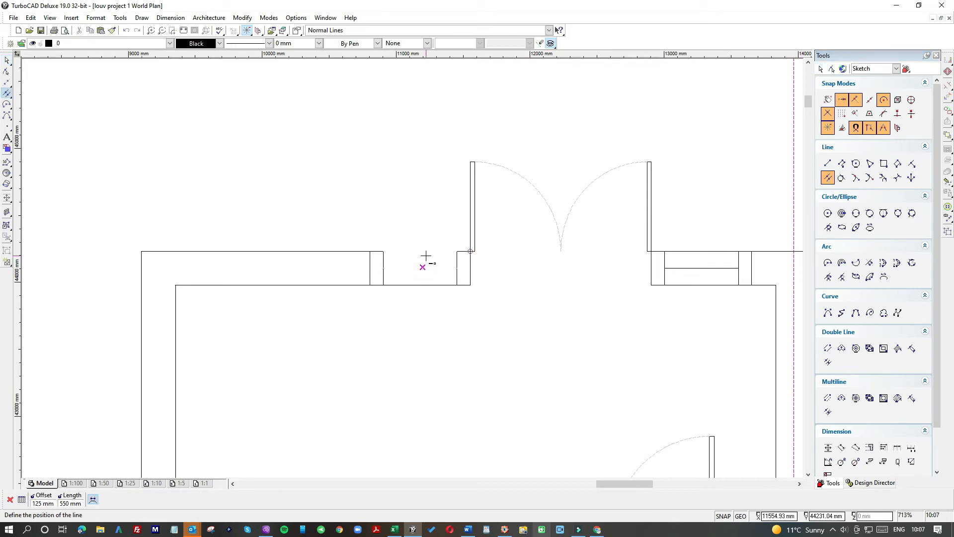
pyautogui.click(426, 255)
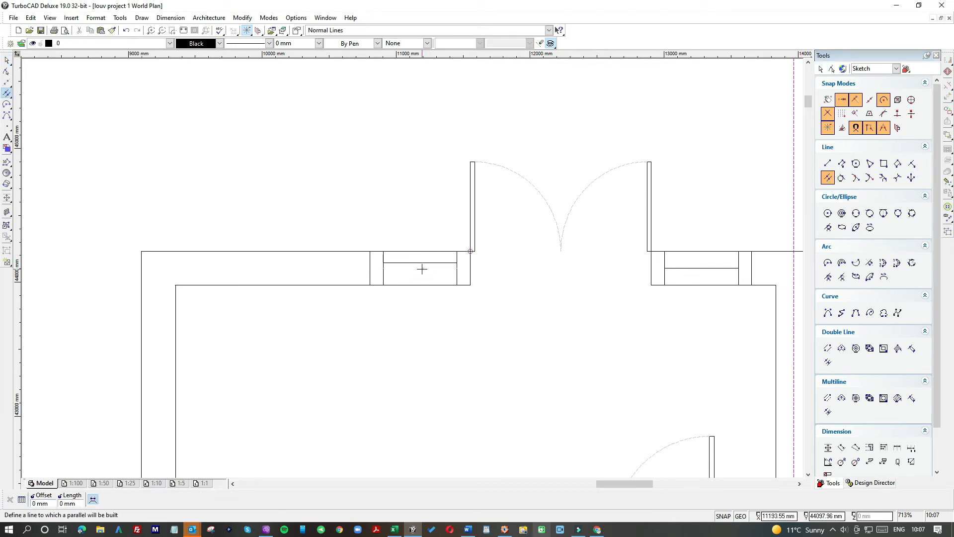
# - Add a parallel line about 40 mm below the centre line of the window left of the double doors
pyautogui.scroll(-2, 422, 268)
pyautogui.click(412, 272)
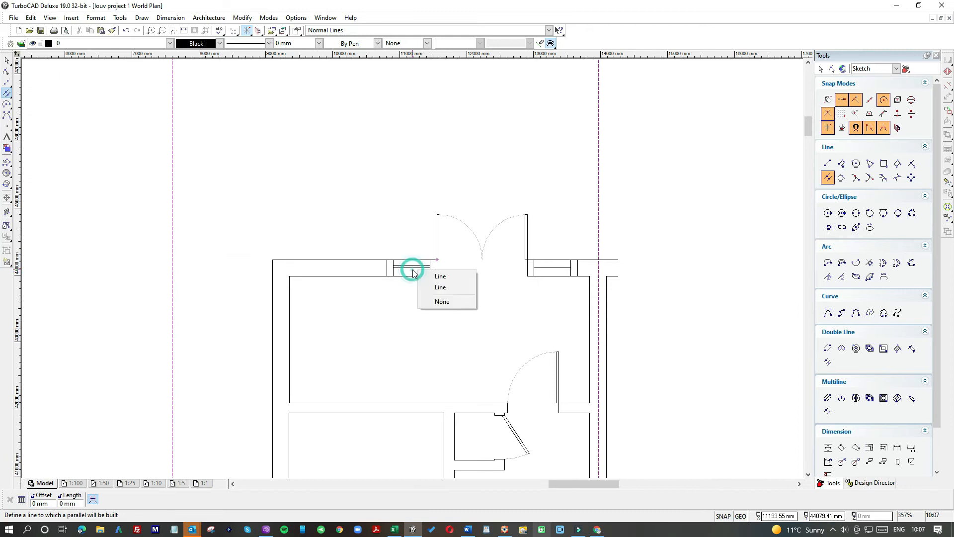
pyautogui.click(431, 287)
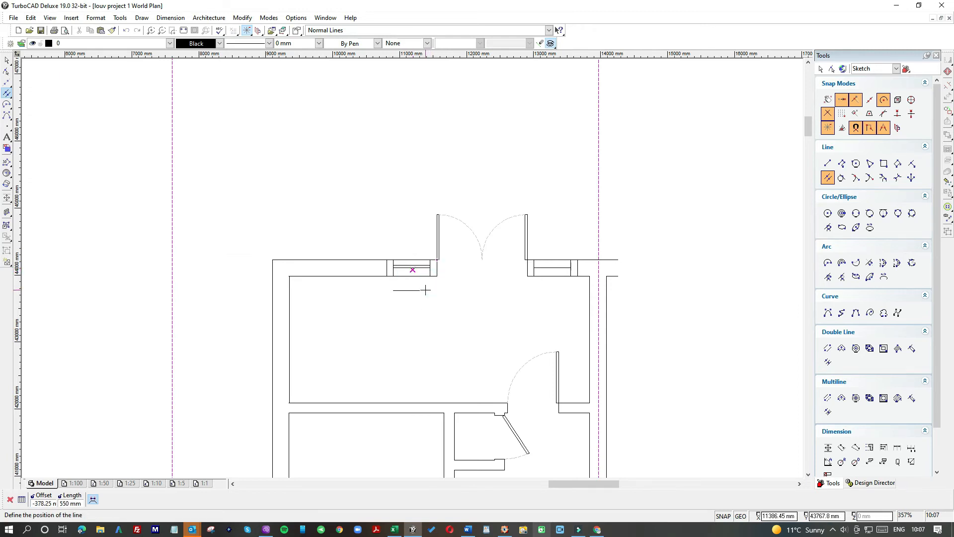
pyautogui.scroll(2, 407, 269)
pyautogui.scroll(4, 411, 269)
pyautogui.click(452, 260)
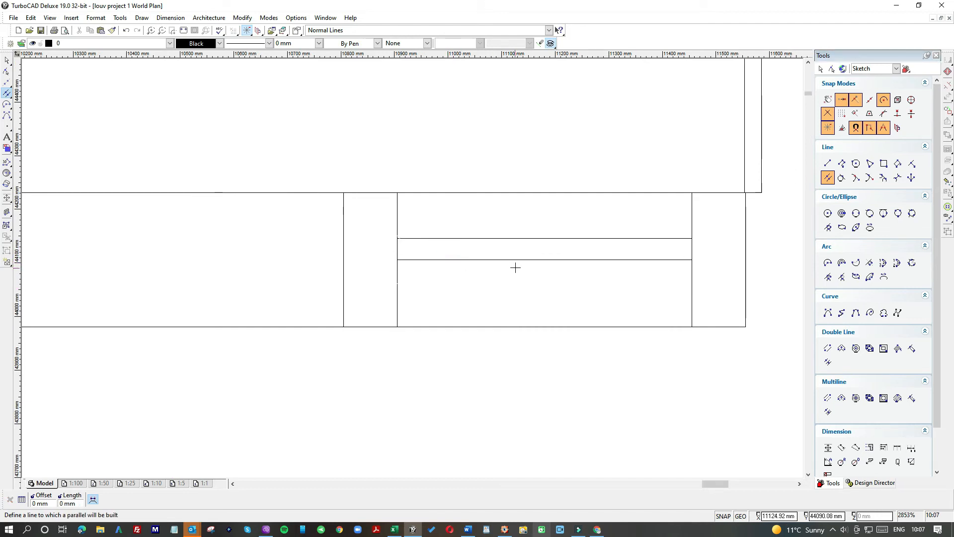
pyautogui.click(517, 260)
pyautogui.click(547, 269)
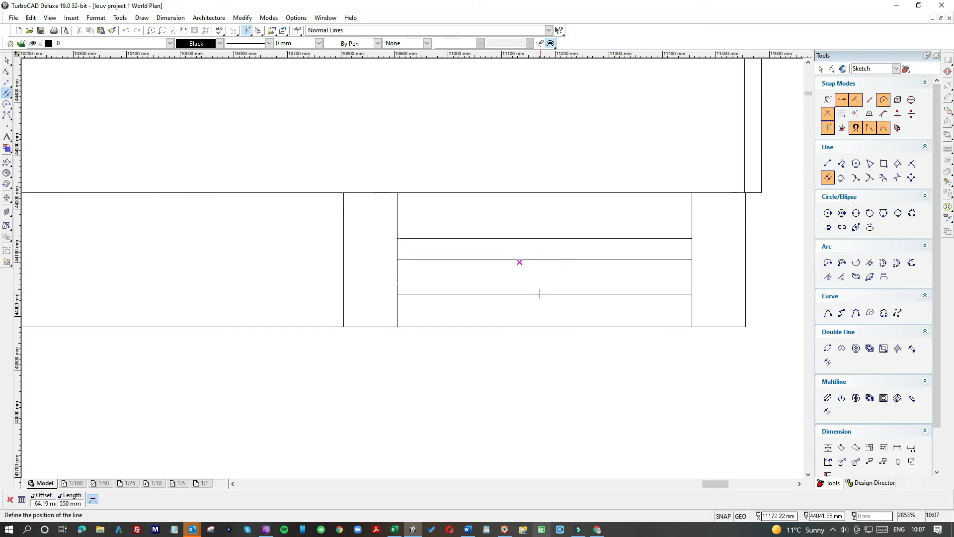
pyautogui.click(539, 290)
# - Delete the overlapping centre lines of the left window, keeping the two outer frame lines
pyautogui.click(7, 60)
pyautogui.click(490, 265)
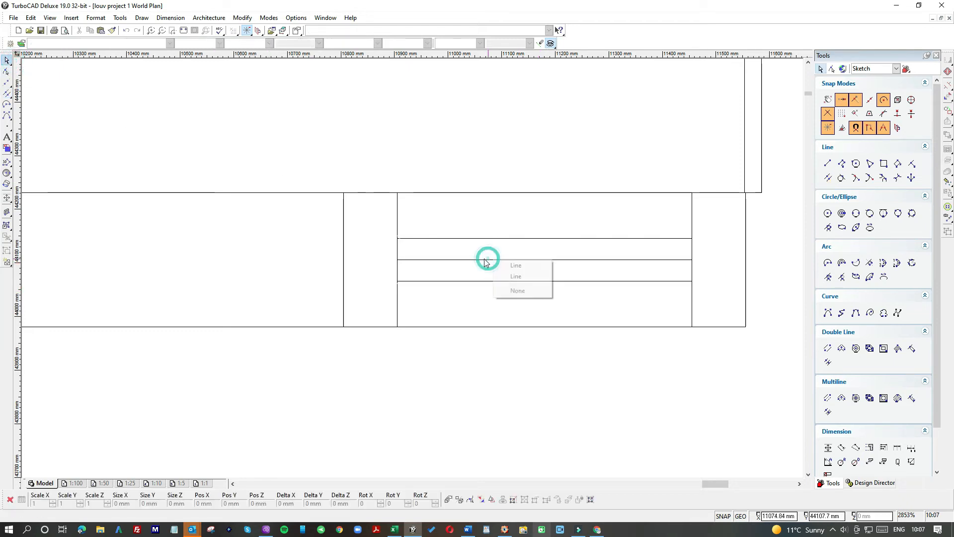
pyautogui.click(517, 264)
pyautogui.press('Delete')
pyautogui.scroll(-1, 572, 277)
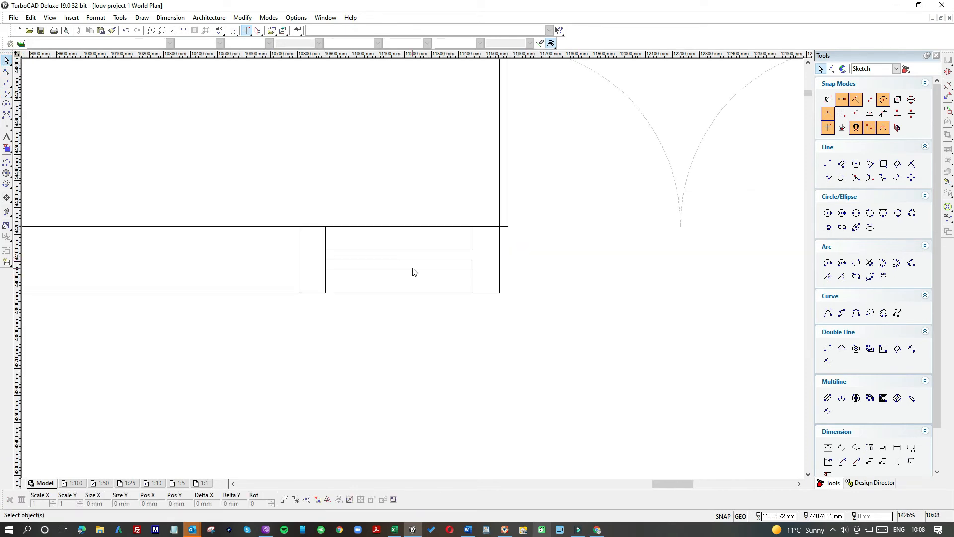
pyautogui.click(416, 259)
pyautogui.press('Delete')
# - Add a parallel line 40 mm above the centre line of the window right of the double doors
pyautogui.scroll(-1, 413, 271)
pyautogui.scroll(-1, 497, 284)
pyautogui.scroll(3, 413, 270)
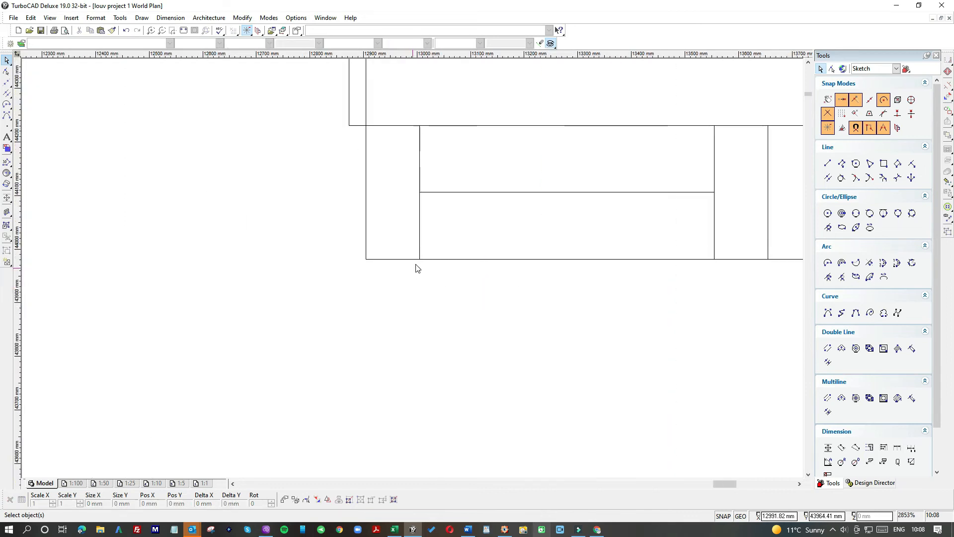
pyautogui.click(827, 178)
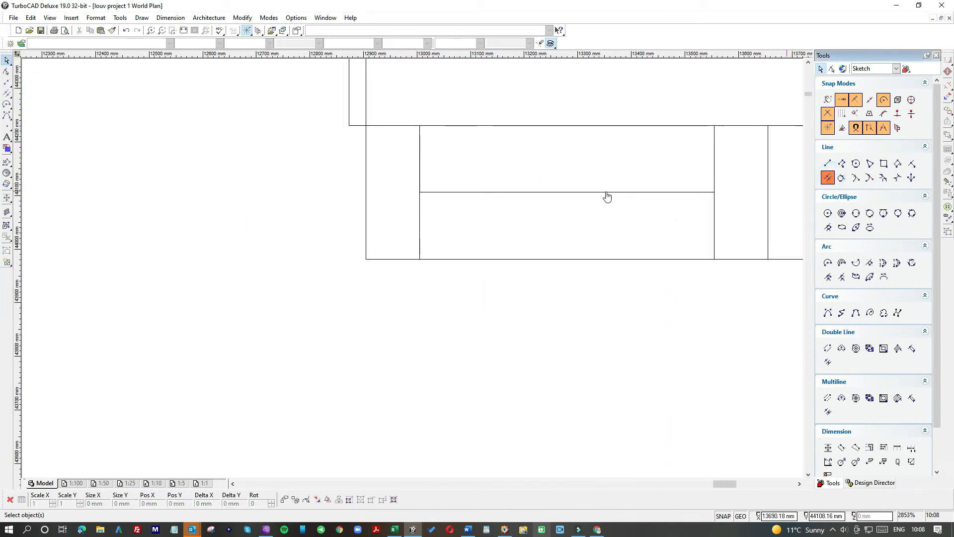
pyautogui.click(601, 191)
pyautogui.write('40')
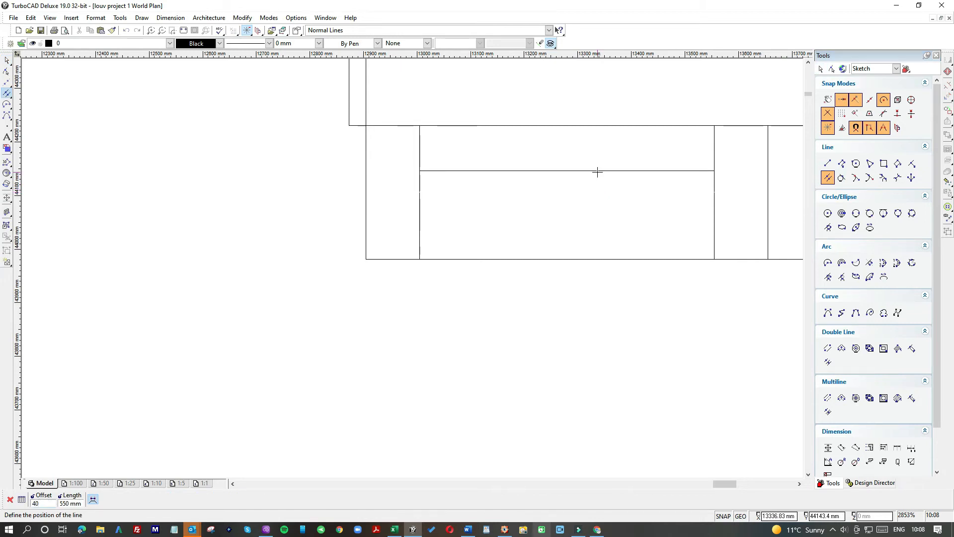
pyautogui.click(597, 172)
# - Add a parallel line at a -40 mm offset below the centre line of the right window
pyautogui.scroll(5, 572, 204)
pyautogui.click(436, 221)
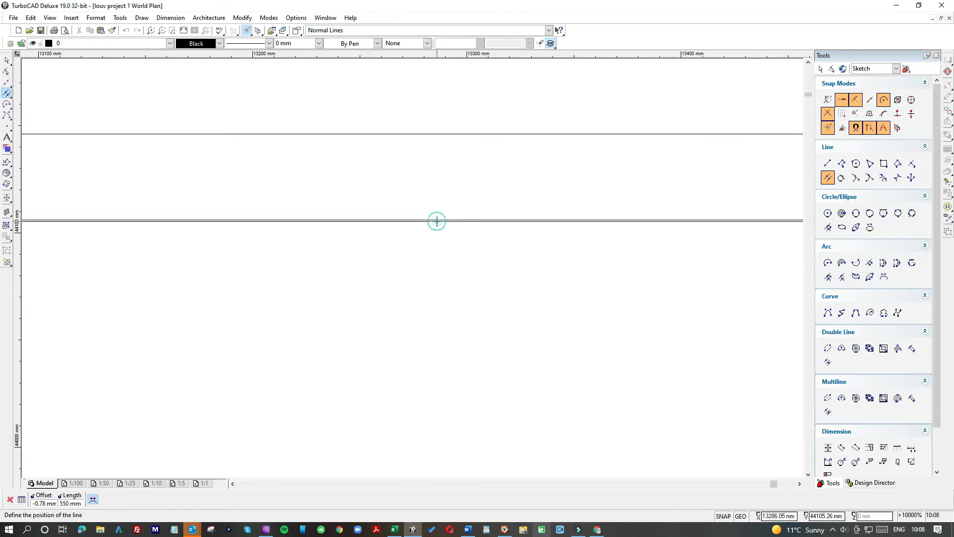
pyautogui.press('Tab')
pyautogui.write('-40')
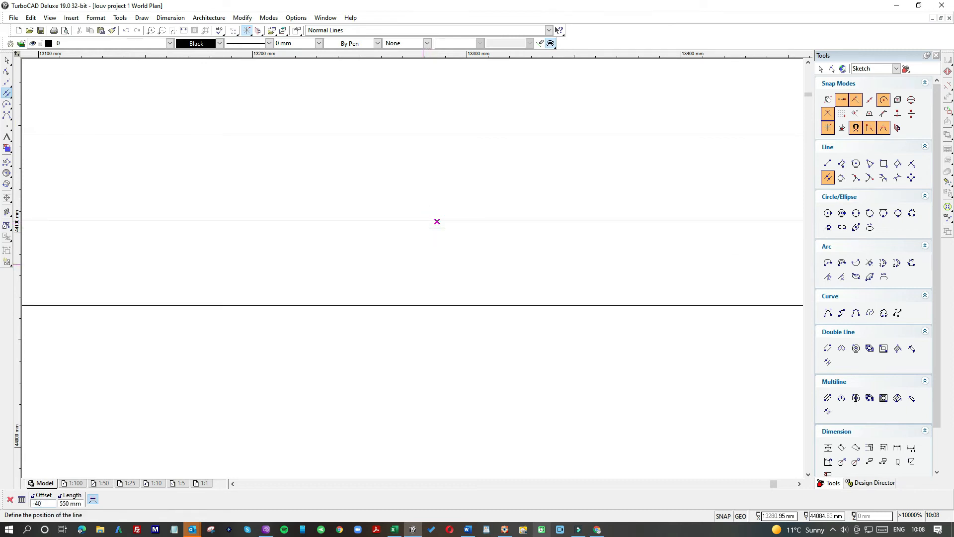
pyautogui.press('Return')
pyautogui.scroll(-5, 415, 268)
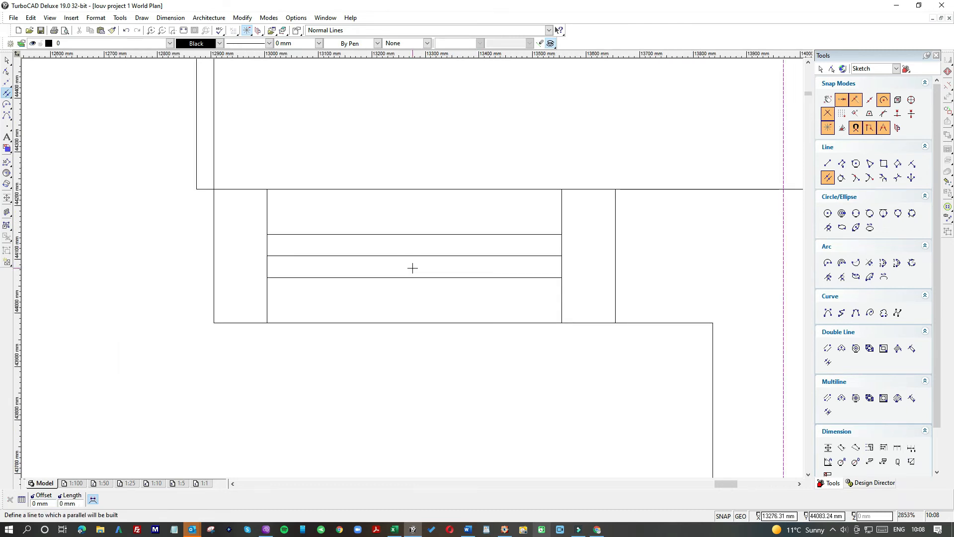
# - Delete the centre line of the right window, keeping the two outer frame lines
pyautogui.click(7, 60)
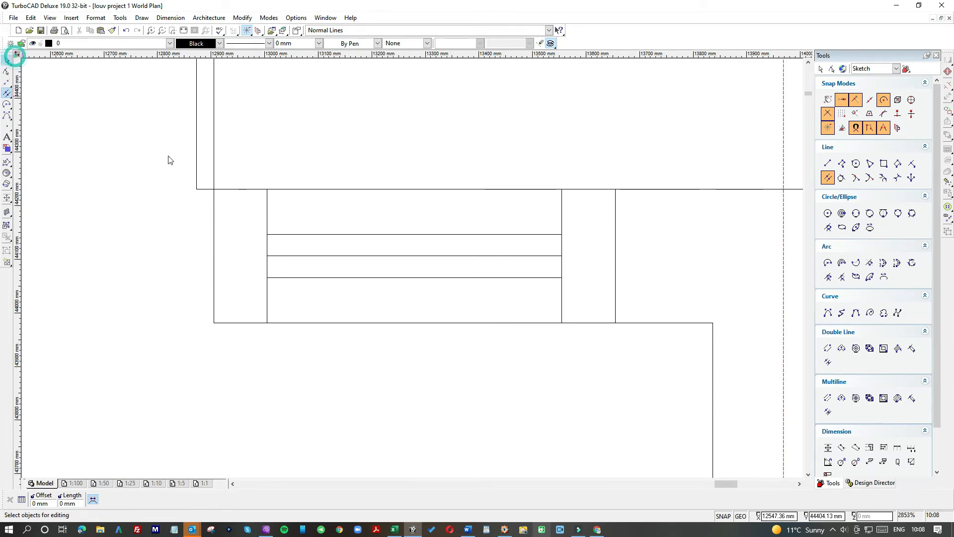
pyautogui.click(327, 255)
pyautogui.press('Delete')
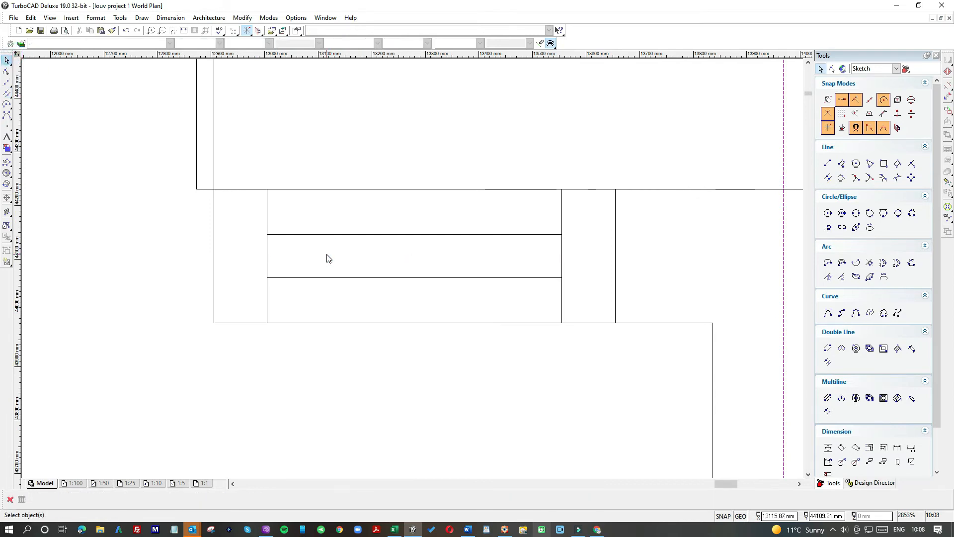
# - Draw a 50 mm line upward from the right window's upper-left corner, plus a horizontal line about 700 mm long rightward from its end
pyautogui.click(9, 94)
pyautogui.click(21, 100)
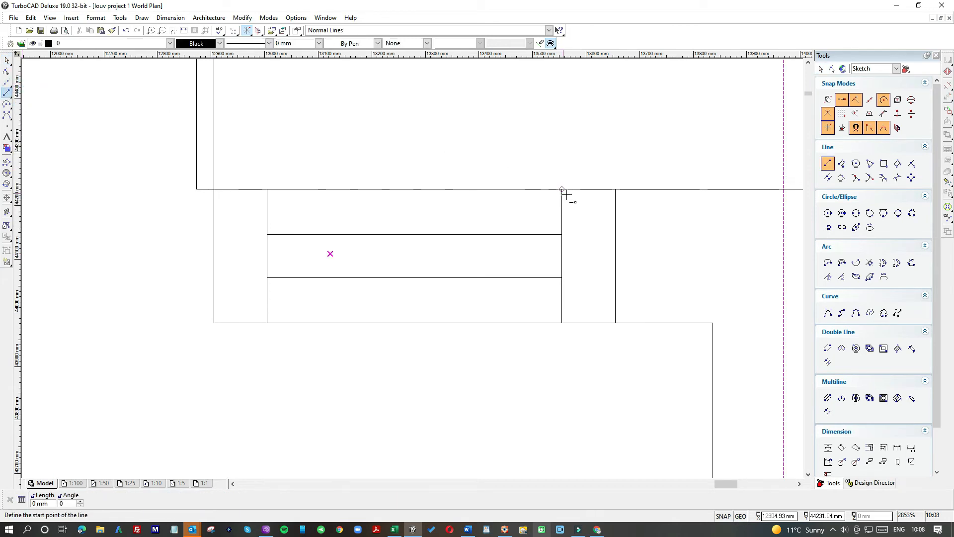
pyautogui.click(268, 189)
pyautogui.press('Escape')
pyautogui.click(267, 189)
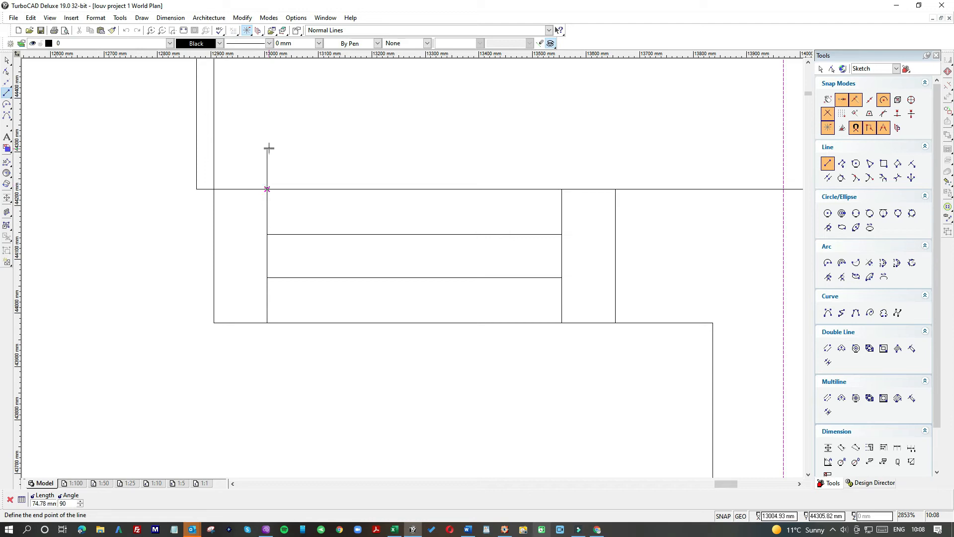
pyautogui.press('Tab')
pyautogui.write('50')
pyautogui.press('Return')
pyautogui.click(267, 162)
pyautogui.click(643, 162)
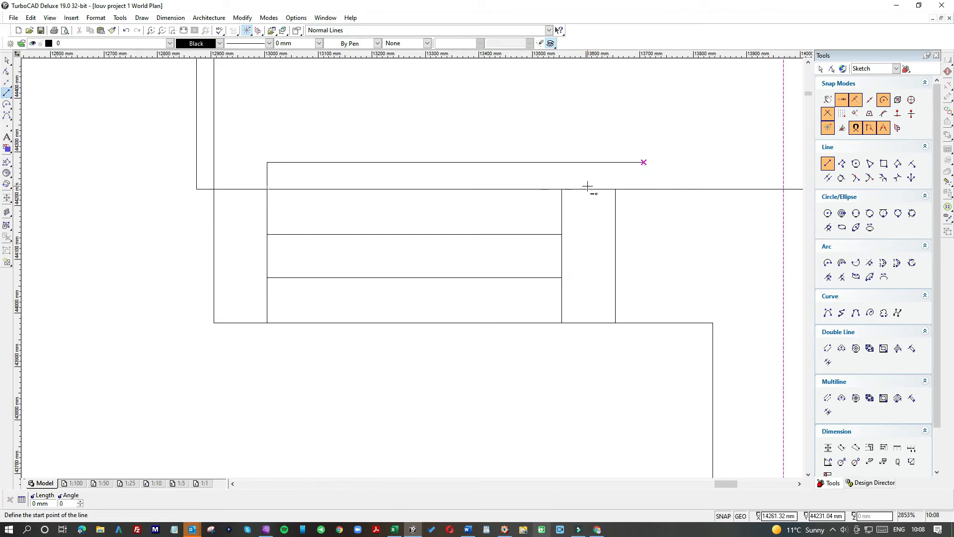
# - Draw a 50 mm line rightward from the right window's upper-right corner and a vertical line upward from its end past the horizontal sill line
pyautogui.click(562, 189)
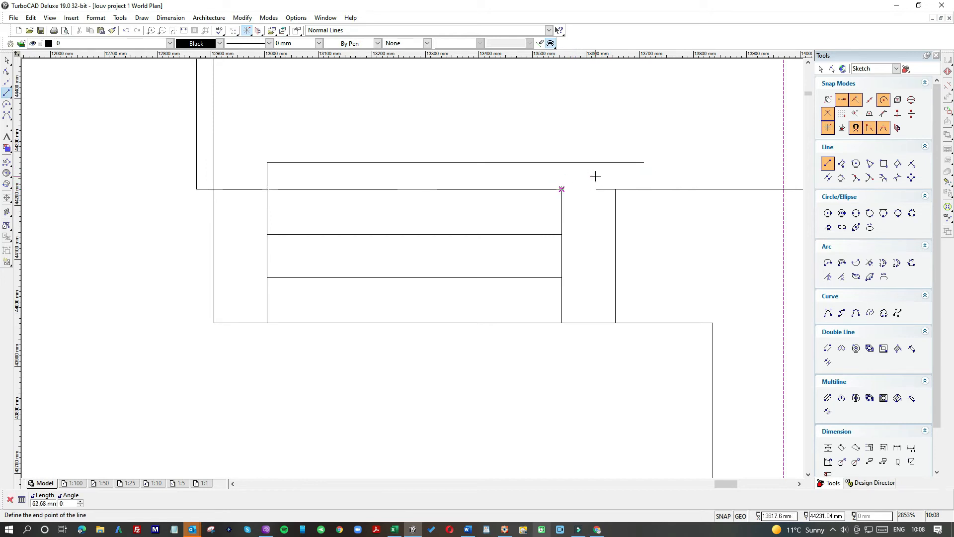
pyautogui.write('50')
pyautogui.press('Return')
pyautogui.click(588, 143)
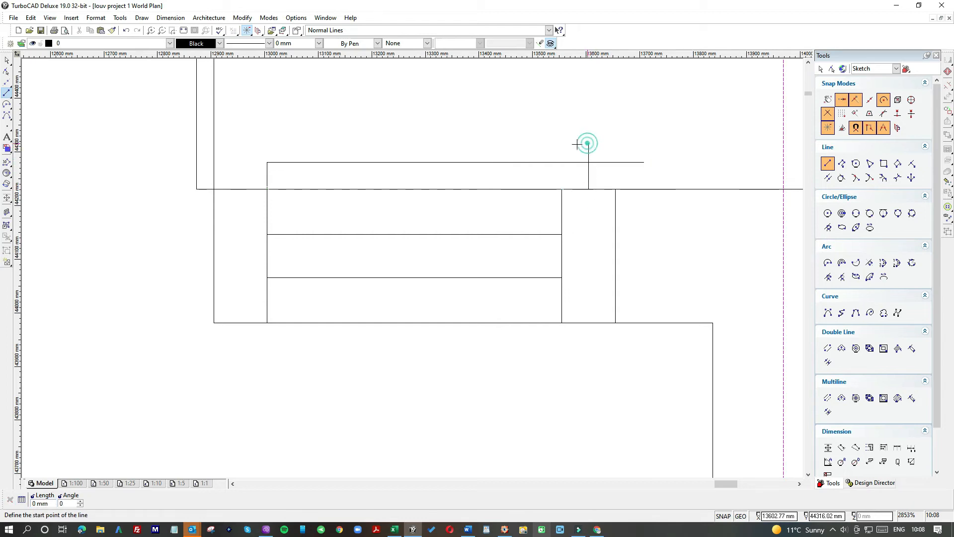
# - Draw a 50 mm line leftward from the right window's upper-left corner and a vertical line upward from its end past the sill line's height
pyautogui.click(267, 189)
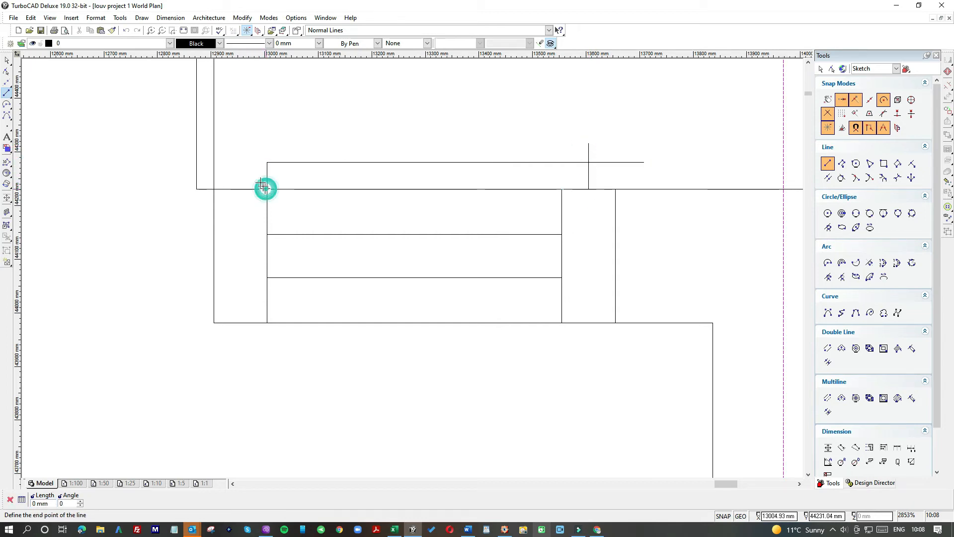
pyautogui.press('Tab')
pyautogui.write('50')
pyautogui.press('Return')
pyautogui.click(240, 189)
pyautogui.click(238, 150)
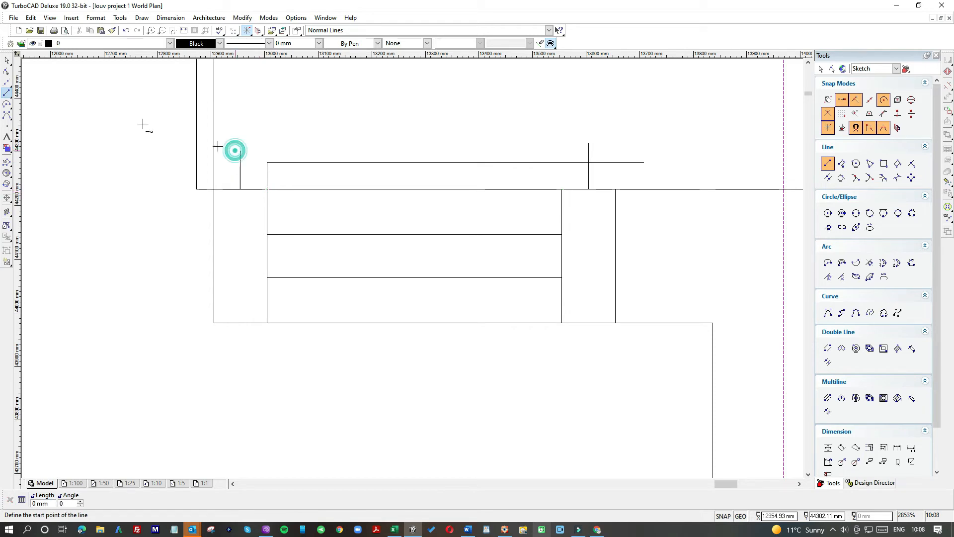
# - Extend the right window's sill line leftward to the new vertical line and trim that vertical to meet it
pyautogui.click(7, 60)
pyautogui.click(286, 198)
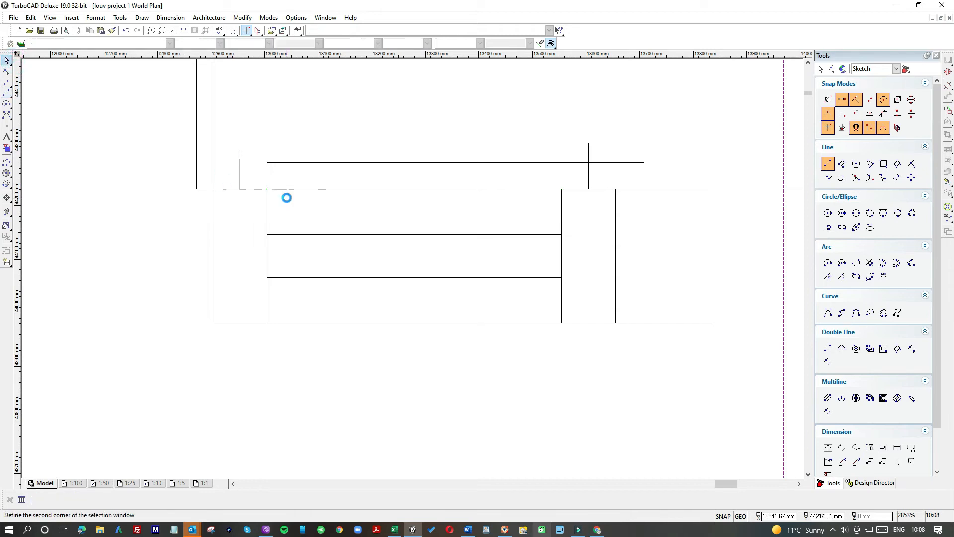
pyautogui.click(272, 164)
pyautogui.click(273, 162)
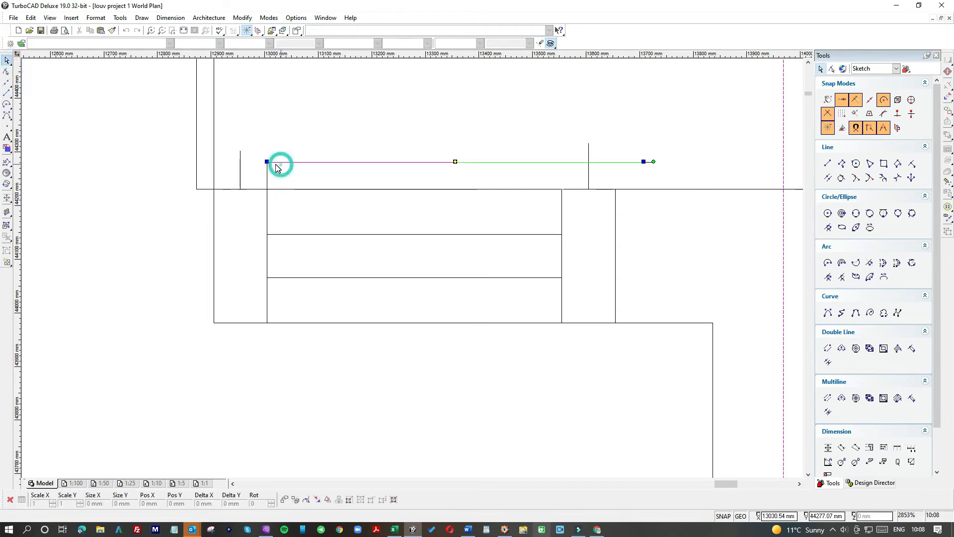
pyautogui.moveTo(269, 162); pyautogui.dragTo(240, 162)
pyautogui.click(240, 172)
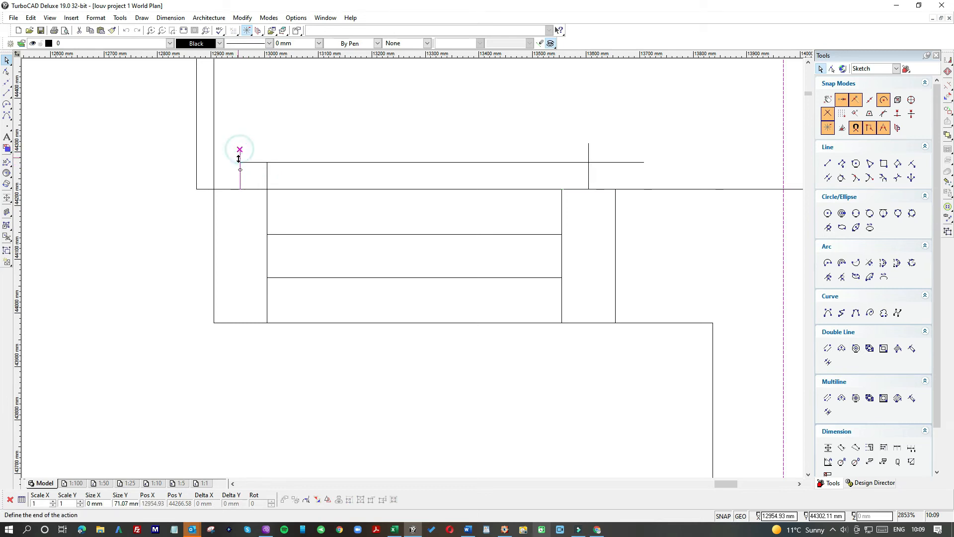
# - Trim the sill line and its right vertical to a clean corner, and delete the short vertical above the window's upper-left corner
pyautogui.click(632, 162)
pyautogui.moveTo(643, 162); pyautogui.dragTo(588, 163)
pyautogui.click(589, 151)
pyautogui.click(268, 176)
pyautogui.press('Delete')
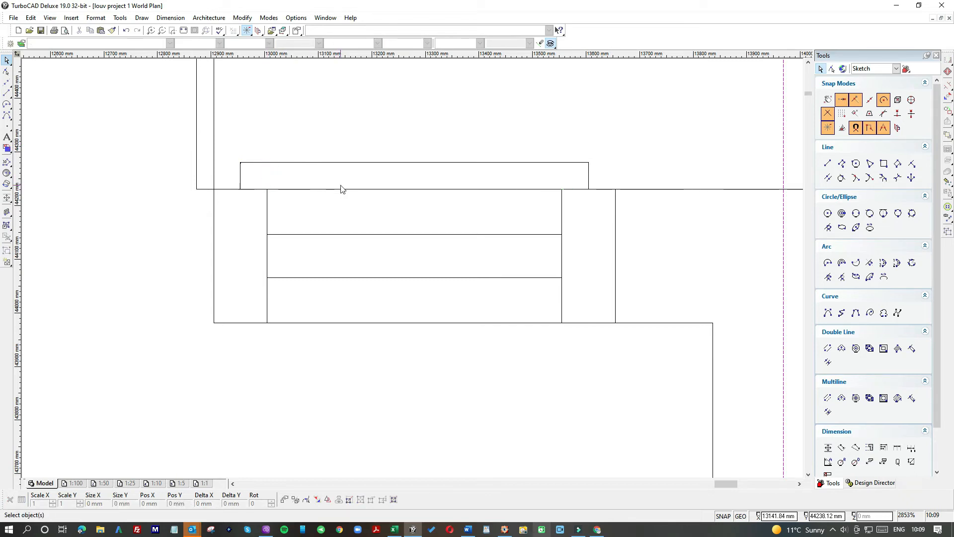
# - Shorten the outer wall line's left end to the right window's upper-right corner, clearing the window opening
pyautogui.click(212, 189)
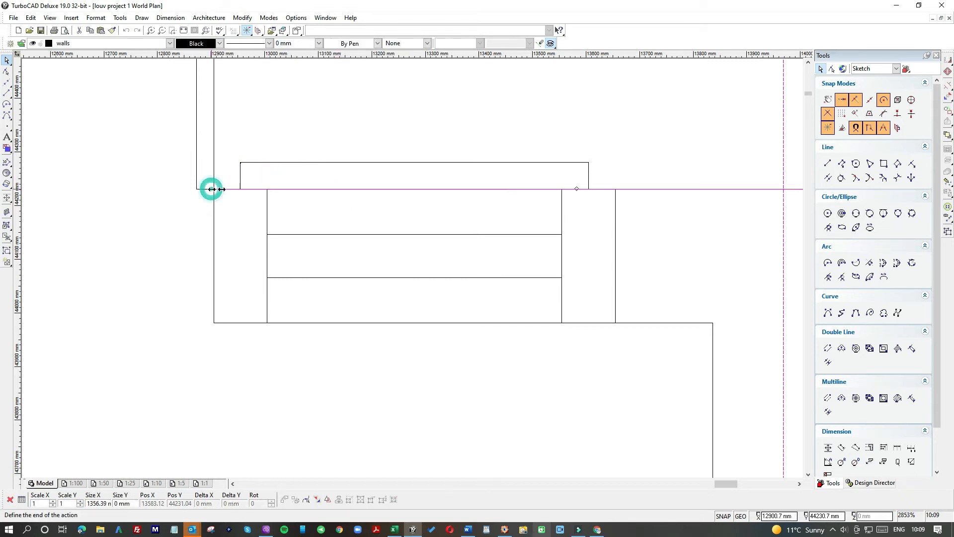
pyautogui.click(563, 188)
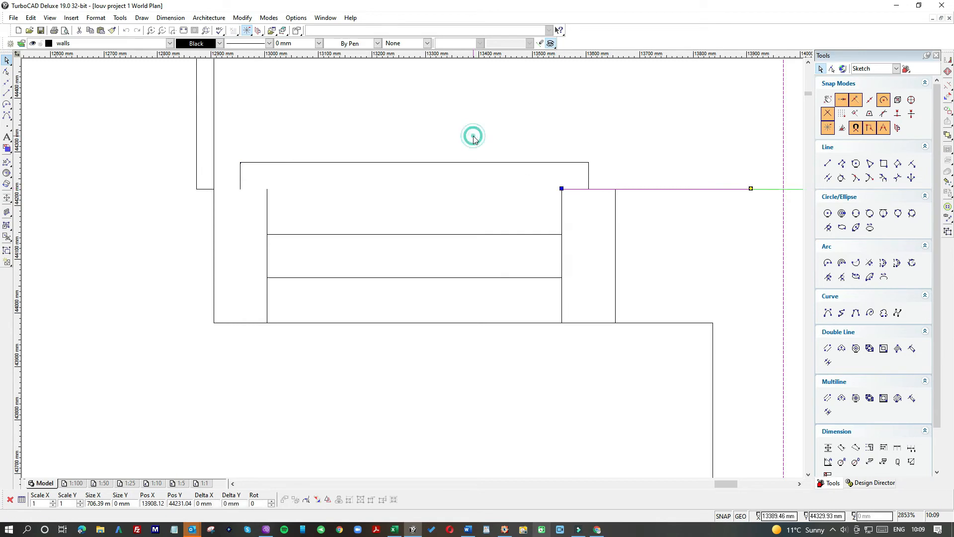
pyautogui.click(473, 141)
# - Draw a line along the outer wall face to the right window's left jamb edge, then shorten it to span only that jamb
pyautogui.click(6, 92)
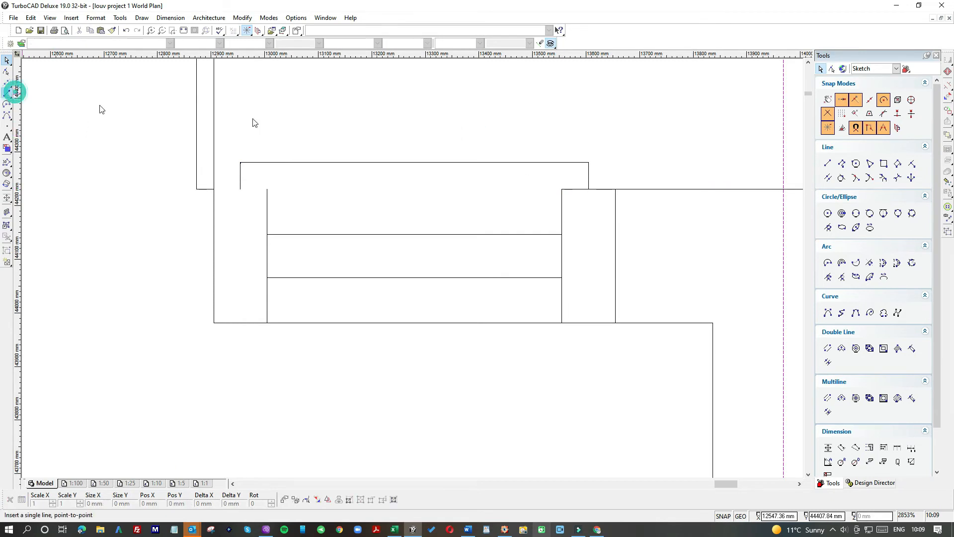
pyautogui.click(559, 190)
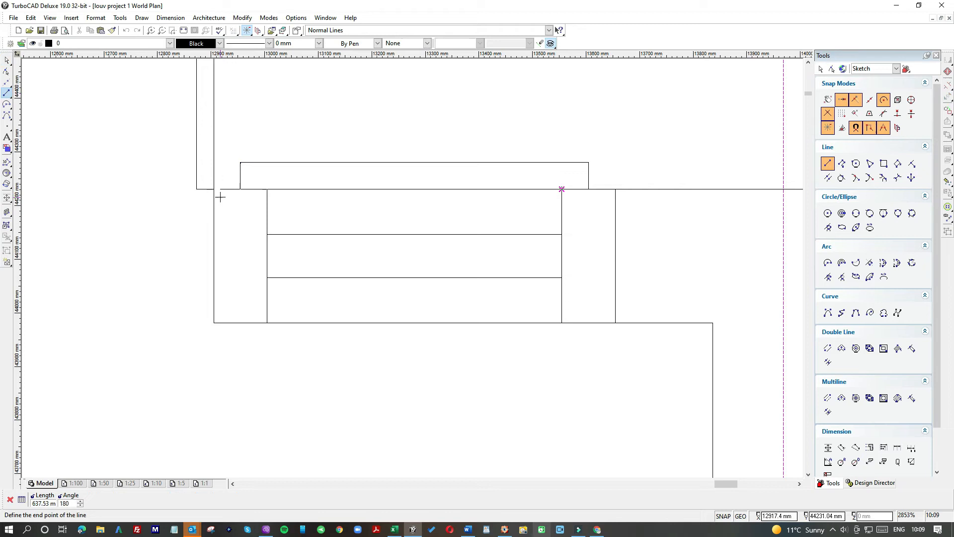
pyautogui.click(213, 190)
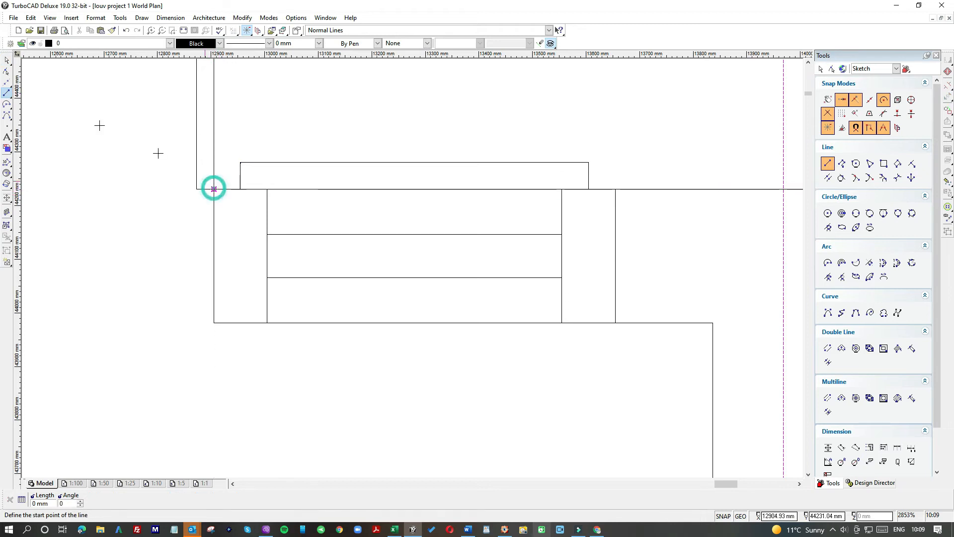
pyautogui.click(6, 61)
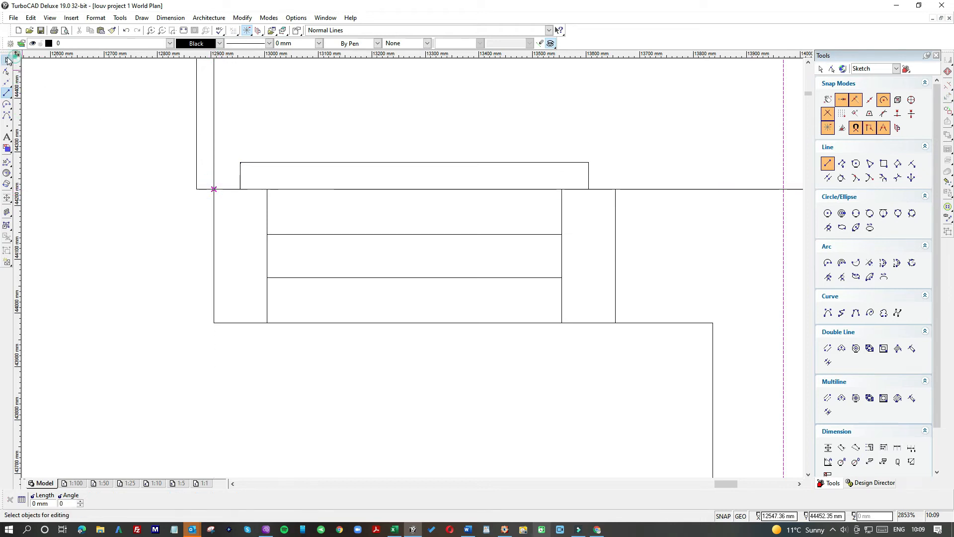
pyautogui.click(362, 189)
pyautogui.moveTo(562, 189); pyautogui.dragTo(271, 200)
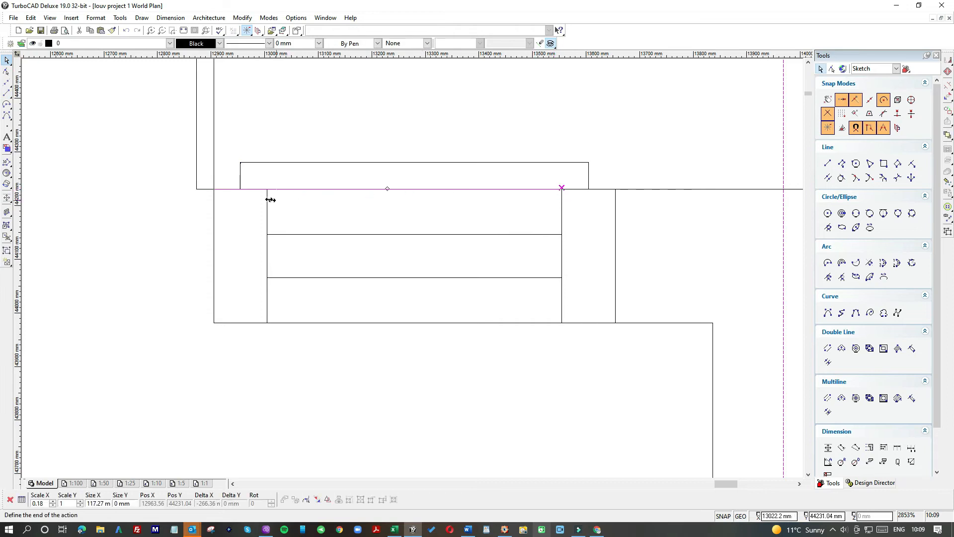
pyautogui.click(360, 131)
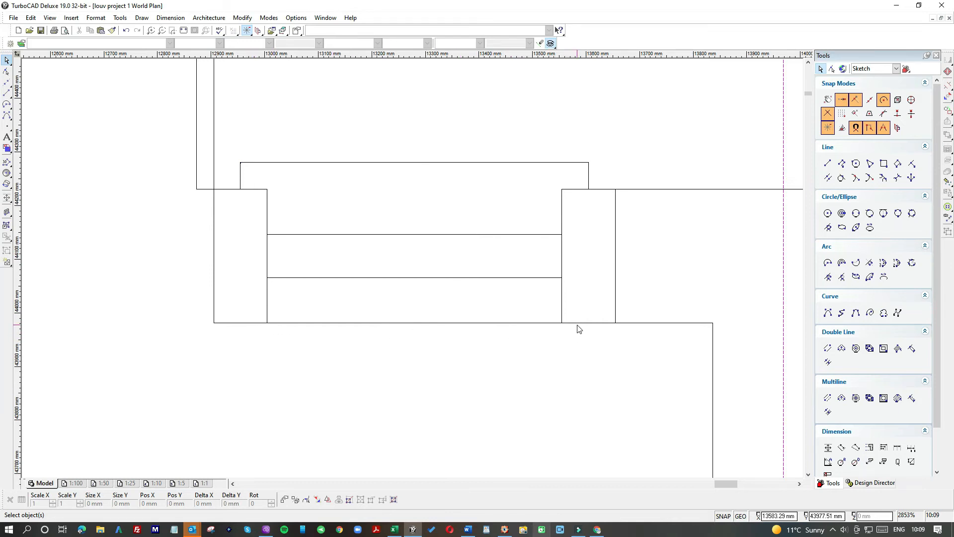
# - Draw a horizontal line from the upper-left corner of the right window's sill leftward across the doorway to above the left window
pyautogui.scroll(-1, 575, 324)
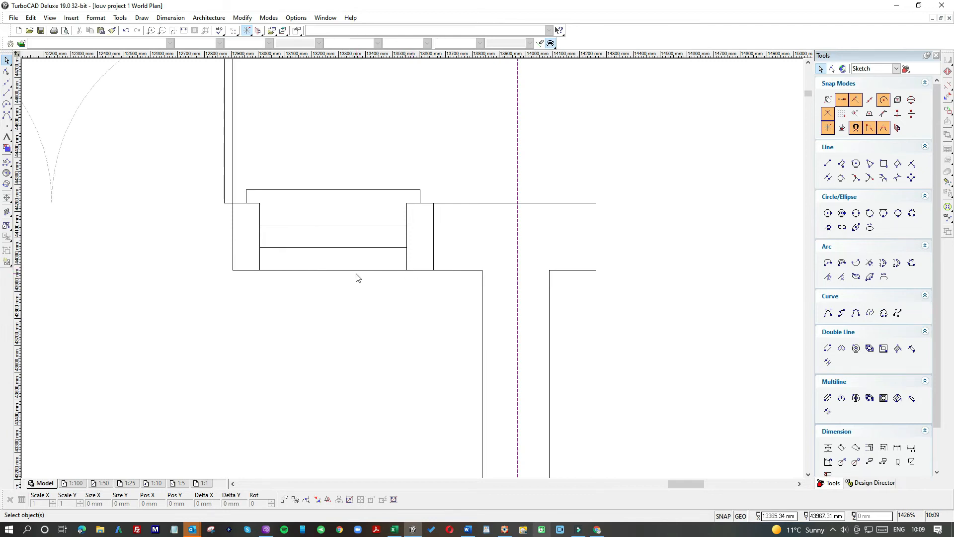
pyautogui.scroll(-1, 358, 277)
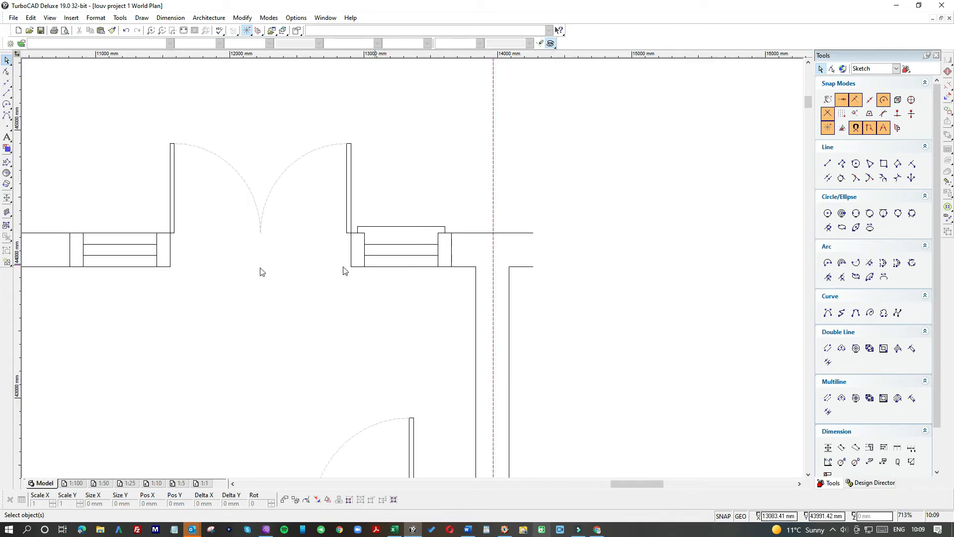
pyautogui.click(7, 93)
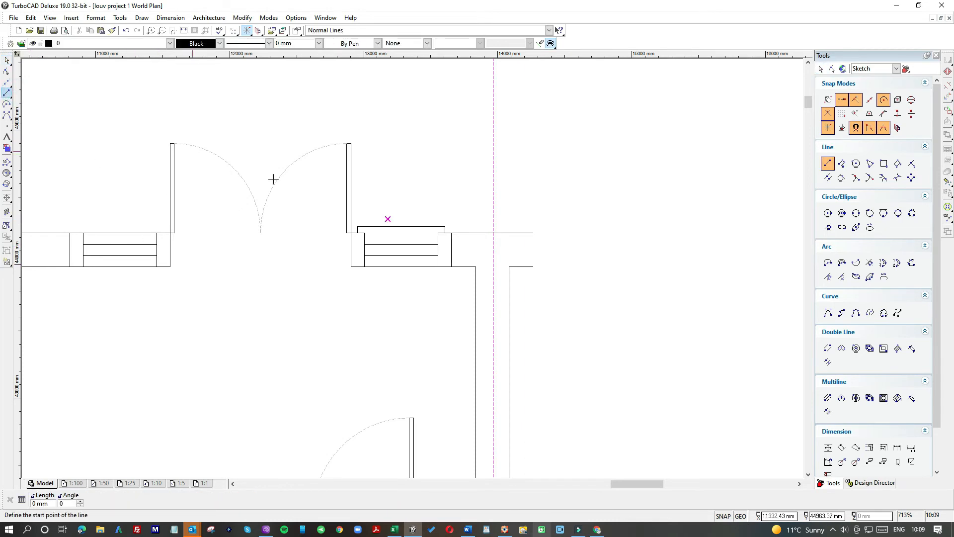
pyautogui.click(357, 226)
pyautogui.click(95, 227)
# - Draw a 50 mm line rightward from the left window's upper-right corner and a vertical line upward from its end past the sill line
pyautogui.scroll(2, 110, 224)
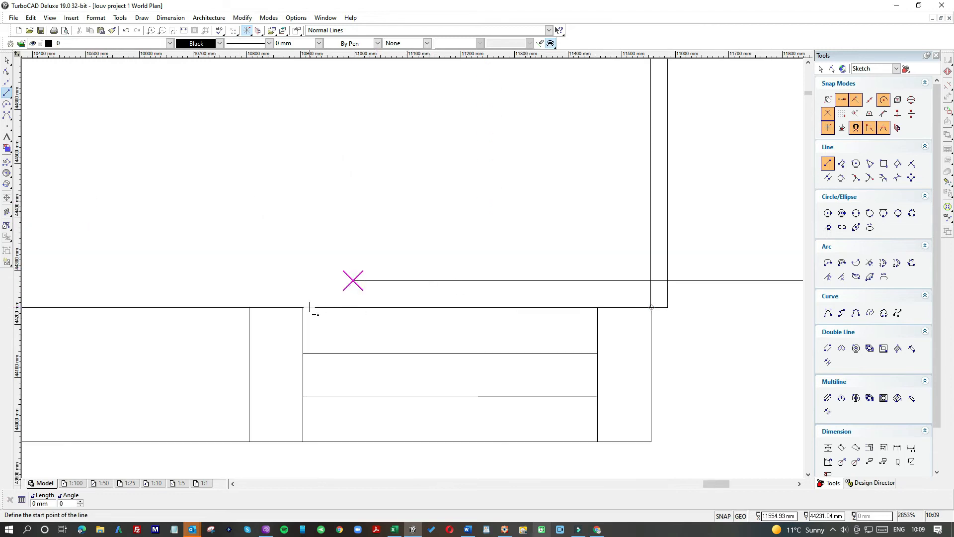
pyautogui.click(598, 307)
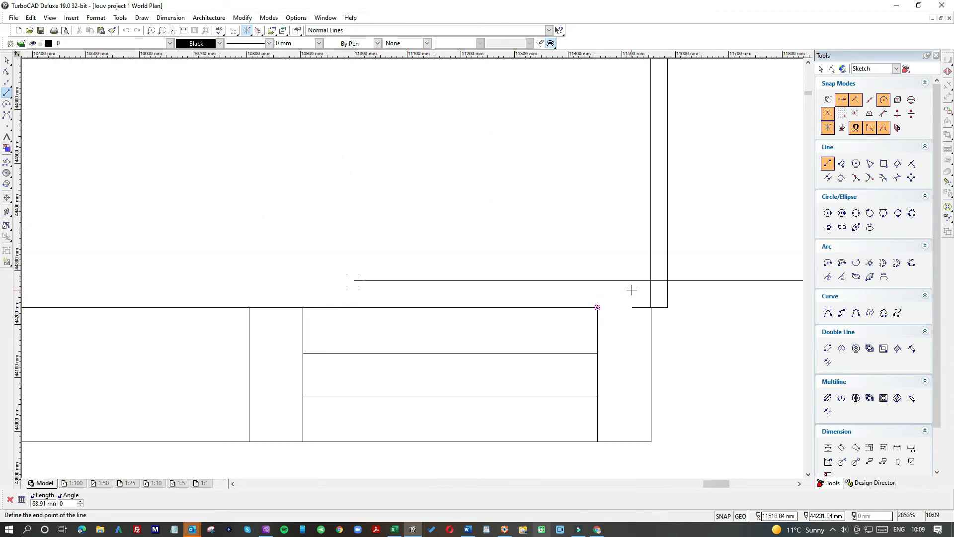
pyautogui.write('50')
pyautogui.press('Return')
pyautogui.click(625, 307)
pyautogui.click(624, 264)
# - Draw a 50 mm line leftward from the left window's upper-left corner and a vertical line upward from its end
pyautogui.click(301, 307)
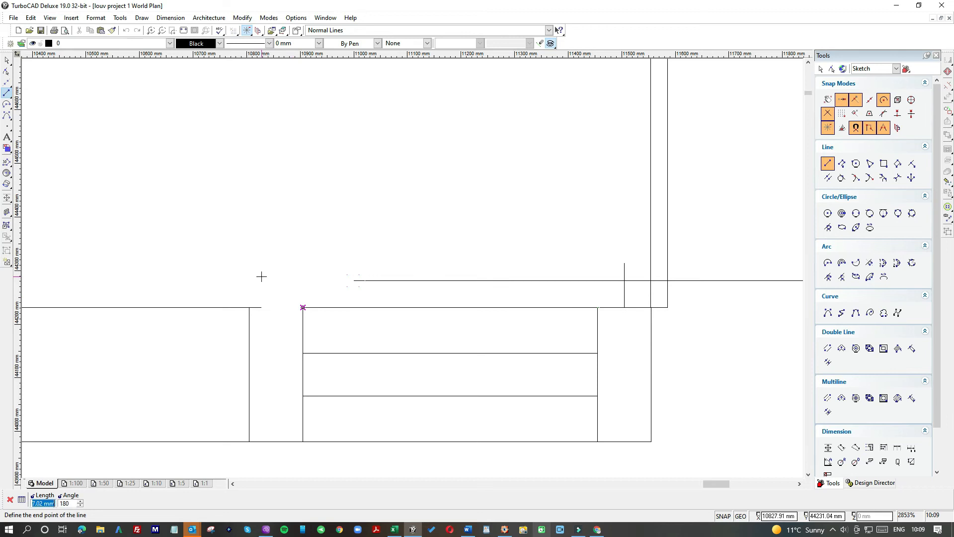
pyautogui.write('50')
pyautogui.press('Return')
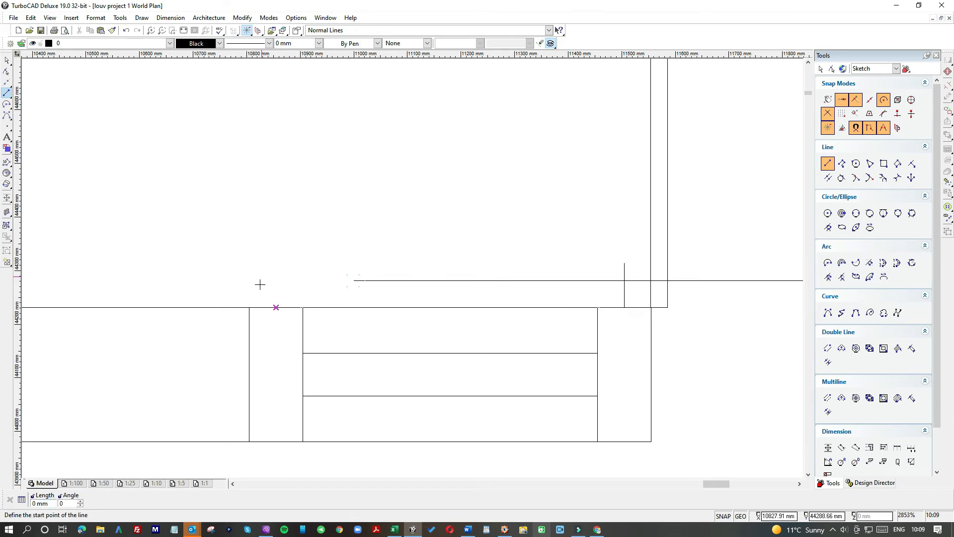
pyautogui.click(276, 307)
pyautogui.click(276, 266)
# - Extend the left window's sill line leftward to the left vertical line and trim that vertical to meet it
pyautogui.click(7, 59)
pyautogui.click(387, 281)
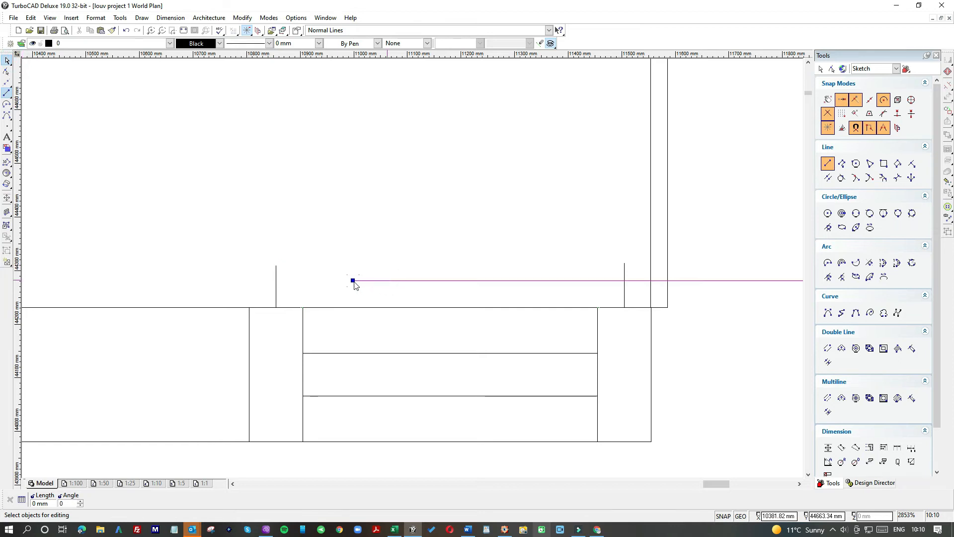
pyautogui.click(354, 281)
pyautogui.click(277, 270)
pyautogui.click(277, 266)
pyautogui.click(278, 280)
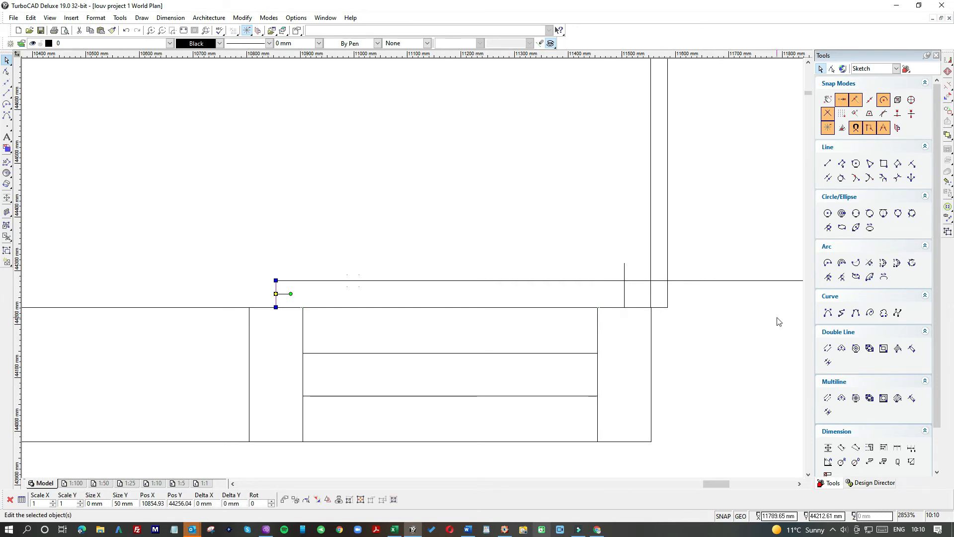
# - Shorten the sill line's right end to the left window's right vertical, making it 650 mm long, and trim that vertical to meet it
pyautogui.click(716, 281)
pyautogui.scroll(-1, 714, 294)
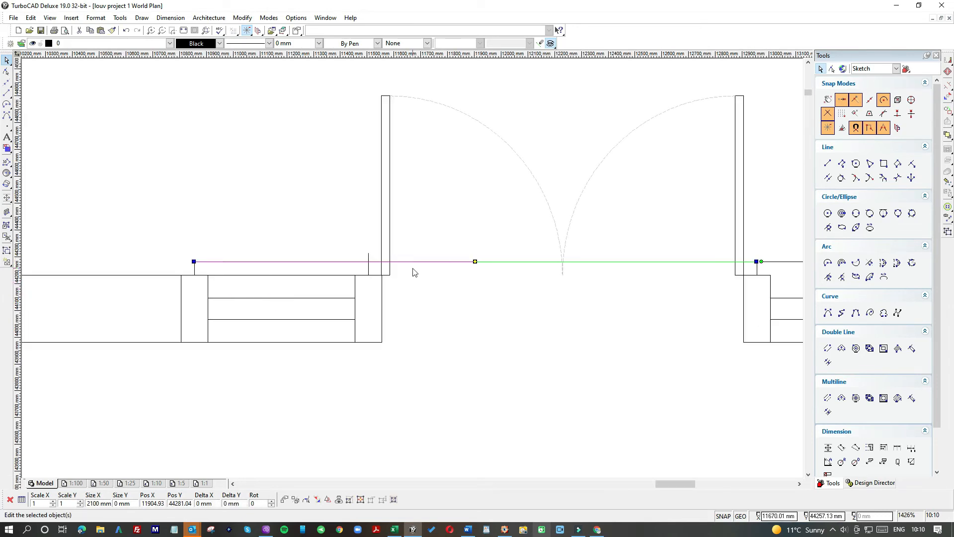
pyautogui.click(475, 261)
pyautogui.click(758, 261)
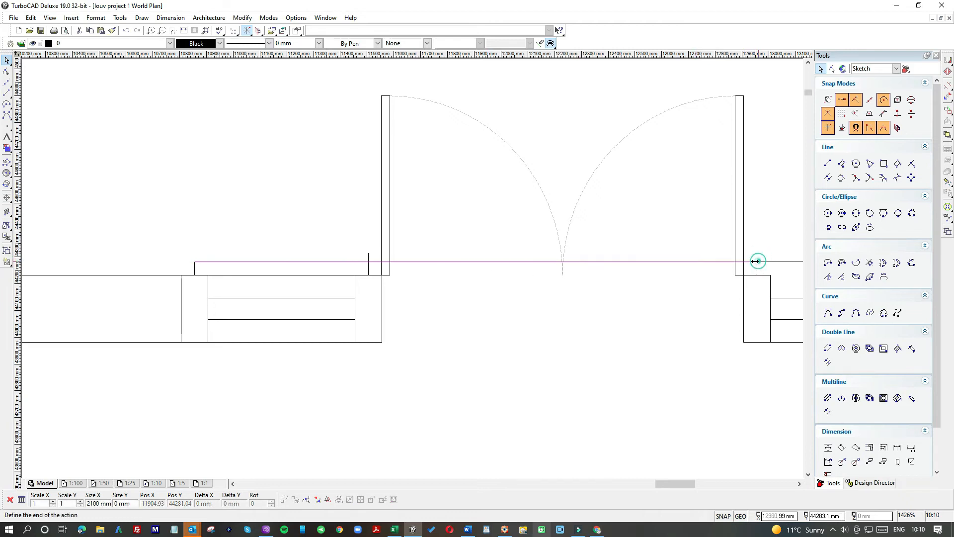
pyautogui.click(368, 262)
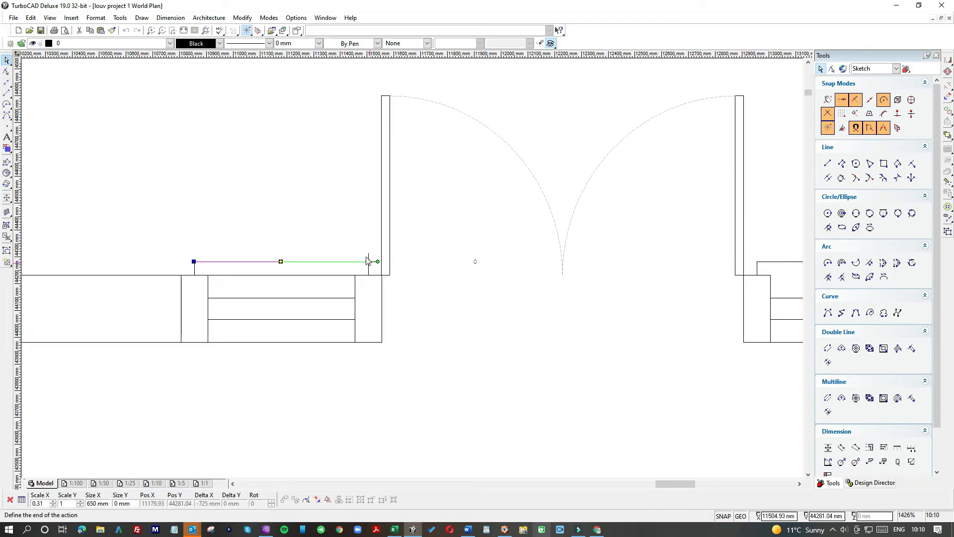
pyautogui.scroll(2, 369, 262)
pyautogui.click(422, 264)
pyautogui.click(422, 254)
pyautogui.click(421, 289)
pyautogui.scroll(-1, 415, 268)
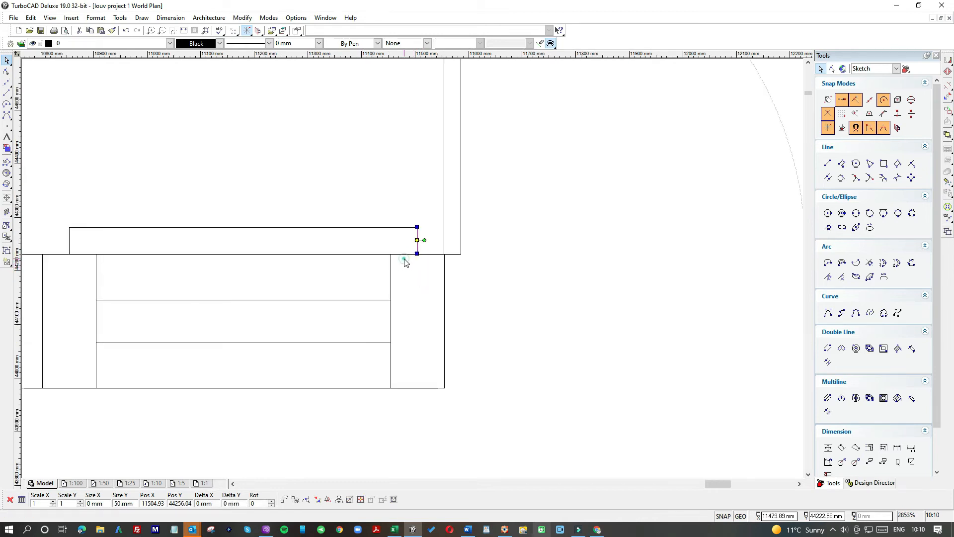
# - Shorten the outer wall line's right end to the left window's upper-left corner, clearing the window opening
pyautogui.click(405, 261)
pyautogui.click(350, 255)
pyautogui.click(445, 254)
pyautogui.click(96, 256)
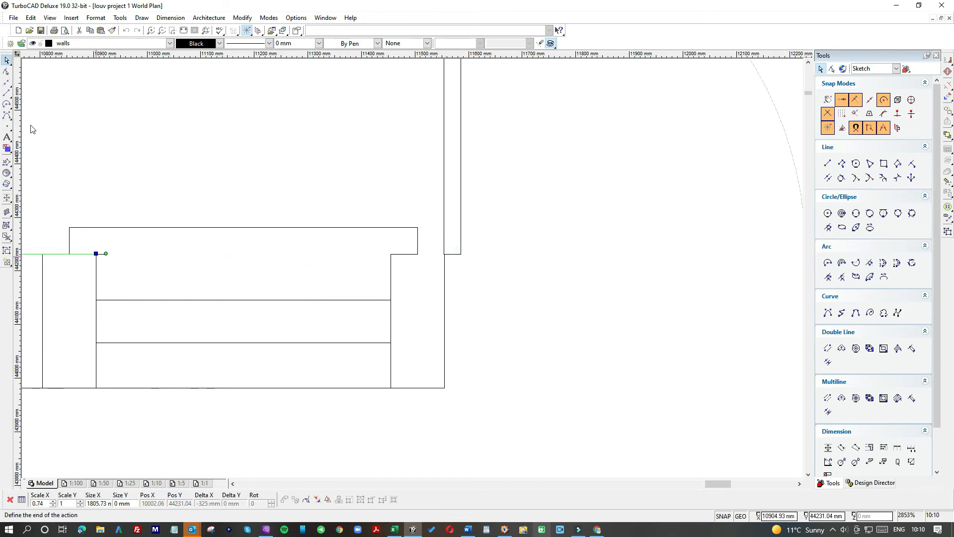
# - Draw a line from the left window's upper-left corner to its right jamb's outer edge, then pull its left end back to clear the opening
pyautogui.click(6, 93)
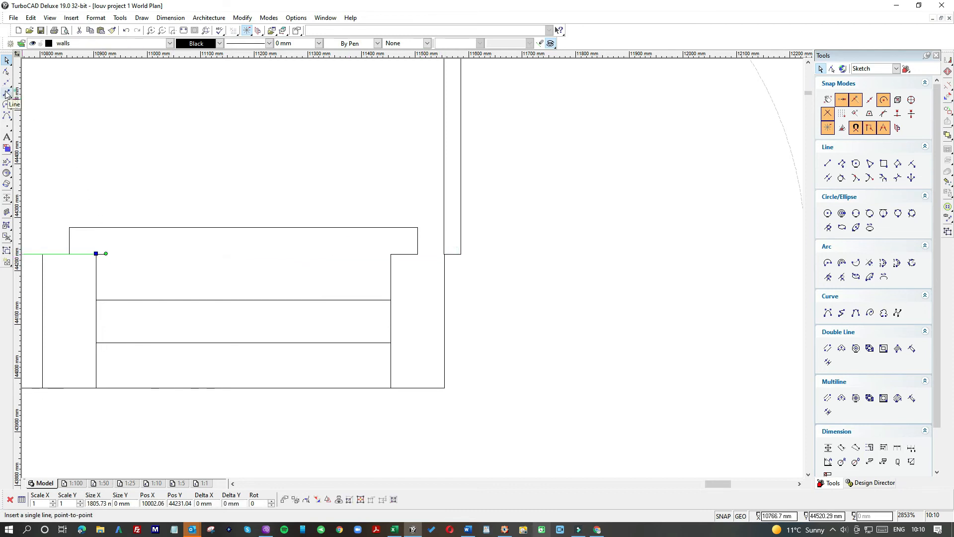
pyautogui.click(96, 255)
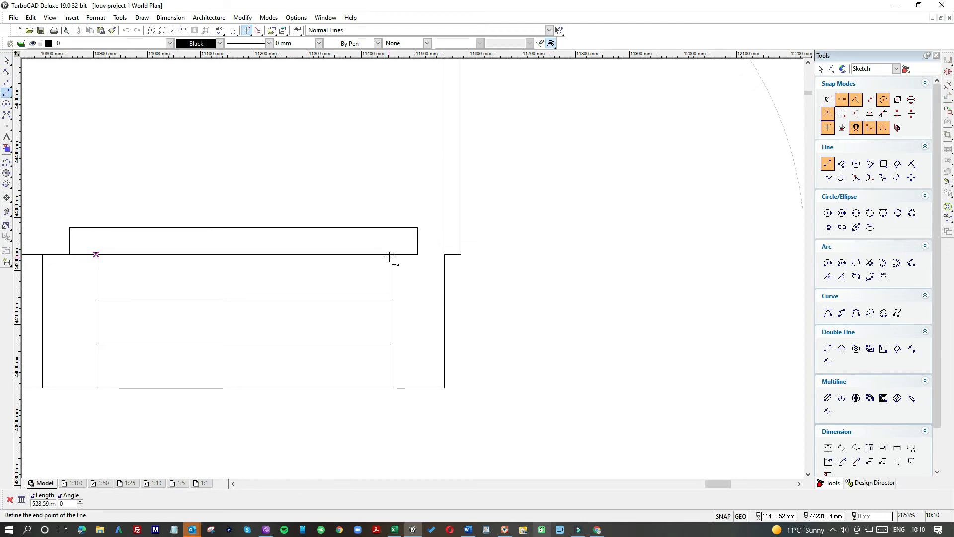
pyautogui.click(444, 254)
pyautogui.click(6, 61)
pyautogui.click(93, 256)
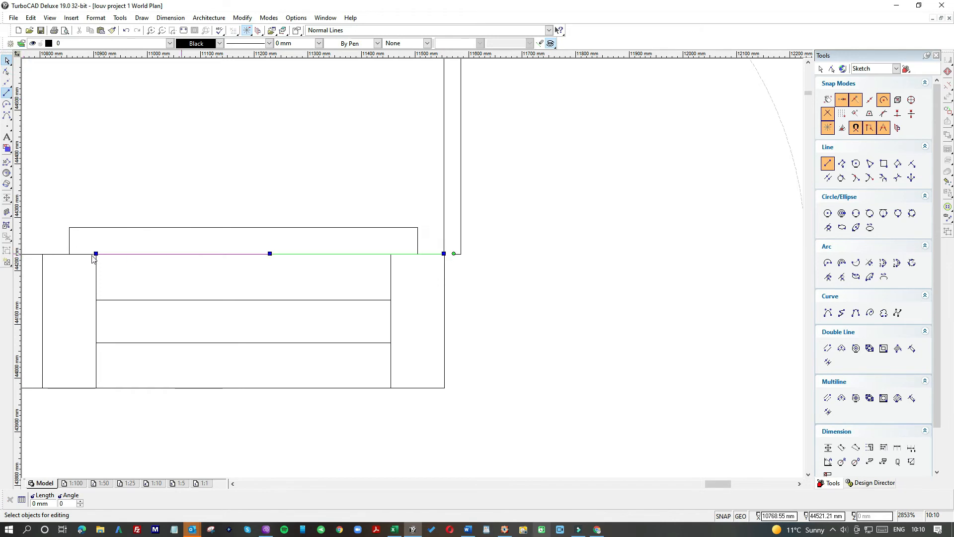
pyautogui.moveTo(94, 255); pyautogui.dragTo(417, 254)
pyautogui.scroll(-2, 249, 296)
pyautogui.click(438, 336)
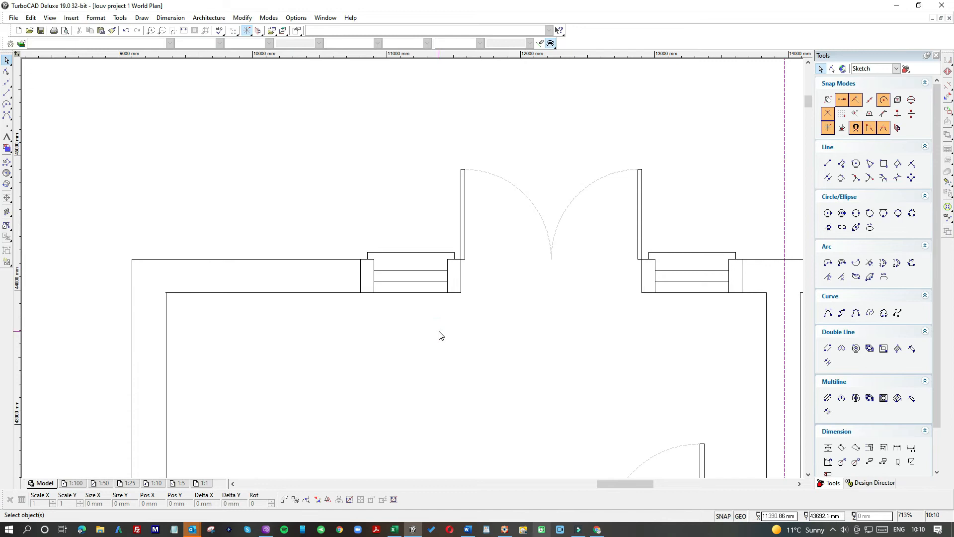
# - Draw two horizontal lines across the left outer wall beside the small middle room, spaced by a 650 mm vertical line
pyautogui.scroll(-1, 422, 330)
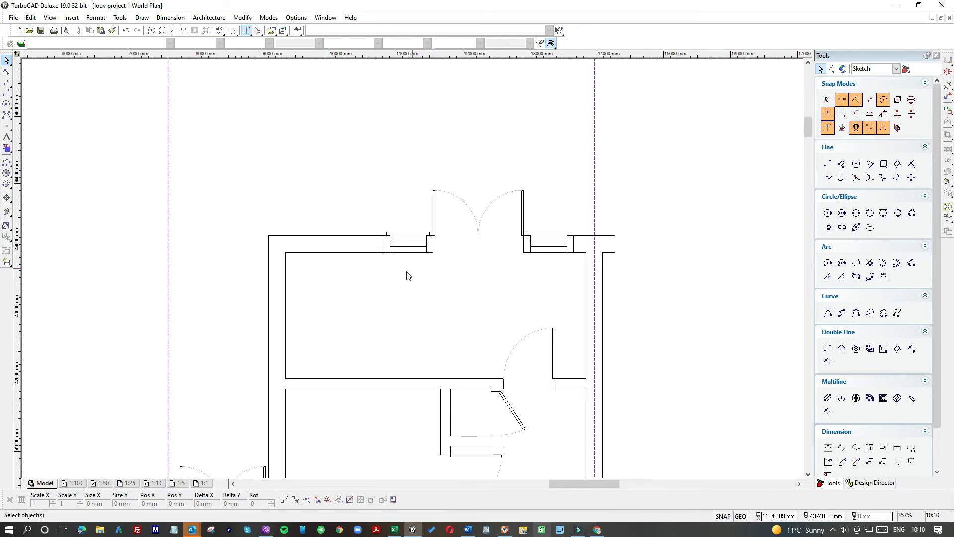
pyautogui.scroll(-1, 377, 326)
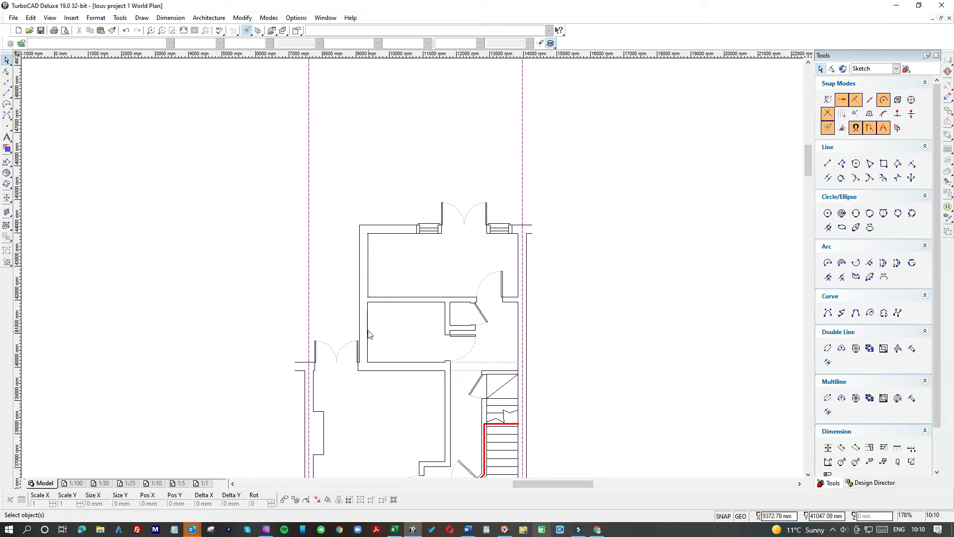
pyautogui.click(6, 93)
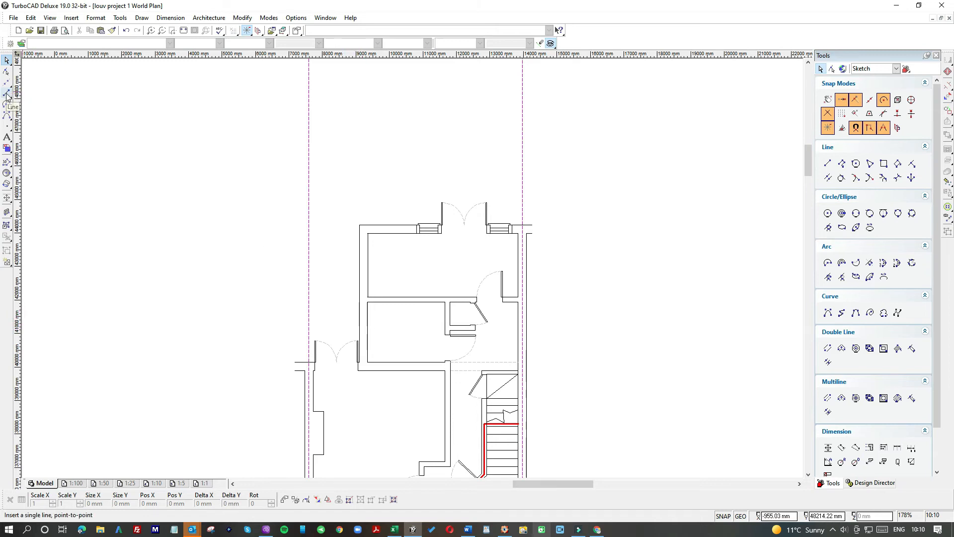
pyautogui.scroll(1, 357, 306)
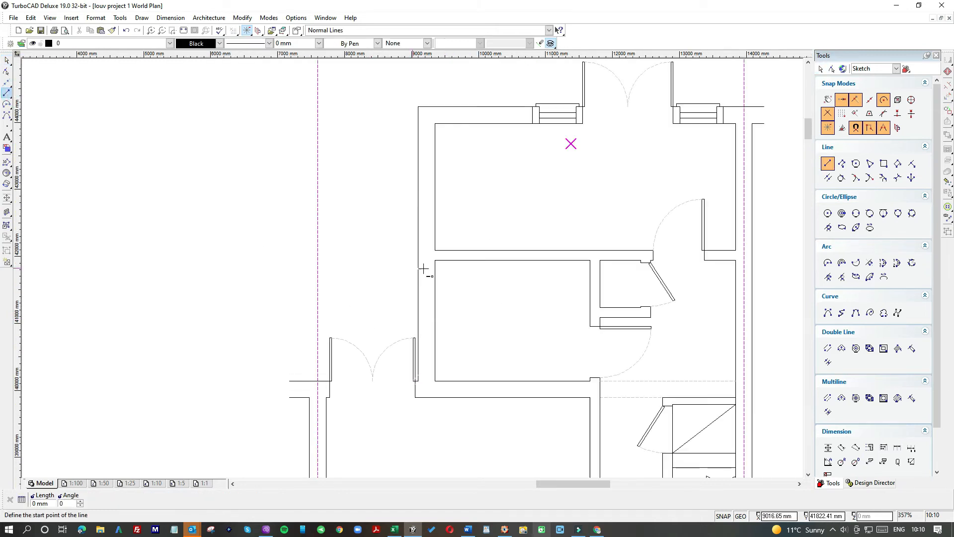
pyautogui.click(412, 272)
pyautogui.click(447, 271)
pyautogui.click(447, 271)
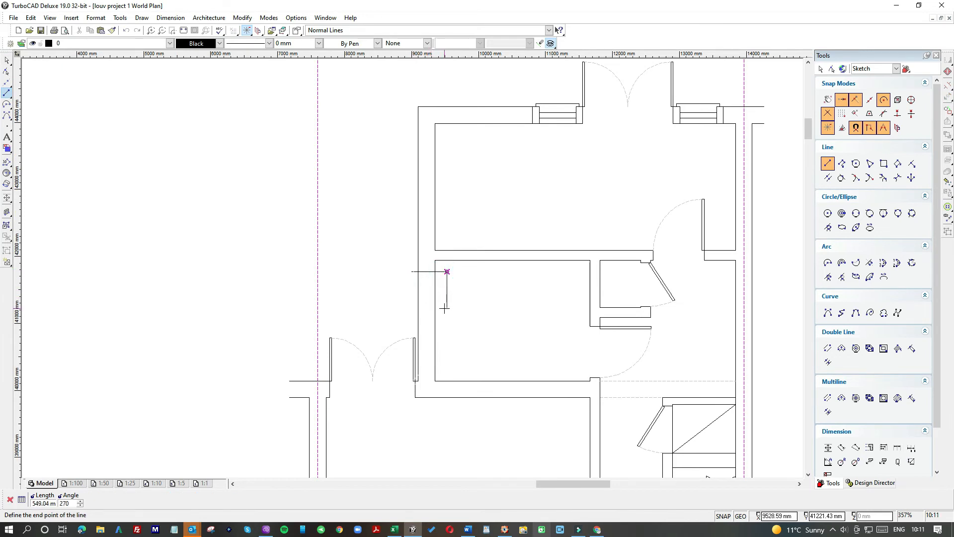
pyautogui.write('650')
pyautogui.press('Return')
pyautogui.click(404, 311)
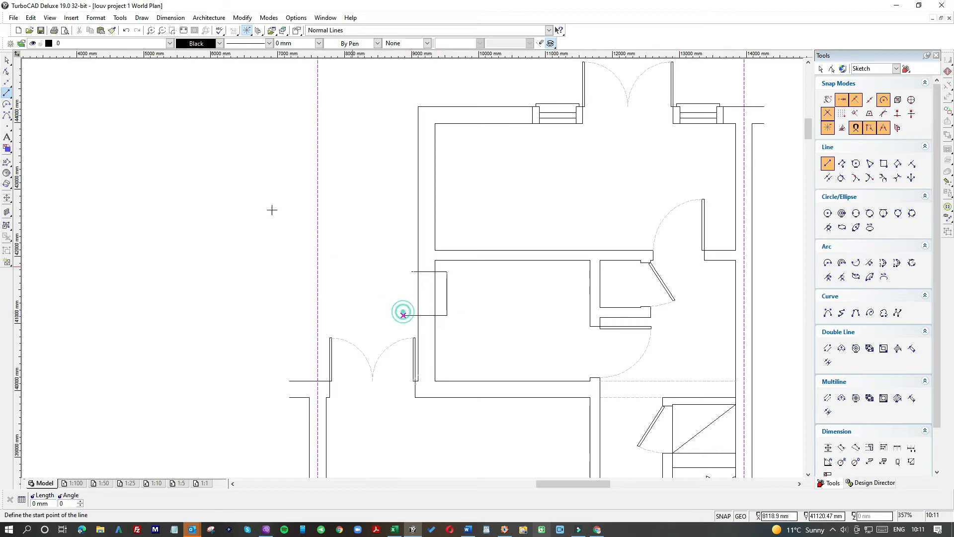
# - Delete the 650 mm vertical spacing line between the two horizontal lines
pyautogui.click(7, 60)
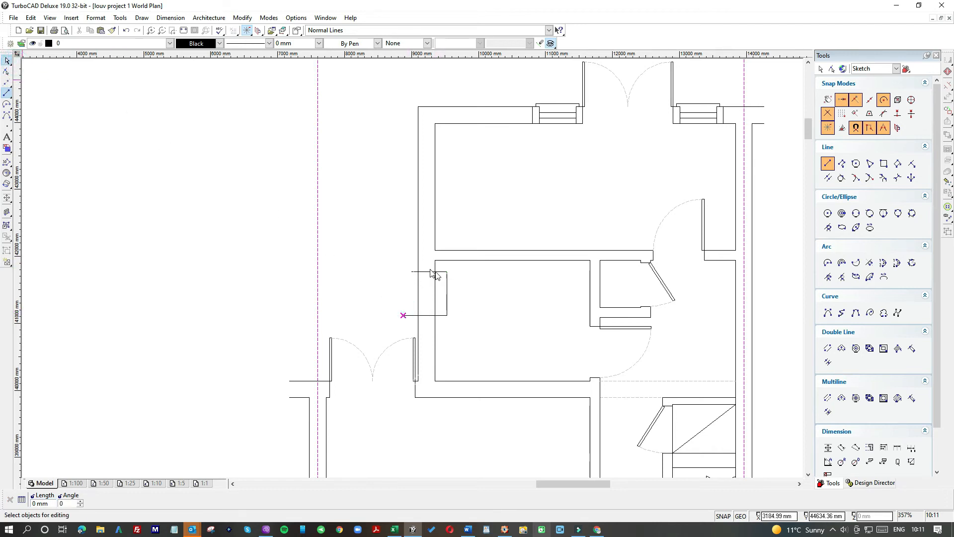
pyautogui.click(447, 285)
pyautogui.press('Delete')
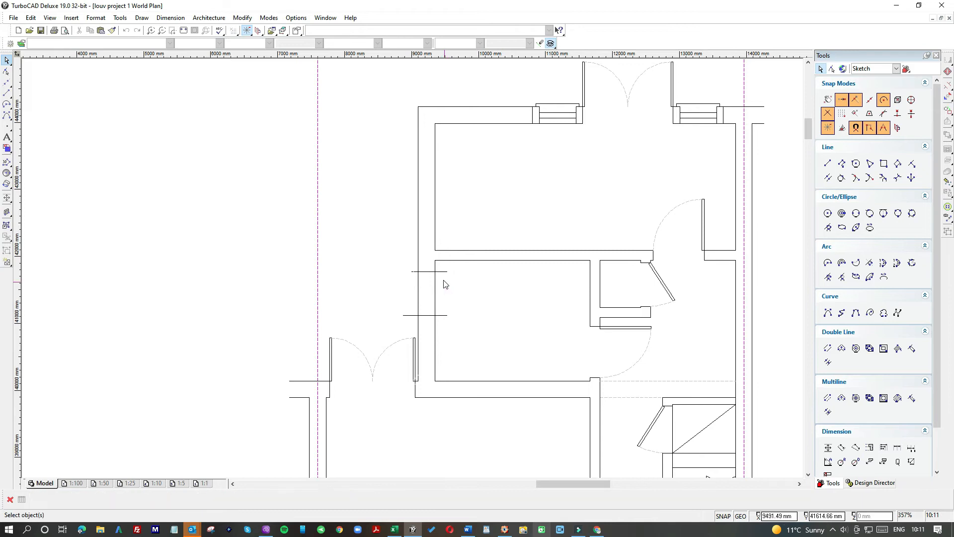
# - Trim both ends of the two horizontal opening lines to the inner and outer faces of the left wall
pyautogui.scroll(6, 444, 278)
pyautogui.click(411, 241)
pyautogui.click(429, 238)
pyautogui.click(333, 248)
pyautogui.click(285, 239)
pyautogui.click(311, 240)
pyautogui.click(271, 413)
pyautogui.click(253, 412)
pyautogui.click(314, 413)
pyautogui.click(428, 413)
pyautogui.click(427, 413)
pyautogui.click(428, 413)
pyautogui.click(380, 413)
pyautogui.click(407, 374)
# - Draw a vertical centre line between the two opening lines, then a short leftward offset from its midpoint with a vertical line rising from it
pyautogui.click(7, 93)
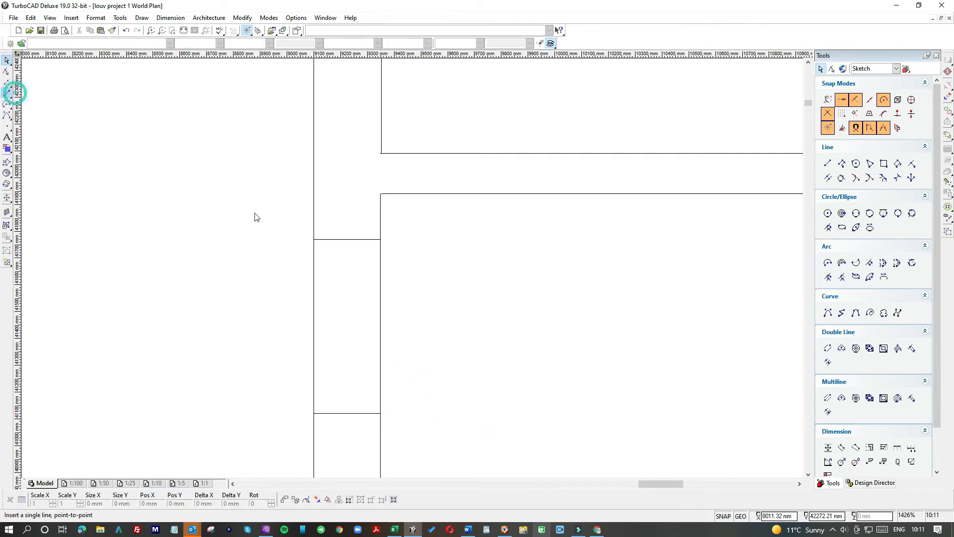
pyautogui.click(346, 239)
pyautogui.click(347, 413)
pyautogui.click(347, 326)
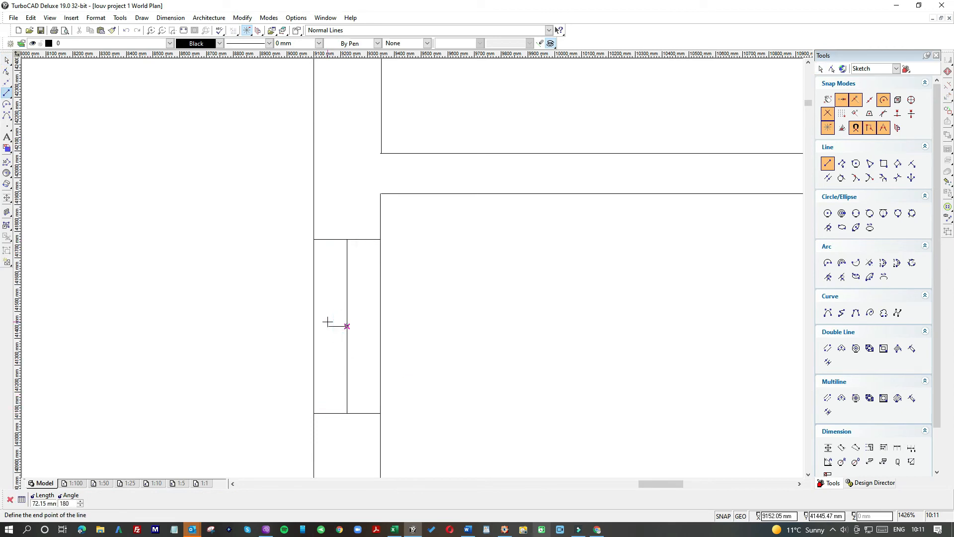
pyautogui.click(327, 323)
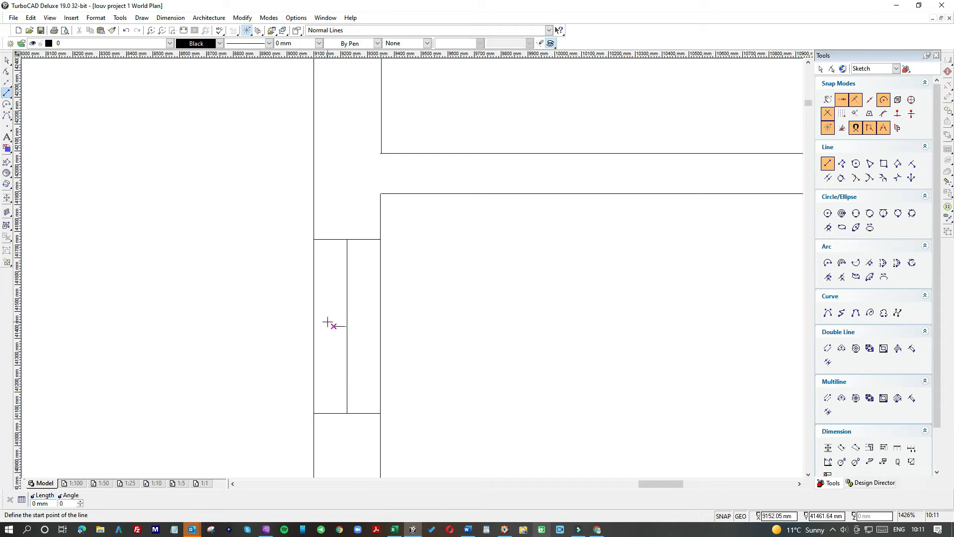
pyautogui.click(332, 327)
pyautogui.click(332, 269)
# - Try a rightward offset from the centre line's midpoint with a vertical line up to the upper opening line, then delete that vertical
pyautogui.click(348, 325)
pyautogui.click(364, 325)
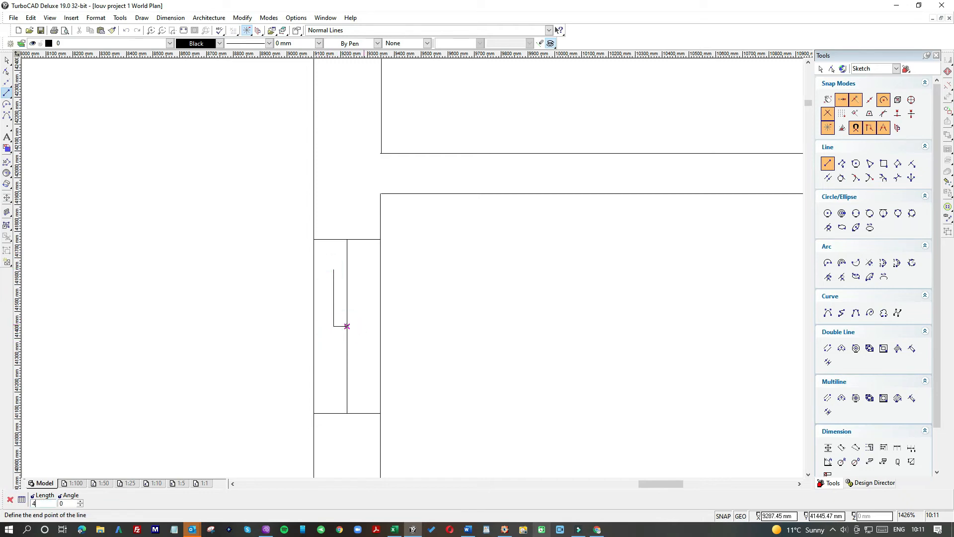
pyautogui.click(357, 326)
pyautogui.click(358, 240)
pyautogui.press('Escape')
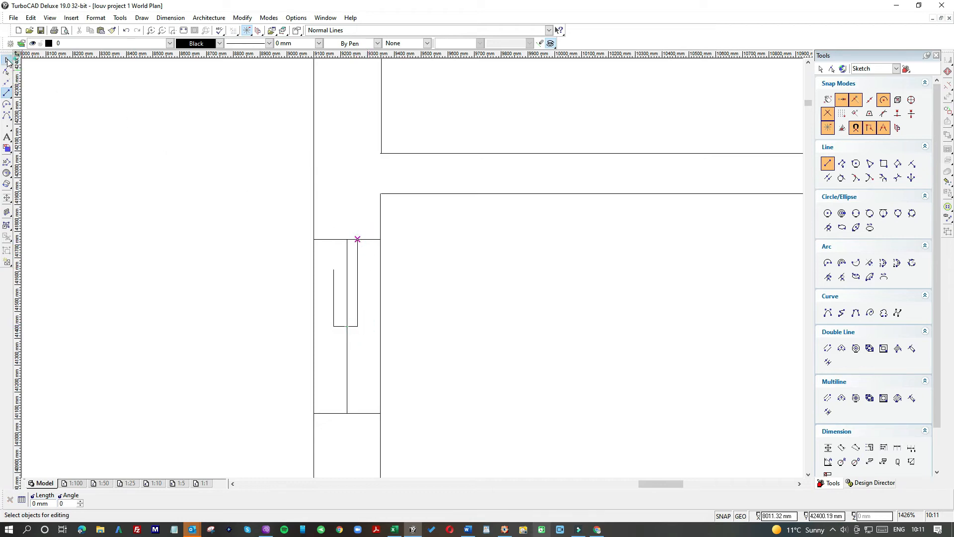
pyautogui.click(357, 274)
pyautogui.press('Delete')
# - Draw a 40 mm offset line right from the centre line's midpoint and a vertical about 102 mm long up from its end
pyautogui.click(7, 93)
pyautogui.click(347, 326)
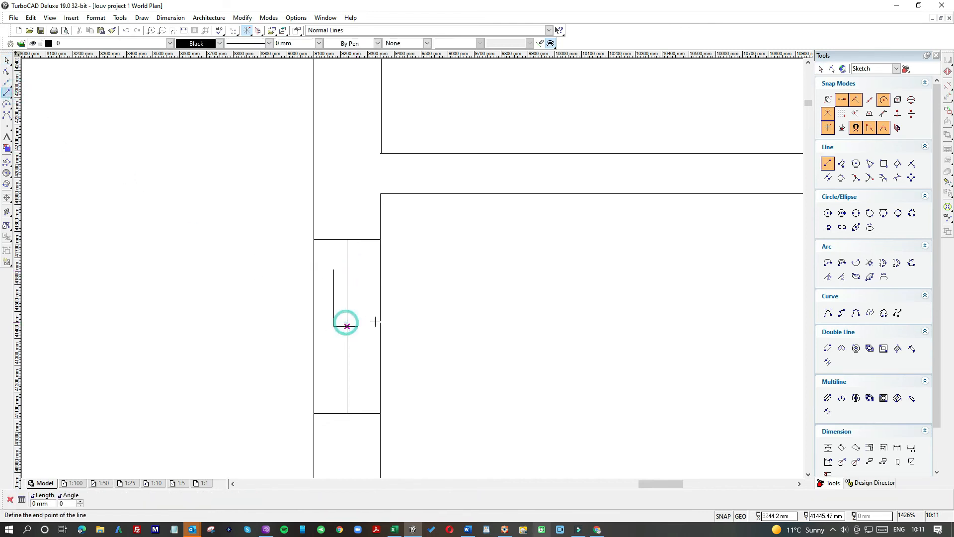
pyautogui.write('4')
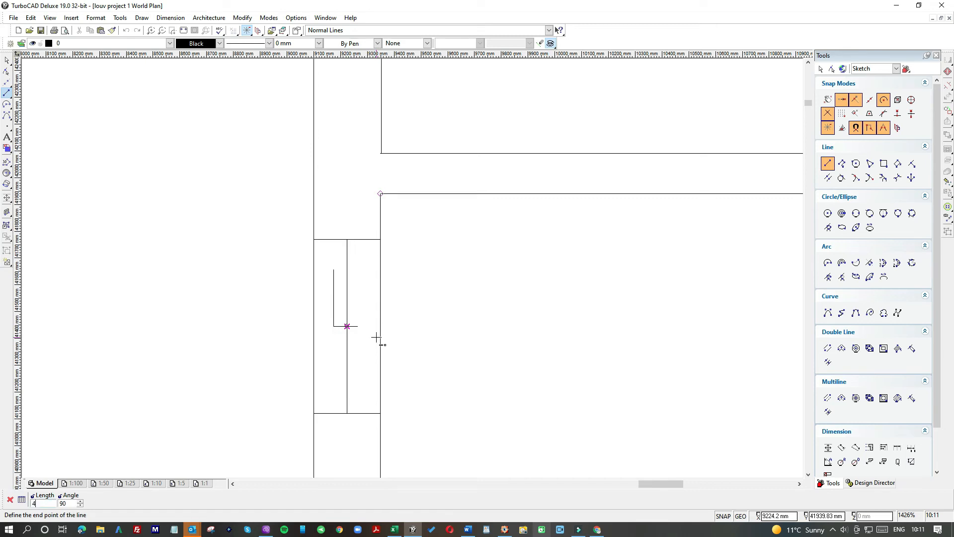
pyautogui.press('Return')
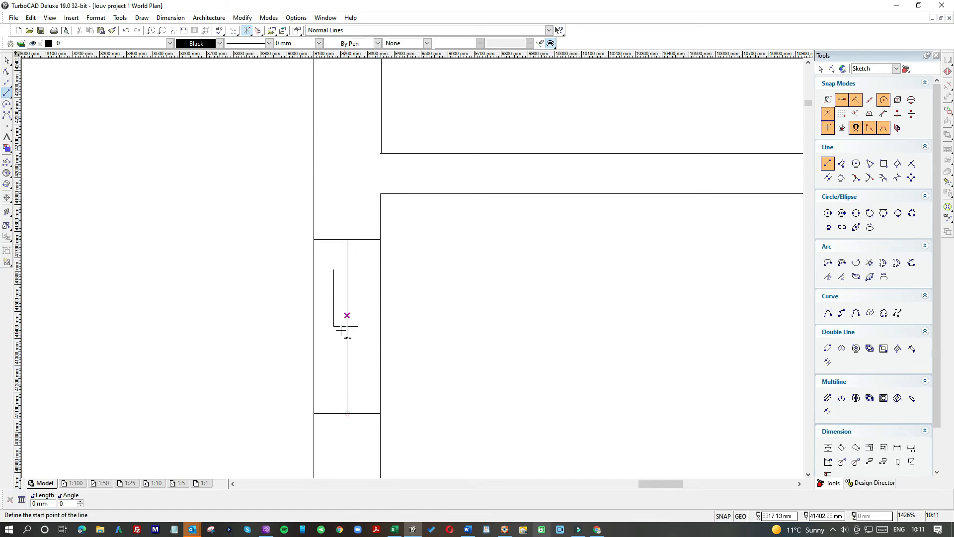
pyautogui.scroll(2, 341, 330)
pyautogui.click(436, 254)
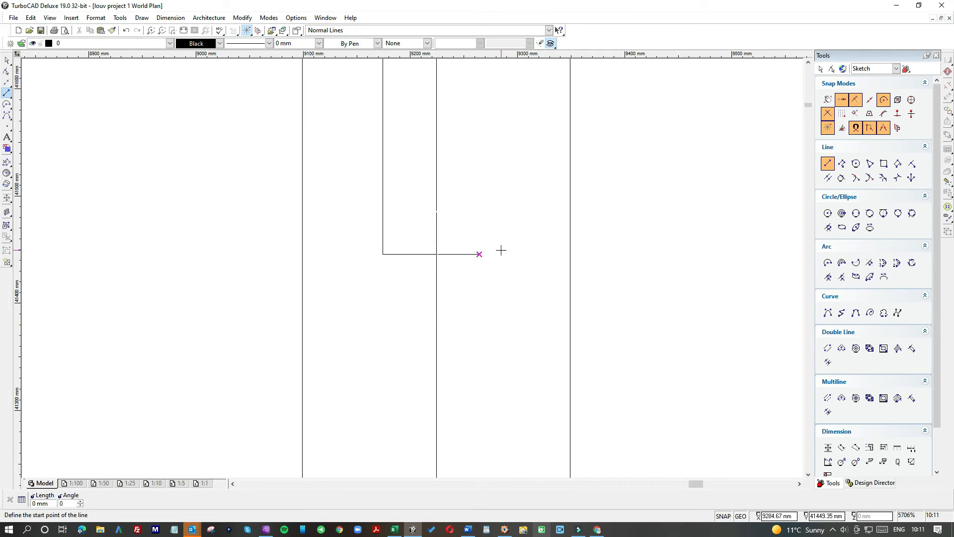
pyautogui.click(480, 254)
pyautogui.click(503, 145)
# - Draw a 40 mm offset line left from the centre line's midpoint and a vertical about 35 mm long up from its end
pyautogui.click(436, 254)
pyautogui.write('4')
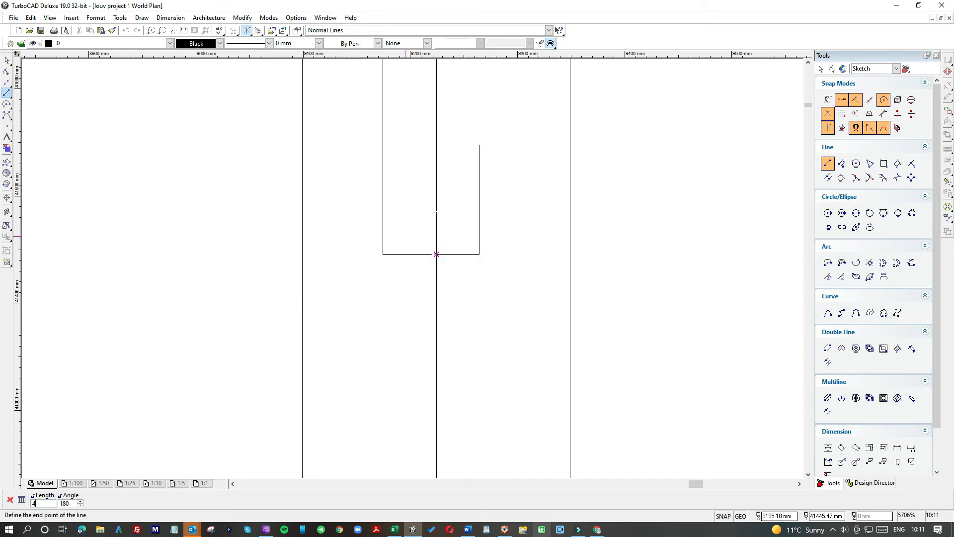
pyautogui.write('0')
pyautogui.press('Return')
pyautogui.click(393, 254)
pyautogui.click(404, 217)
# - Delete the horizontal offset lines and the outer of the two vertical lines left of the centre line
pyautogui.click(7, 60)
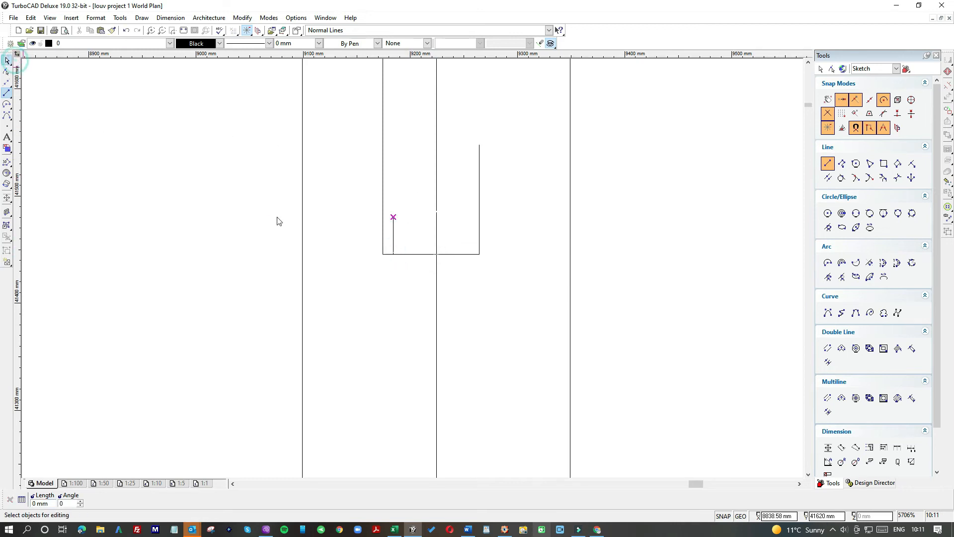
pyautogui.moveTo(371, 240); pyautogui.dragTo(507, 273)
pyautogui.press('Delete')
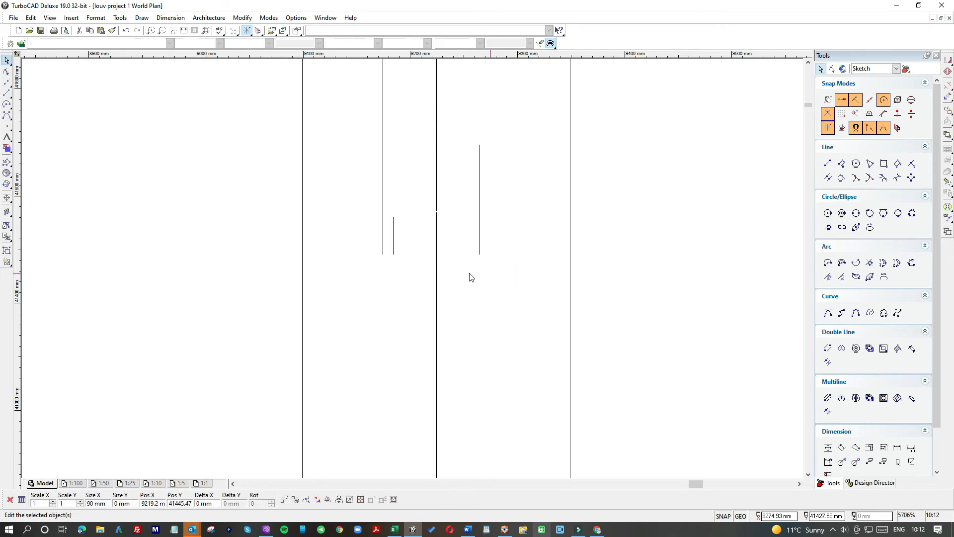
pyautogui.click(393, 234)
pyautogui.click(383, 249)
pyautogui.press('Delete')
# - Extend the two window frame lines up to the upper opening line and delete the centre line between them
pyautogui.click(453, 234)
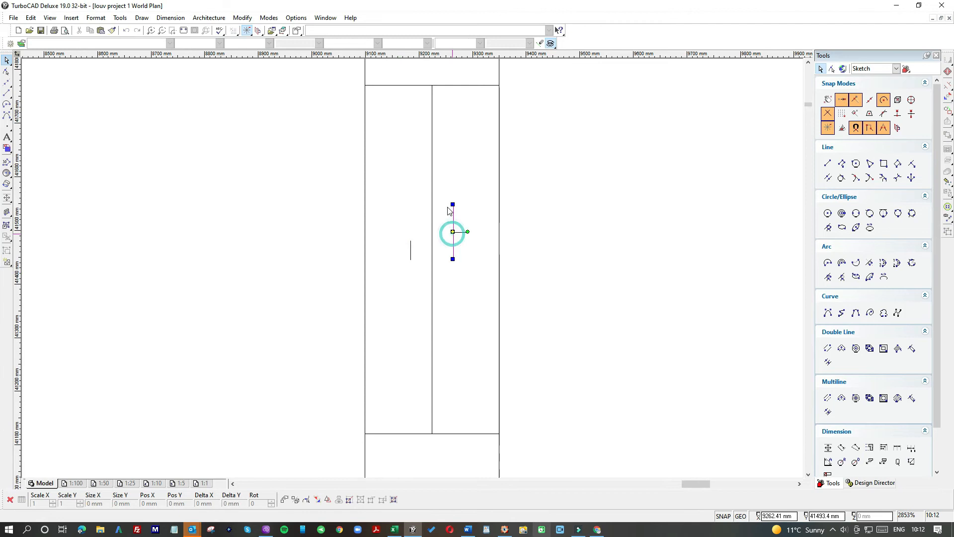
pyautogui.moveTo(452, 203); pyautogui.dragTo(461, 87)
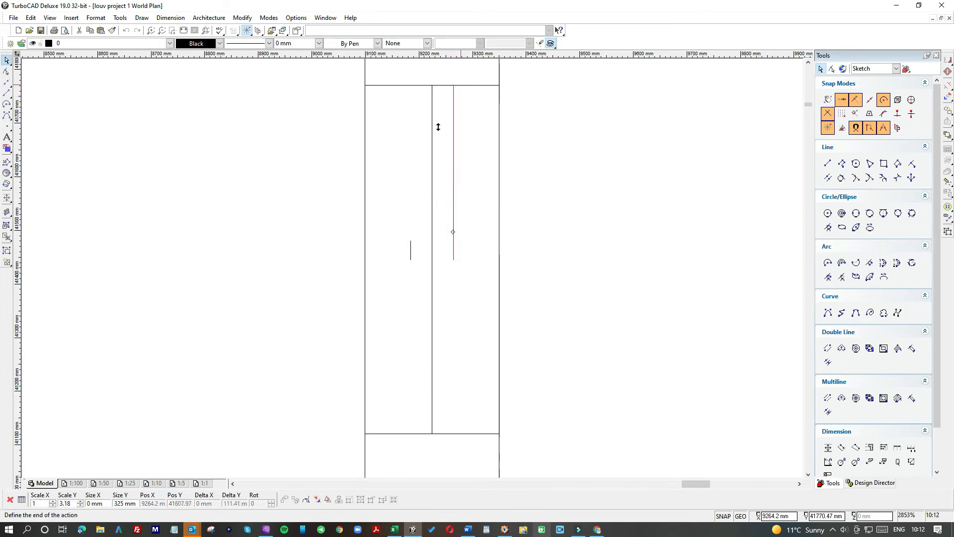
pyautogui.click(410, 246)
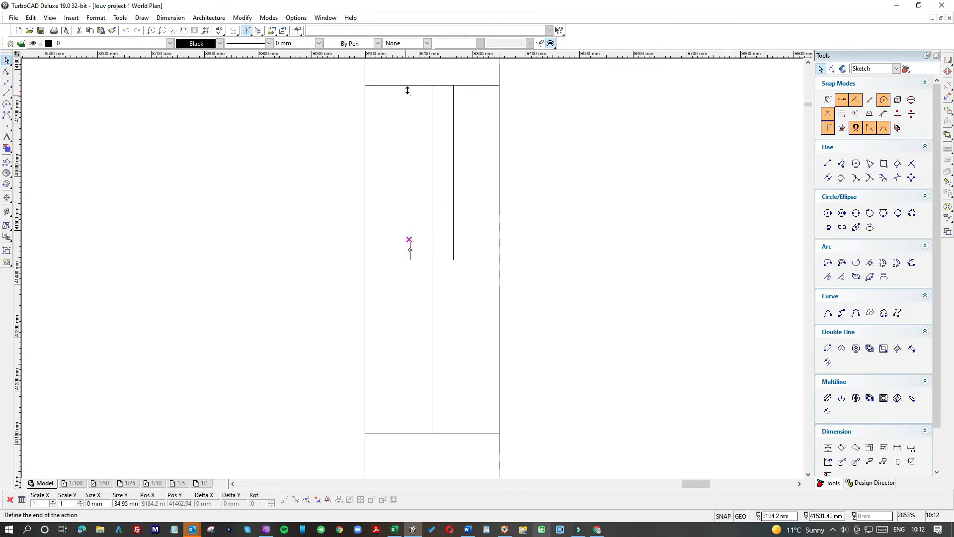
pyautogui.moveTo(410, 85); pyautogui.dragTo(411, 85)
pyautogui.click(431, 118)
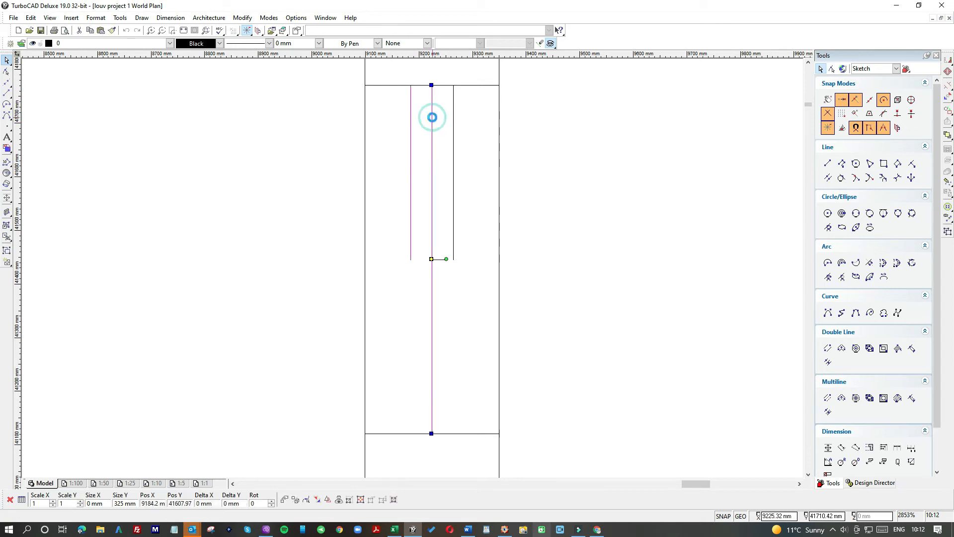
pyautogui.press('Delete')
# - Extend the lower ends of both window frame lines down to the lower opening line
pyautogui.click(453, 143)
pyautogui.moveTo(453, 258); pyautogui.dragTo(452, 433)
pyautogui.click(410, 255)
pyautogui.moveTo(409, 259); pyautogui.dragTo(405, 434)
pyautogui.click(433, 248)
pyautogui.click(433, 264)
pyautogui.scroll(-2, 415, 262)
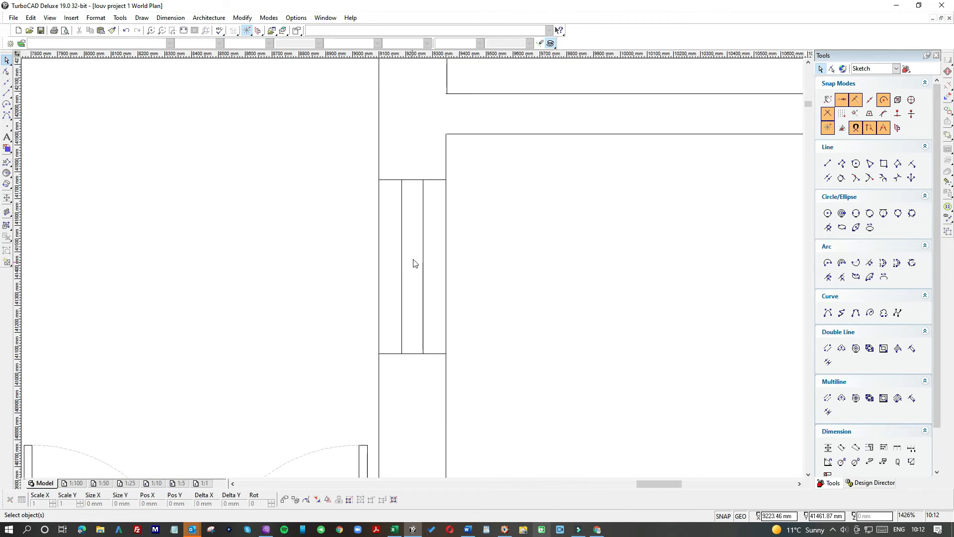
# - Draw a 50 mm line up from the inner frame line's upper end, then a horizontal line left from it past the outer wall face
pyautogui.click(7, 93)
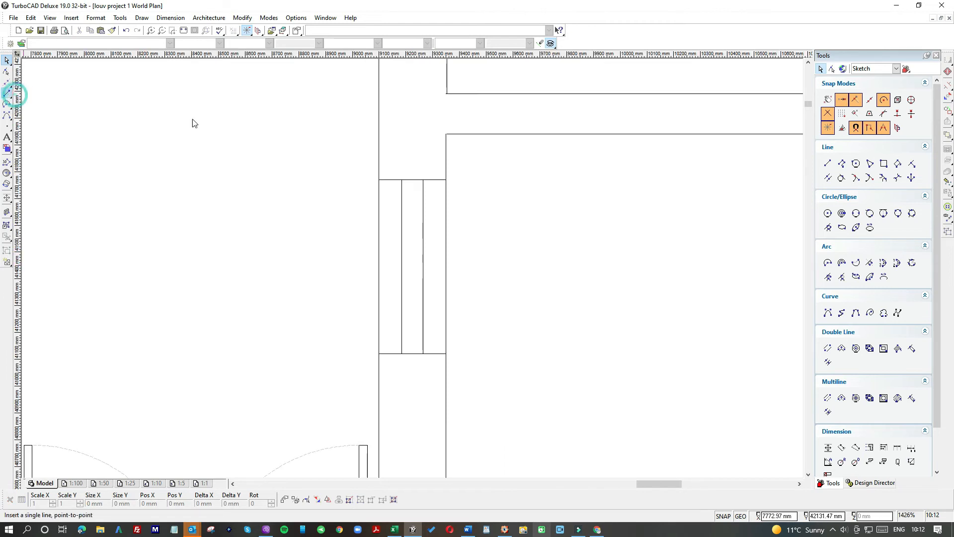
pyautogui.click(423, 179)
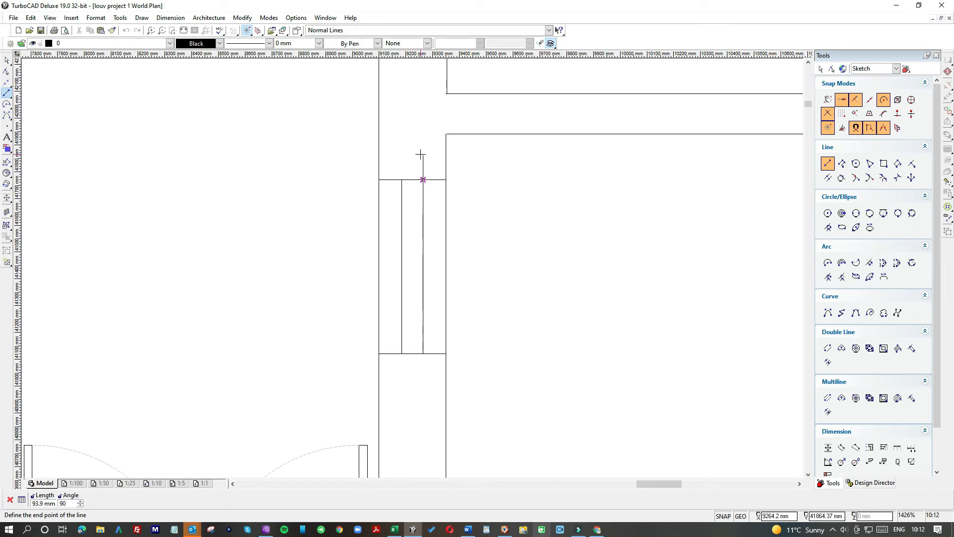
pyautogui.write('50')
pyautogui.press('Return')
pyautogui.click(423, 166)
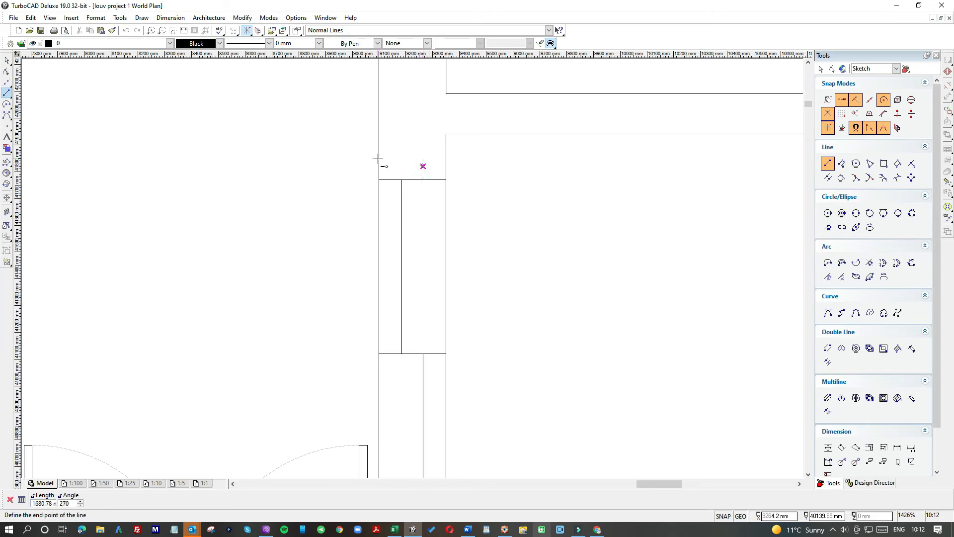
pyautogui.click(357, 166)
# - Draw a 50 mm line down from the inner frame line's lower end, then a horizontal line left from it past the outer wall face
pyautogui.click(423, 354)
pyautogui.press('Tab')
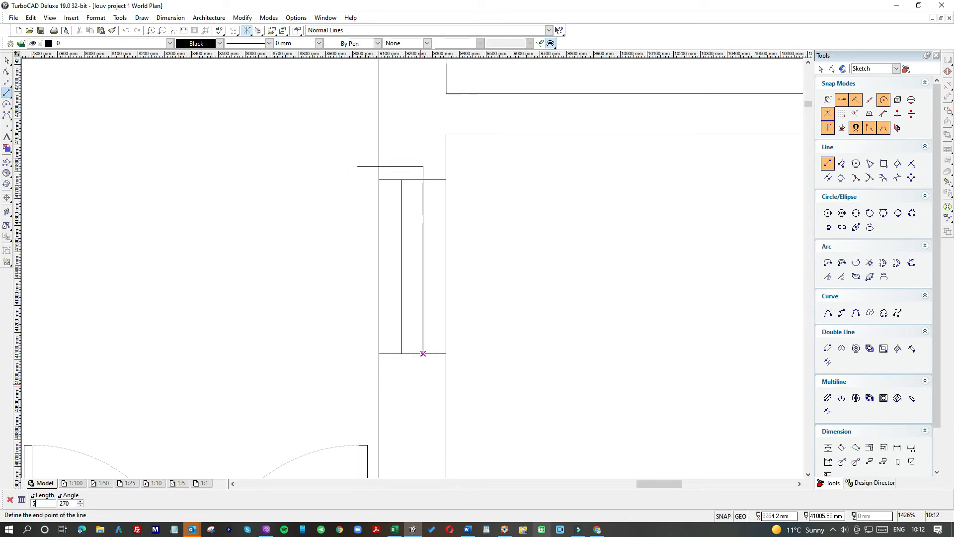
pyautogui.press('Return')
pyautogui.click(423, 367)
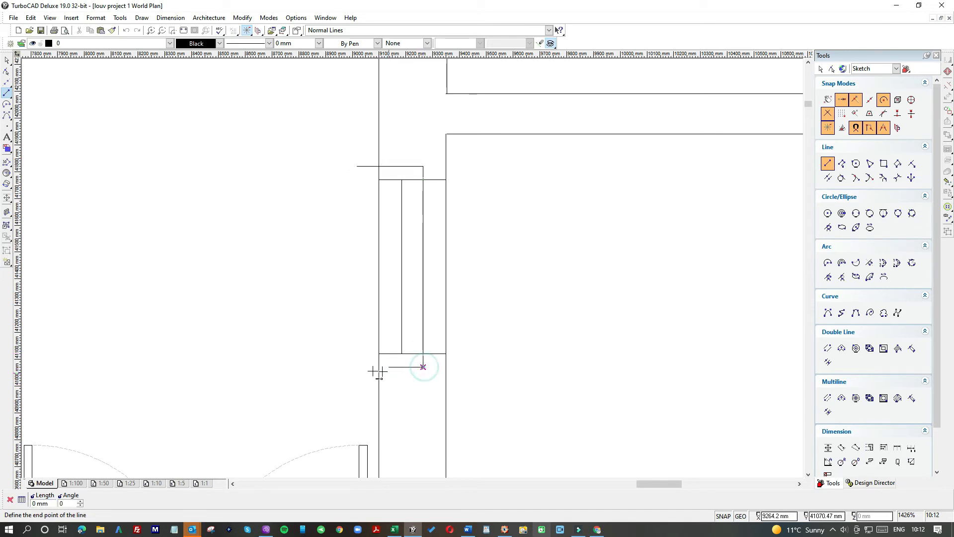
pyautogui.click(361, 367)
# - Delete the lower 50 mm spacing line and fit the lower jamb line's ends to the inner and outer wall faces
pyautogui.click(7, 60)
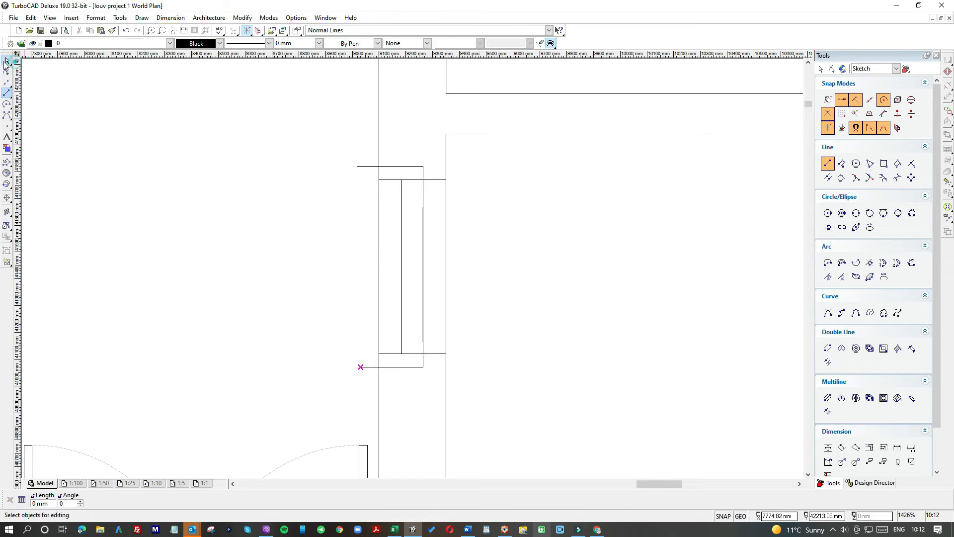
pyautogui.scroll(3, 413, 367)
pyautogui.click(456, 251)
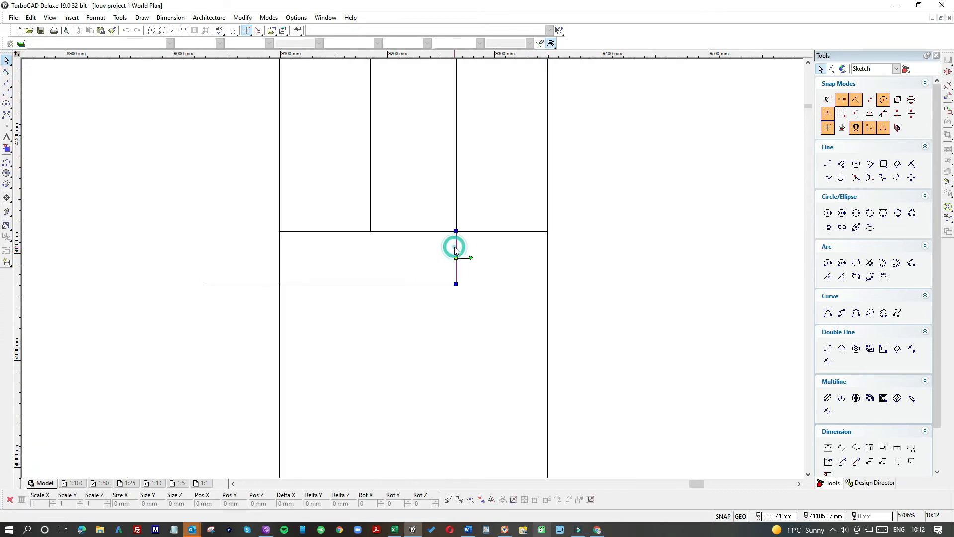
pyautogui.click(423, 285)
pyautogui.moveTo(456, 284); pyautogui.dragTo(547, 283)
pyautogui.moveTo(206, 284); pyautogui.dragTo(280, 285)
pyautogui.click(304, 274)
# - Extend the upper jamb line right to the inner wall face and trim its left end to the outer wall face
pyautogui.scroll(-3, 369, 257)
pyautogui.scroll(3, 408, 175)
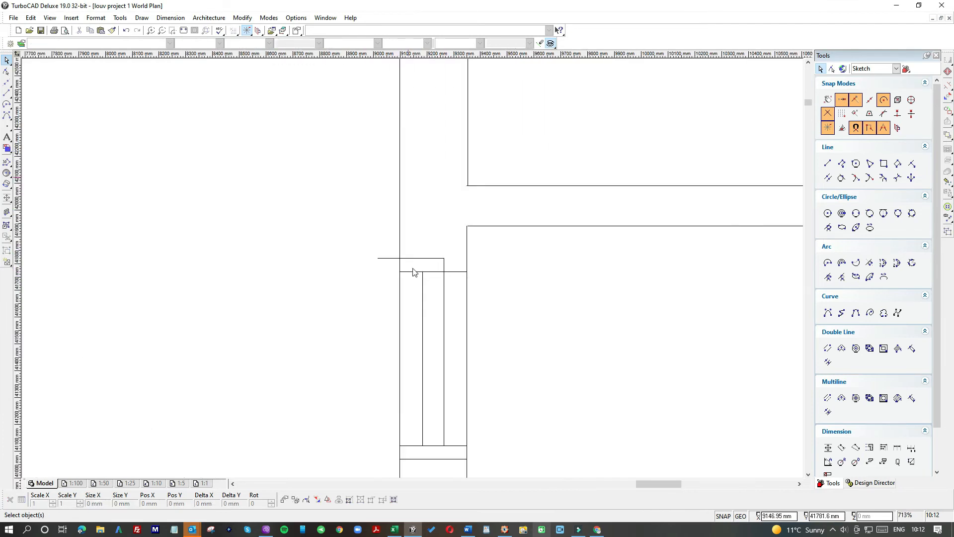
pyautogui.click(439, 230)
pyautogui.moveTo(538, 230); pyautogui.dragTo(629, 230)
pyautogui.click(271, 231)
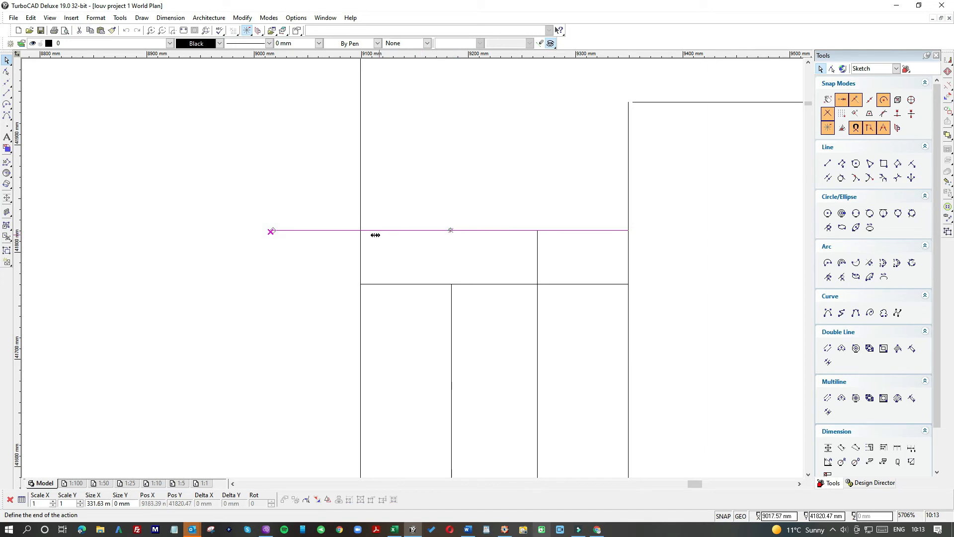
pyautogui.click(309, 273)
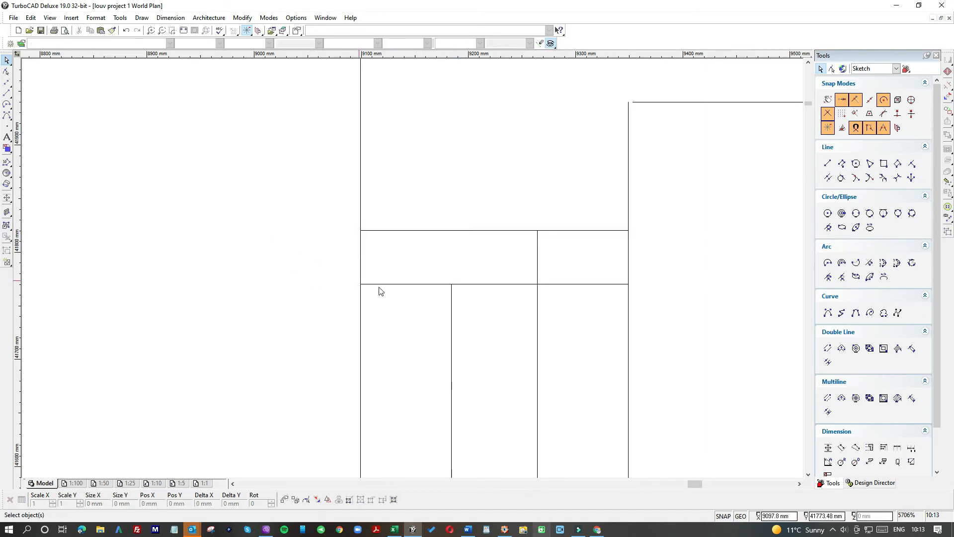
# - Delete the 50 mm spacing line between the window's two upper jamb lines
pyautogui.click(537, 265)
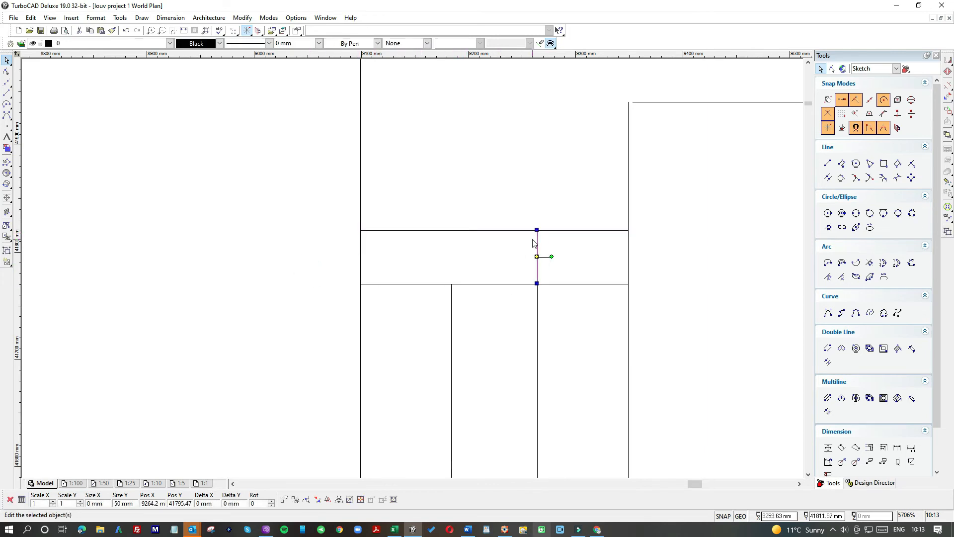
pyautogui.press('Delete')
pyautogui.scroll(-1, 422, 288)
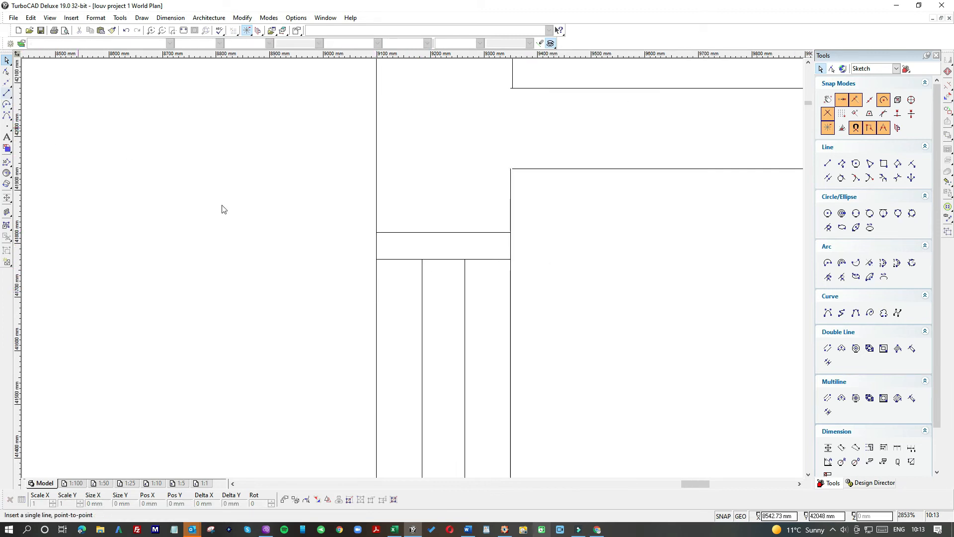
# - Draw a 50 mm line left from the outer wall face at the window opening's upper edge, then a vertical line up from its end
pyautogui.click(7, 93)
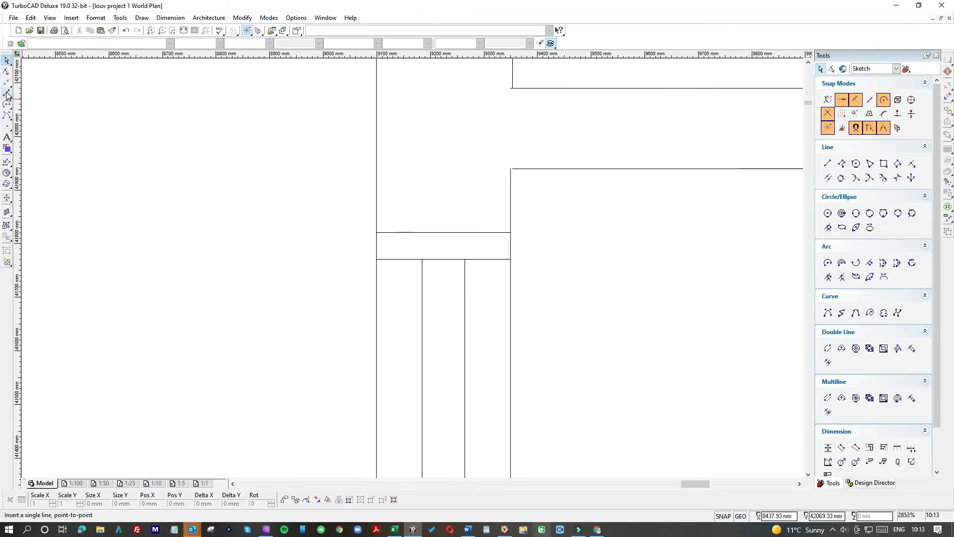
pyautogui.click(378, 258)
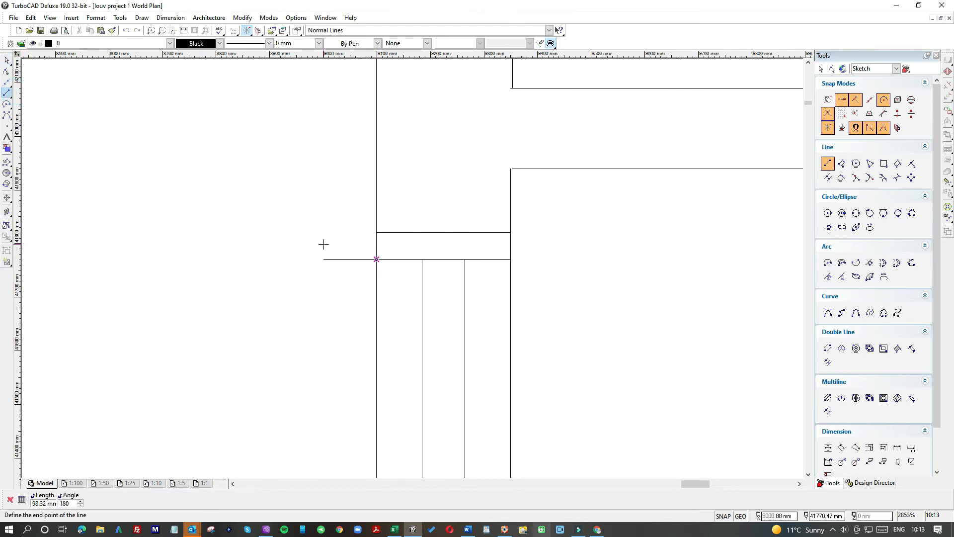
pyautogui.write('50')
pyautogui.press('Return')
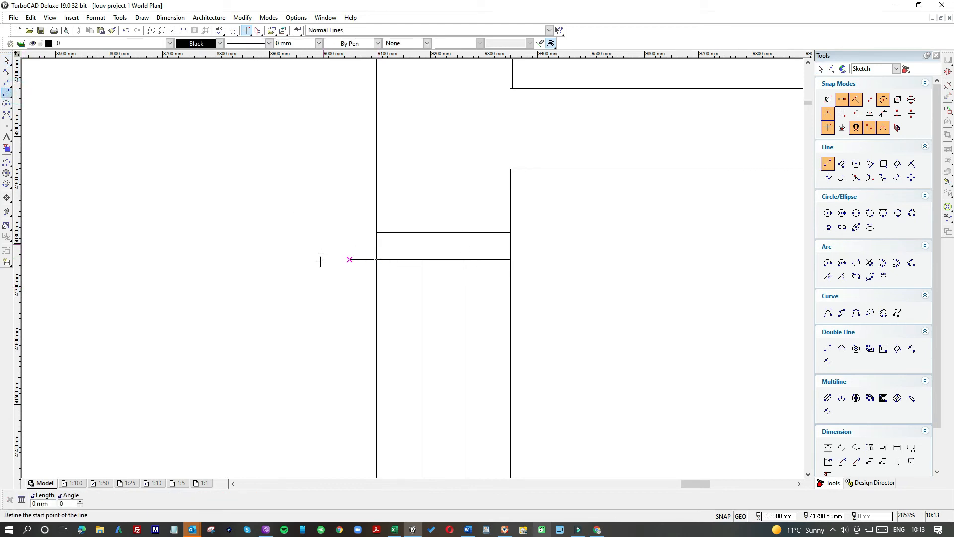
pyautogui.click(350, 259)
pyautogui.click(349, 214)
pyautogui.click(8, 60)
pyautogui.click(368, 181)
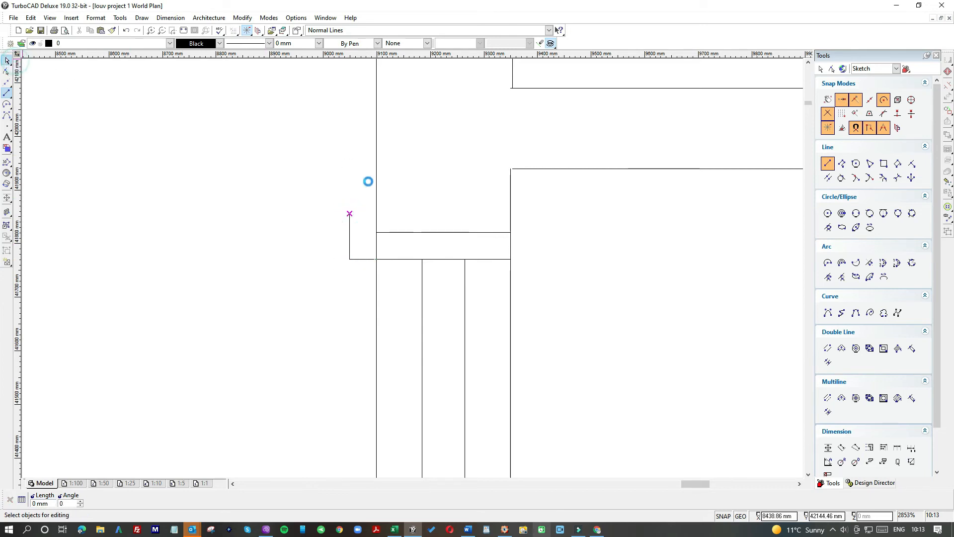
# - Draw a 50 mm line up the outer wall face from the upper jamb line, then a horizontal line left past the sill line
pyautogui.click(8, 93)
pyautogui.click(375, 232)
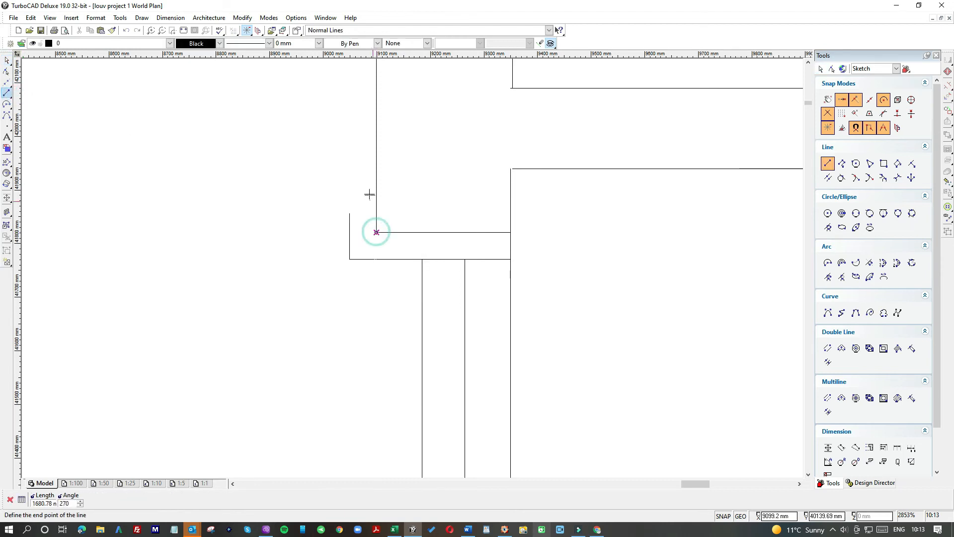
pyautogui.press('Tab')
pyautogui.write('5')
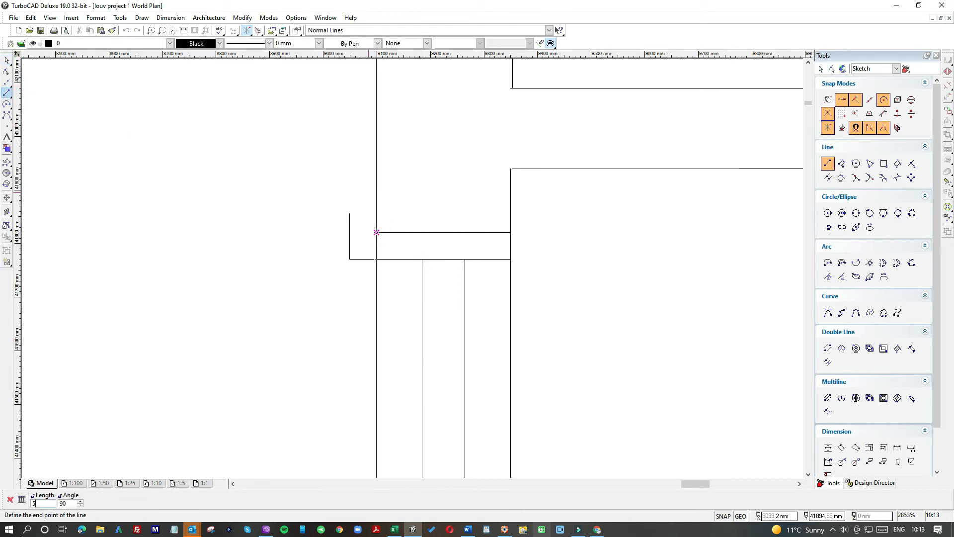
pyautogui.press('Return')
pyautogui.click(376, 205)
pyautogui.click(344, 205)
pyautogui.click(12, 60)
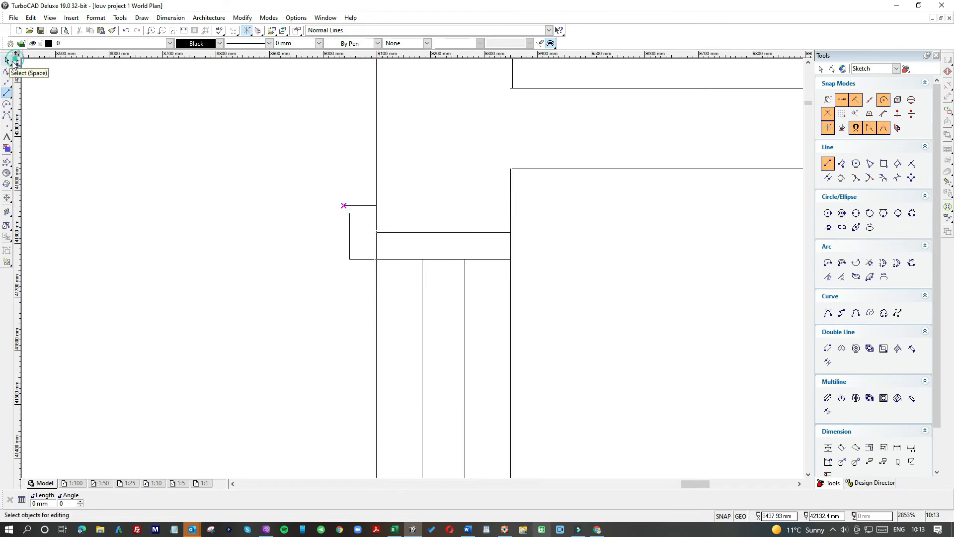
# - Close the sill's upper corner by fitting its vertical and horizontal lines together, and delete the 50 mm spacing line on the wall face
pyautogui.click(349, 219)
pyautogui.moveTo(350, 215); pyautogui.dragTo(385, 267)
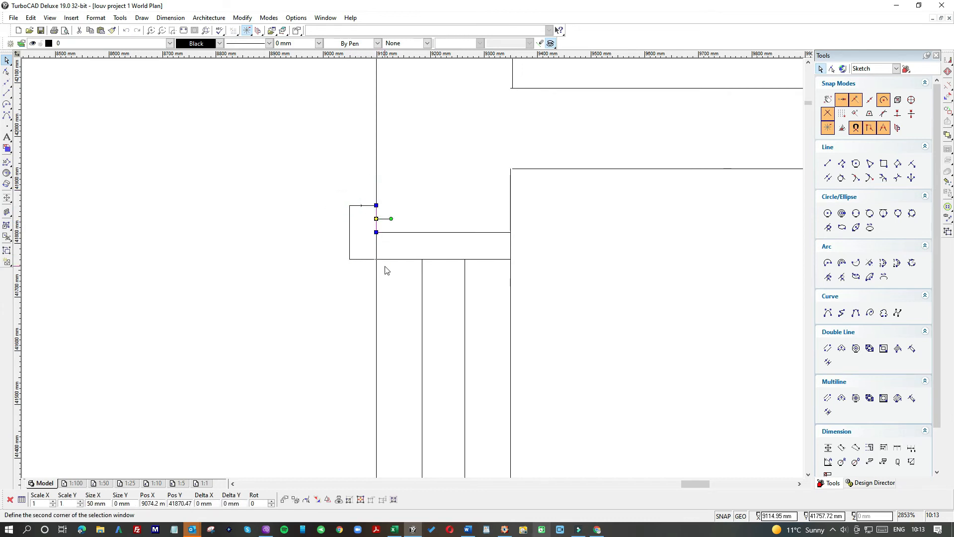
pyautogui.press('Delete')
pyautogui.scroll(-1, 376, 306)
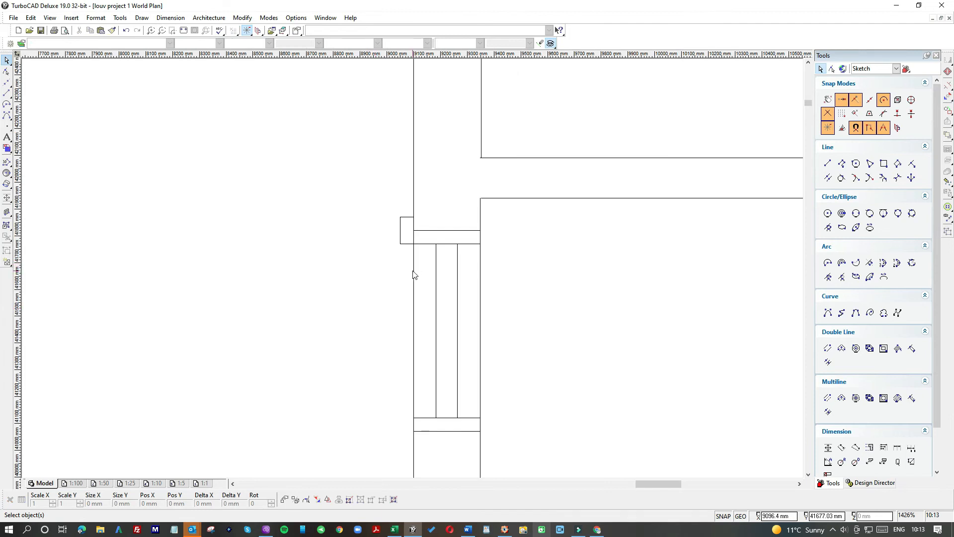
# - Shorten the outer wall face line from its lower end up to the window opening's upper edge
pyautogui.click(413, 264)
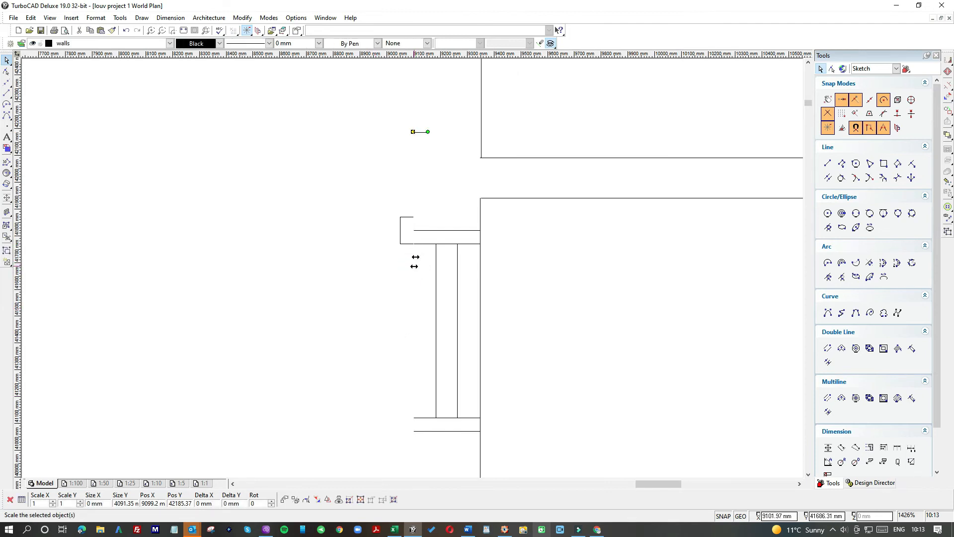
pyautogui.scroll(-1, 414, 273)
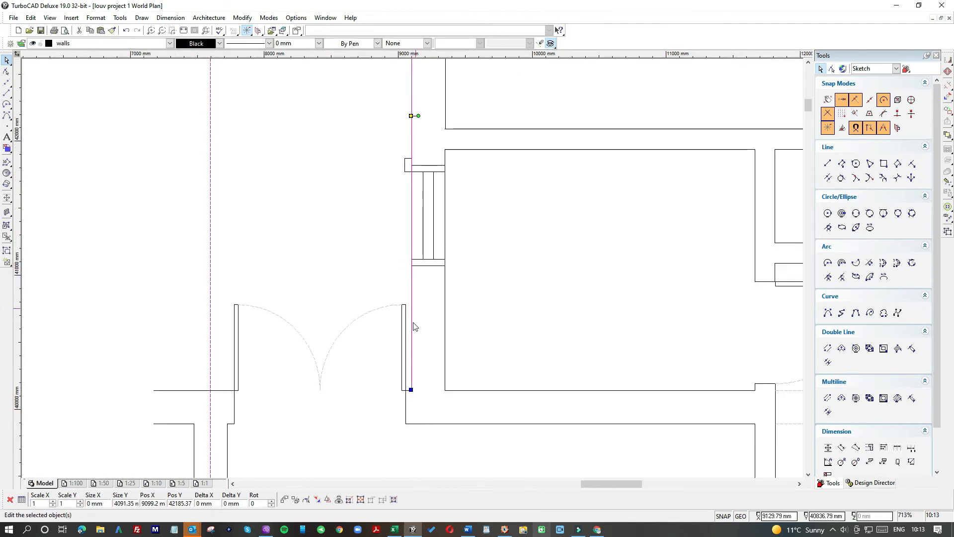
pyautogui.click(410, 389)
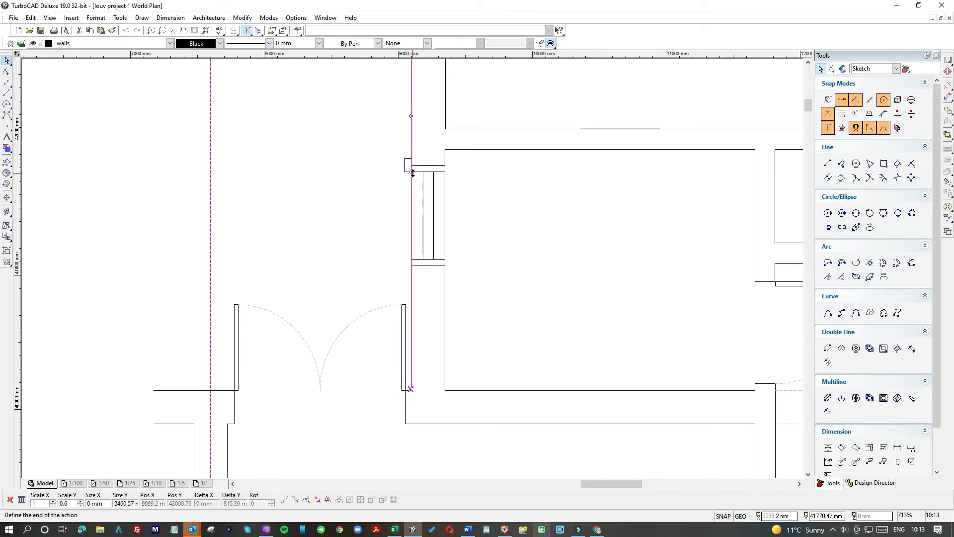
pyautogui.click(373, 216)
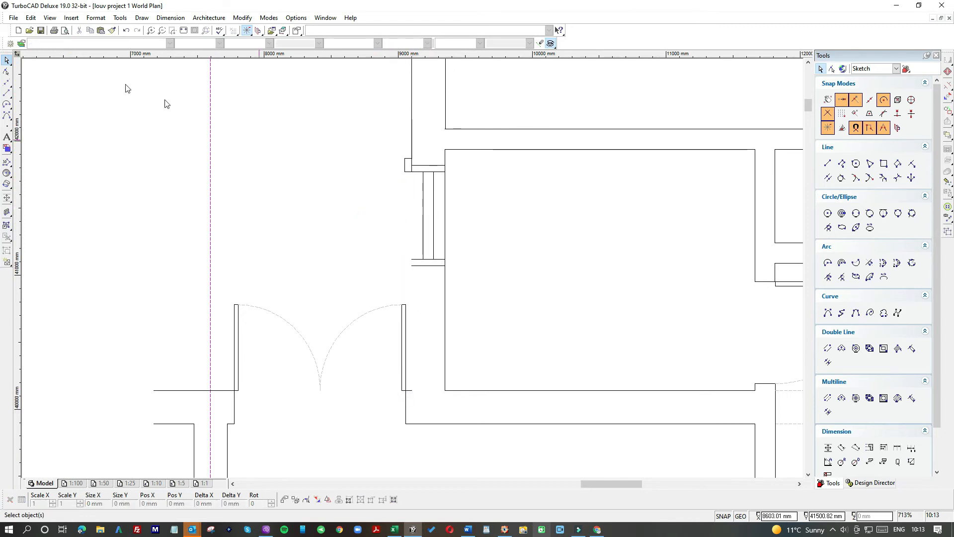
# - Draw a vertical line from the window opening's upper edge down the outer wall face to the wall corner beside the double door
pyautogui.click(6, 93)
pyautogui.click(412, 170)
pyautogui.click(398, 382)
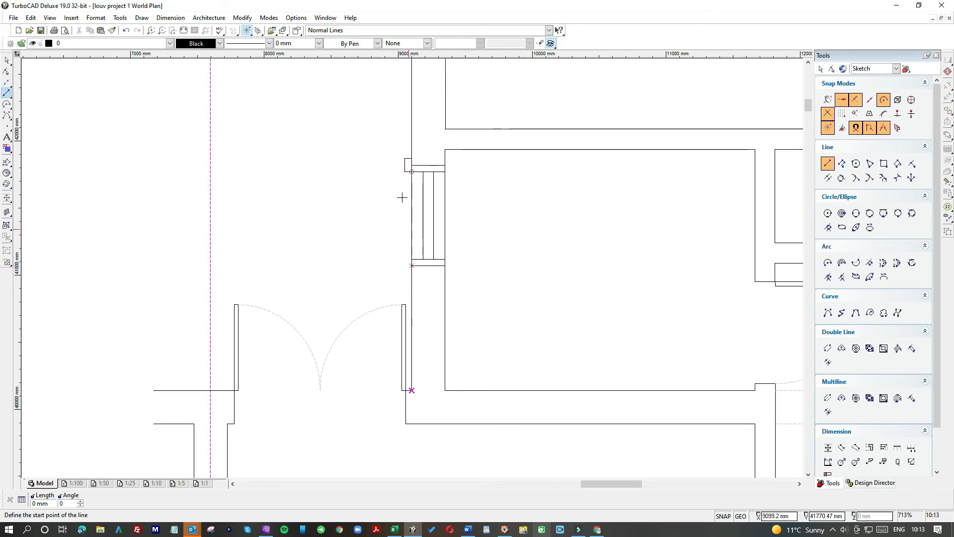
pyautogui.click(7, 61)
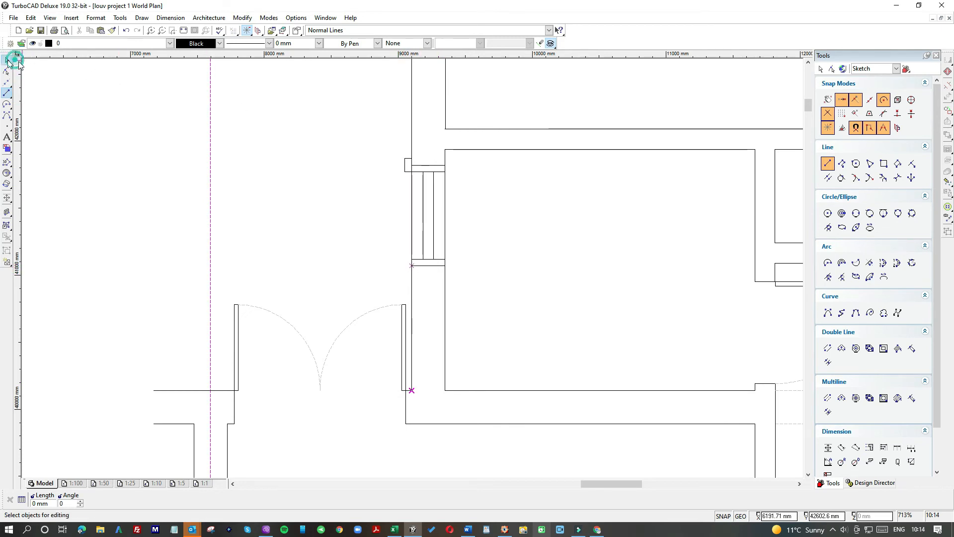
# - Delete the sill's short lower horizontal line and stretch its outer vertical line down past the lower jamb to about 840 mm
pyautogui.scroll(2, 414, 272)
pyautogui.click(374, 261)
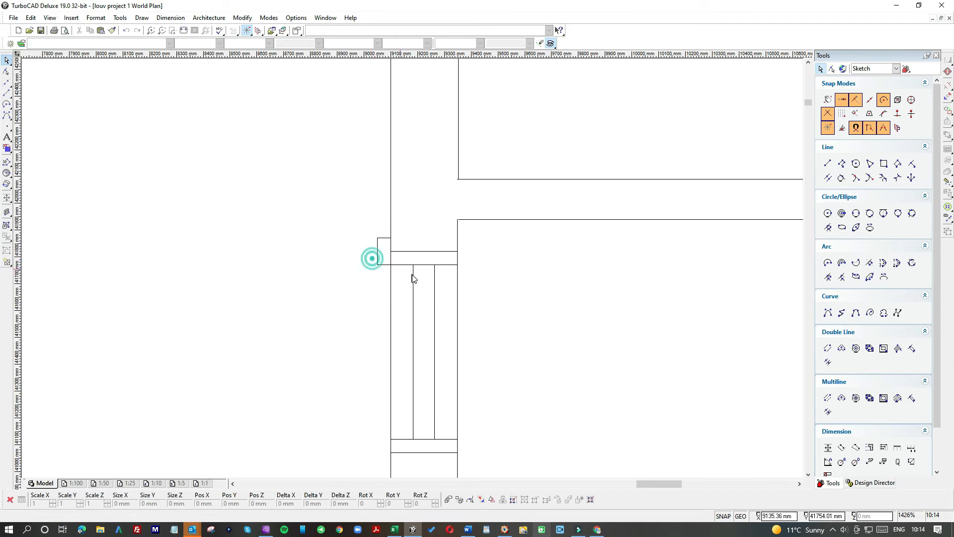
pyautogui.click(377, 266)
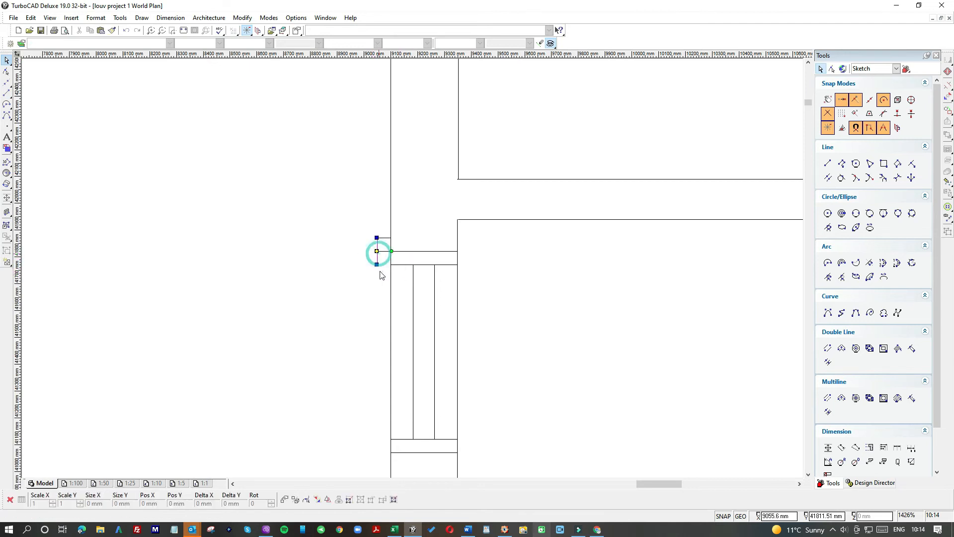
pyautogui.moveTo(377, 266); pyautogui.dragTo(377, 464)
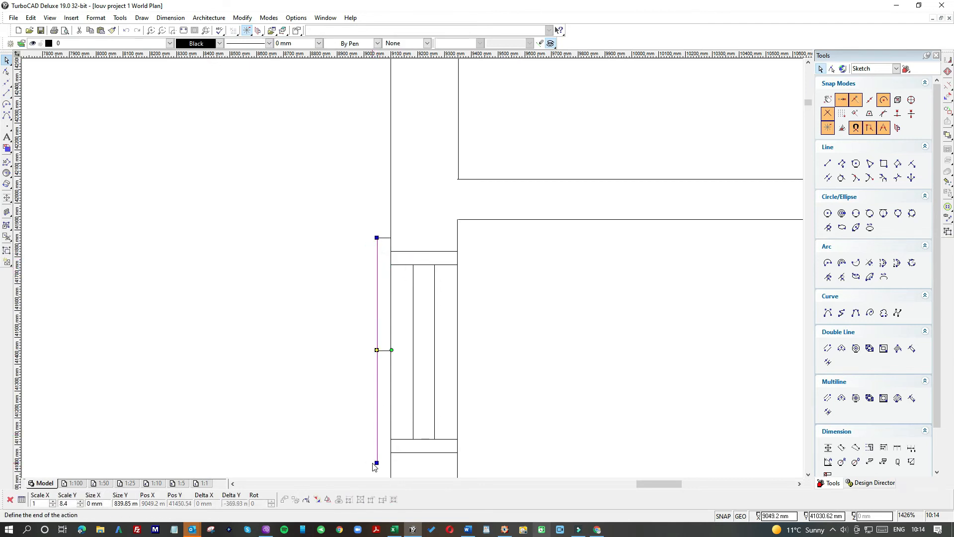
pyautogui.scroll(-2, 400, 460)
pyautogui.scroll(4, 423, 281)
# - Draw a 50 mm line down from the lower jamb line's midpoint, then a horizontal line left from it past the sill's outer line
pyautogui.click(10, 93)
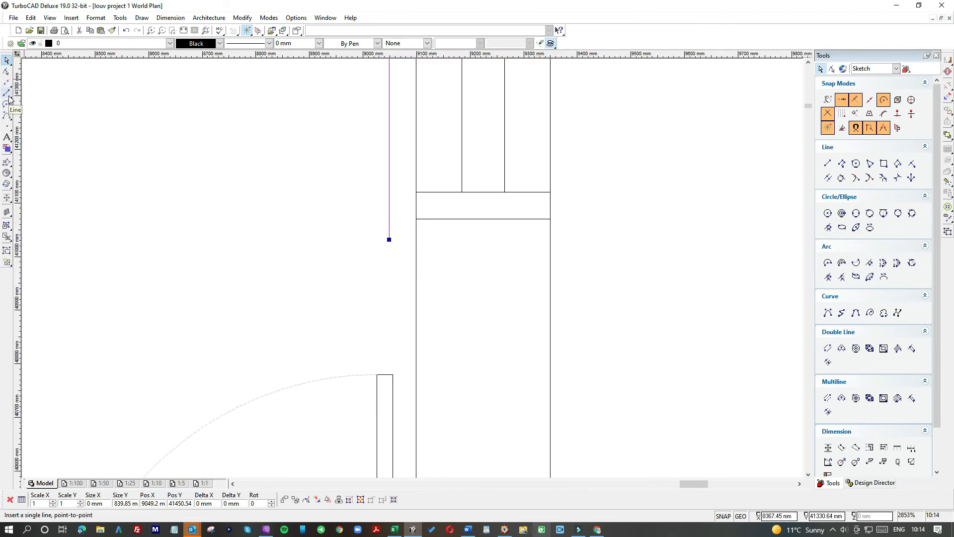
pyautogui.click(483, 219)
pyautogui.click(478, 246)
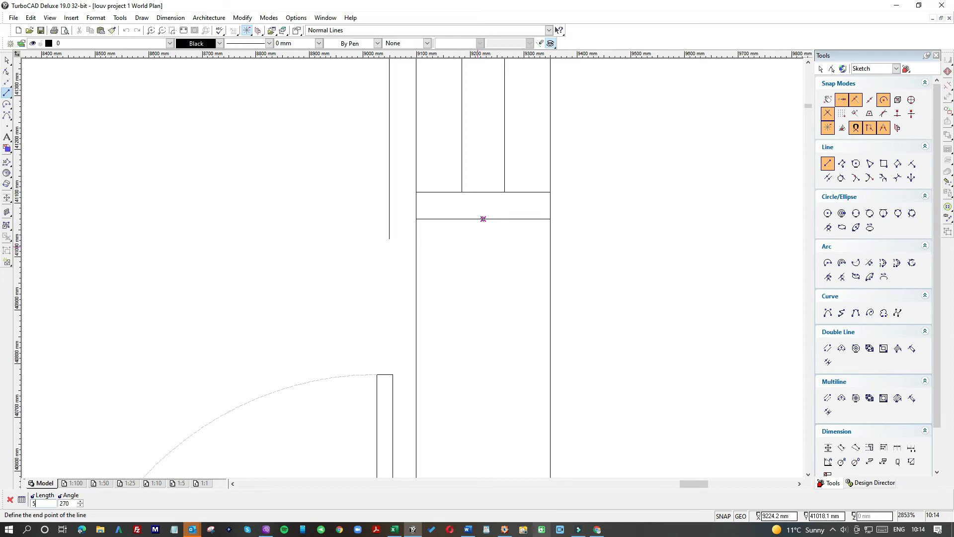
pyautogui.click(484, 246)
pyautogui.click(376, 245)
pyautogui.click(7, 60)
# - Extend the sill's outer line down to the new horizontal line and trim that line to run from the sill edge to the outer wall face
pyautogui.click(389, 212)
pyautogui.click(389, 239)
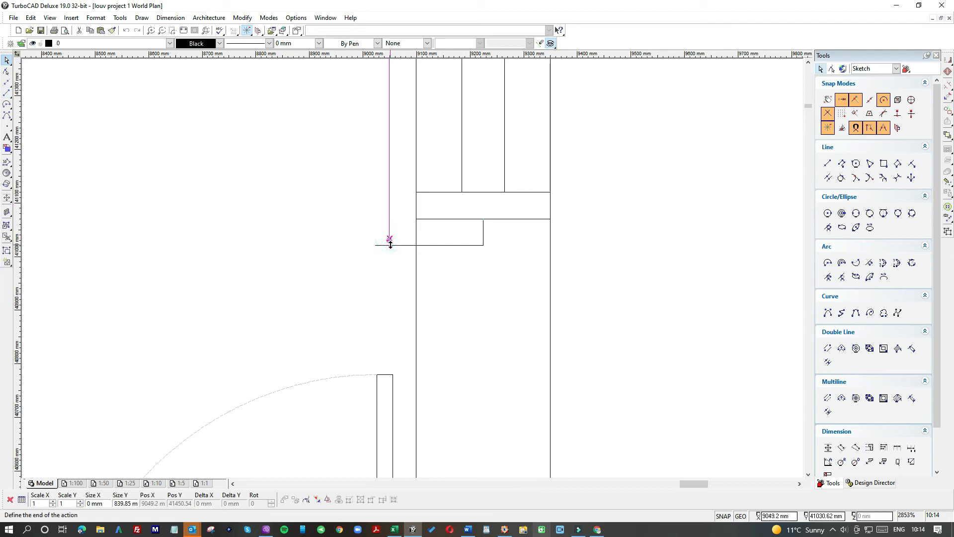
pyautogui.click(405, 245)
pyautogui.click(377, 245)
pyautogui.click(388, 245)
pyautogui.click(483, 245)
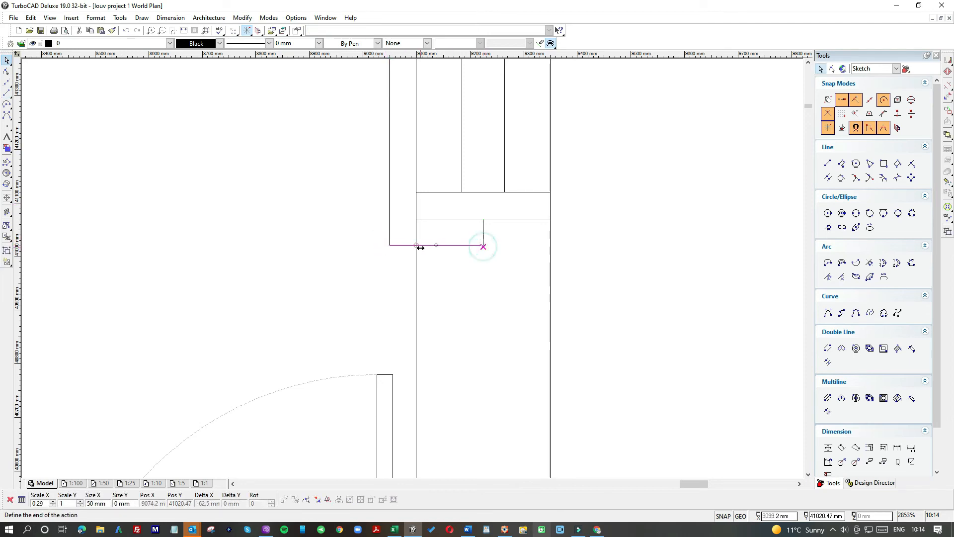
pyautogui.click(417, 246)
# - Delete the 50 mm spacing line below the lower jamb
pyautogui.click(483, 234)
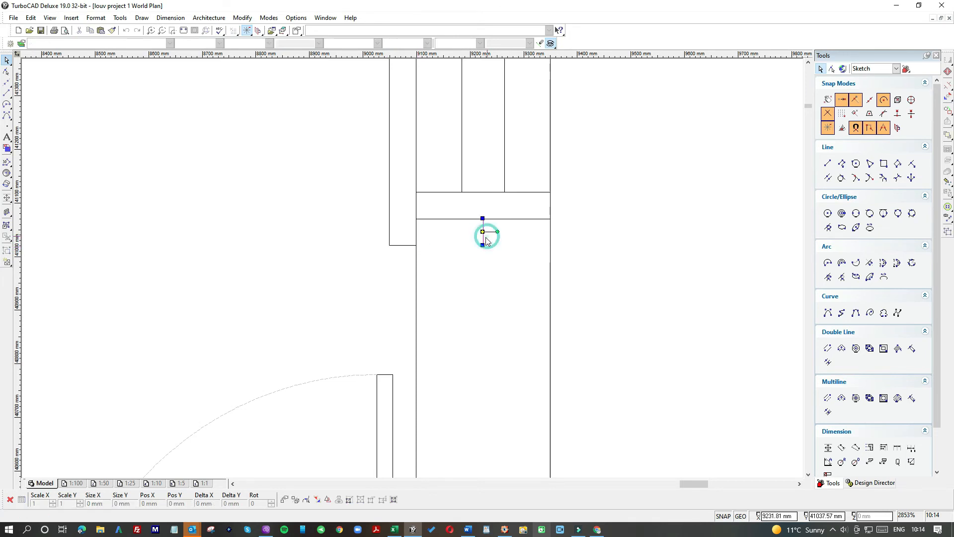
pyautogui.press('Delete')
pyautogui.scroll(-1, 419, 156)
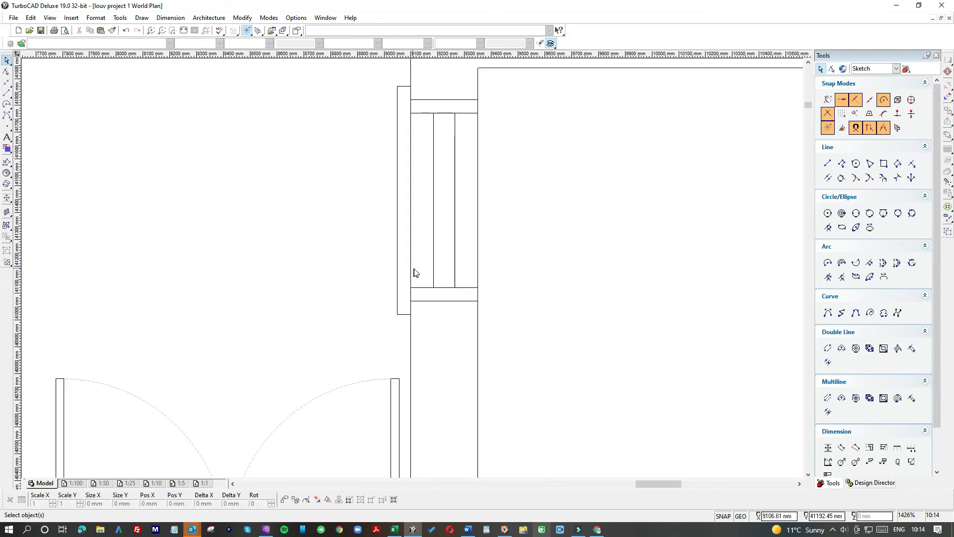
# - Trim the lower outer wall face line's upper end down to the window opening's lower edge
pyautogui.click(411, 214)
pyautogui.click(409, 114)
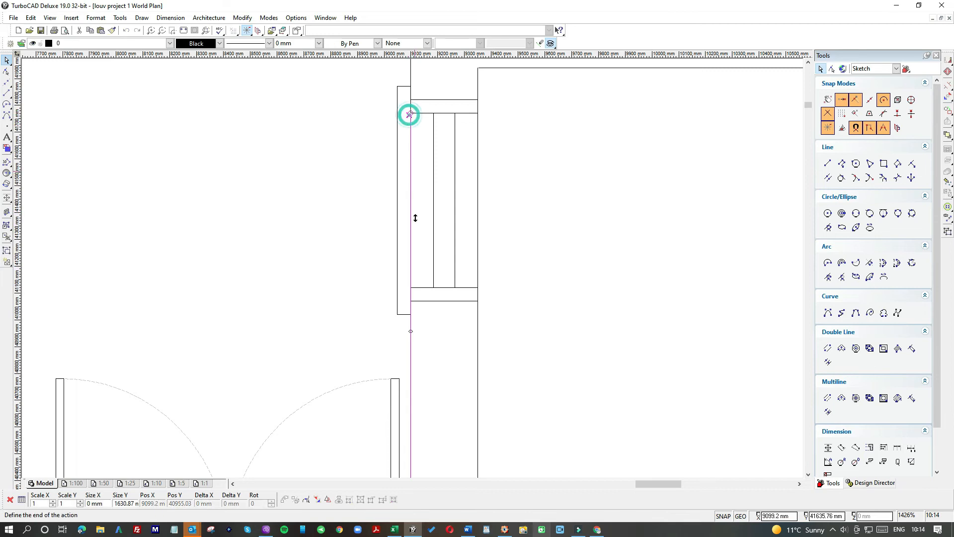
pyautogui.click(412, 288)
pyautogui.scroll(-1, 415, 273)
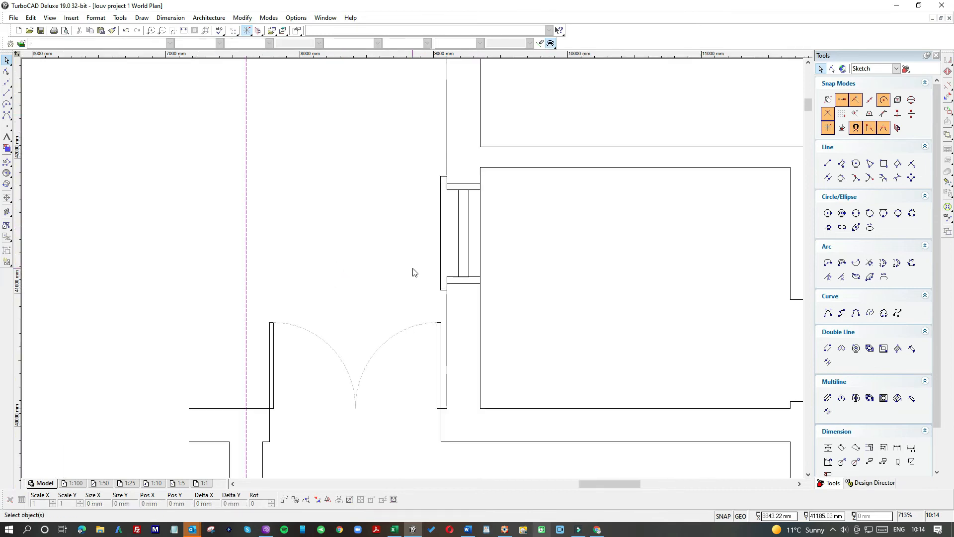
# - Draw a vertical line down from each inner corner of the front bay, past the bay's outer wall face
pyautogui.scroll(-1, 412, 271)
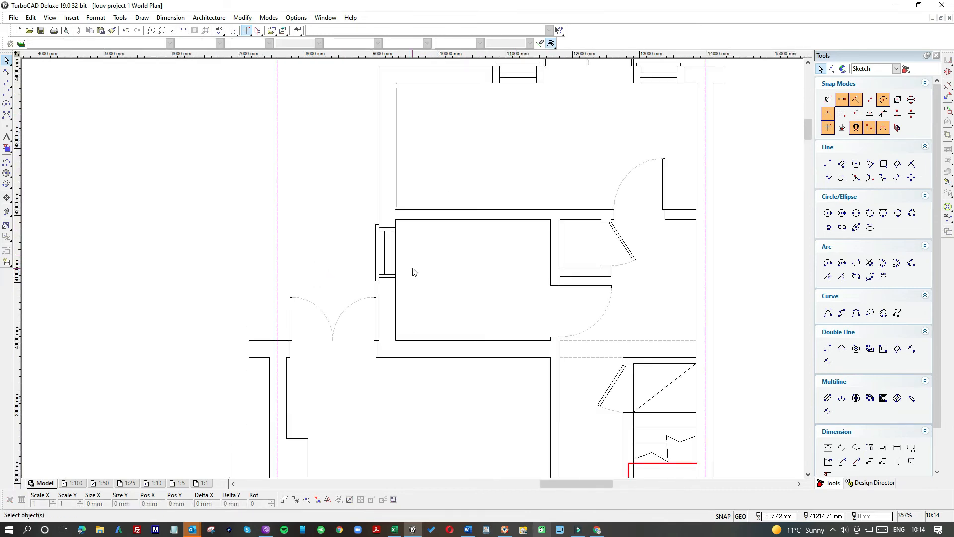
pyautogui.scroll(-1, 414, 272)
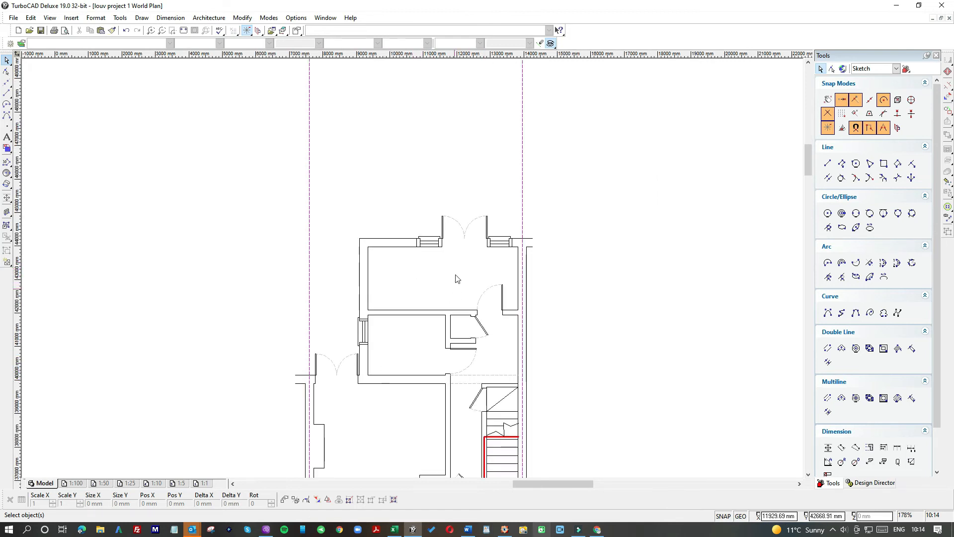
pyautogui.moveTo(807, 164); pyautogui.dragTo(808, 201)
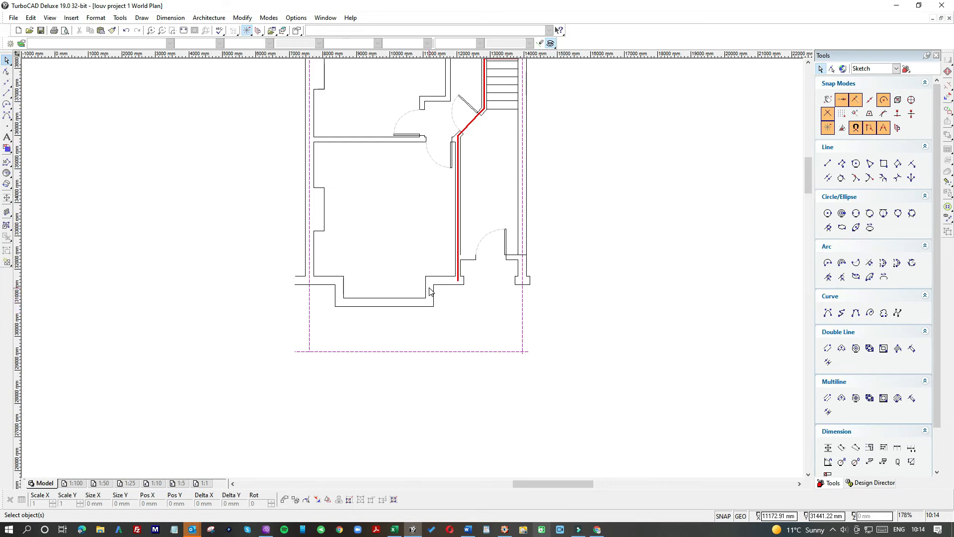
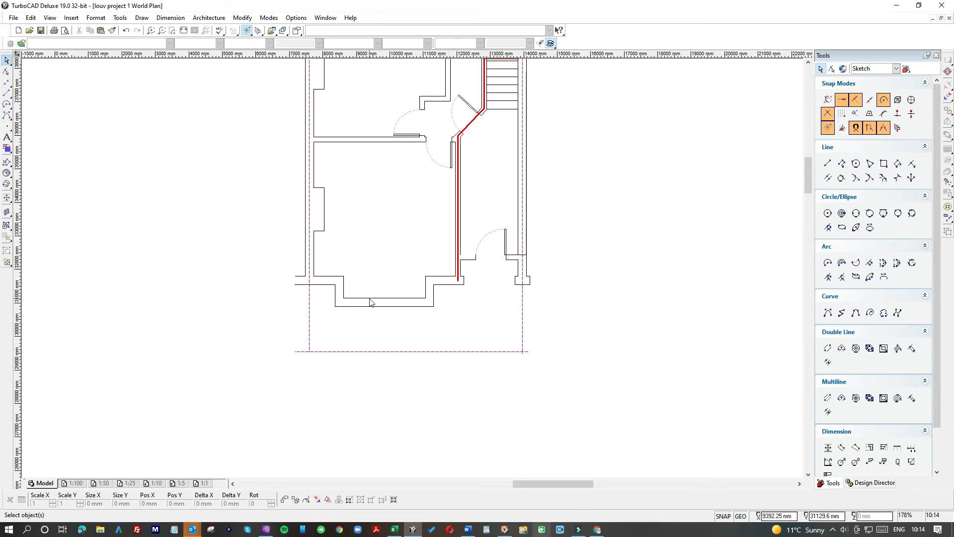
pyautogui.scroll(2, 360, 300)
pyautogui.click(7, 93)
pyautogui.click(360, 268)
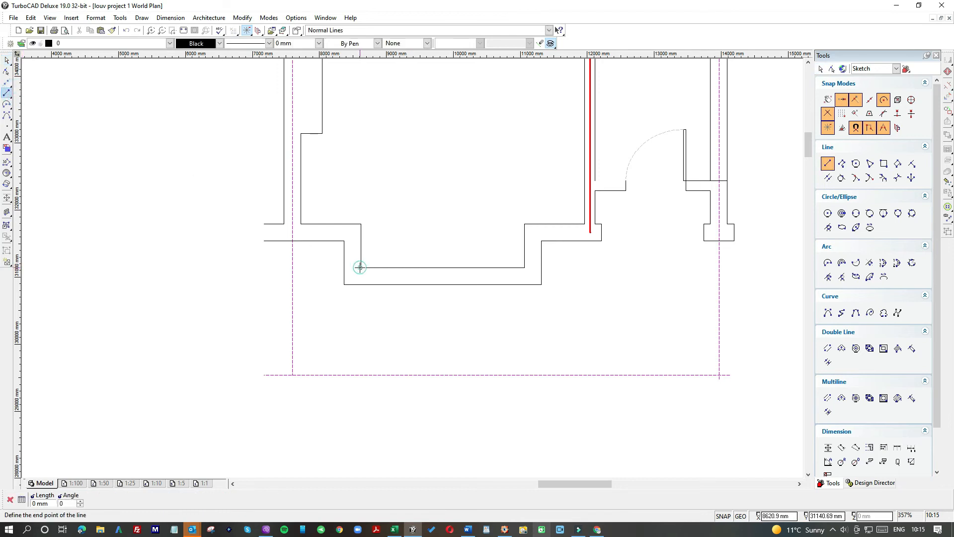
pyautogui.click(361, 298)
pyautogui.click(524, 268)
pyautogui.click(524, 296)
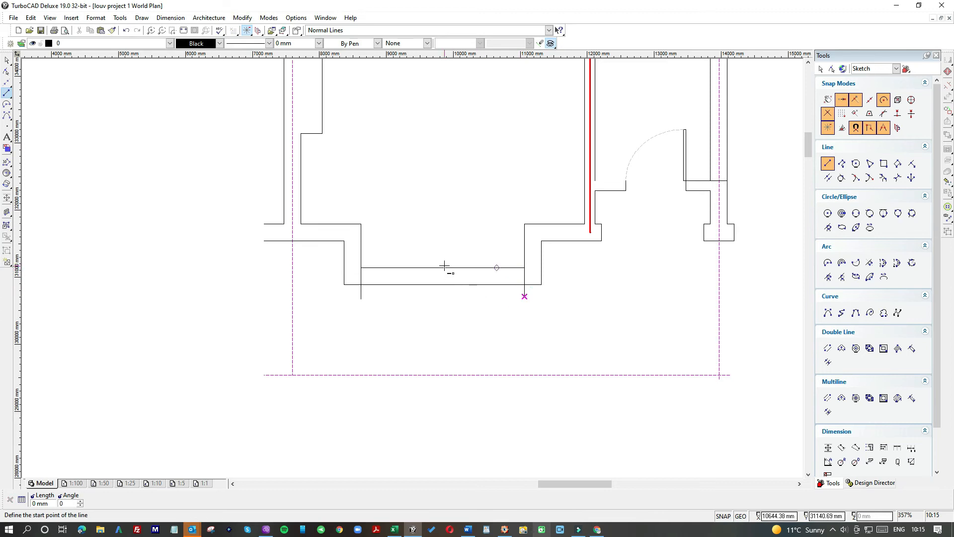
# - Join the lower ends of the two bay lines with a horizontal line and draw a vertical centre line up from its midpoint into the room
pyautogui.click(361, 299)
pyautogui.click(525, 299)
pyautogui.click(442, 299)
pyautogui.click(443, 247)
# - Draw an 80 mm line leftward from the centre line's upper end, and a vertical line down from its end past the bay's lower line
pyautogui.click(444, 245)
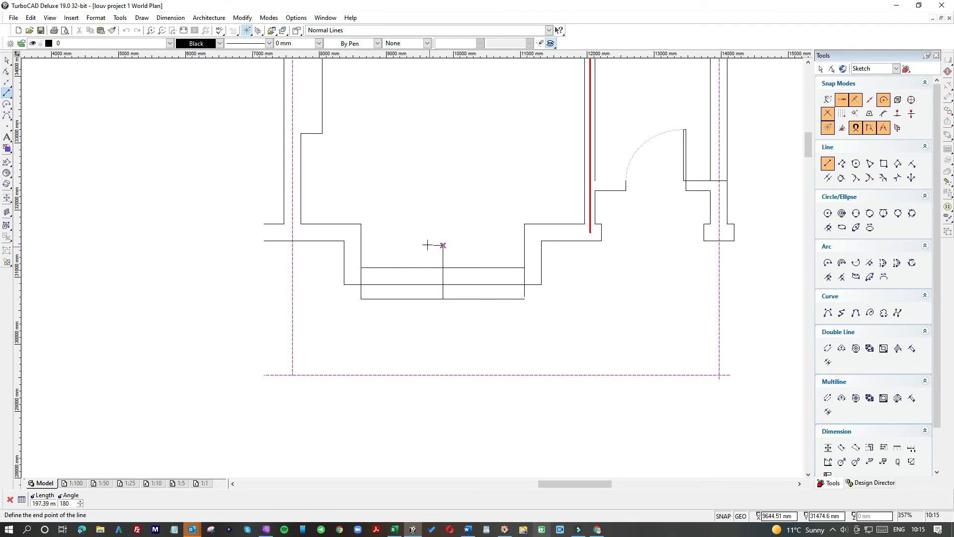
pyautogui.write('80')
pyautogui.press('Return')
pyautogui.click(437, 245)
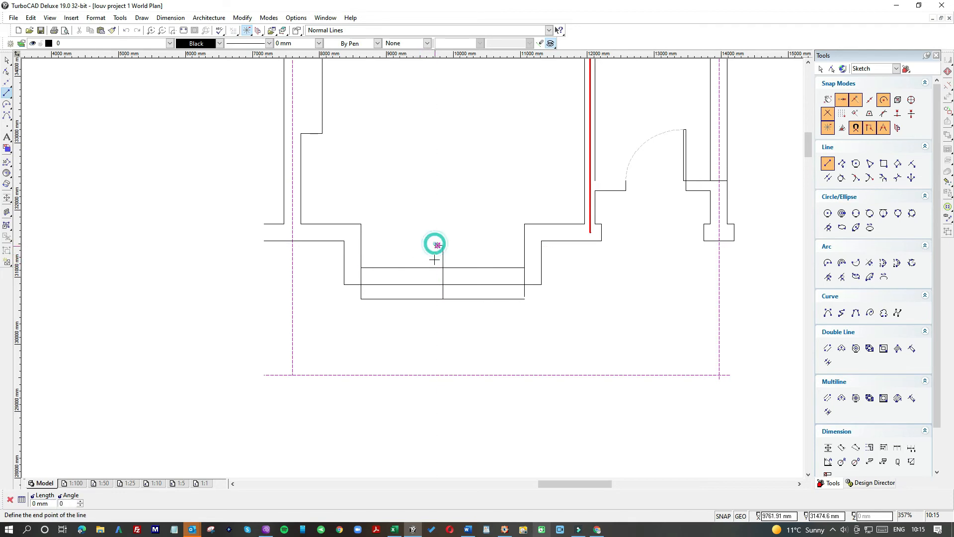
pyautogui.click(424, 314)
# - Draw an 80 mm line rightward from the centre line's upper end, and a vertical line down from its end past the bay's lower line
pyautogui.click(443, 245)
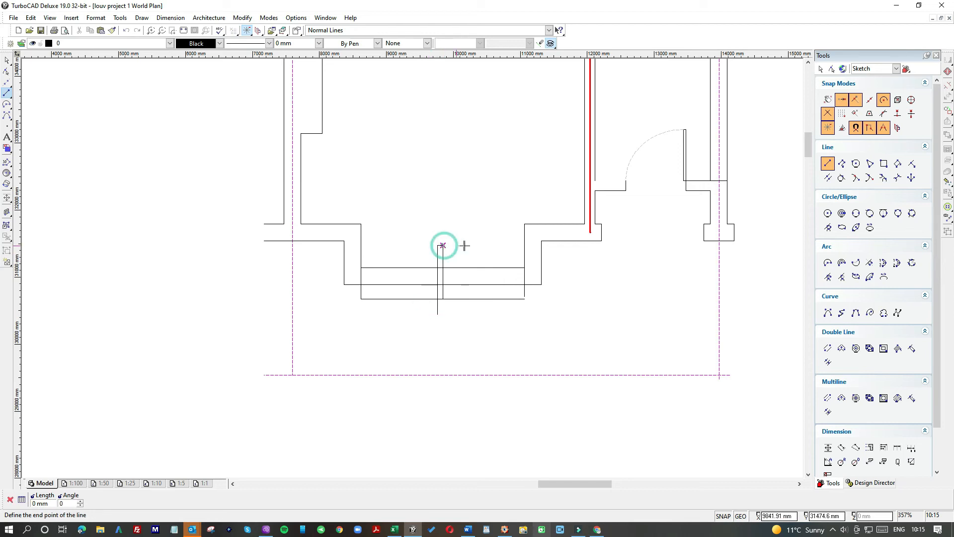
pyautogui.write('80')
pyautogui.press('Return')
pyautogui.click(448, 246)
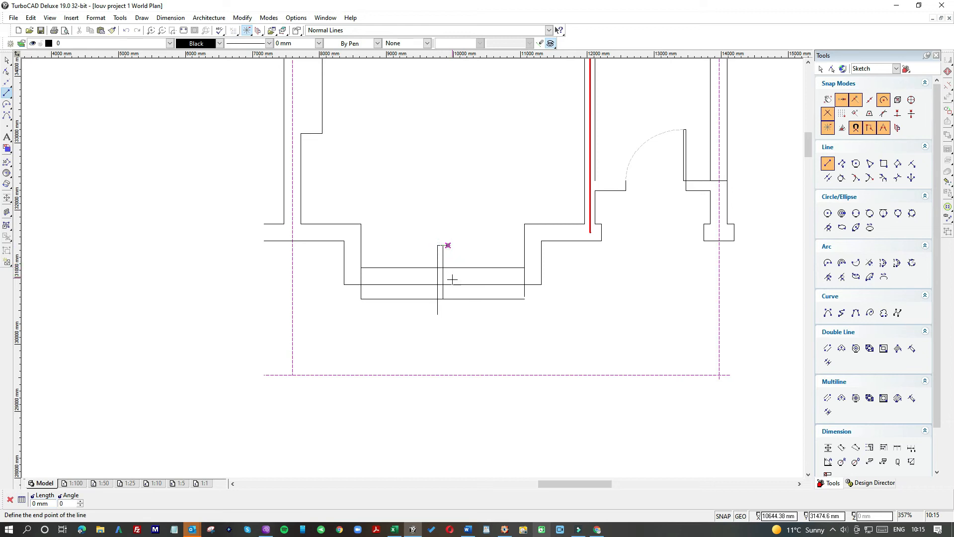
pyautogui.click(451, 313)
# - Delete the short horizontal spacing lines and the centre line between the two mullion lines
pyautogui.click(7, 60)
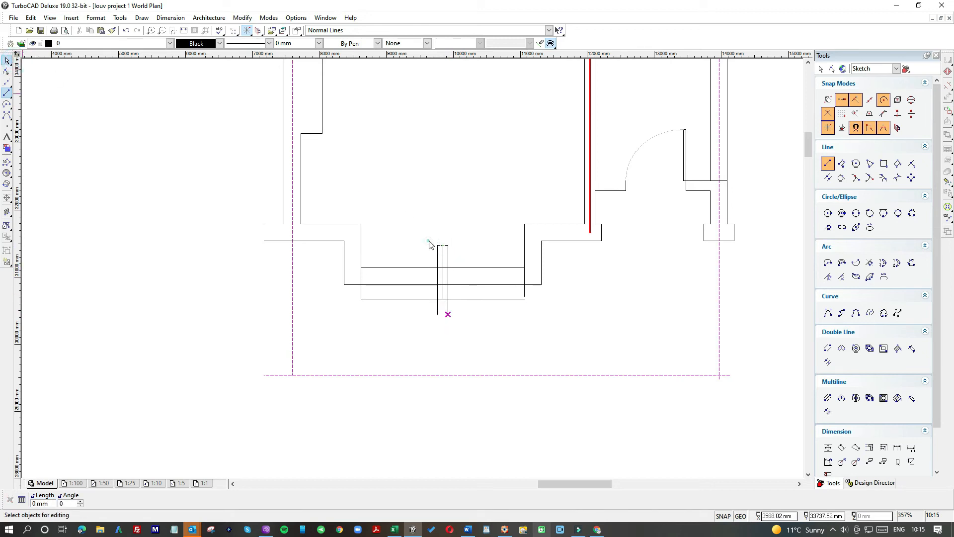
pyautogui.click(440, 246)
pyautogui.press('Delete')
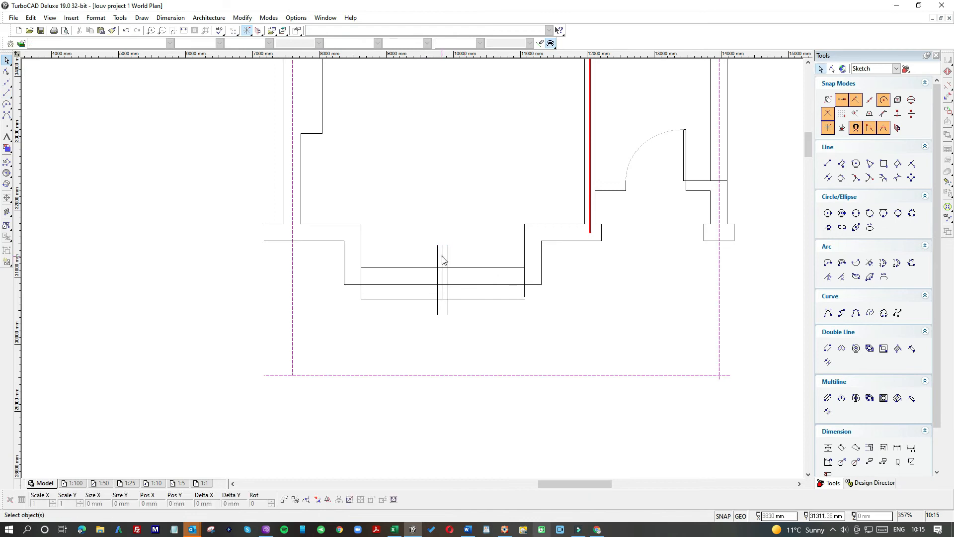
pyautogui.click(443, 256)
pyautogui.click(442, 255)
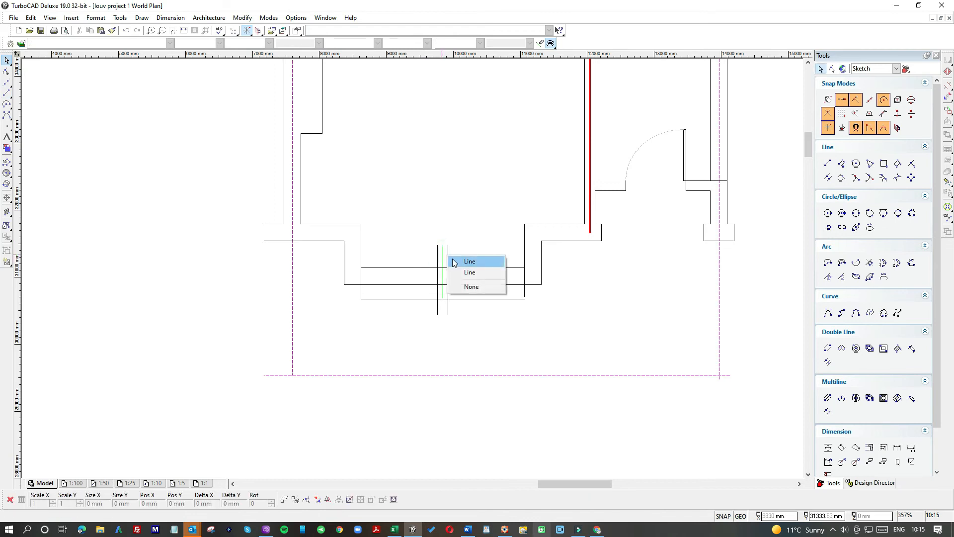
pyautogui.click(454, 262)
pyautogui.press('Delete')
# - Shorten the upper ends of both mullion lines to the bay's inner wall face
pyautogui.scroll(2, 449, 263)
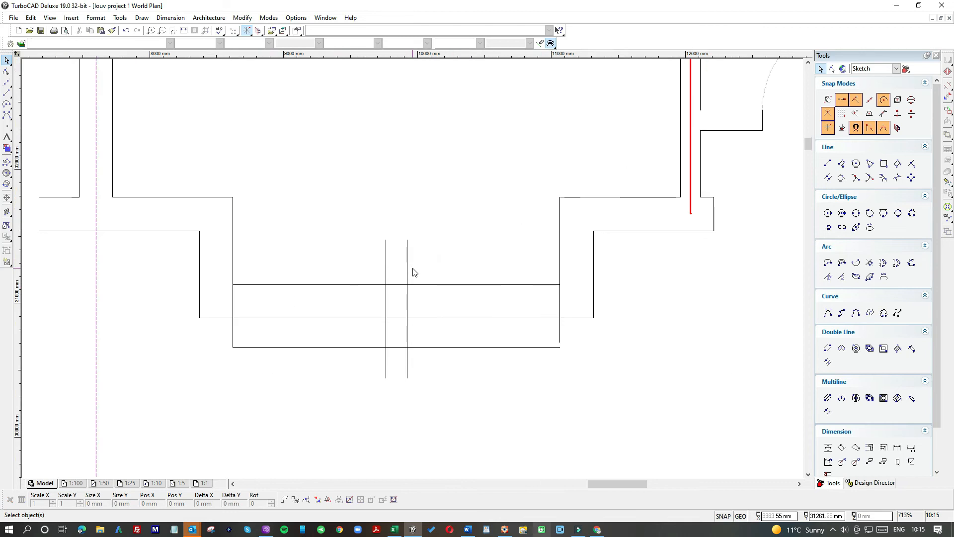
pyautogui.click(407, 258)
pyautogui.click(406, 239)
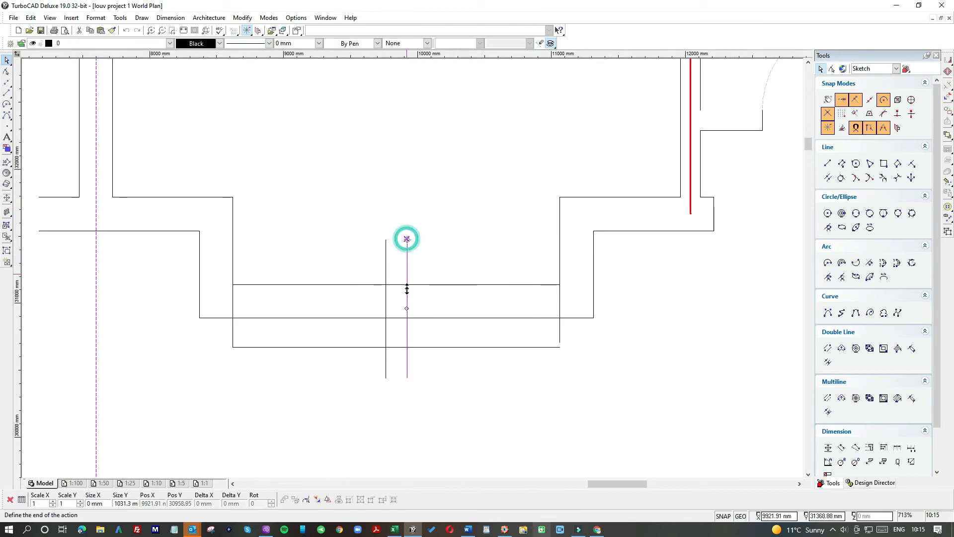
pyautogui.click(407, 284)
pyautogui.click(385, 263)
pyautogui.click(386, 240)
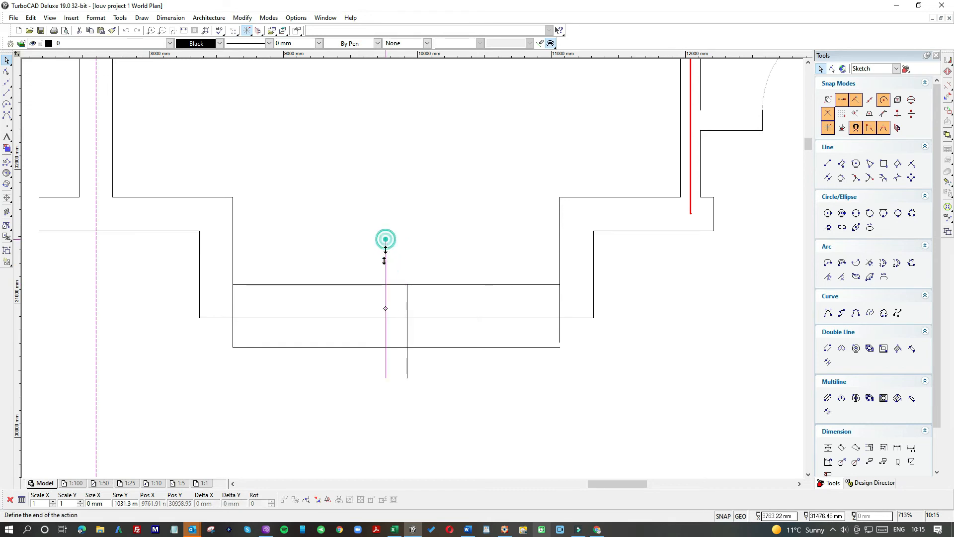
pyautogui.click(383, 284)
# - Shorten the lower ends of both mullion lines to the bay's outer wall face
pyautogui.click(398, 366)
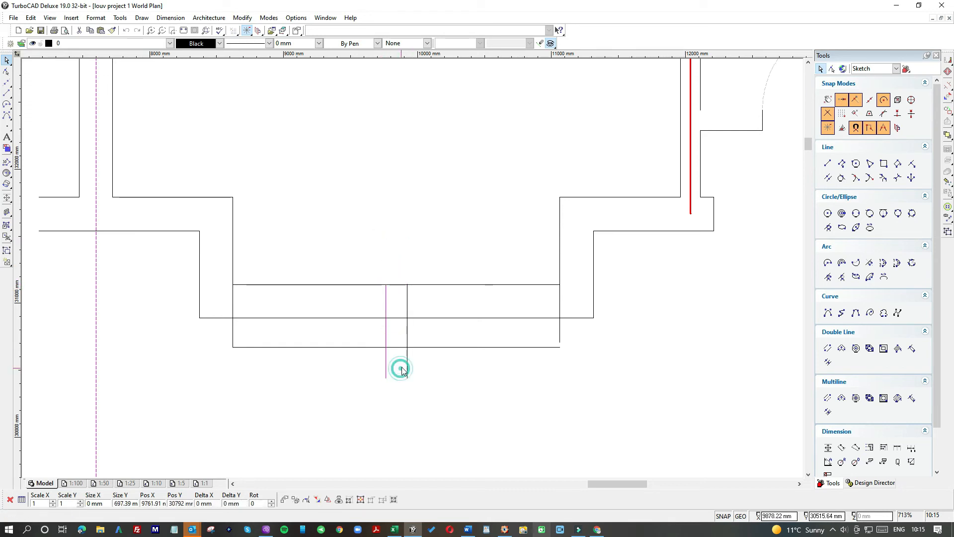
pyautogui.click(410, 367)
pyautogui.click(406, 377)
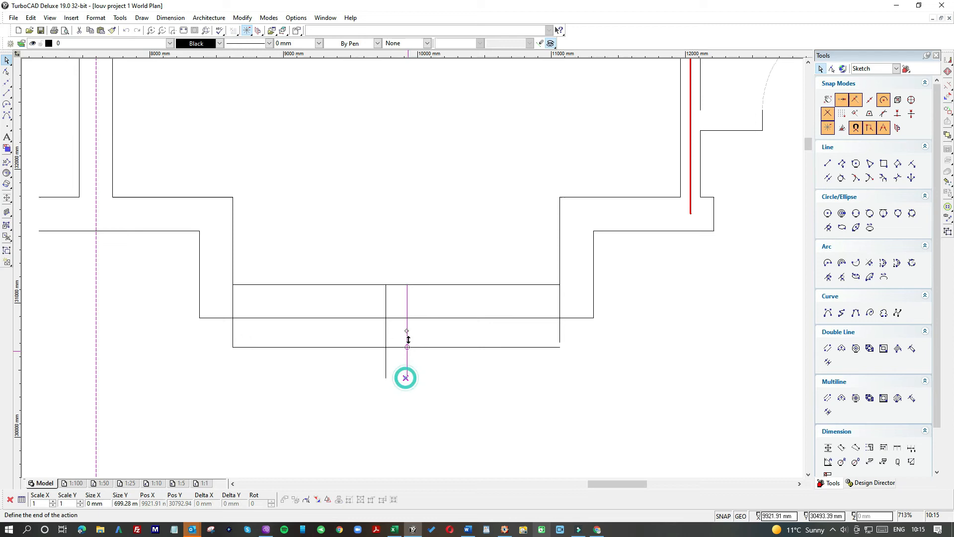
pyautogui.click(386, 334)
pyautogui.click(385, 376)
pyautogui.click(386, 318)
pyautogui.click(413, 381)
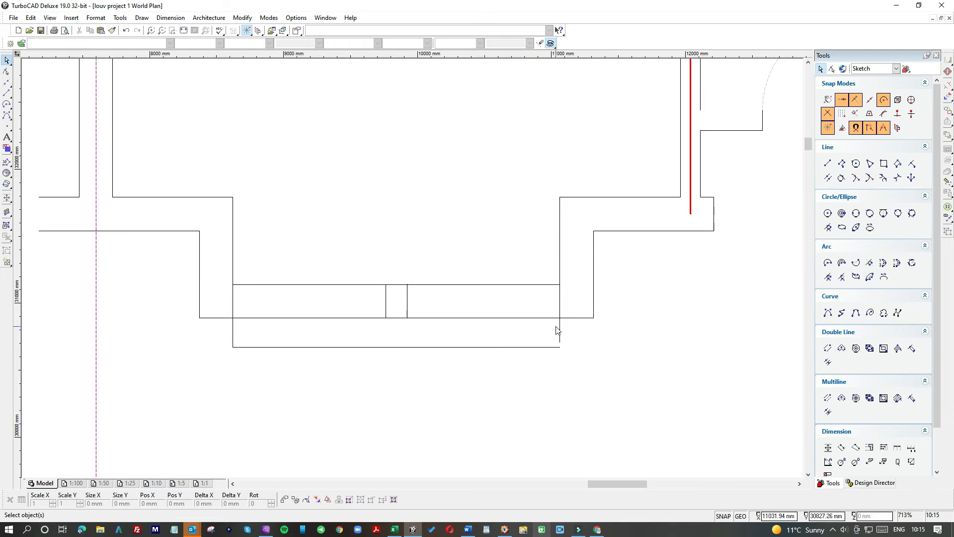
# - Draw a horizontal glazing line from the midpoint of each mullion side to the adjacent side of the bay opening
pyautogui.click(6, 93)
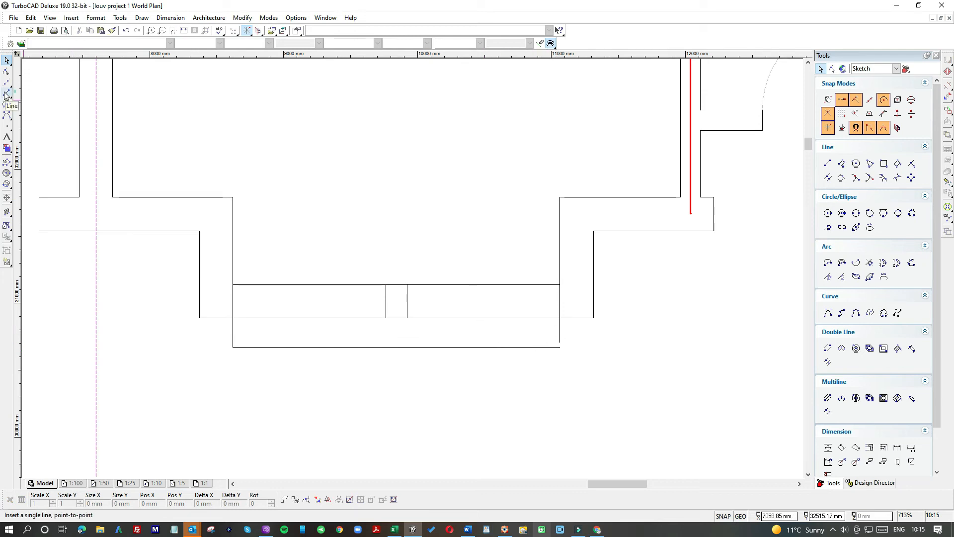
pyautogui.click(407, 301)
pyautogui.click(560, 301)
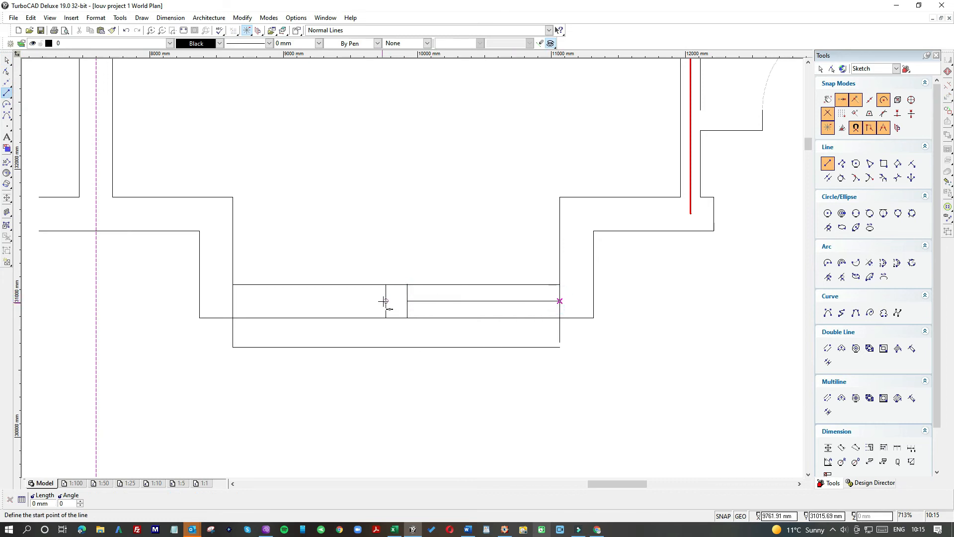
pyautogui.click(386, 301)
pyautogui.click(233, 300)
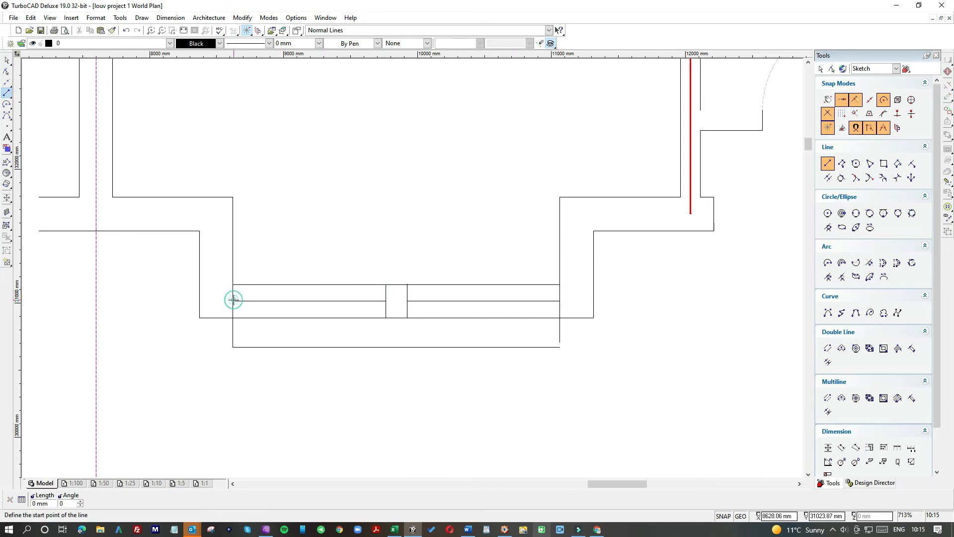
# - Delete the horizontal construction line below the bay and shorten the right opening line to the outer wall face
pyautogui.click(6, 61)
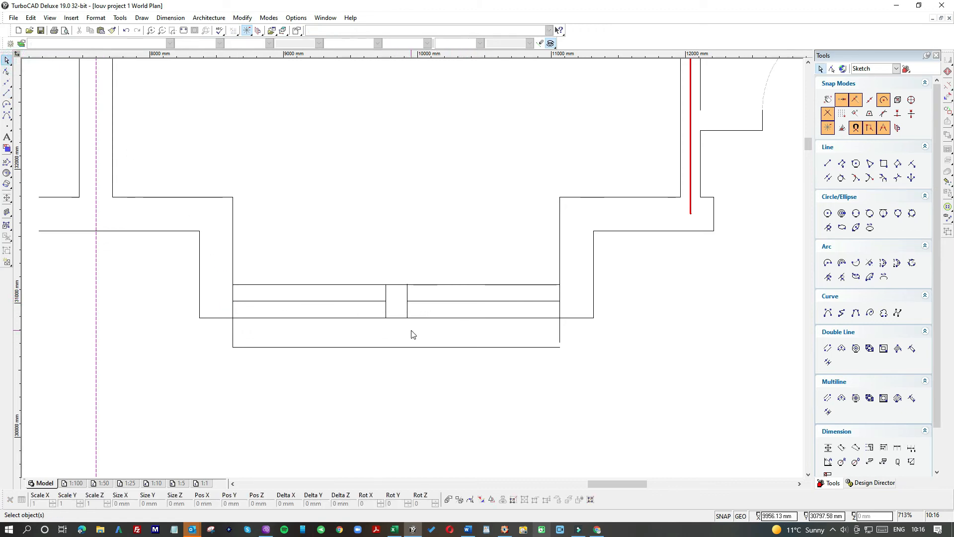
pyautogui.click(522, 346)
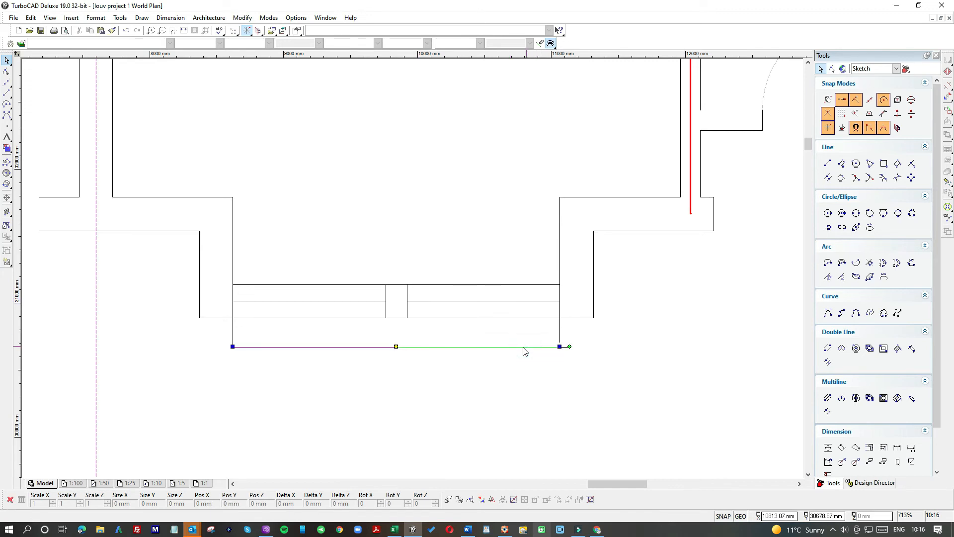
pyautogui.press('Delete')
pyautogui.click(560, 328)
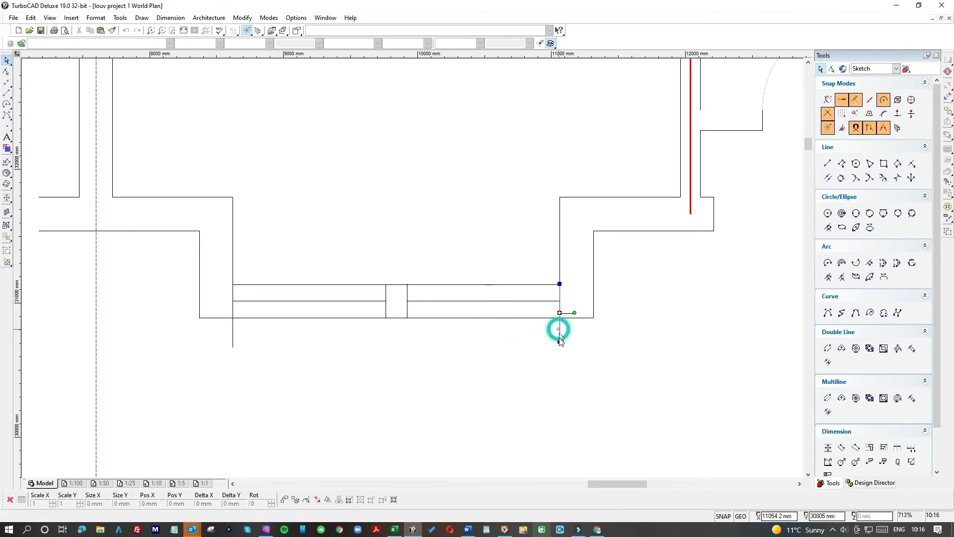
pyautogui.moveTo(559, 343); pyautogui.dragTo(505, 316)
# - Trim the bay's outer wall face line from both ends so only the mullion's width remains
pyautogui.click(505, 317)
pyautogui.moveTo(591, 317); pyautogui.dragTo(405, 320)
pyautogui.click(239, 318)
pyautogui.moveTo(198, 319); pyautogui.dragTo(367, 343)
# - Shorten the left opening line's lower end up to the glazing line
pyautogui.click(233, 333)
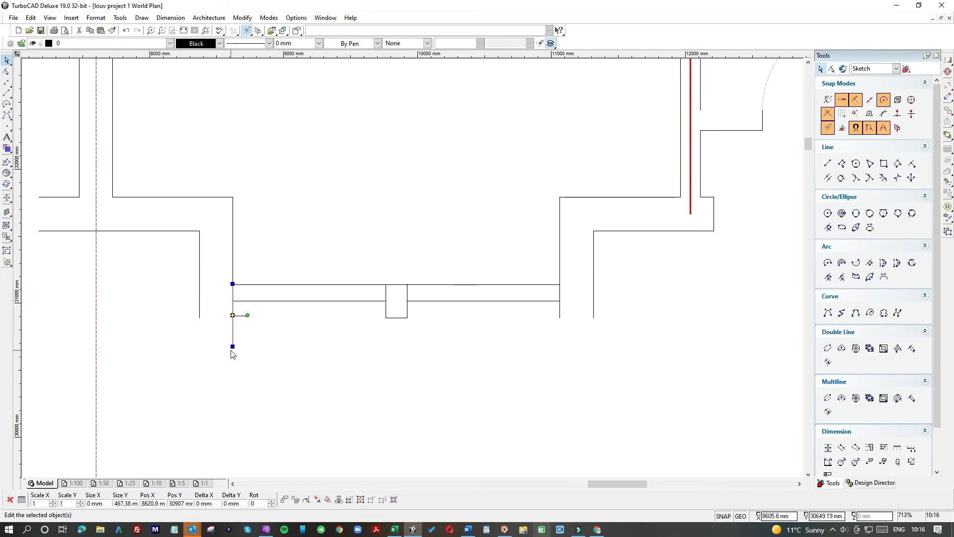
pyautogui.moveTo(233, 346); pyautogui.dragTo(233, 301)
pyautogui.click(276, 327)
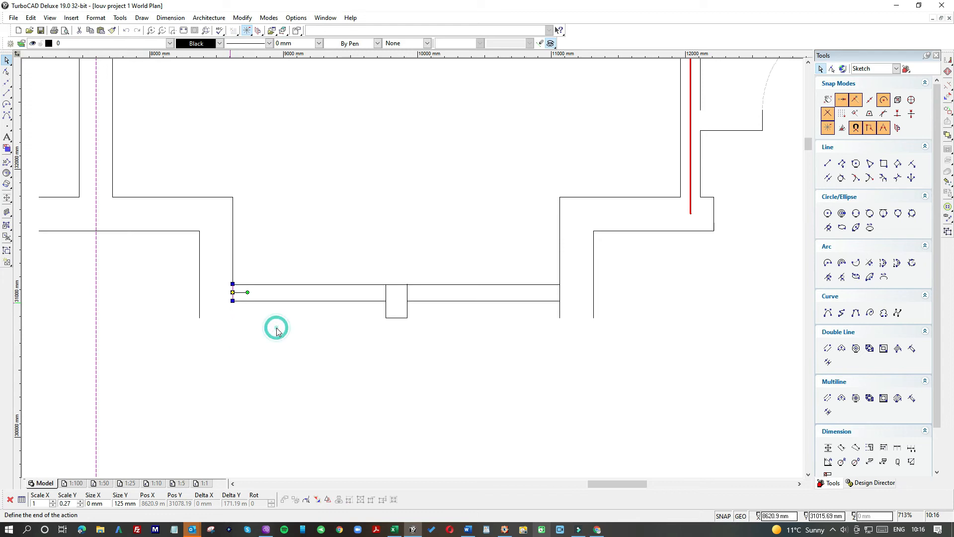
# - Draw a horizontal line along the outer wall face from the mullion's lower left corner to the bay's outer left corner
pyautogui.click(6, 82)
pyautogui.click(7, 94)
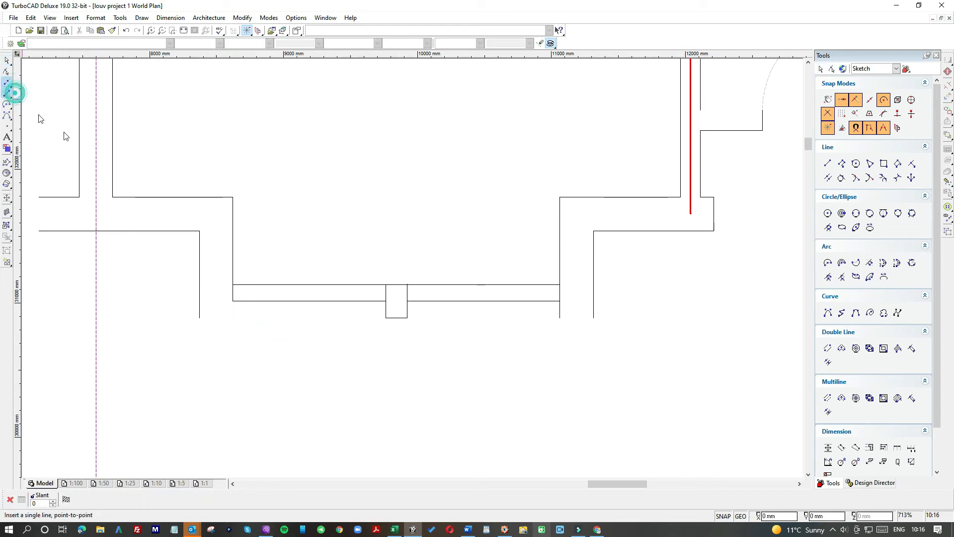
pyautogui.click(386, 318)
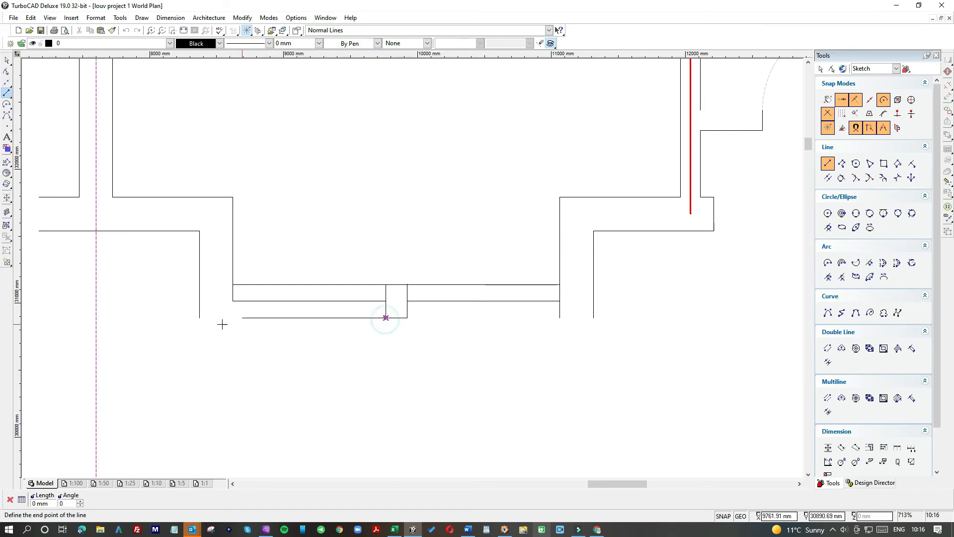
pyautogui.click(200, 318)
pyautogui.press('Escape')
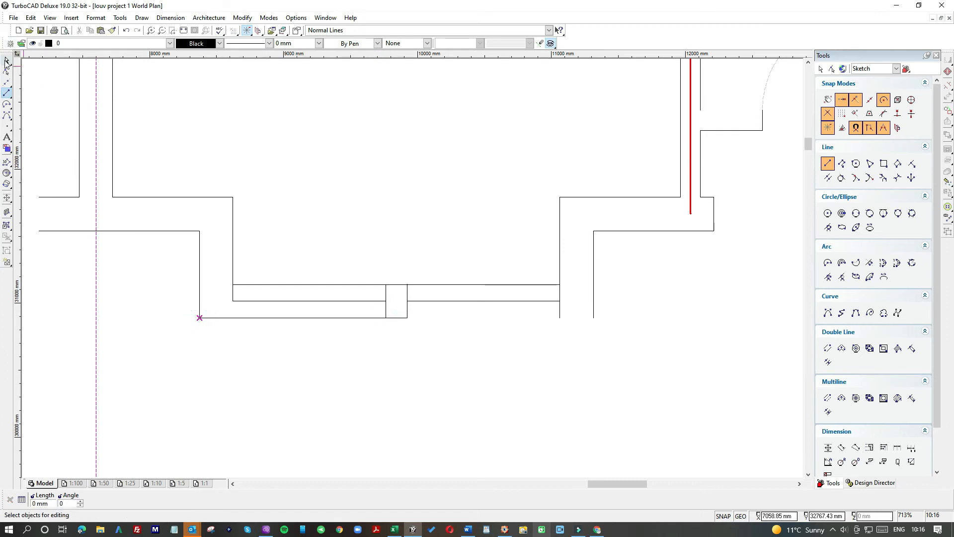
# - Extend the left opening line down to the outer wall face and shorten the new outer face line to the left pier's width
pyautogui.click(234, 293)
pyautogui.click(237, 298)
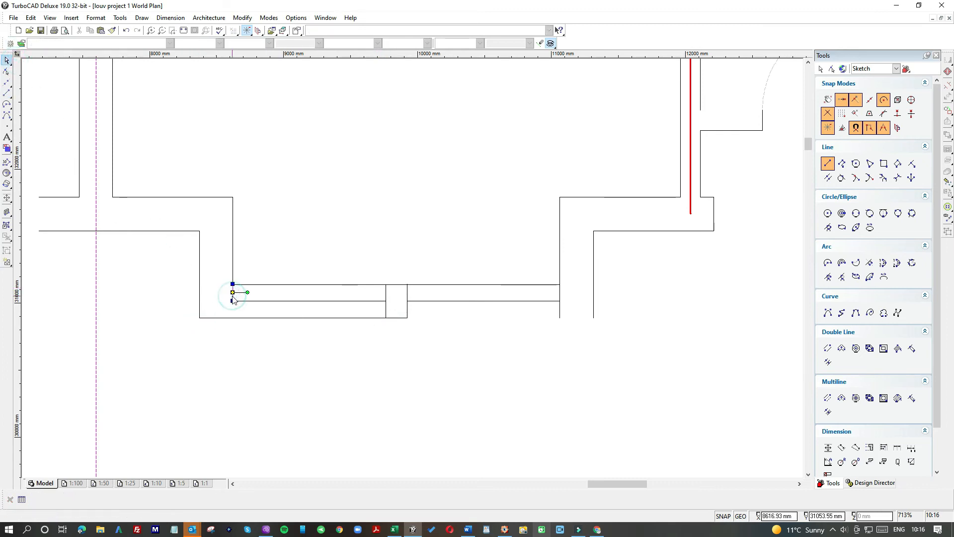
pyautogui.click(232, 299)
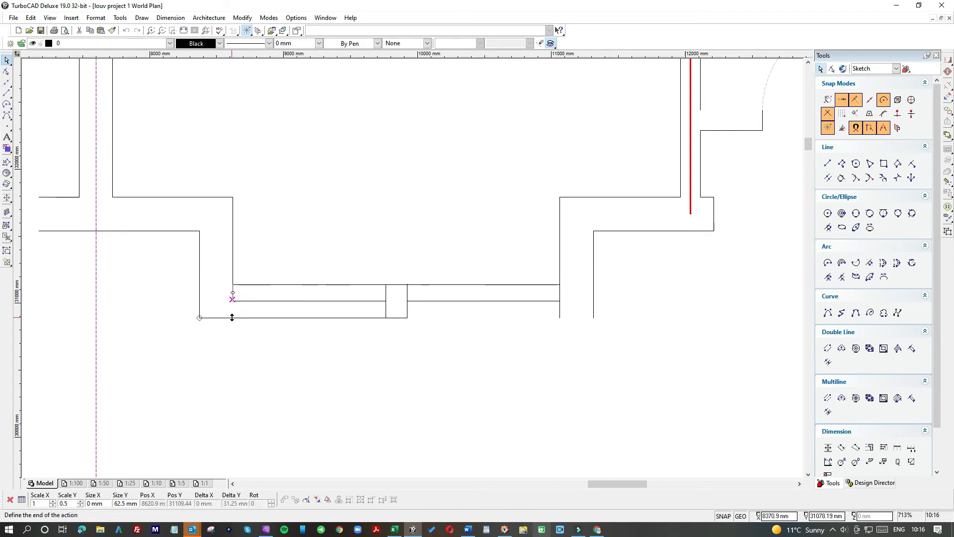
pyautogui.click(232, 293)
pyautogui.click(308, 318)
pyautogui.click(385, 318)
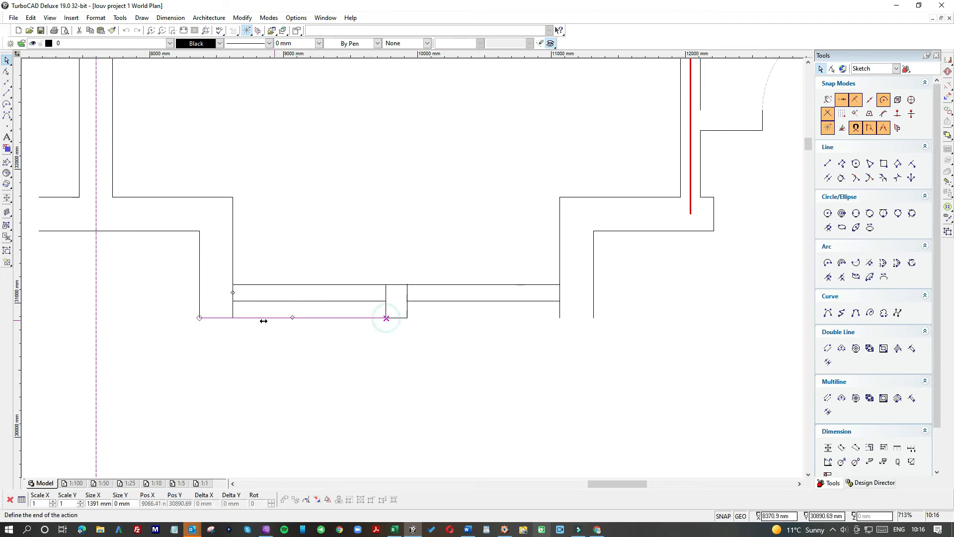
pyautogui.click(263, 350)
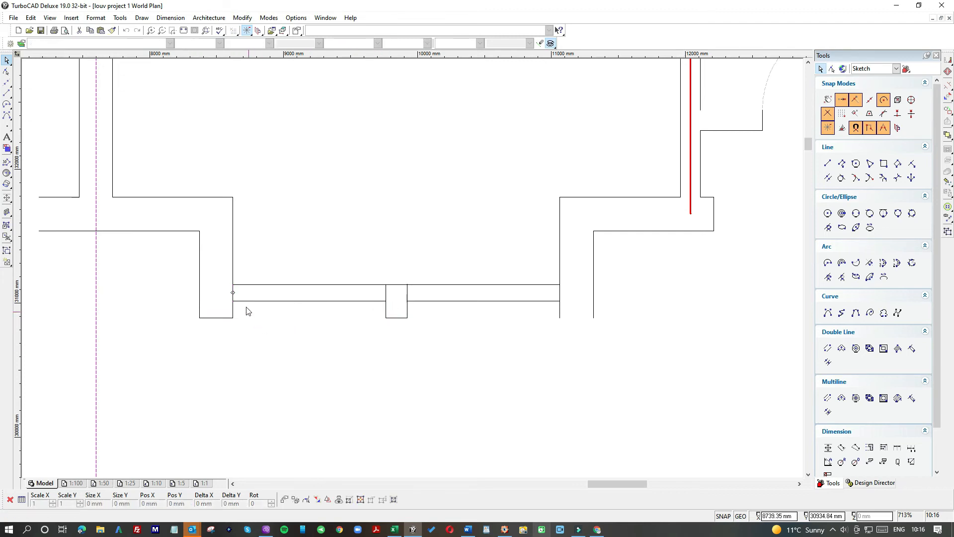
# - Draw a horizontal line from each outer corner where the main wall meets the bay, across the pier and past its inner face
pyautogui.click(7, 93)
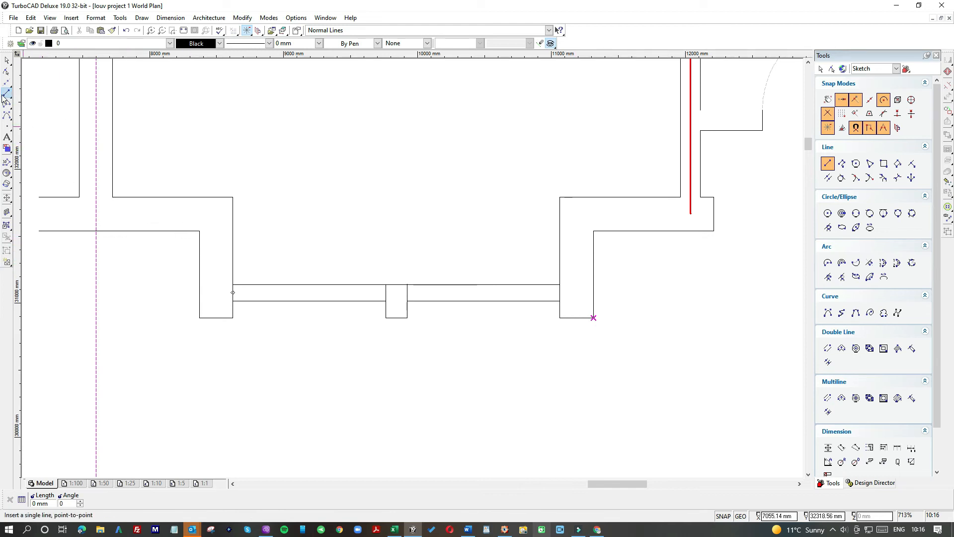
pyautogui.click(199, 232)
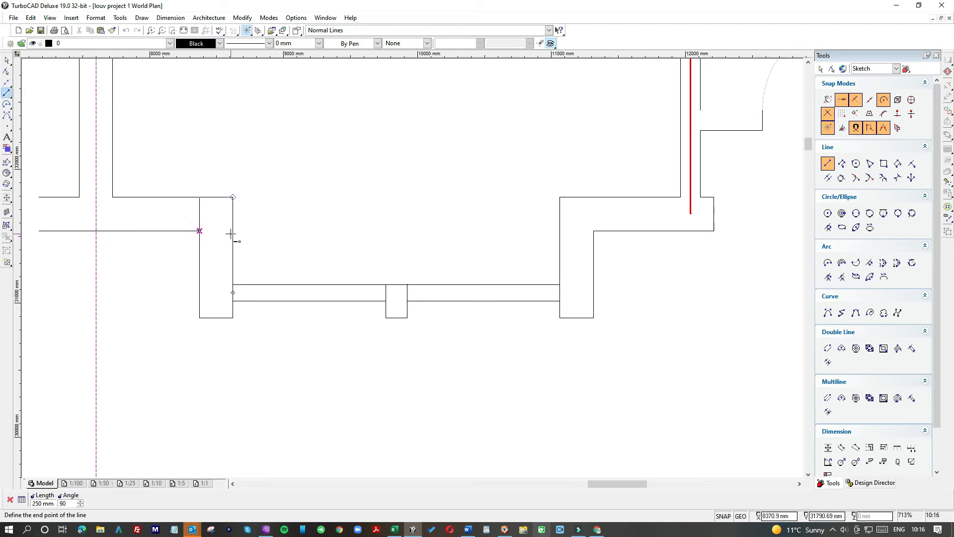
pyautogui.click(251, 232)
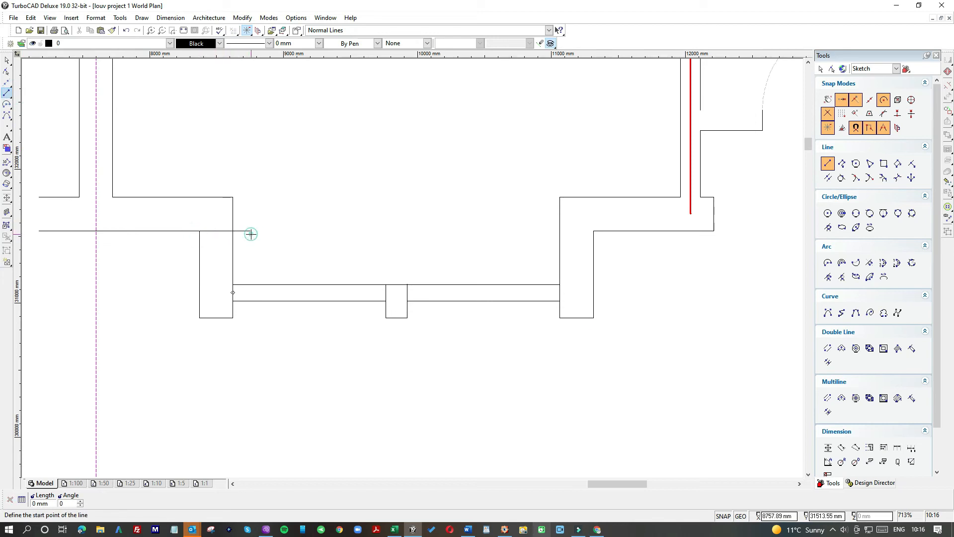
pyautogui.click(594, 231)
pyautogui.click(551, 231)
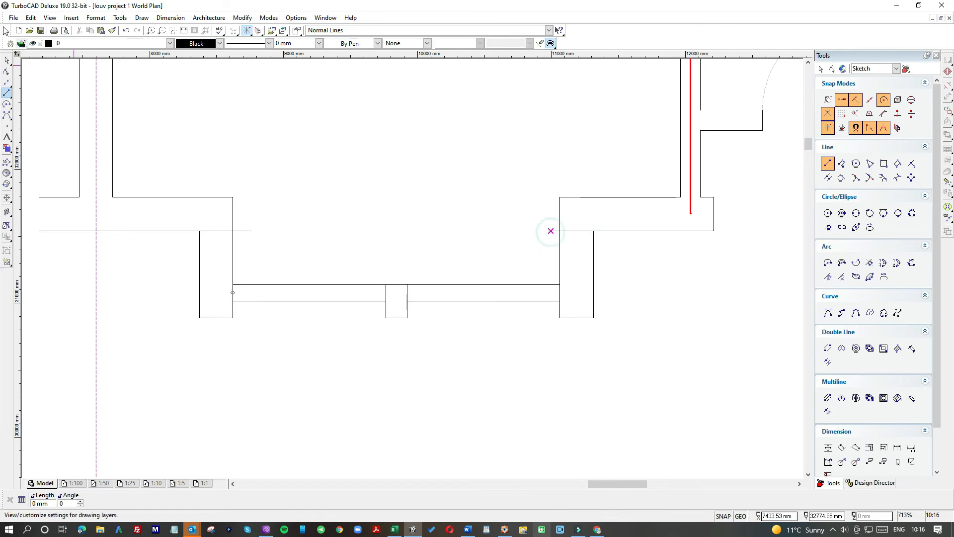
# - Shorten the two lines across the tops of the piers to the piers' inner faces
pyautogui.click(7, 60)
pyautogui.click(553, 231)
pyautogui.moveTo(551, 230); pyautogui.dragTo(560, 232)
pyautogui.click(506, 239)
pyautogui.click(251, 231)
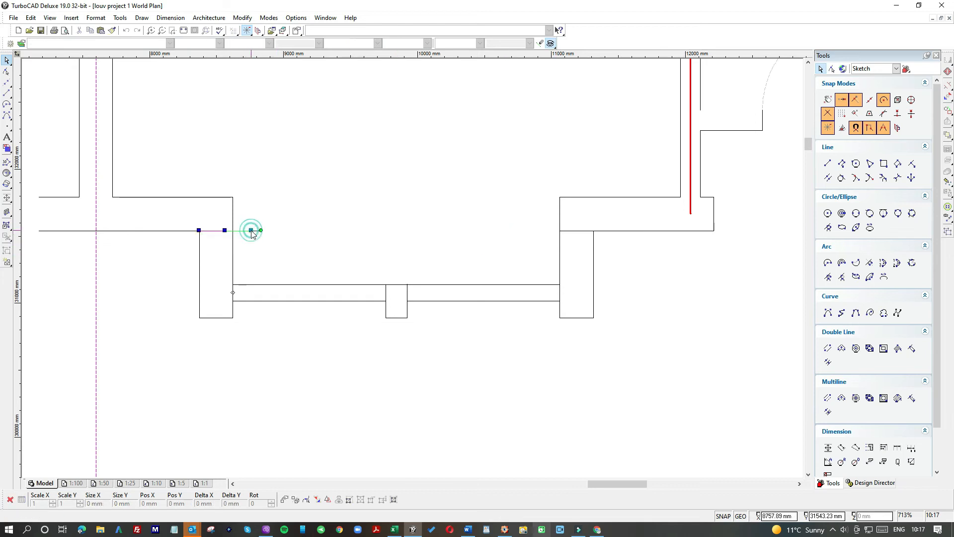
pyautogui.moveTo(252, 230); pyautogui.dragTo(232, 231)
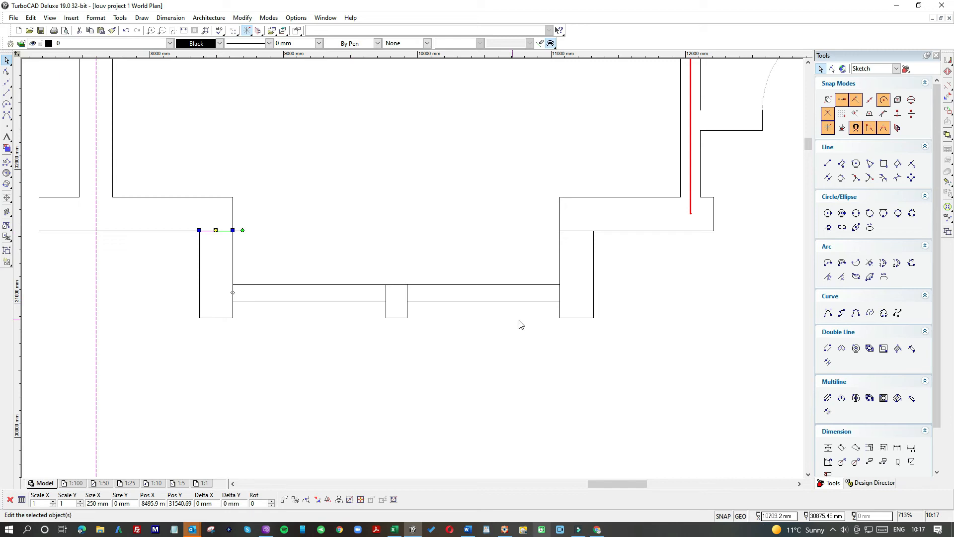
# - Draw a horizontal line across the right pier, level with the inner glazing line, running past the pier's outer face
pyautogui.click(7, 93)
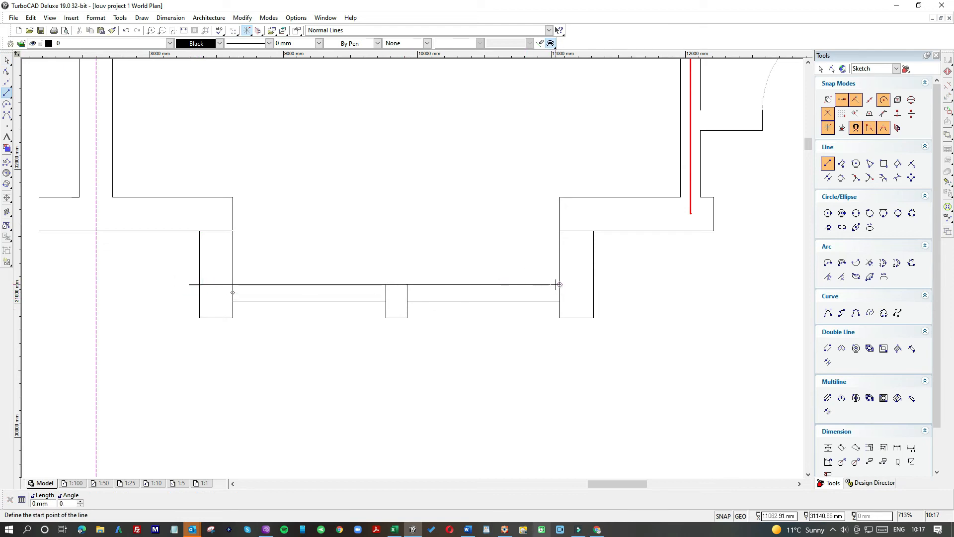
pyautogui.click(617, 284)
pyautogui.click(8, 59)
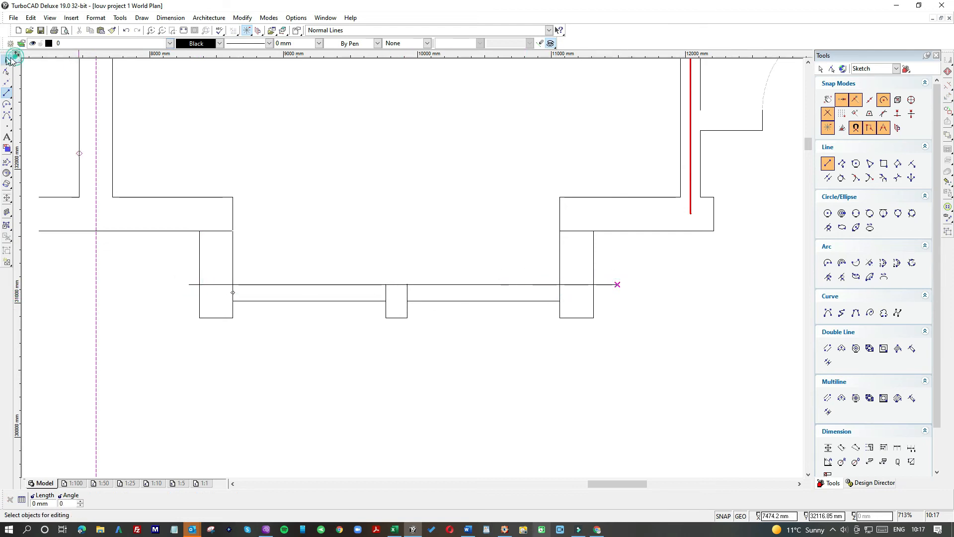
# - Shorten the two overhanging lines at the inner glazing level to the outer faces of the right and left piers
pyautogui.click(615, 287)
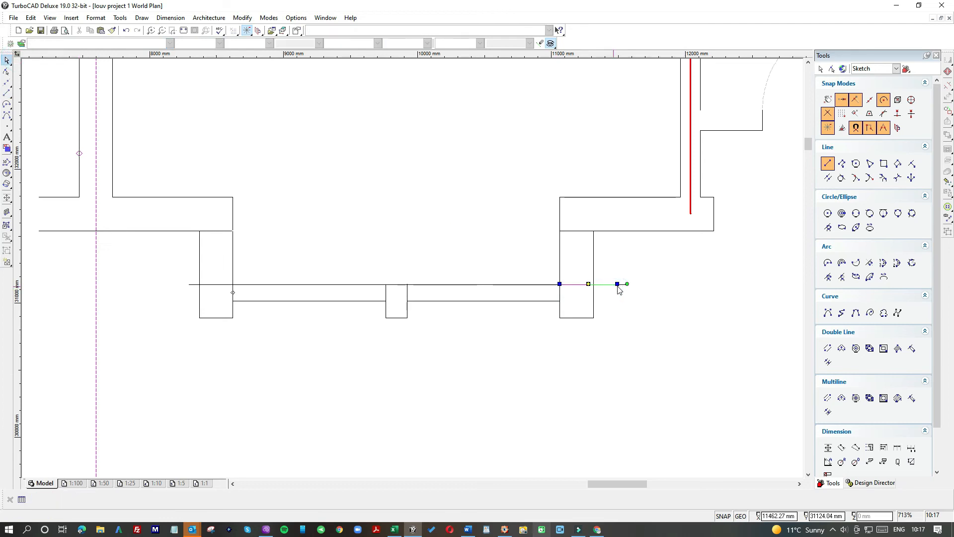
pyautogui.click(618, 284)
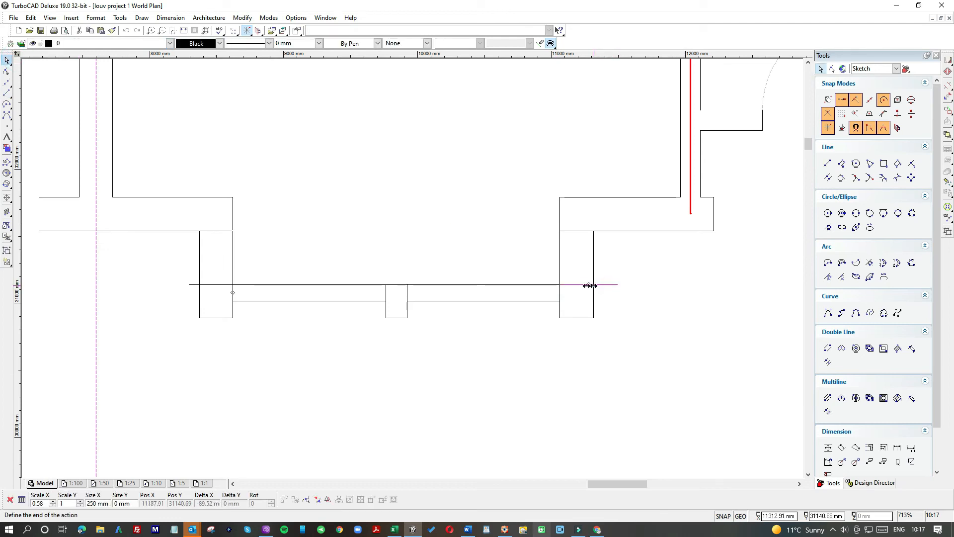
pyautogui.click(544, 290)
pyautogui.click(212, 284)
pyautogui.click(188, 283)
pyautogui.click(246, 265)
# - Draw a vertical line from the left pier's square block up its middle to the main wall, and remove the outer face line above the block
pyautogui.click(7, 93)
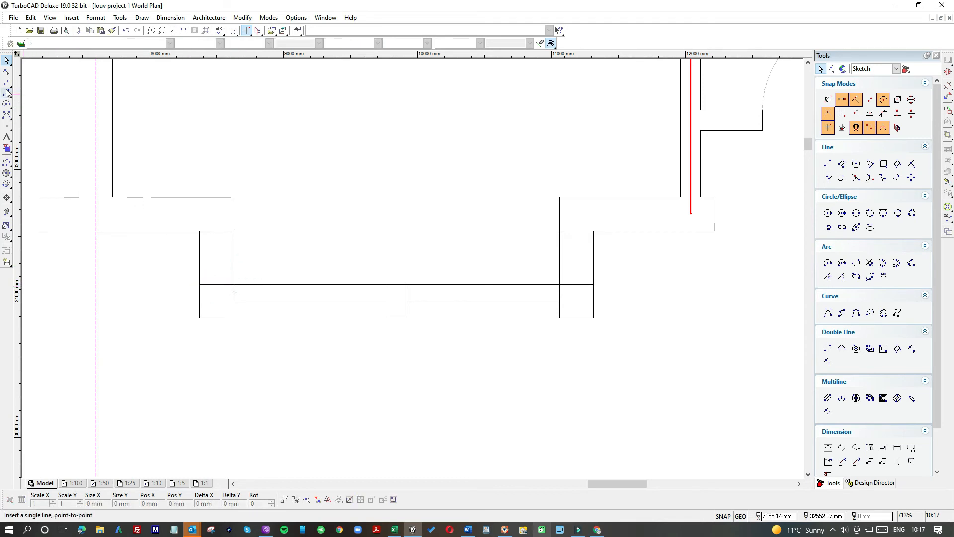
pyautogui.click(215, 283)
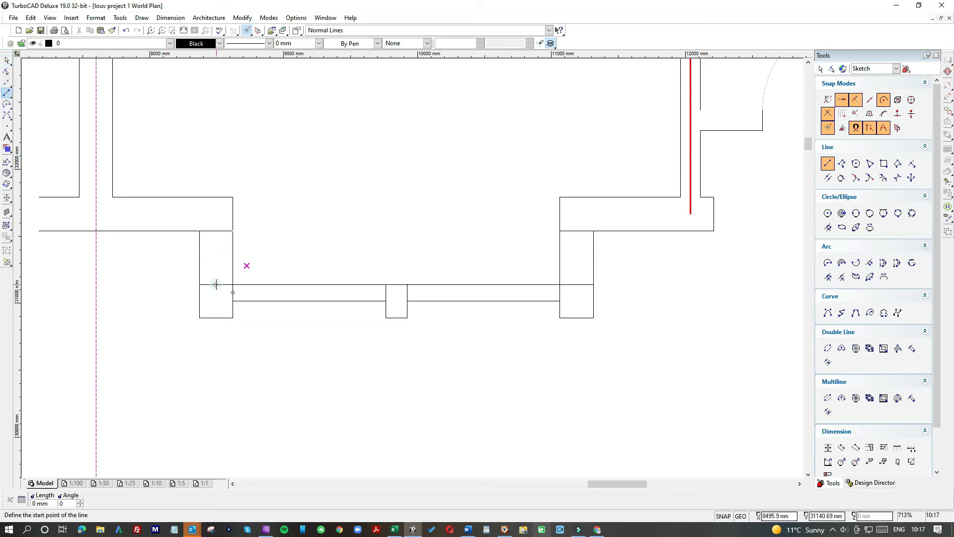
pyautogui.click(215, 231)
pyautogui.click(7, 60)
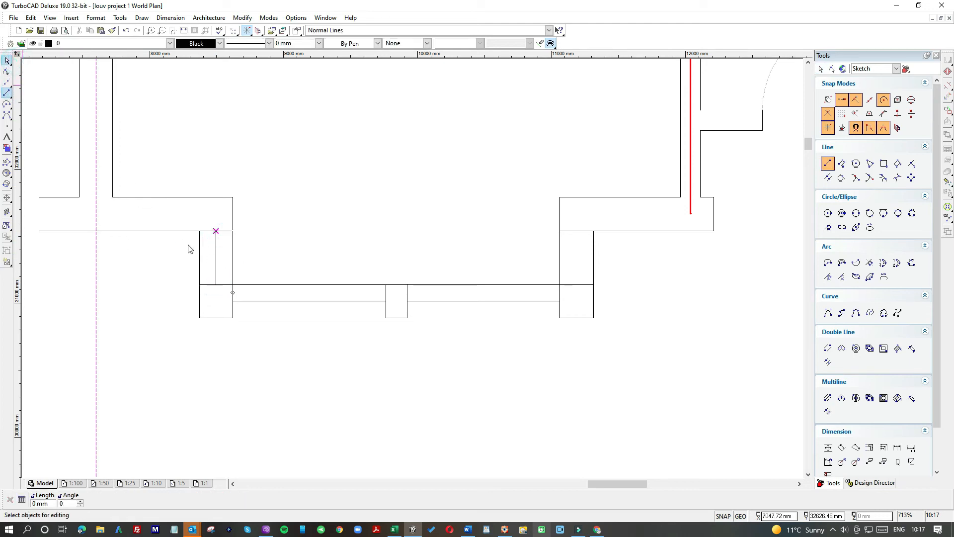
pyautogui.click(197, 254)
pyautogui.moveTo(197, 228); pyautogui.dragTo(199, 286)
pyautogui.click(296, 361)
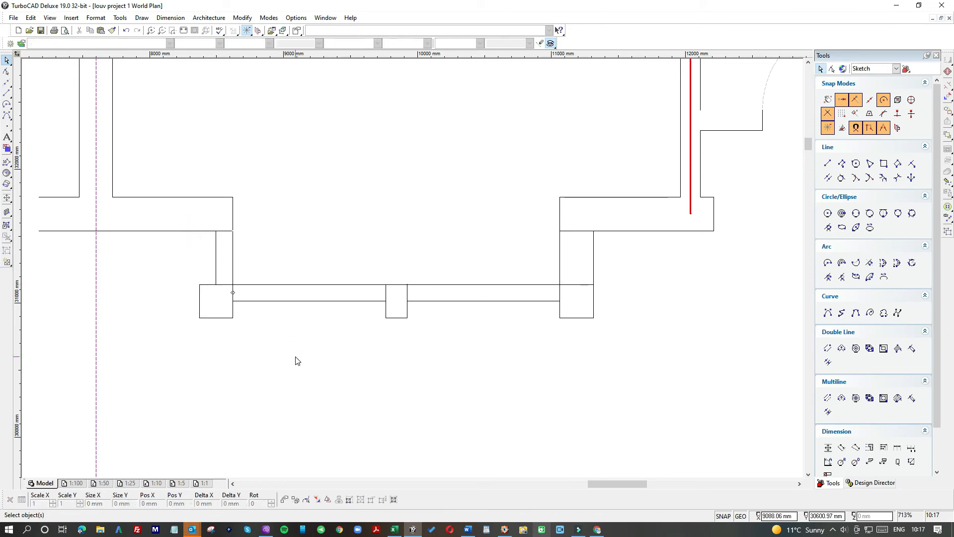
pyautogui.click(594, 251)
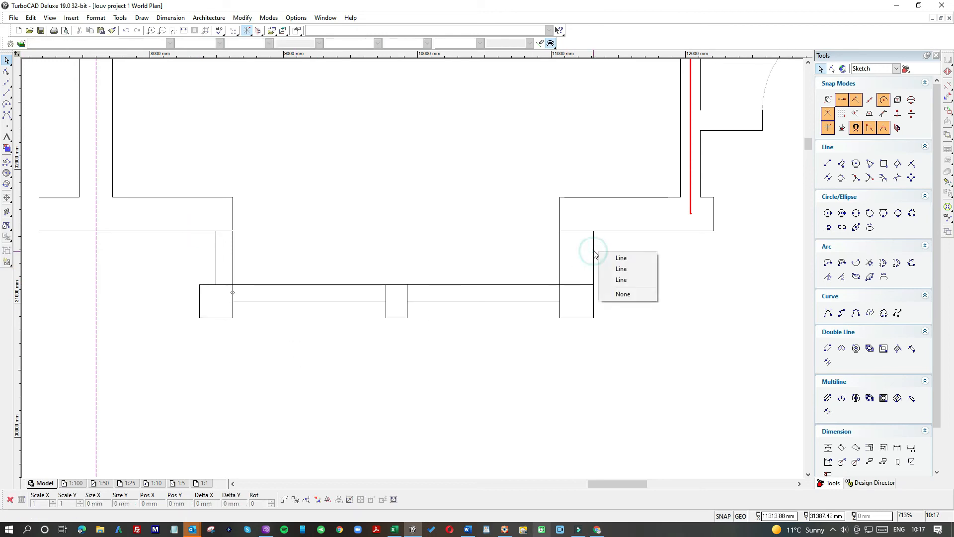
pyautogui.click(622, 258)
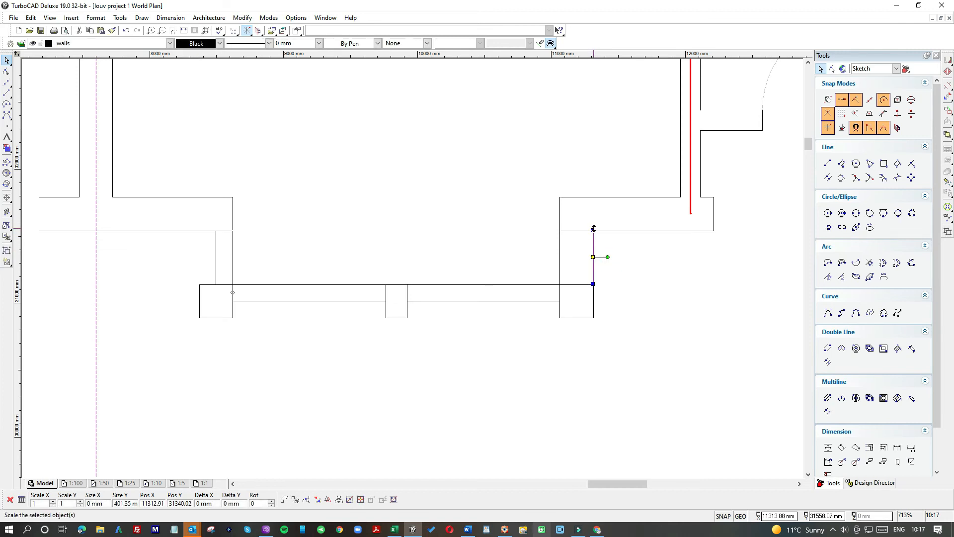
pyautogui.press('Escape')
# - Draw a vertical line up the middle of the right pier, from its square block to the main wall
pyautogui.click(6, 96)
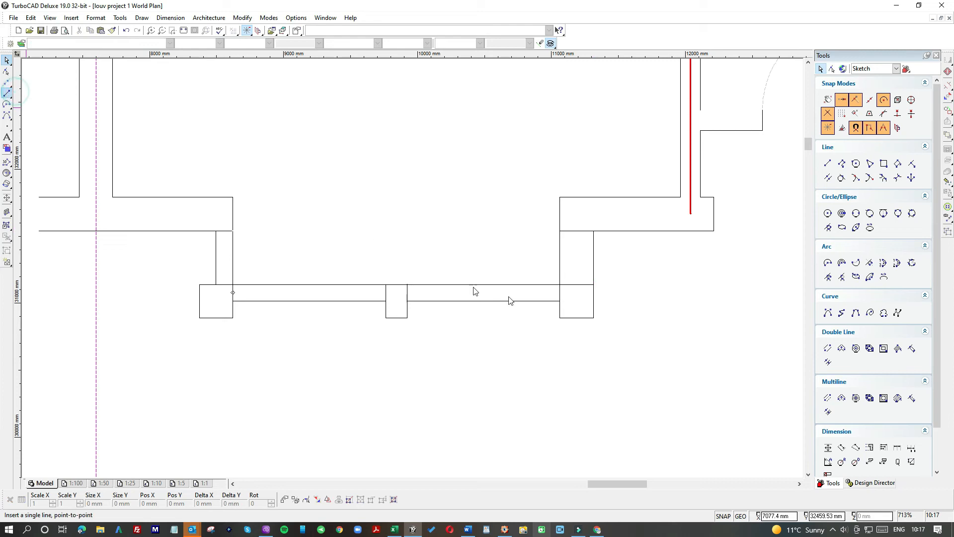
pyautogui.click(575, 284)
pyautogui.click(576, 231)
pyautogui.press('Escape')
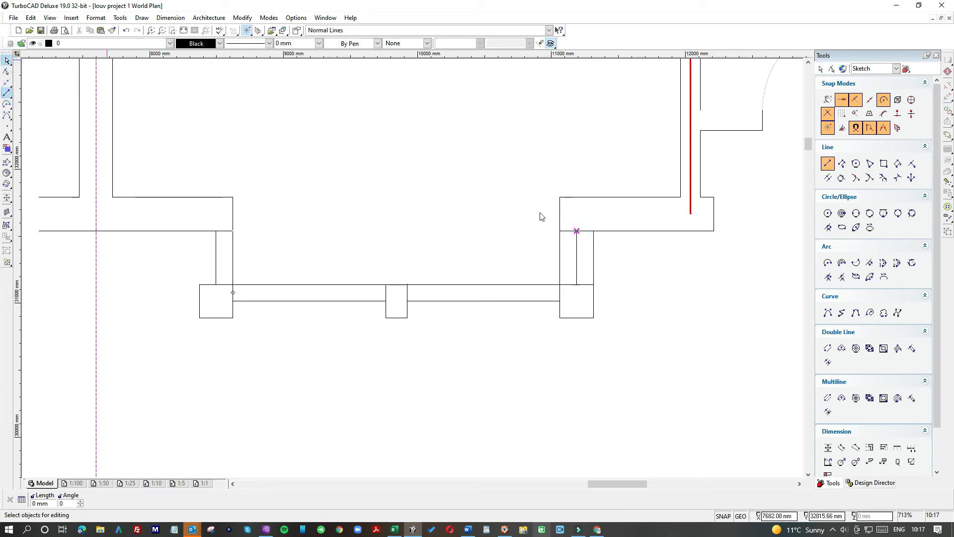
# - Shorten the right pier's outer face line to the square block and delete the leftover segment above it
pyautogui.click(595, 250)
pyautogui.click(594, 255)
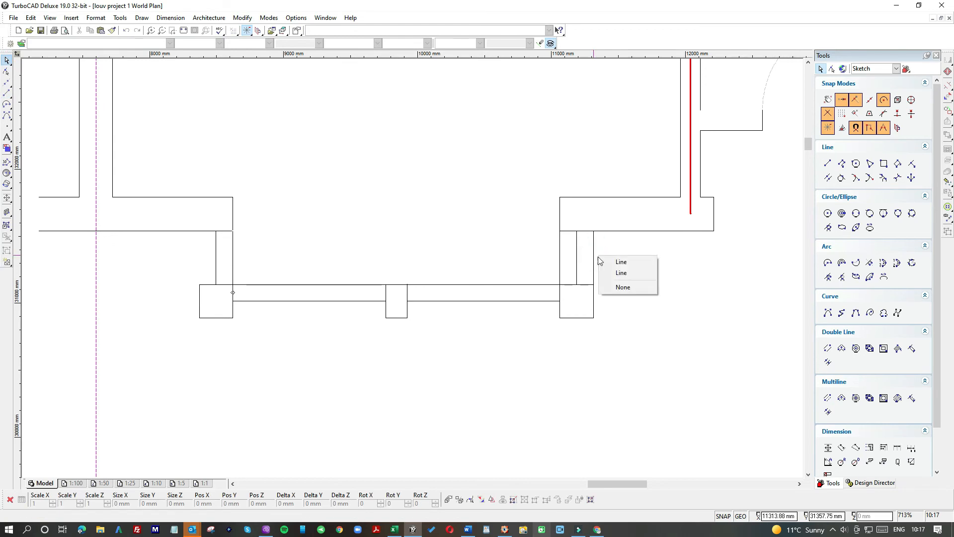
pyautogui.click(614, 261)
pyautogui.click(592, 231)
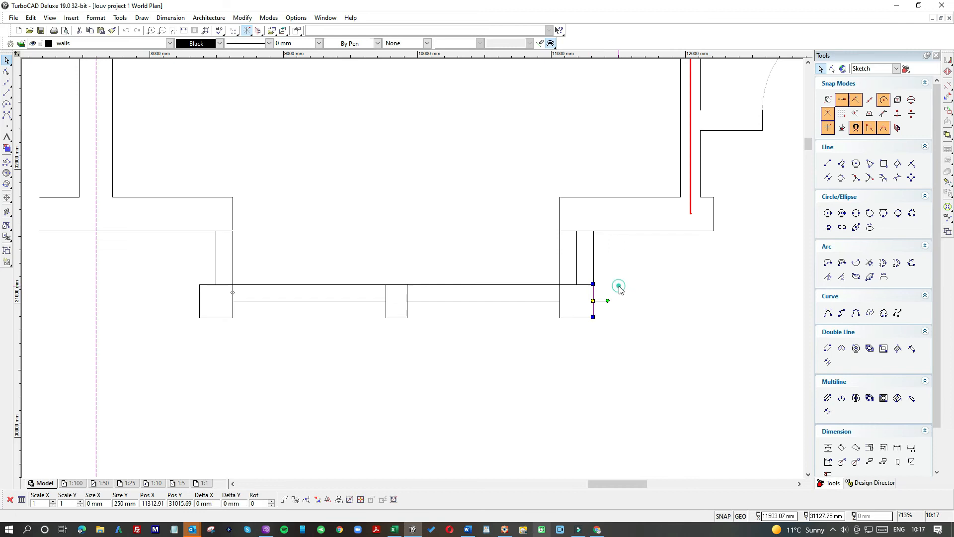
pyautogui.press('Escape')
pyautogui.click(597, 264)
pyautogui.press('Delete')
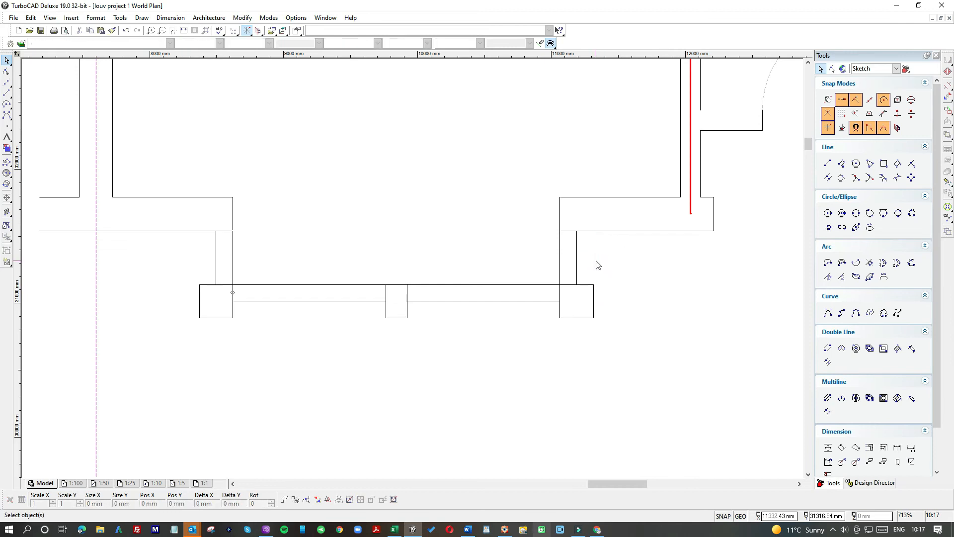
# - From the midpoint of the right block's outer face, draw a 60 mm line outward and a vertical line up to the main wall
pyautogui.click(8, 92)
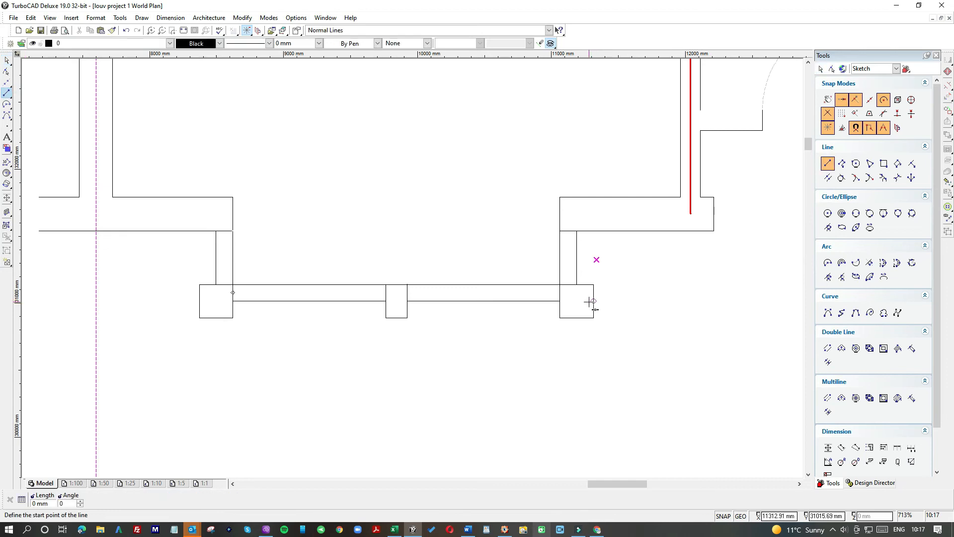
pyautogui.click(594, 301)
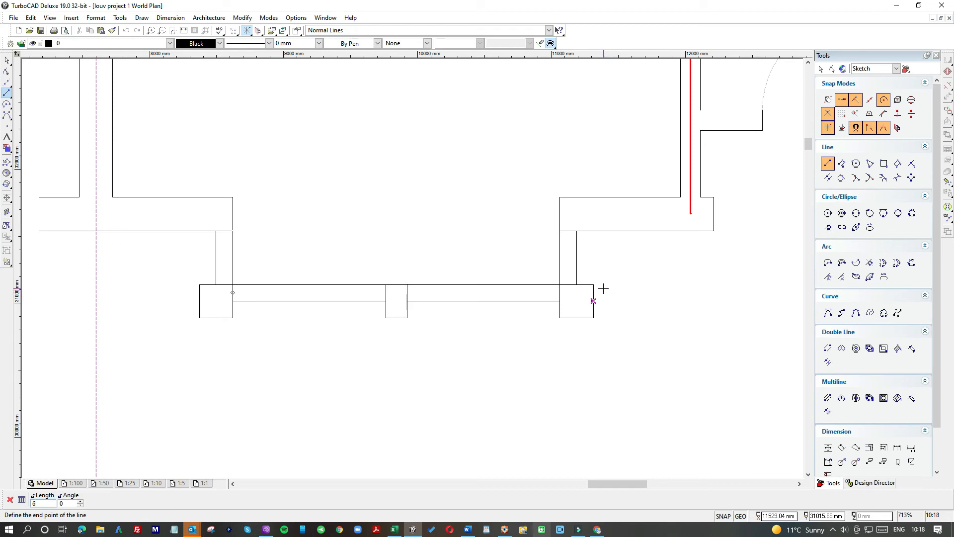
pyautogui.press('Return')
pyautogui.click(602, 300)
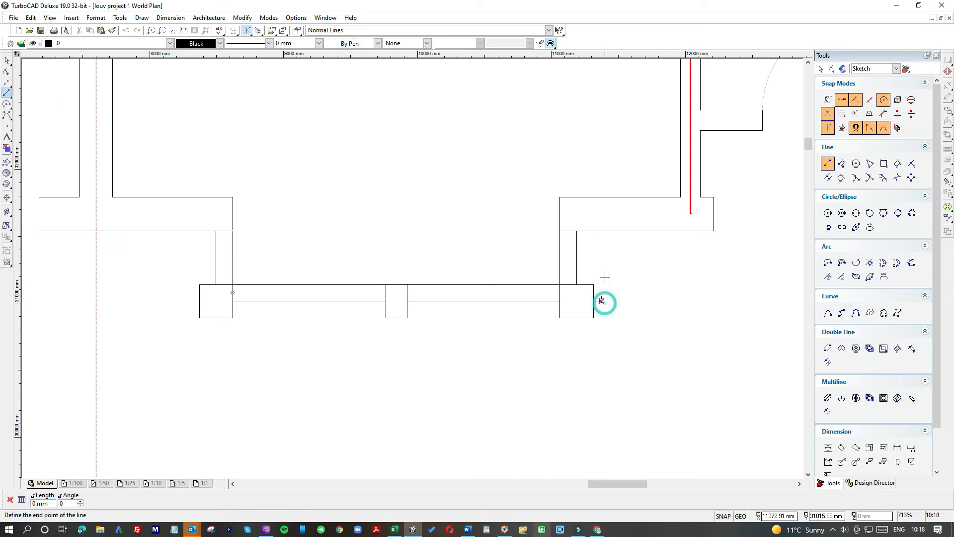
pyautogui.click(602, 231)
pyautogui.click(7, 60)
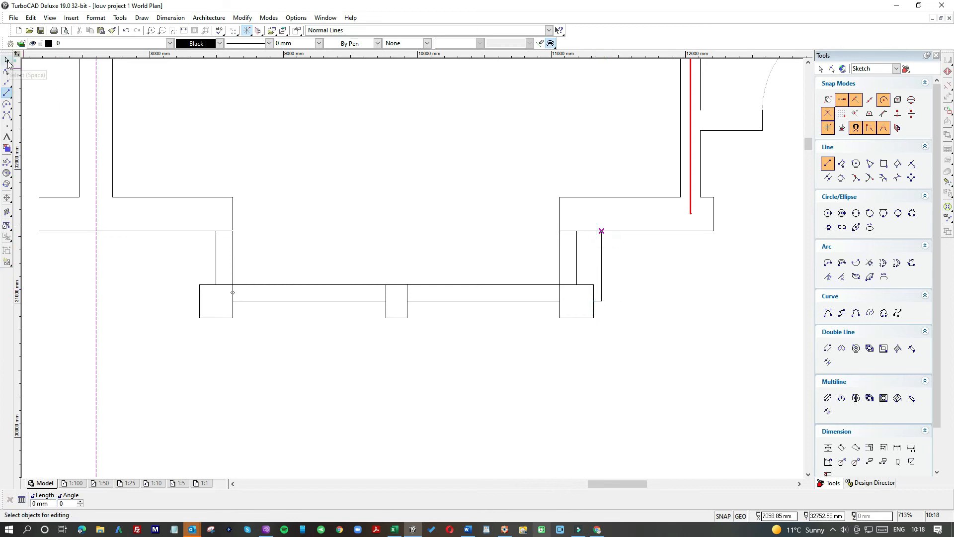
# - From the midpoint of the left block's outer face, draw a 60 mm line outward and a vertical line up towards the main wall
pyautogui.click(6, 93)
pyautogui.click(199, 300)
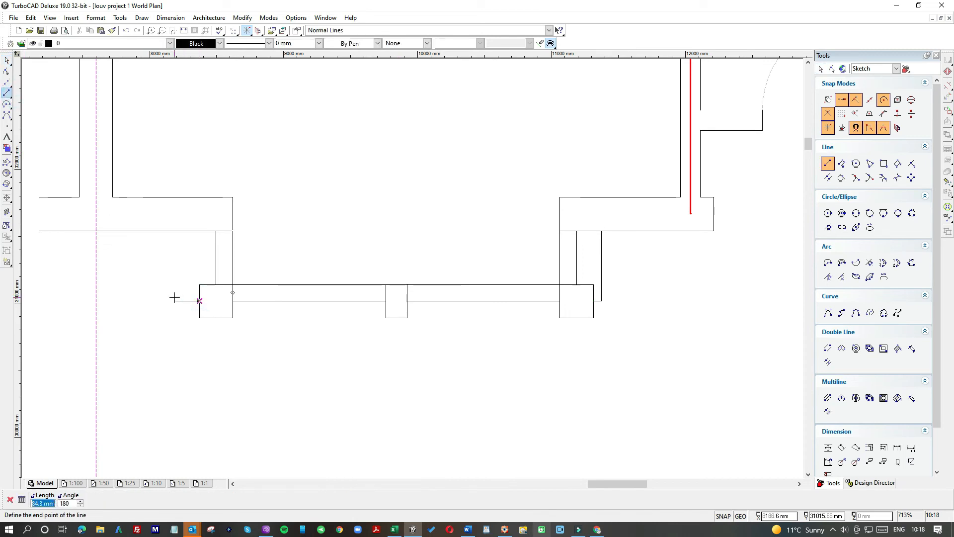
pyautogui.write('60')
pyautogui.press('Return')
pyautogui.click(191, 300)
pyautogui.click(175, 244)
# - From the middle of the mullion's lower edge, draw a 60 mm line downward and a horizontal line left past the left pier
pyautogui.click(396, 317)
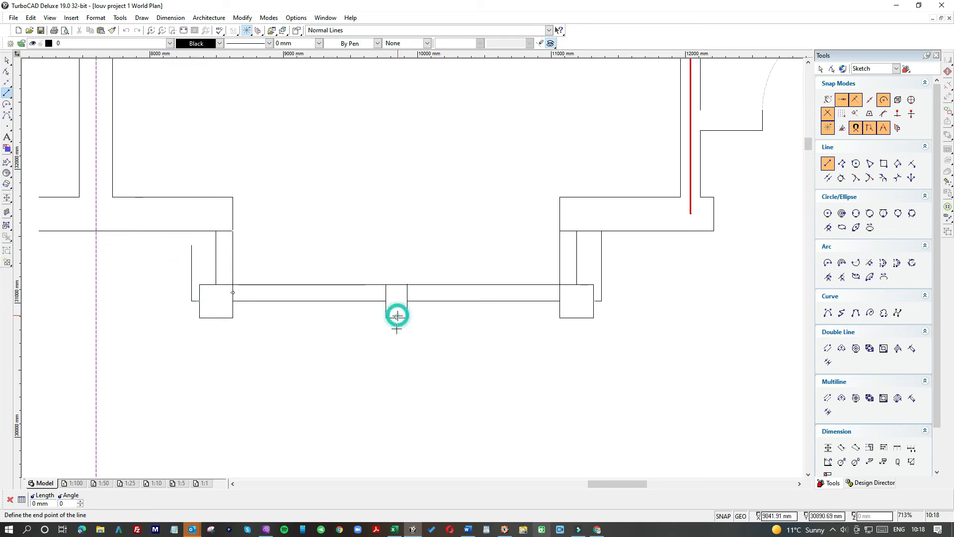
pyautogui.press('Return')
pyautogui.click(396, 326)
pyautogui.click(187, 344)
pyautogui.click(7, 60)
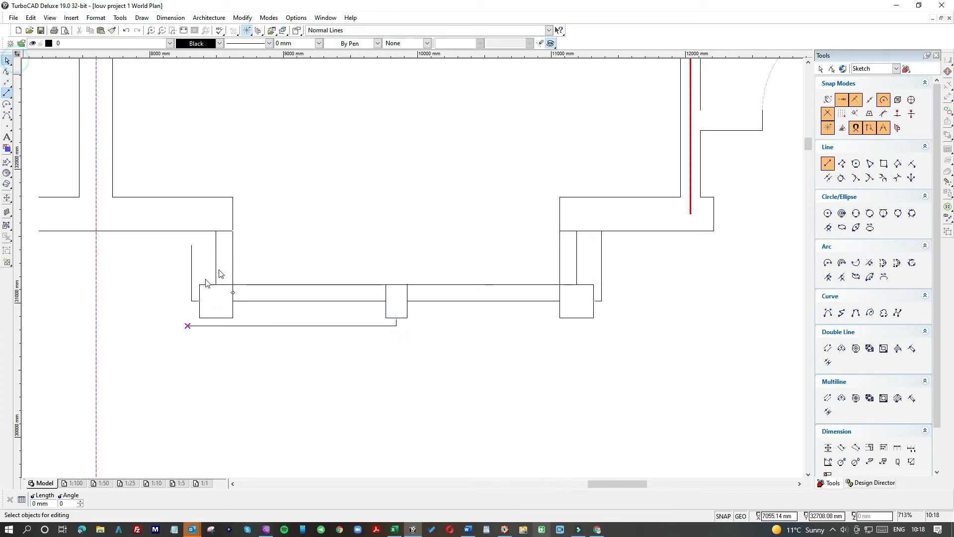
# - Extend the left offset line to the main wall and the lower horizontal line, deleting its 60 mm connecting stub
pyautogui.click(191, 248)
pyautogui.moveTo(191, 249); pyautogui.dragTo(189, 231)
pyautogui.moveTo(179, 292); pyautogui.dragTo(198, 326)
pyautogui.press('Delete')
pyautogui.click(190, 293)
pyautogui.scroll(3, 199, 326)
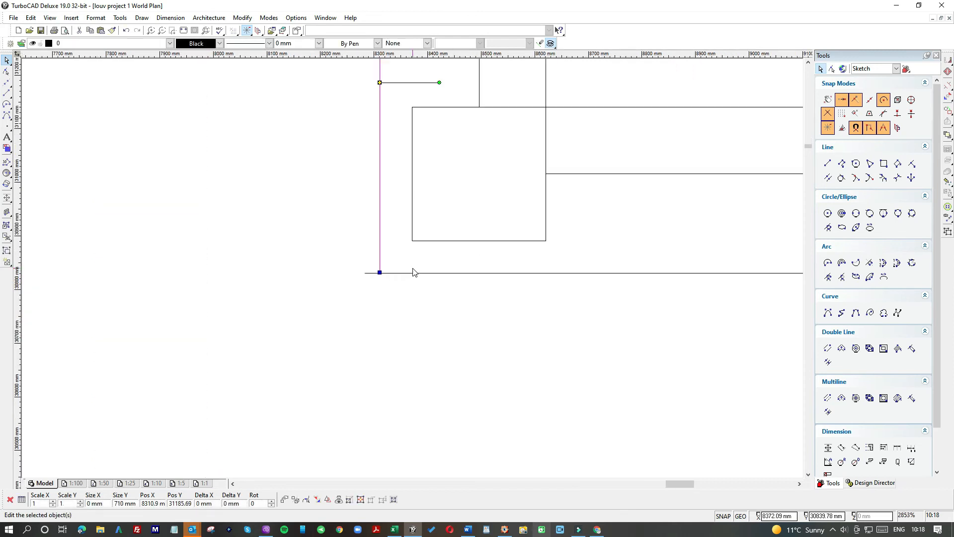
# - Trim the overhanging left end of the lower horizontal line to the left offset line
pyautogui.click(417, 274)
pyautogui.moveTo(365, 273); pyautogui.dragTo(378, 273)
pyautogui.scroll(-3, 413, 270)
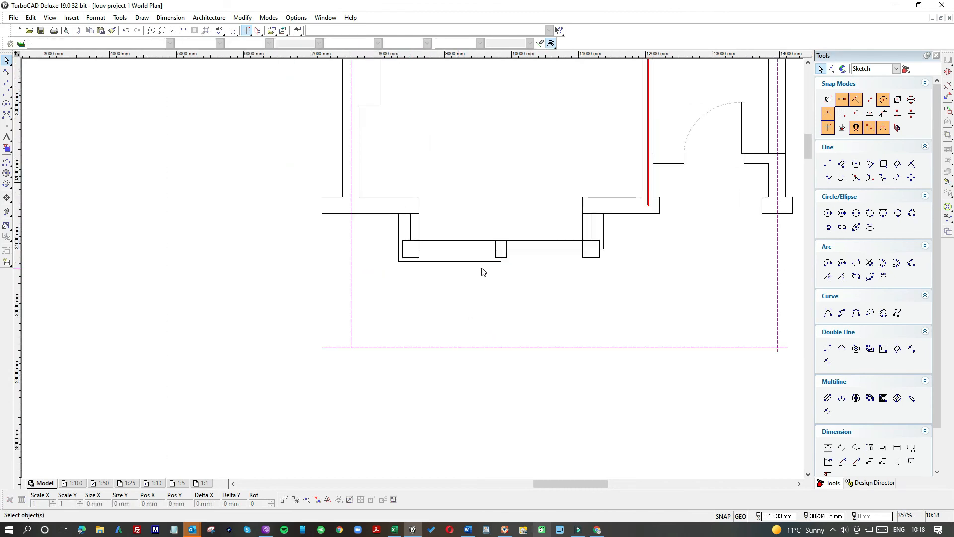
# - Delete the 60 mm stub between the mullion and the lower horizontal line
pyautogui.moveTo(487, 251); pyautogui.dragTo(518, 268)
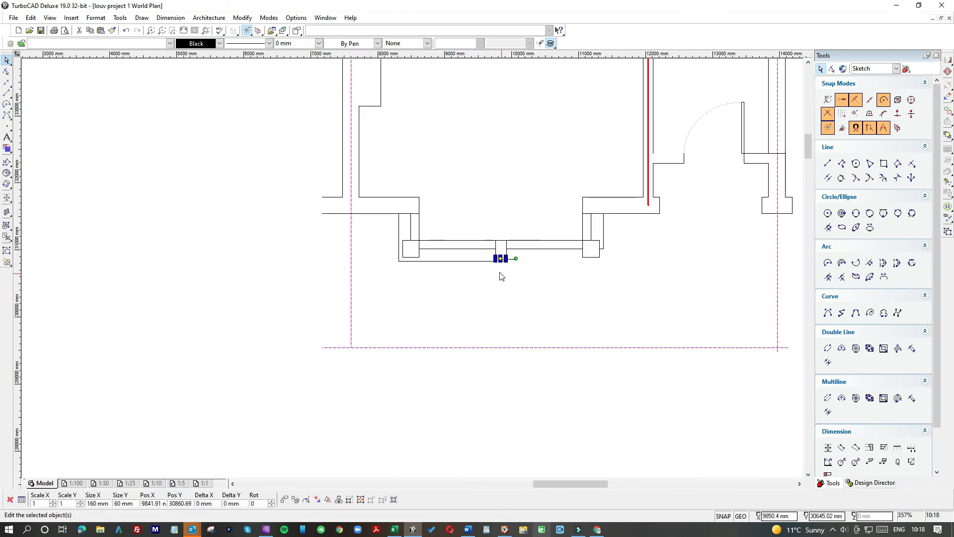
pyautogui.scroll(3, 501, 276)
pyautogui.click(472, 243)
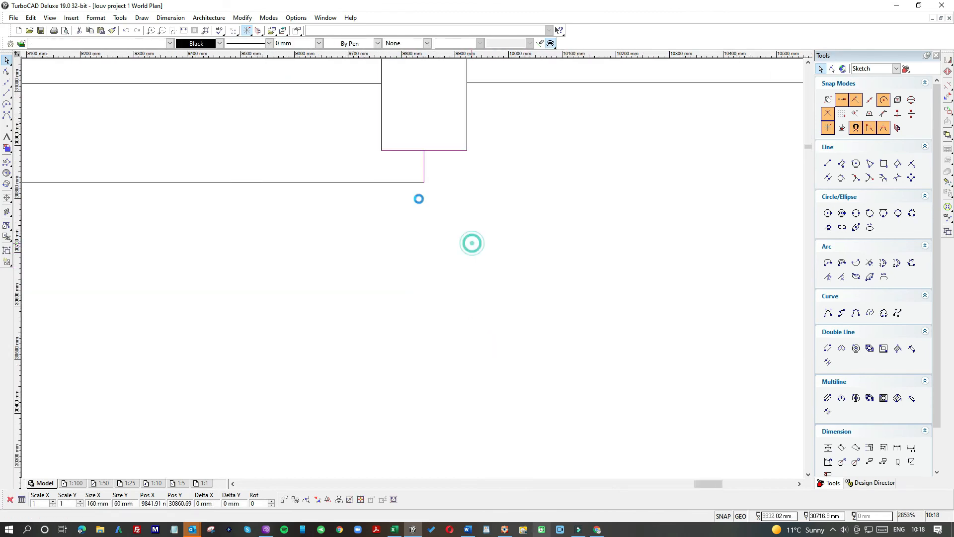
pyautogui.click(424, 162)
pyautogui.press('Delete')
# - Extend the right end of the lower horizontal line past the right pier's vertical offset line
pyautogui.click(412, 183)
pyautogui.click(424, 182)
pyautogui.scroll(-1, 560, 209)
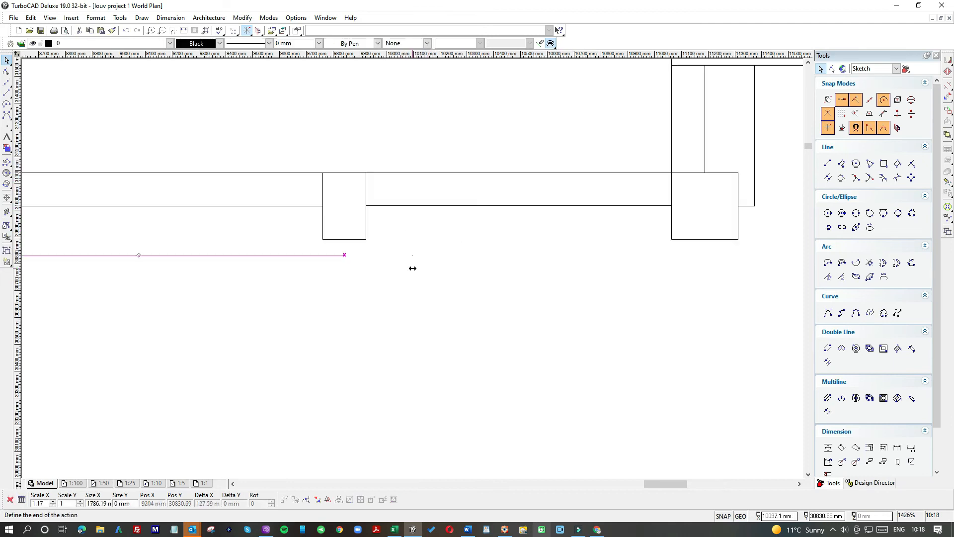
pyautogui.click(761, 258)
# - Delete the 60 mm stub beside the right pier and extend the right offset line down to the lower horizontal line
pyautogui.scroll(5, 415, 272)
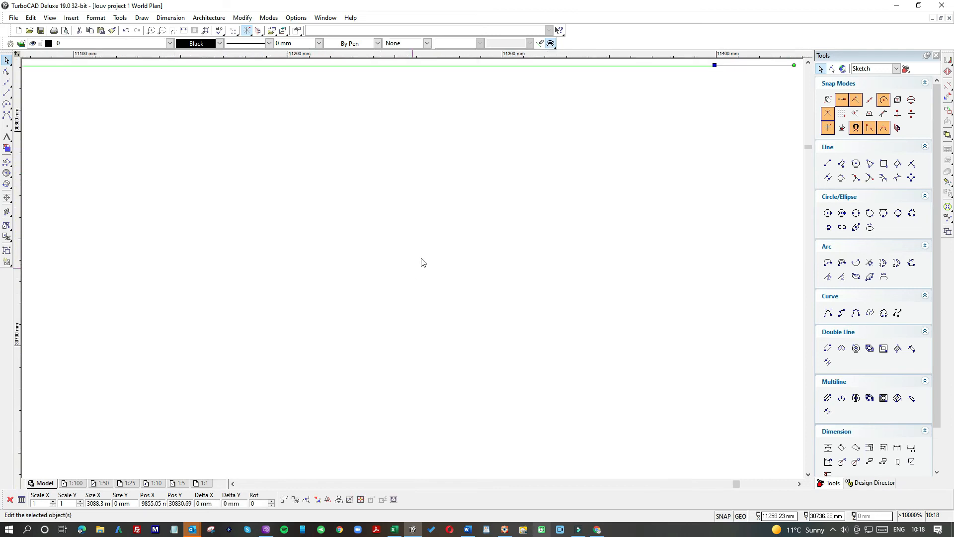
pyautogui.scroll(-3, 495, 243)
pyautogui.click(434, 125)
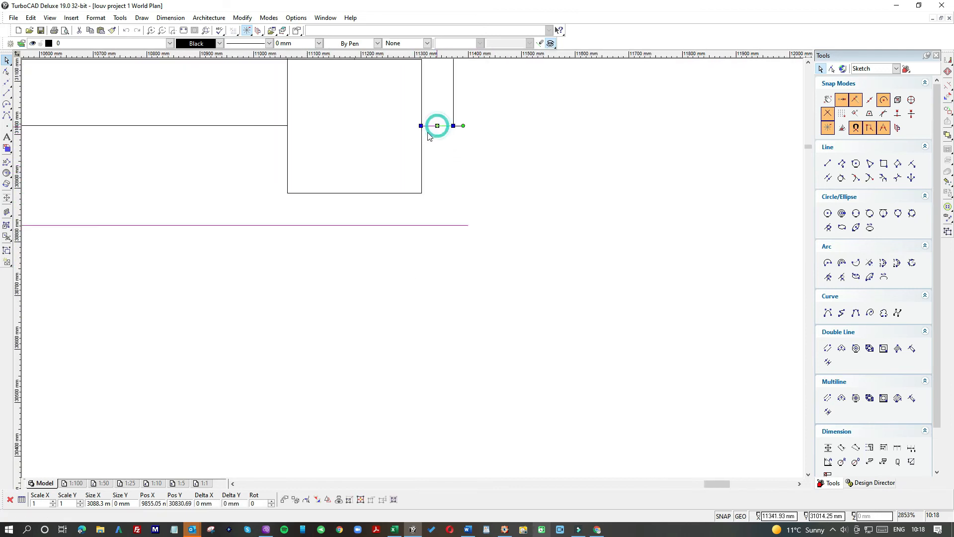
pyautogui.press('Delete')
pyautogui.click(454, 101)
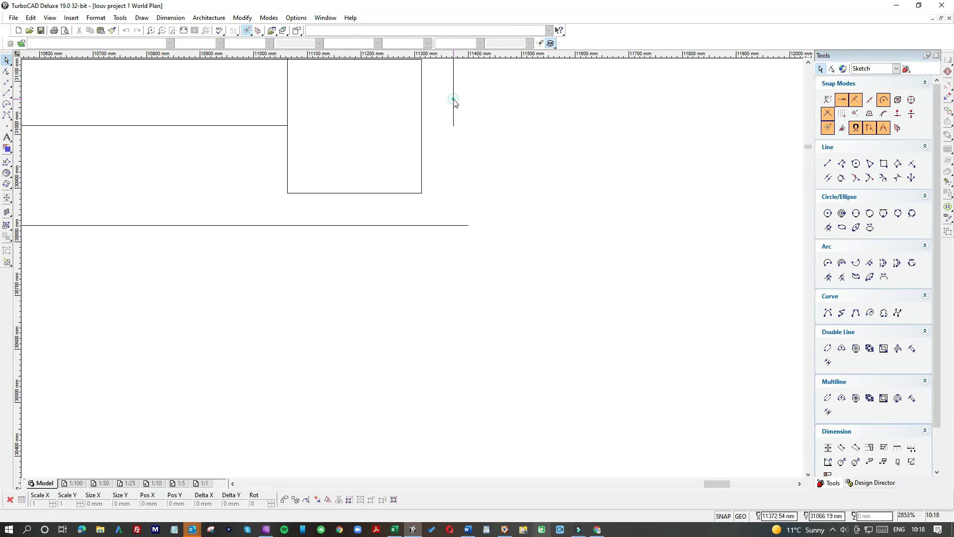
pyautogui.click(453, 125)
pyautogui.click(453, 225)
# - Trim the overhanging right end of the lower horizontal line to the right offset line
pyautogui.click(430, 224)
pyautogui.click(465, 225)
pyautogui.press('v')
pyautogui.click(432, 256)
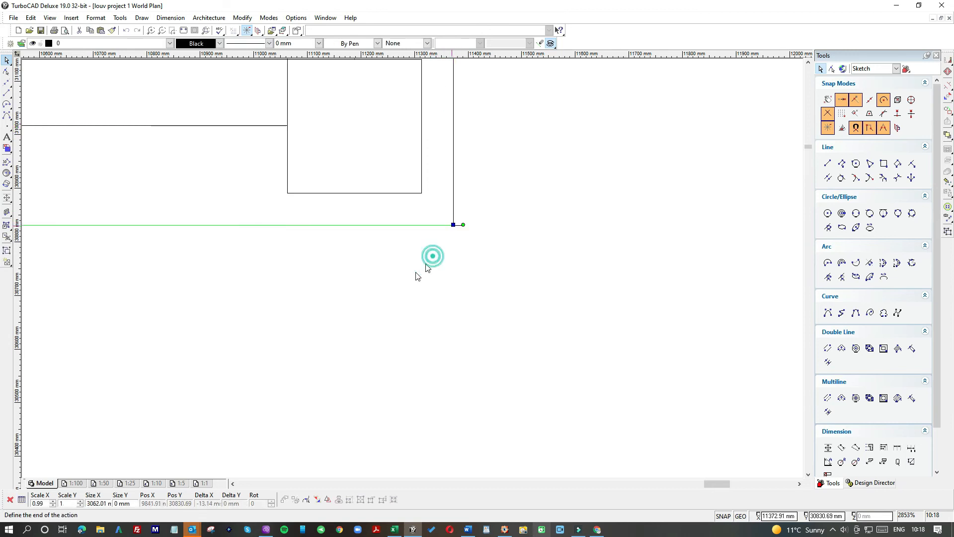
# - Draw a horizontal line from the open wall end to the jamb beside the entrance door
pyautogui.scroll(-2, 413, 267)
pyautogui.scroll(-1, 413, 272)
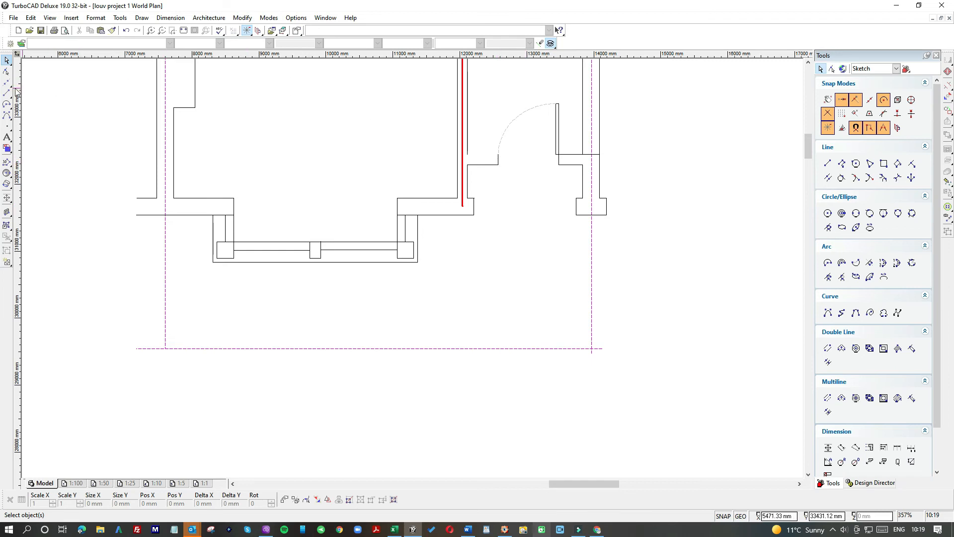
pyautogui.scroll(4, 472, 277)
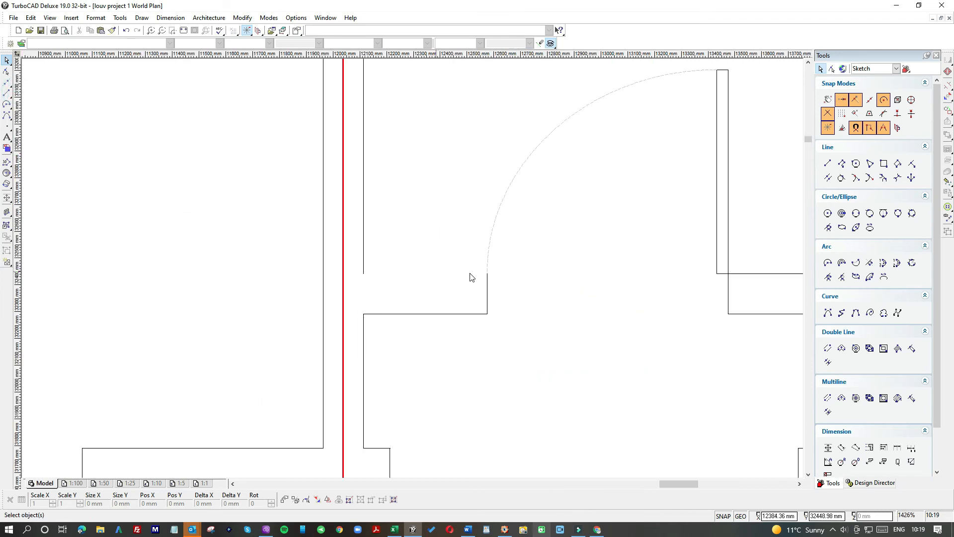
pyautogui.click(6, 92)
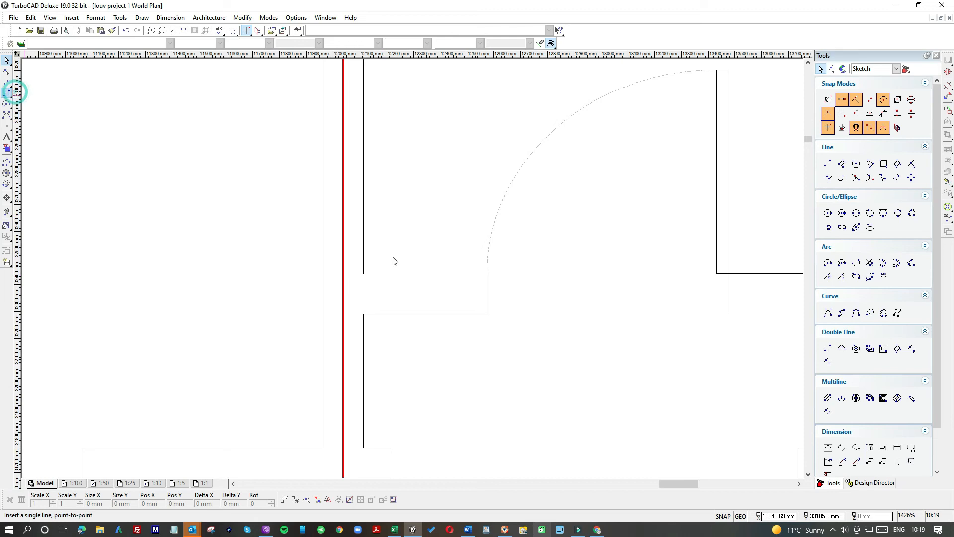
pyautogui.click(364, 273)
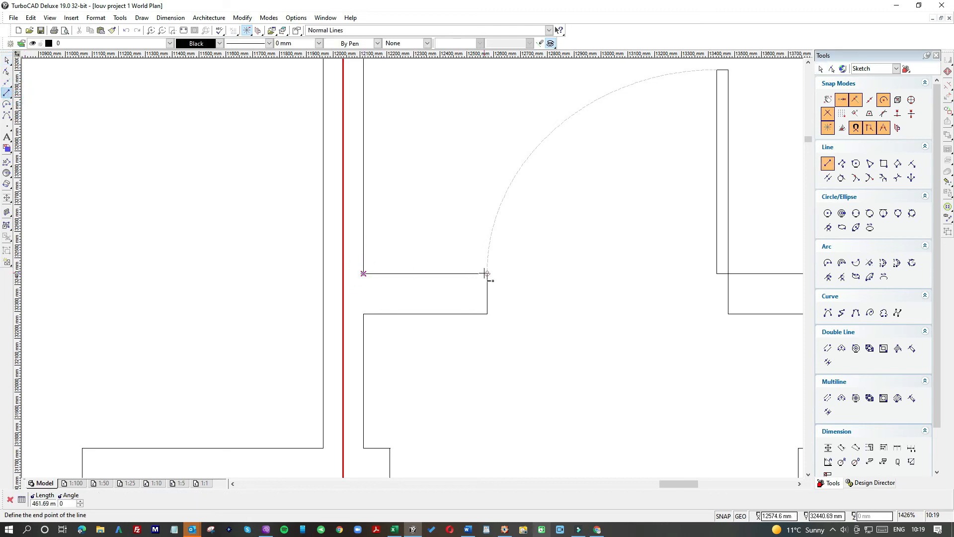
pyautogui.click(487, 273)
pyautogui.scroll(-6, 412, 269)
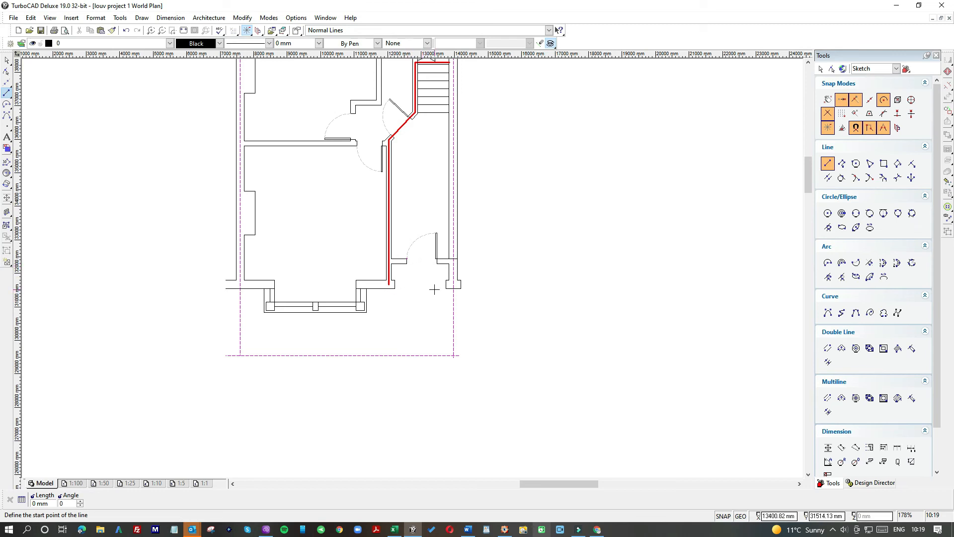
# - Turn off orthogonal constraint and draw a short diagonal line about 182 mm wide and 224 mm high in the empty area beside the plan
pyautogui.click(7, 93)
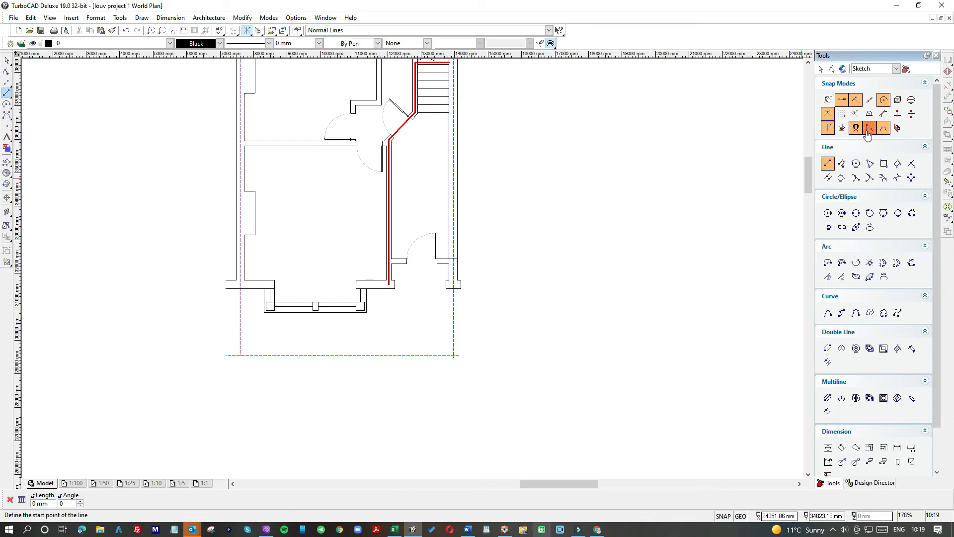
pyautogui.click(598, 165)
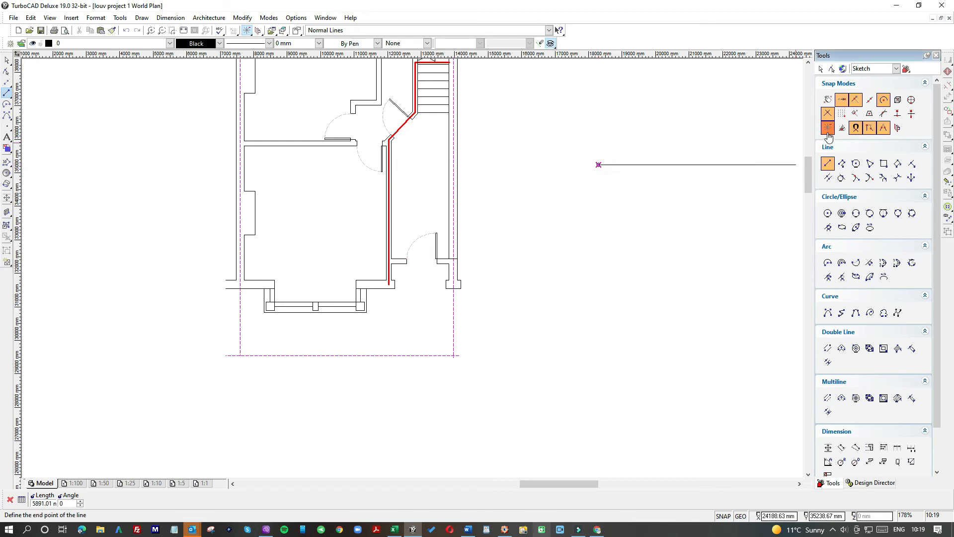
pyautogui.click(833, 130)
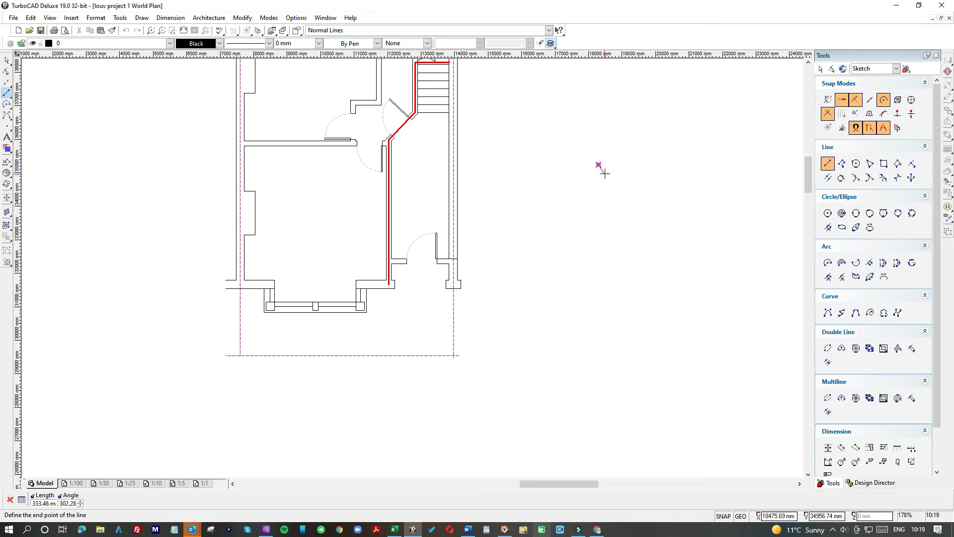
pyautogui.scroll(1, 604, 174)
pyautogui.scroll(1, 413, 268)
pyautogui.click(413, 253)
# - Mirror the diagonal line about a vertical axis through its upper end, keeping the original, to form an arrow tip
pyautogui.click(7, 61)
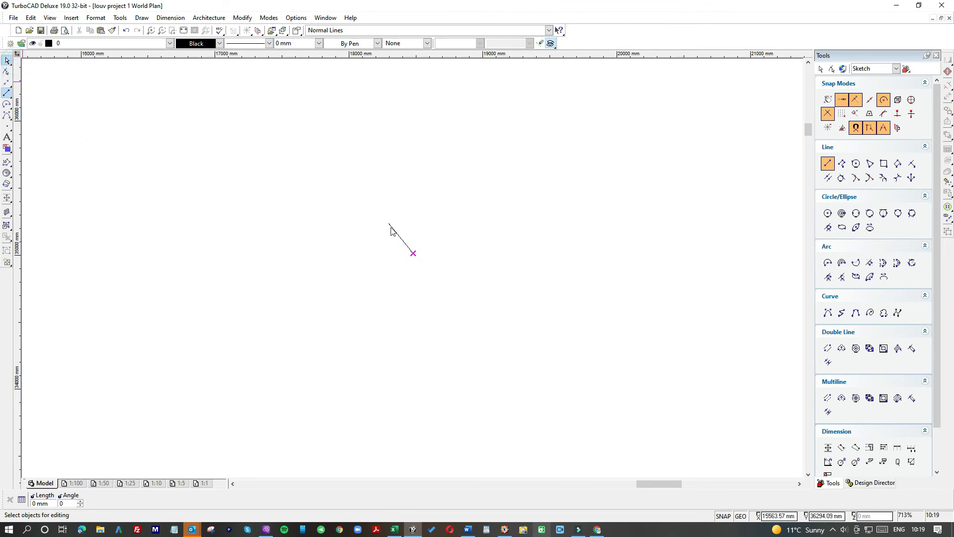
pyautogui.click(410, 248)
pyautogui.click(949, 60)
pyautogui.click(915, 67)
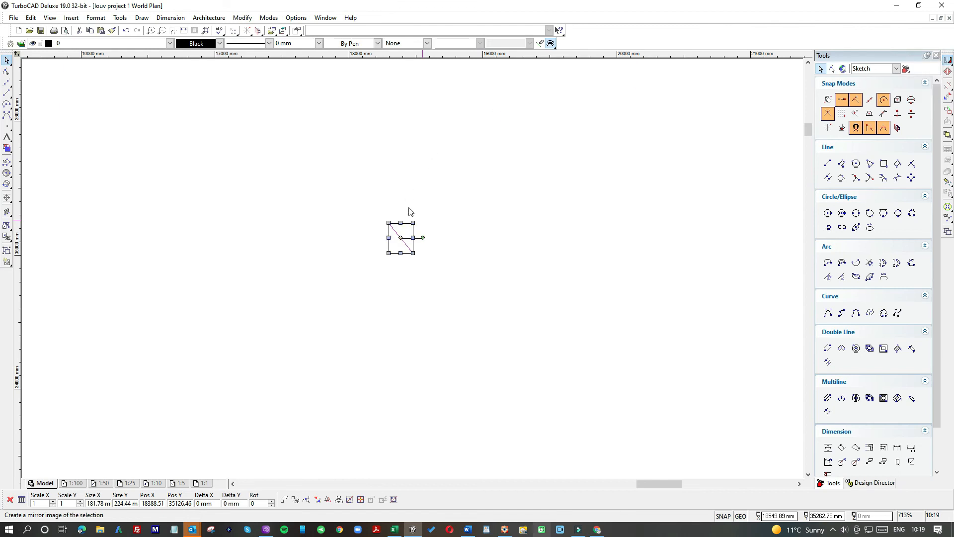
pyautogui.click(389, 223)
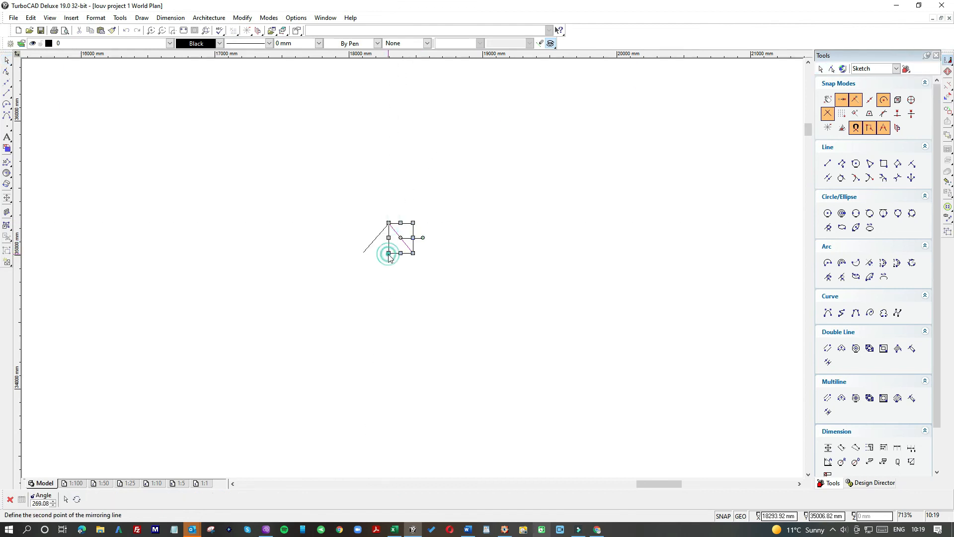
pyautogui.press('Escape')
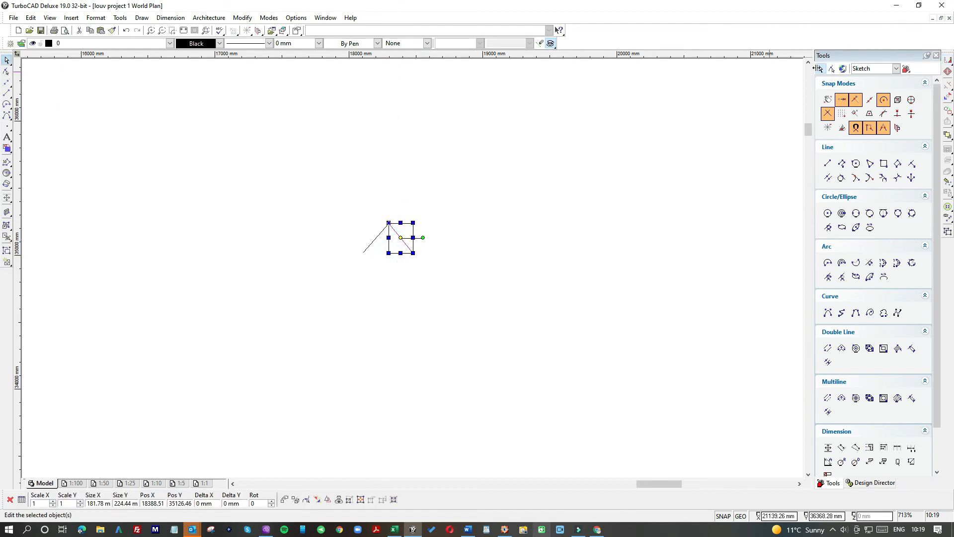
# - Restore orthogonal constraint, close the tip with a horizontal base and draw a stem down from its midpoint, making the arrow about 506 mm tall
pyautogui.click(828, 128)
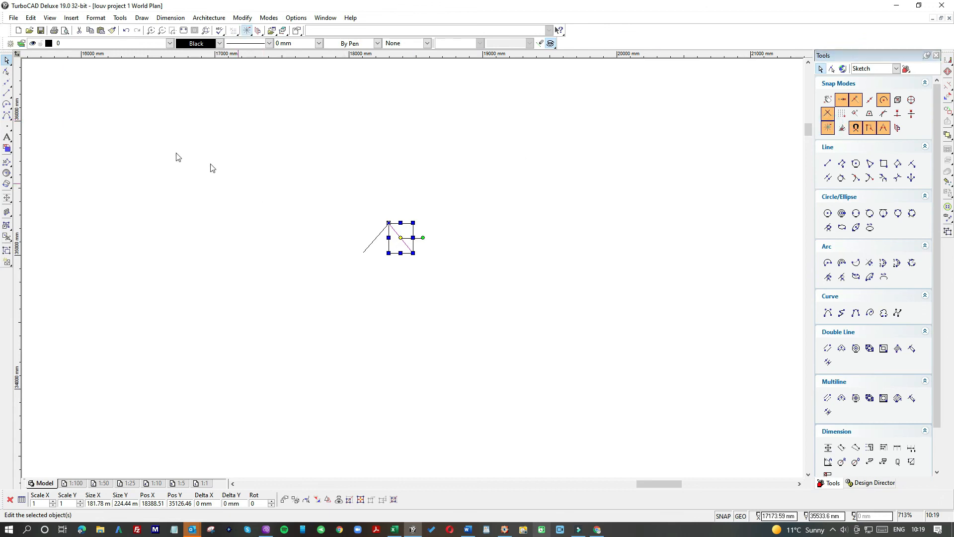
pyautogui.click(7, 93)
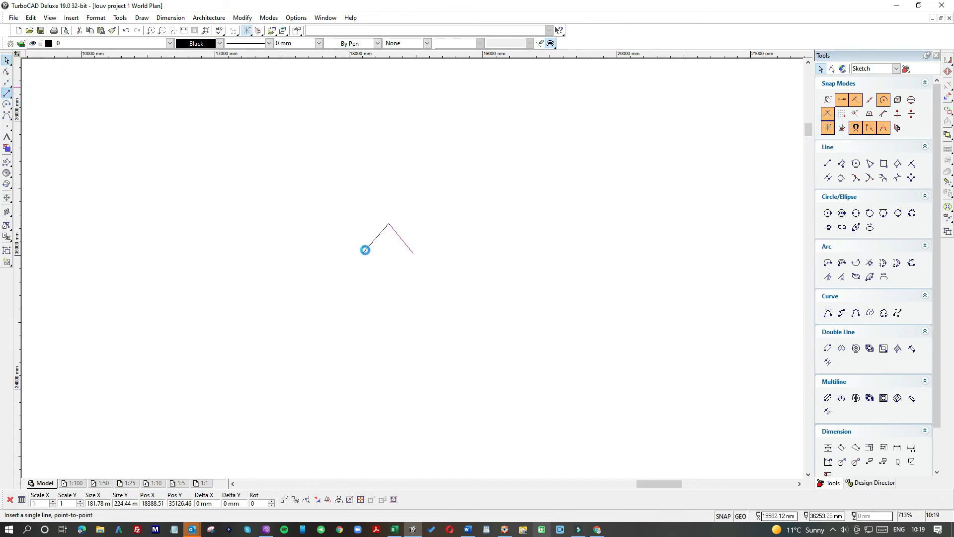
pyautogui.click(365, 250)
pyautogui.click(413, 252)
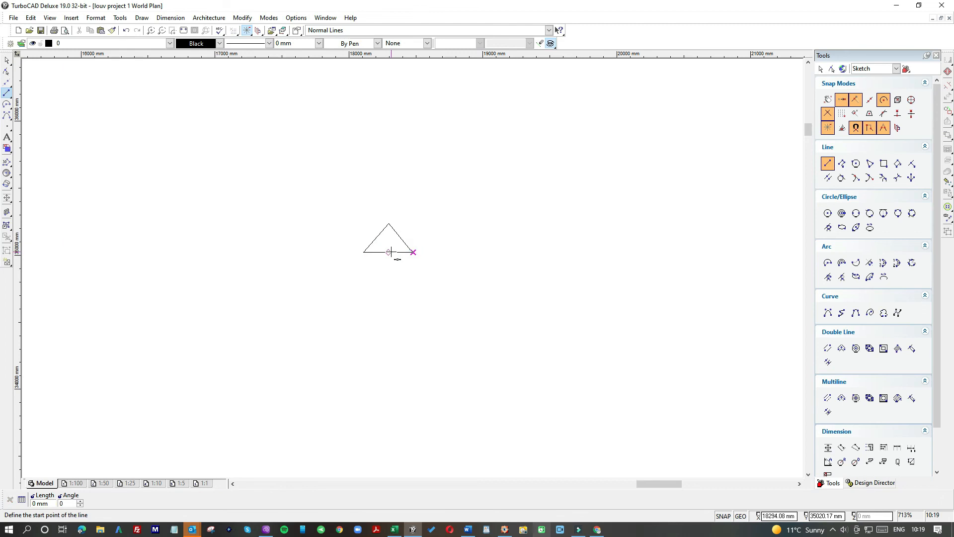
pyautogui.click(388, 252)
pyautogui.click(388, 291)
pyautogui.click(8, 61)
# - Move the whole arrow to just outside the entrance opening, pointing towards the front door
pyautogui.scroll(-3, 414, 272)
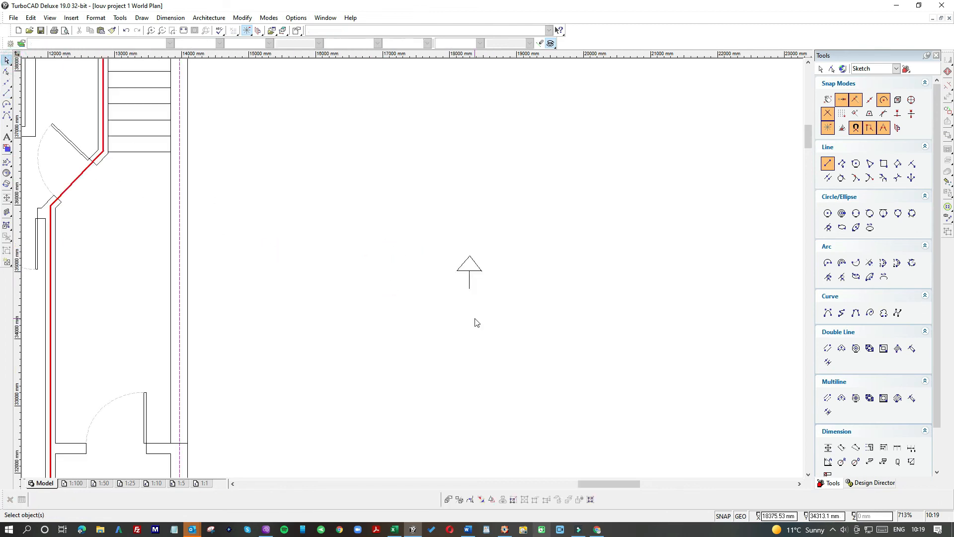
pyautogui.scroll(-2, 415, 272)
pyautogui.moveTo(386, 218); pyautogui.dragTo(441, 280)
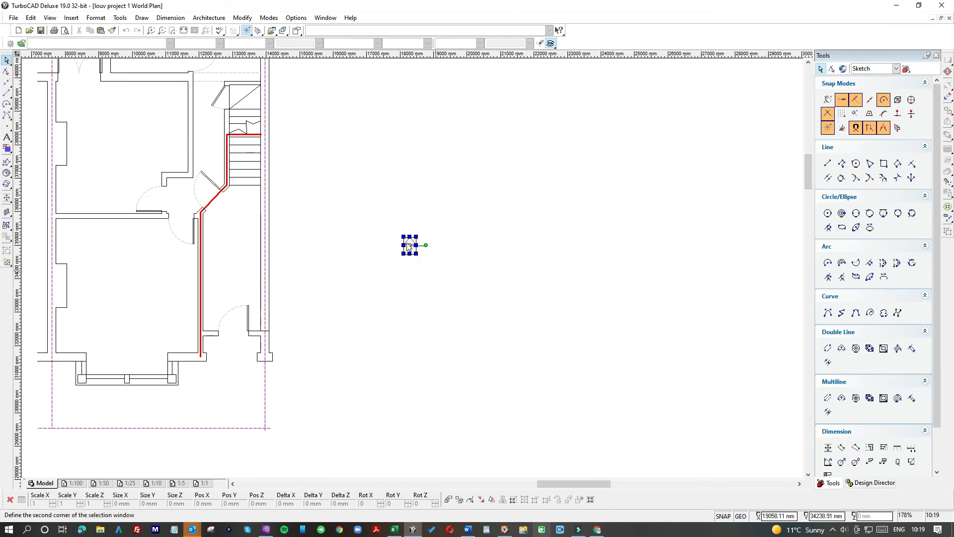
pyautogui.moveTo(411, 246); pyautogui.dragTo(234, 373)
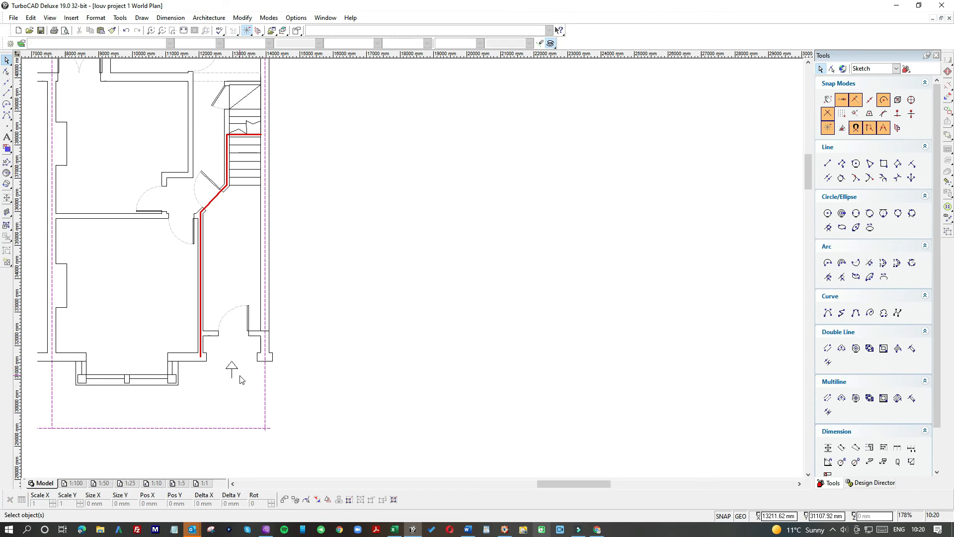
# - Shrink the arrow in front of the entrance to about 185 mm wide and 362 mm tall
pyautogui.scroll(4, 239, 373)
pyautogui.moveTo(338, 188); pyautogui.dragTo(441, 303)
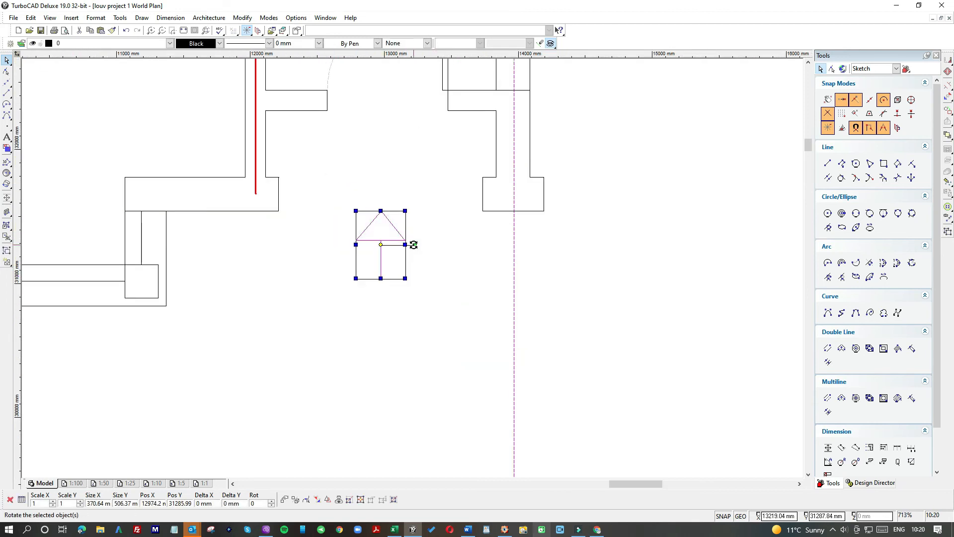
pyautogui.moveTo(405, 245); pyautogui.dragTo(381, 244)
pyautogui.moveTo(368, 279); pyautogui.dragTo(368, 259)
pyautogui.click(405, 262)
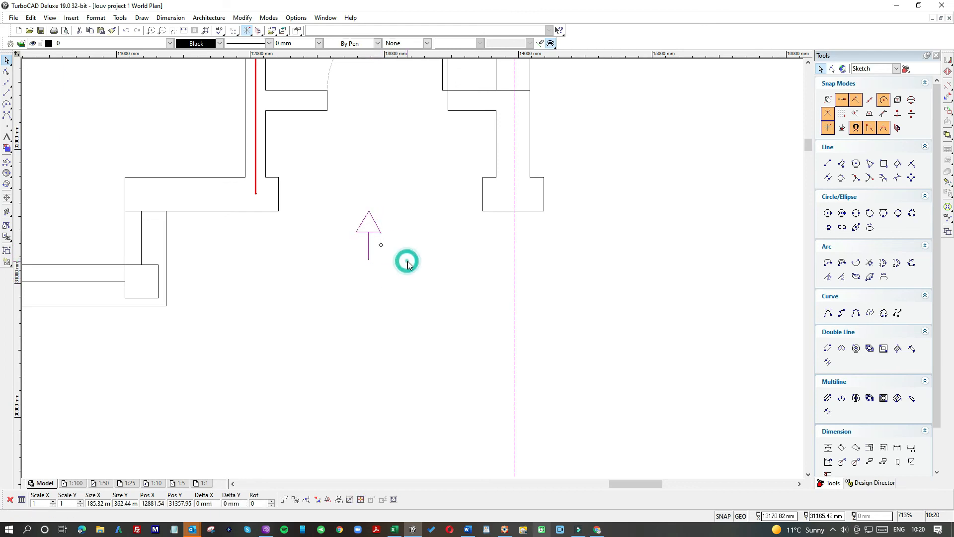
# - Move the resized arrow about 119 mm to the right so it sits near the middle of the entrance opening
pyautogui.moveTo(344, 194); pyautogui.dragTo(404, 295)
pyautogui.moveTo(371, 220); pyautogui.dragTo(389, 226)
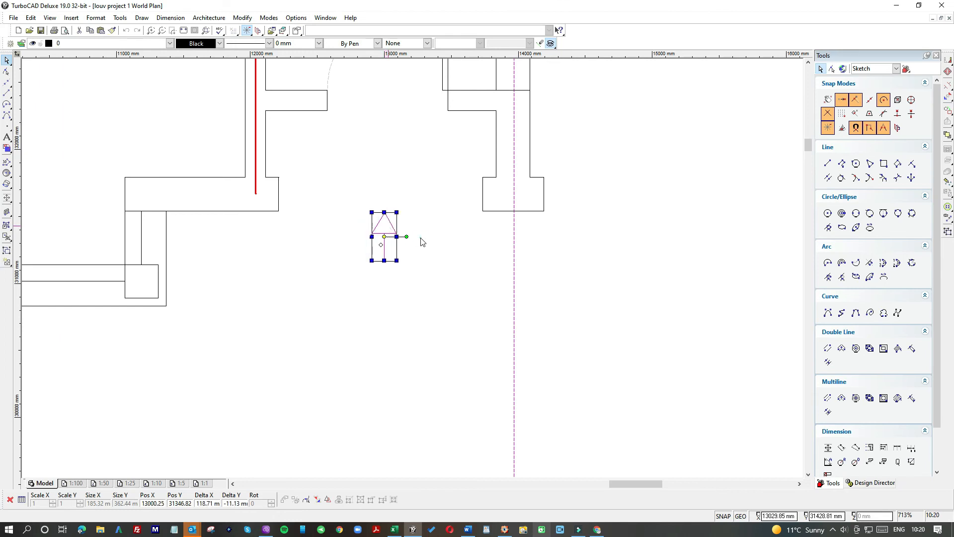
pyautogui.click(422, 240)
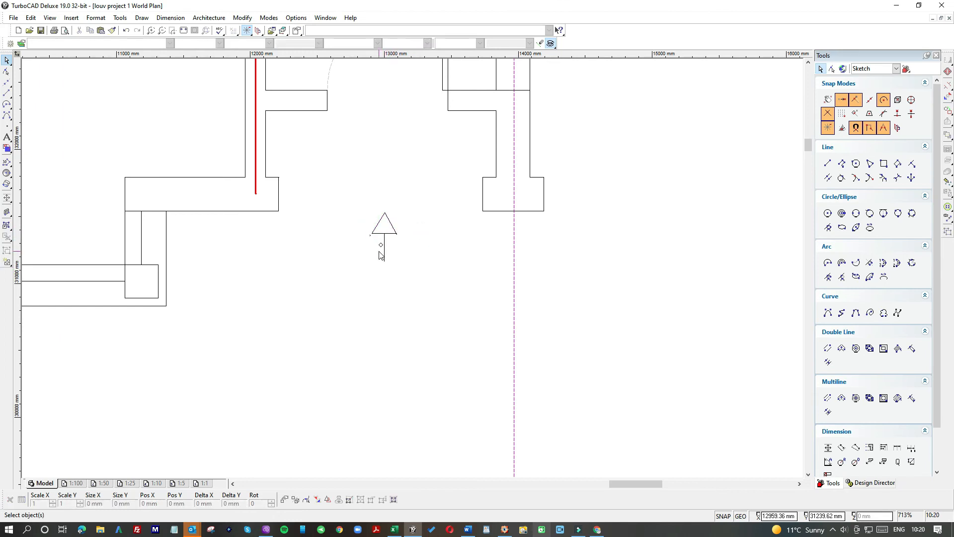
# - Place a copy of the arrow directly above it inside the entrance recess and shorten the copy to about 259 mm tall
pyautogui.moveTo(366, 210); pyautogui.dragTo(416, 275)
pyautogui.hotkey('ctrl', 'c')
pyautogui.hotkey('ctrl', 'v')
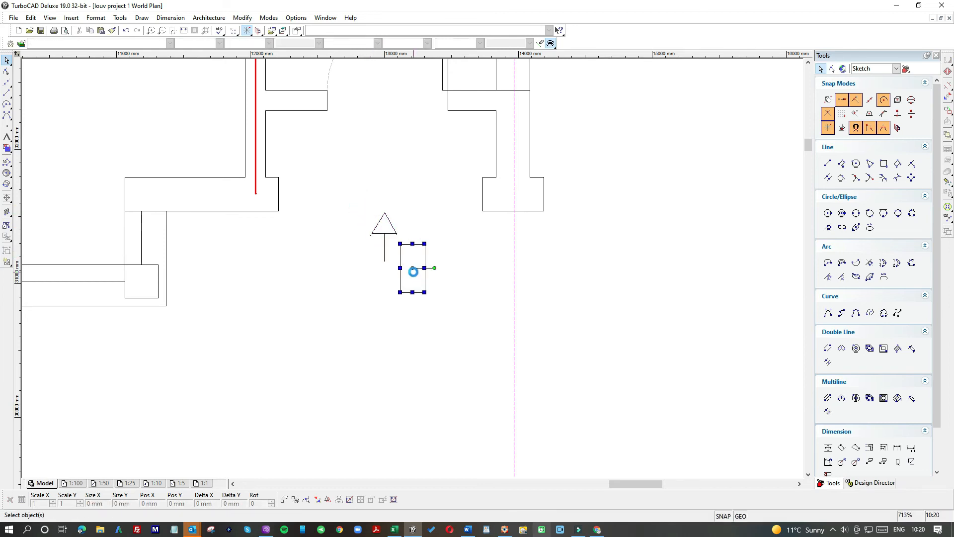
pyautogui.moveTo(416, 251); pyautogui.dragTo(389, 120)
pyautogui.moveTo(383, 160); pyautogui.dragTo(385, 145)
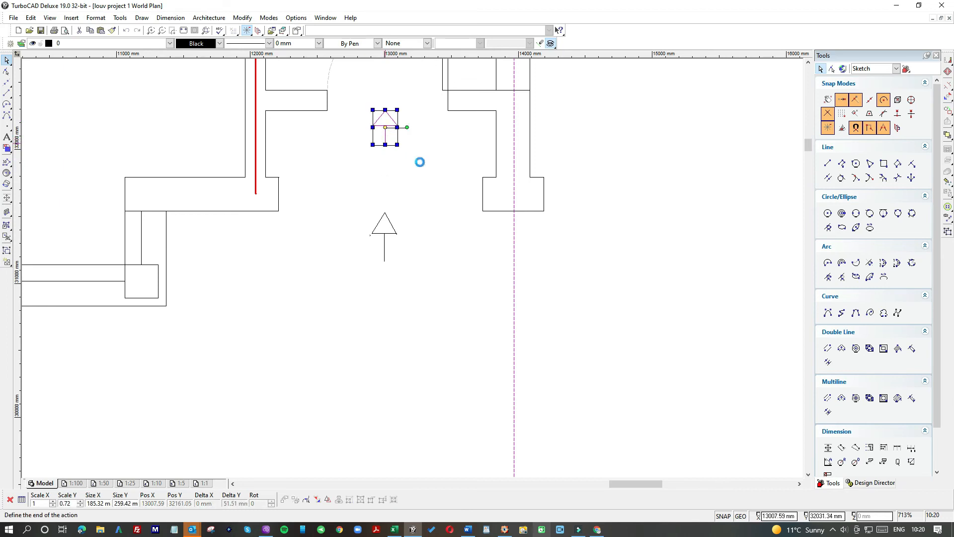
pyautogui.click(405, 179)
# - Shorten the lower arrow's stem to about 103 mm
pyautogui.moveTo(384, 259); pyautogui.dragTo(384, 247)
pyautogui.click(415, 273)
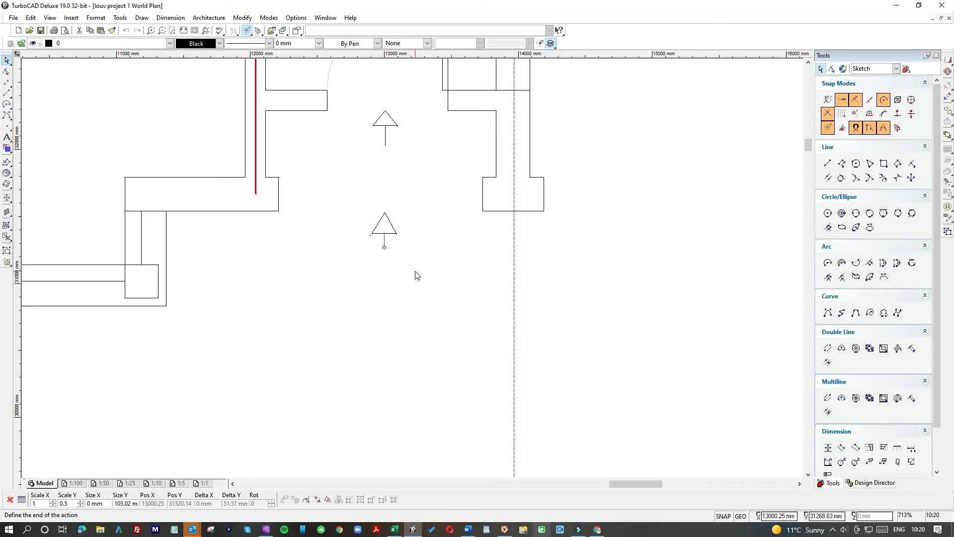
pyautogui.click(386, 139)
pyautogui.moveTo(385, 145); pyautogui.dragTo(385, 144)
pyautogui.click(397, 168)
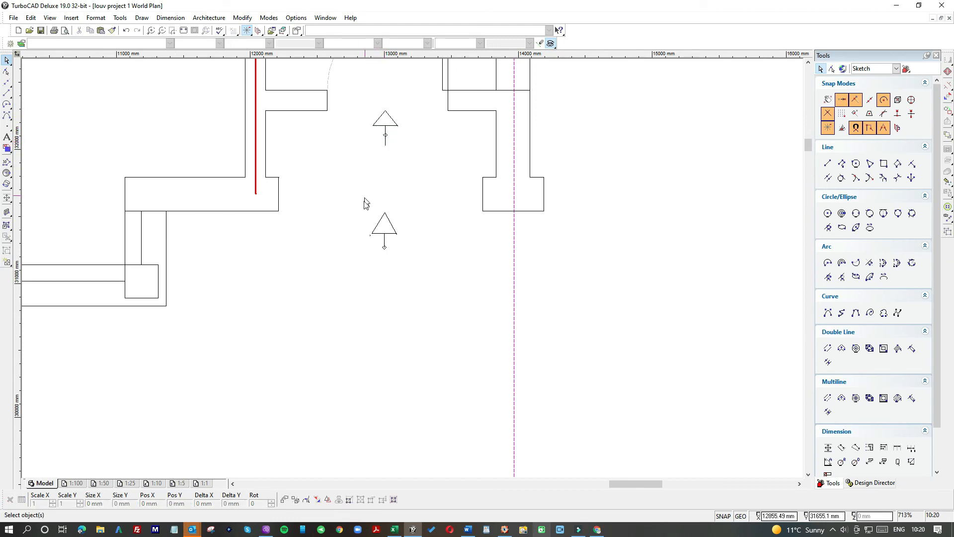
pyautogui.moveTo(367, 194); pyautogui.dragTo(412, 271)
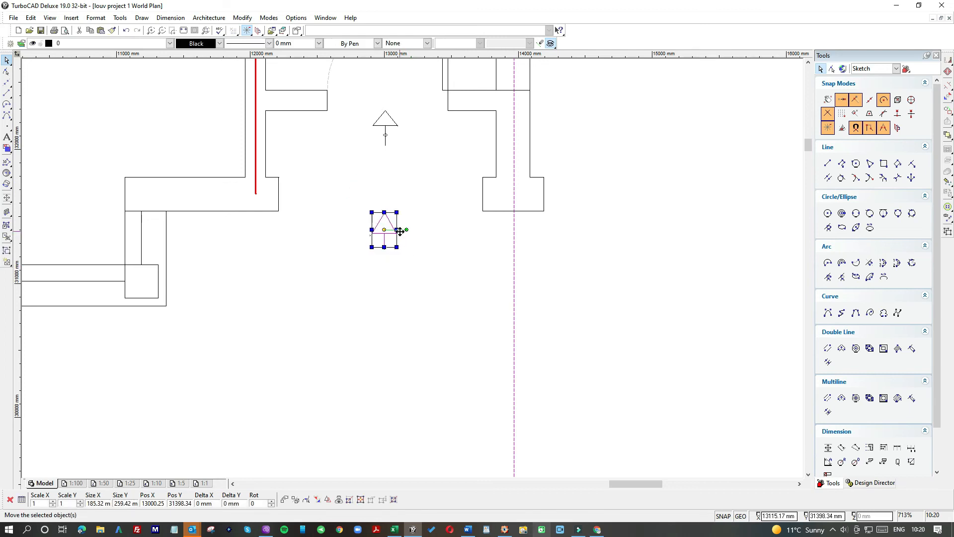
pyautogui.scroll(3, 394, 231)
pyautogui.moveTo(436, 259); pyautogui.dragTo(395, 255)
pyautogui.click(552, 301)
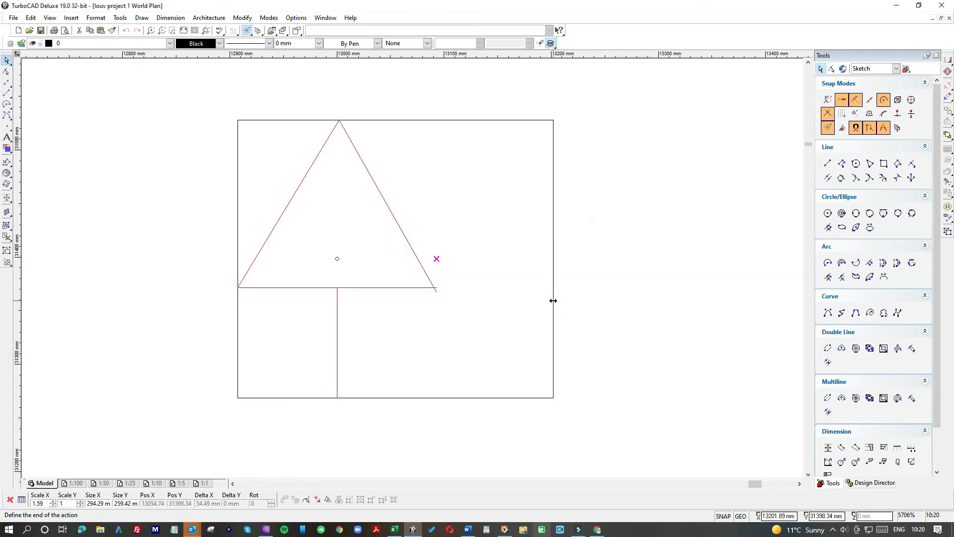
pyautogui.click(415, 289)
pyautogui.click(508, 288)
pyautogui.click(404, 252)
pyautogui.click(416, 258)
pyautogui.click(387, 291)
pyautogui.click(388, 288)
pyautogui.click(391, 318)
# - Replace the lower arrow's stem with a new vertical line drawn down from the midpoint of the triangle's base
pyautogui.click(340, 317)
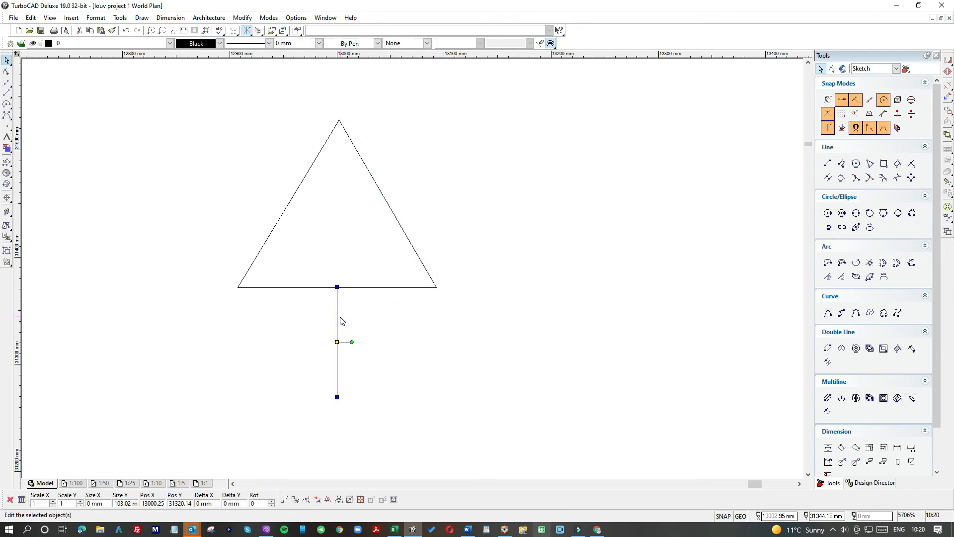
pyautogui.press('Delete')
pyautogui.click(6, 93)
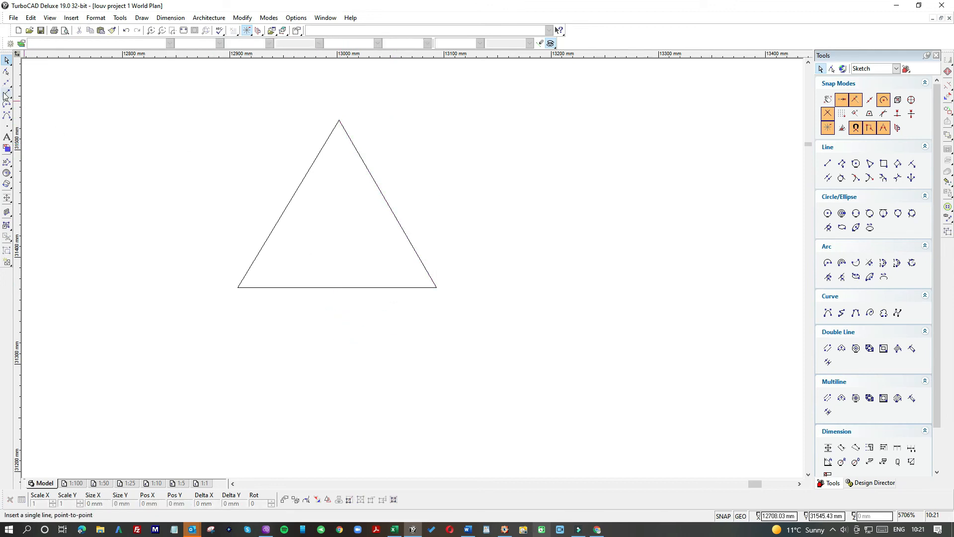
pyautogui.click(335, 287)
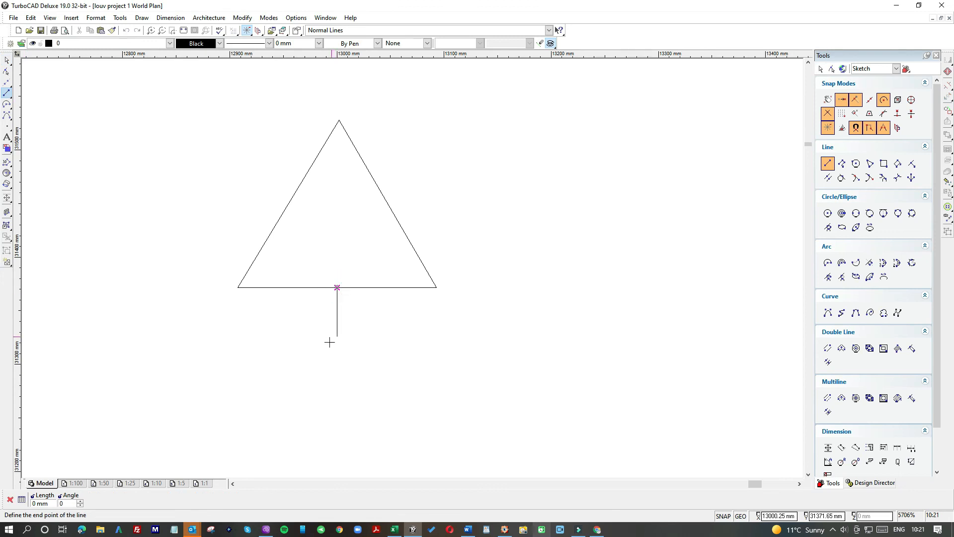
pyautogui.click(326, 406)
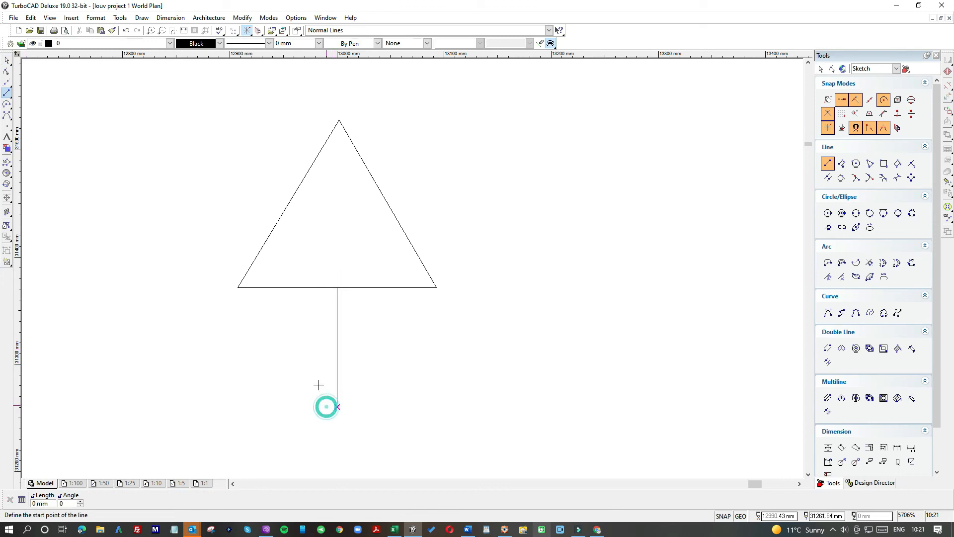
# - Narrow the lower arrow's triangle to about half its width and delete the off-centre stem
pyautogui.moveTo(213, 107); pyautogui.dragTo(507, 346)
pyautogui.moveTo(437, 203); pyautogui.dragTo(340, 203)
pyautogui.click(337, 321)
pyautogui.press('Escape')
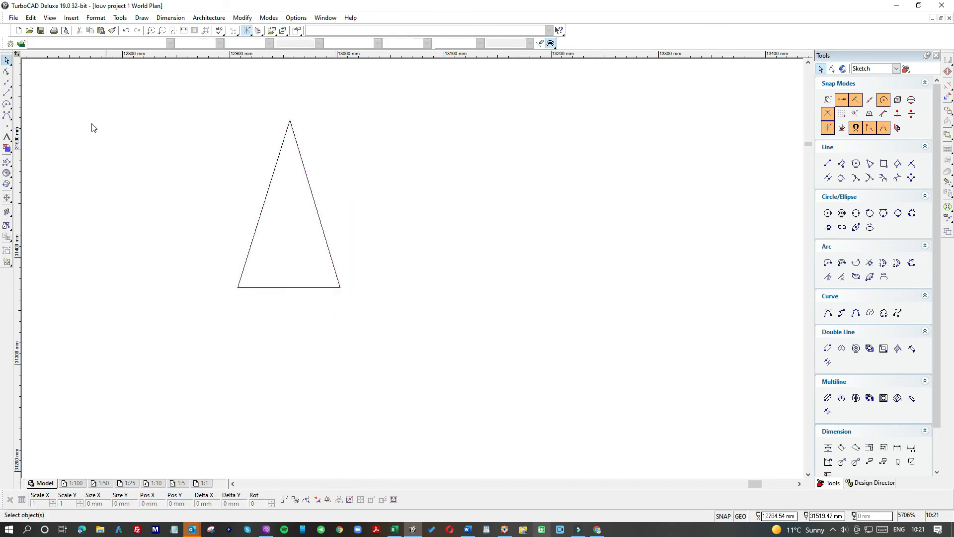
# - Draw a new vertical stem down from the midpoint of the narrowed triangle's base
pyautogui.click(6, 93)
pyautogui.click(289, 289)
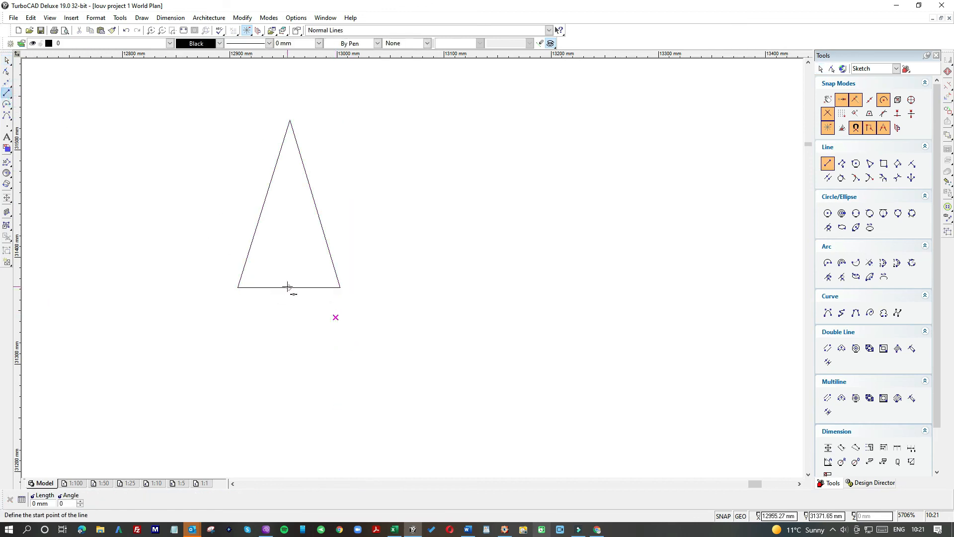
pyautogui.click(284, 376)
# - Lower the apex of the arrow's triangle so the triangle is about 76 mm high
pyautogui.click(6, 60)
pyautogui.moveTo(199, 105); pyautogui.dragTo(389, 304)
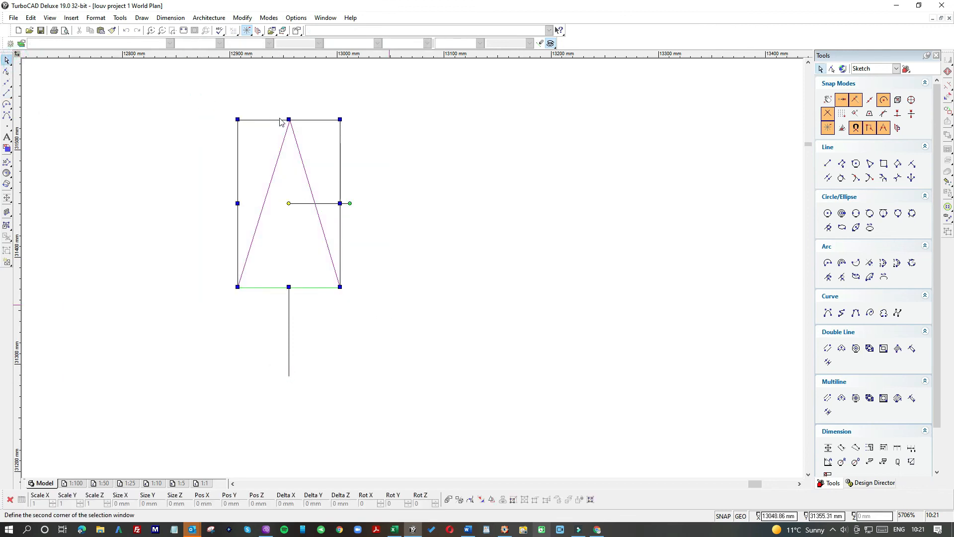
pyautogui.moveTo(290, 117); pyautogui.dragTo(288, 135)
pyautogui.click(214, 107)
pyautogui.moveTo(214, 107); pyautogui.dragTo(361, 319)
pyautogui.moveTo(290, 120); pyautogui.dragTo(289, 204)
pyautogui.click(465, 227)
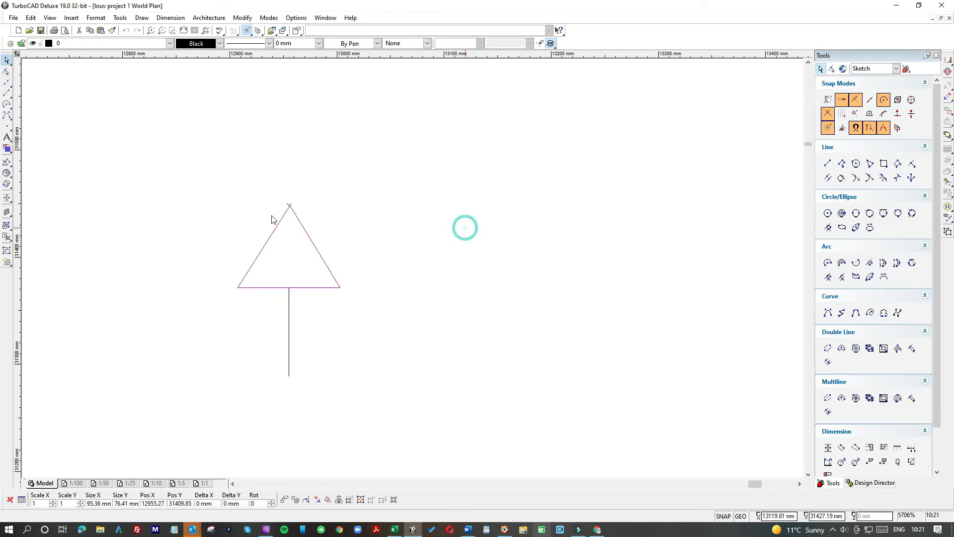
# - Delete the old upper arrow in the entrance recess, keeping the reshaped lower arrow
pyautogui.moveTo(224, 187); pyautogui.dragTo(361, 400)
pyautogui.scroll(-5, 414, 272)
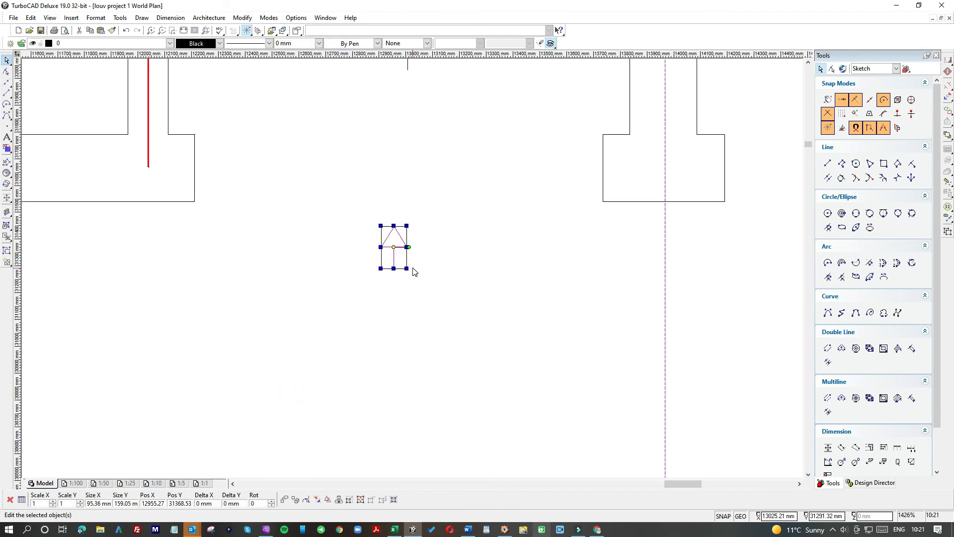
pyautogui.scroll(-1, 423, 248)
pyautogui.click(431, 272)
pyautogui.moveTo(377, 132); pyautogui.dragTo(443, 218)
pyautogui.press('Delete')
# - Copy the reshaped arrow and place the duplicate in the entrance recess just below the front door opening
pyautogui.moveTo(354, 228); pyautogui.dragTo(436, 305)
pyautogui.hotkey('ctrl', 'c')
pyautogui.hotkey('ctrl', 'v')
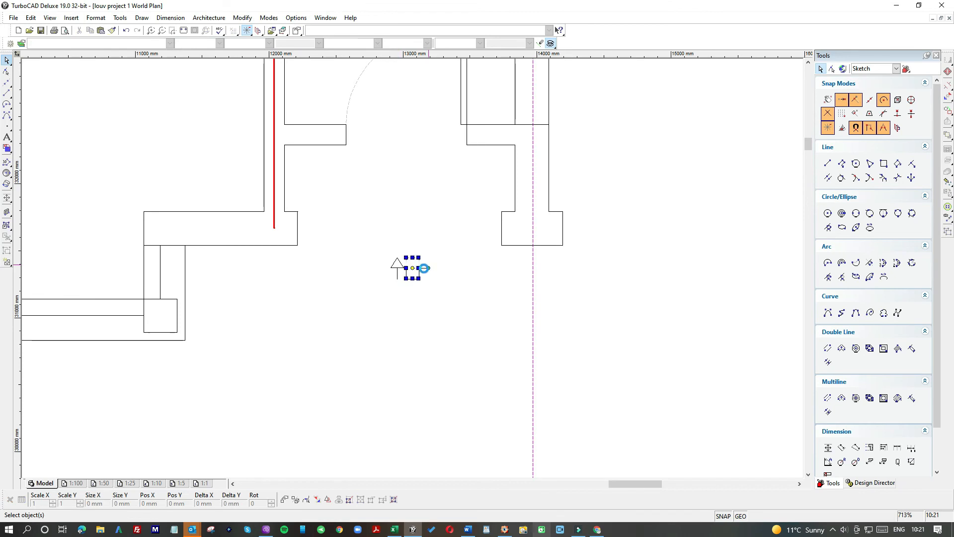
pyautogui.moveTo(412, 264); pyautogui.dragTo(402, 154)
pyautogui.click(446, 181)
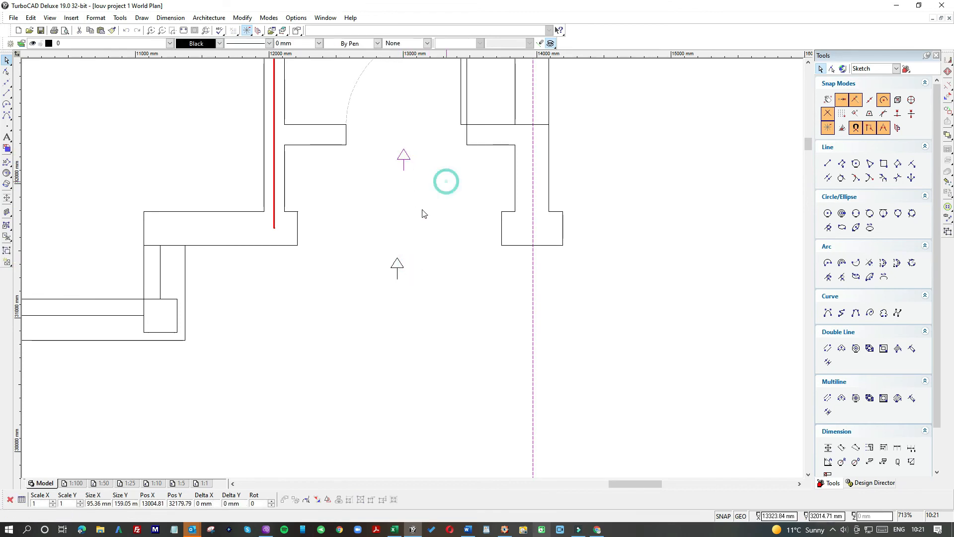
# - Shift the lower arrow slightly upwards, outside the entrance recess
pyautogui.moveTo(373, 241); pyautogui.dragTo(425, 301)
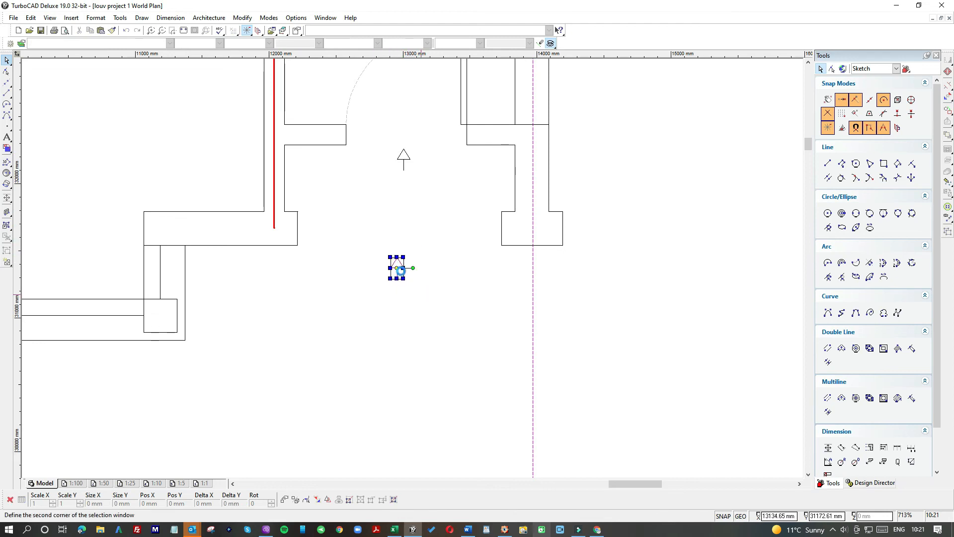
pyautogui.moveTo(397, 268); pyautogui.dragTo(398, 259)
pyautogui.scroll(-3, 413, 263)
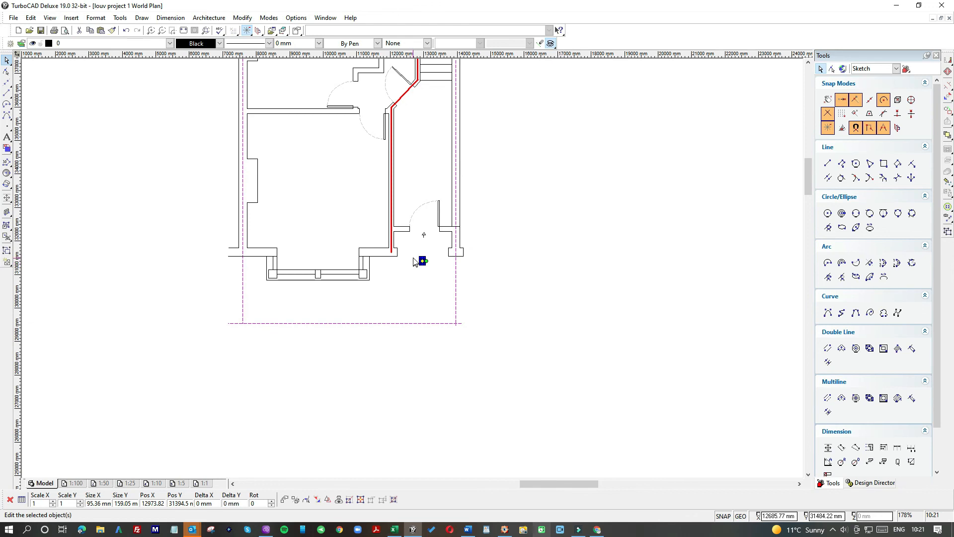
pyautogui.scroll(-2, 414, 271)
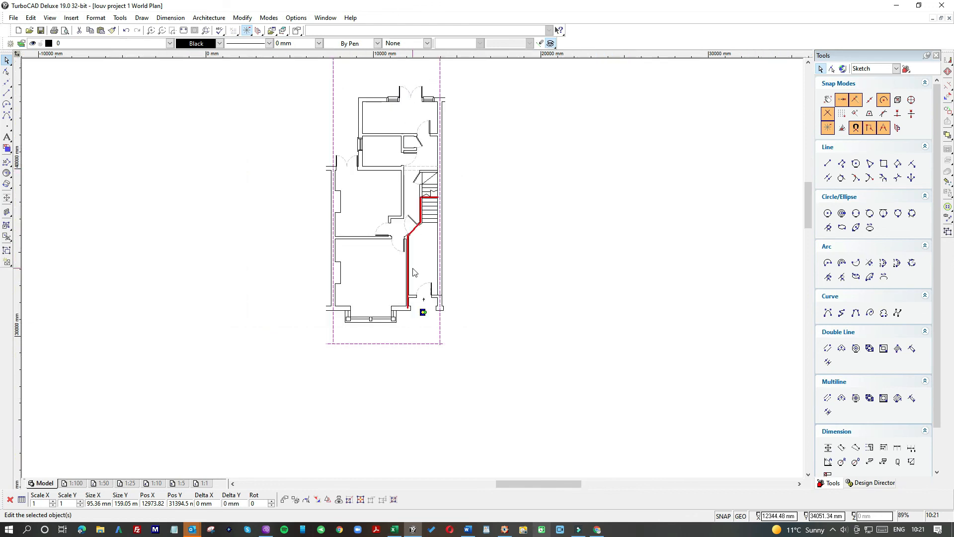
pyautogui.click(432, 240)
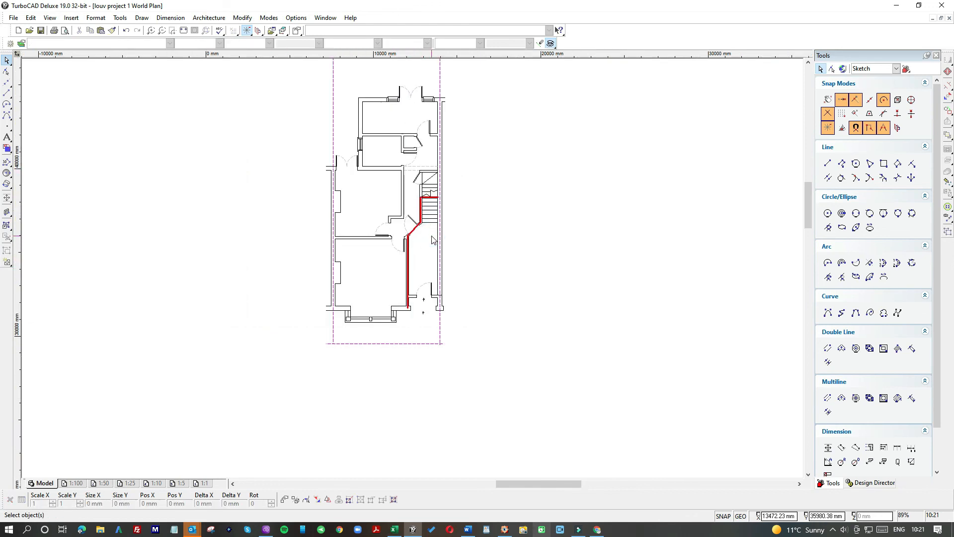
# - Paste another upward arrow and move it to the foot of the stairs in the entrance hall
pyautogui.click(412, 269)
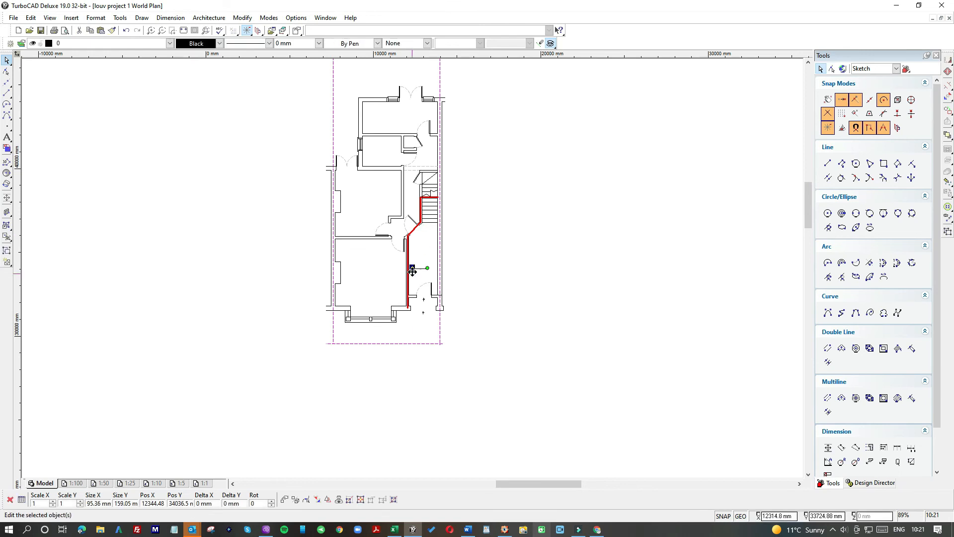
pyautogui.scroll(3, 413, 267)
pyautogui.click(414, 267)
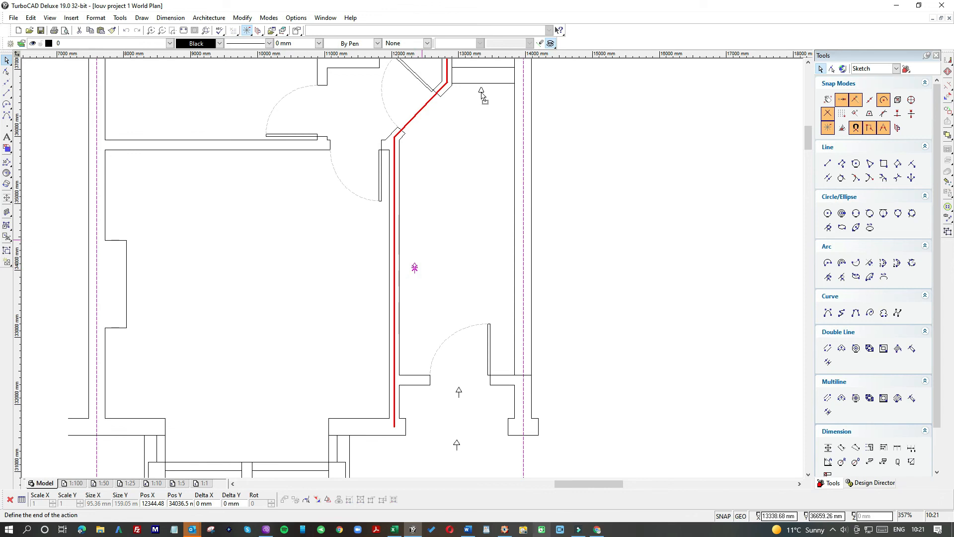
pyautogui.click(472, 123)
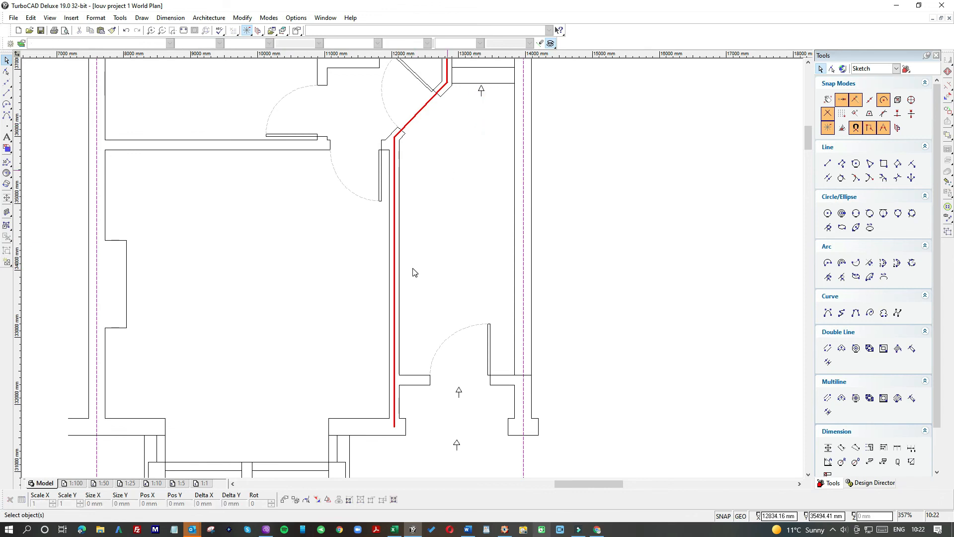
# - Paste an arrow into the passage beside the stairs and rotate it to 270 degrees to point towards them
pyautogui.scroll(-2, 411, 270)
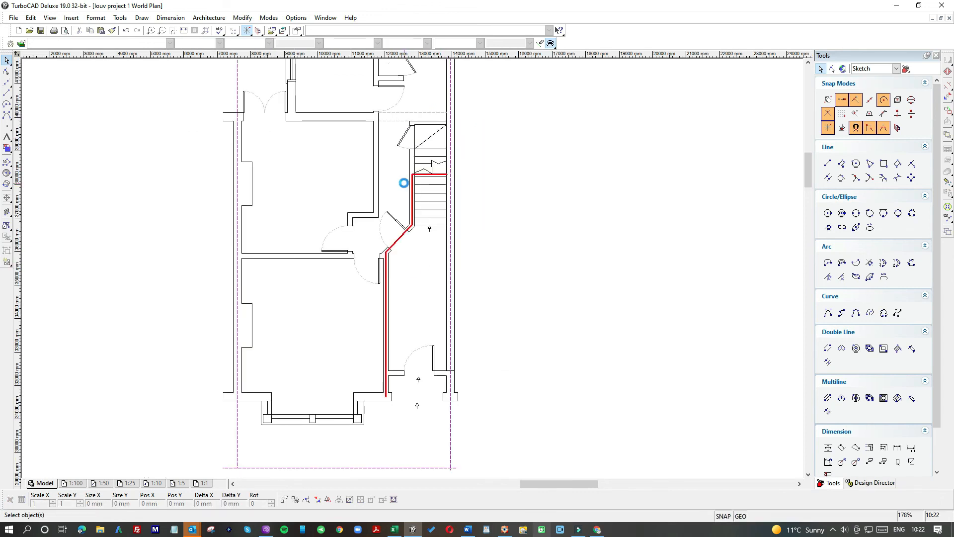
pyautogui.moveTo(412, 268); pyautogui.dragTo(400, 170)
pyautogui.scroll(2, 400, 171)
pyautogui.scroll(2, 415, 272)
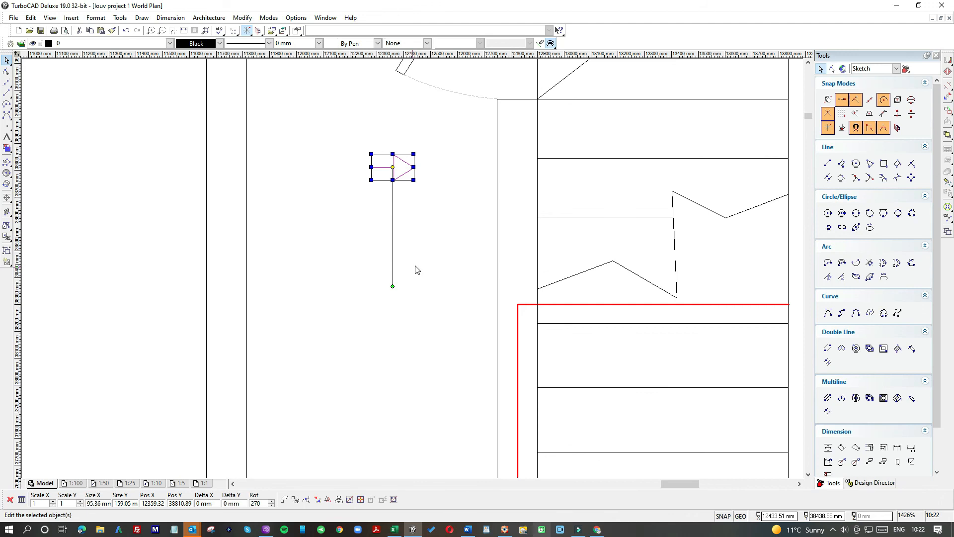
pyautogui.moveTo(390, 283); pyautogui.dragTo(409, 174)
pyautogui.click(423, 219)
# - Move the sideways arrow into the doorway of the cupboard under the stairs
pyautogui.scroll(-1, 420, 219)
pyautogui.moveTo(379, 222); pyautogui.dragTo(421, 262)
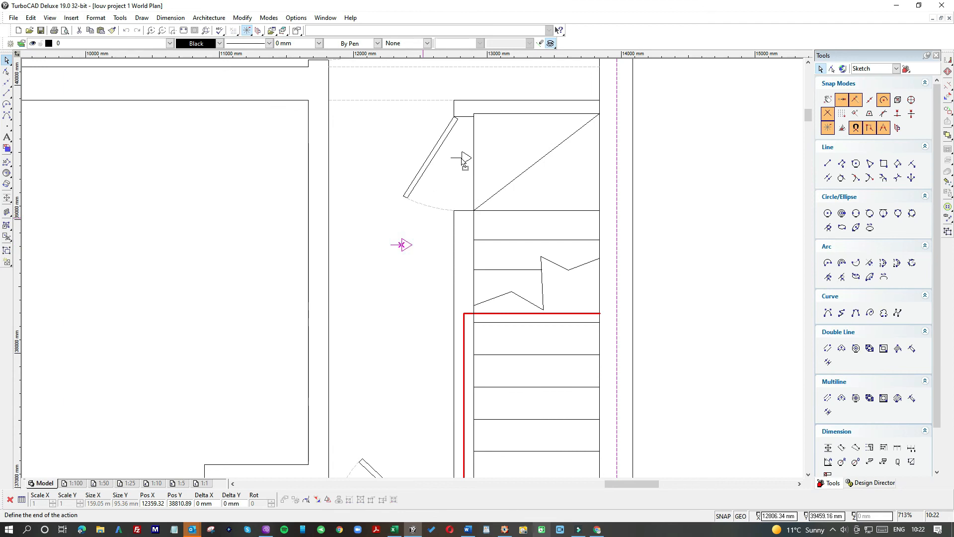
pyautogui.click(462, 164)
pyautogui.scroll(-2, 403, 292)
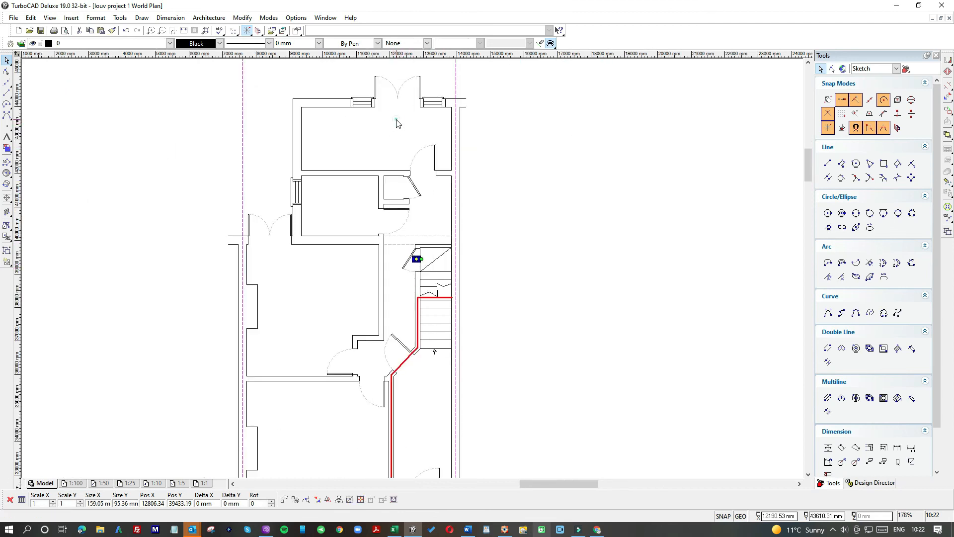
pyautogui.click(397, 123)
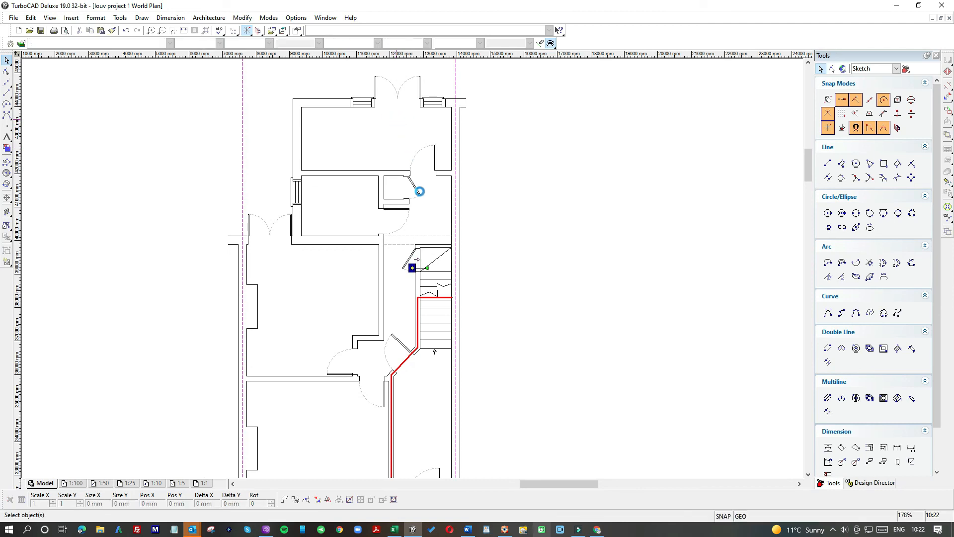
# - Place another sideways arrow inside the rear double doors and rotate it to 270 degrees to point down
pyautogui.click(424, 267)
pyautogui.moveTo(427, 268); pyautogui.dragTo(396, 113)
pyautogui.scroll(3, 395, 117)
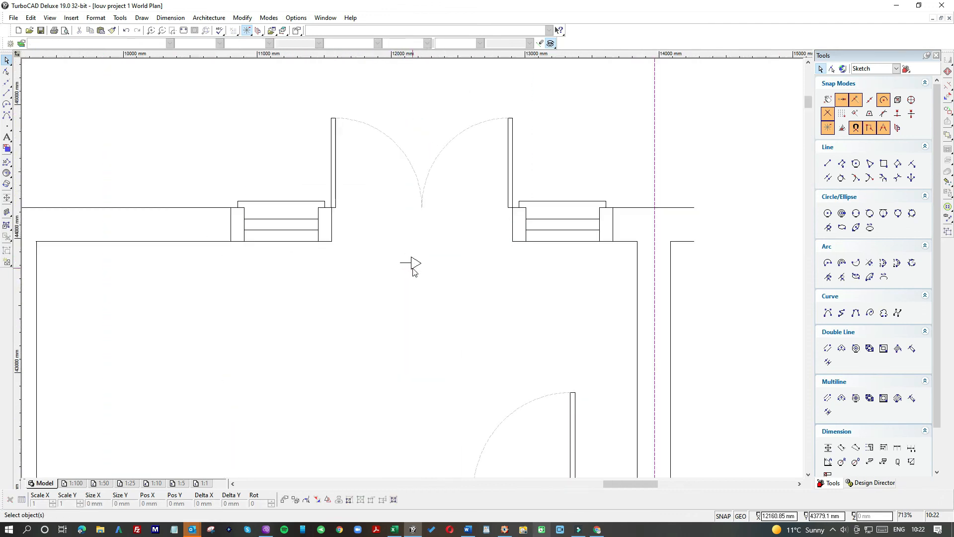
pyautogui.moveTo(389, 250); pyautogui.dragTo(454, 299)
pyautogui.click(434, 262)
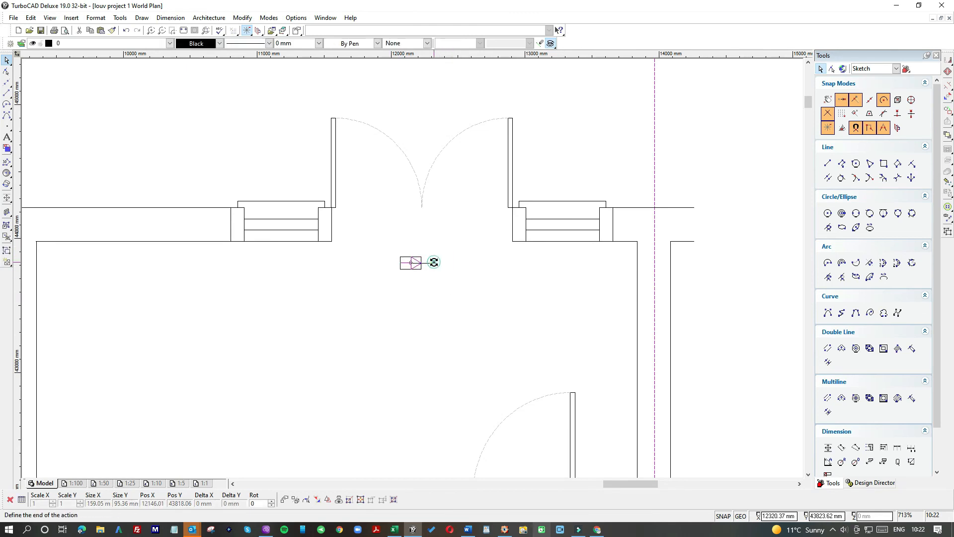
pyautogui.click(417, 280)
# - Move the downward arrow up between the open leaves of the rear double doors, centred on the opening
pyautogui.click(411, 263)
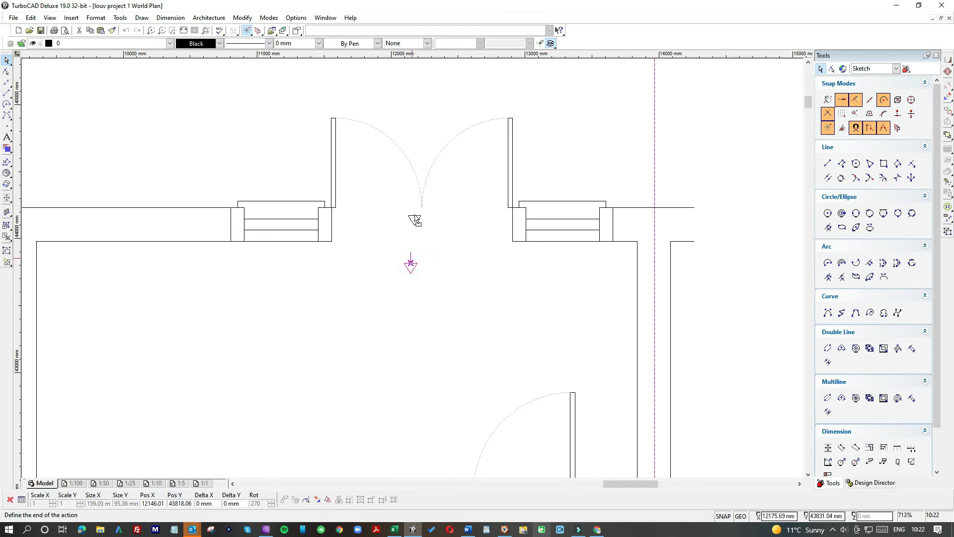
pyautogui.click(423, 174)
pyautogui.click(445, 214)
pyautogui.moveTo(399, 176); pyautogui.dragTo(440, 227)
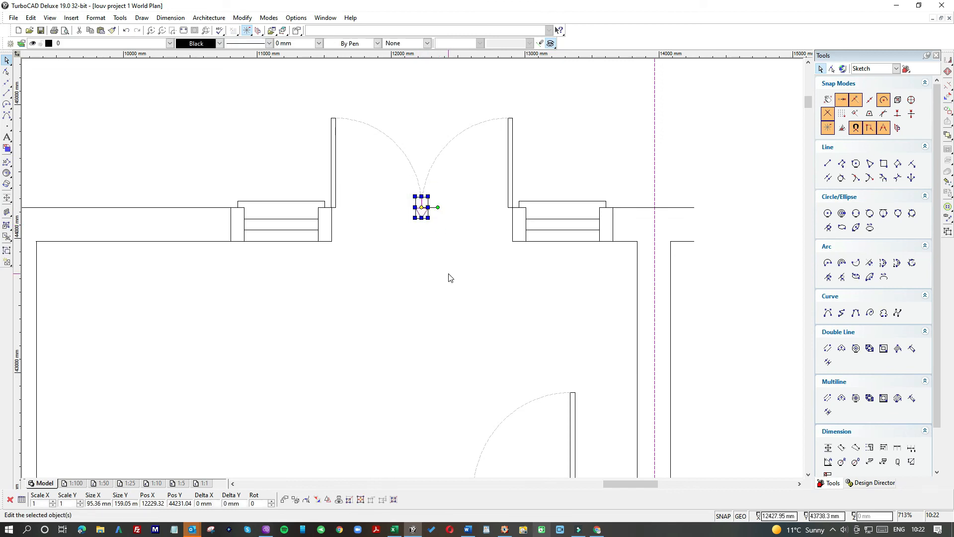
pyautogui.click(449, 278)
pyautogui.click(423, 209)
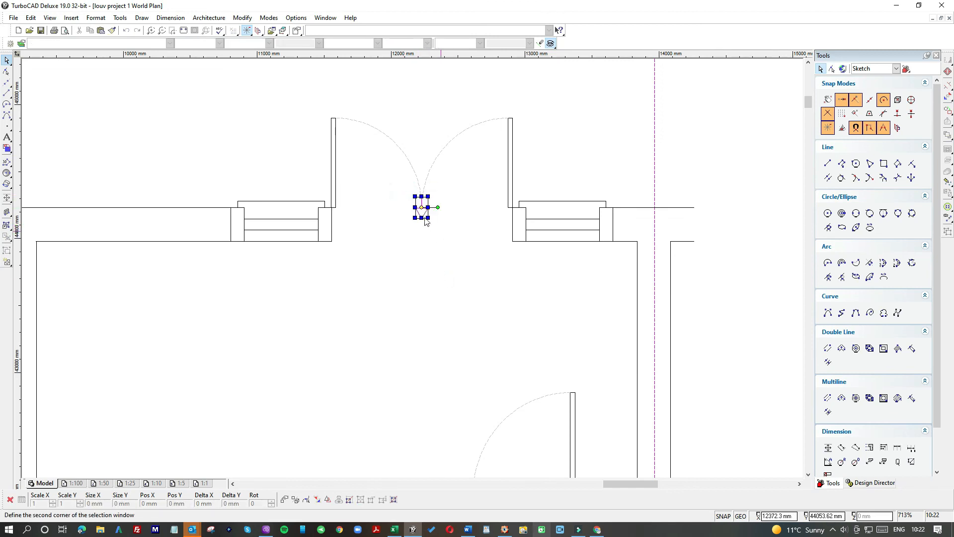
pyautogui.scroll(2, 425, 216)
pyautogui.moveTo(407, 262); pyautogui.dragTo(408, 79)
pyautogui.click(434, 222)
# - Paste another arrow and move it just outside the double doors of the middle room
pyautogui.scroll(-3, 388, 289)
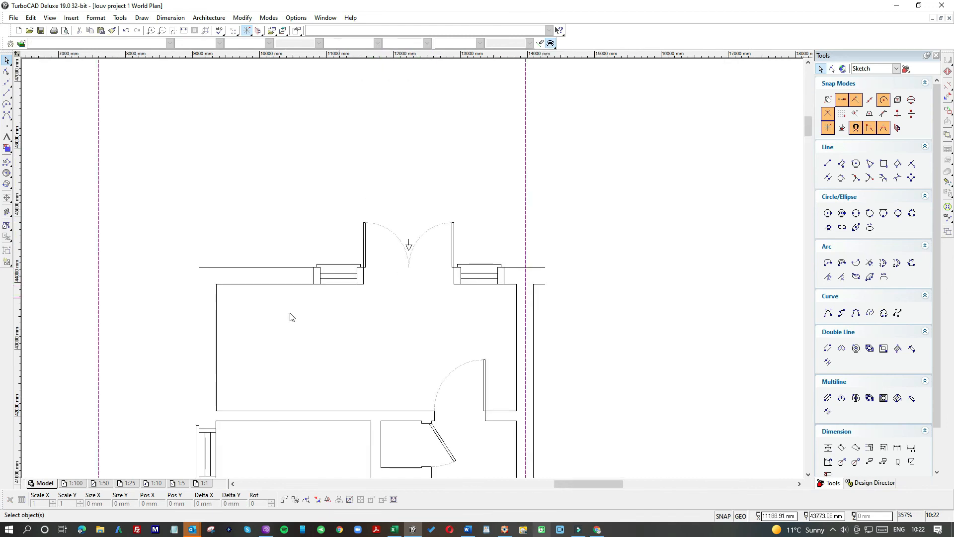
pyautogui.scroll(-1, 416, 270)
pyautogui.click(358, 333)
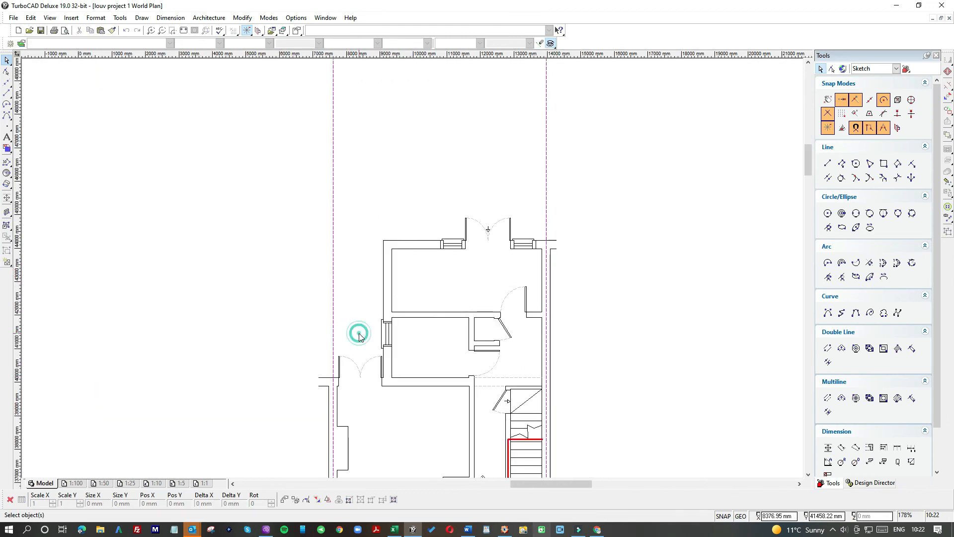
pyautogui.hotkey('ctrl', 'v')
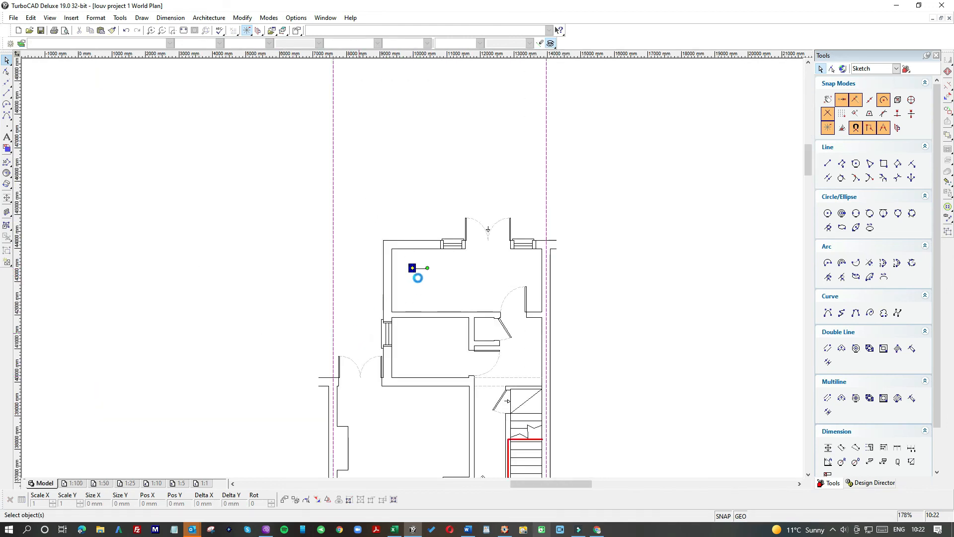
pyautogui.click(412, 269)
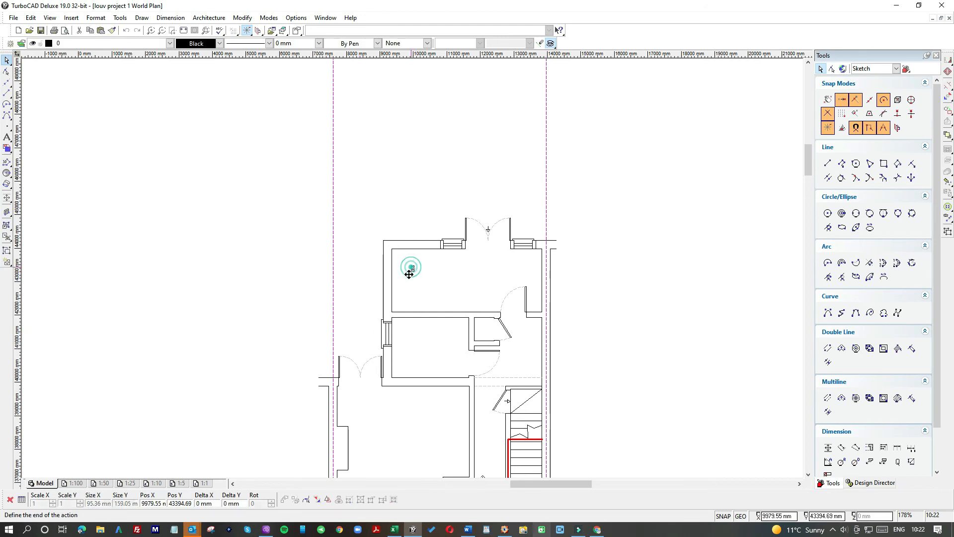
pyautogui.click(366, 350)
pyautogui.scroll(2, 366, 350)
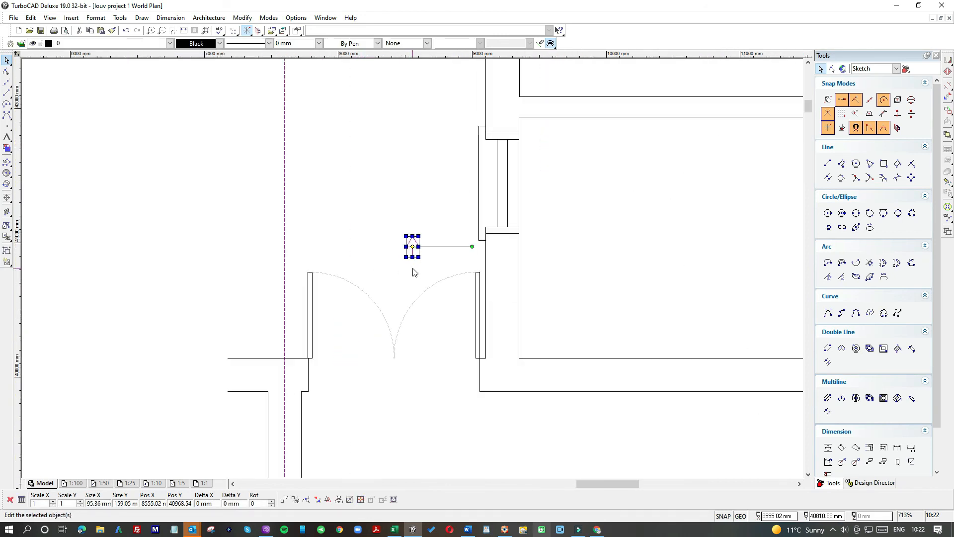
# - Rotate the pasted arrow 180 degrees and move it between the open leaves of the middle room's double doors
pyautogui.click(472, 247)
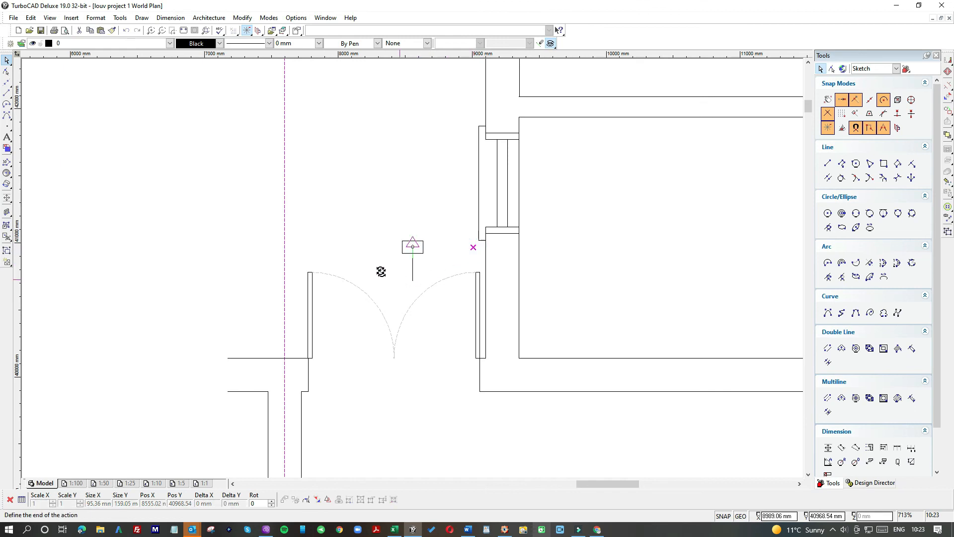
pyautogui.click(371, 245)
pyautogui.press('Escape')
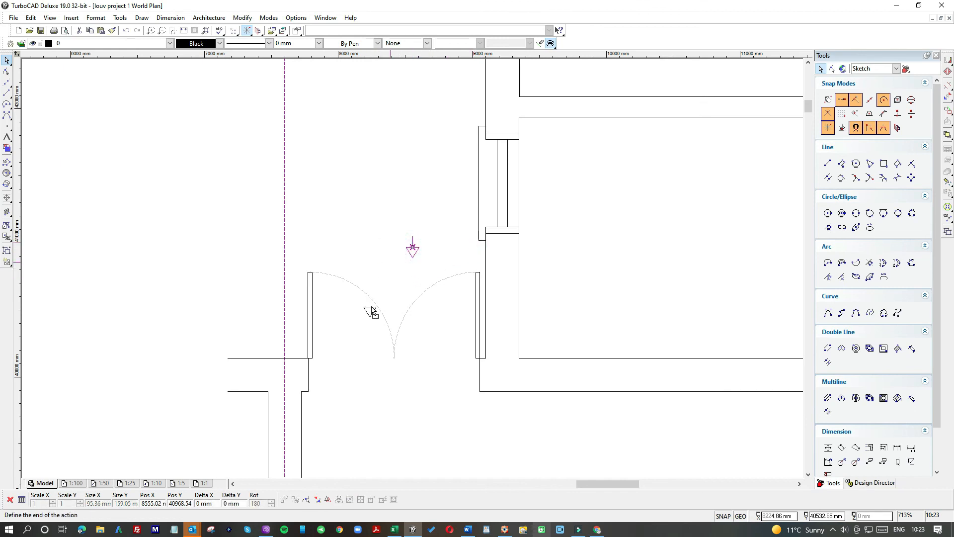
pyautogui.click(394, 319)
pyautogui.click(433, 380)
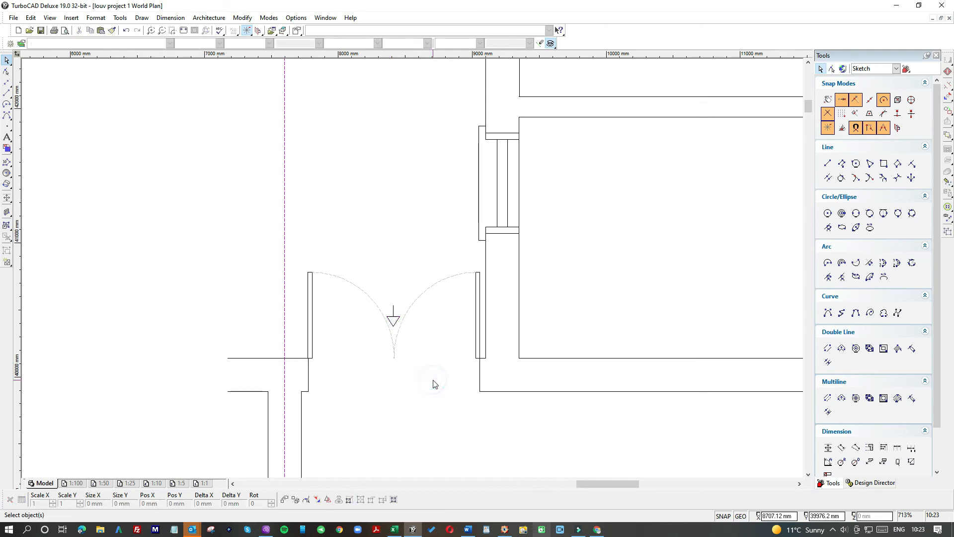
# - Add the text label "kitchen / breakfast" at 100 mm height beside the plan, just outside the rear double doors
pyautogui.scroll(-2, 433, 380)
pyautogui.scroll(-1, 440, 278)
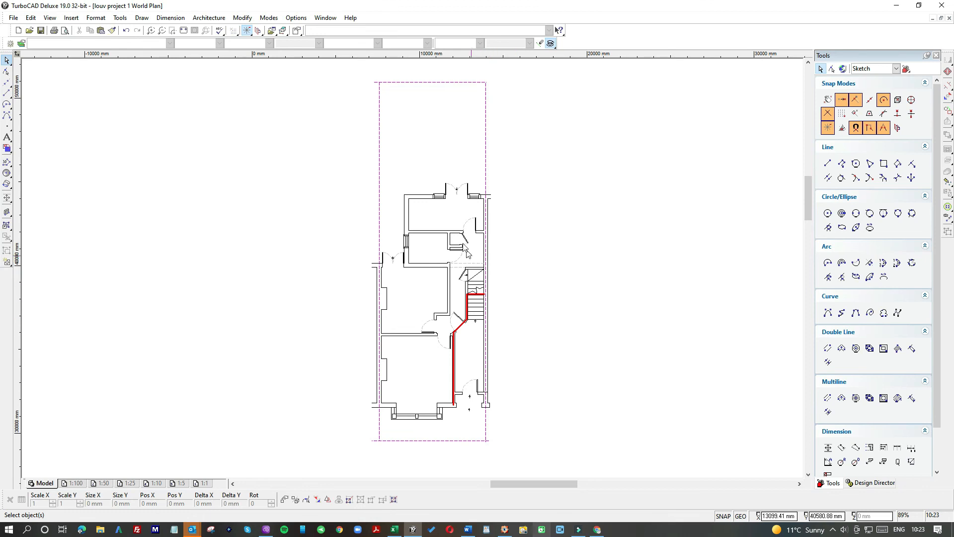
pyautogui.scroll(1, 435, 221)
pyautogui.scroll(-1, 423, 278)
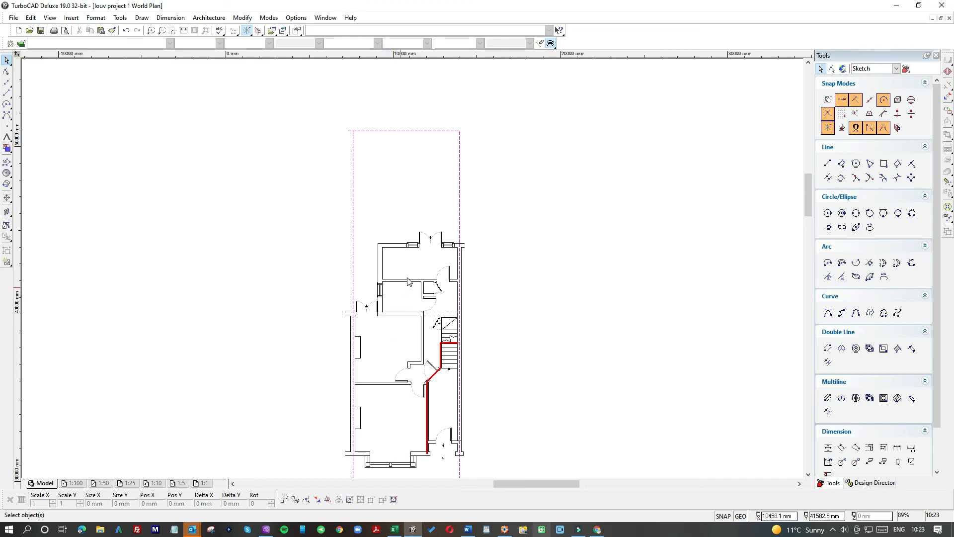
pyautogui.scroll(1, 416, 269)
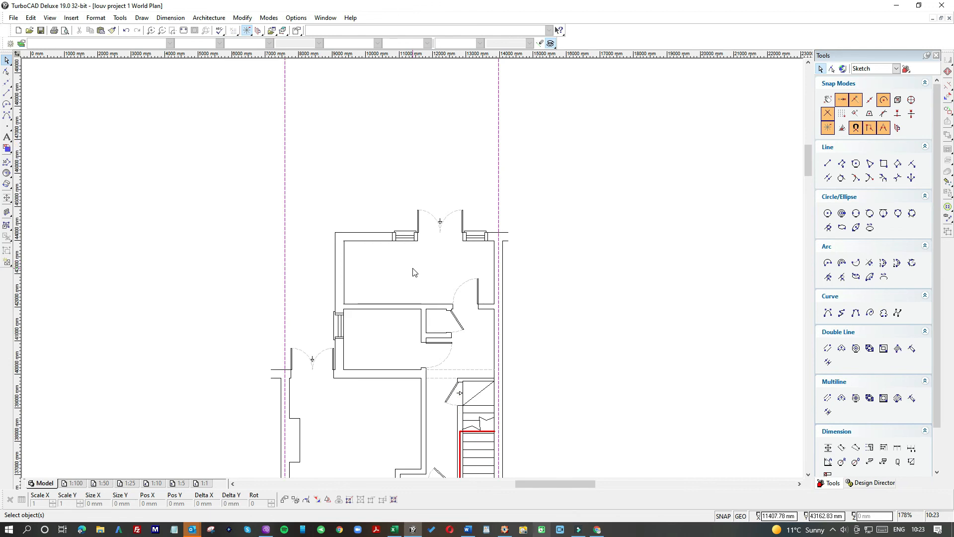
pyautogui.click(7, 137)
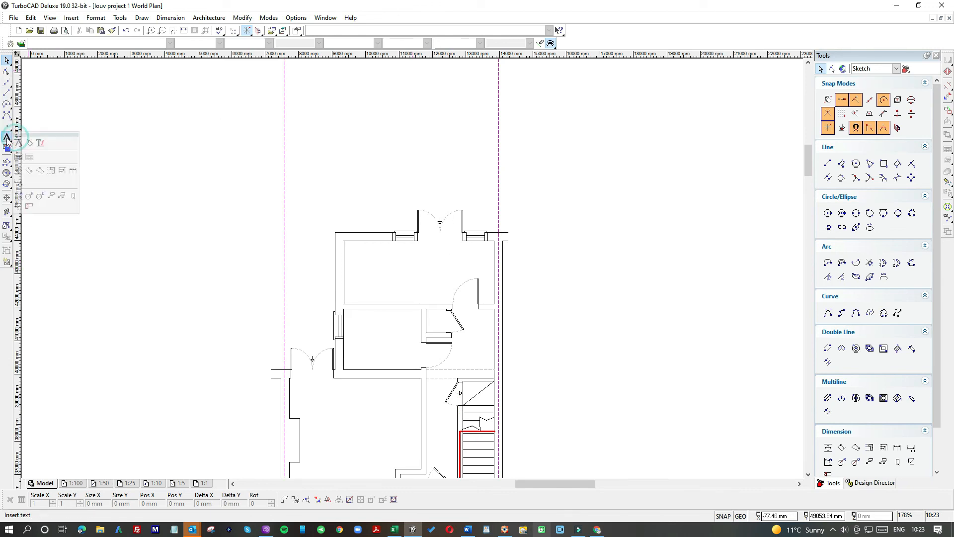
pyautogui.click(522, 199)
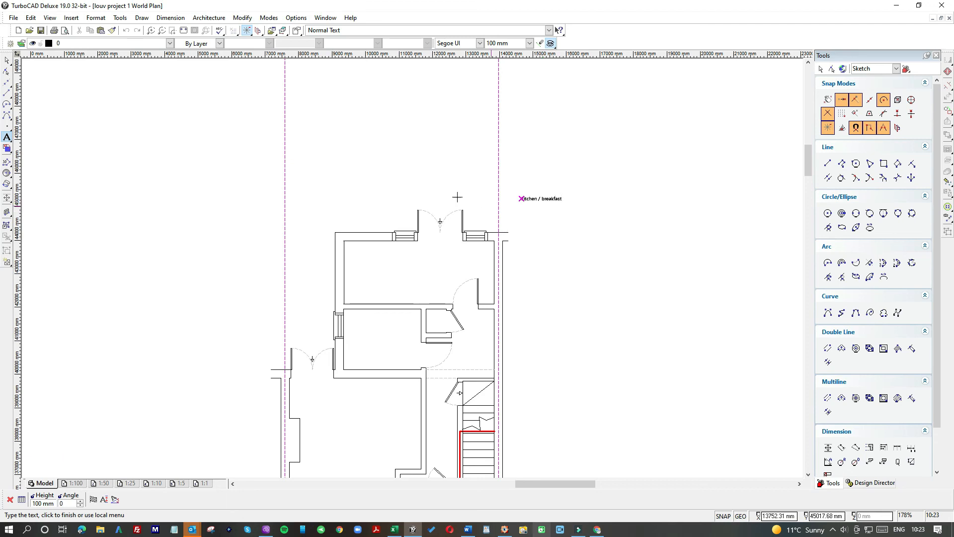
# - Move the kitchen / breakfast label into the middle of the rear room and deselect it
pyautogui.click(9, 61)
pyautogui.click(549, 198)
pyautogui.moveTo(527, 201); pyautogui.dragTo(401, 275)
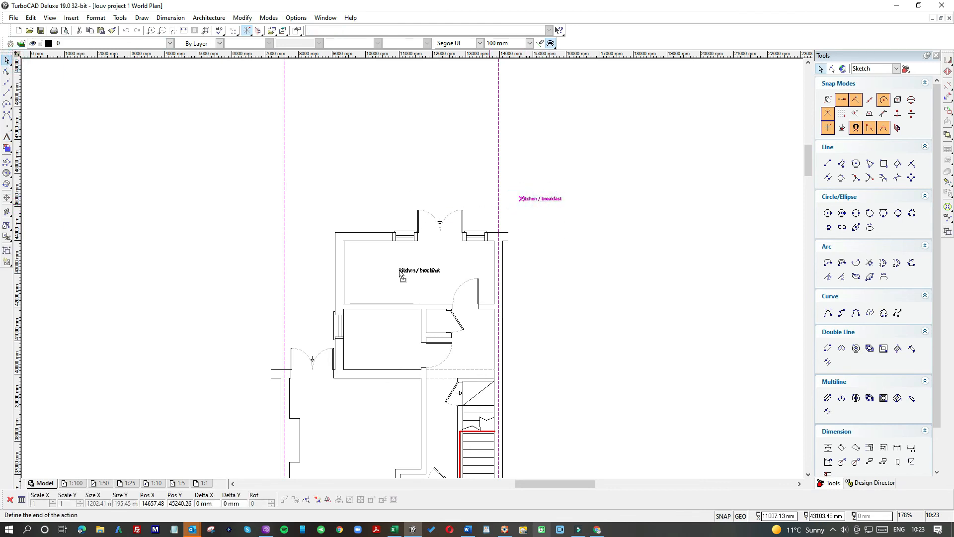
pyautogui.click(628, 322)
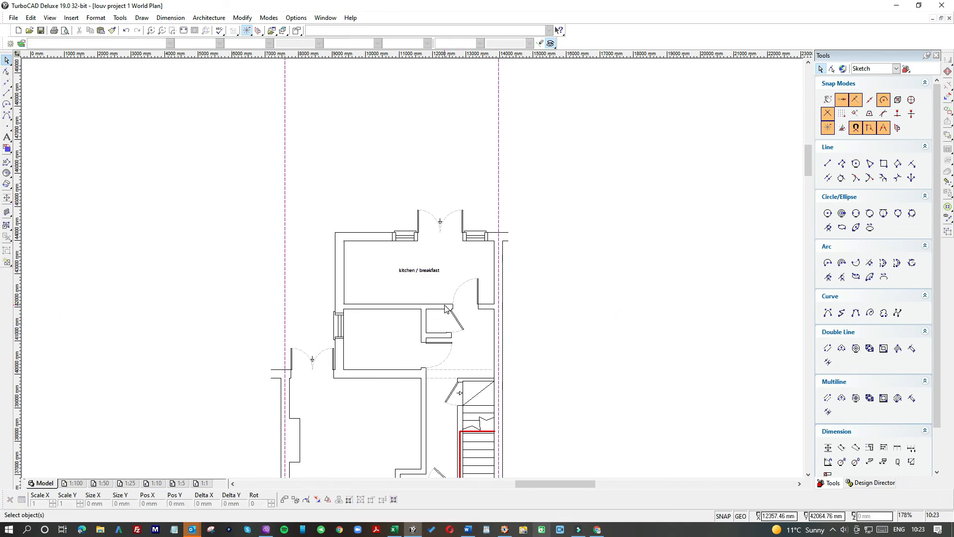
# - Duplicate the kitchen / breakfast label, placing one copy in the small room below the kitchen and another in the middle room
pyautogui.click(420, 271)
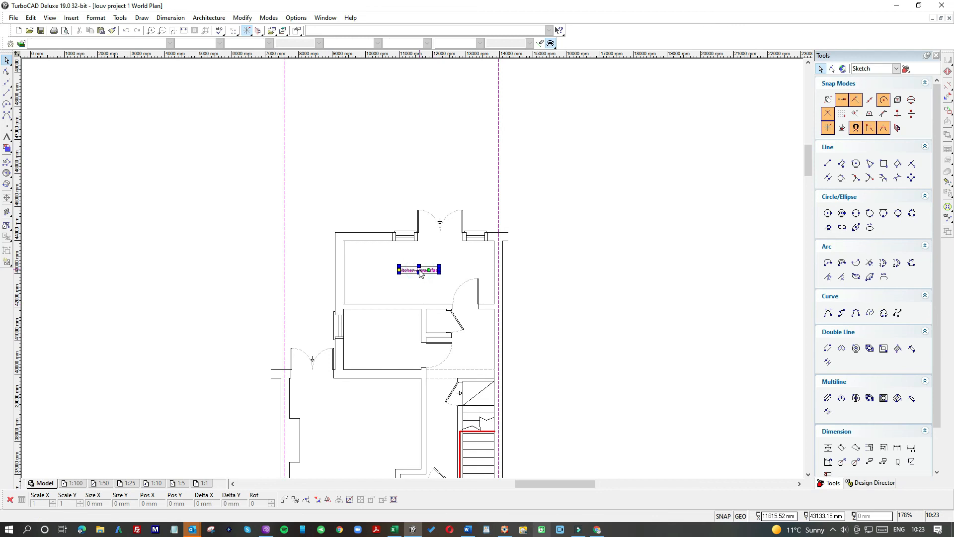
pyautogui.hotkey('ctrl', 'c')
pyautogui.click(573, 288)
pyautogui.hotkey('ctrl', 'v')
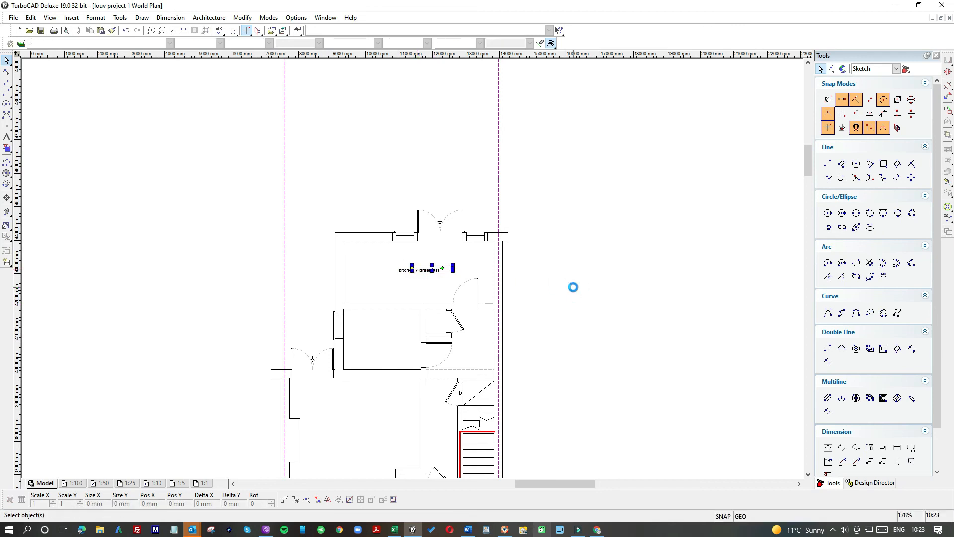
pyautogui.click(413, 267)
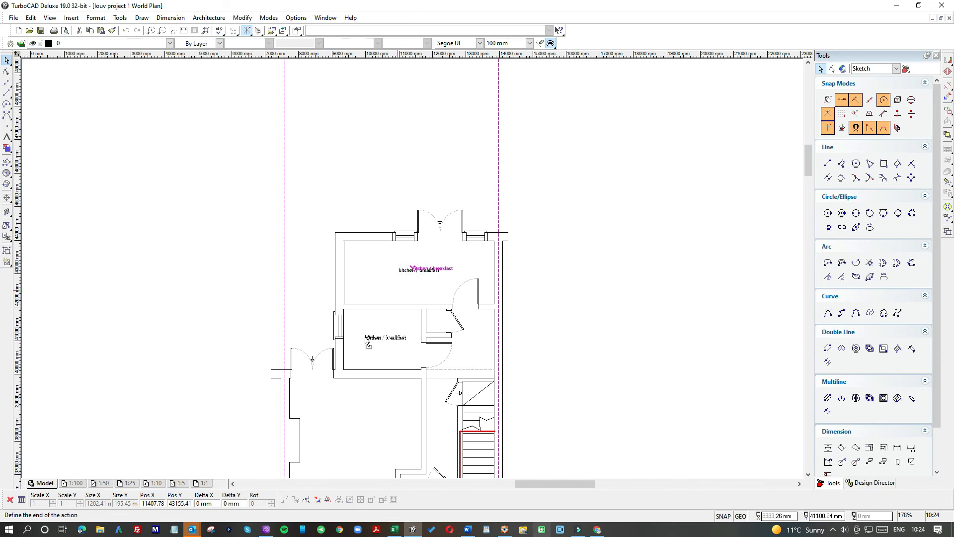
pyautogui.click(366, 338)
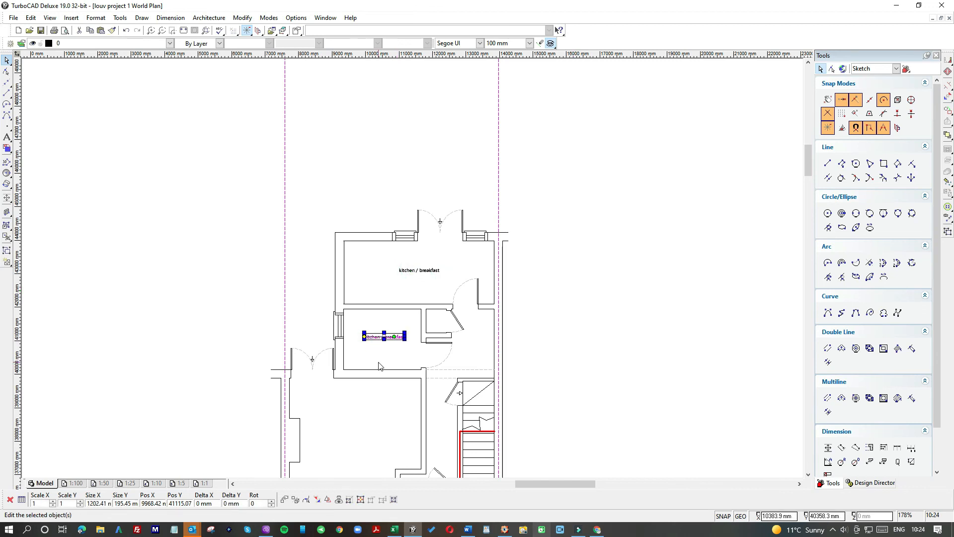
pyautogui.hotkey('ctrl', 'z')
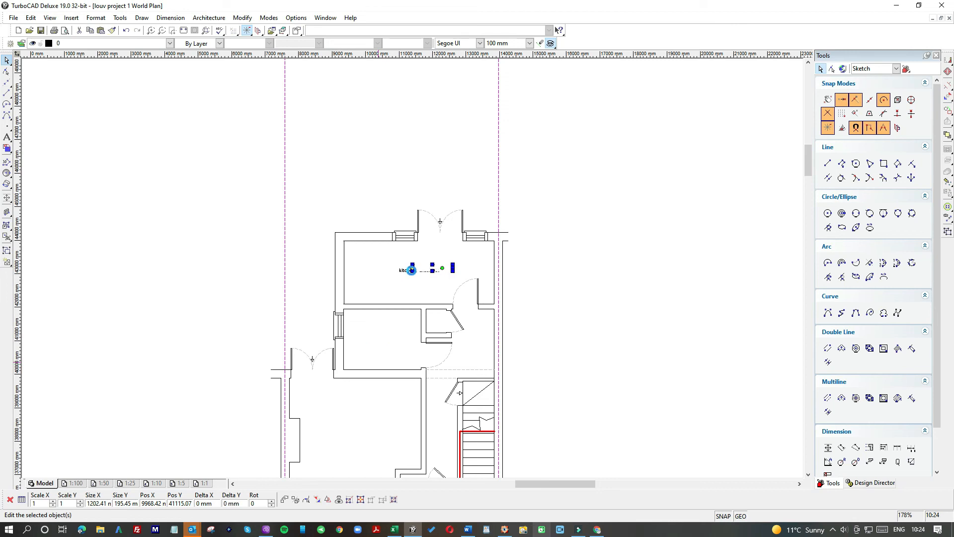
pyautogui.click(413, 268)
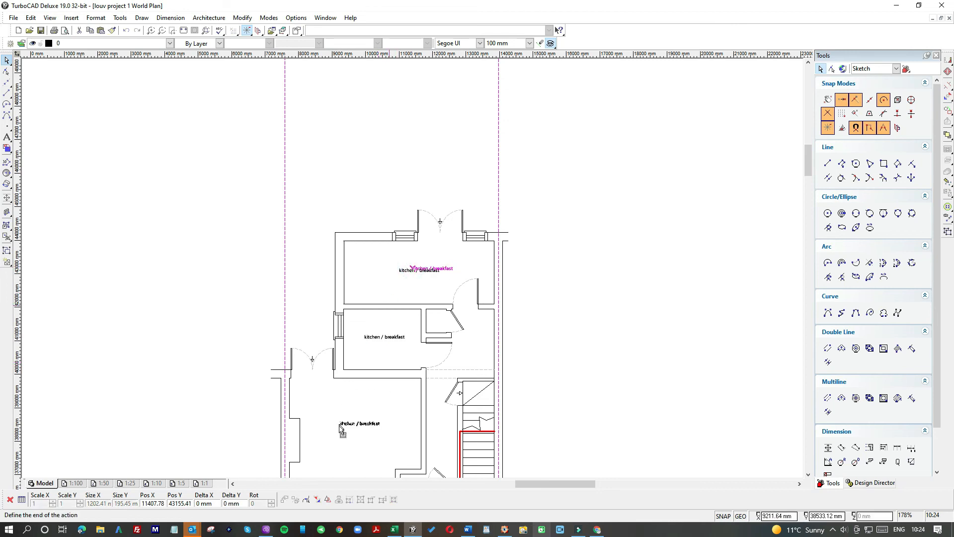
# - Change the text of the label in the small room below the kitchen to "bathroom"
pyautogui.click(392, 337)
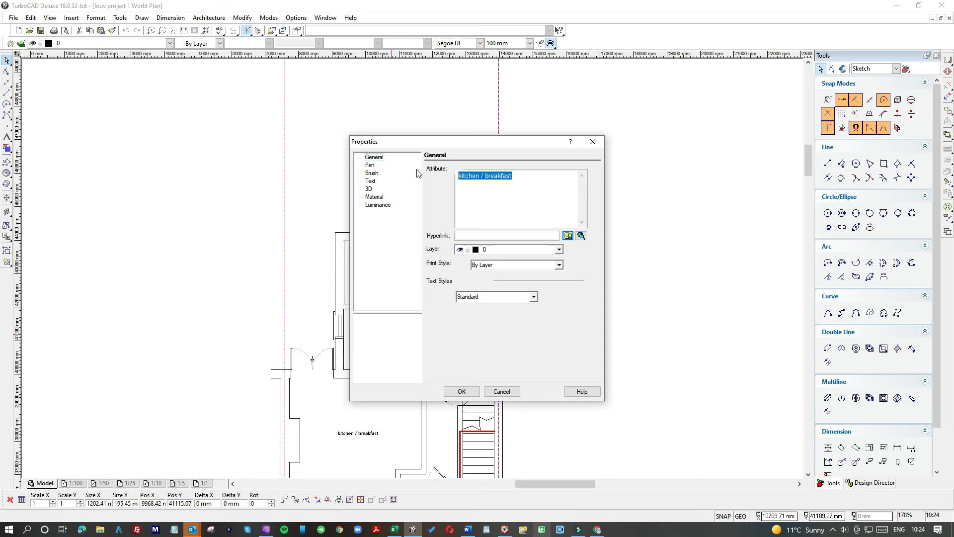
pyautogui.write('bathroom')
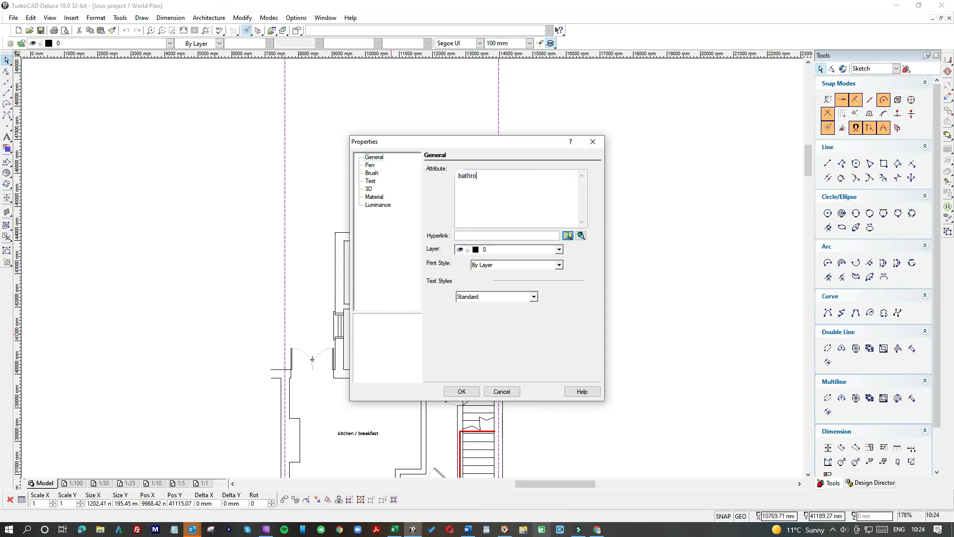
pyautogui.click(461, 392)
pyautogui.click(585, 307)
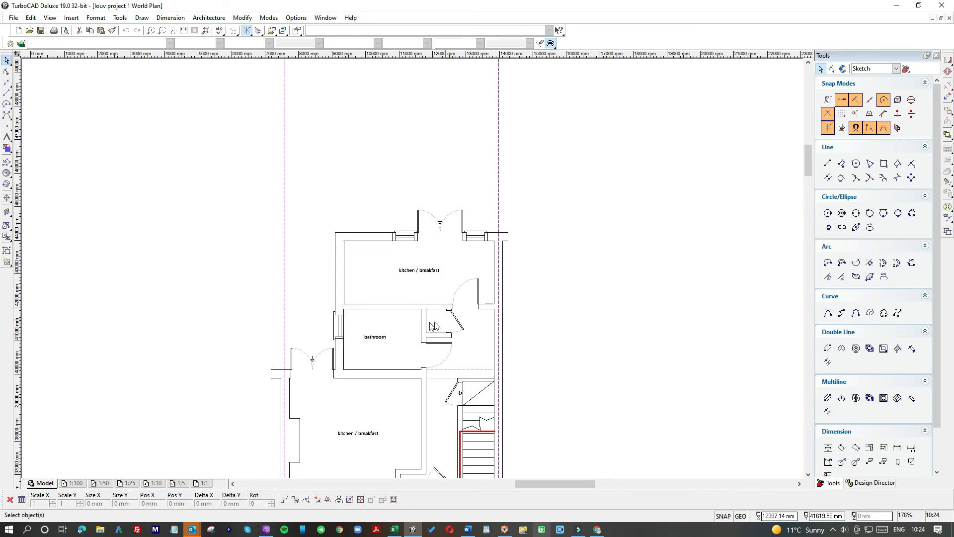
# - Move the bathroom label slightly down and across so it sits centred in its room
pyautogui.scroll(-1, 390, 349)
pyautogui.scroll(2, 412, 287)
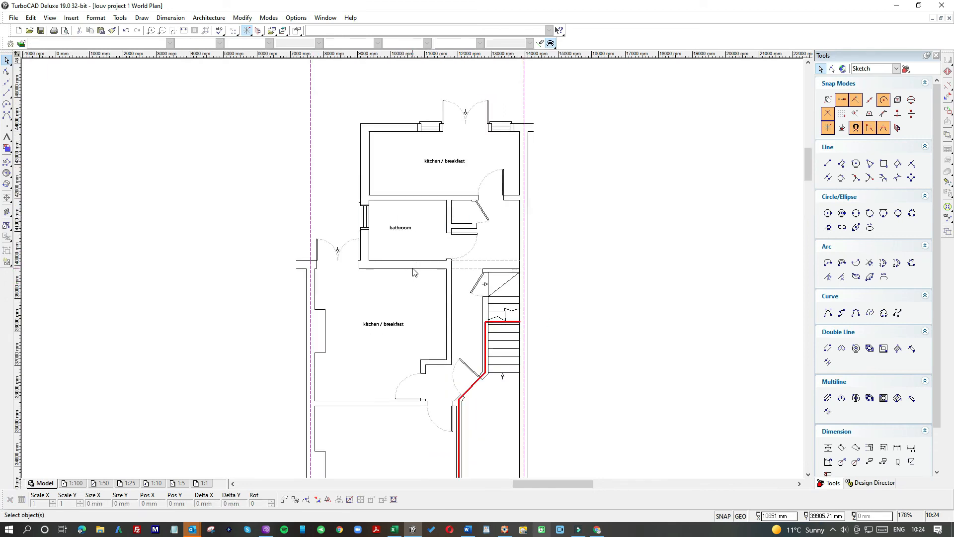
pyautogui.click(390, 187)
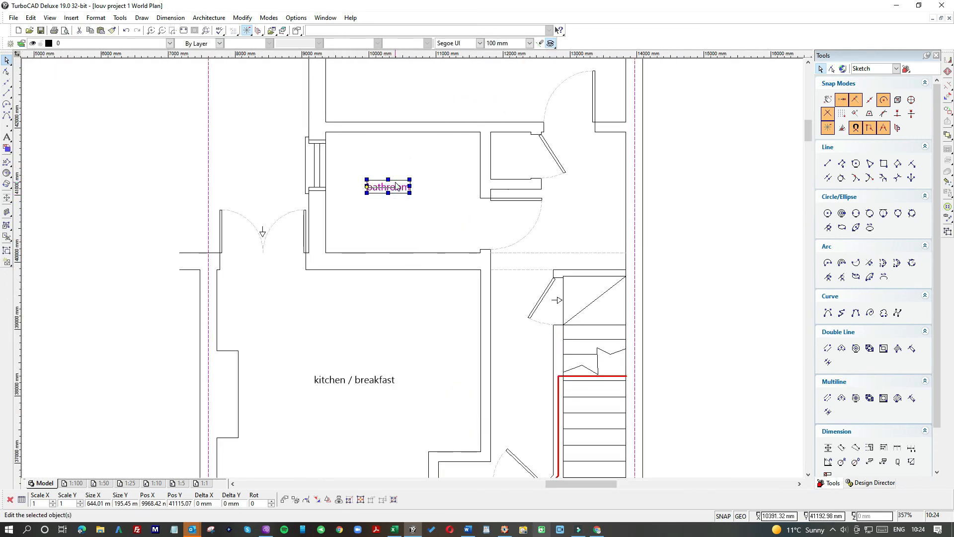
pyautogui.click(366, 188)
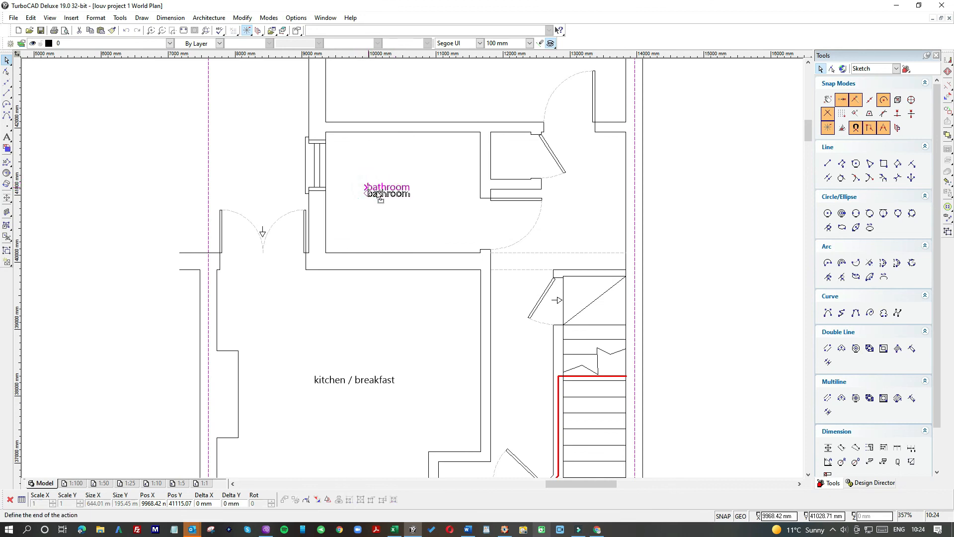
pyautogui.click(390, 193)
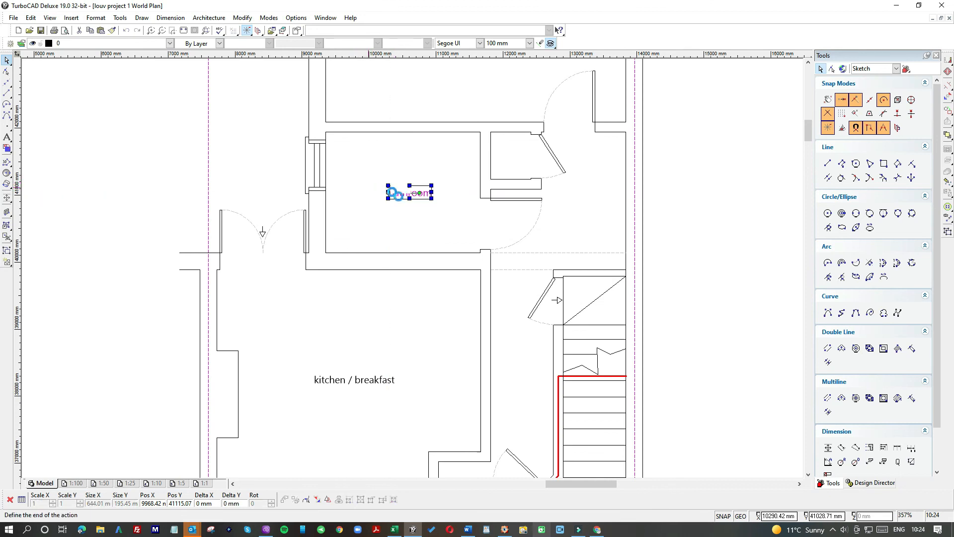
pyautogui.moveTo(426, 192); pyautogui.dragTo(422, 190)
pyautogui.click(419, 209)
# - Nudge the kitchen / breakfast label in the rear room closer to the room's centre
pyautogui.scroll(-3, 421, 211)
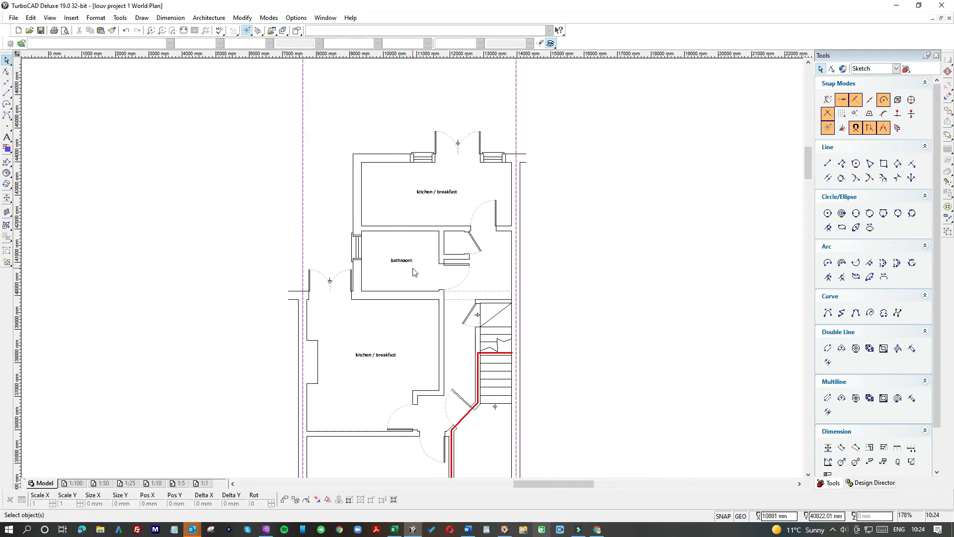
pyautogui.click(445, 192)
pyautogui.scroll(3, 431, 197)
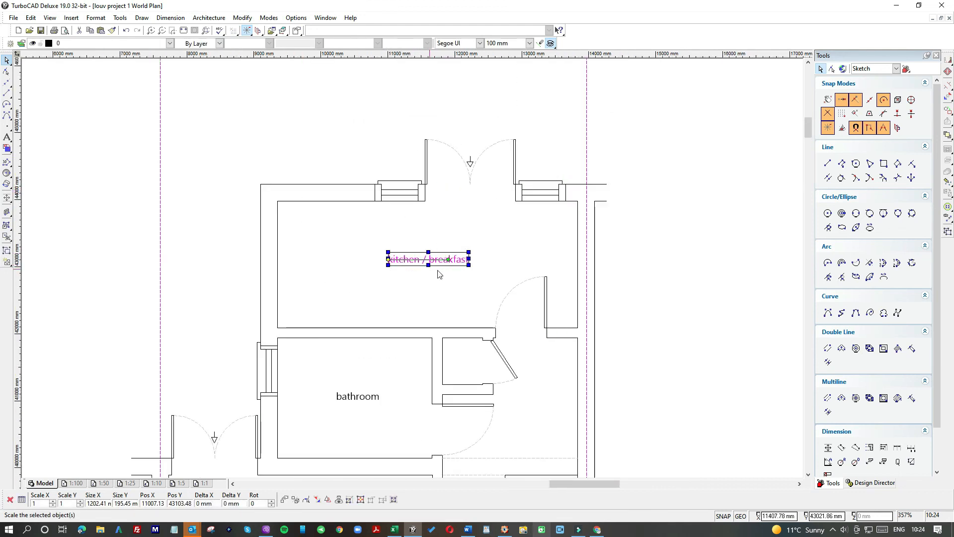
pyautogui.moveTo(445, 257); pyautogui.dragTo(441, 261)
pyautogui.click(424, 301)
# - Add the text label "reception" in the front room with the bay window
pyautogui.scroll(-12, 425, 301)
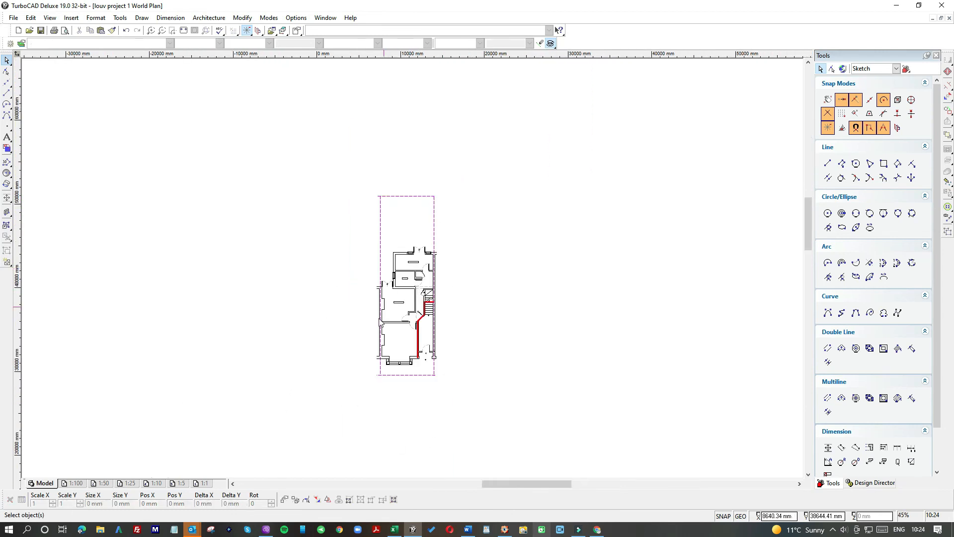
pyautogui.scroll(6, 413, 270)
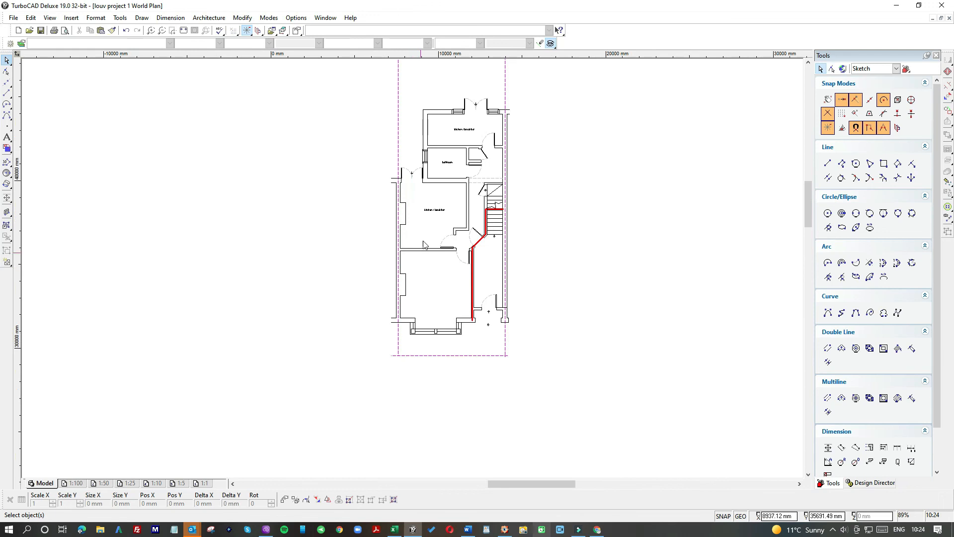
pyautogui.click(7, 136)
pyautogui.click(421, 277)
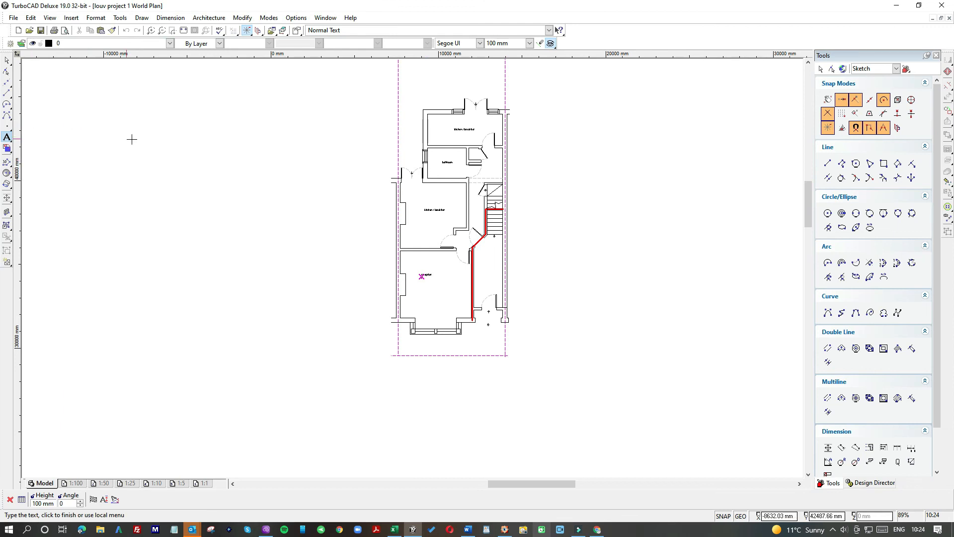
pyautogui.scroll(1, 143, 174)
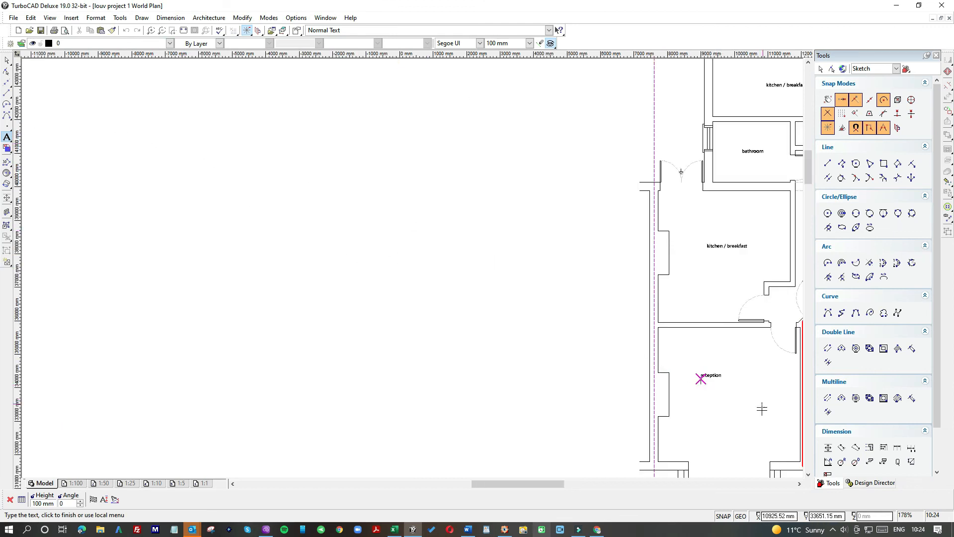
# - Move the reception label to the centre of the front room and deselect it
pyautogui.scroll(-1, 762, 408)
pyautogui.scroll(1, 408, 264)
pyautogui.click(9, 59)
pyautogui.click(379, 246)
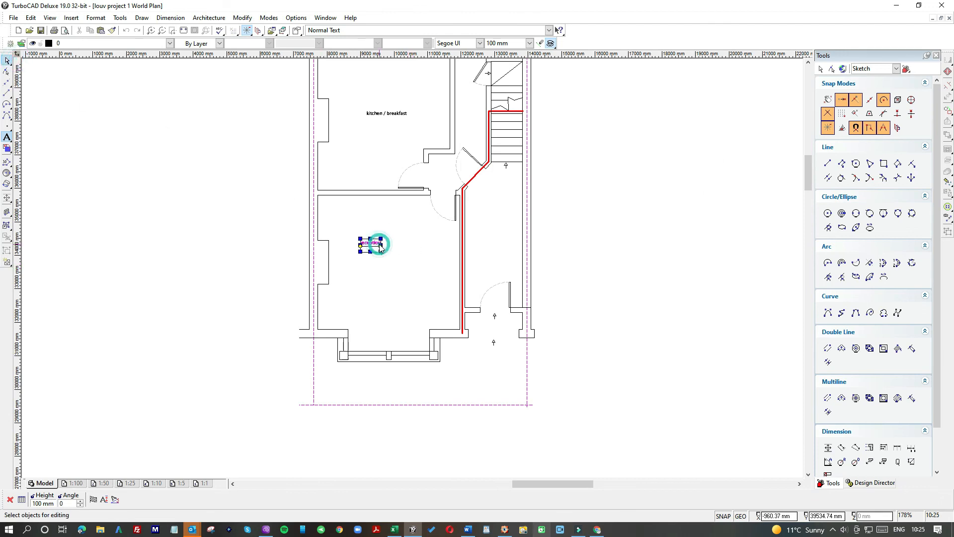
pyautogui.scroll(1, 371, 243)
pyautogui.moveTo(419, 262); pyautogui.dragTo(458, 317)
pyautogui.click(513, 342)
# - Change the text of the middle room's kitchen / breakfast label to "bedroom"
pyautogui.scroll(-1, 521, 341)
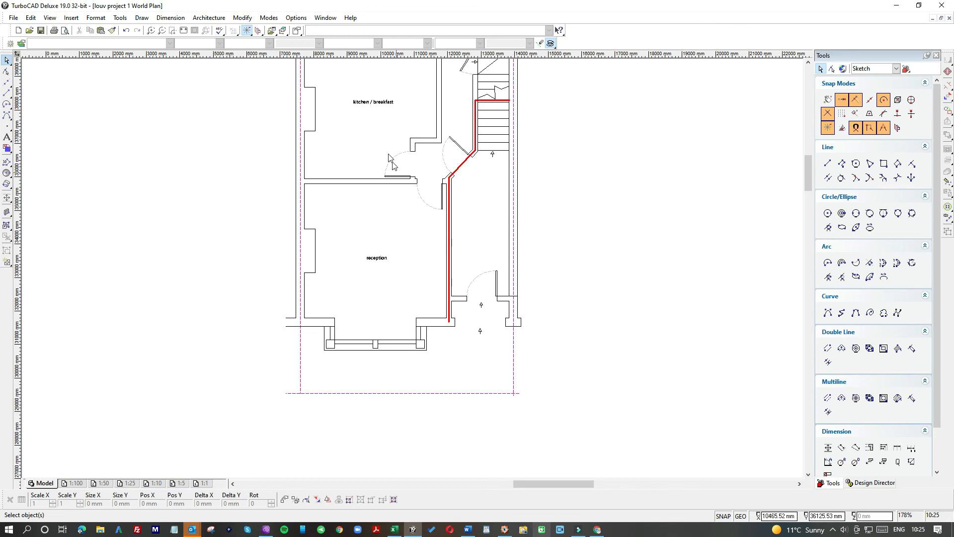
pyautogui.click(379, 105)
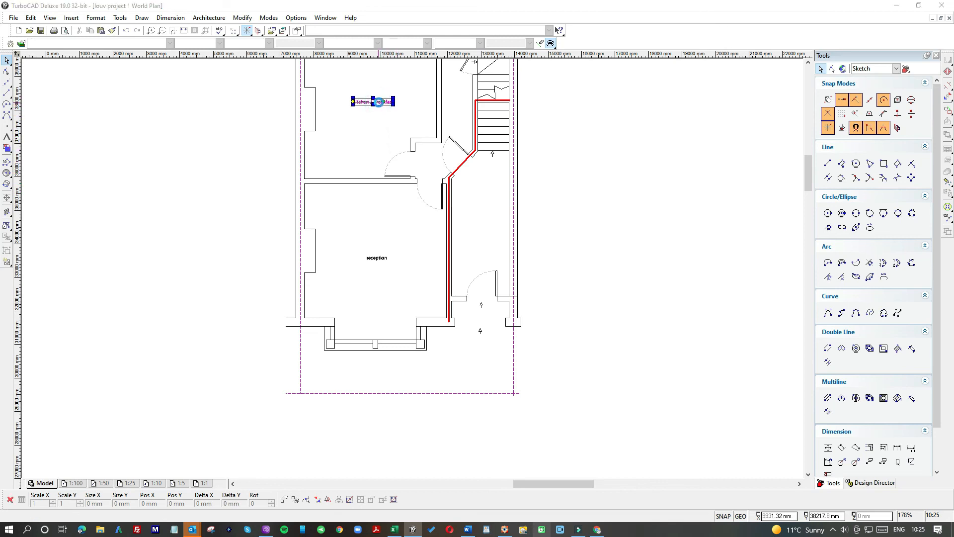
pyautogui.moveTo(515, 175); pyautogui.dragTo(428, 176)
pyautogui.write('bedroom 1')
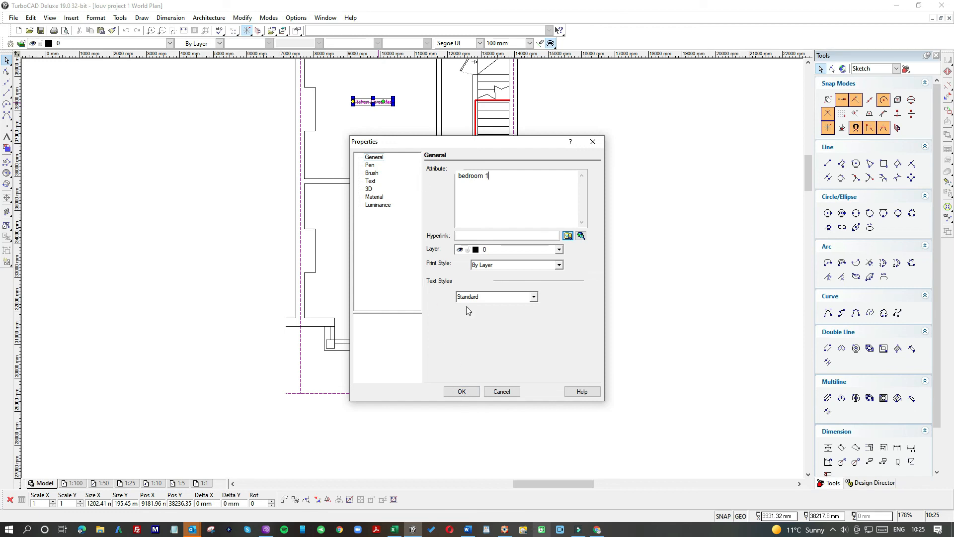
pyautogui.moveTo(483, 175); pyautogui.dragTo(515, 179)
pyautogui.click(463, 391)
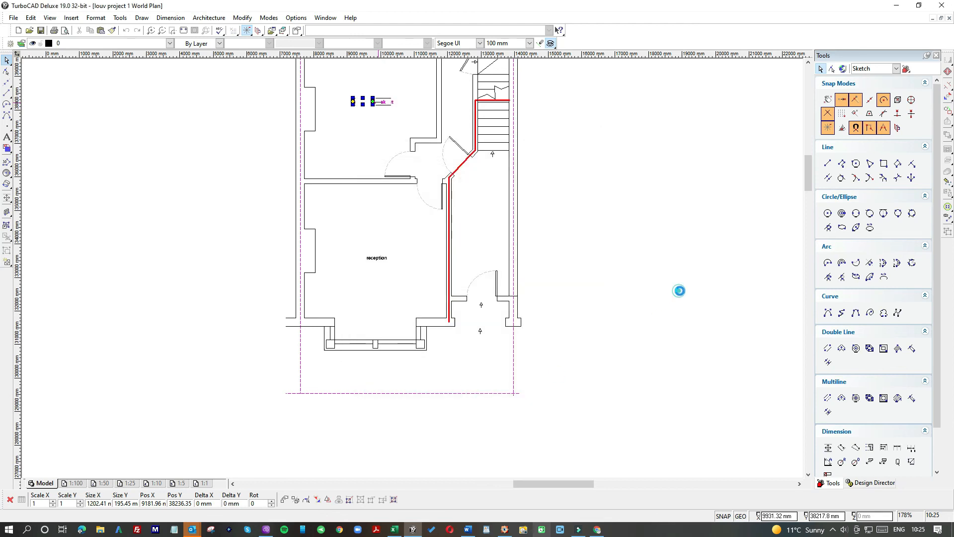
pyautogui.click(684, 284)
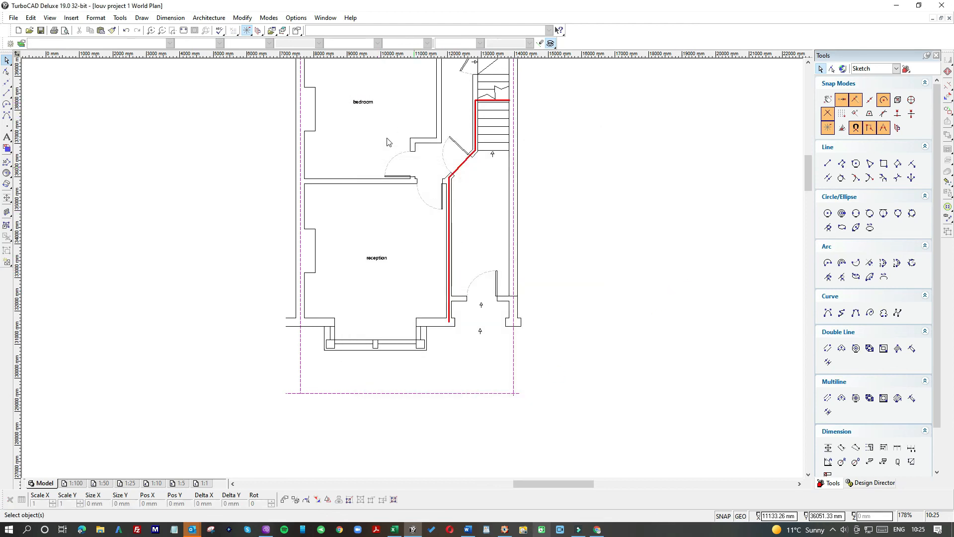
# - Select the bedroom label and review the room labels and layout across the whole floor plan
pyautogui.click(364, 102)
pyautogui.scroll(-2, 435, 188)
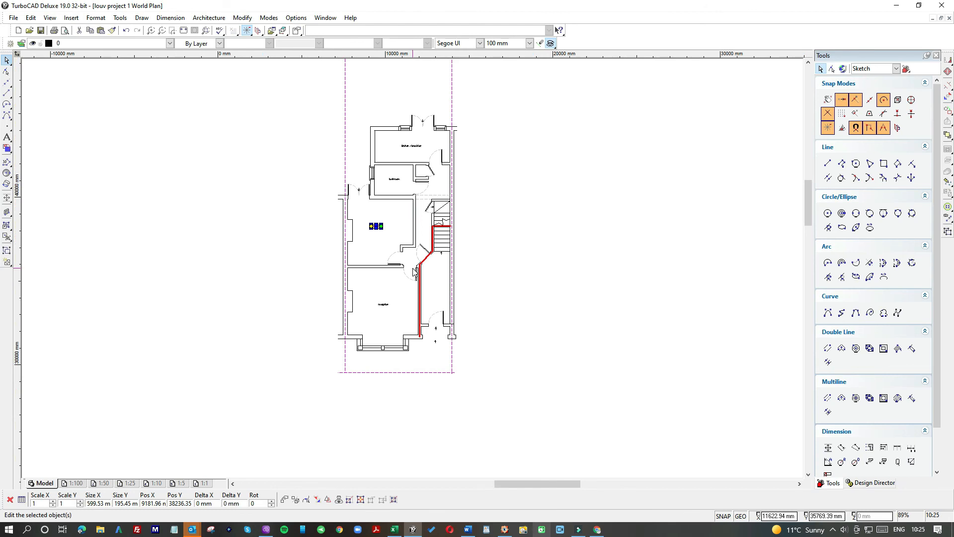
pyautogui.scroll(2, 412, 211)
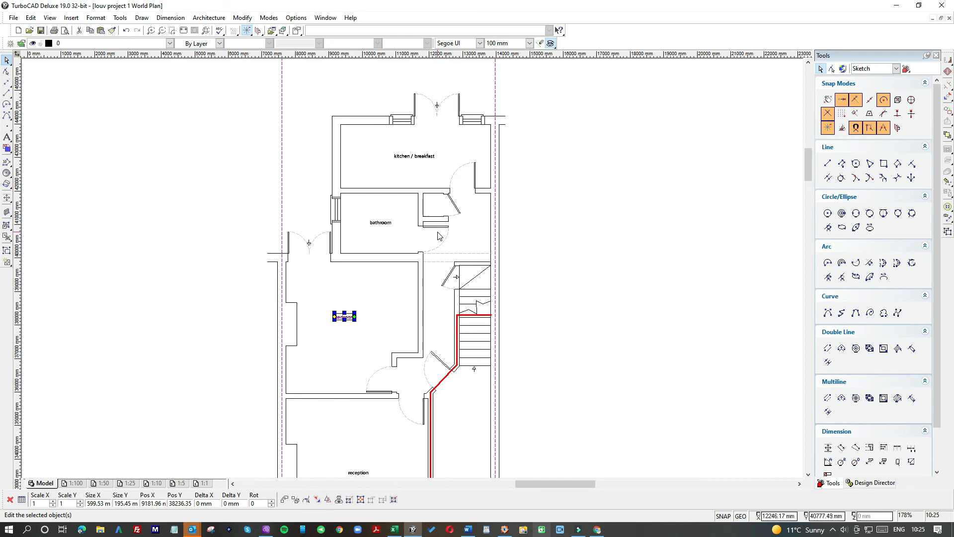
pyautogui.scroll(-2, 440, 235)
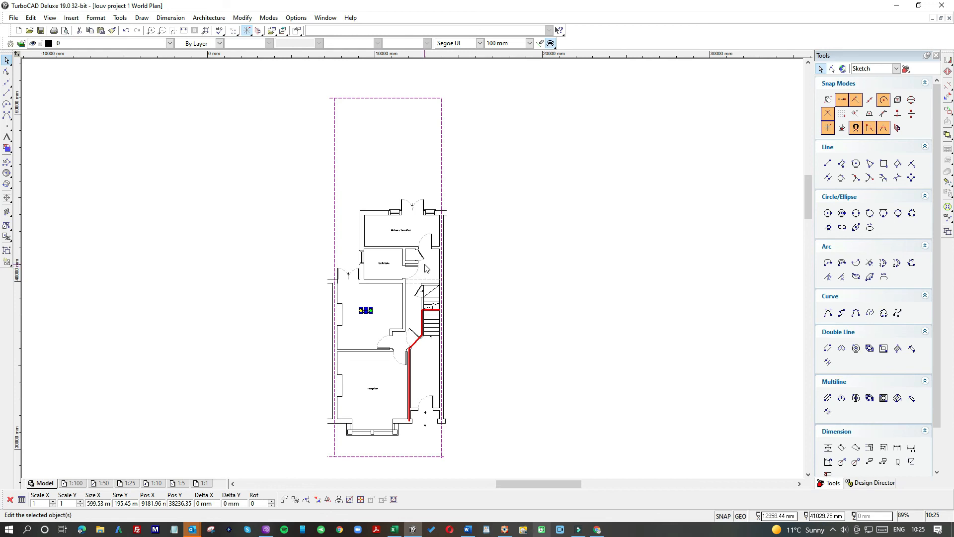
pyautogui.scroll(-2, 414, 270)
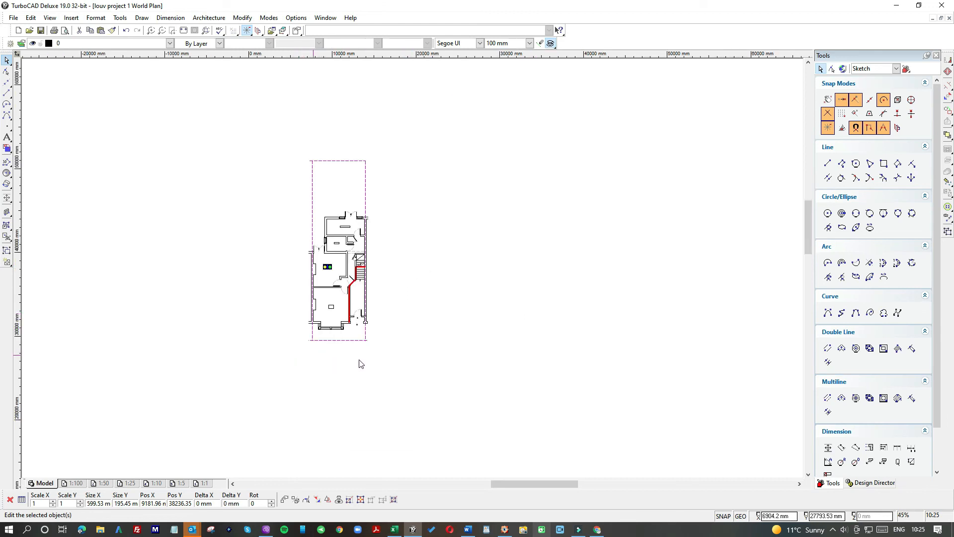
pyautogui.scroll(-1, 415, 272)
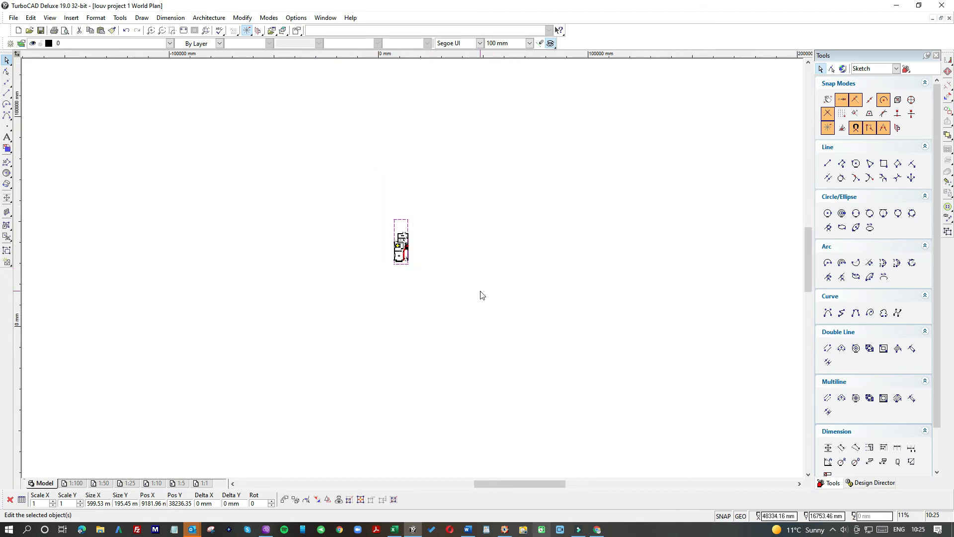
pyautogui.scroll(1, 422, 271)
pyautogui.scroll(3, 476, 247)
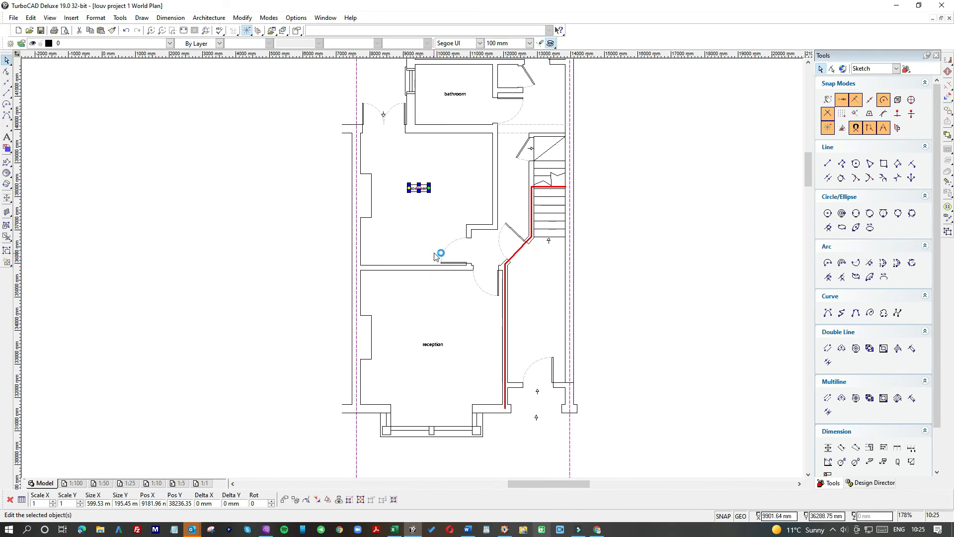
pyautogui.scroll(-1, 421, 243)
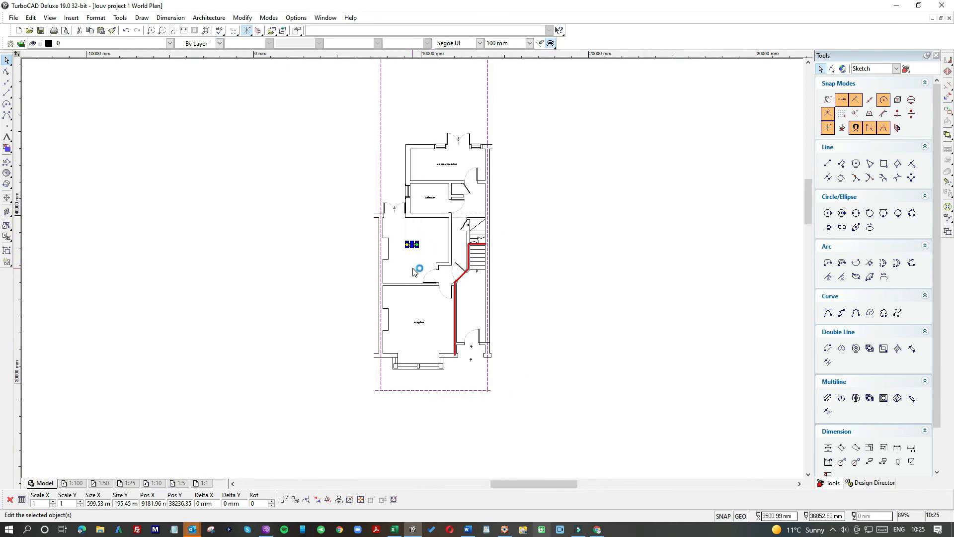